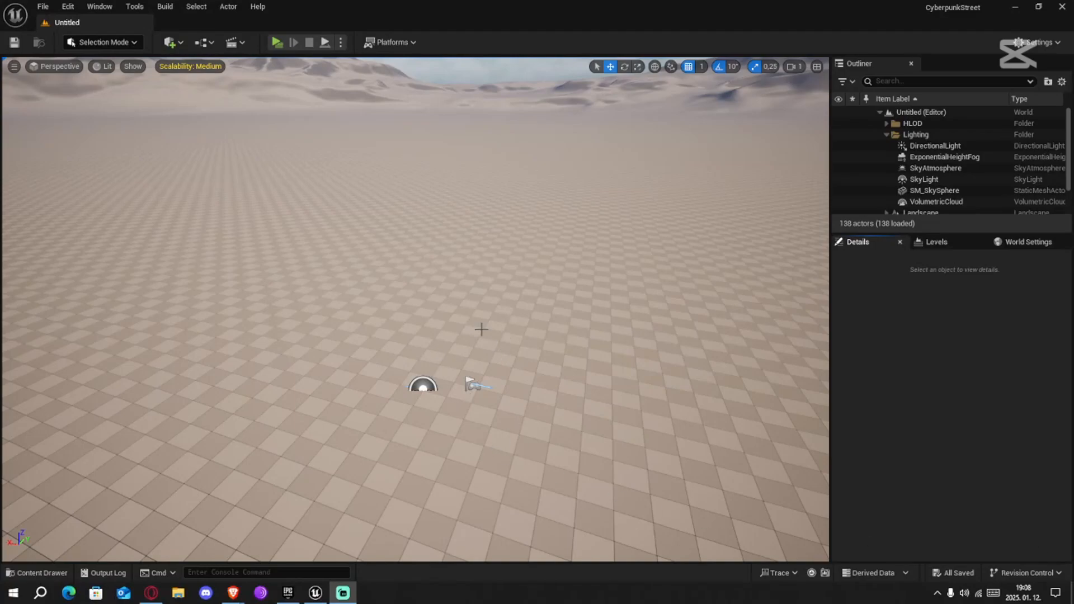
pyautogui.moveTo(481, 330); pyautogui.dragTo(386, 314, button='right')
pyautogui.press('s')
pyautogui.scroll(6, 436, 313)
pyautogui.click(57, 577)
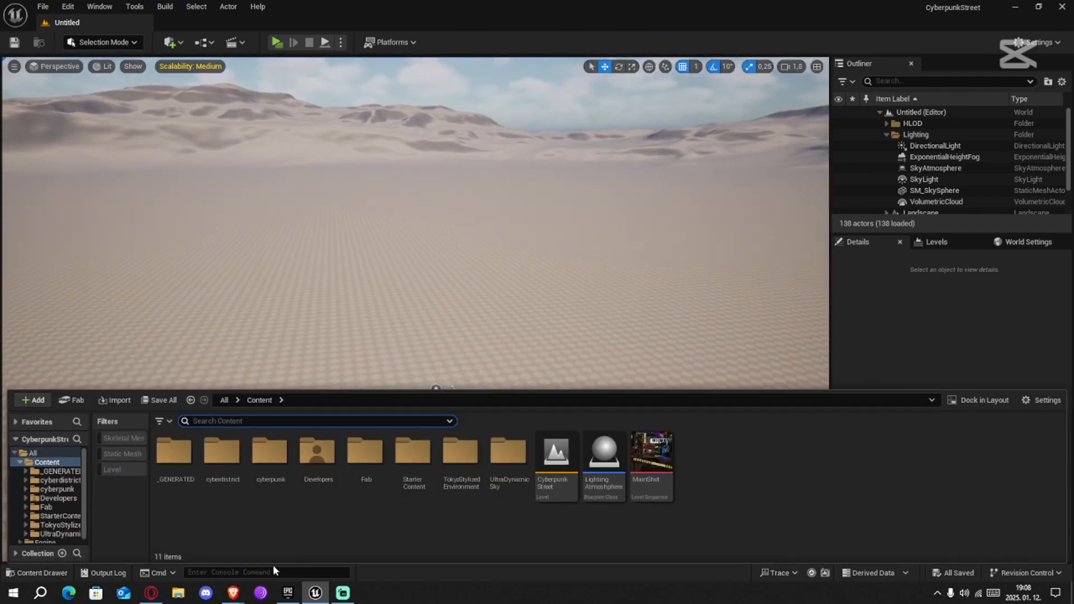
pyautogui.click(434, 529)
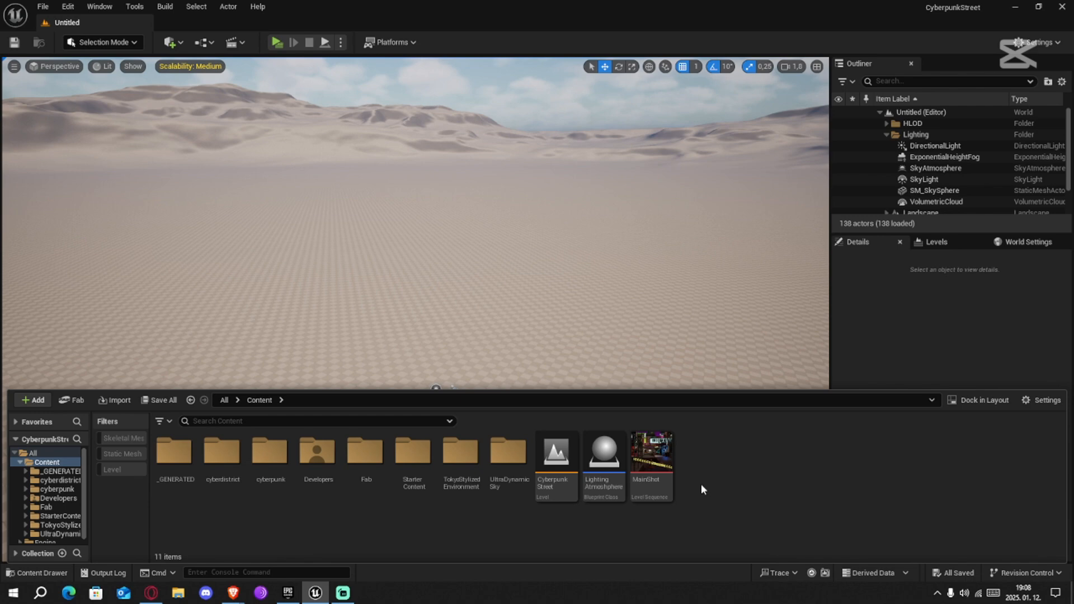
pyautogui.click(478, 67)
pyautogui.click(67, 6)
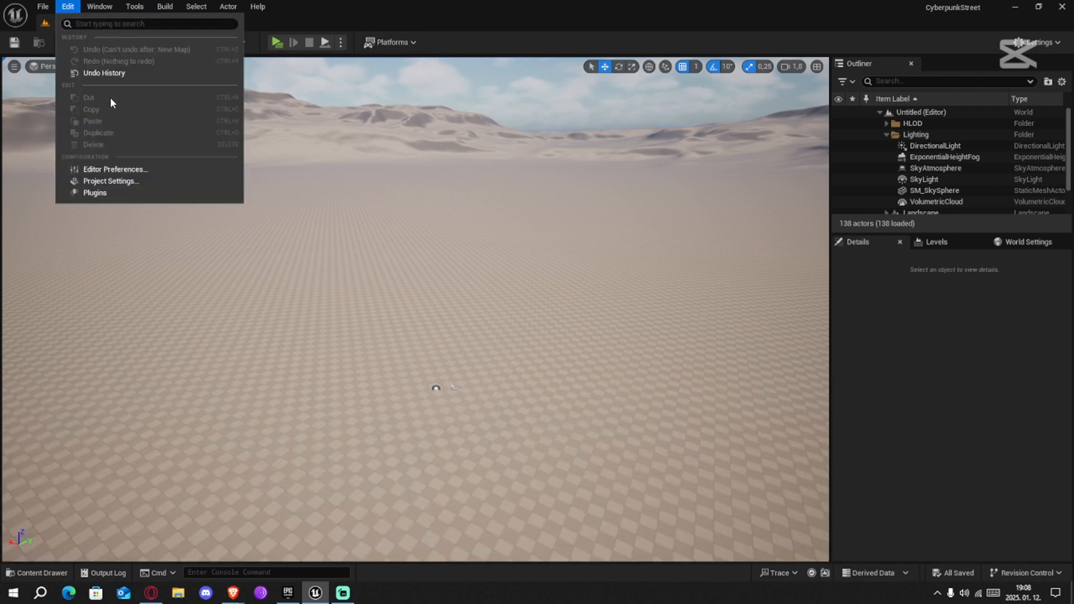
pyautogui.click(68, 6)
# Create a new level from the Empty Level template
pyautogui.click(43, 6)
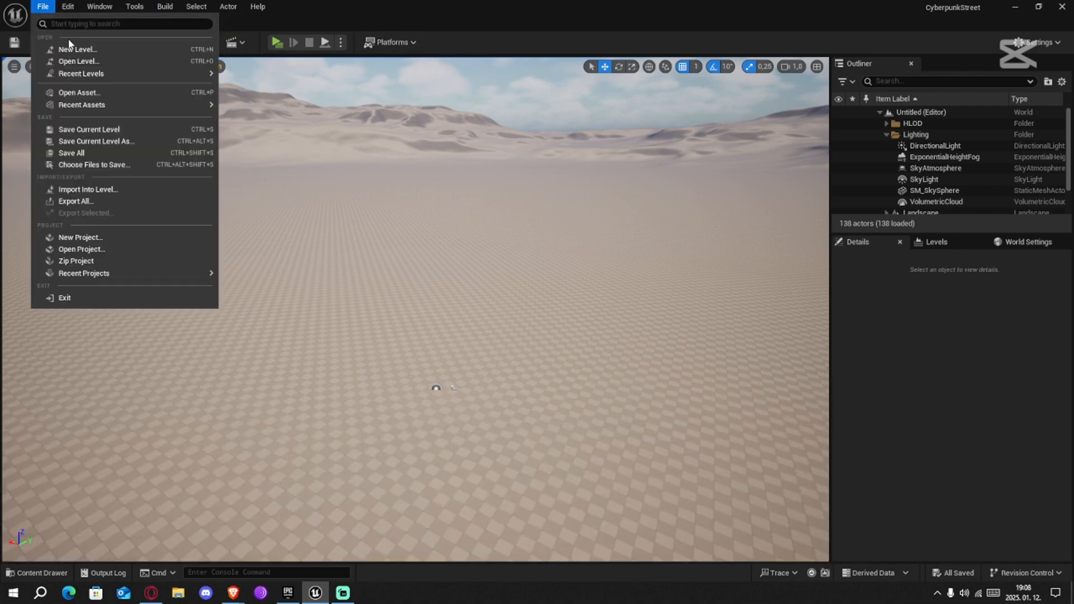
pyautogui.click(77, 51)
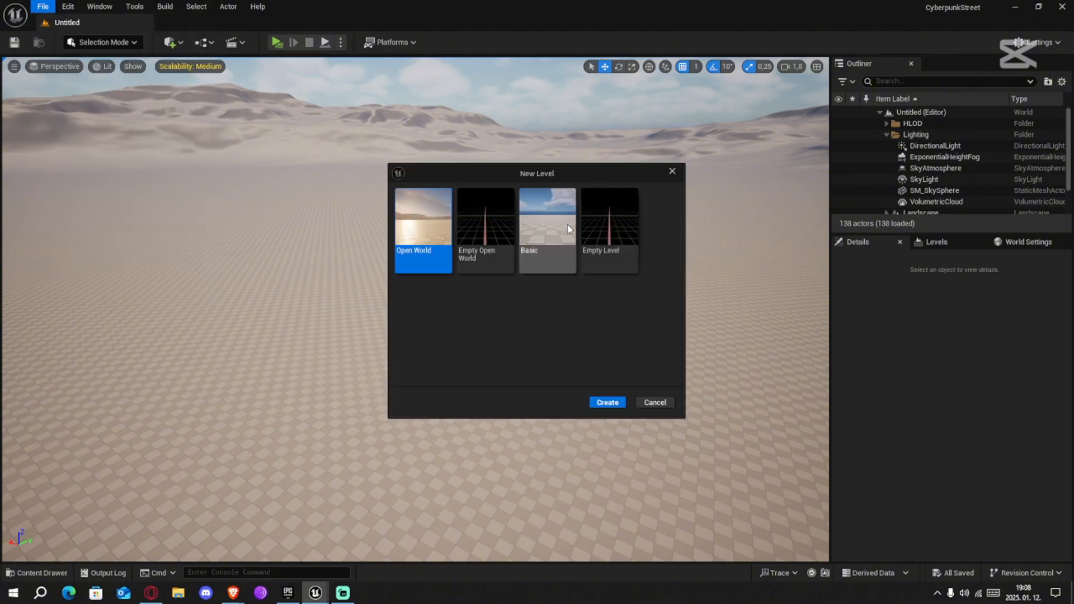
pyautogui.click(614, 223)
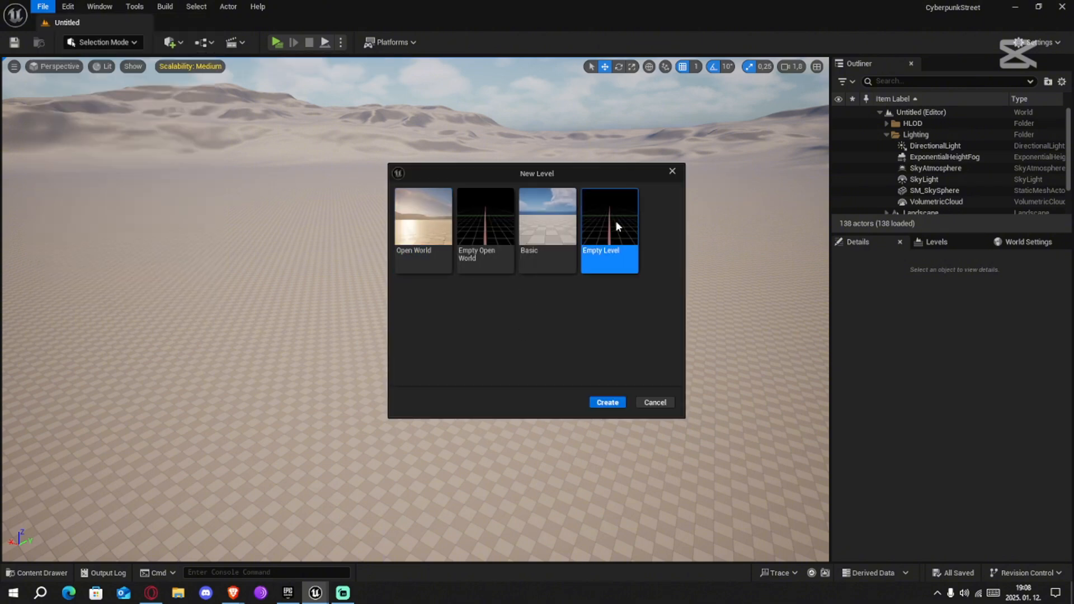
pyautogui.click(608, 403)
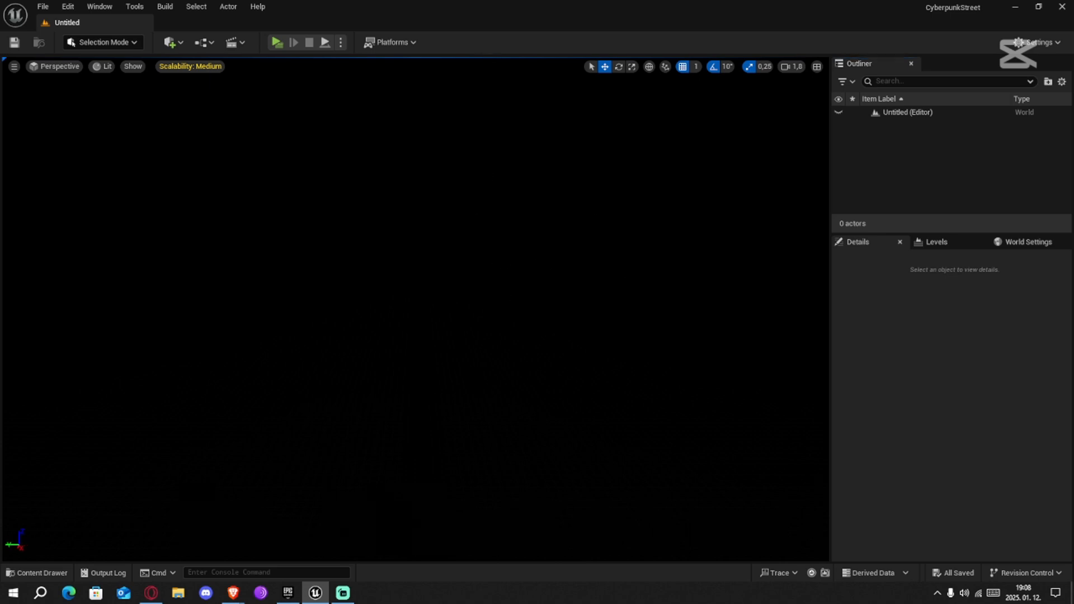
# Create a new landscape in Landscape mode with the default settings of 63×63 quads sections and 8 × 8 components
pyautogui.click(118, 44)
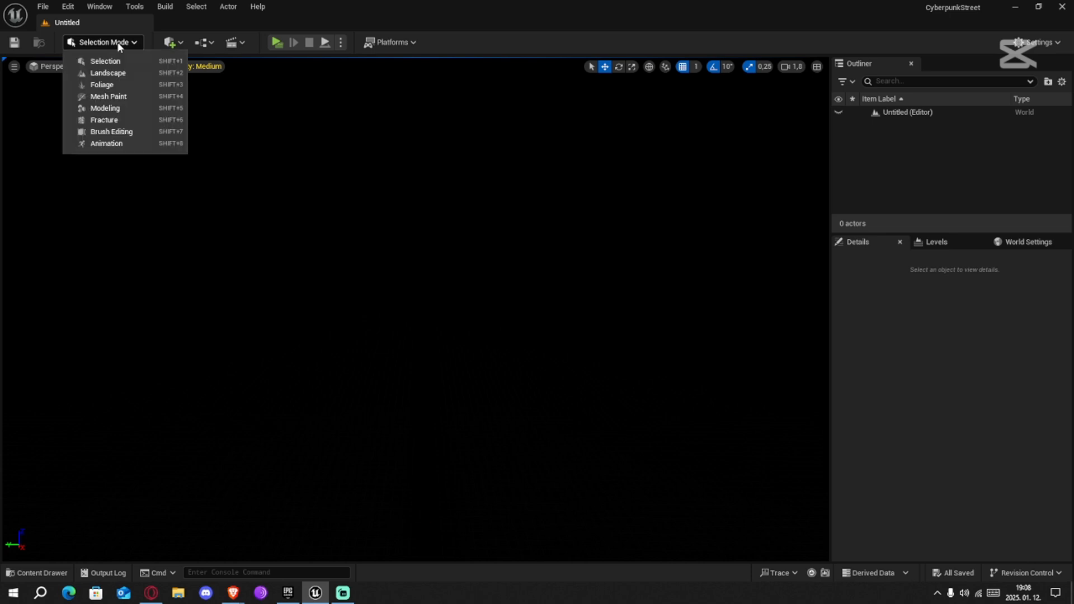
pyautogui.click(106, 61)
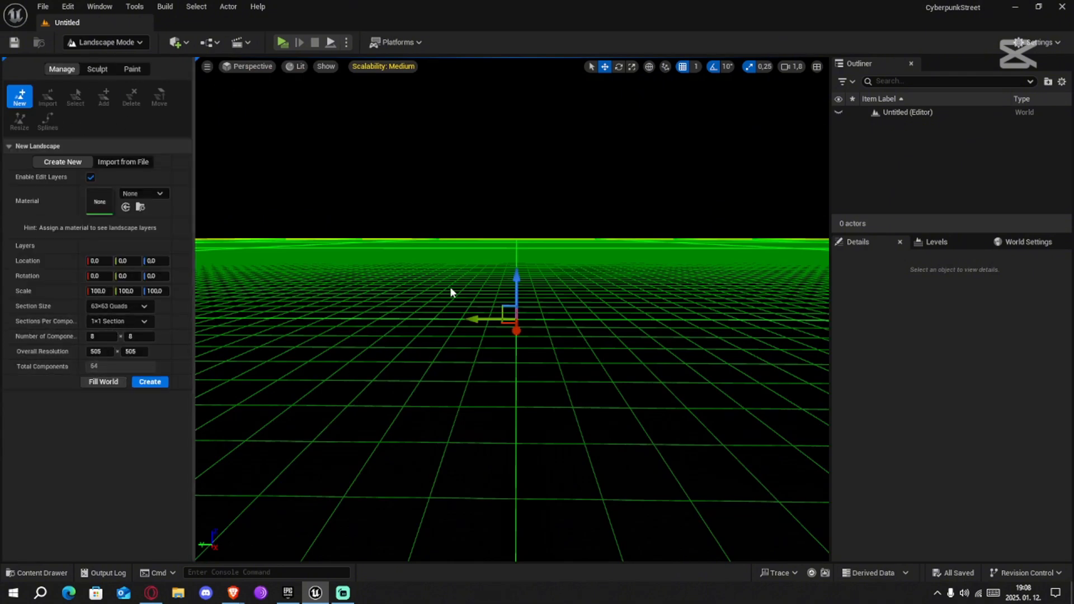
pyautogui.press('s')
pyautogui.moveTo(450, 287); pyautogui.dragTo(347, 330, button='right')
pyautogui.scroll(5, 450, 286)
pyautogui.press('d')
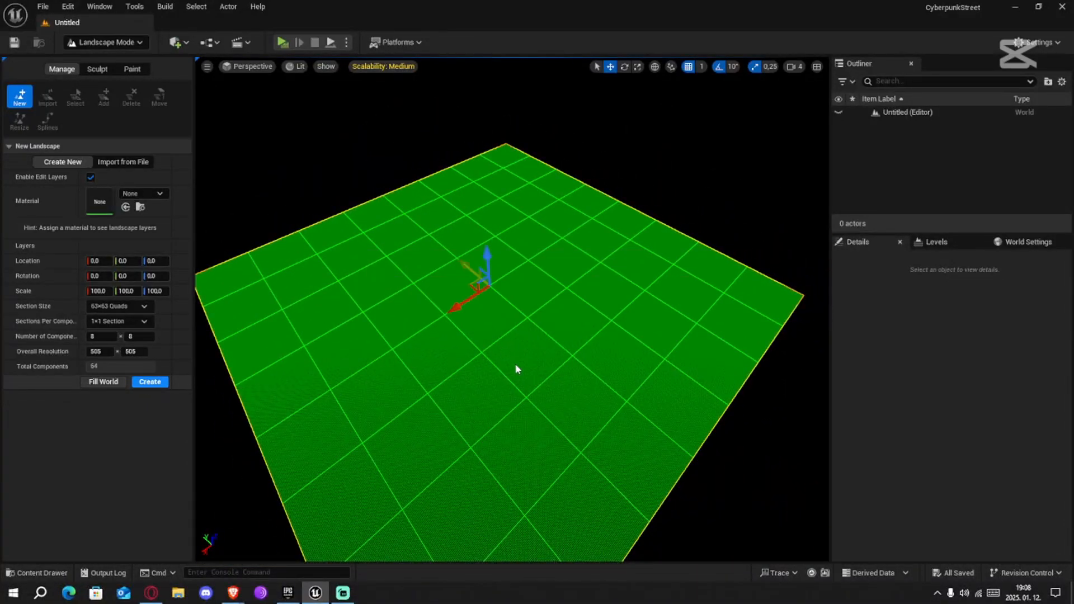
pyautogui.moveTo(570, 326); pyautogui.dragTo(542, 335, button='right')
pyautogui.press('w')
pyautogui.moveTo(600, 299); pyautogui.dragTo(600, 285, button='right')
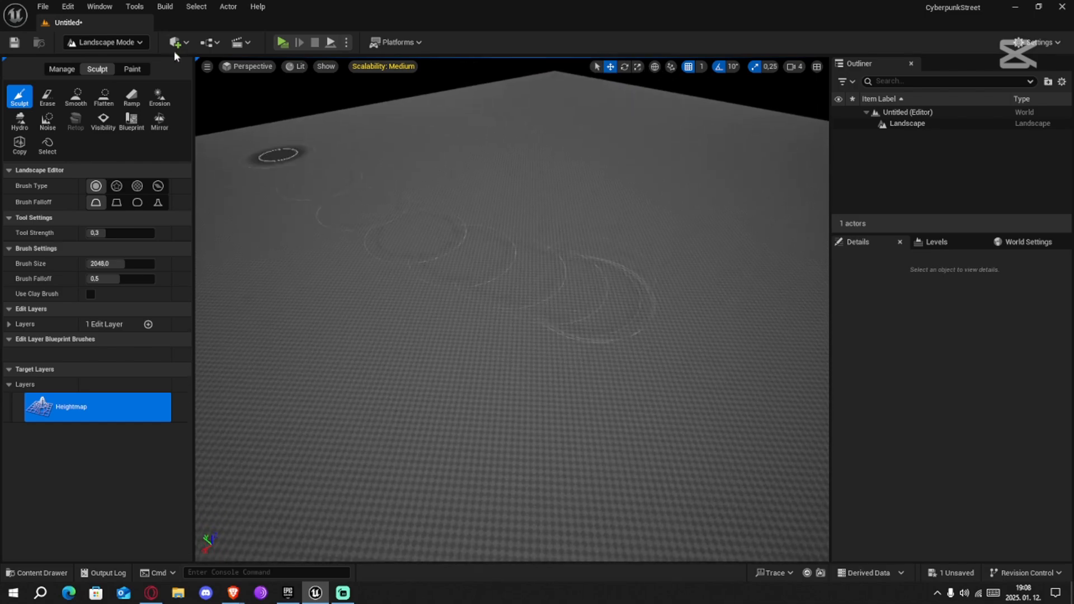
# Return the editor to Selection mode and move in closer over the new landscape
pyautogui.click(141, 43)
pyautogui.click(122, 62)
pyautogui.press('w')
pyautogui.moveTo(422, 282); pyautogui.dragTo(319, 338, button='right')
pyautogui.press('s')
pyautogui.scroll(1, 498, 269)
pyautogui.press('w')
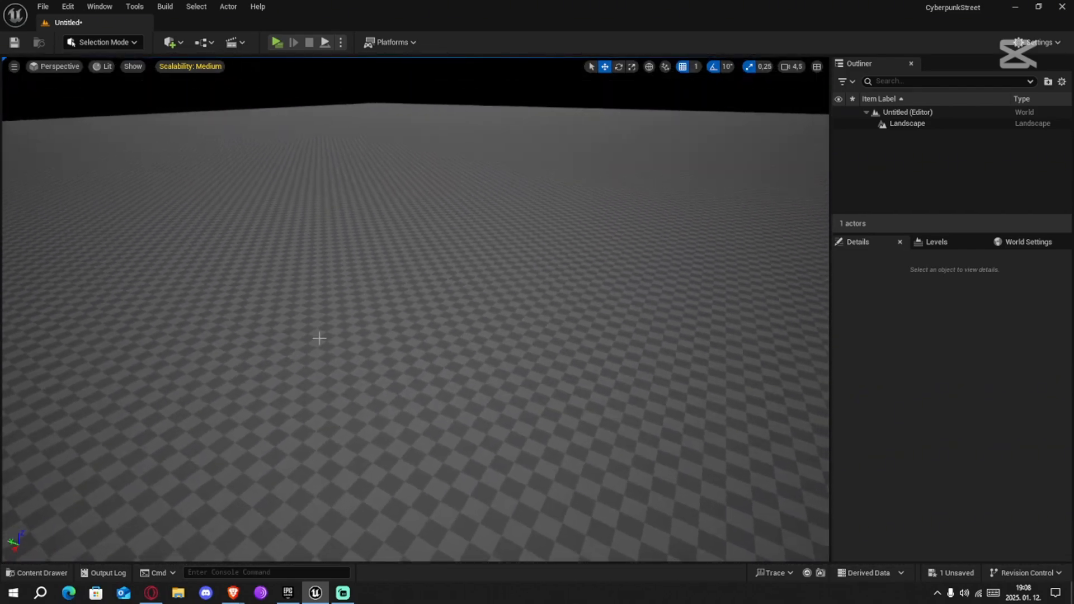
# Place the Ultra_Dynamic_Sky blueprint from the UltraDynamicSky Blueprints folder onto the landscape
pyautogui.click(42, 573)
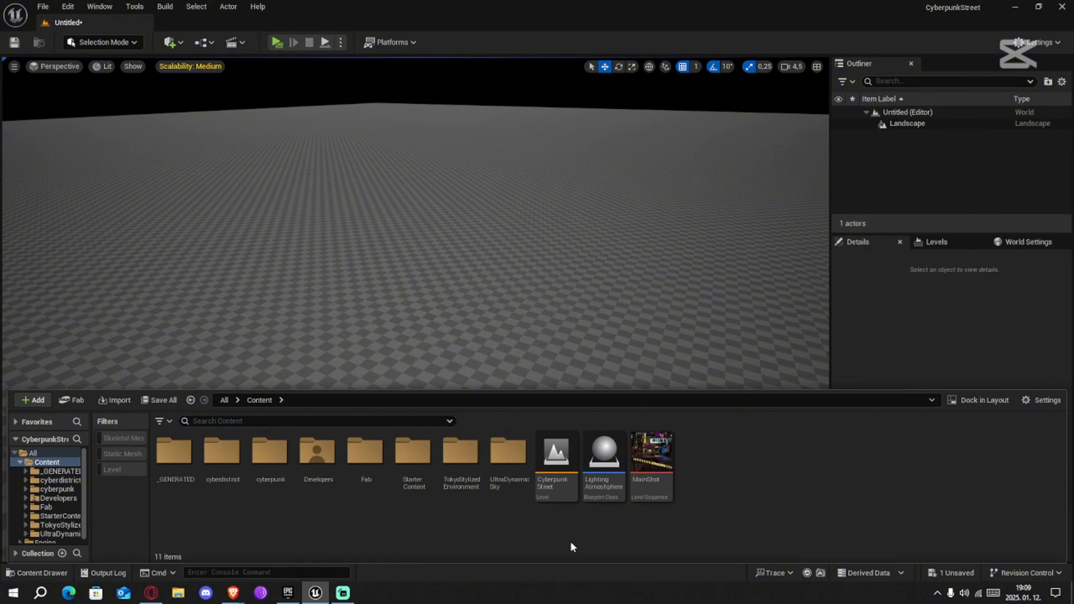
pyautogui.doubleClick(508, 452)
pyautogui.click(163, 475)
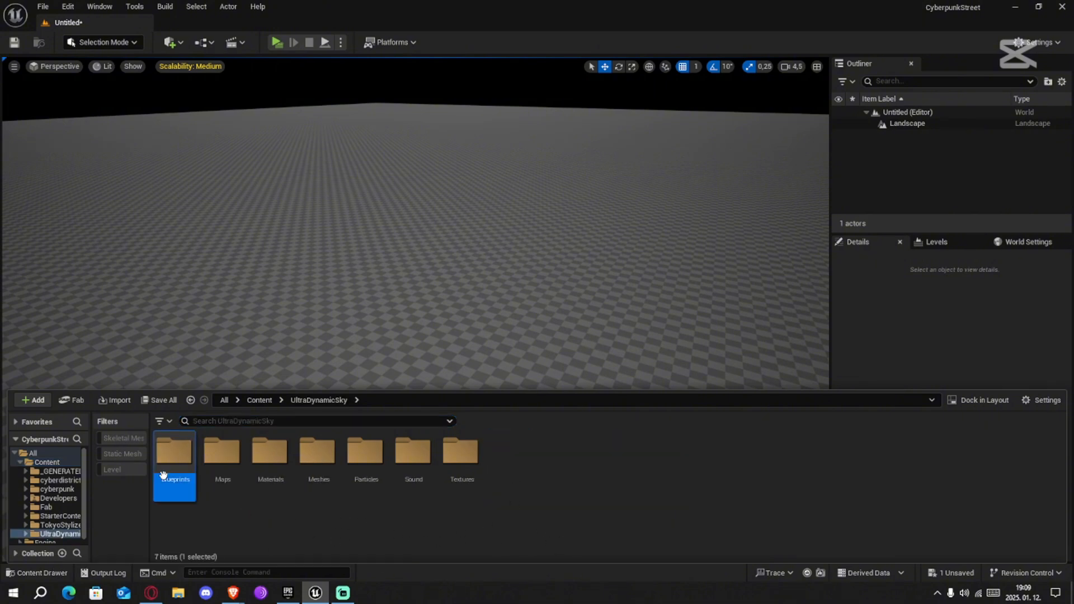
pyautogui.doubleClick(163, 474)
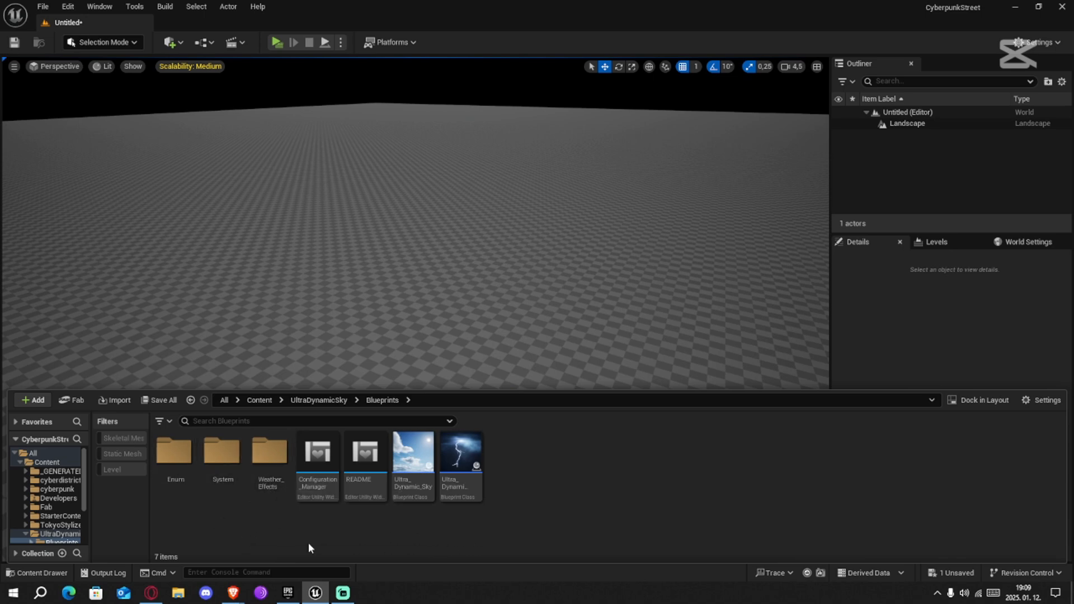
pyautogui.moveTo(413, 456); pyautogui.dragTo(438, 295)
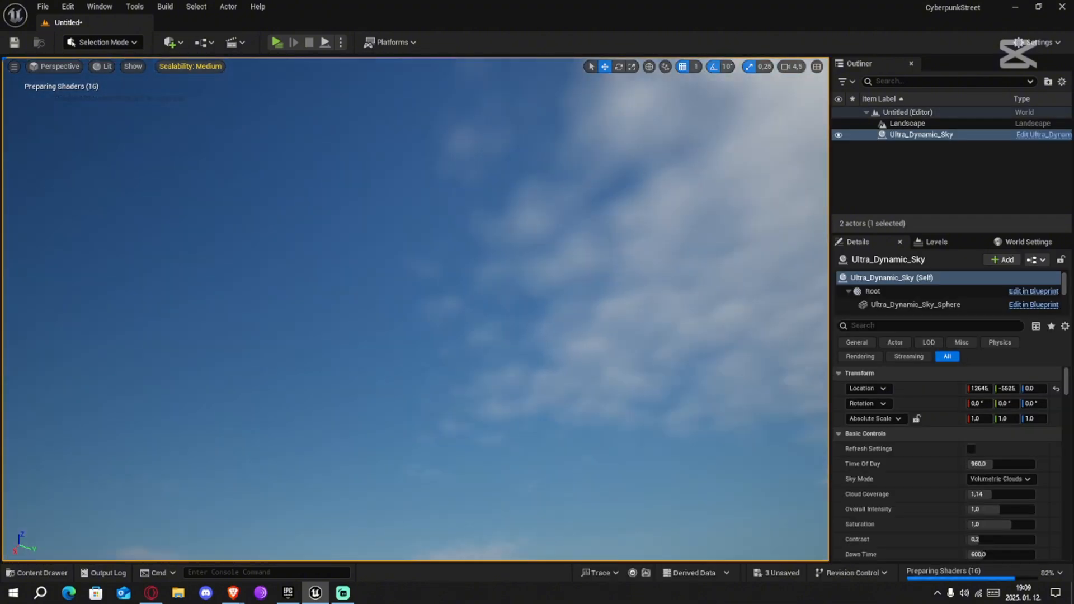
# Inspect the placed sky actor and the landscape surface under the new sky
pyautogui.press('f')
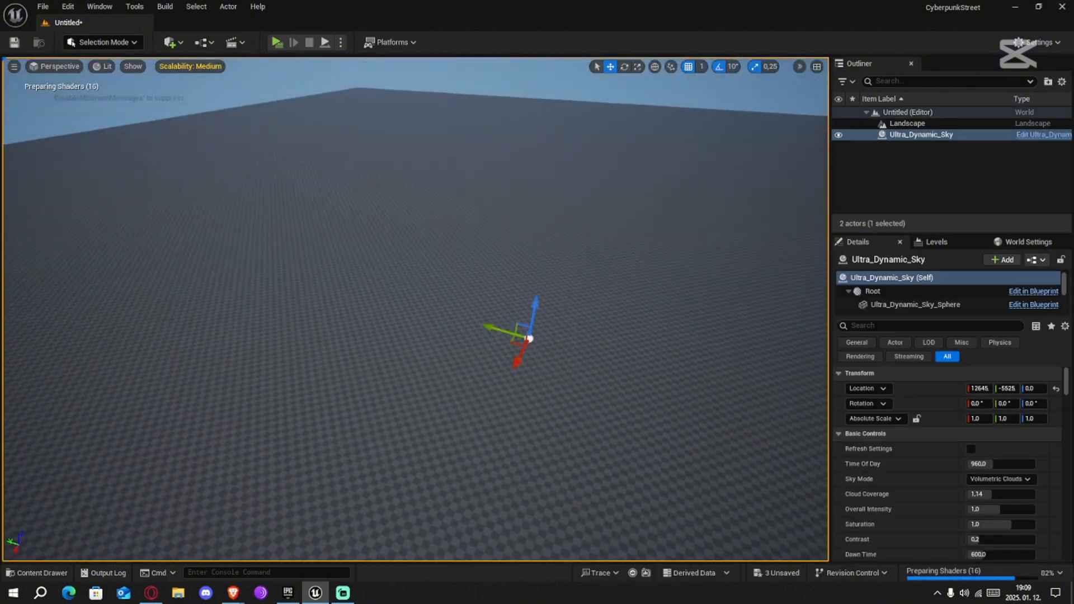
pyautogui.press('w')
pyautogui.moveTo(417, 309); pyautogui.dragTo(413, 263, button='right')
pyautogui.scroll(2, 413, 305)
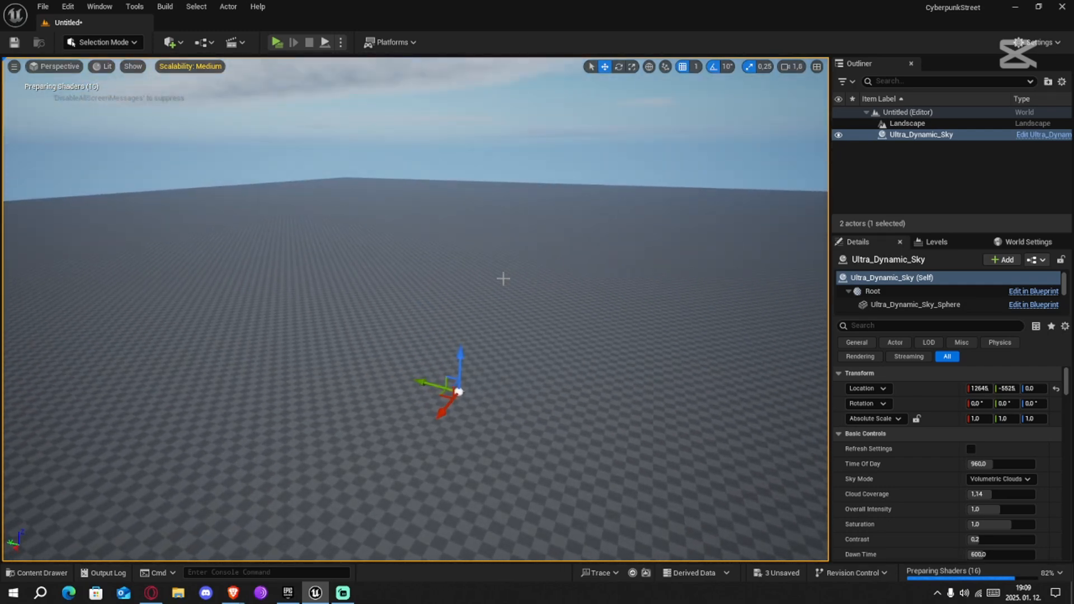
pyautogui.click(658, 256)
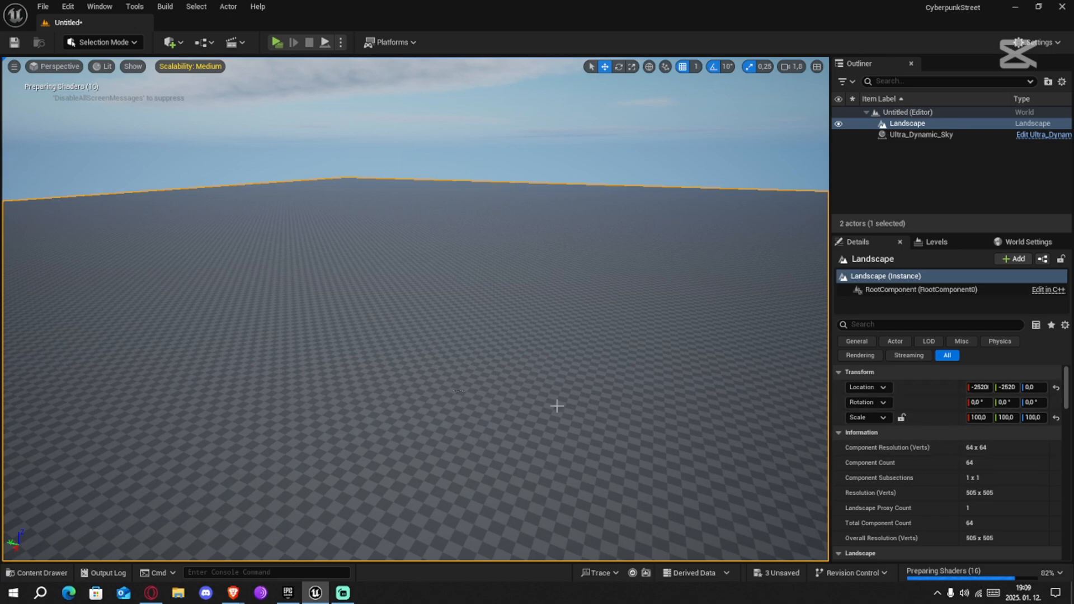
pyautogui.press('w')
pyautogui.moveTo(556, 406); pyautogui.dragTo(593, 447, button='right')
pyautogui.click(361, 299)
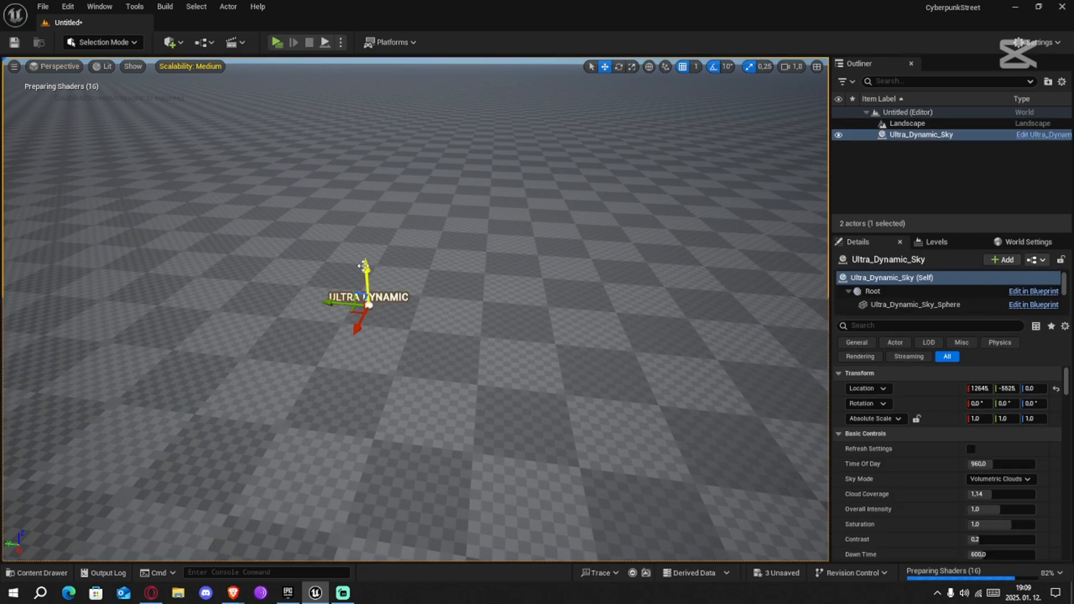
pyautogui.moveTo(362, 265); pyautogui.dragTo(379, 383)
pyautogui.click(447, 268)
pyautogui.moveTo(447, 267); pyautogui.dragTo(495, 236, button='right')
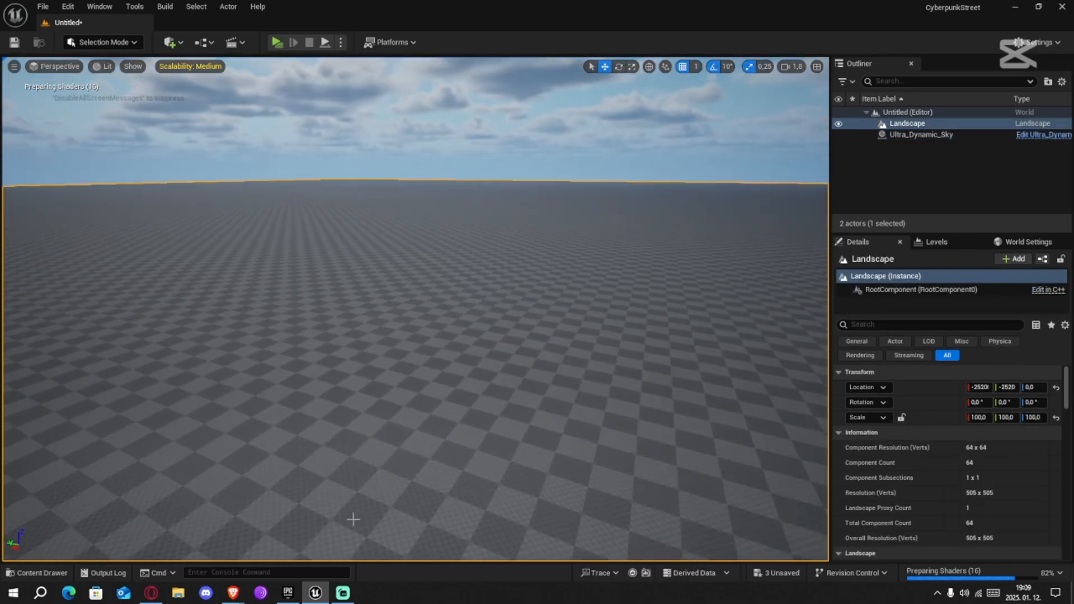
# Open the Actors folder inside the cyberdistrict content
pyautogui.click(42, 576)
pyautogui.click(259, 401)
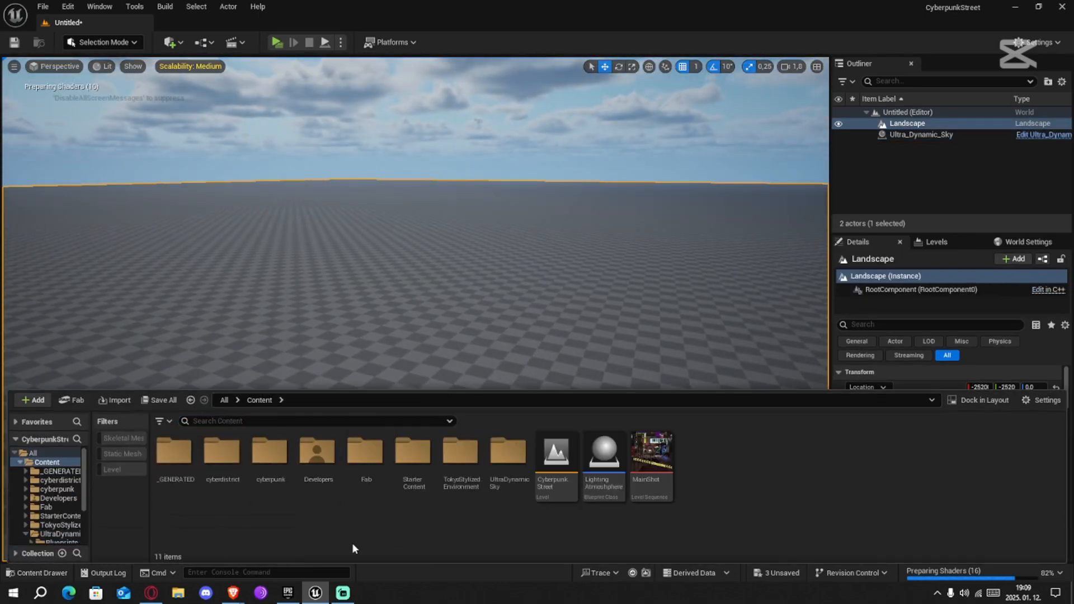
pyautogui.doubleClick(231, 481)
pyautogui.click(181, 479)
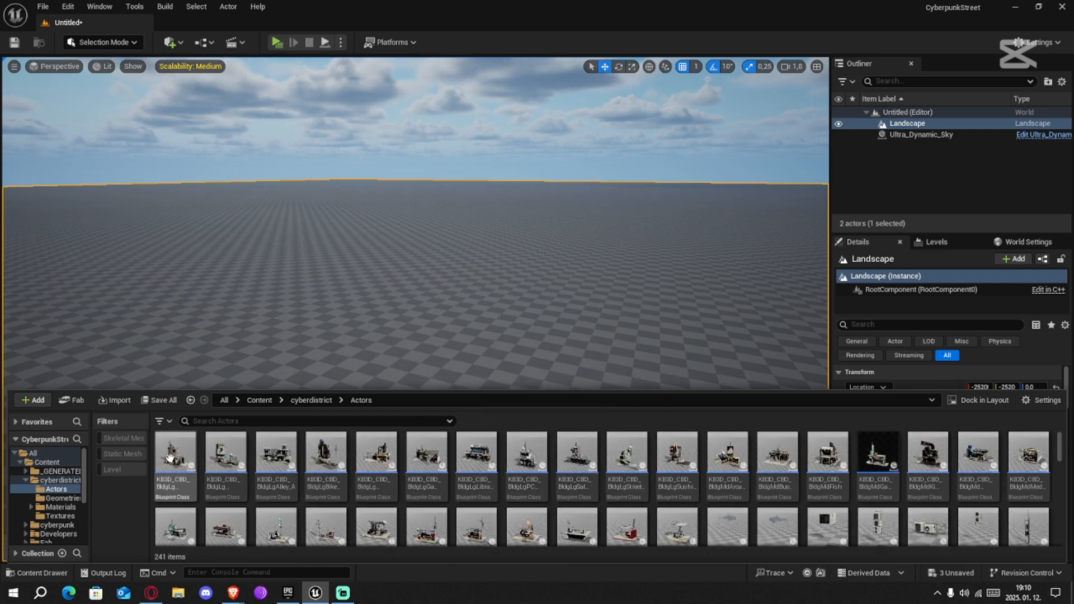
# Select all blueprint assets in the cyberdistrict Actors folder, load them through the asset actions, and clear the selection
pyautogui.hotkey('ctrl', 'a')
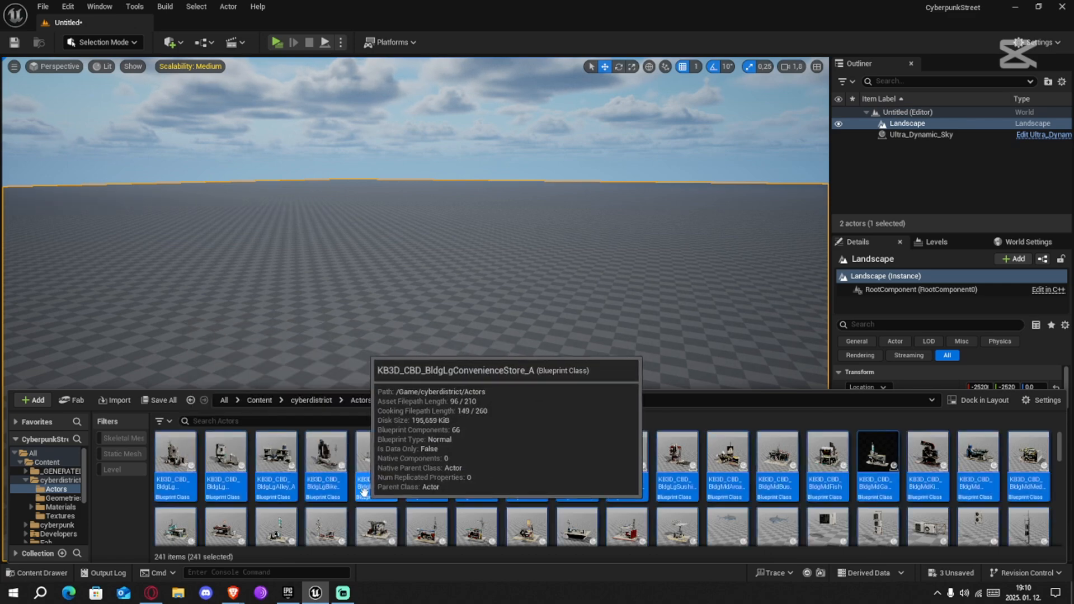
pyautogui.scroll(-1, 576, 480)
pyautogui.scroll(-8, 576, 480)
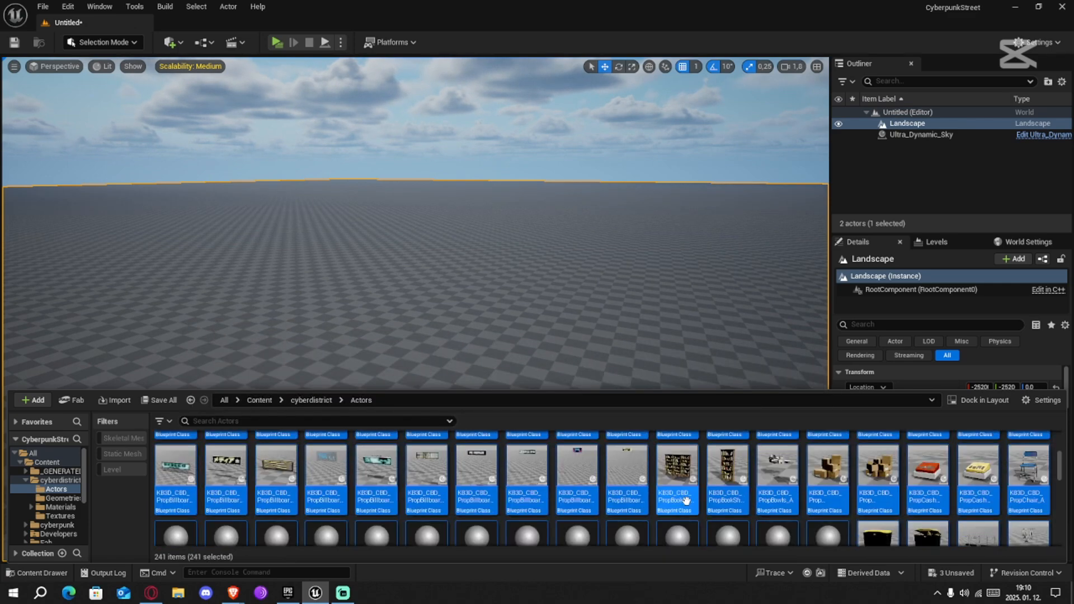
pyautogui.scroll(-2, 738, 517)
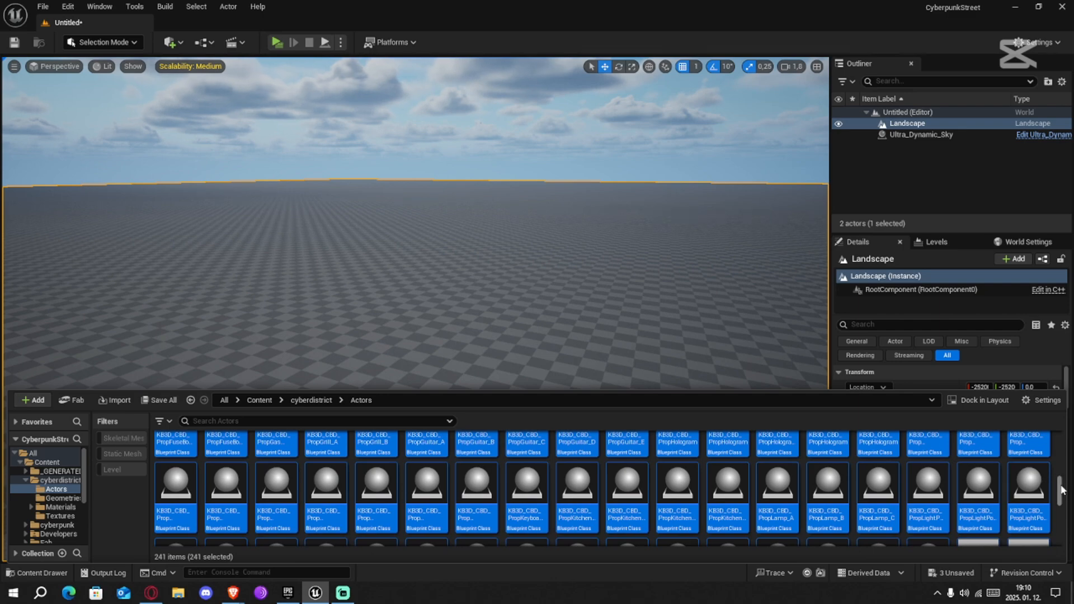
pyautogui.scroll(-2, 1062, 491)
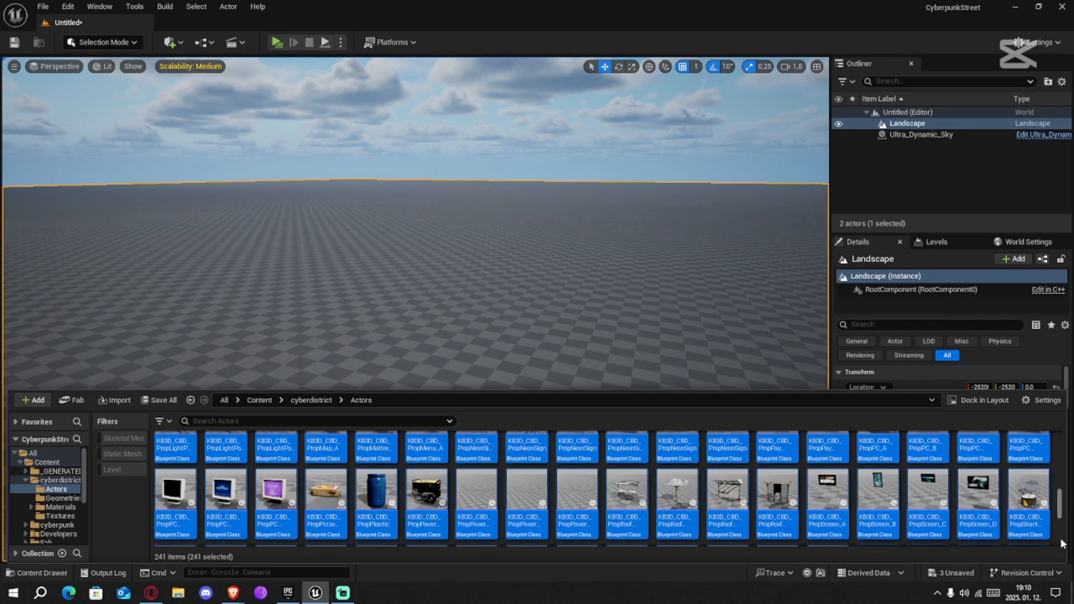
pyautogui.scroll(-2, 1062, 542)
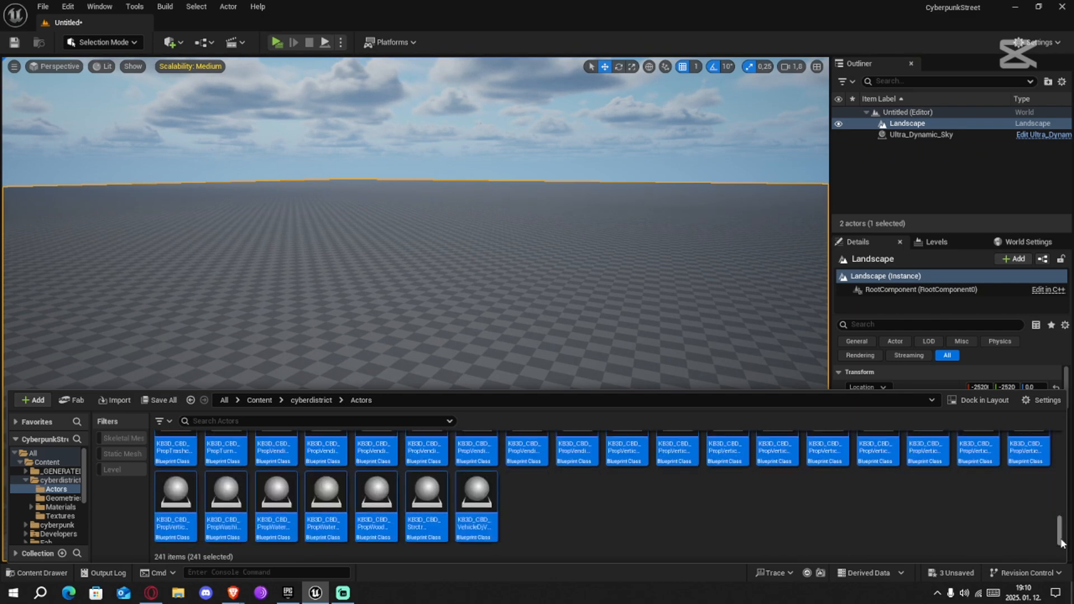
pyautogui.rightClick(477, 491)
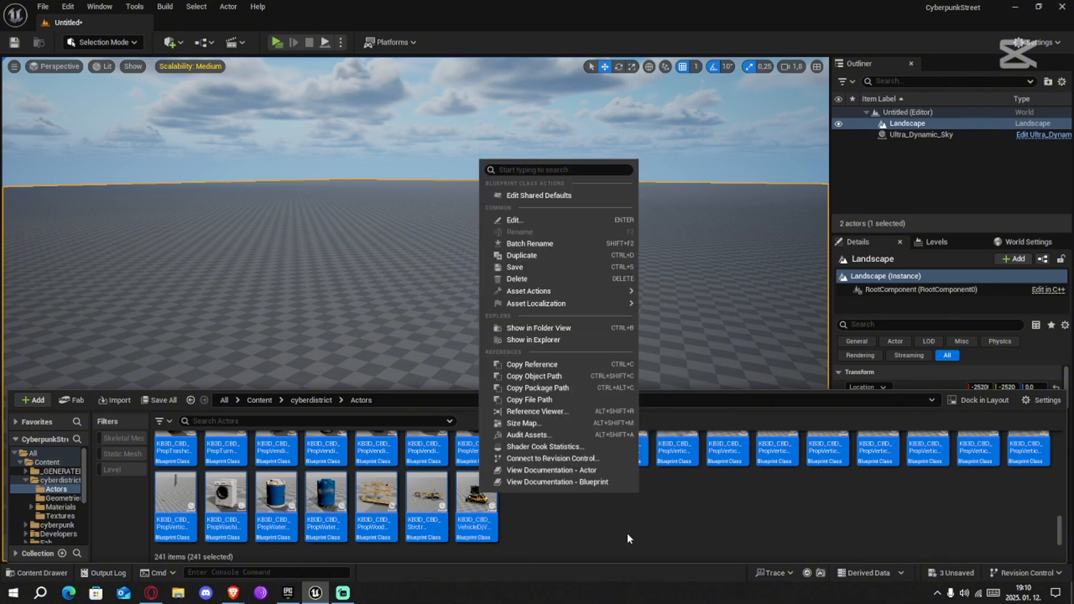
pyautogui.moveTo(560, 291)
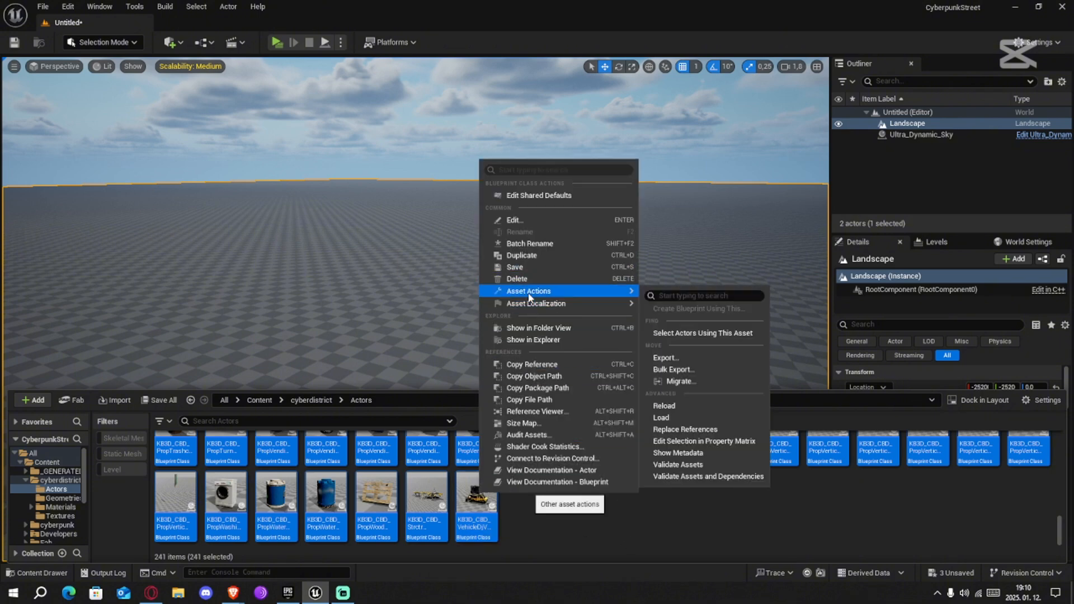
pyautogui.click(662, 418)
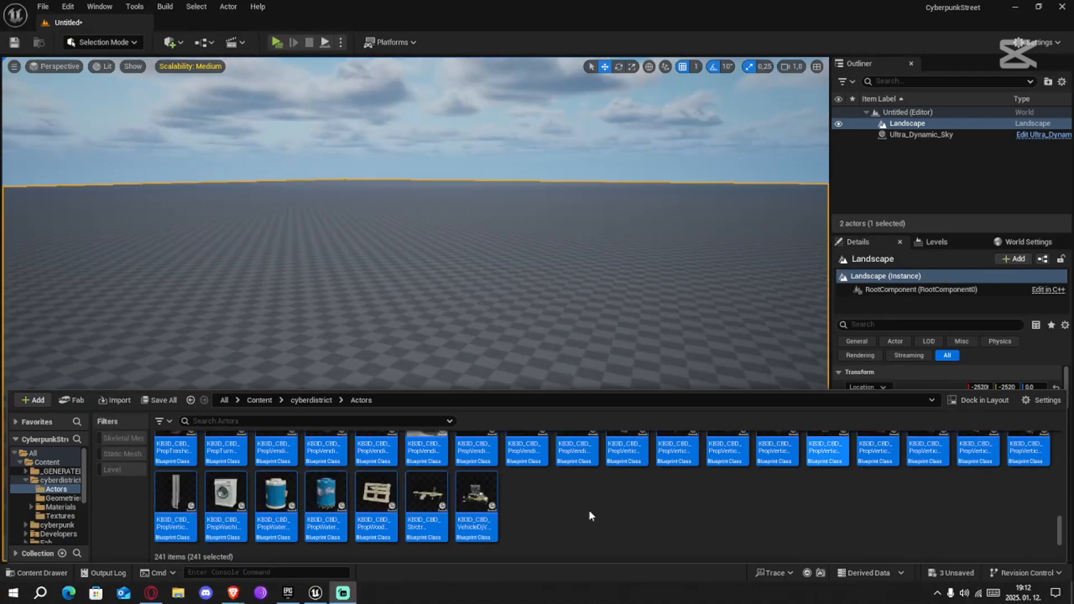
pyautogui.click(603, 503)
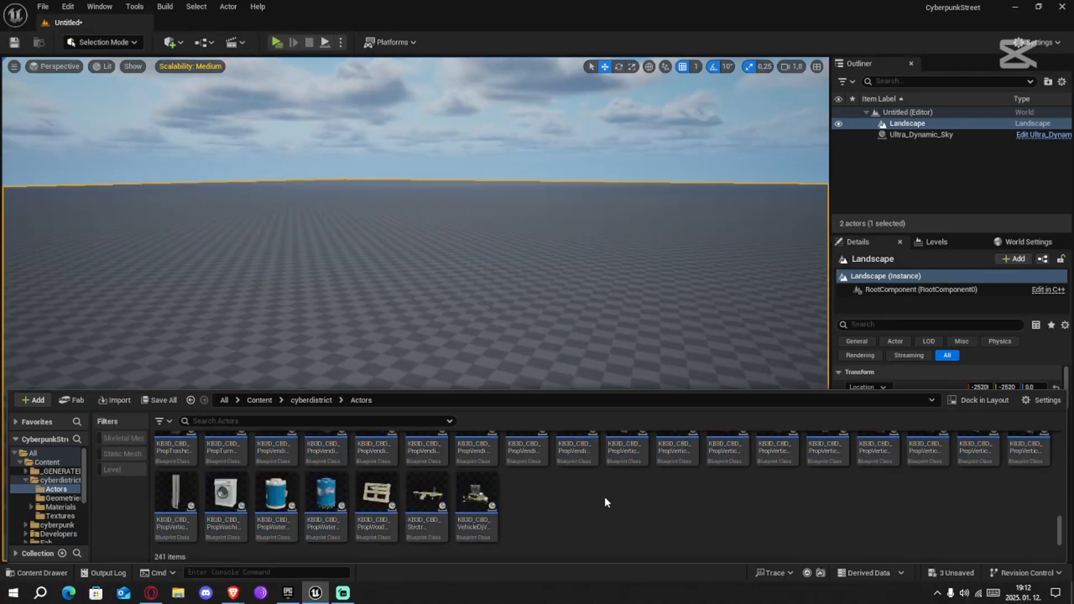
# Return to the start of the cyberdistrict Actors assets and dock the content browser in the layout
pyautogui.scroll(3, 557, 515)
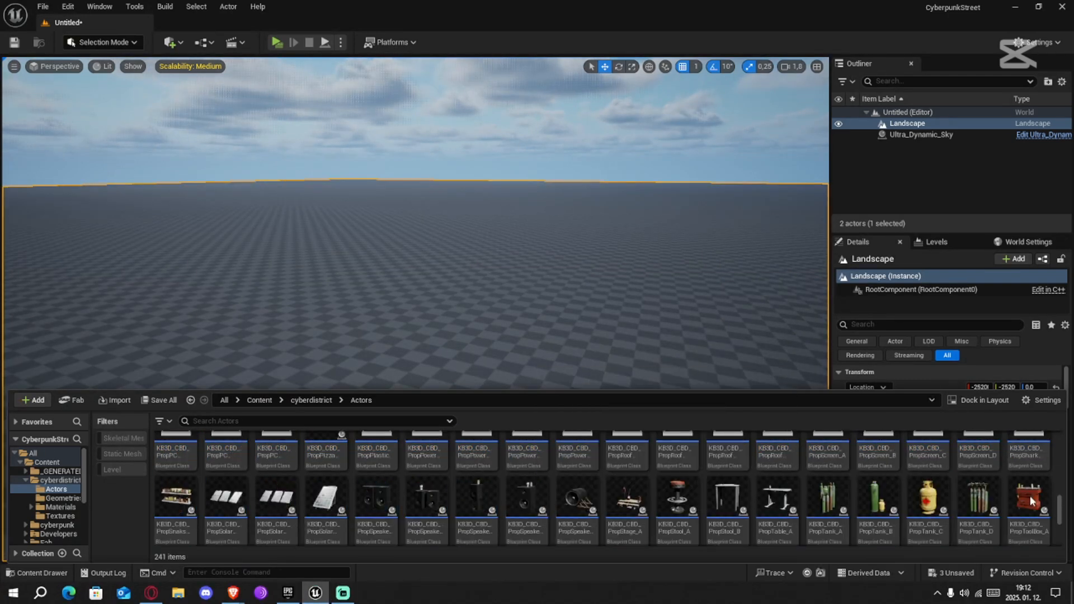
pyautogui.moveTo(1060, 515); pyautogui.dragTo(1058, 442)
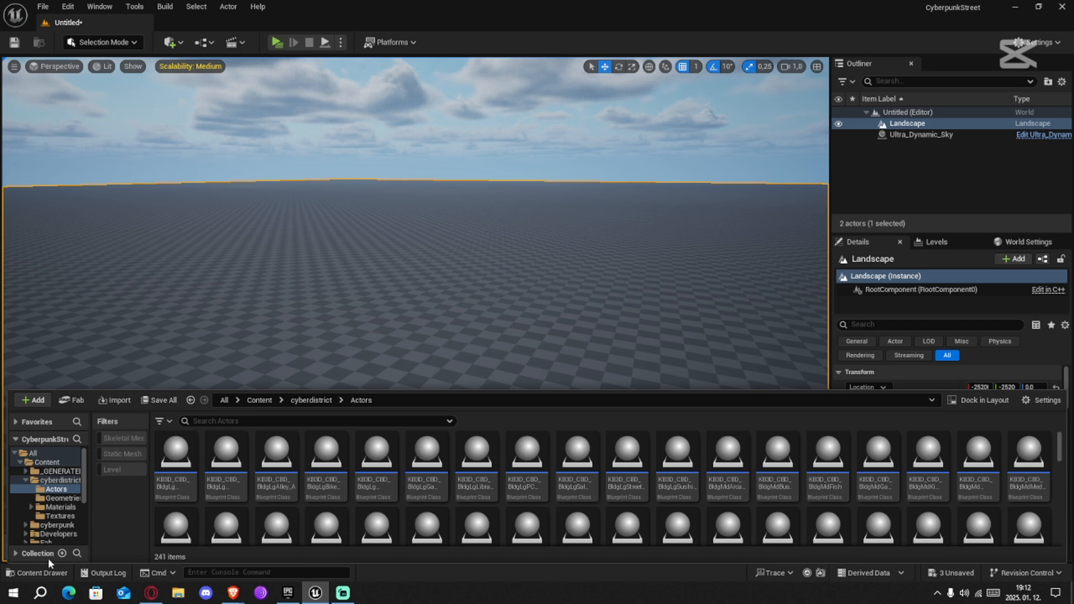
pyautogui.click(989, 402)
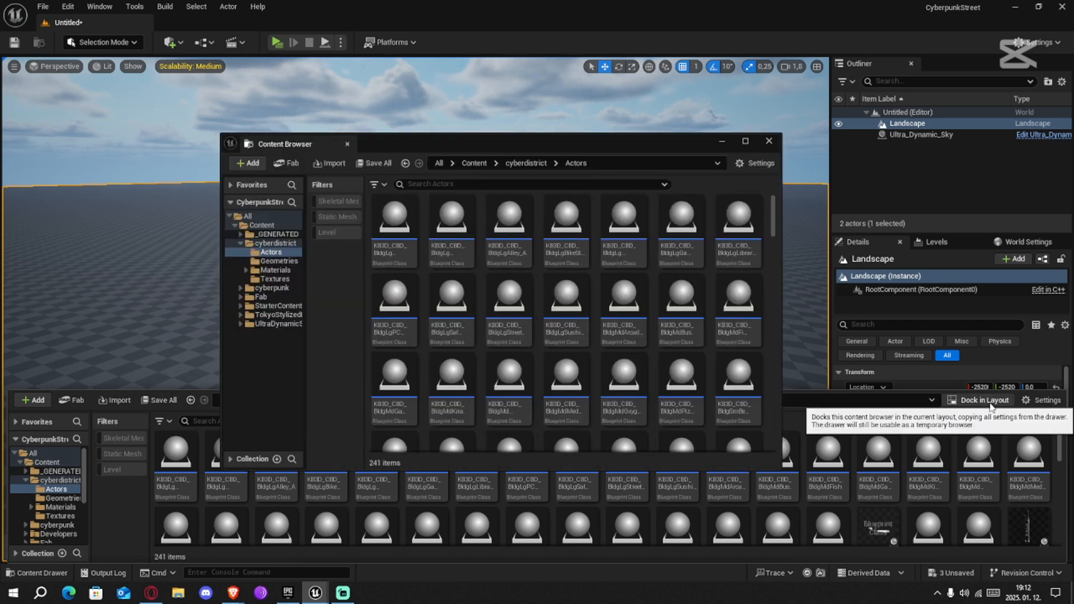
# Move the floating content browser window off the main screen and close the content drawer to free the viewport
pyautogui.moveTo(470, 139); pyautogui.dragTo(1073, 199)
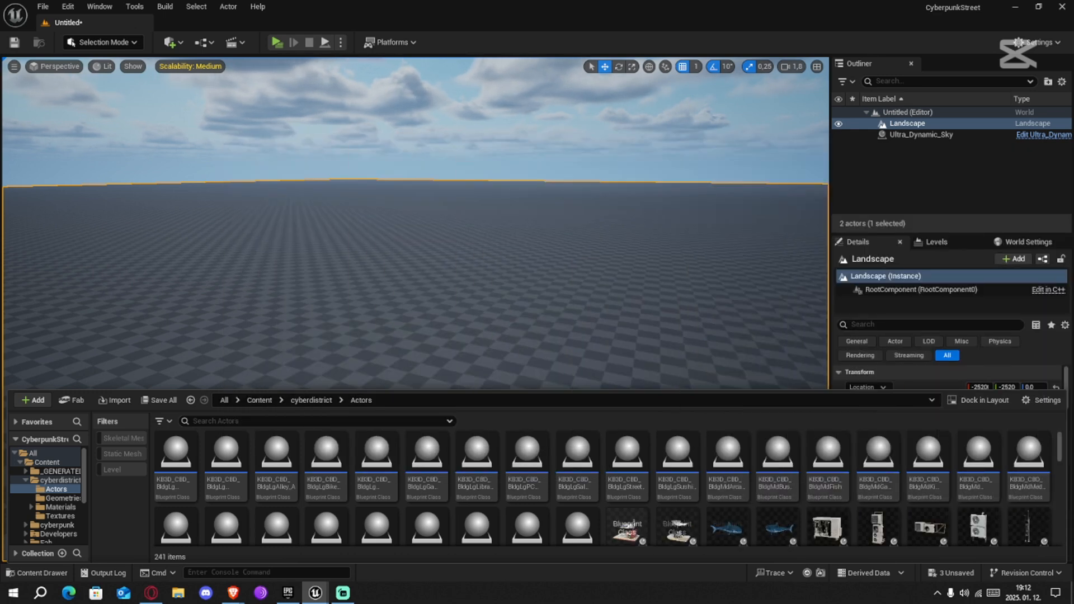
pyautogui.hotkey('ctrl', 'space')
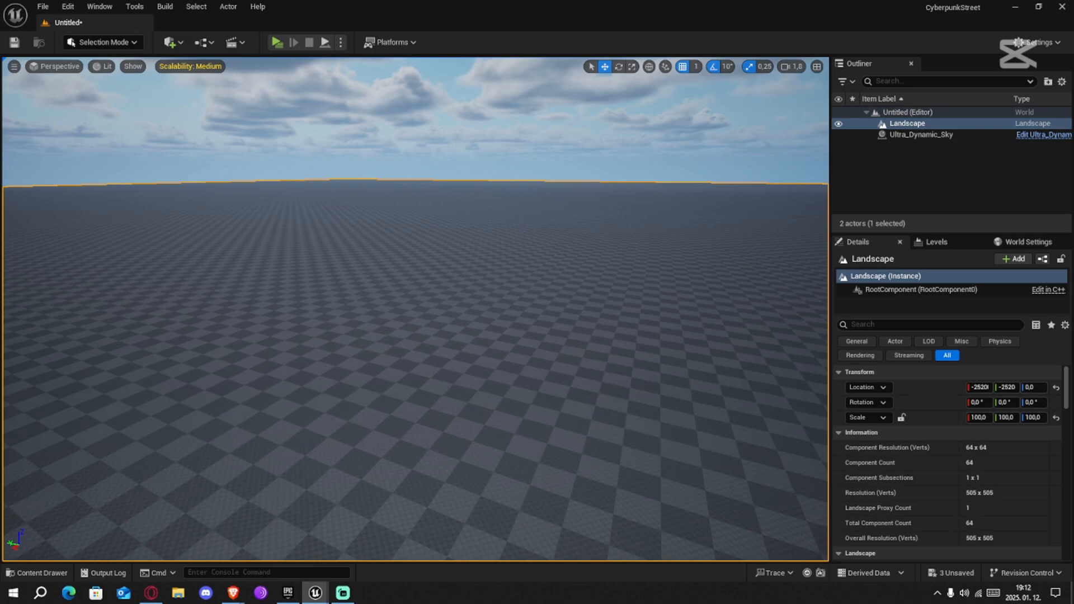
# Place the KB3D_CBD_BldgMdLaundry_A building on the landscape at about X 7810, Y -5025
pyautogui.moveTo(662, 358); pyautogui.dragTo(466, 387, button='right')
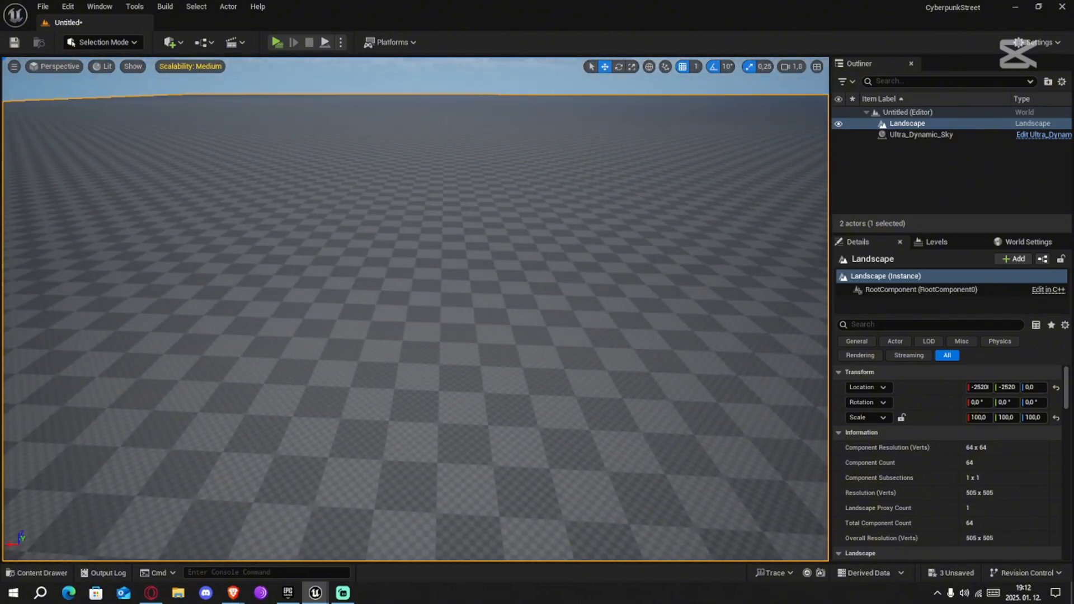
pyautogui.moveTo(437, 284); pyautogui.dragTo(487, 300)
pyautogui.keyDown('alt'); pyautogui.moveTo(700, 270); pyautogui.dragTo(347, 270); pyautogui.keyUp('alt')
pyautogui.press('s')
pyautogui.moveTo(417, 308); pyautogui.dragTo(447, 296, button='right')
pyautogui.moveTo(718, 260); pyautogui.dragTo(720, 264, button='right')
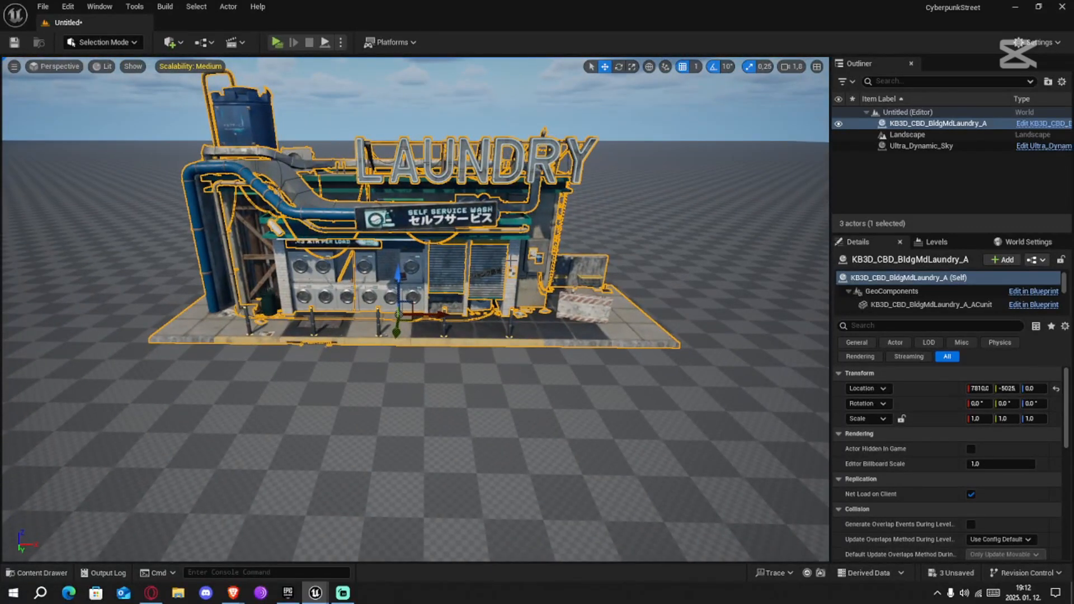
# Place the KB3D_CBD_BldgMdPizzaPlace_A building and move it next to the laundry at about X 6131, Y -5100
pyautogui.keyDown('alt'); pyautogui.moveTo(512, 261); pyautogui.dragTo(471, 271); pyautogui.keyUp('alt')
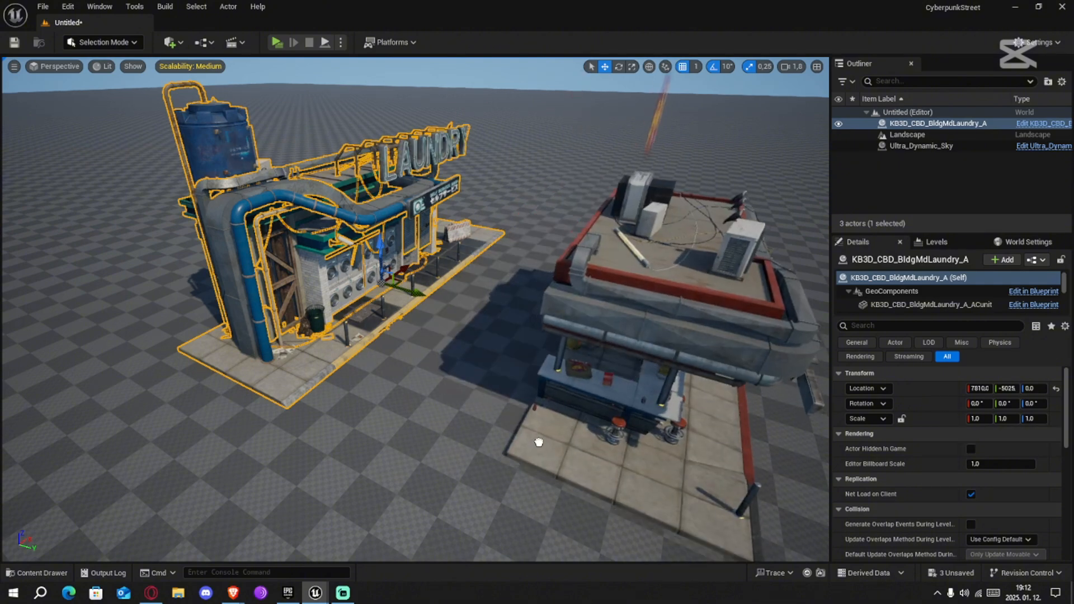
pyautogui.moveTo(539, 443); pyautogui.dragTo(539, 442)
pyautogui.press('f')
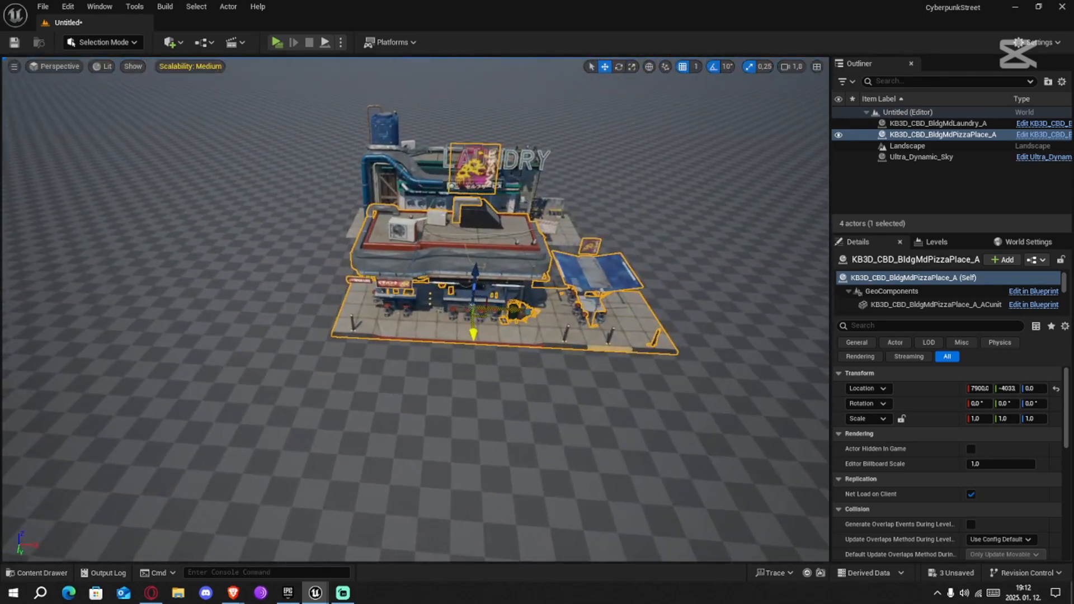
pyautogui.moveTo(473, 309); pyautogui.dragTo(228, 223)
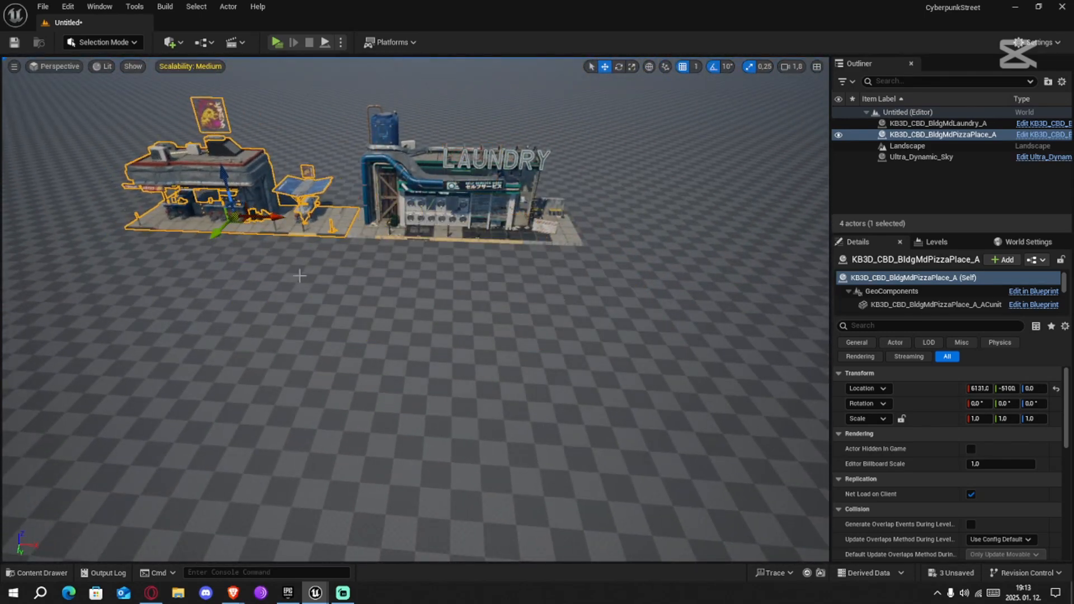
# Fine-tune the pizza place to X 6140, Y -5095 so its sidewalk and curb line up with the laundry's
pyautogui.press('w')
pyautogui.moveTo(300, 276)
pyautogui.mouseDown(button='right')
pyautogui.moveTo(279, 255)
pyautogui.moveTo(288, 238)
pyautogui.moveTo(294, 291)
pyautogui.moveTo(185, 294)
pyautogui.moveTo(140, 277)
pyautogui.moveTo(241, 269)
pyautogui.moveTo(227, 255)
pyautogui.moveTo(210, 288)
pyautogui.moveTo(279, 283)
pyautogui.moveTo(308, 268)
pyautogui.moveTo(322, 302)
pyautogui.moveTo(314, 281)
pyautogui.mouseUp(button='right')
pyautogui.press('s')
pyautogui.press('w')
pyautogui.press('s')
pyautogui.press('w')
pyautogui.scroll(-4, 224, 268)
pyautogui.press('w')
pyautogui.scroll(-4, 313, 281)
pyautogui.press('s')
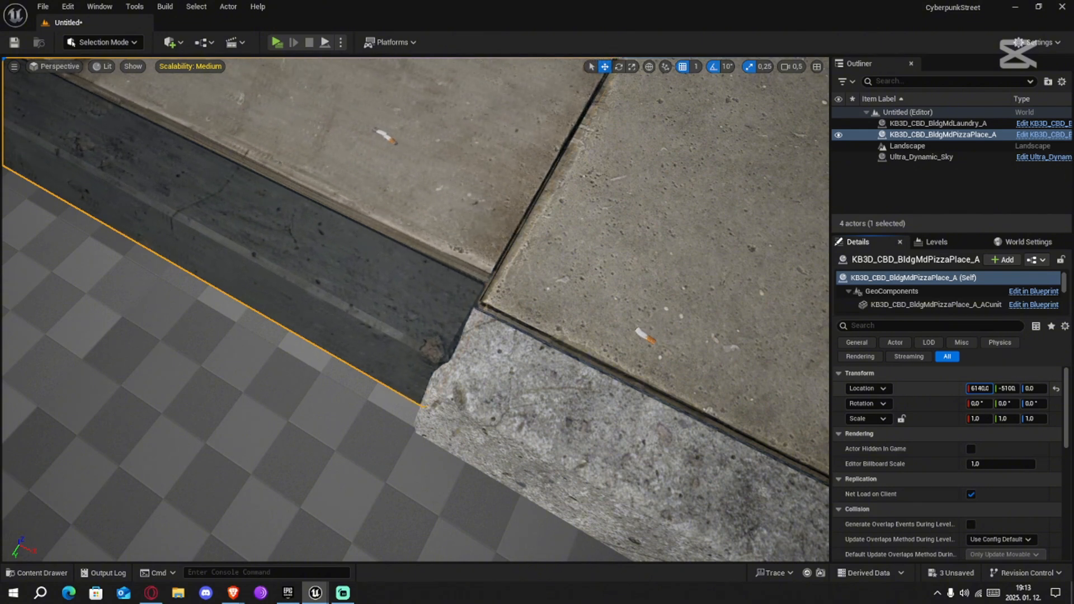
pyautogui.moveTo(1007, 389); pyautogui.dragTo(1009, 388)
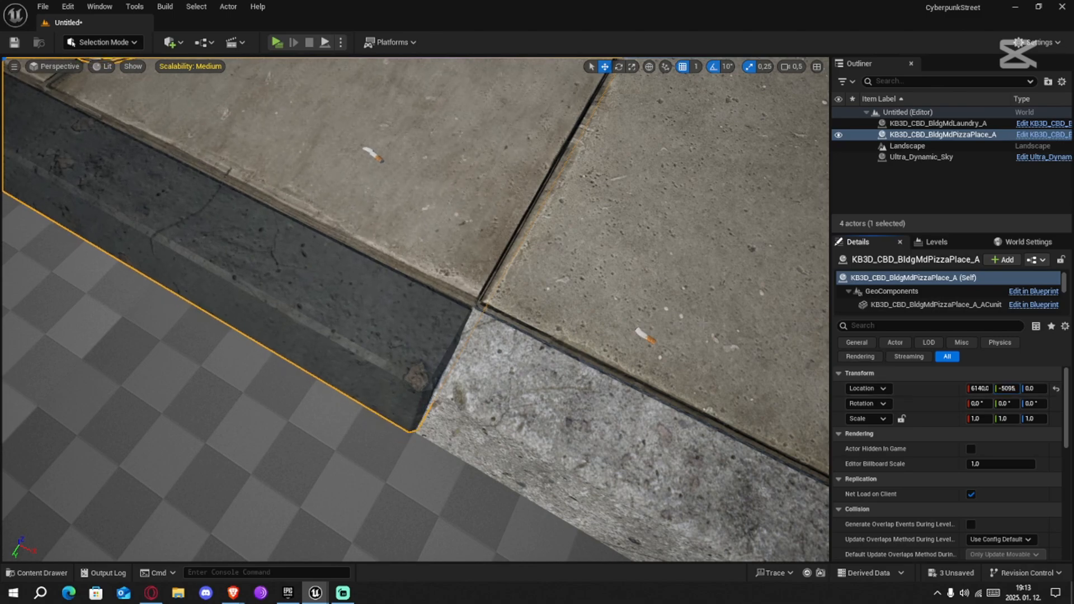
# Place the KB3D_CBD_BldgSmVapeShop_A building at the free end of the pizza place's sidewalk
pyautogui.moveTo(704, 323); pyautogui.dragTo(764, 295, button='right')
pyautogui.press('s')
pyautogui.scroll(3, 704, 323)
pyautogui.press('a')
pyautogui.press('s')
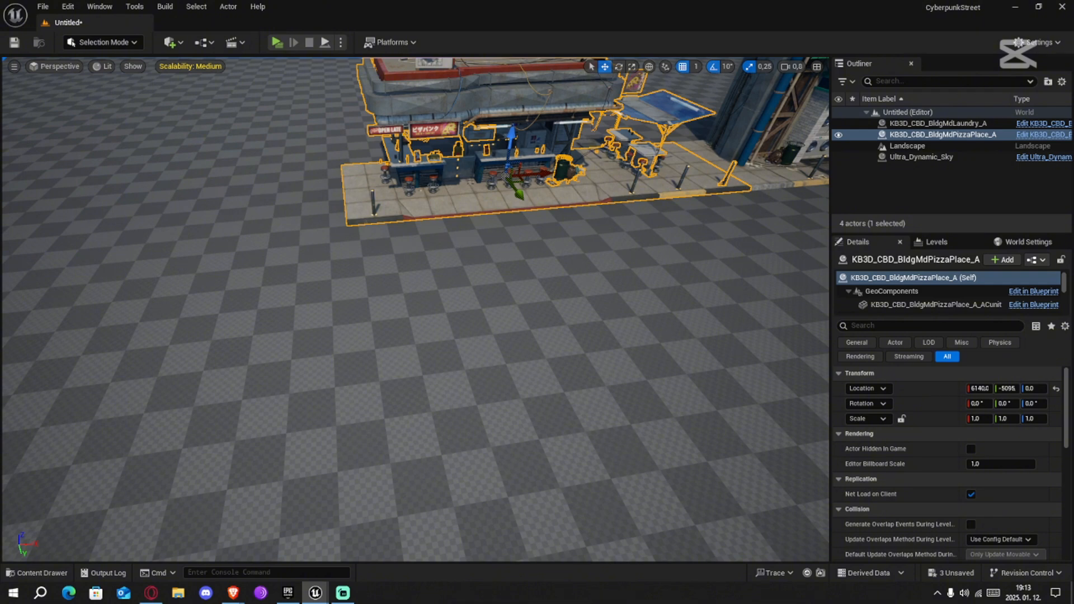
pyautogui.moveTo(549, 299); pyautogui.dragTo(268, 203)
pyautogui.moveTo(268, 204); pyautogui.dragTo(123, 203, button='right')
# Fine-tune the vape shop to X 5171, Y -5010 so its yellow curb lines up with the pizza place's curb
pyautogui.press('w')
pyautogui.press('w')
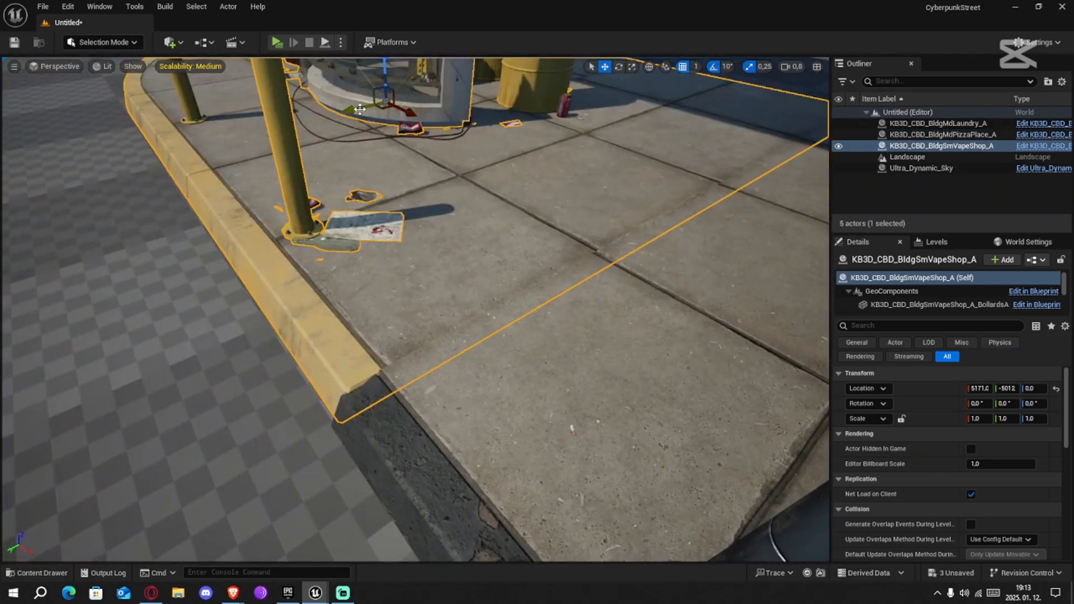
pyautogui.moveTo(360, 109); pyautogui.dragTo(360, 111)
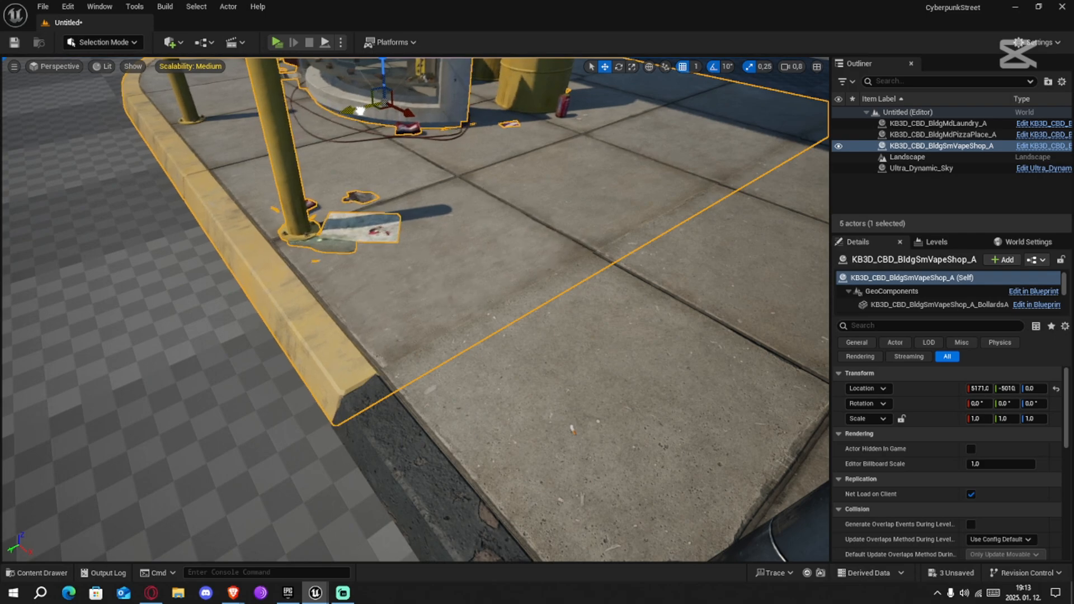
# Place the KB3D_CBD_BldgMdMediaCenter_A and KB3D_CBD_BldgMdArcade_A buildings across the street, with the arcade turned about 180° to face the first row
pyautogui.moveTo(360, 110); pyautogui.dragTo(459, 134, button='right')
pyautogui.press('w')
pyautogui.press('s')
pyautogui.scroll(3, 341, 142)
pyautogui.press('d')
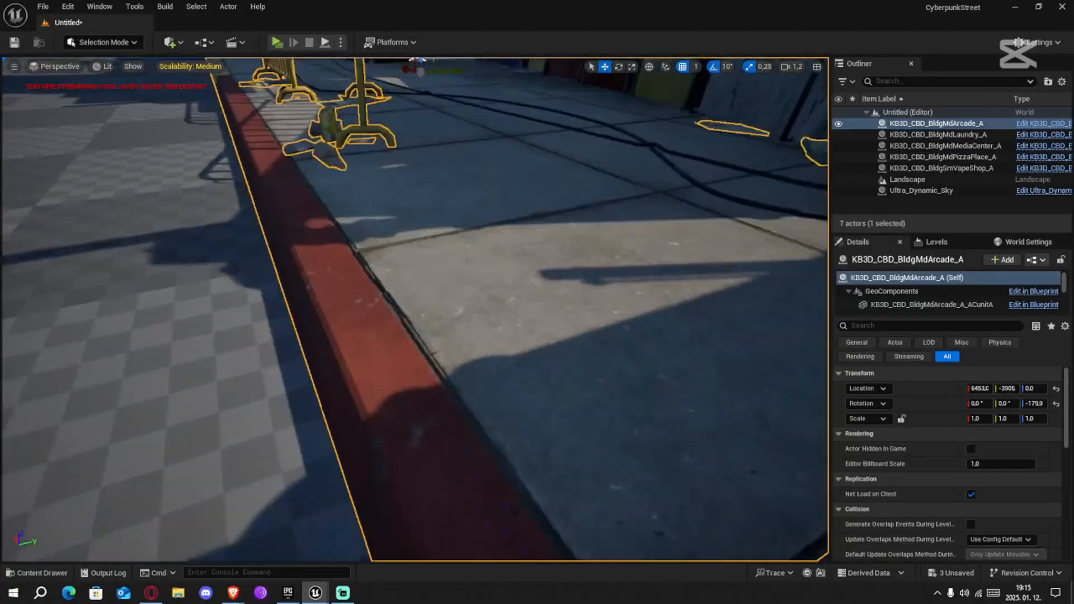
# Fine-tune the arcade to X 6451, Y -3910 so its red curb meets the neighbouring sidewalk without a gap
pyautogui.moveTo(416, 309); pyautogui.dragTo(476, 364, button='right')
pyautogui.scroll(-5, 476, 363)
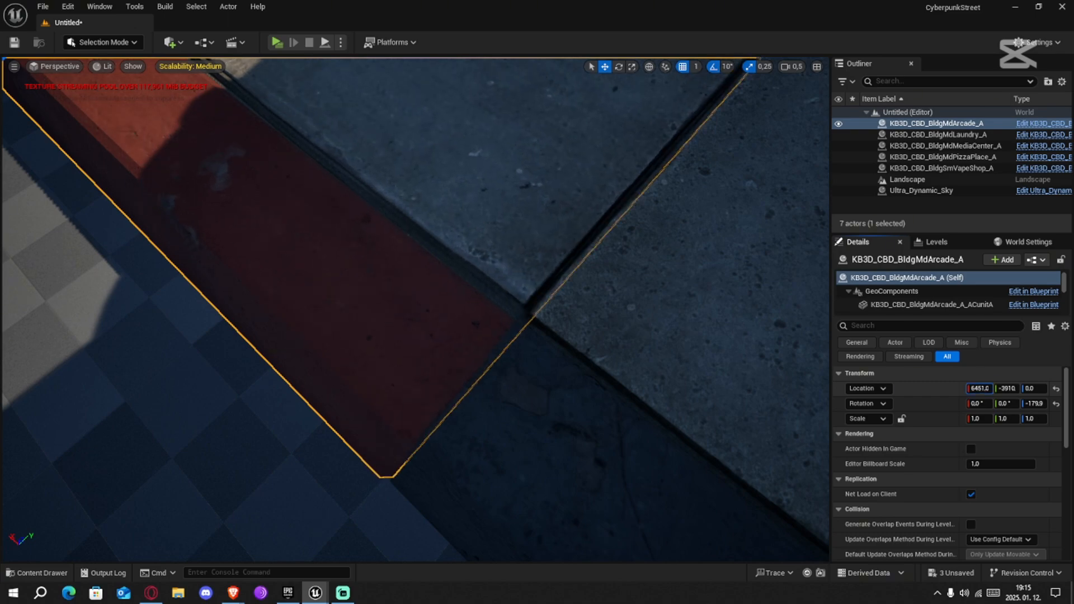
pyautogui.moveTo(598, 413); pyautogui.dragTo(464, 269, button='right')
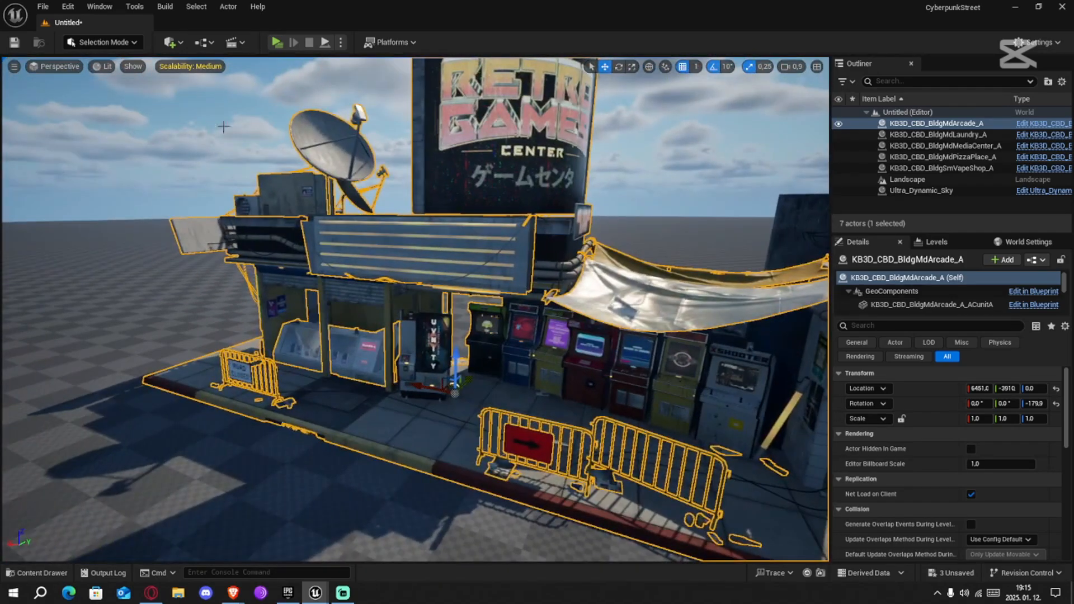
# Review the engine scalability groups from the viewport and from the editor settings
pyautogui.click(196, 66)
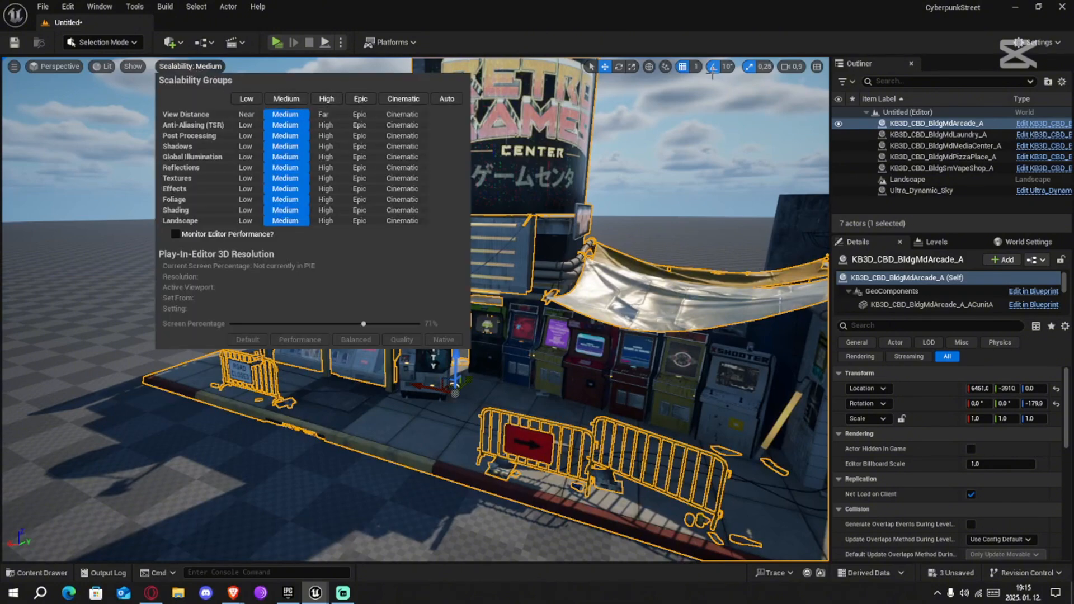
pyautogui.click(718, 52)
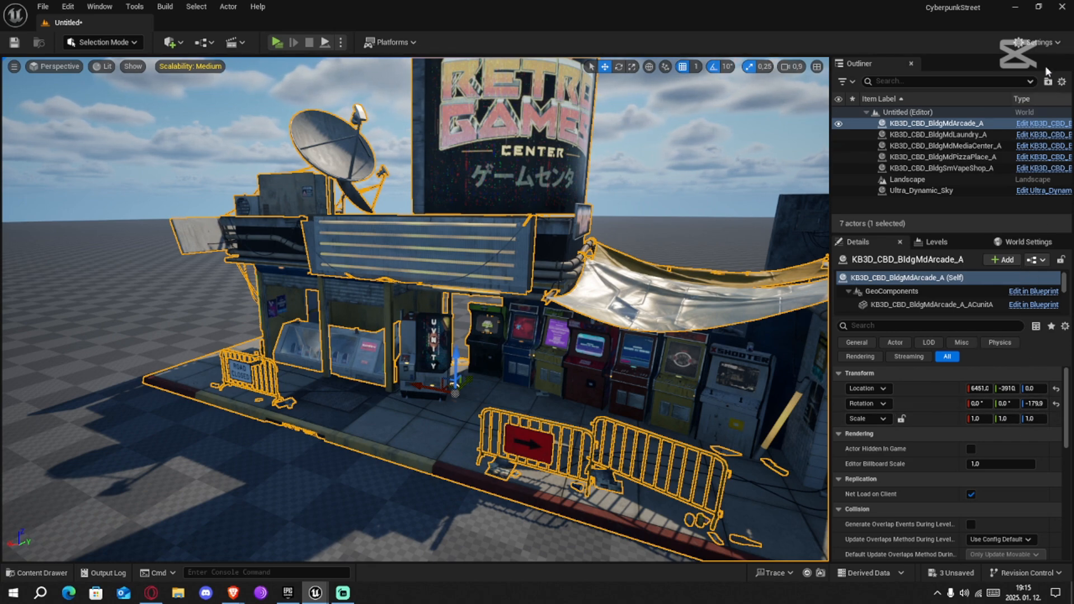
pyautogui.click(1041, 43)
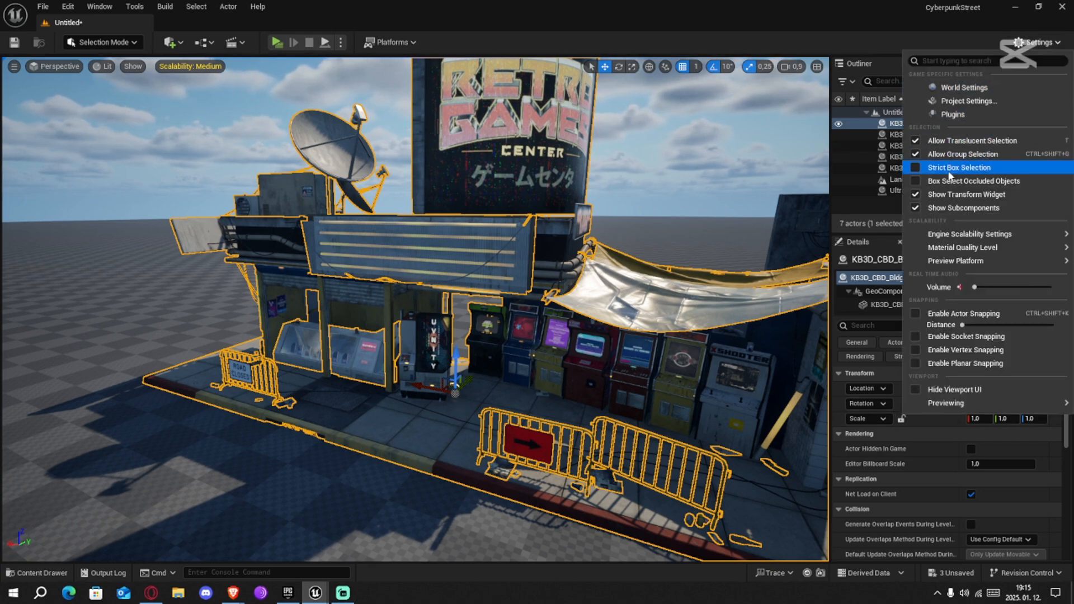
pyautogui.moveTo(953, 241)
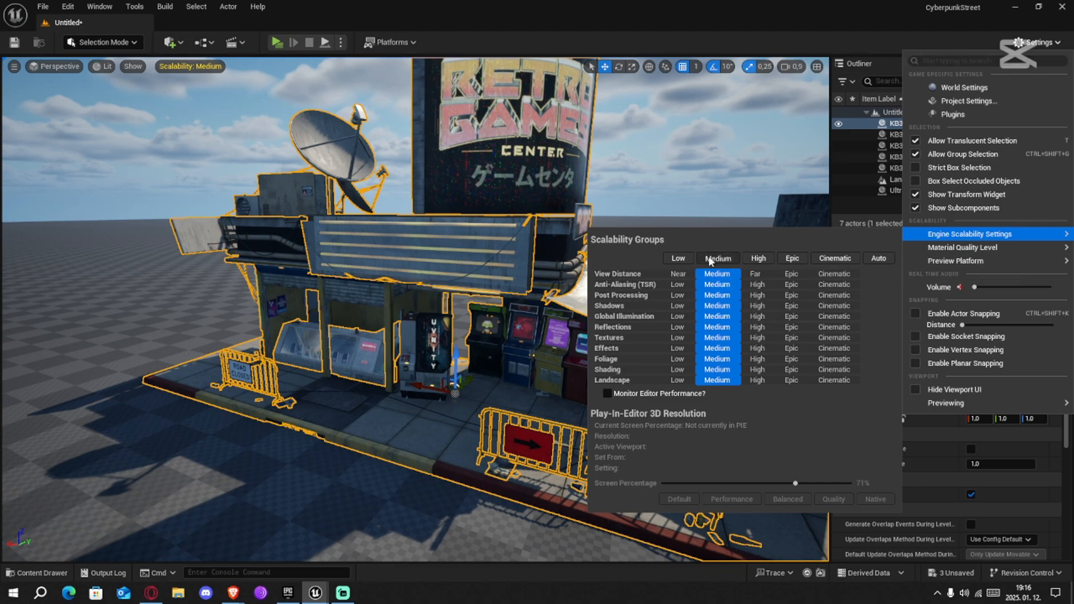
pyautogui.click(534, 41)
# Select the arcade and media center together and move them toward the opposite building row to narrow the street
pyautogui.moveTo(504, 184); pyautogui.dragTo(436, 263, button='right')
pyautogui.press('w')
pyautogui.press('s')
pyautogui.scroll(3, 437, 263)
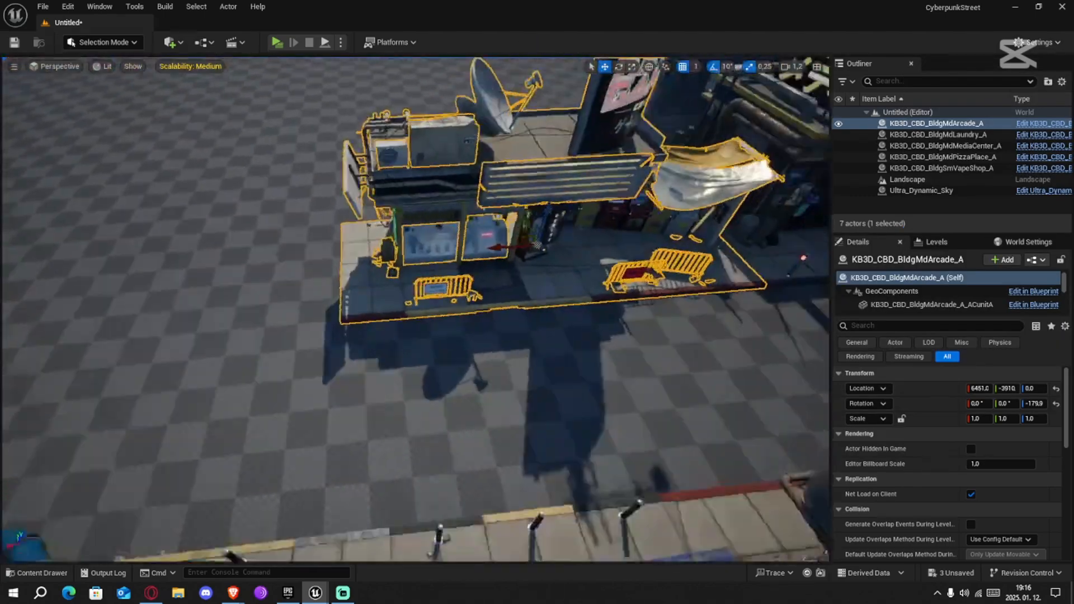
pyautogui.scroll(-5, 596, 270)
pyautogui.keyDown('ctrl'); pyautogui.click(595, 270); pyautogui.keyUp('ctrl')
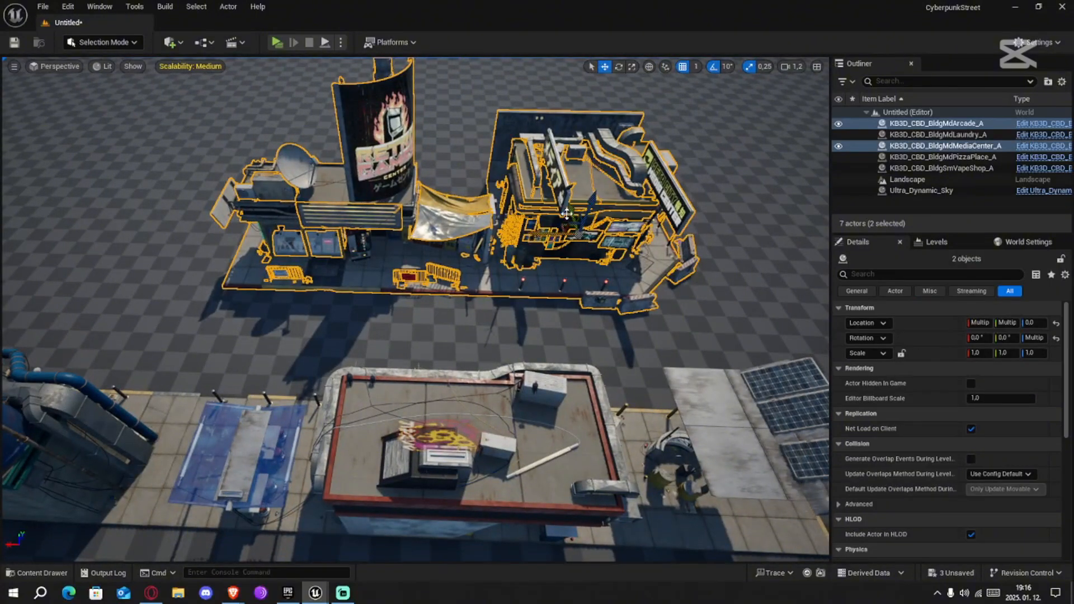
pyautogui.moveTo(570, 210); pyautogui.dragTo(488, 264)
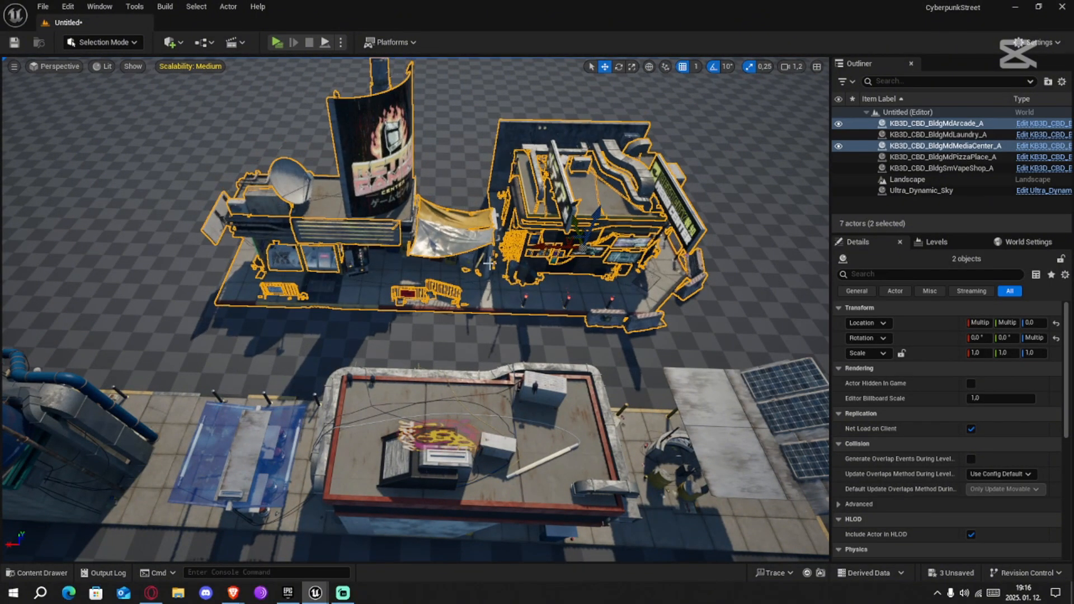
# Select only the media center and inspect the street between both rows and the curved sidewalk corner of the vape shop
pyautogui.click(597, 299)
pyautogui.press('d')
pyautogui.moveTo(596, 299); pyautogui.dragTo(448, 313, button='right')
pyautogui.press('w')
pyautogui.scroll(3, 566, 314)
pyautogui.press('w')
pyautogui.press('s')
pyautogui.press('w')
pyautogui.moveTo(612, 279); pyautogui.dragTo(453, 280, button='right')
pyautogui.press('w')
pyautogui.press('s')
# Add a Plane shape on the landscape beside the curved sidewalk corner at about X 4660, Y -5105
pyautogui.click(170, 42)
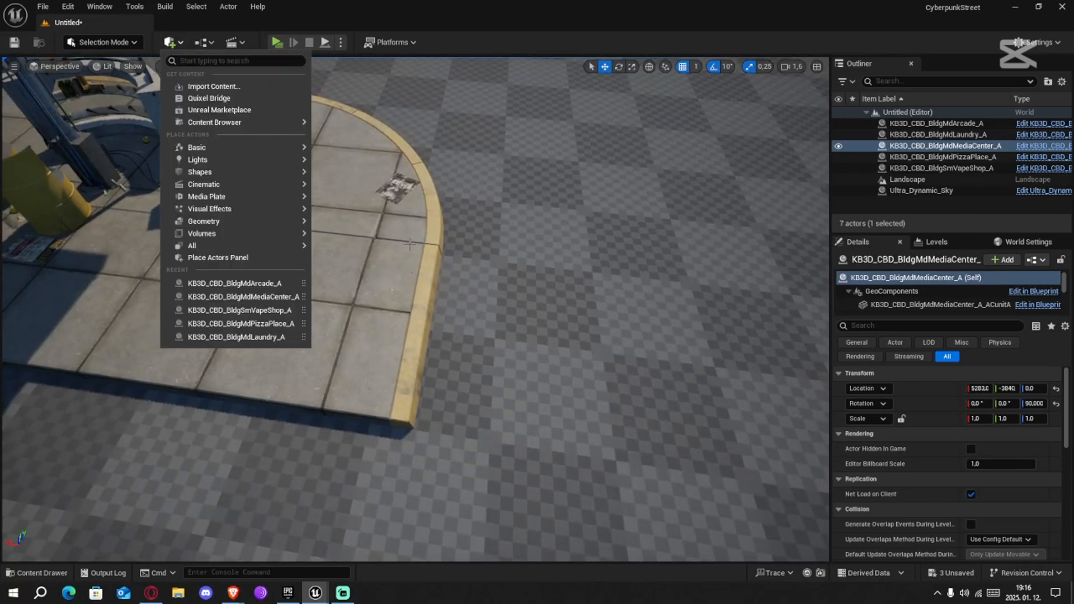
pyautogui.moveTo(206, 159)
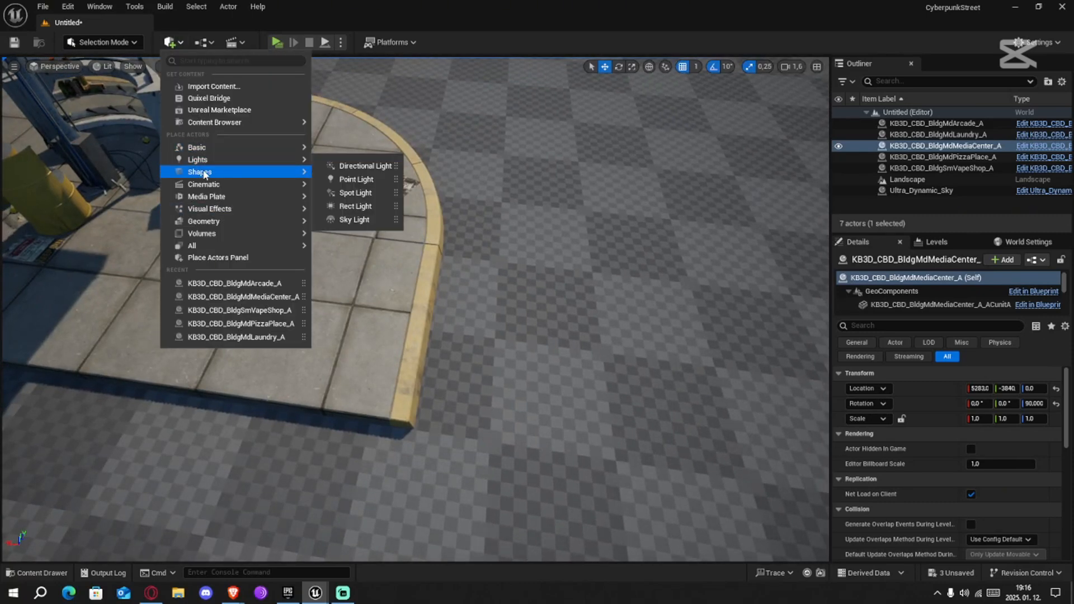
pyautogui.moveTo(338, 234); pyautogui.dragTo(558, 229)
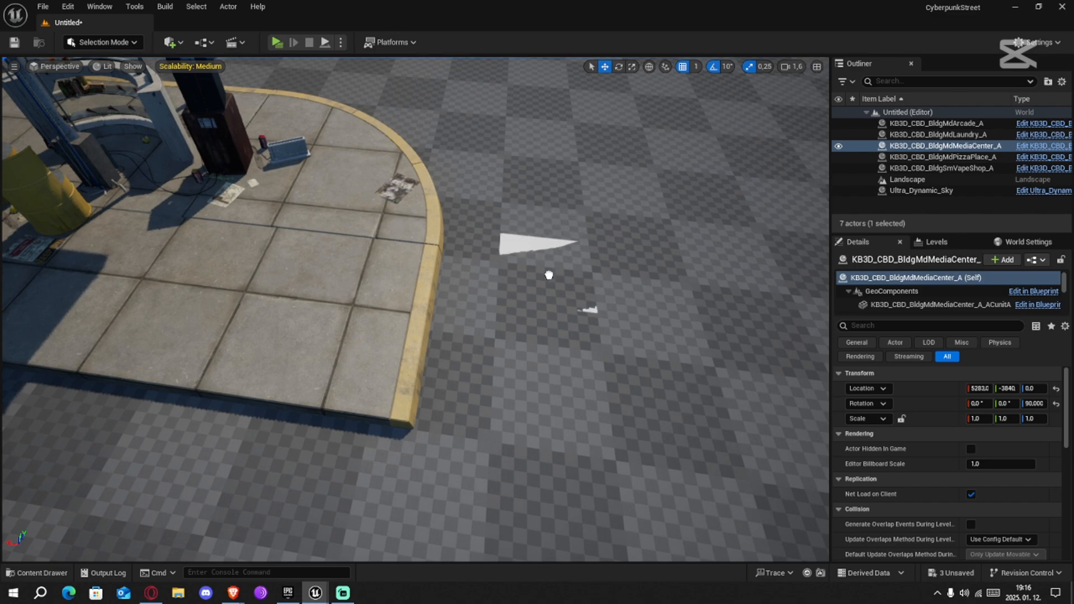
pyautogui.moveTo(549, 275); pyautogui.dragTo(552, 267)
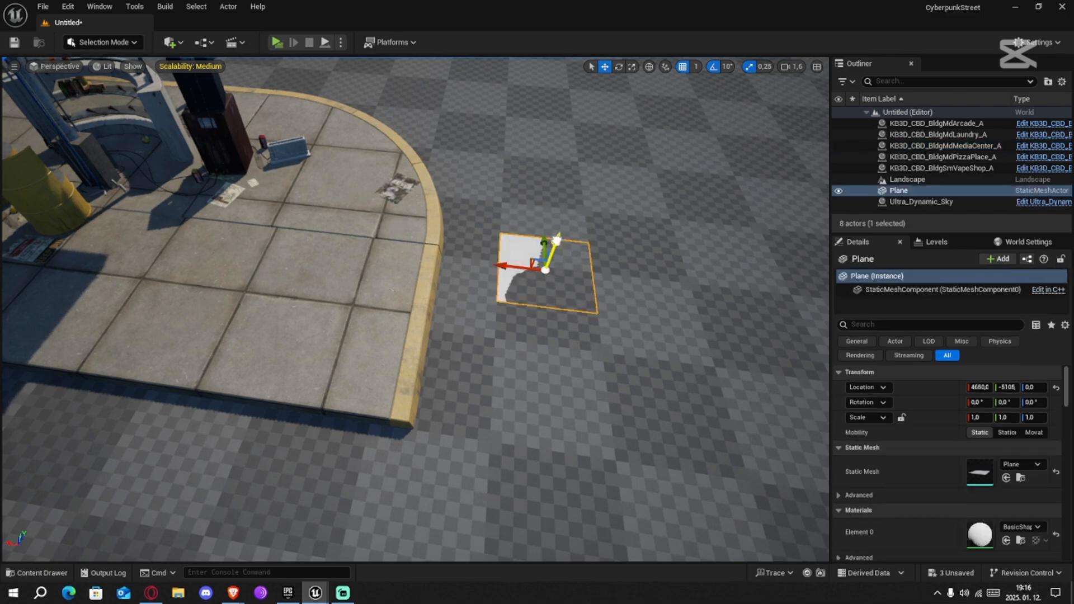
# Stretch the plane to a Y scale of 25.75 and move it to Y -4469, Z 1 so it spans both building rows
pyautogui.press('s')
pyautogui.moveTo(622, 300); pyautogui.dragTo(498, 316, button='right')
pyautogui.press('r')
pyautogui.moveTo(642, 320); pyautogui.dragTo(896, 341)
pyautogui.moveTo(504, 330); pyautogui.dragTo(576, 347, button='right')
pyautogui.press('w')
pyautogui.moveTo(331, 311); pyautogui.dragTo(286, 302, button='right')
pyautogui.moveTo(326, 281); pyautogui.dragTo(523, 300)
pyautogui.moveTo(523, 300); pyautogui.dragTo(728, 252, button='right')
pyautogui.press('a')
# Slide the plane to about X 4713 so its long edge touches the vape shop's end curb
pyautogui.moveTo(385, 273); pyautogui.dragTo(385, 279, button='right')
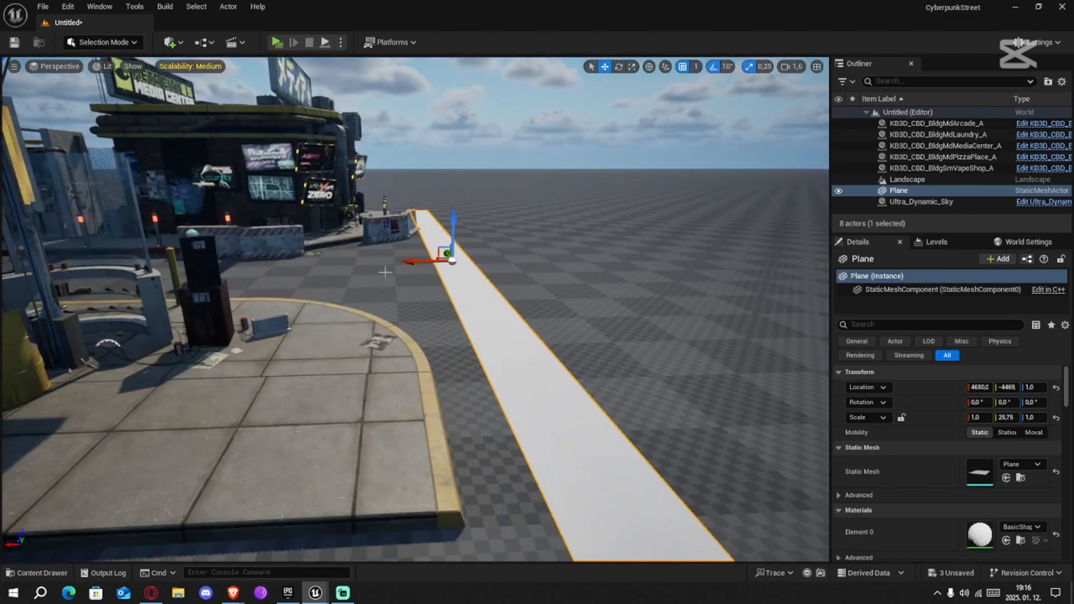
pyautogui.moveTo(413, 264); pyautogui.dragTo(389, 275)
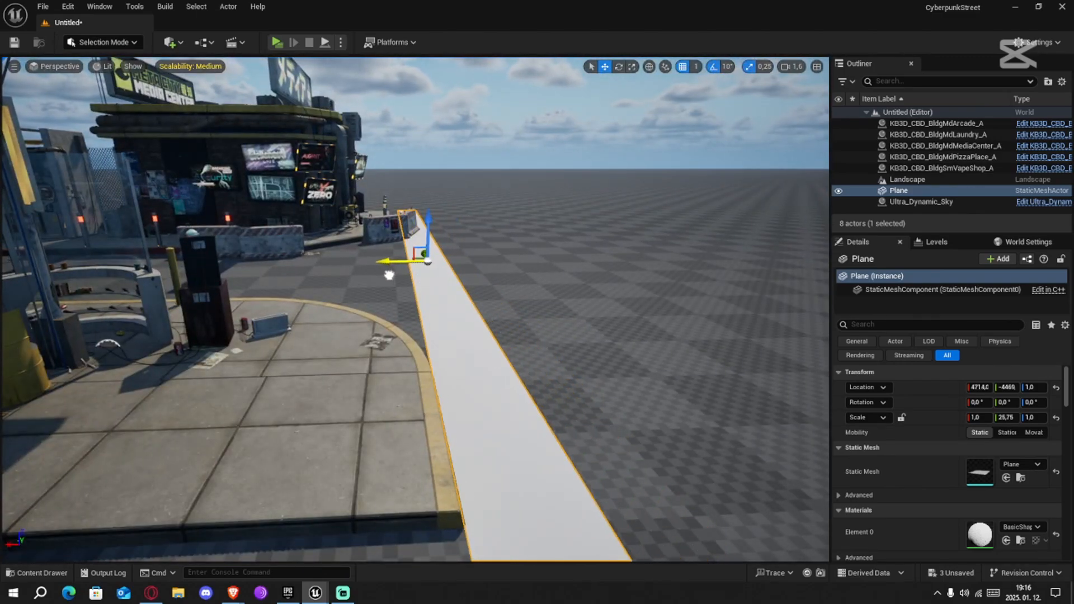
pyautogui.moveTo(390, 274); pyautogui.dragTo(56, 296, button='right')
# Select the media center and arcade together and shift them along X until the media center's sidewalk end meets the plane's edge
pyautogui.press('w')
pyautogui.press('s')
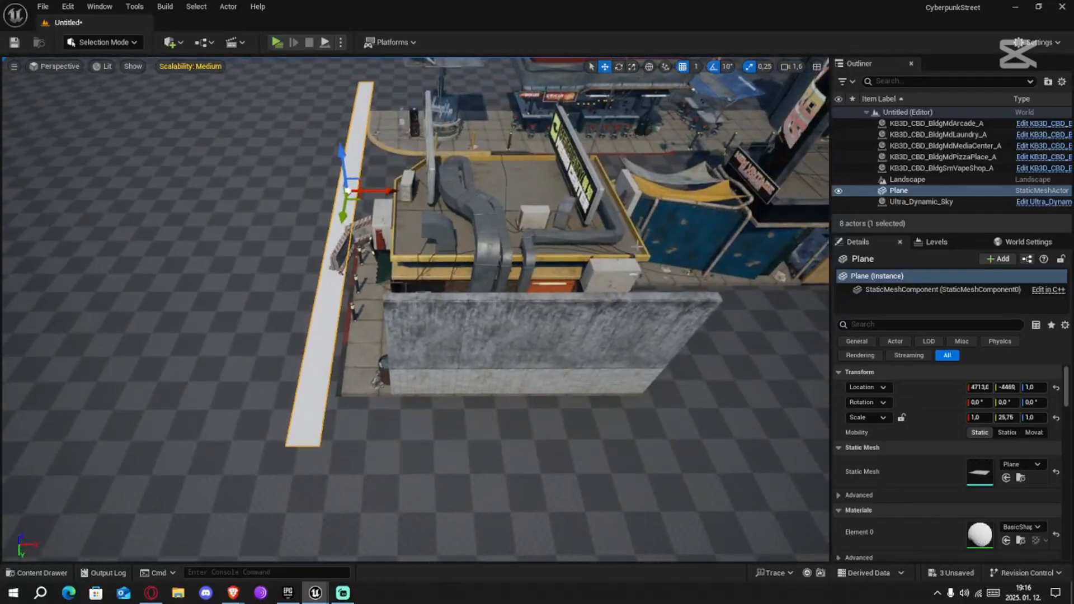
pyautogui.click(551, 263)
pyautogui.keyDown('ctrl'); pyautogui.click(707, 229); pyautogui.keyUp('ctrl')
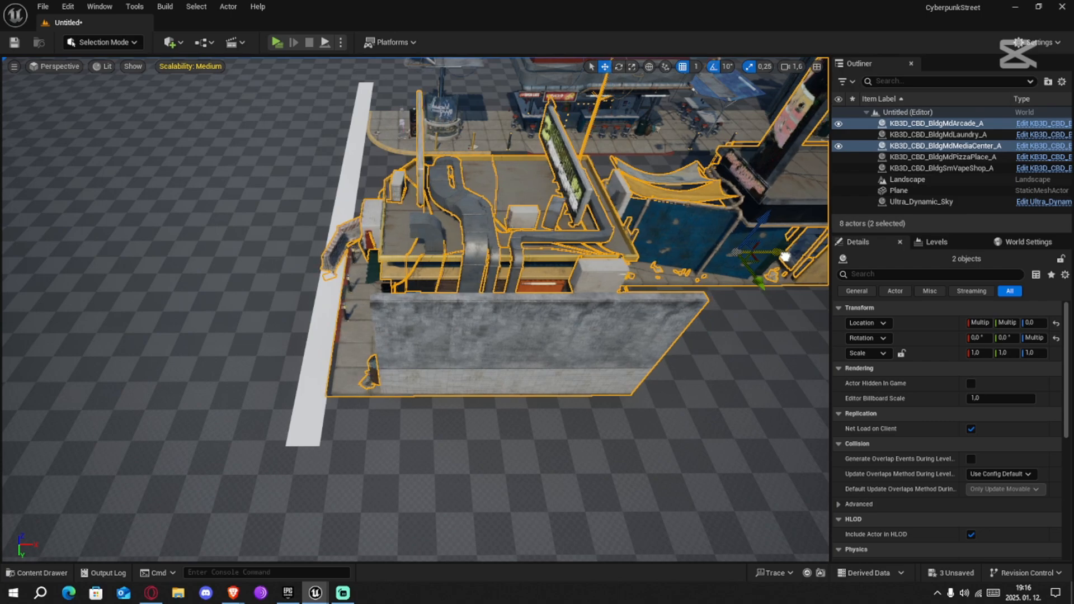
pyautogui.press('w')
pyautogui.moveTo(785, 257)
pyautogui.mouseDown(button='right')
pyautogui.moveTo(666, 269)
pyautogui.moveTo(727, 291)
pyautogui.moveTo(758, 288)
pyautogui.moveTo(747, 291)
pyautogui.moveTo(795, 257)
pyautogui.moveTo(797, 174)
pyautogui.moveTo(819, 280)
pyautogui.moveTo(780, 247)
pyautogui.mouseUp(button='right')
# Delete the guide plane from the end of the two building rows
pyautogui.press('s')
pyautogui.press('w')
pyautogui.press('s')
pyautogui.click(534, 374)
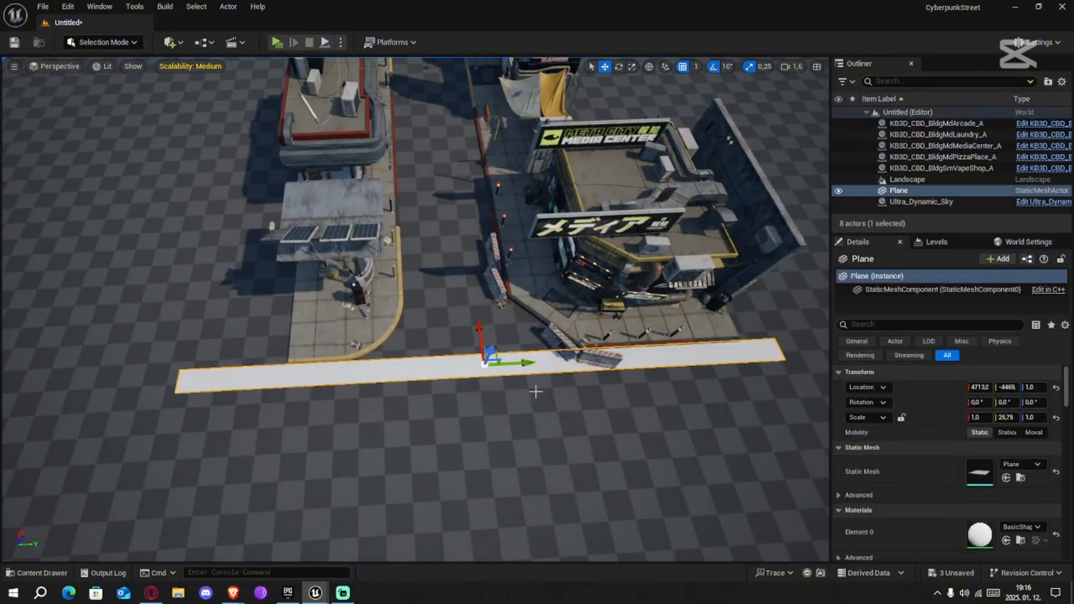
pyautogui.press('Delete')
# Extend the street with the abandoned restaurant, library and gas station buildings, adding a basic shape as an alignment guide
pyautogui.moveTo(508, 336); pyautogui.dragTo(761, 319, button='right')
pyautogui.press('w')
pyautogui.moveTo(414, 308); pyautogui.dragTo(386, 263, button='right')
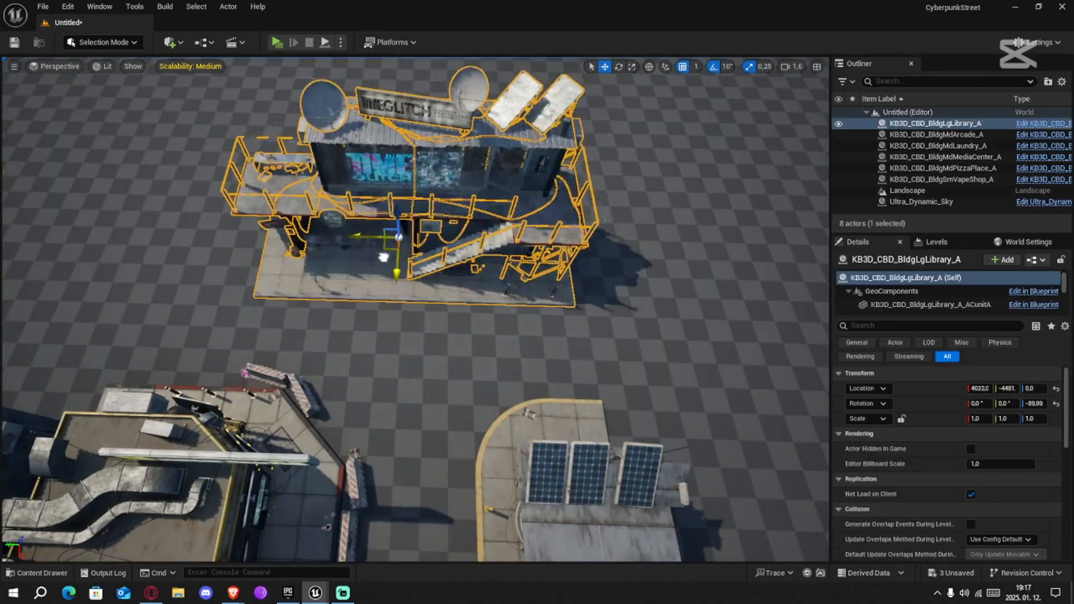
pyautogui.moveTo(384, 257); pyautogui.dragTo(492, 313, button='right')
pyautogui.click(174, 43)
pyautogui.moveTo(236, 171)
pyautogui.click(342, 225)
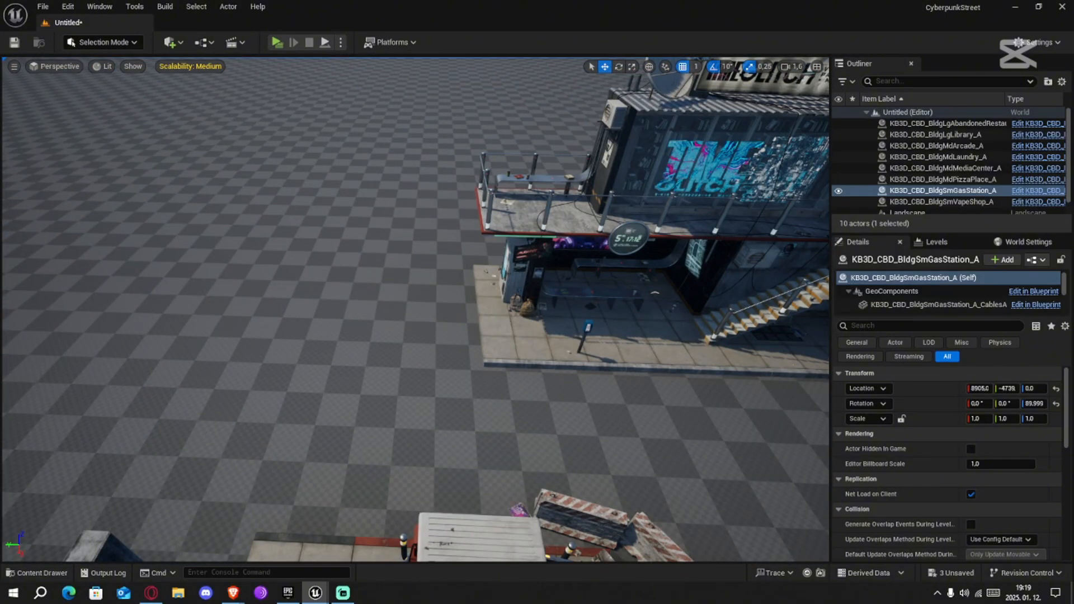
# Place the KB3D_CBD_BldgLgBikeStop_A building beside the media center, rotated about 180°, at X 4233, Y -3534
pyautogui.press('e')
pyautogui.press('w')
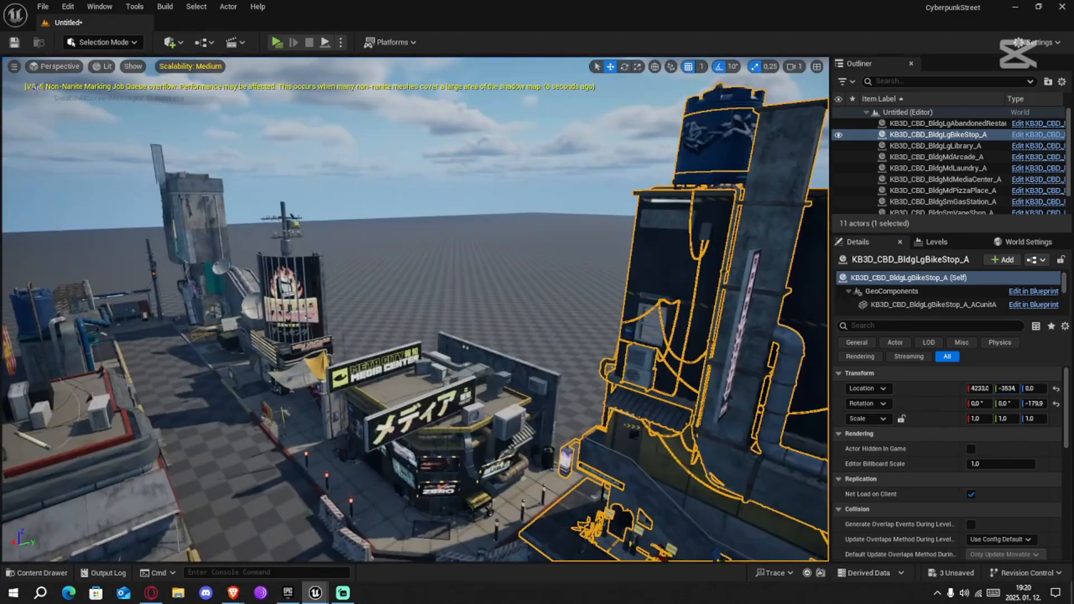
# Browse the cyberdistrict content folders and open the Actors folder
pyautogui.hotkey('ctrl', 'space')
pyautogui.click(62, 498)
pyautogui.click(480, 469)
pyautogui.hotkey('ctrl', 'a')
pyautogui.moveTo(391, 224); pyautogui.dragTo(415, 291, button='right')
pyautogui.hotkey('ctrl', 'space')
pyautogui.click(60, 480)
pyautogui.doubleClick(174, 454)
# Place the KB3D_CBD_BldgLgStreetApartment building in the street scene and adjust its position
pyautogui.moveTo(476, 459); pyautogui.dragTo(434, 243)
pyautogui.moveTo(434, 244); pyautogui.dragTo(448, 274, button='right')
pyautogui.moveTo(620, 266); pyautogui.dragTo(609, 272)
pyautogui.moveTo(609, 272)
pyautogui.mouseDown(button='right')
pyautogui.moveTo(594, 229)
pyautogui.moveTo(571, 268)
pyautogui.moveTo(602, 257)
pyautogui.moveTo(594, 280)
pyautogui.mouseUp(button='right')
pyautogui.scroll(5, 593, 230)
# Add another cyberdistrict building from the Actors folder, adjust its position, and check the street layout around the abandoned restaurant and library
pyautogui.hotkey('ctrl', 'space')
pyautogui.moveTo(559, 459); pyautogui.dragTo(560, 269)
pyautogui.moveTo(560, 269); pyautogui.dragTo(537, 303, button='right')
pyautogui.moveTo(432, 304); pyautogui.dragTo(432, 358)
pyautogui.moveTo(431, 359); pyautogui.dragTo(459, 375, button='right')
pyautogui.moveTo(414, 307); pyautogui.dragTo(386, 316, button='right')
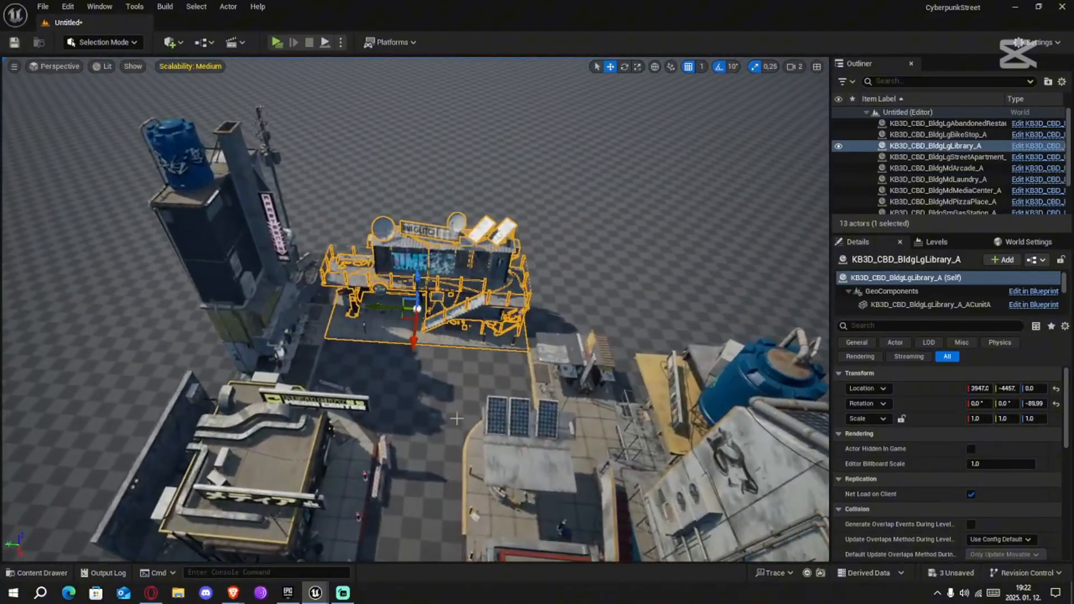
pyautogui.scroll(1, 457, 418)
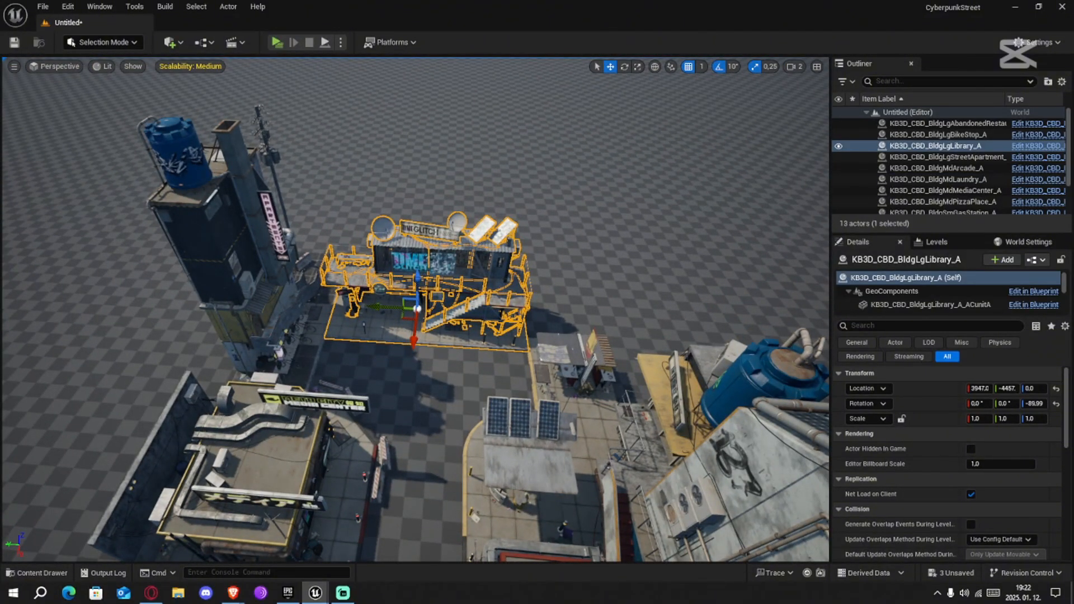
# Open the actors folder inside the cyberpunk content folder
pyautogui.click(42, 573)
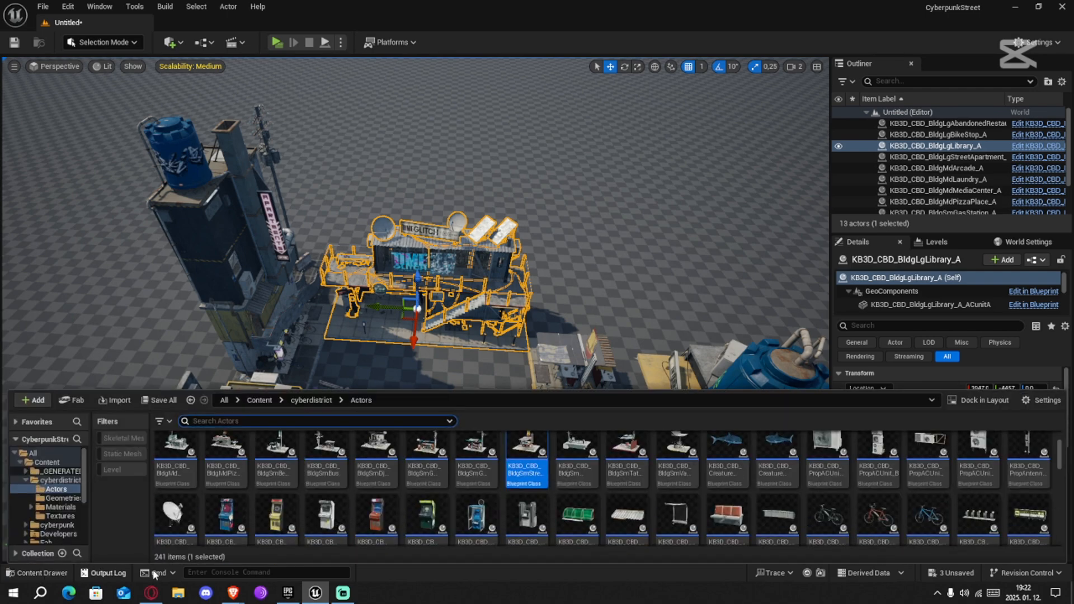
pyautogui.click(259, 401)
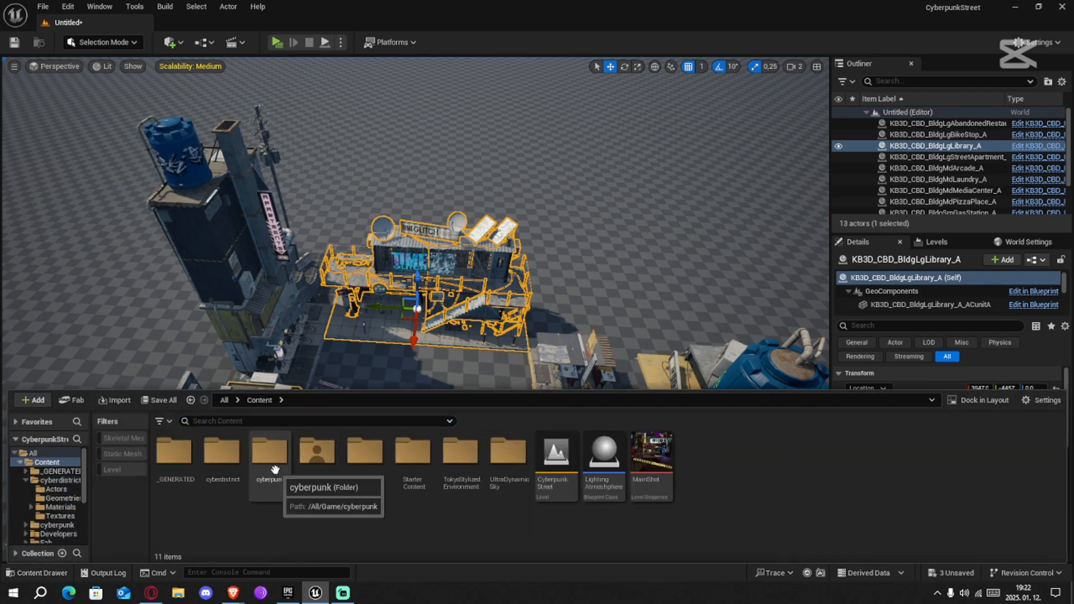
pyautogui.click(277, 470)
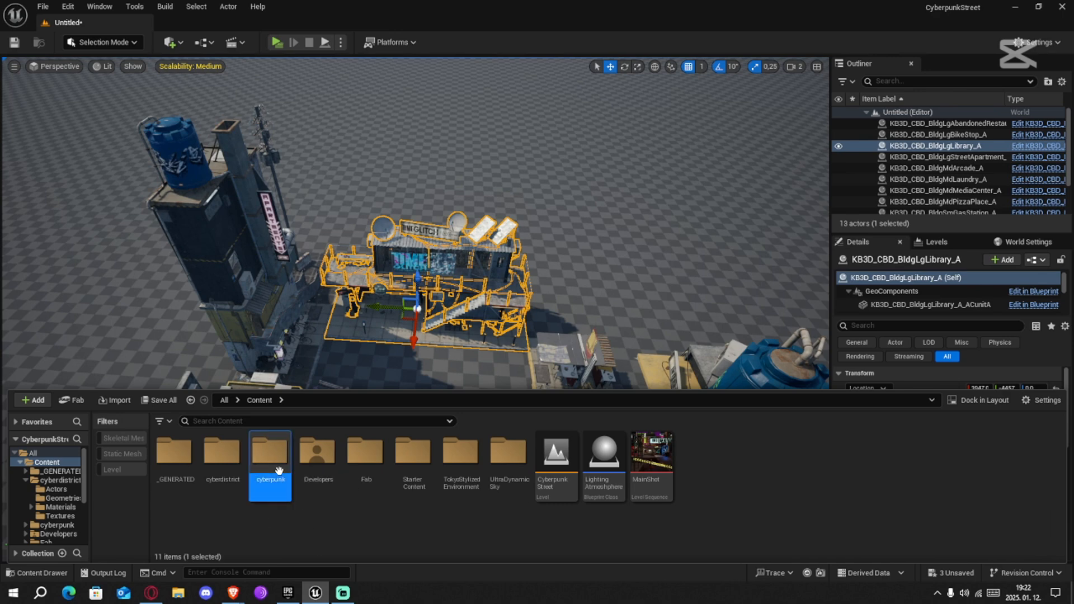
pyautogui.doubleClick(278, 470)
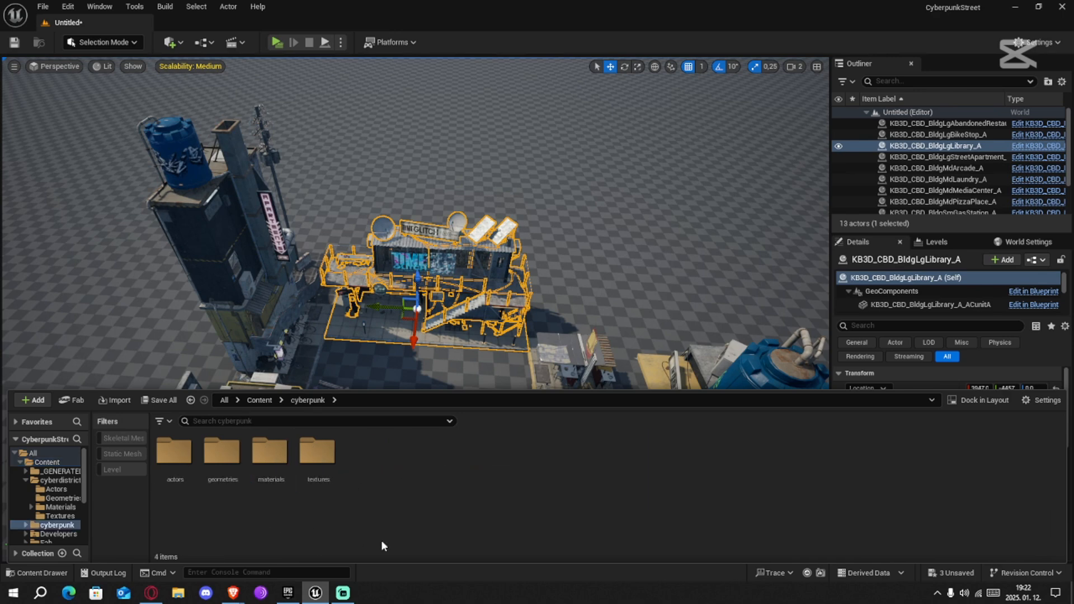
pyautogui.click(165, 469)
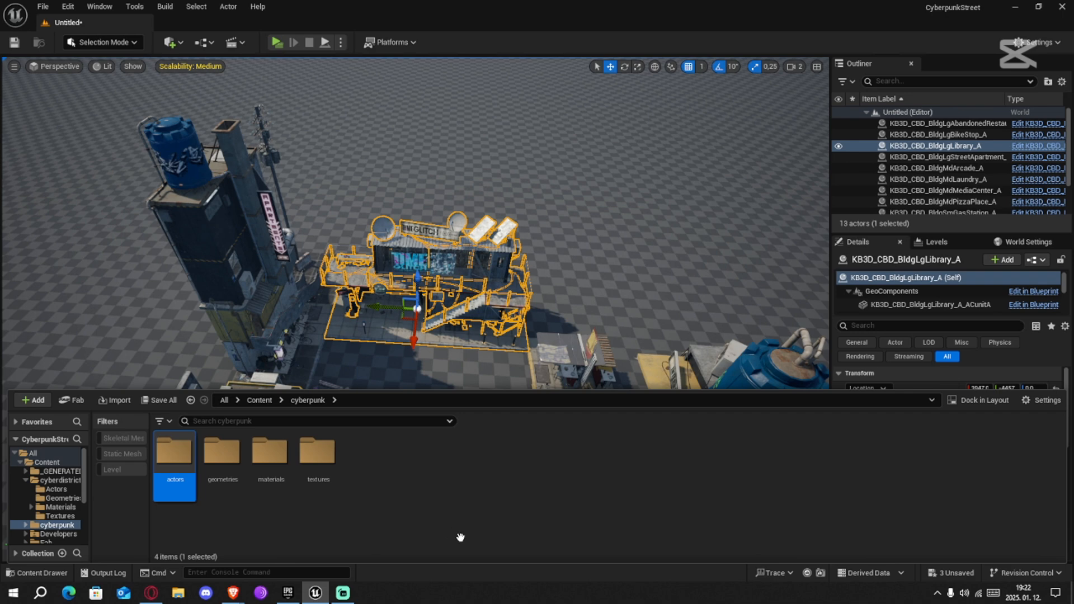
pyautogui.press('Return')
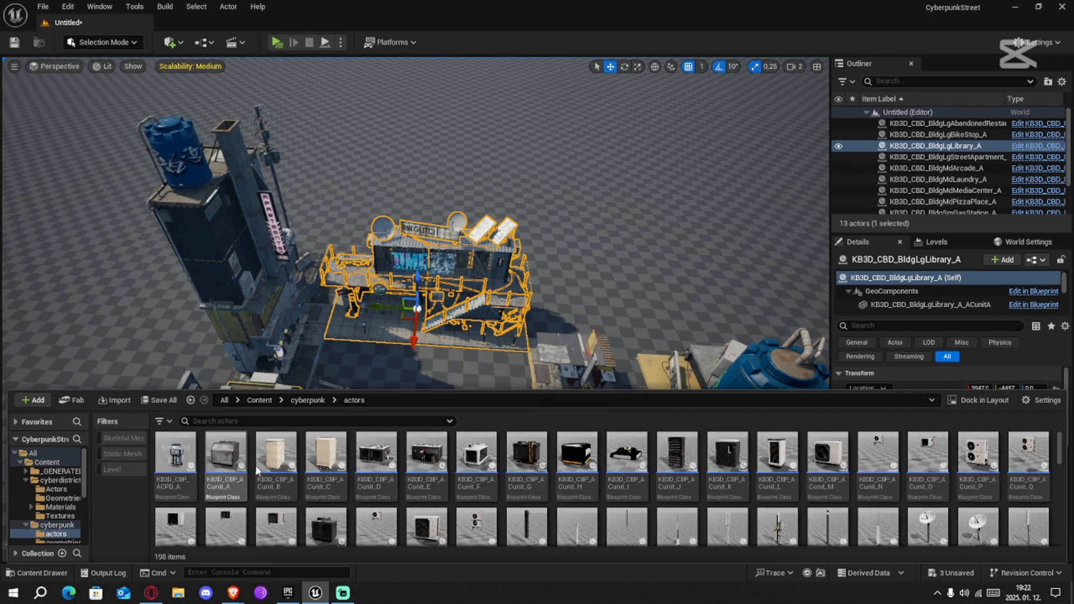
# Look through the cyberpunk actors and filter the folder by "residential"
pyautogui.scroll(-2, 568, 503)
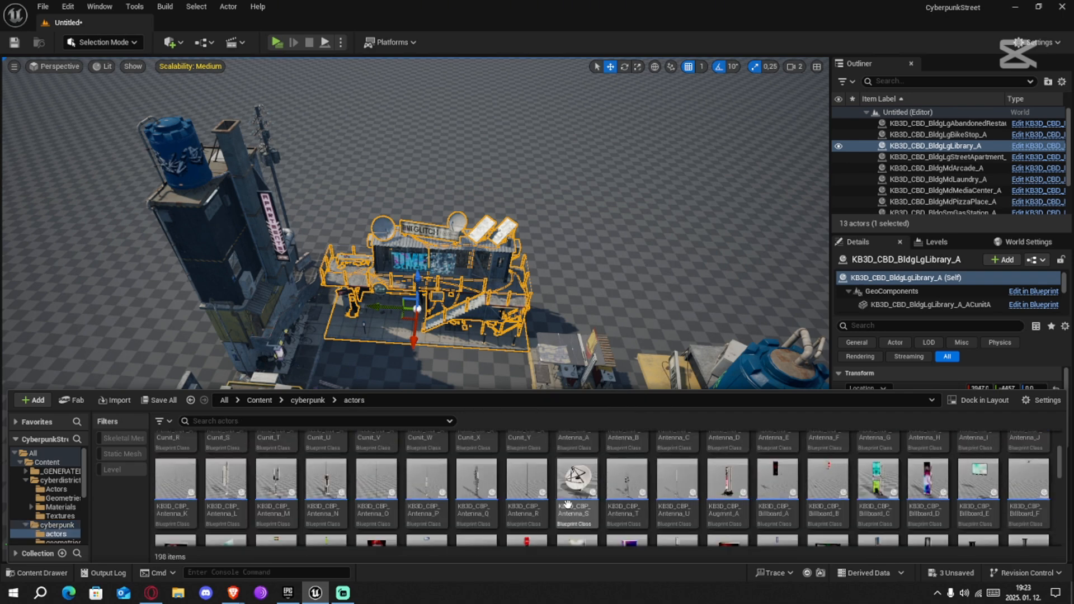
pyautogui.scroll(-8, 568, 504)
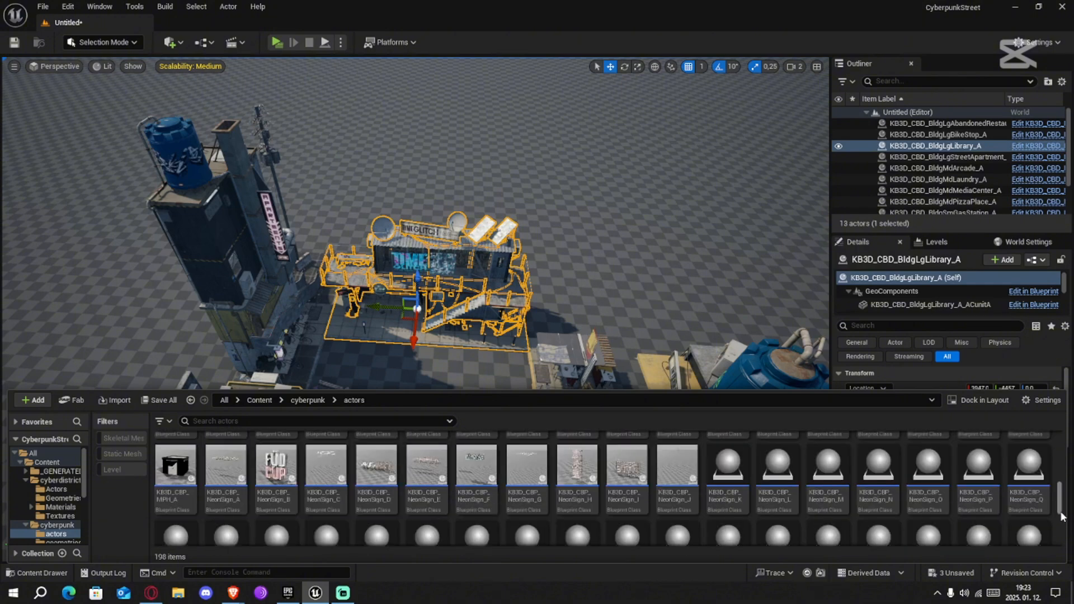
pyautogui.scroll(-5, 929, 521)
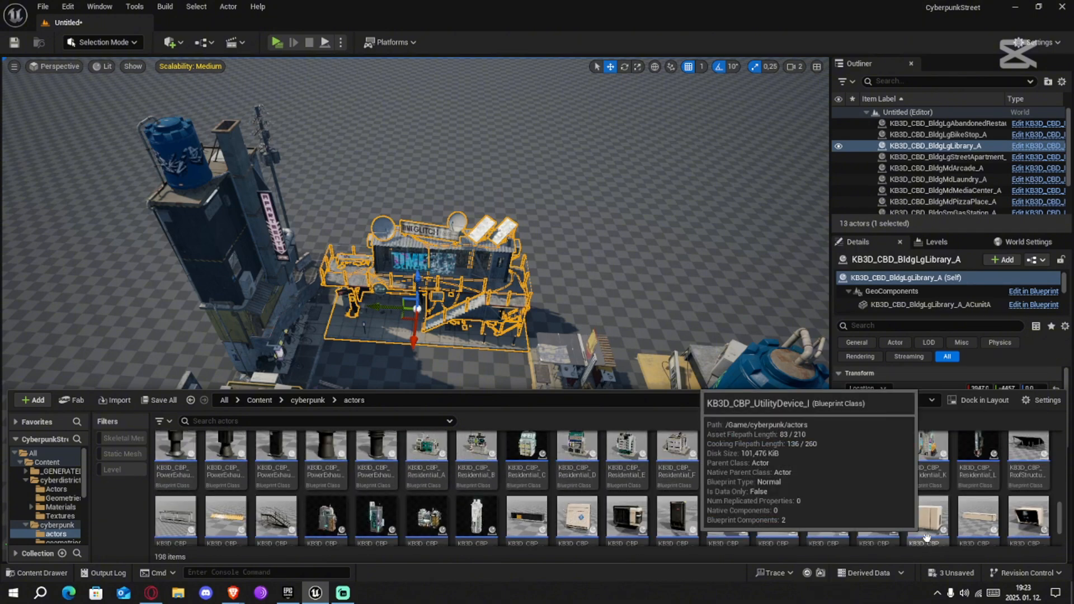
pyautogui.scroll(1, 926, 537)
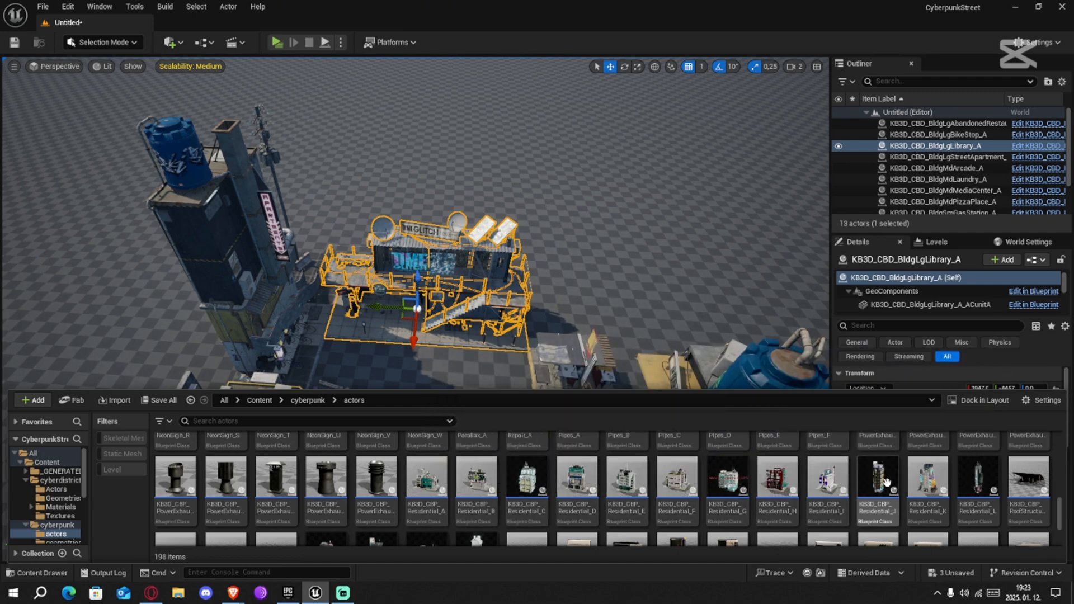
pyautogui.click(246, 423)
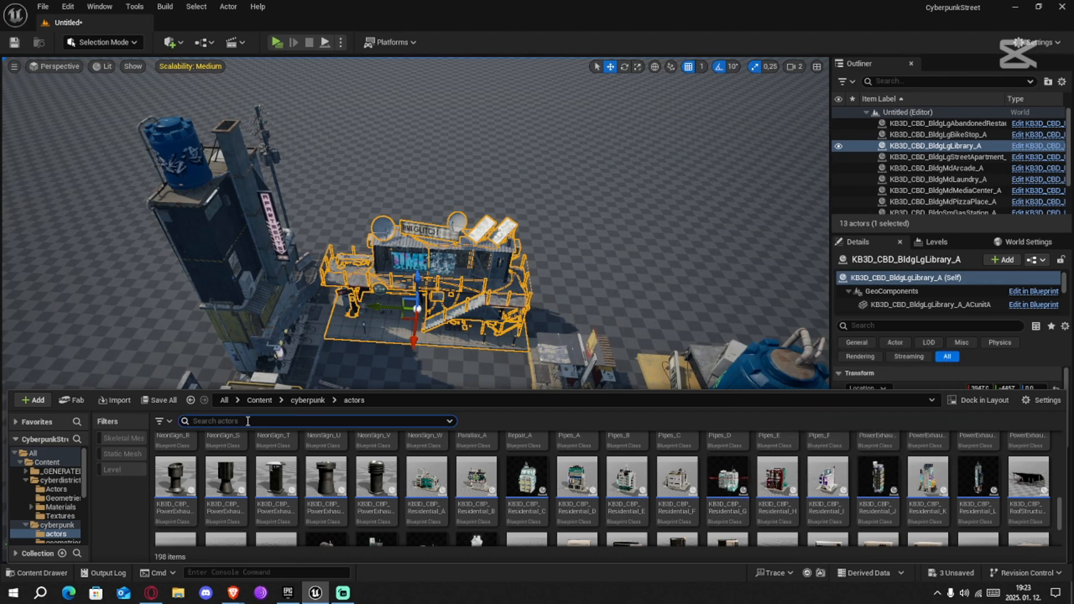
pyautogui.write('residential')
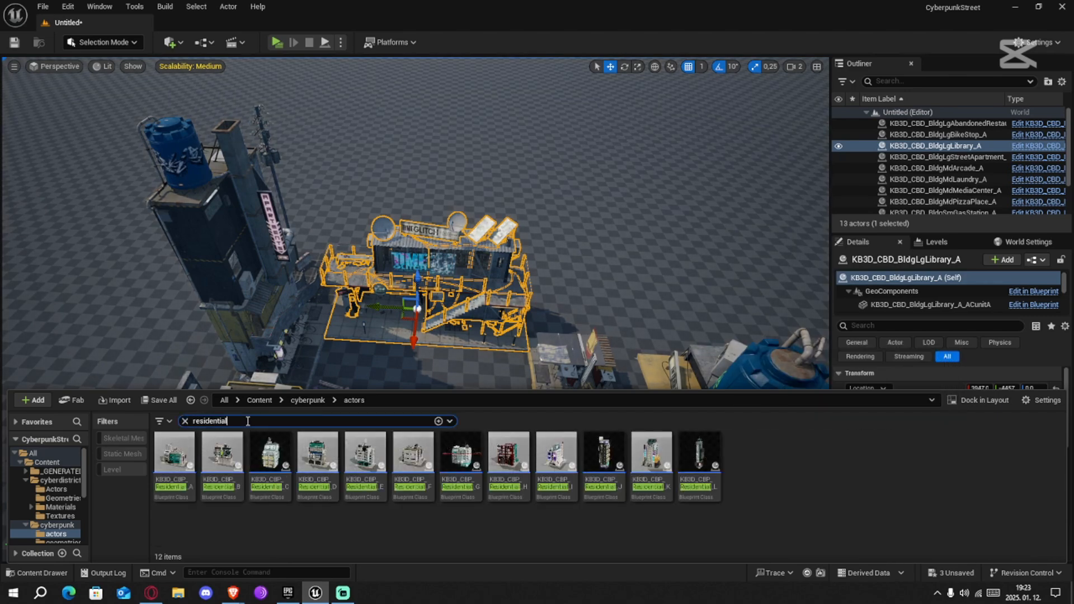
pyautogui.click(246, 521)
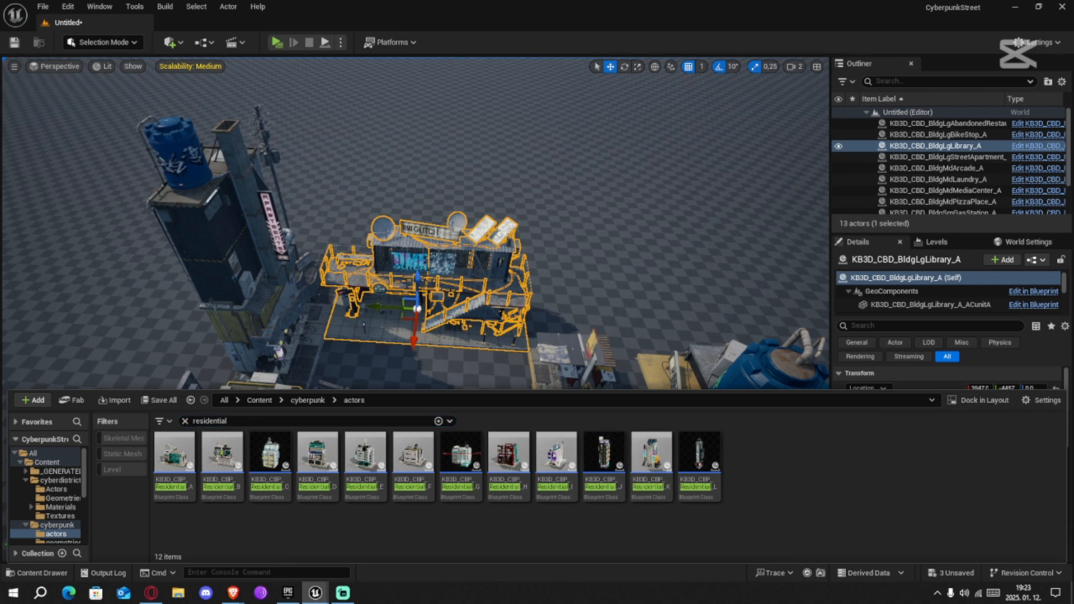
# Place the KB3D_CBP_Residential_A hotel building on the empty ground behind the laundry, at about X 8013, Y -6750
pyautogui.click(1005, 363)
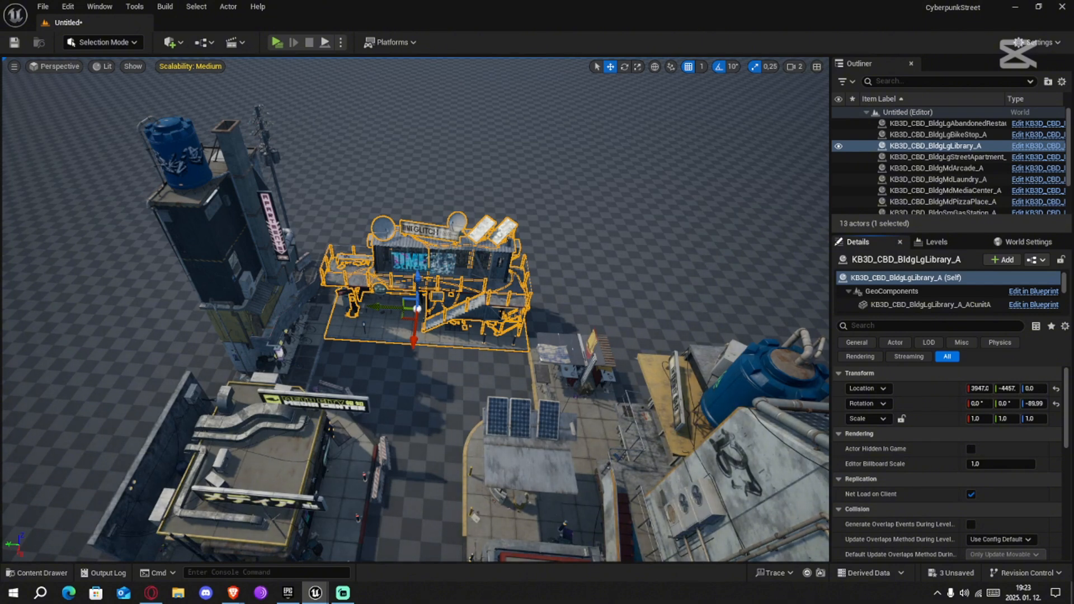
pyautogui.moveTo(750, 365); pyautogui.dragTo(810, 318, button='right')
pyautogui.press('d')
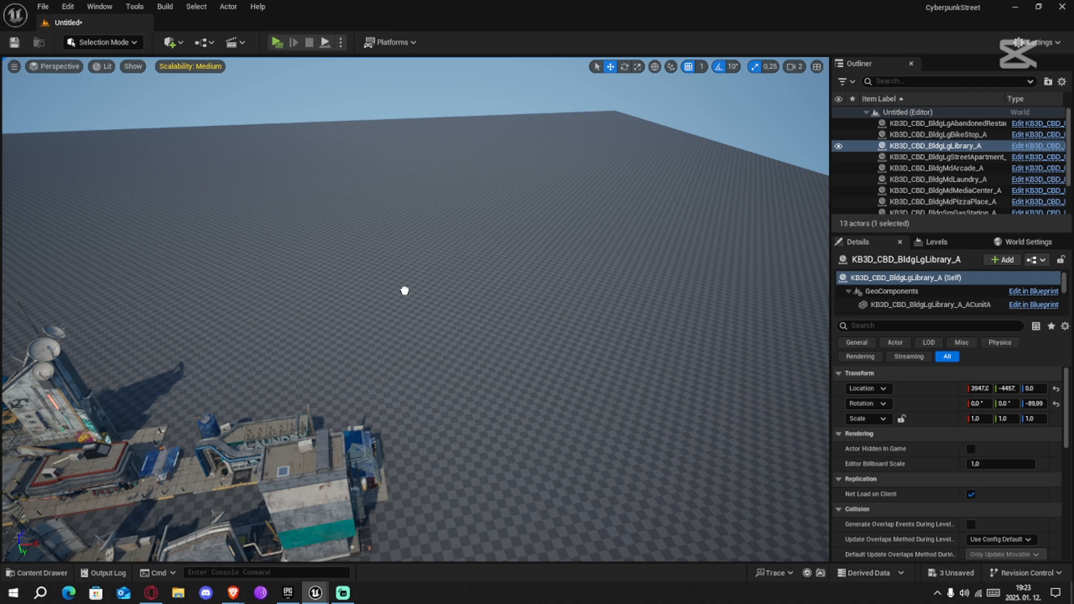
pyautogui.moveTo(404, 291); pyautogui.dragTo(301, 364)
pyautogui.moveTo(434, 371); pyautogui.dragTo(456, 356, button='right')
pyautogui.press('w')
pyautogui.press('s')
pyautogui.press('d')
pyautogui.press('s')
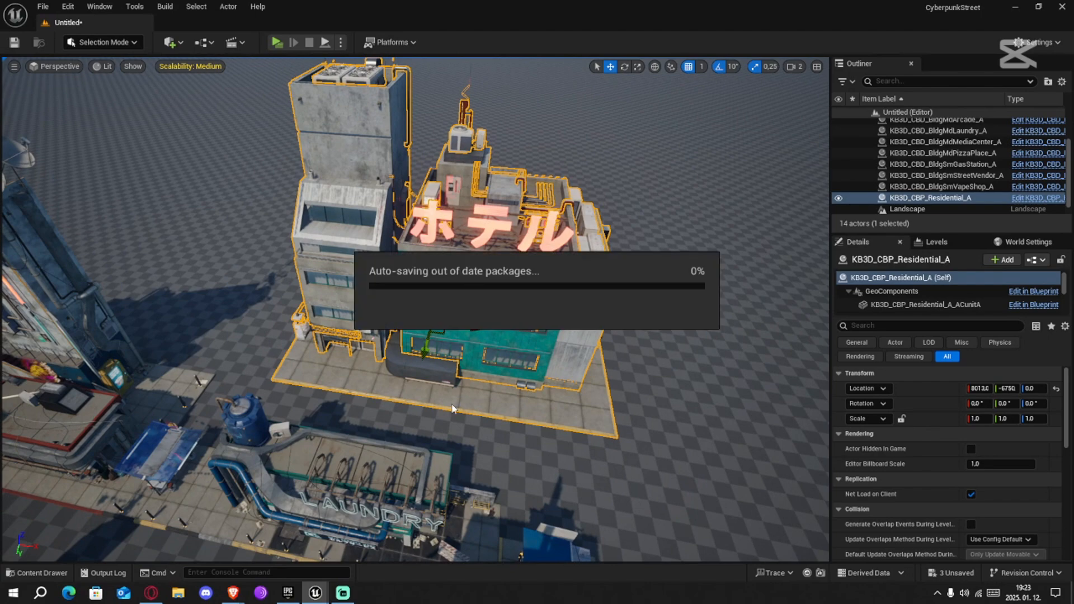
# Move the Residential_A hotel up against the laundry and add KB3D_CBP_Residential_B at X 10701, Y -5773
pyautogui.moveTo(490, 376); pyautogui.dragTo(476, 430, button='right')
pyautogui.scroll(-5, 481, 425)
pyautogui.moveTo(1006, 388); pyautogui.dragTo(1029, 389)
pyautogui.scroll(4, 475, 336)
pyautogui.moveTo(476, 391); pyautogui.dragTo(476, 330, button='right')
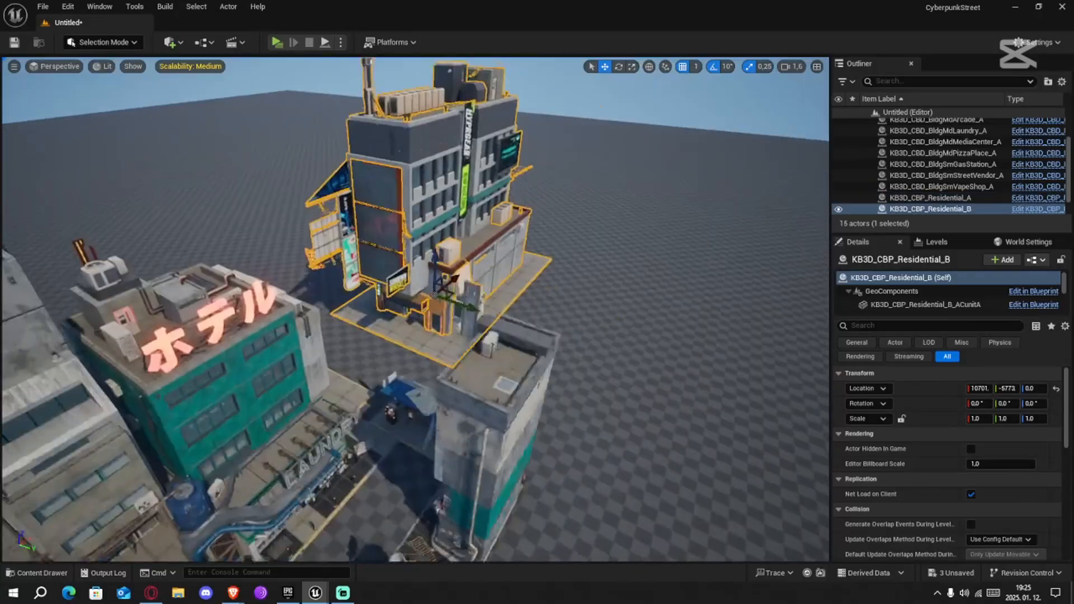
# Adjust the position of the Residential_B building and select the KB3D_CBD_BldgSmGasStation_A gas station
pyautogui.moveTo(462, 336); pyautogui.dragTo(462, 404, button='right')
pyautogui.moveTo(463, 405); pyautogui.dragTo(462, 437)
pyautogui.moveTo(462, 405); pyautogui.dragTo(425, 347, button='right')
pyautogui.click(419, 314)
pyautogui.moveTo(400, 350); pyautogui.dragTo(404, 351)
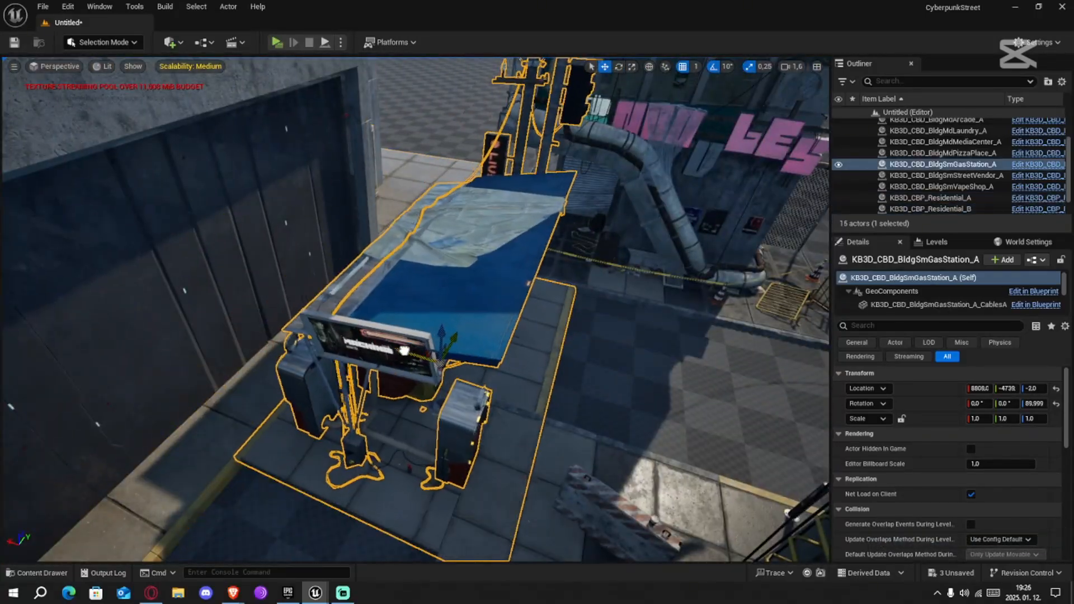
# Place the KB3D_CBP_Residential_C building behind the street row, rotated about 90°, at X 7986, Y -3000
pyautogui.moveTo(404, 351); pyautogui.dragTo(358, 313, button='right')
pyautogui.click(336, 252)
pyautogui.moveTo(314, 240); pyautogui.dragTo(322, 246)
pyautogui.moveTo(321, 246); pyautogui.dragTo(437, 347, button='right')
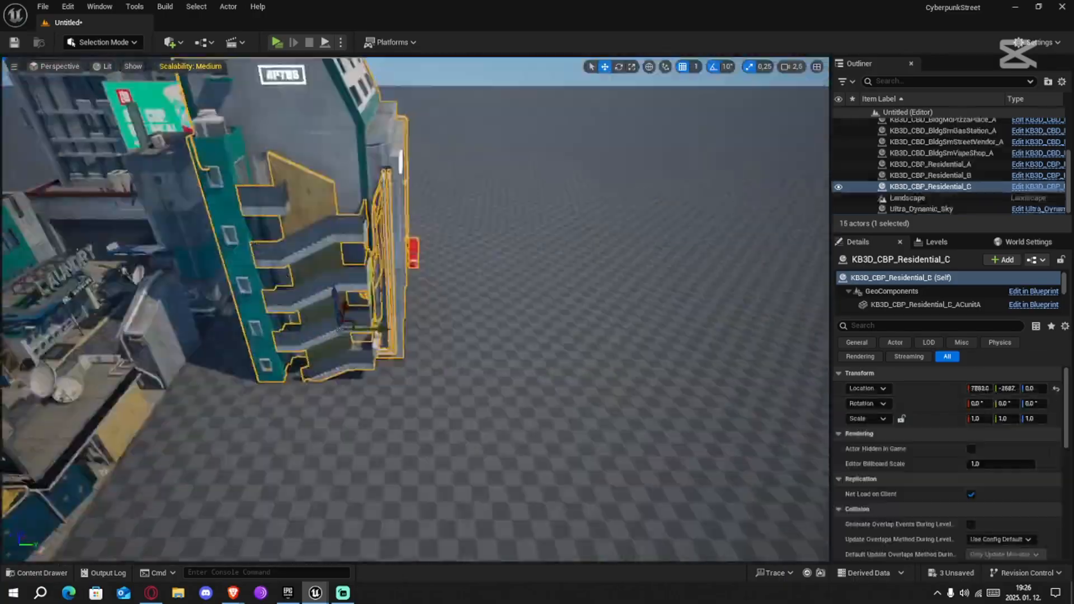
pyautogui.moveTo(414, 308); pyautogui.dragTo(414, 347, button='right')
pyautogui.press('w')
pyautogui.moveTo(493, 318); pyautogui.dragTo(501, 318)
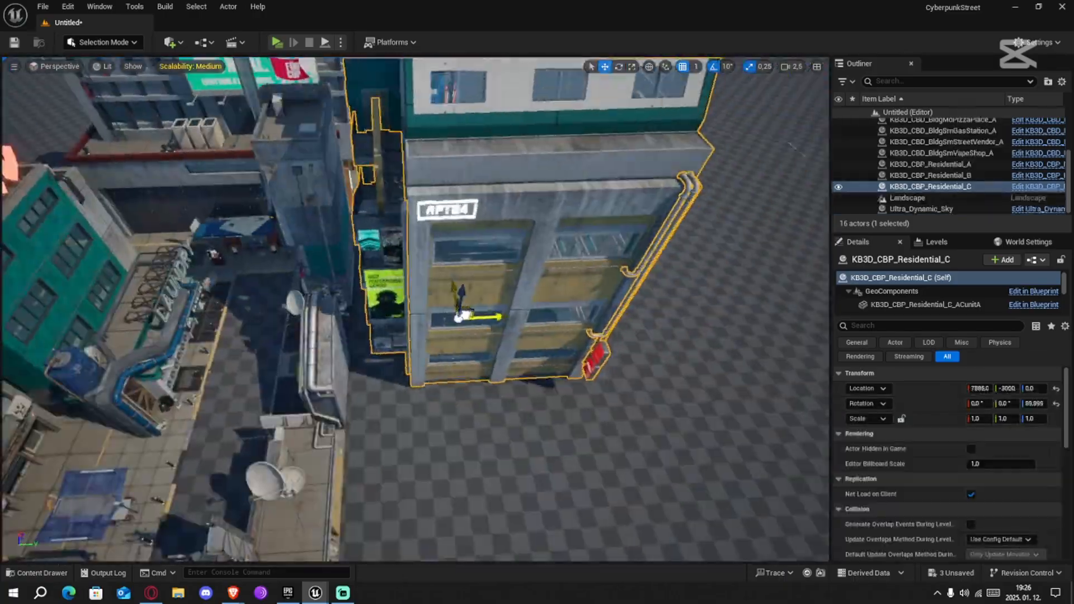
# Duplicate the Residential_C building, then rotate the copy and position it beside the original behind the street row
pyautogui.moveTo(501, 318); pyautogui.dragTo(358, 335, button='right')
pyautogui.moveTo(291, 342); pyautogui.dragTo(358, 344)
pyautogui.moveTo(358, 343); pyautogui.dragTo(414, 313, button='right')
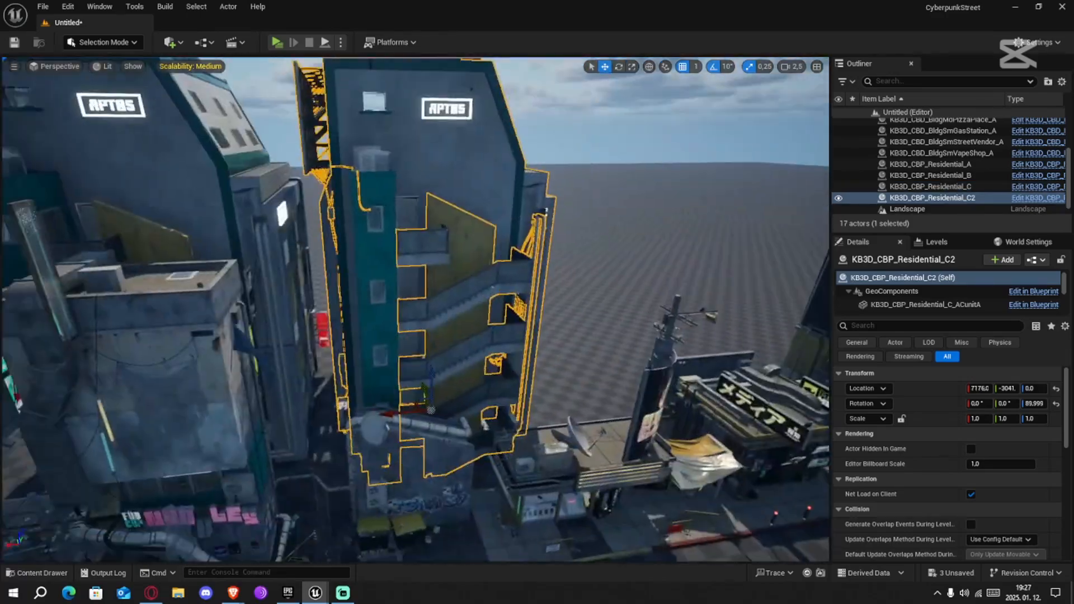
pyautogui.press('e')
pyautogui.moveTo(408, 363); pyautogui.dragTo(448, 358)
pyautogui.press('w')
pyautogui.moveTo(432, 361); pyautogui.dragTo(470, 336, button='right')
pyautogui.moveTo(470, 321); pyautogui.dragTo(499, 324)
pyautogui.moveTo(498, 324); pyautogui.dragTo(425, 324, button='right')
# Return to the cyberpunk actors folder, select all of its assets and bring up the actions available for them
pyautogui.hotkey('ctrl', 'space')
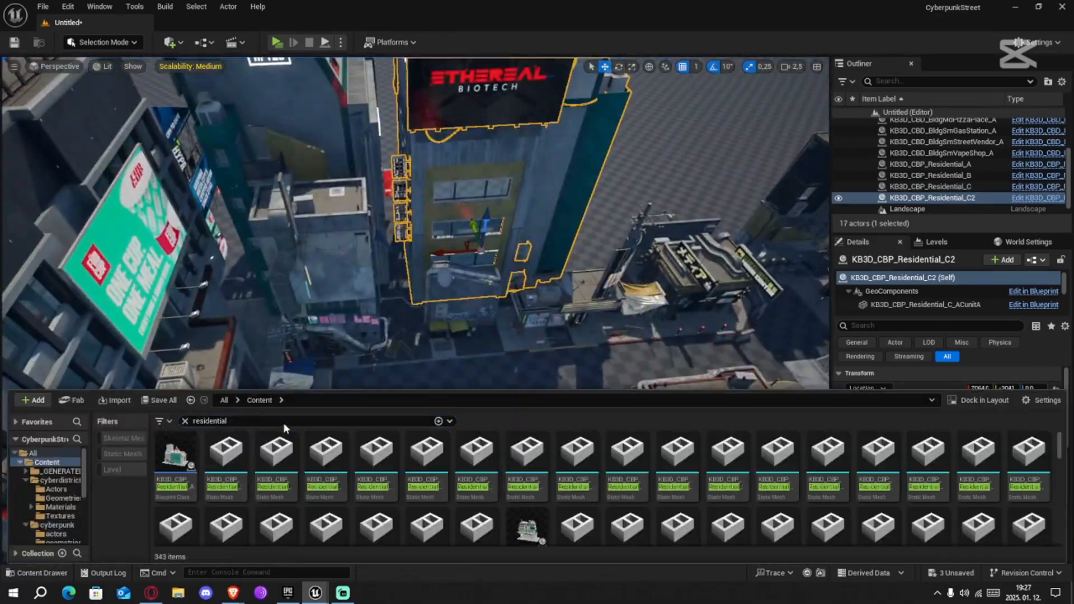
pyautogui.click(57, 525)
pyautogui.doubleClick(222, 458)
pyautogui.hotkey('ctrl', 'a')
pyautogui.rightClick(391, 463)
pyautogui.hotkey('ctrl', 'space')
pyautogui.click(57, 525)
pyautogui.doubleClick(177, 473)
pyautogui.hotkey('ctrl', 'a')
pyautogui.rightClick(325, 468)
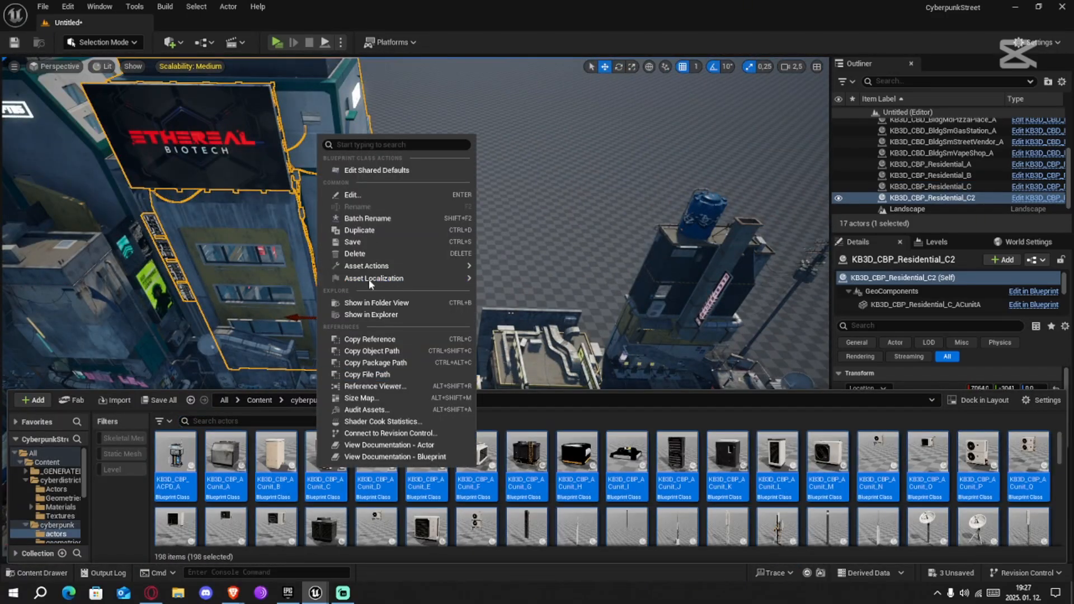
# Place the KB3D_CBP_Residential_D building on the open ground beside the street at X 4974, Y -1957
pyautogui.moveTo(503, 252); pyautogui.dragTo(448, 279, button='right')
pyautogui.hotkey('ctrl', 'space')
pyautogui.moveTo(604, 464); pyautogui.dragTo(643, 392)
pyautogui.moveTo(644, 391); pyautogui.dragTo(632, 412, button='right')
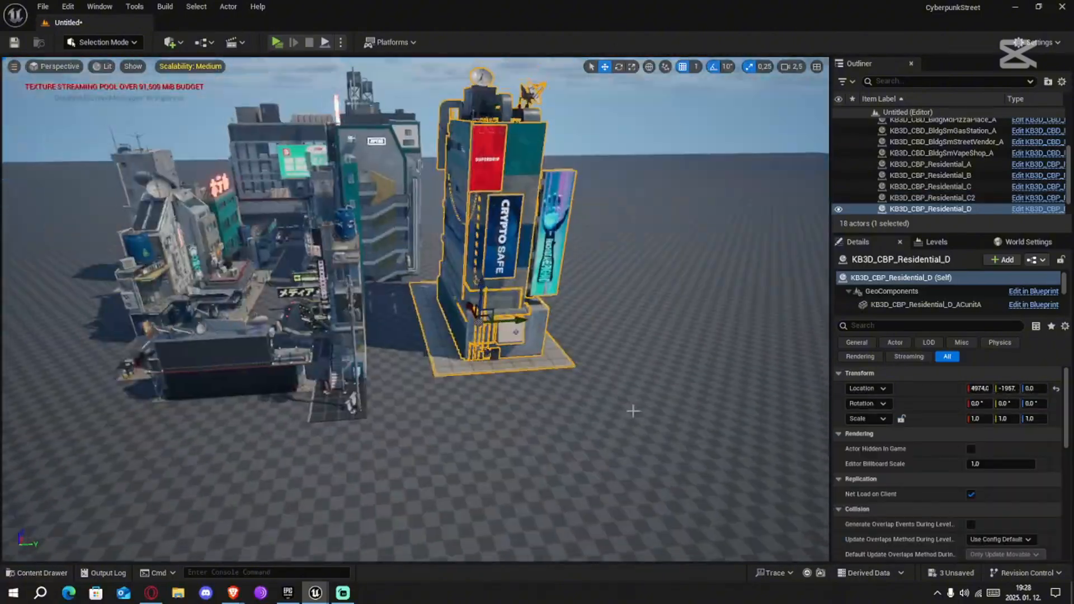
# Rotate the Residential_D building and align it with the buildings behind the street row
pyautogui.press('e')
pyautogui.moveTo(425, 314); pyautogui.dragTo(476, 336)
pyautogui.press('w')
pyautogui.moveTo(476, 335); pyautogui.dragTo(369, 224, button='right')
pyautogui.scroll(-4, 416, 251)
pyautogui.moveTo(352, 192); pyautogui.dragTo(362, 187)
pyautogui.moveTo(362, 187); pyautogui.dragTo(414, 252, button='right')
# Add the KB3D_CBP_Residential_E building near Residential_D at X 2843, Y -1779
pyautogui.moveTo(571, 196); pyautogui.dragTo(590, 184)
pyautogui.moveTo(591, 184); pyautogui.dragTo(448, 235, button='right')
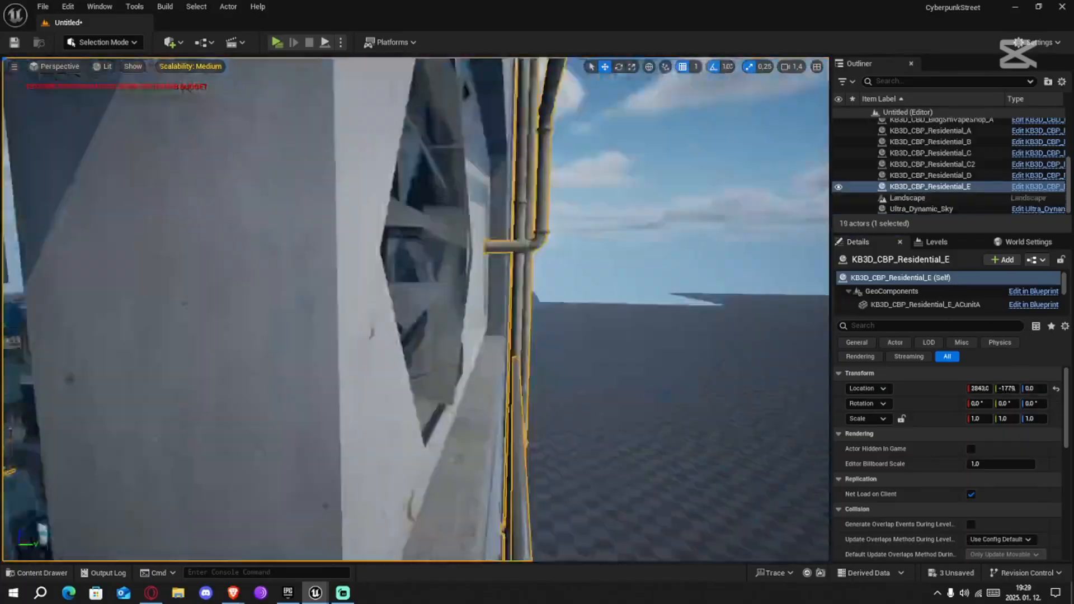
pyautogui.moveTo(447, 235); pyautogui.dragTo(291, 234, button='right')
pyautogui.scroll(3, 447, 257)
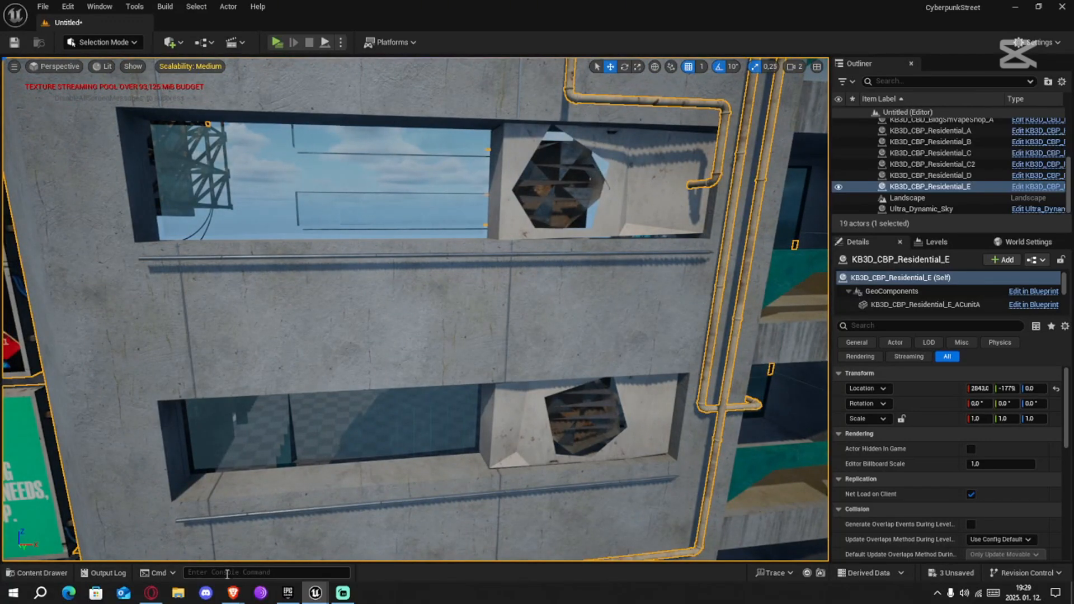
# Enlarge the texture streaming pool with the r.Streaming.PoolSize console command
pyautogui.write('r.st')
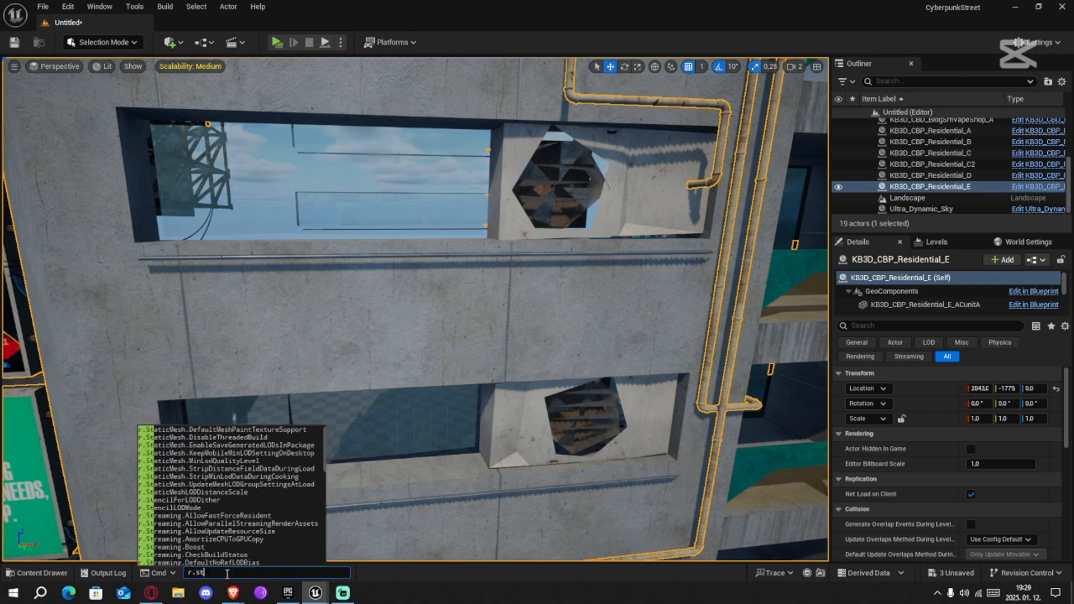
pyautogui.write('reaming.pools')
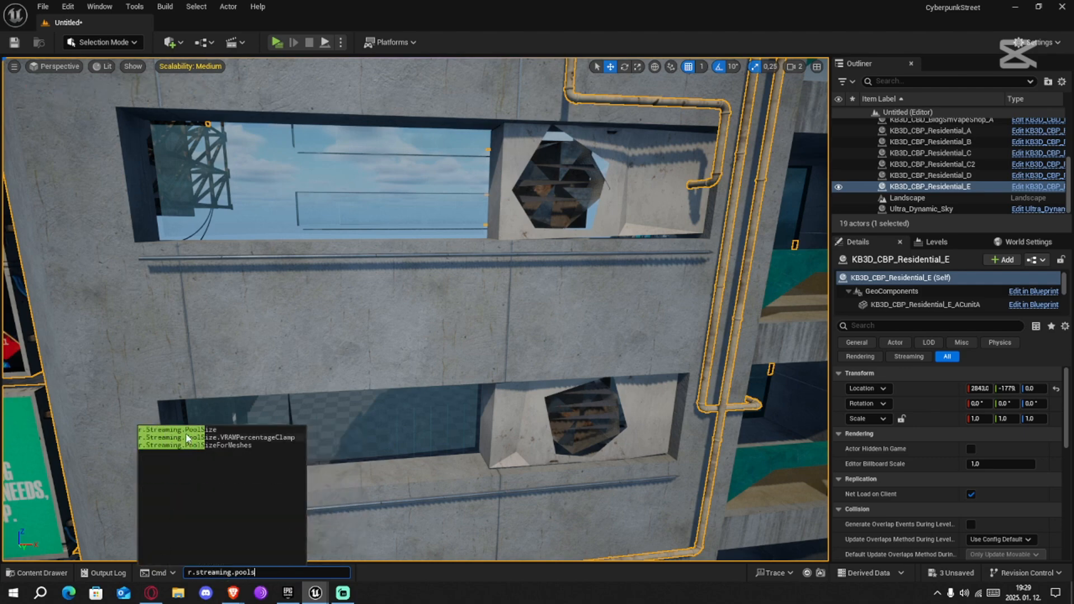
pyautogui.click(187, 430)
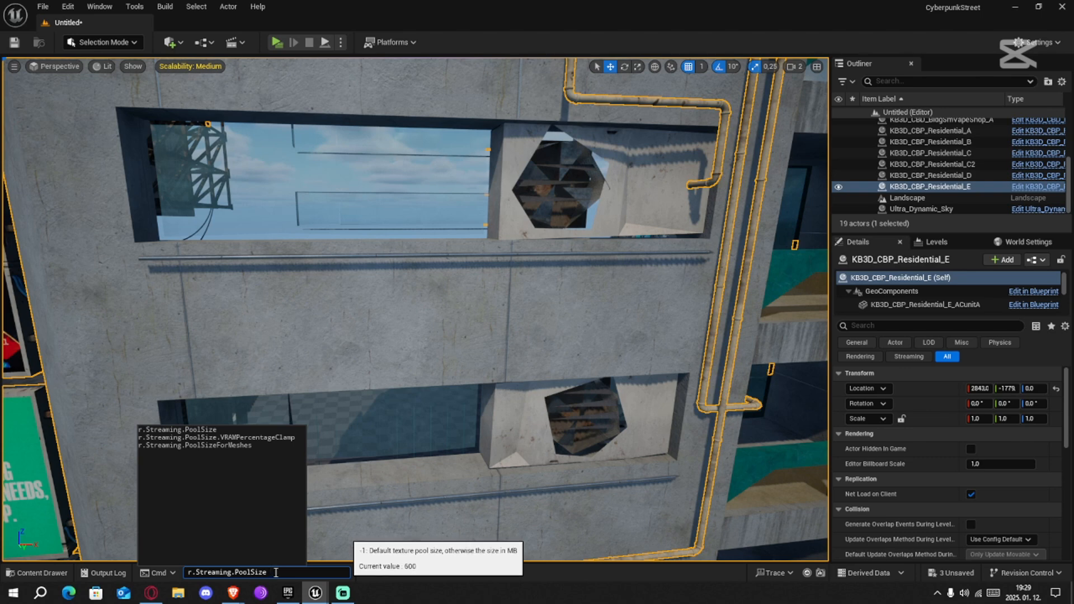
pyautogui.write('2048')
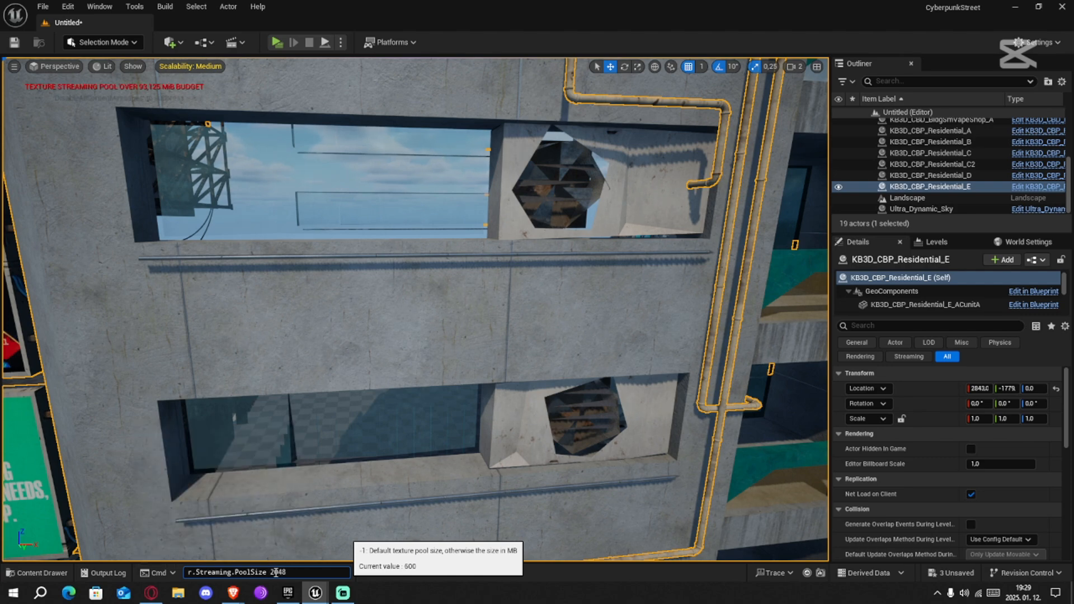
pyautogui.press('Return')
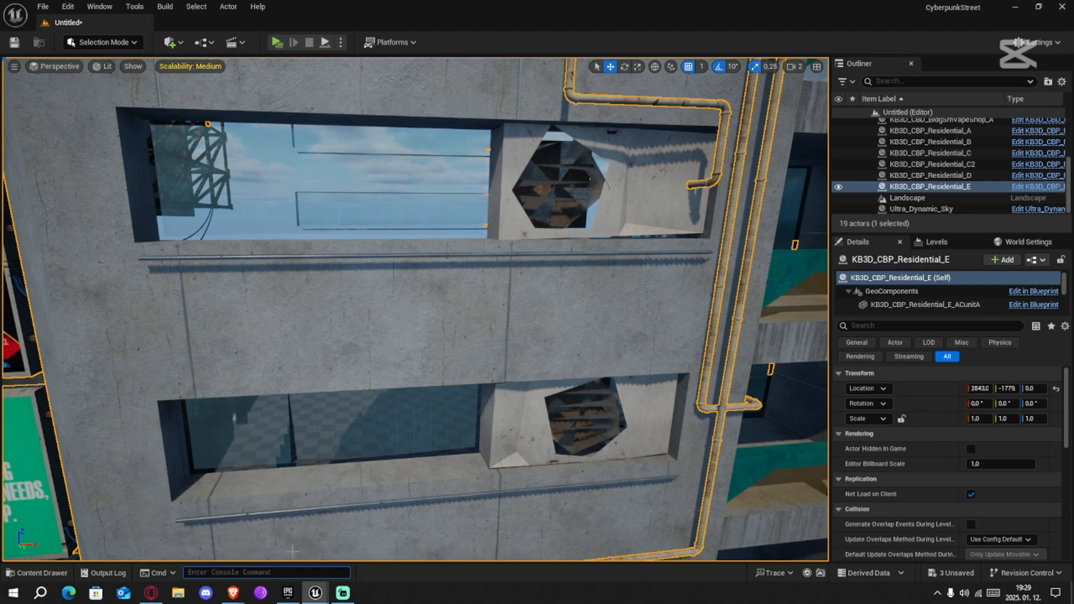
# Rotate the Residential_E building to about -100° around its vertical axis
pyautogui.moveTo(416, 309); pyautogui.dragTo(381, 295, button='right')
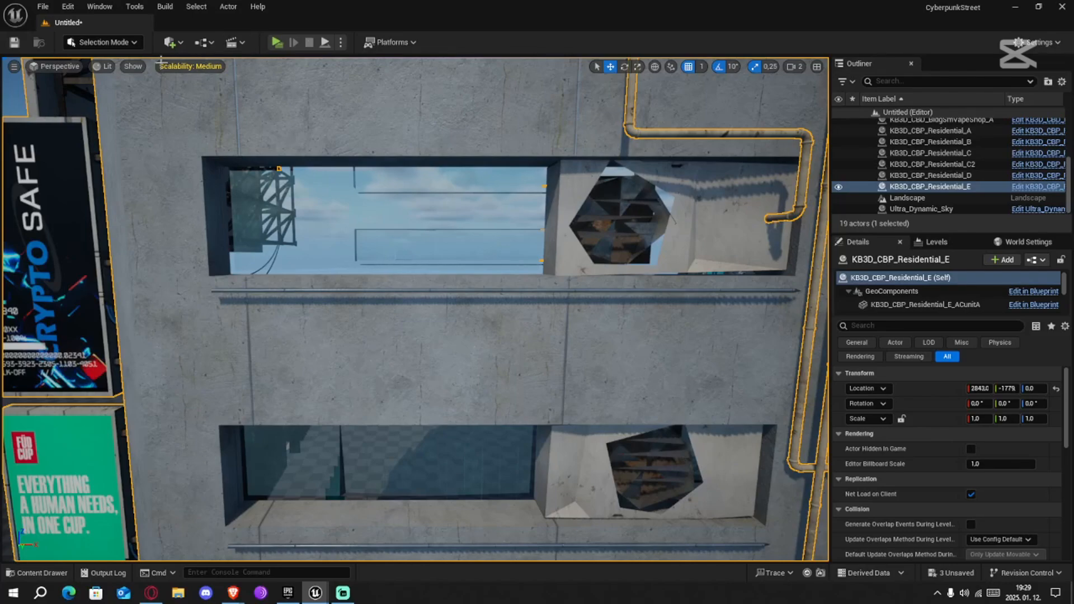
pyautogui.press('s')
pyautogui.moveTo(214, 110); pyautogui.dragTo(414, 146, button='right')
pyautogui.scroll(1, 214, 110)
pyautogui.press('w')
pyautogui.press('s')
pyautogui.scroll(1, 214, 109)
pyautogui.press('d')
pyautogui.press('s')
pyautogui.press('a')
pyautogui.press('s')
pyautogui.press('e')
pyautogui.moveTo(472, 355); pyautogui.dragTo(414, 362)
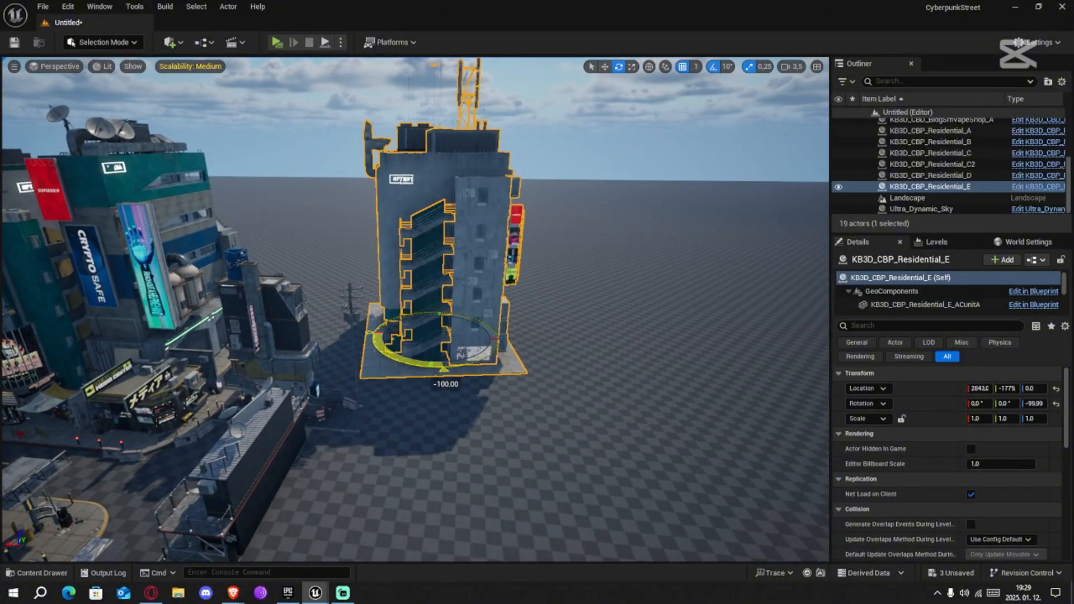
# Move the Residential_E building toward the street row beside Residential_D, to about X 4424, Y -2356
pyautogui.click(576, 391)
pyautogui.press('d')
pyautogui.moveTo(576, 392); pyautogui.dragTo(523, 406, button='right')
pyautogui.click(460, 338)
pyautogui.press('w')
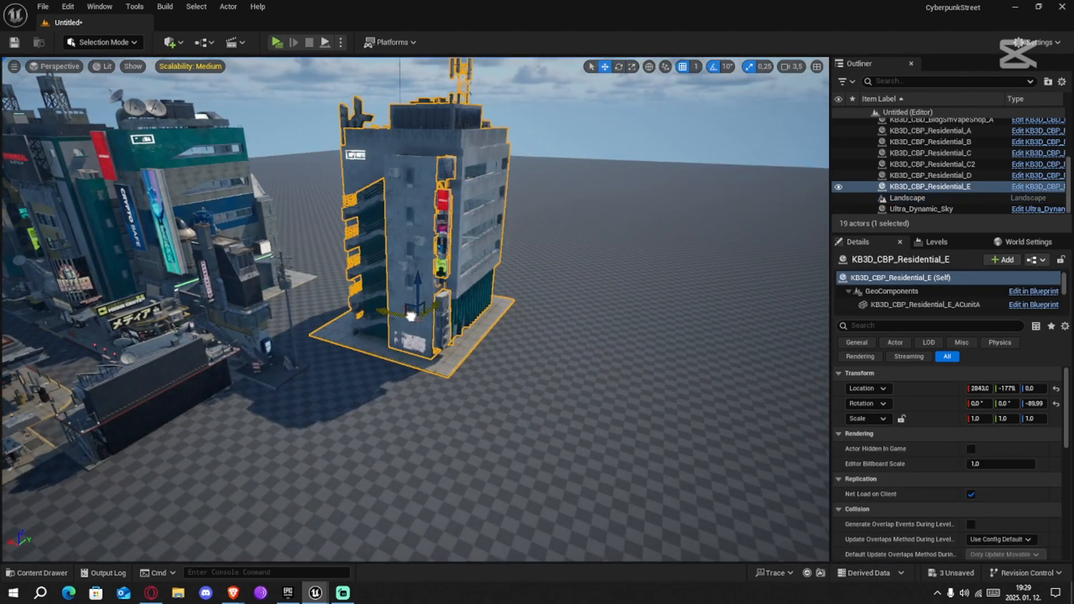
pyautogui.press('a')
pyautogui.moveTo(287, 379); pyautogui.dragTo(381, 406, button='right')
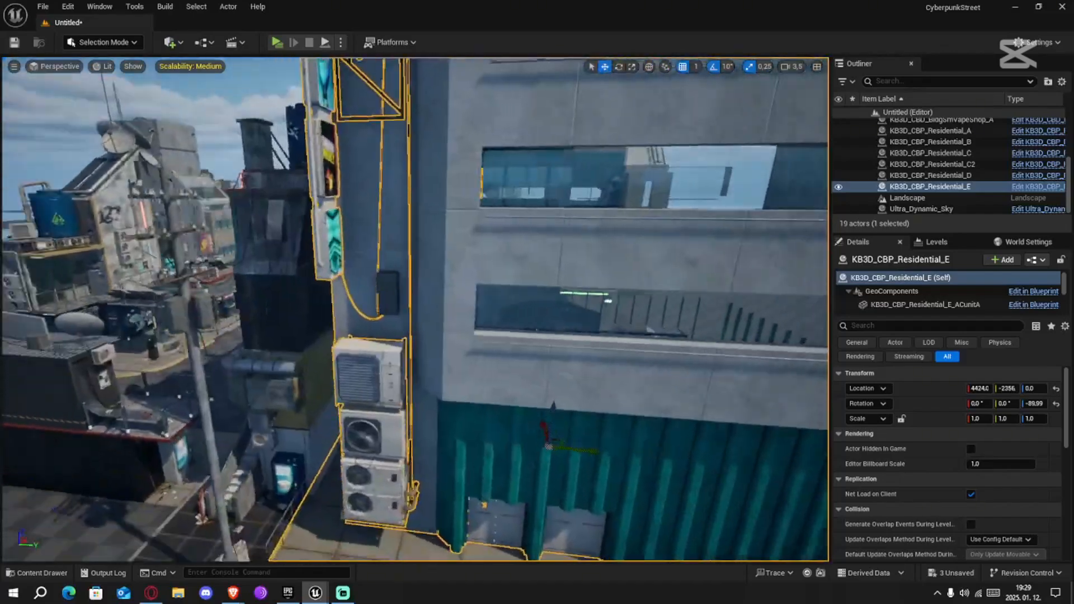
# Add the KB3D_CBP_Residential_F and Residential_I buildings, with Residential_I scaled to 0.75 and rotated about 90° at X 1962, Y -5233
pyautogui.moveTo(414, 308); pyautogui.dragTo(364, 319, button='right')
pyautogui.press('w')
pyautogui.scroll(-5, 358, 317)
pyautogui.press('s')
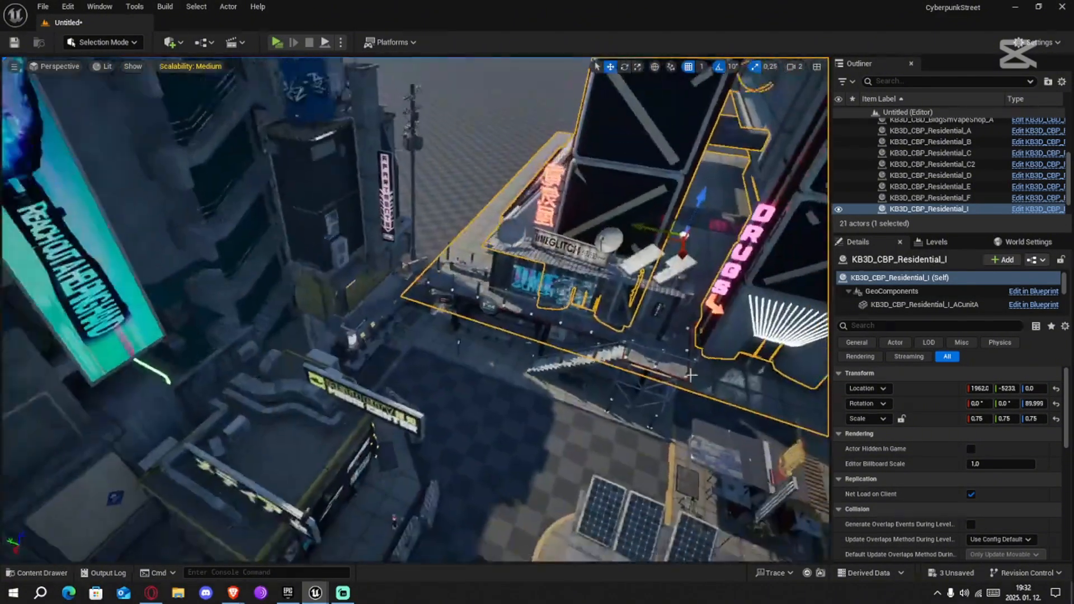
pyautogui.moveTo(690, 376); pyautogui.dragTo(680, 375, button='right')
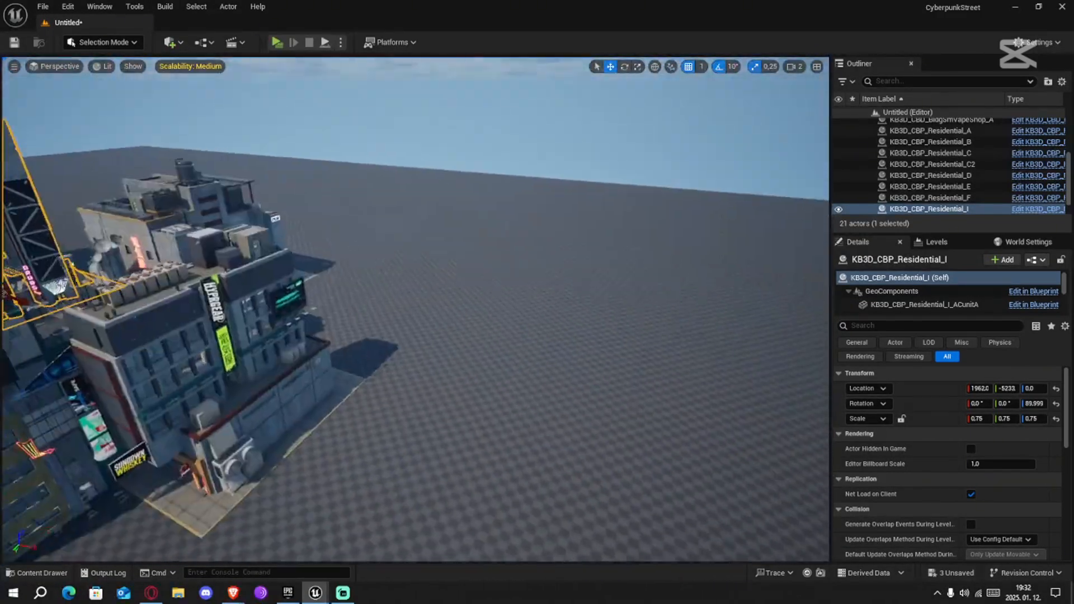
# Add the KB3D_CBP Residential_J, Residential_K and Residential_L buildings together on open ground beside the existing blocks
pyautogui.click(36, 572)
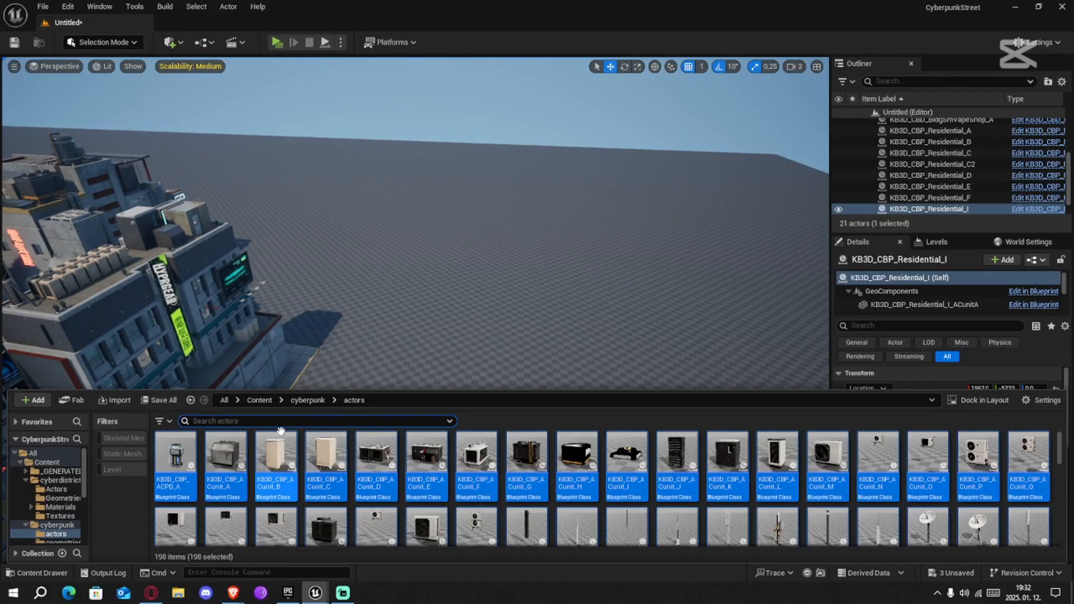
pyautogui.write('resin')
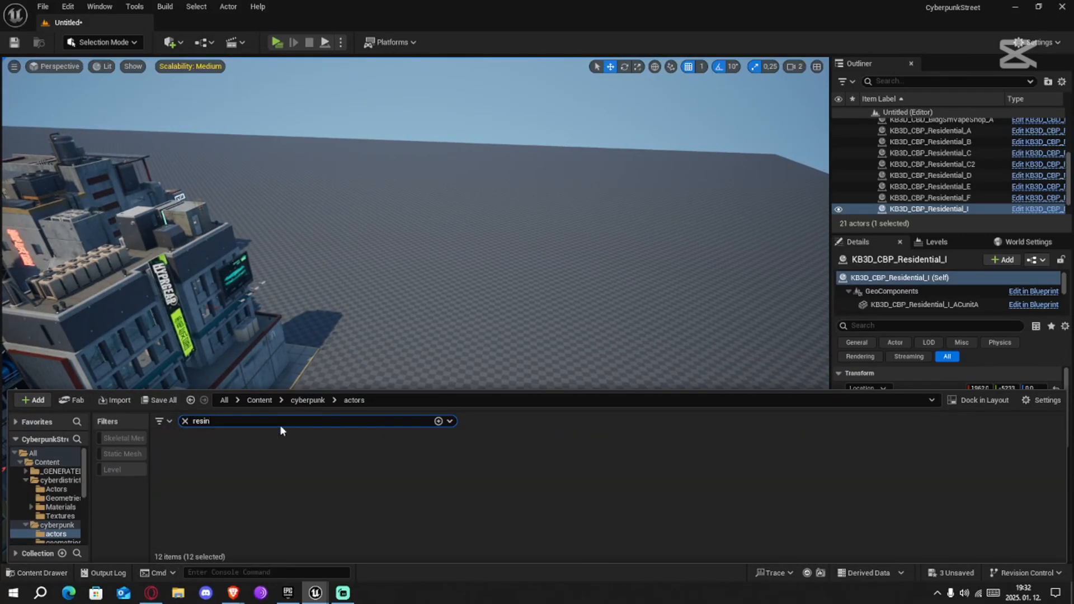
pyautogui.write('tial')
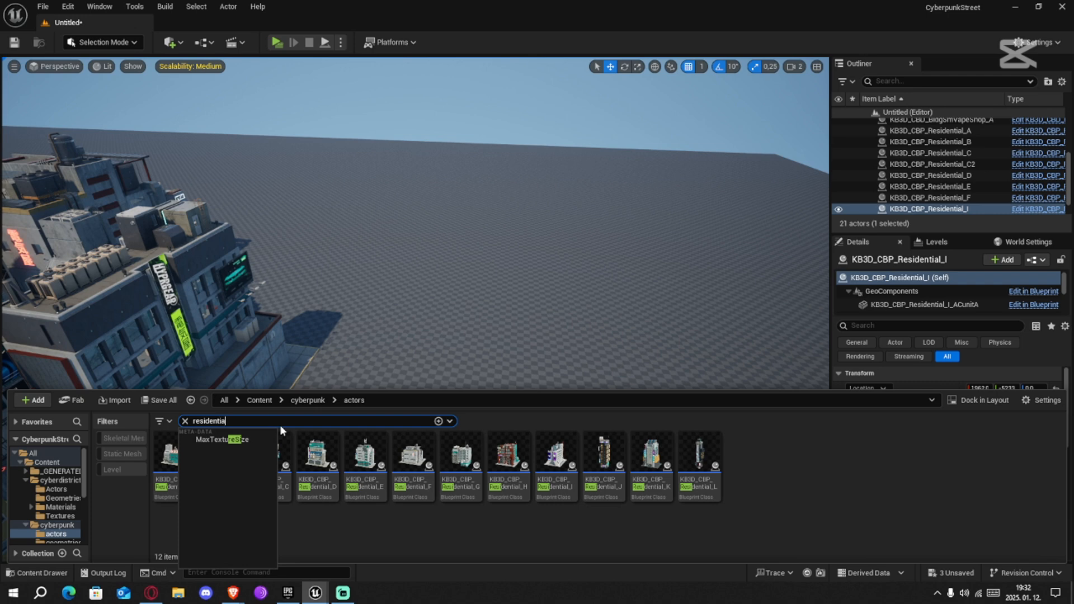
pyautogui.click(779, 507)
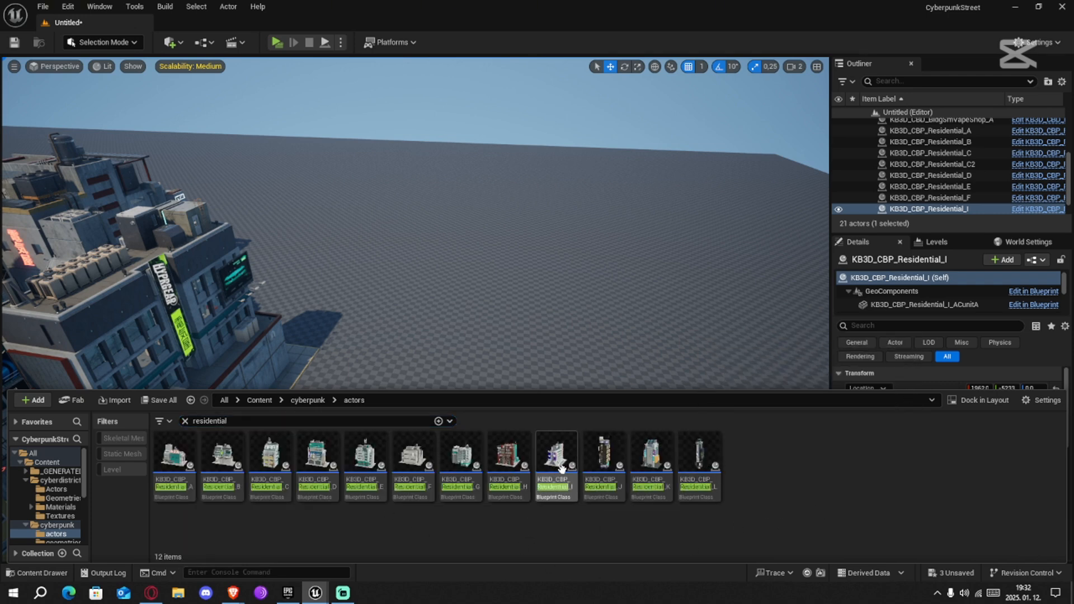
pyautogui.click(615, 457)
pyautogui.keyDown('shift'); pyautogui.click(710, 460); pyautogui.keyUp('shift')
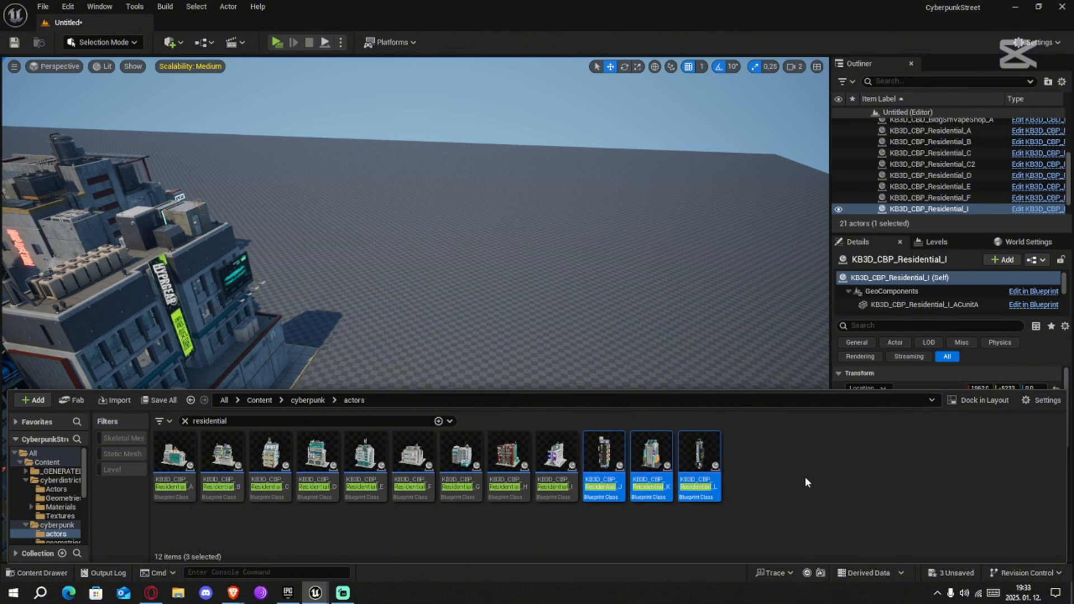
pyautogui.moveTo(699, 460); pyautogui.dragTo(560, 291)
pyautogui.moveTo(625, 392); pyautogui.dragTo(532, 426)
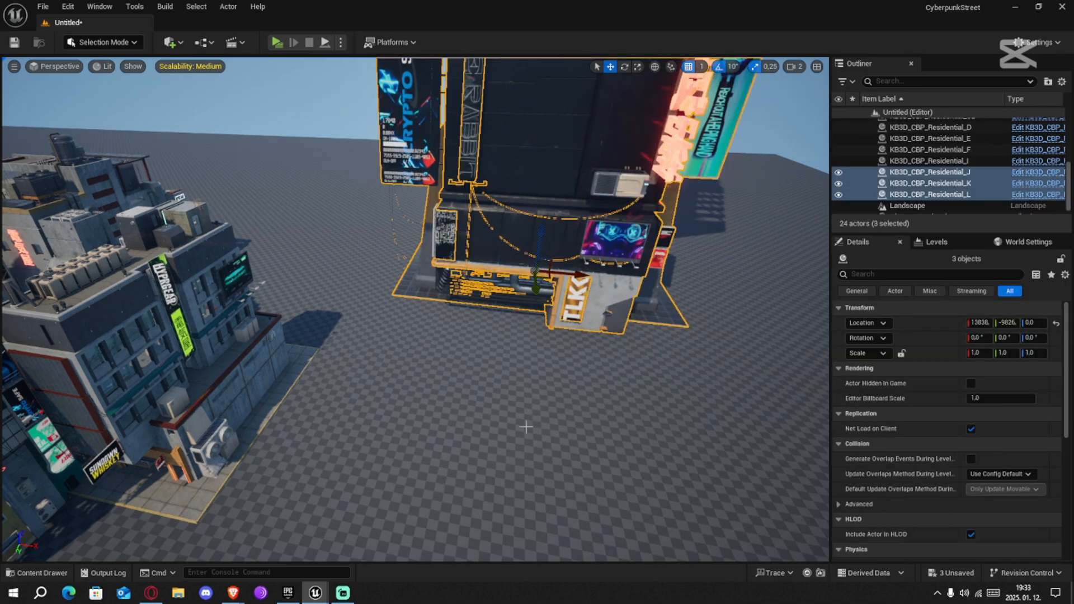
# Separate the Residential_L tower from the other two new buildings by moving it to about X 19161
pyautogui.moveTo(526, 427); pyautogui.dragTo(560, 406, button='right')
pyautogui.press('s')
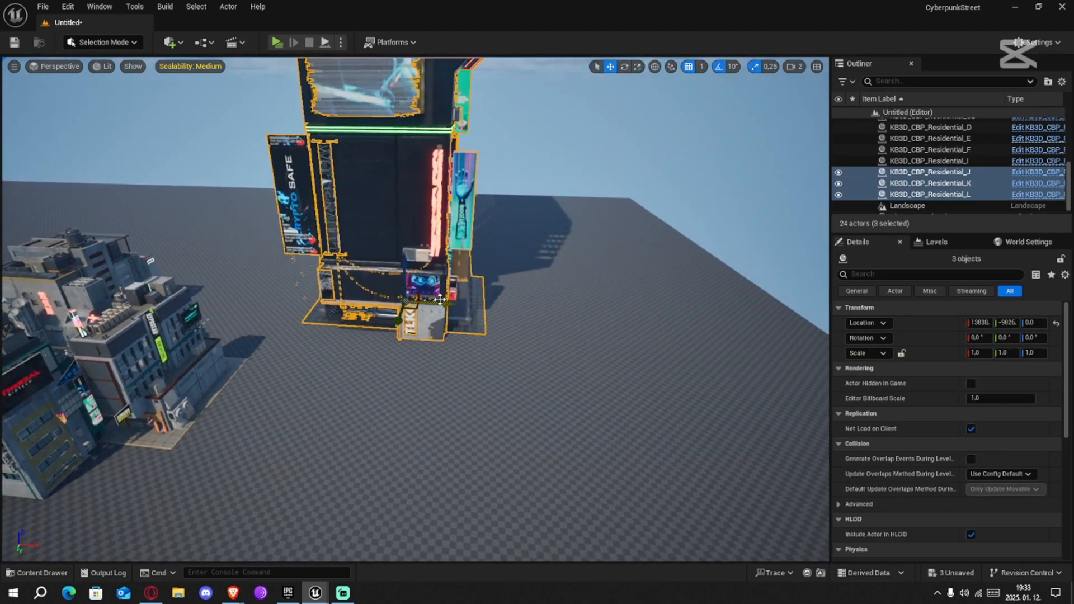
pyautogui.click(443, 283)
pyautogui.moveTo(442, 306); pyautogui.dragTo(636, 312)
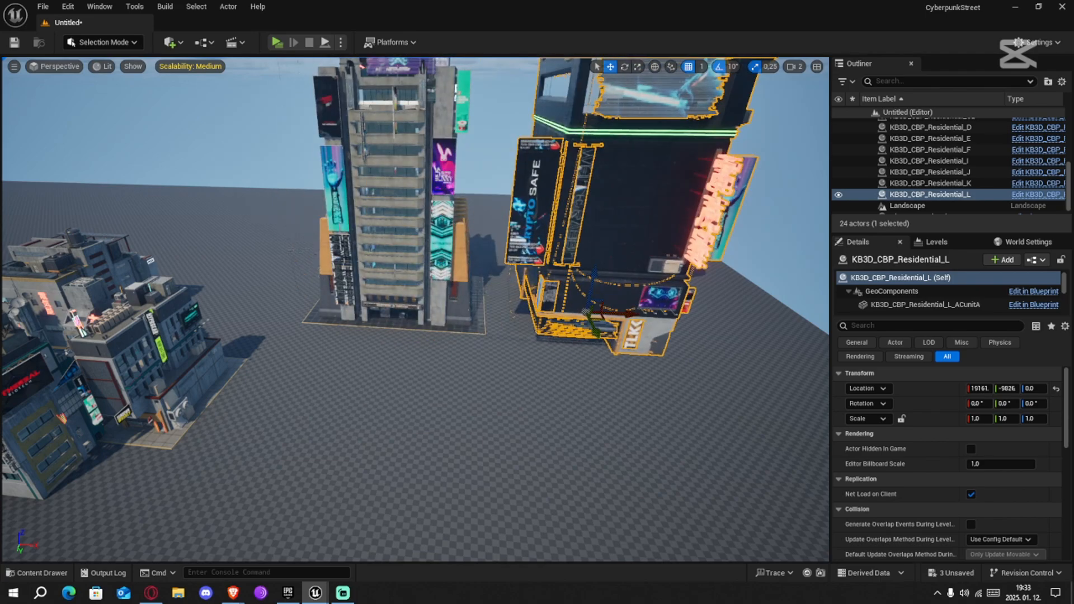
# Try the Residential_K building closer to the existing blocks and delete it from the level
pyautogui.click(424, 283)
pyautogui.moveTo(428, 304); pyautogui.dragTo(260, 282)
pyautogui.press('s')
pyautogui.moveTo(260, 282); pyautogui.dragTo(303, 303, button='right')
pyautogui.scroll(1, 216, 314)
pyautogui.press('w')
pyautogui.scroll(1, 215, 313)
pyautogui.press('s')
pyautogui.press('w')
pyautogui.press('s')
pyautogui.press('d')
pyautogui.press('a')
pyautogui.press('s')
pyautogui.press('d')
pyautogui.press('w')
pyautogui.press('s')
pyautogui.press('d')
pyautogui.moveTo(413, 355); pyautogui.dragTo(223, 314, button='right')
pyautogui.press('Delete')
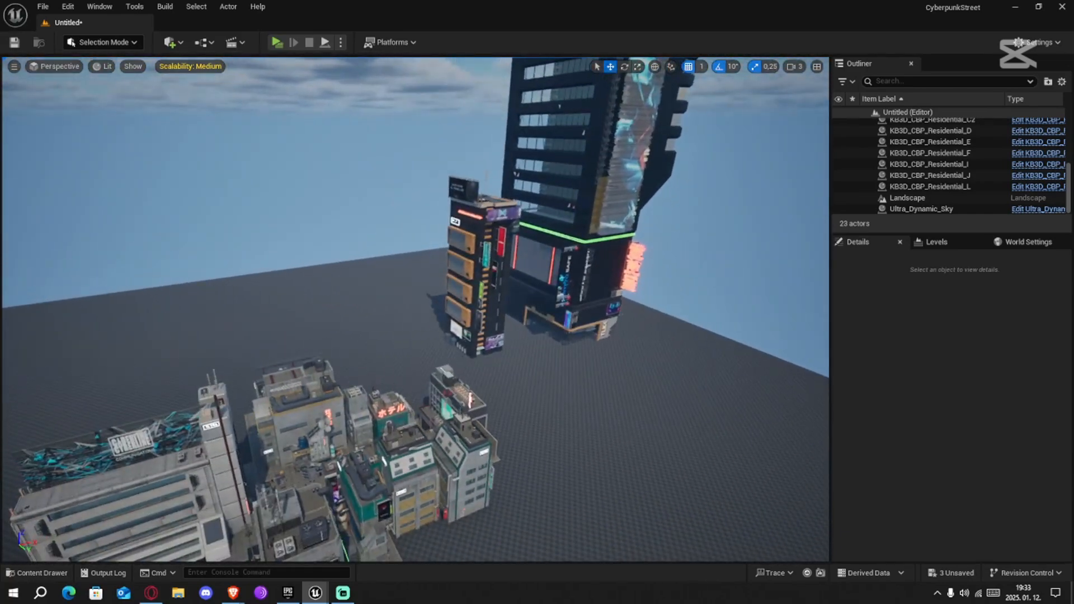
# Turn the Residential_J building to about -180° and position it behind the street row at about X 3105, Y -7950
pyautogui.click(479, 280)
pyautogui.moveTo(479, 279); pyautogui.dragTo(415, 316, button='right')
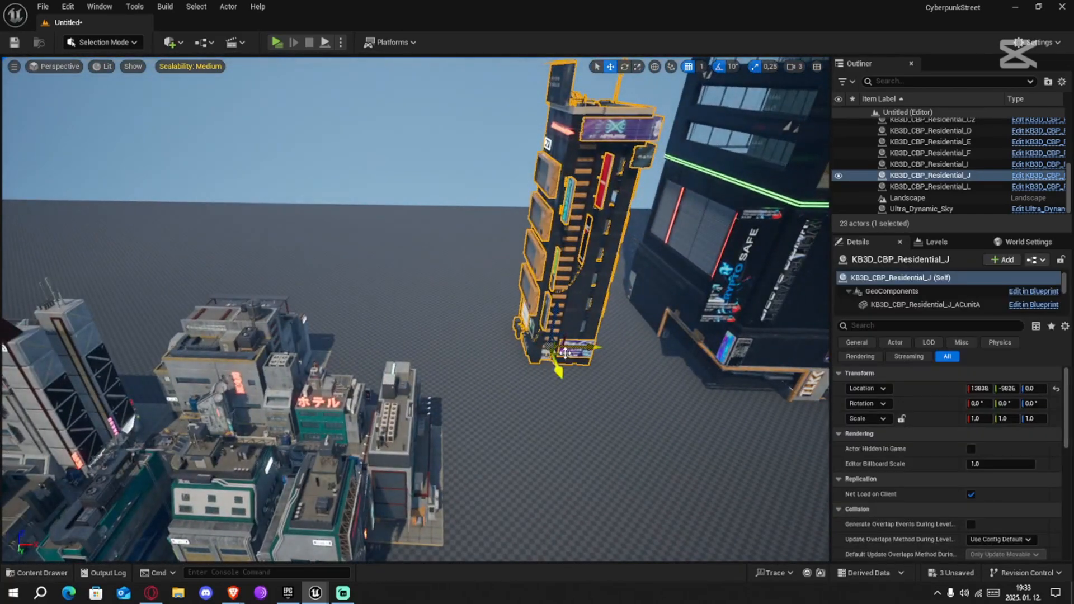
pyautogui.moveTo(154, 312); pyautogui.dragTo(255, 318)
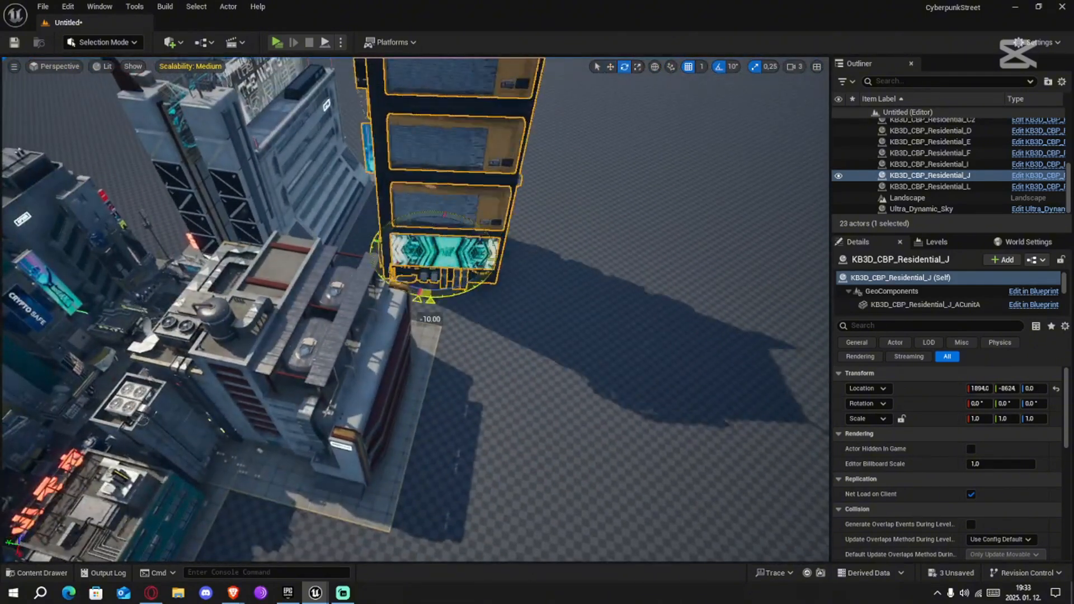
pyautogui.moveTo(428, 313); pyautogui.dragTo(498, 236)
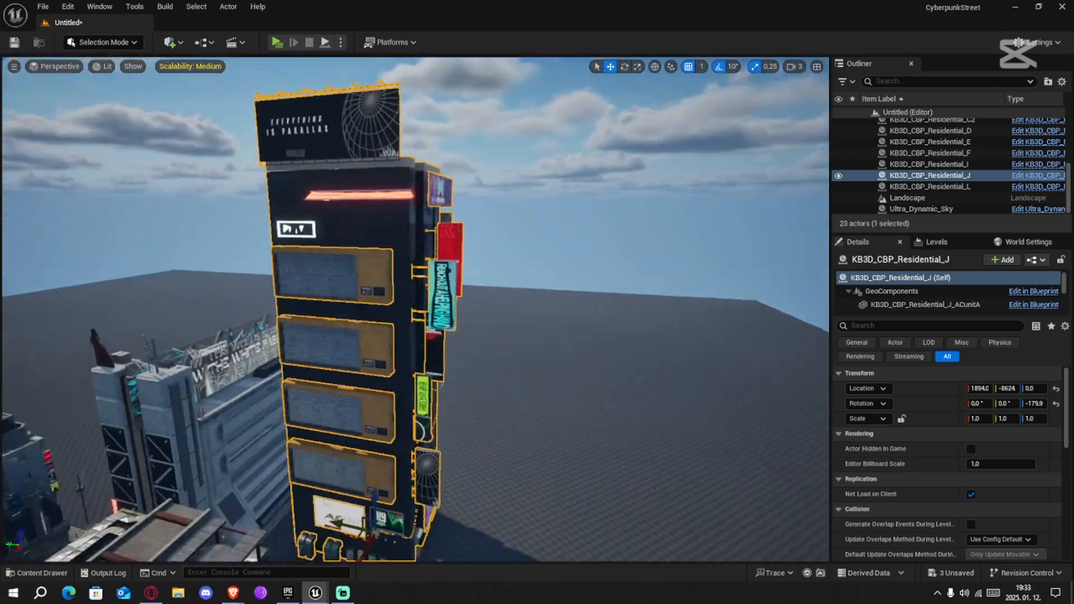
pyautogui.moveTo(414, 308); pyautogui.dragTo(358, 336, button='right')
pyautogui.moveTo(475, 389); pyautogui.dragTo(483, 422)
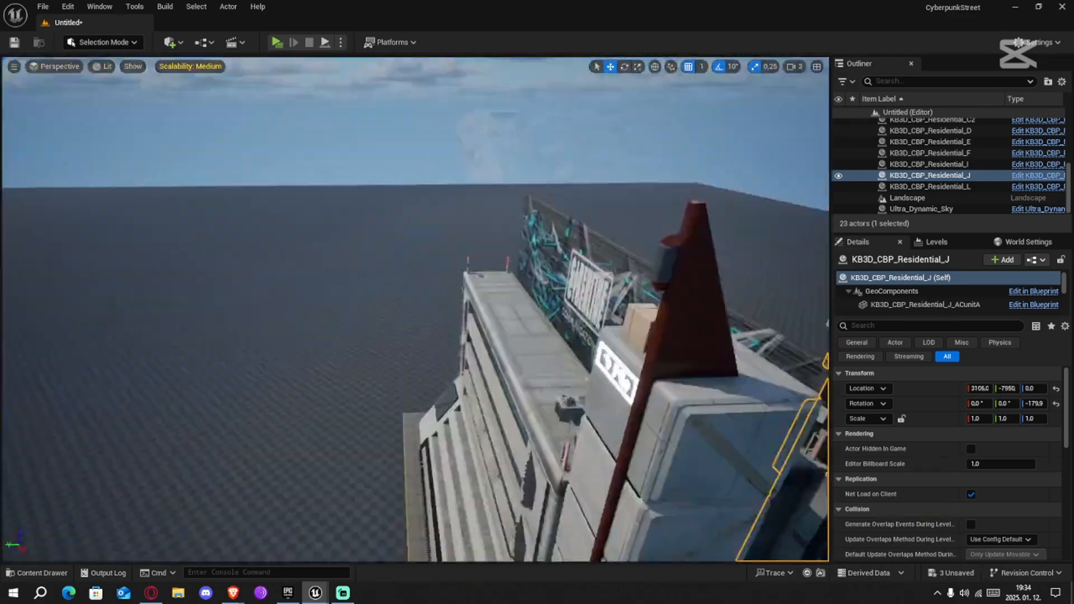
# Move the Residential_L tower behind the opposite row to about X 46, Y 493 and scale it to 0.75
pyautogui.moveTo(414, 308); pyautogui.dragTo(504, 314, button='right')
pyautogui.click(302, 235)
pyautogui.moveTo(313, 476); pyautogui.dragTo(392, 481)
pyautogui.press('r')
pyautogui.moveTo(412, 439); pyautogui.dragTo(395, 448)
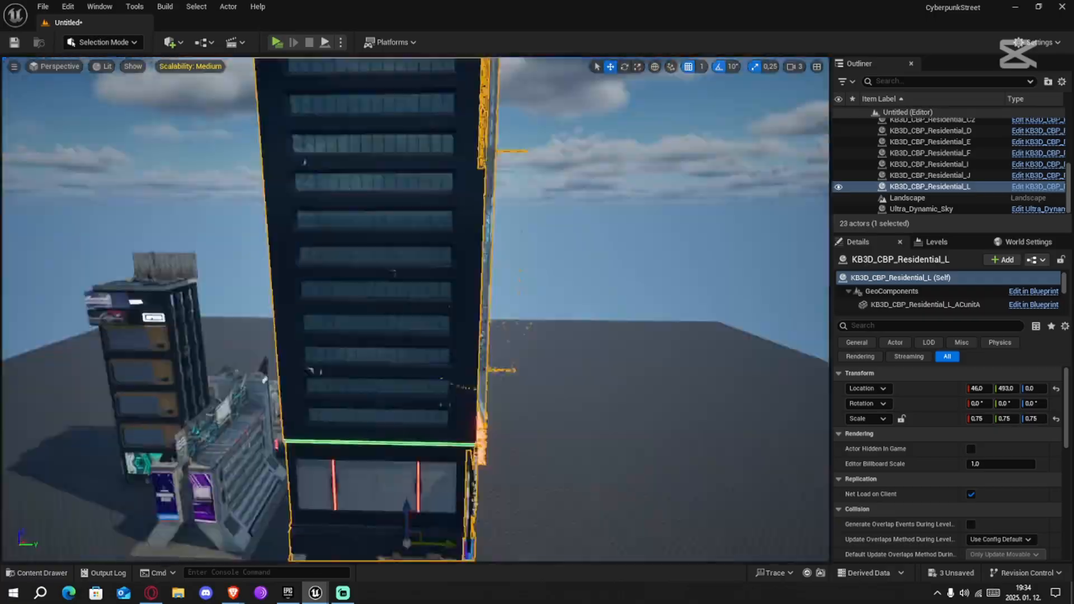
# Rotate the Residential_L tower to about -90° and reposition it at about X 1542, Y -2550
pyautogui.moveTo(414, 308); pyautogui.dragTo(504, 336, button='right')
pyautogui.press('e')
pyautogui.moveTo(447, 518); pyautogui.dragTo(456, 359)
pyautogui.press('w')
pyautogui.moveTo(414, 307); pyautogui.dragTo(481, 347, button='right')
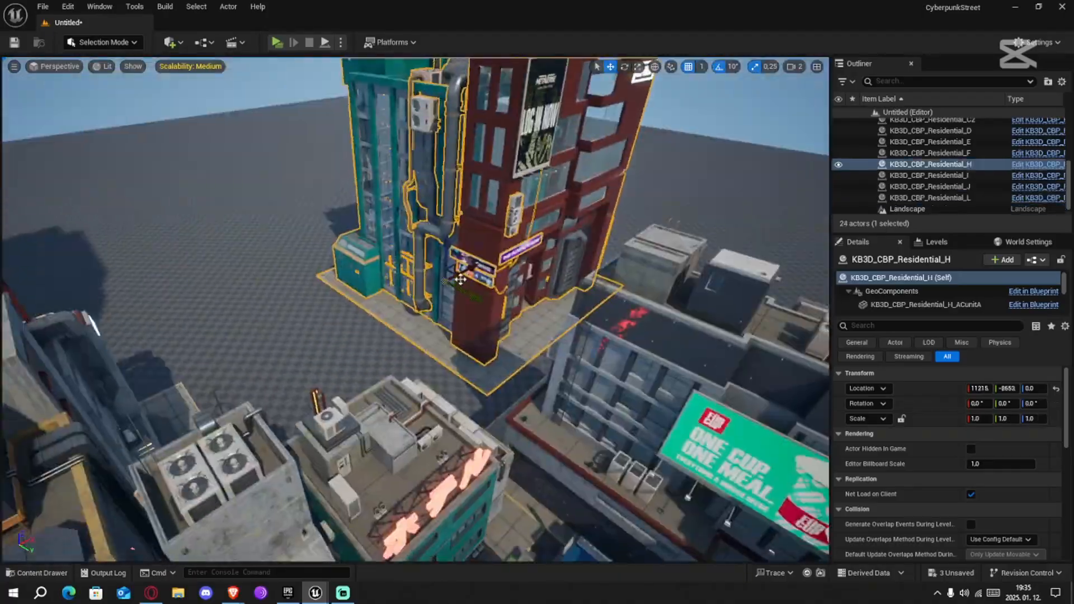
pyautogui.scroll(5, 514, 207)
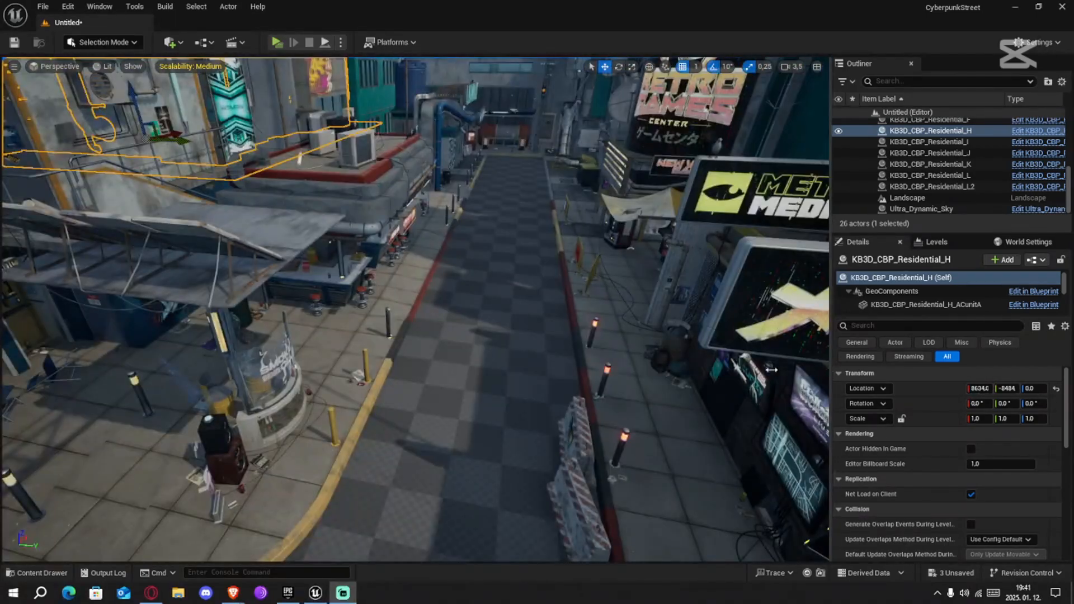
# Place a Plane shape on the ground in the middle of the street between the curbs, at X 8155
pyautogui.moveTo(592, 353); pyautogui.dragTo(434, 353, button='right')
pyautogui.moveTo(463, 315); pyautogui.dragTo(135, 479, button='right')
pyautogui.moveTo(463, 369); pyautogui.dragTo(67, 380, button='right')
pyautogui.press('s')
pyautogui.scroll(-2, 241, 269)
pyautogui.press('w')
pyautogui.scroll(-2, 257, 394)
pyautogui.moveTo(257, 380); pyautogui.dragTo(148, 308, button='right')
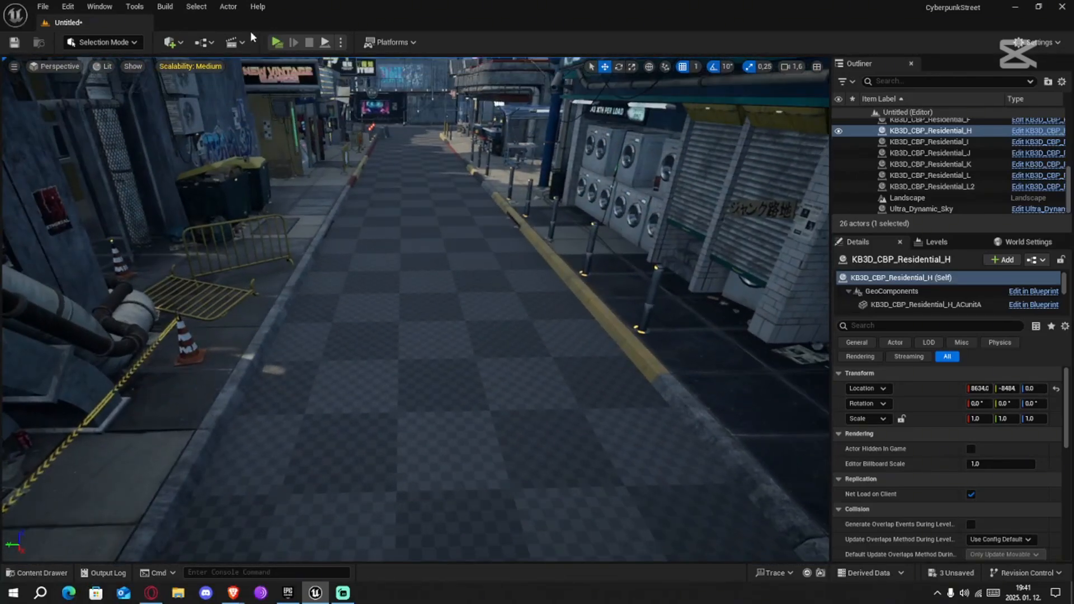
pyautogui.click(169, 42)
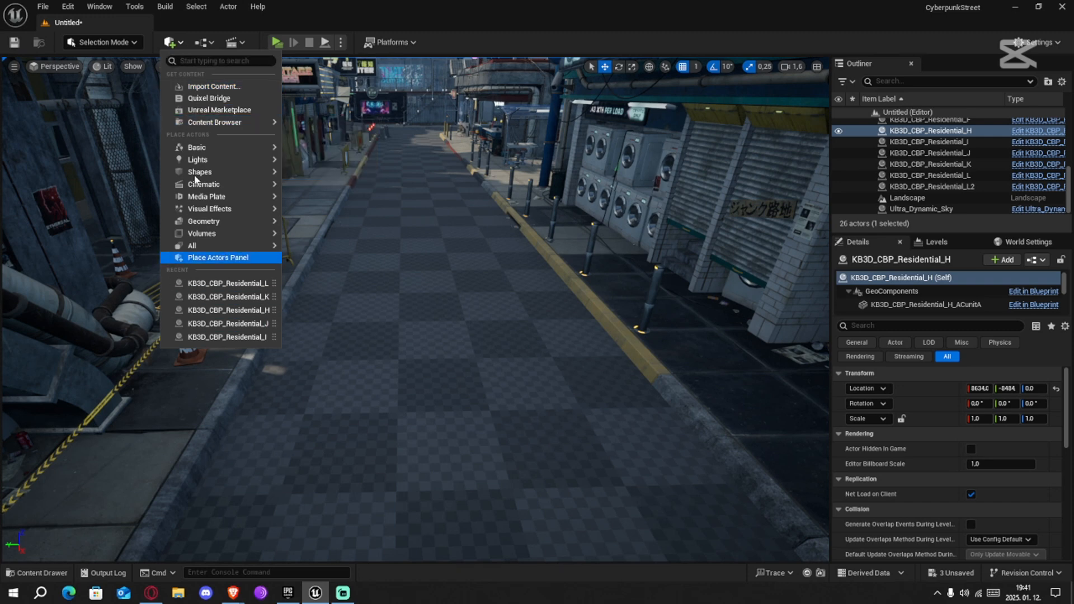
pyautogui.moveTo(209, 173)
pyautogui.moveTo(313, 232); pyautogui.dragTo(472, 272)
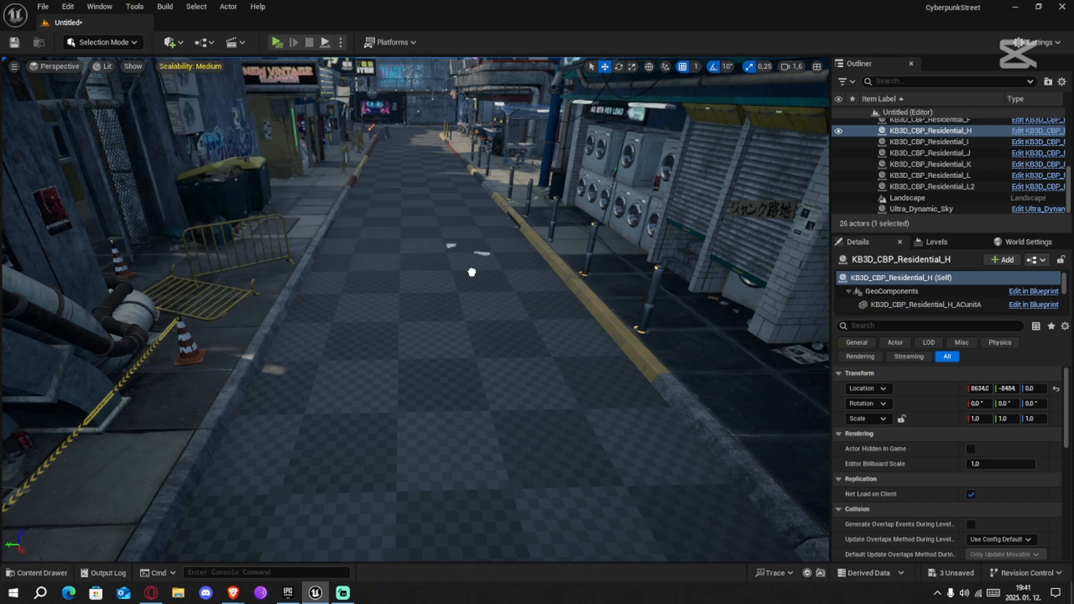
pyautogui.moveTo(441, 341); pyautogui.dragTo(446, 335)
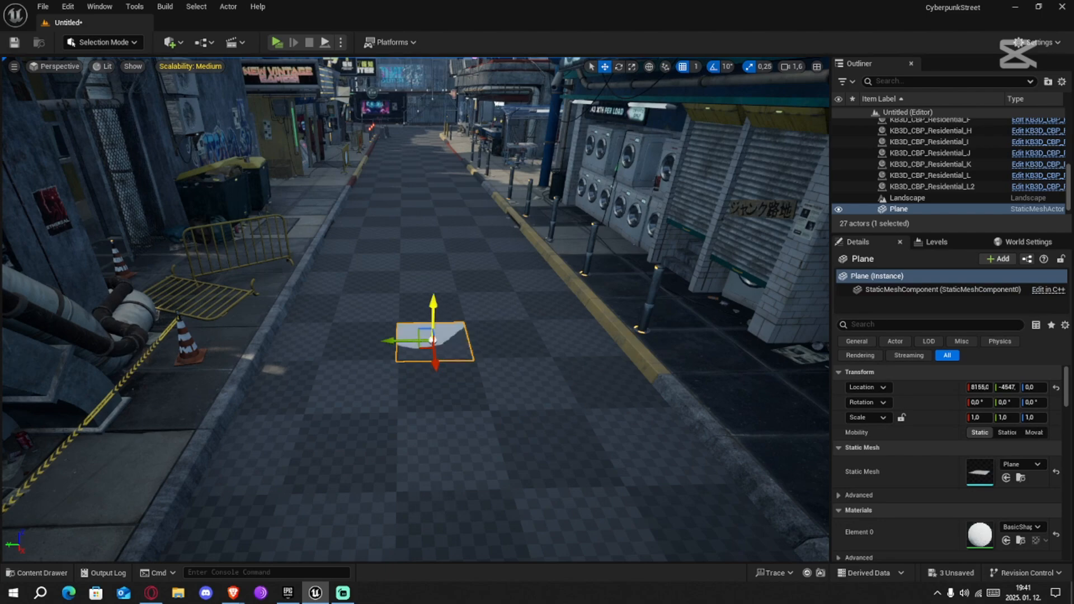
# Raise the plane to Z 2, shift it to about Y -4560 and stretch it across the street to a Y scale of 4.75
pyautogui.press('w')
pyautogui.moveTo(529, 376); pyautogui.dragTo(505, 378, button='right')
pyautogui.press('s')
pyautogui.press('r')
pyautogui.press('w')
pyautogui.moveTo(521, 306); pyautogui.dragTo(532, 300, button='right')
pyautogui.moveTo(385, 330); pyautogui.dragTo(254, 331)
pyautogui.press('w')
pyautogui.moveTo(385, 331)
pyautogui.mouseDown()
pyautogui.moveTo(399, 331)
pyautogui.moveTo(382, 329)
pyautogui.mouseUp()
pyautogui.press('r')
pyautogui.moveTo(383, 329); pyautogui.dragTo(334, 352, button='right')
pyautogui.press('w')
pyautogui.scroll(-4, 319, 336)
pyautogui.press('w')
pyautogui.press('a')
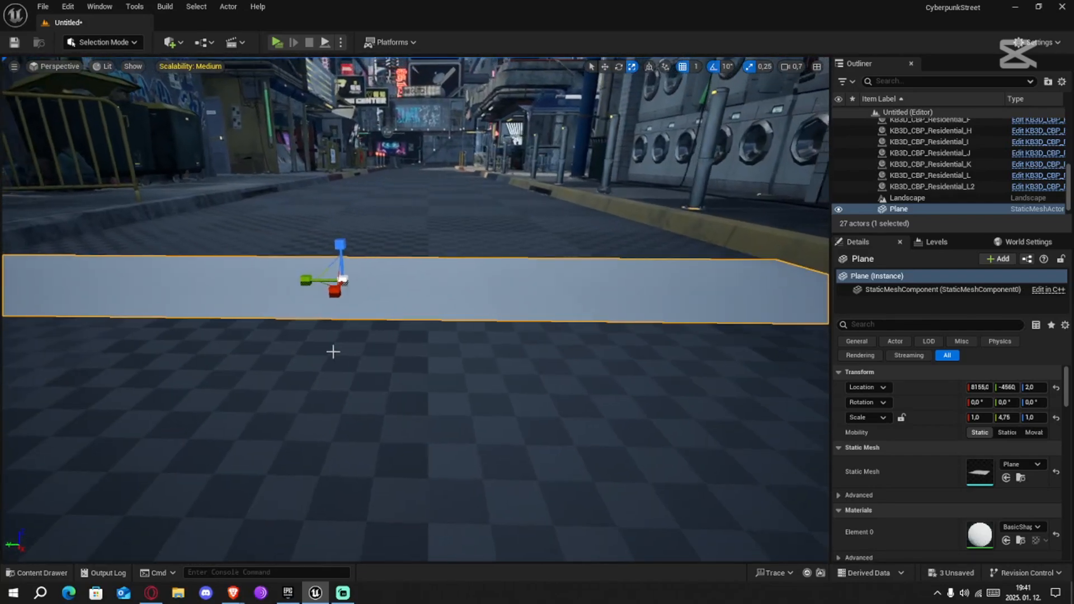
# Nudge the plane sideways to about Y -4562 to align its ends with both curbs
pyautogui.press('w')
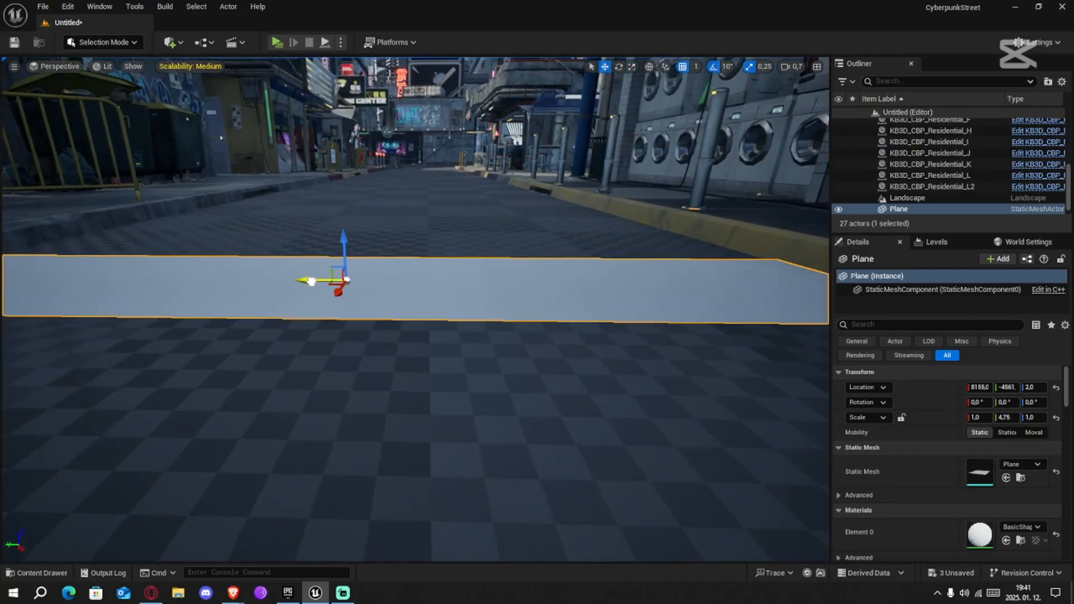
pyautogui.moveTo(292, 290); pyautogui.dragTo(259, 284, button='right')
pyautogui.press('w')
pyautogui.press('a')
pyautogui.press('d')
pyautogui.scroll(-4, 292, 293)
pyautogui.press('w')
pyautogui.scroll(2, 487, 283)
pyautogui.press('w')
pyautogui.scroll(-4, 277, 291)
pyautogui.press('d')
pyautogui.scroll(2, 261, 375)
pyautogui.press('w')
pyautogui.press('a')
pyautogui.press('s')
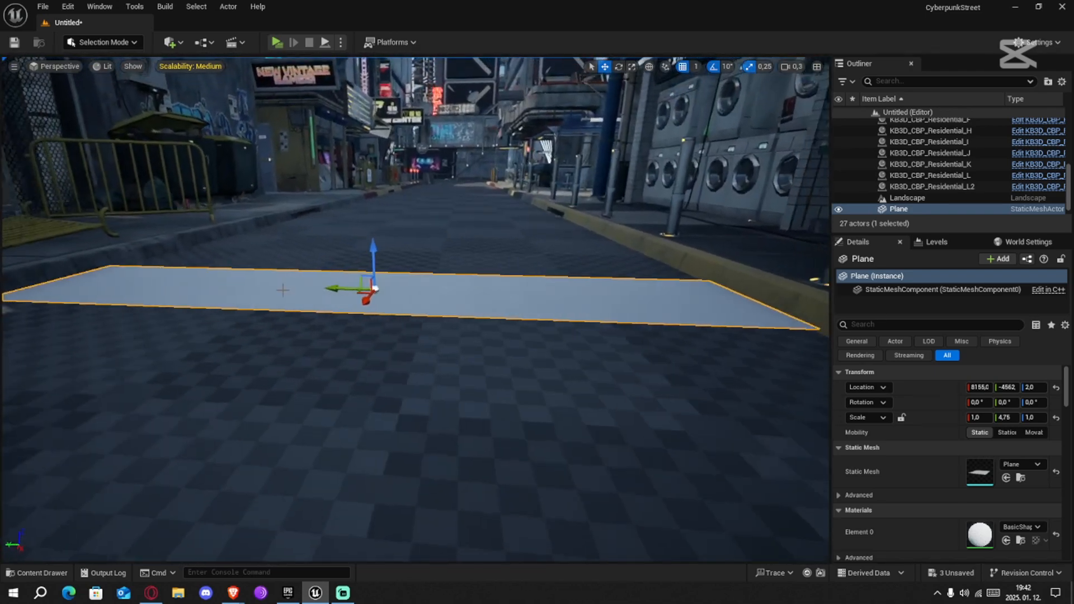
# Widen the plane to a Y scale of 5.0 and adjust its position so it spans the street between the curbs
pyautogui.press('r')
pyautogui.moveTo(337, 286); pyautogui.dragTo(348, 289)
pyautogui.moveTo(397, 343); pyautogui.dragTo(431, 384, button='right')
pyautogui.press('s')
pyautogui.scroll(5, 396, 344)
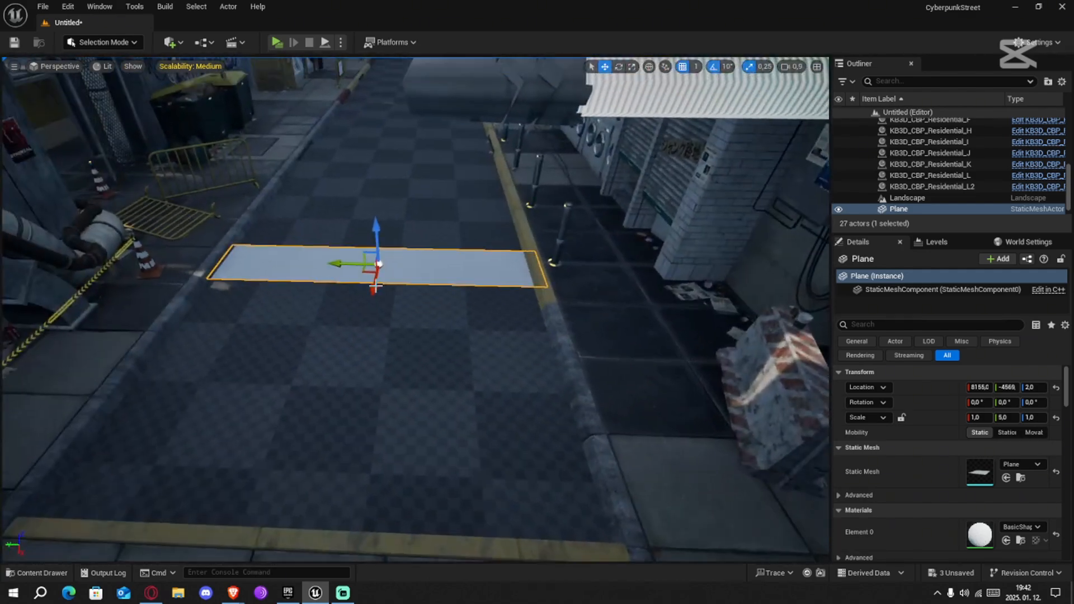
pyautogui.moveTo(343, 261); pyautogui.dragTo(334, 262)
pyautogui.moveTo(347, 279); pyautogui.dragTo(327, 299, button='right')
pyautogui.press('w')
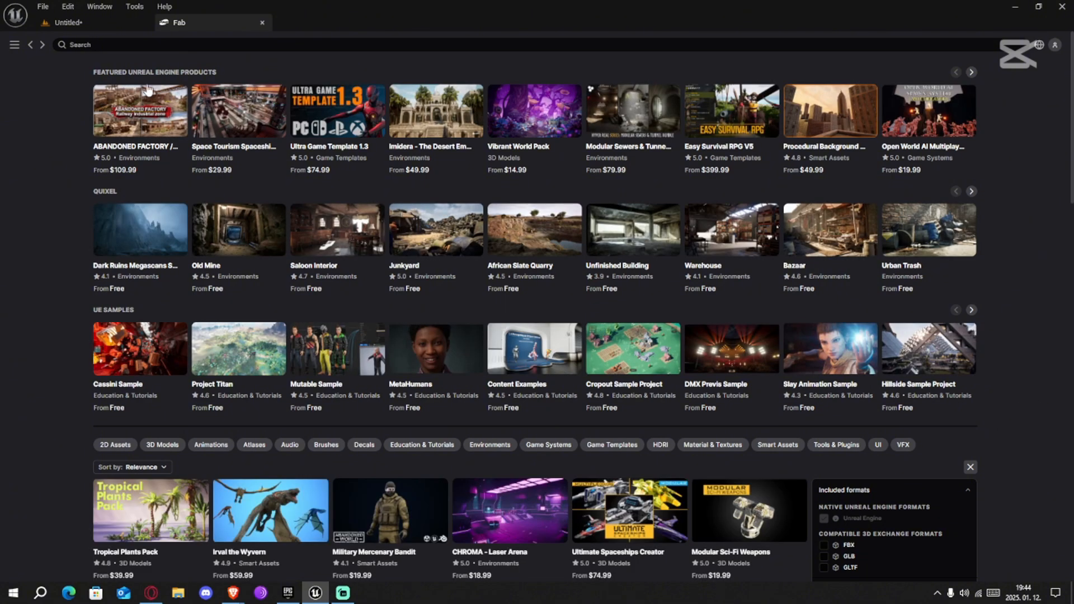
# Search Fab for asphalt and limit the results to free products
pyautogui.click(111, 41)
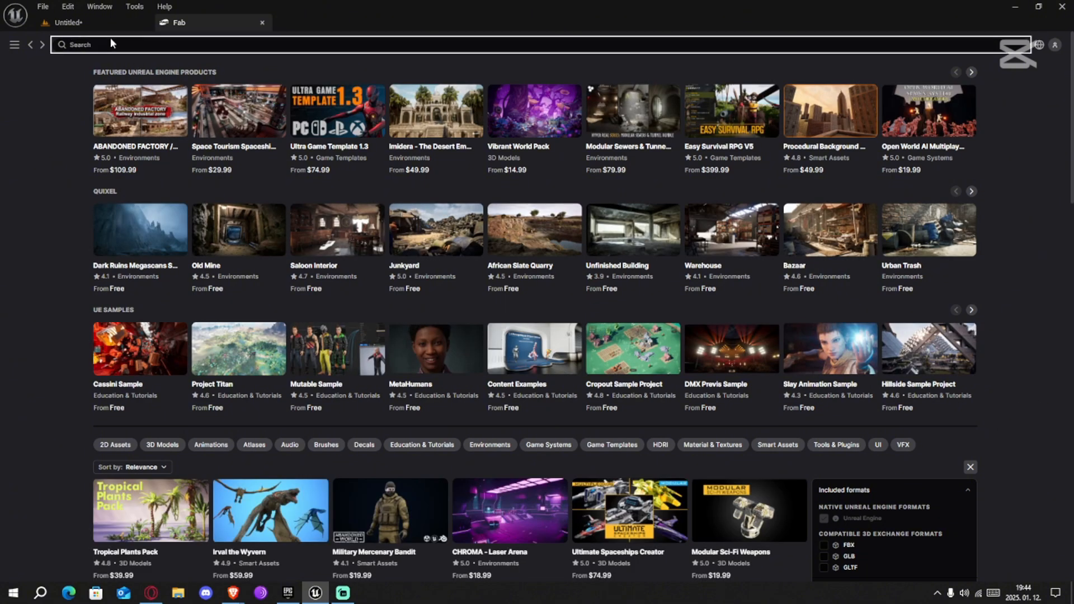
pyautogui.write('asphalt')
pyautogui.press('Return')
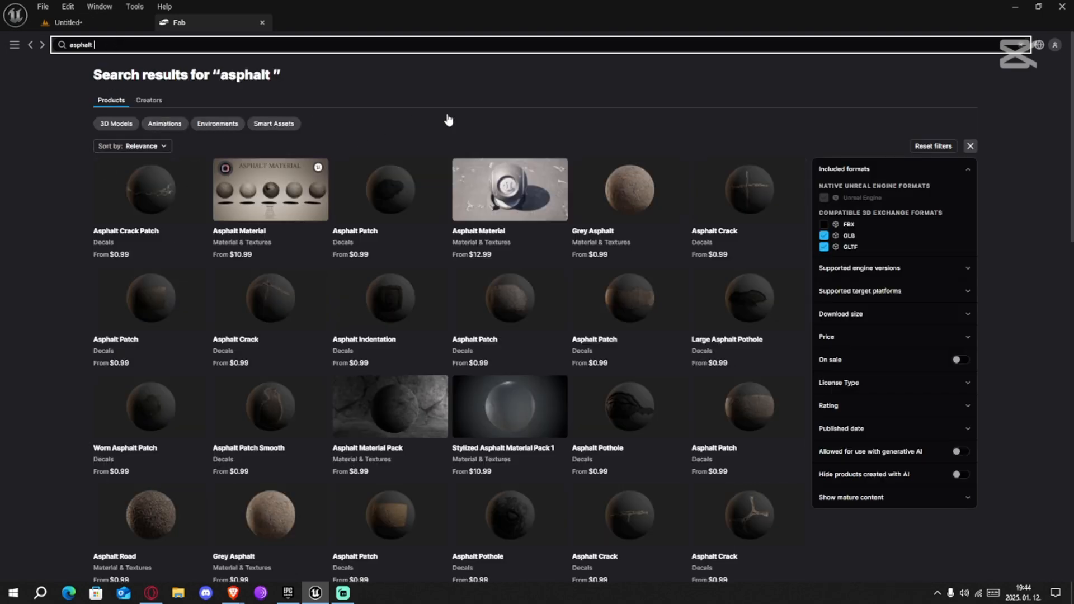
pyautogui.click(860, 337)
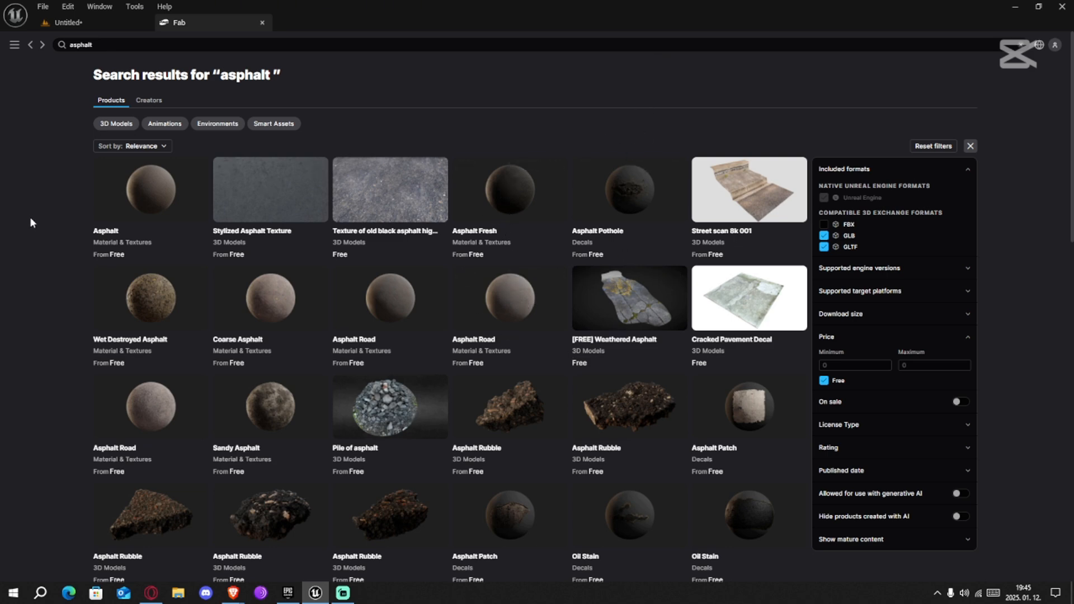
# View the free Asphalt Fresh material and open the product page of its publisher, Quixel
pyautogui.scroll(-3, 38, 276)
pyautogui.scroll(3, 38, 276)
pyautogui.click(510, 187)
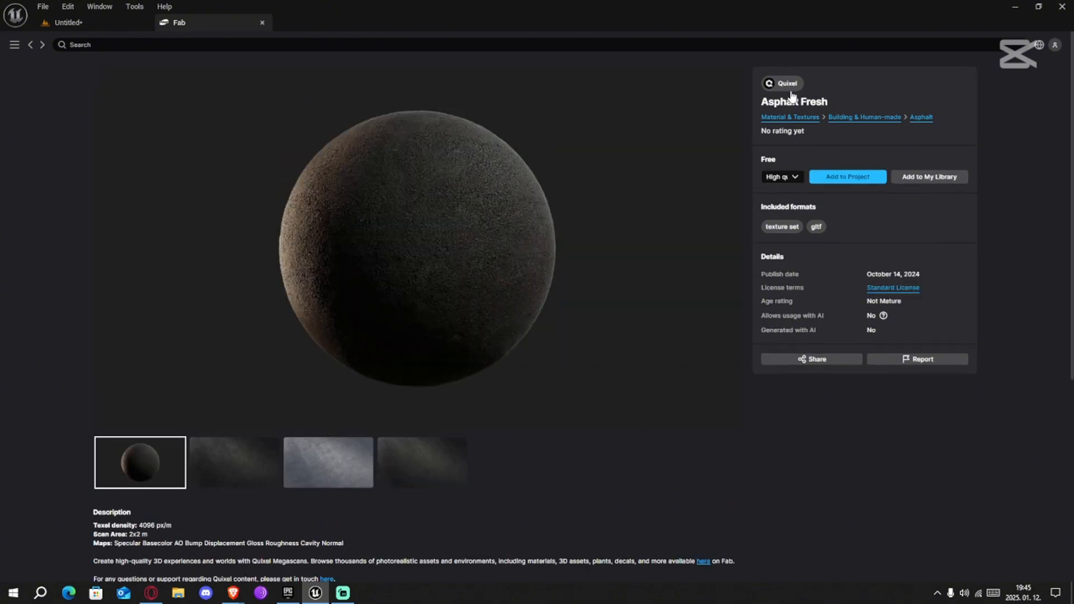
pyautogui.click(789, 87)
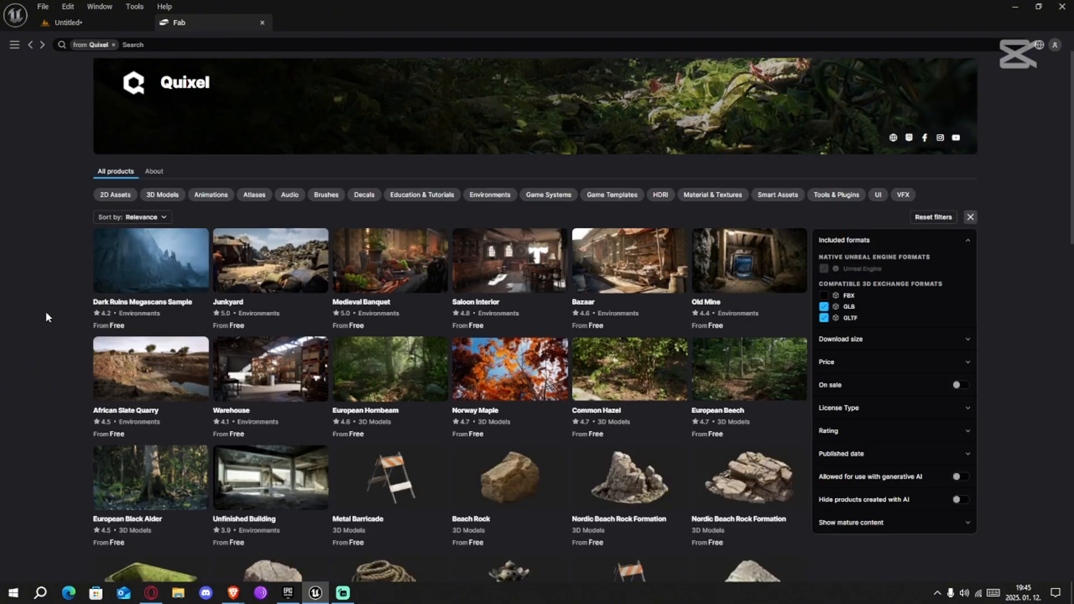
# Narrow Quixel's products to Material & Textures and search them for "asph"
pyautogui.click(708, 196)
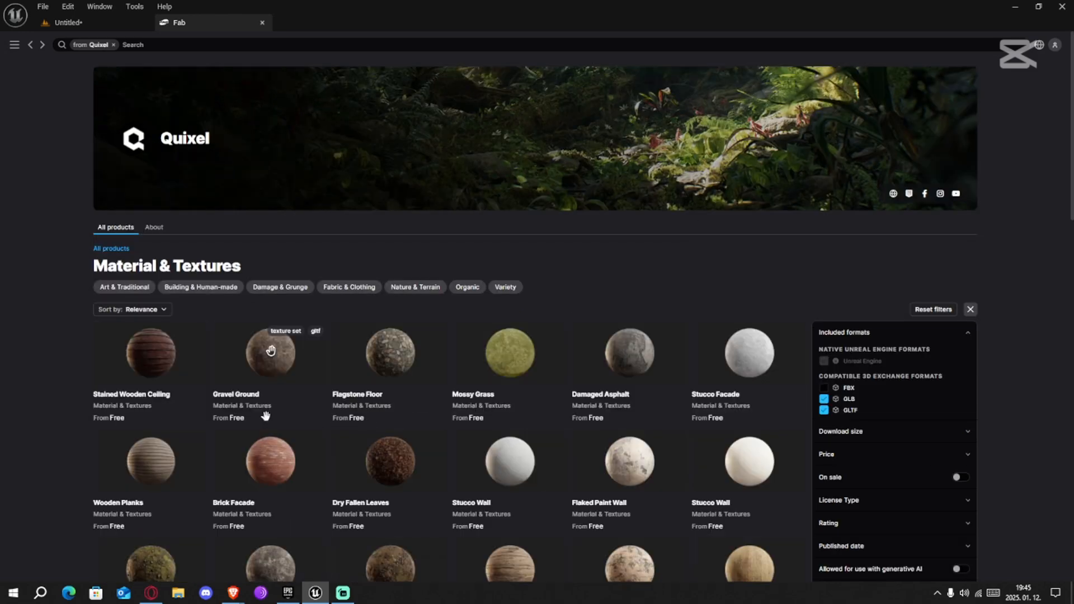
pyautogui.scroll(-1, 279, 445)
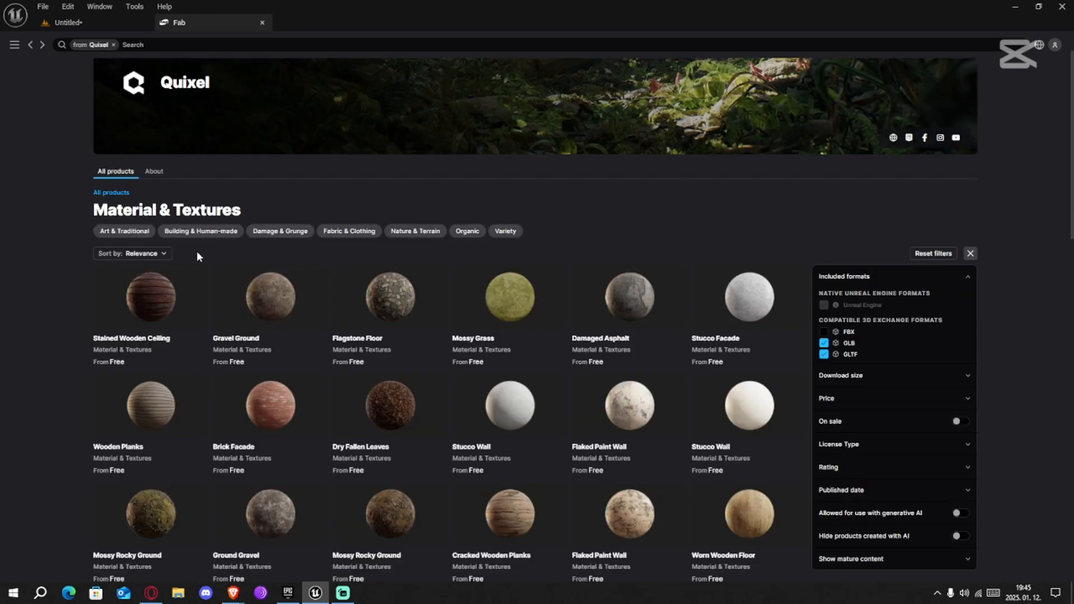
pyautogui.scroll(1, 170, 155)
pyautogui.click(152, 45)
pyautogui.write('a')
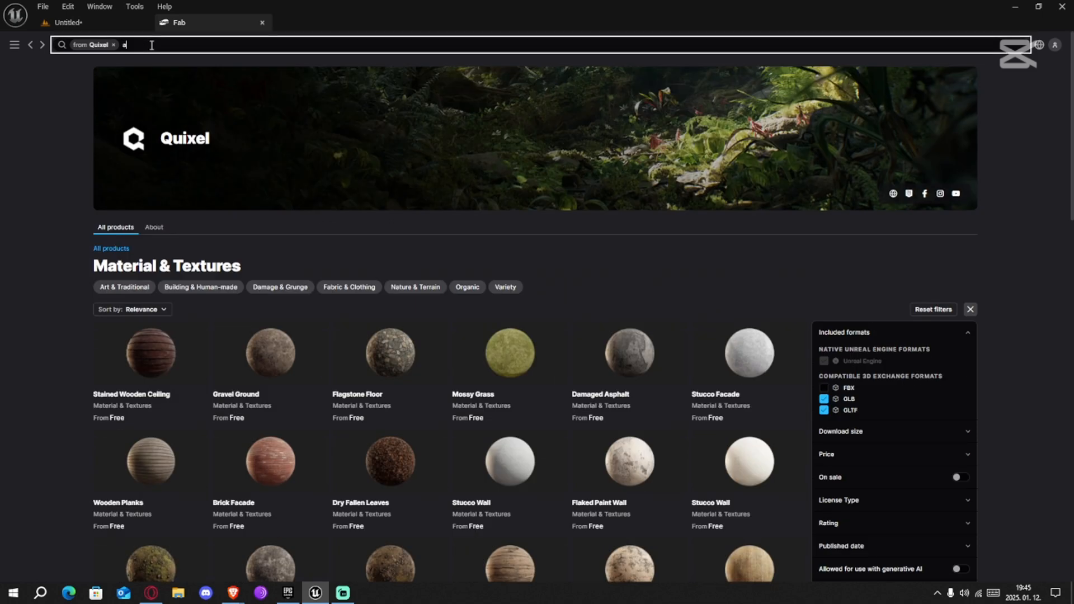
pyautogui.write('sphlat')
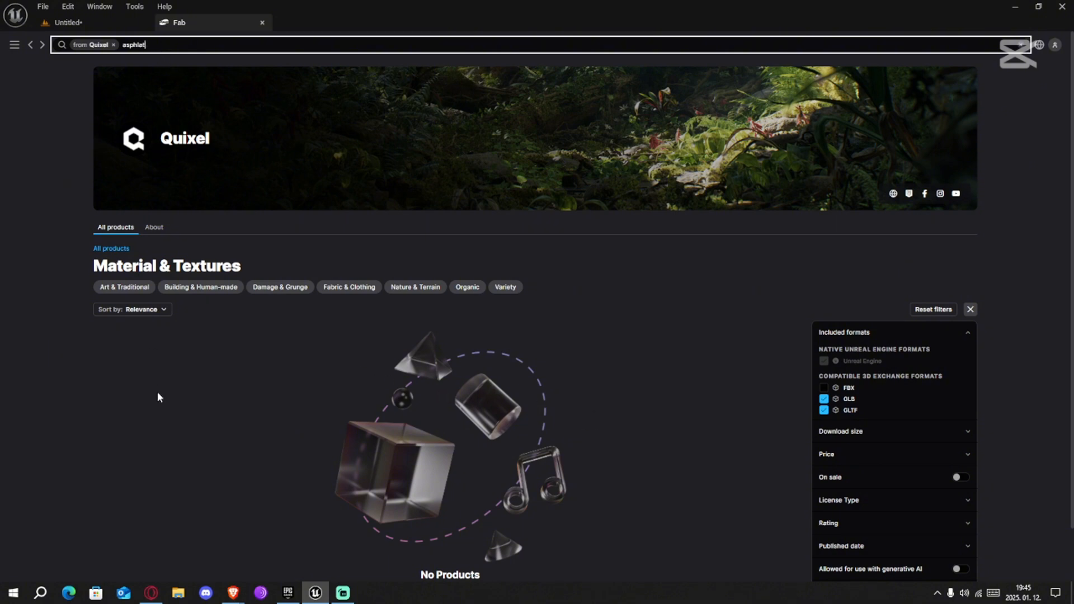
pyautogui.scroll(-2, 220, 343)
pyautogui.scroll(2, 218, 341)
pyautogui.press('Return')
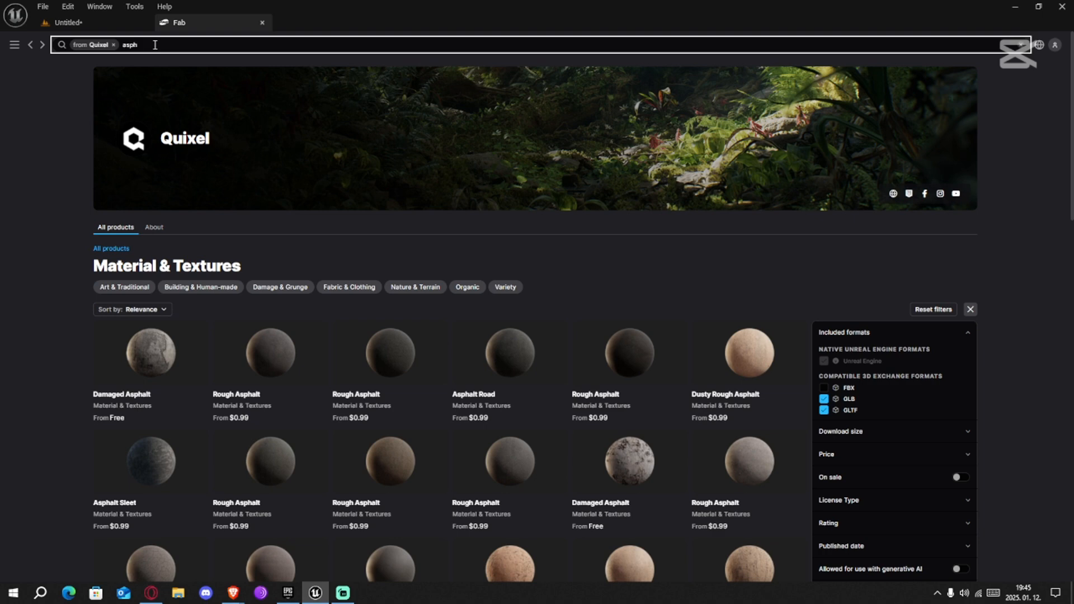
# Browse Quixel's asphalt texture results for a suitable free road material
pyautogui.click(150, 383)
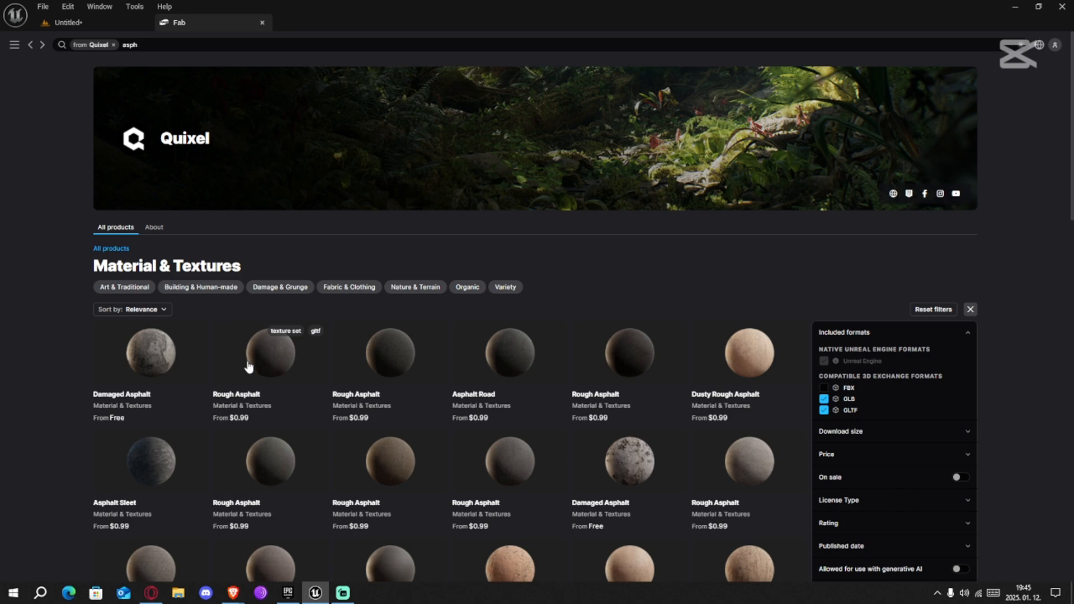
pyautogui.scroll(-3, 269, 427)
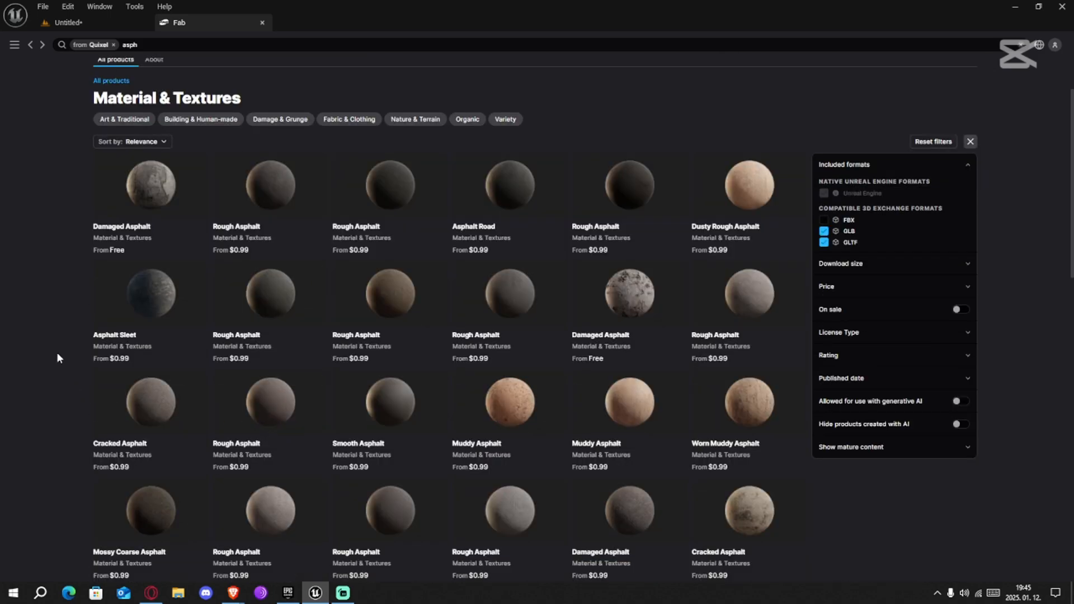
pyautogui.scroll(-2, 56, 351)
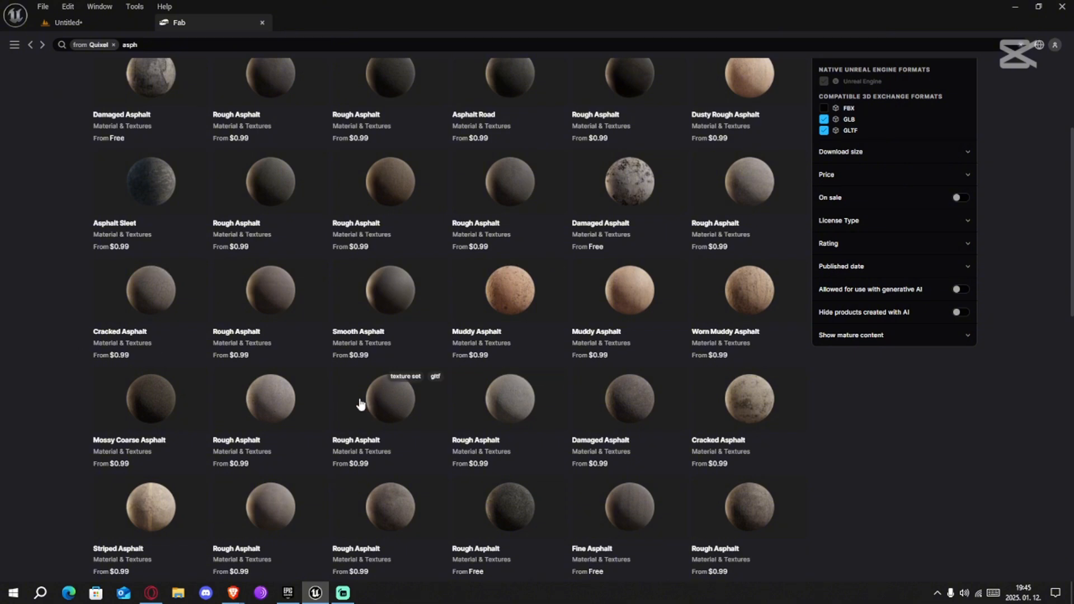
pyautogui.scroll(-1, 392, 426)
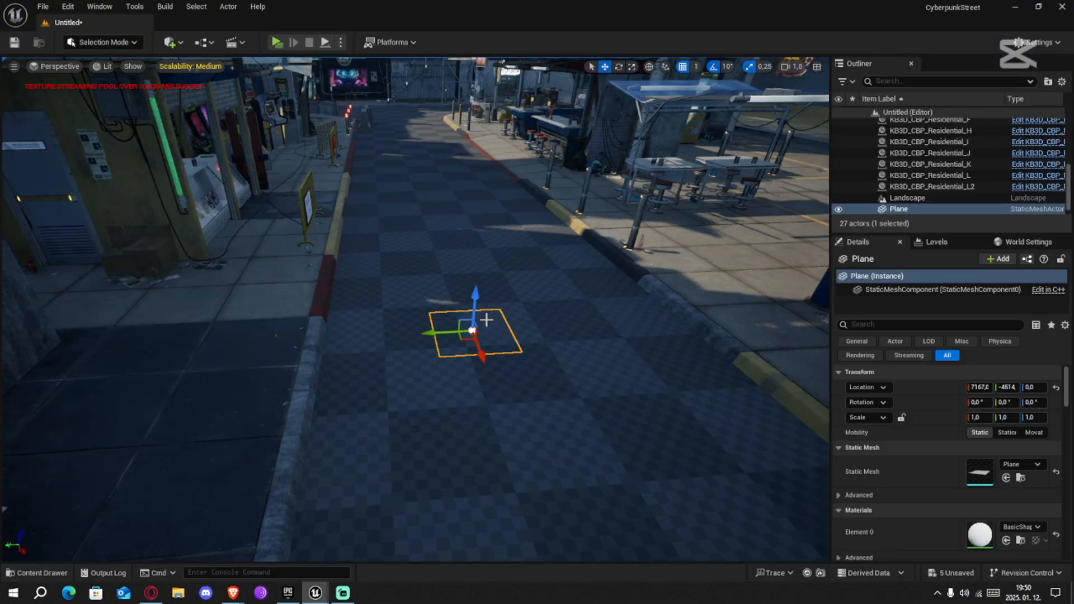
# Apply the Destroyed Asphalt material instance from the Megascans High folder to the plane and view it up close
pyautogui.click(37, 573)
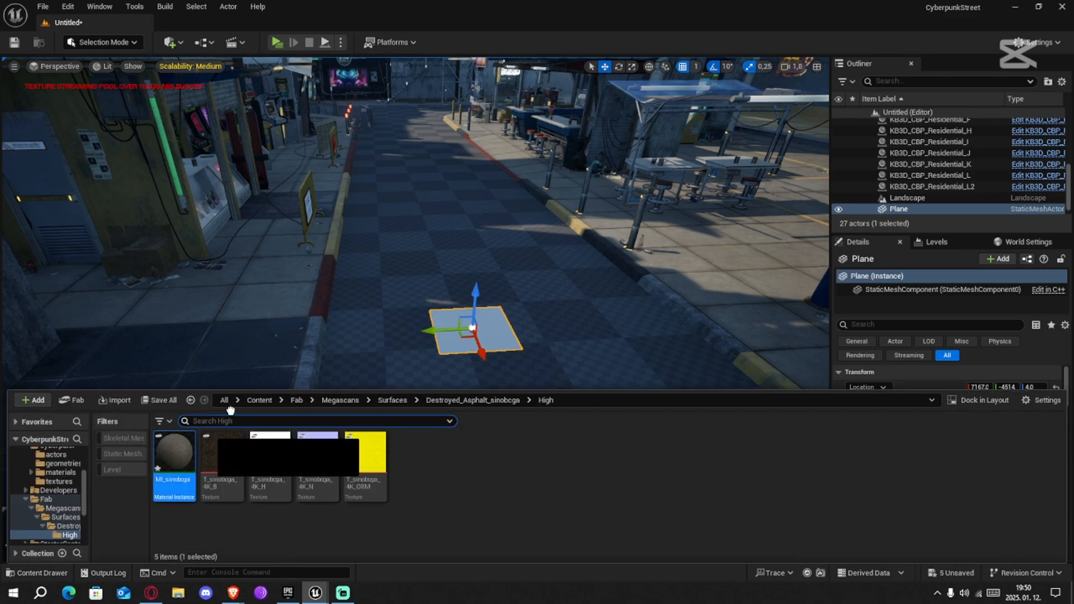
pyautogui.moveTo(175, 456); pyautogui.dragTo(487, 336)
pyautogui.press('f')
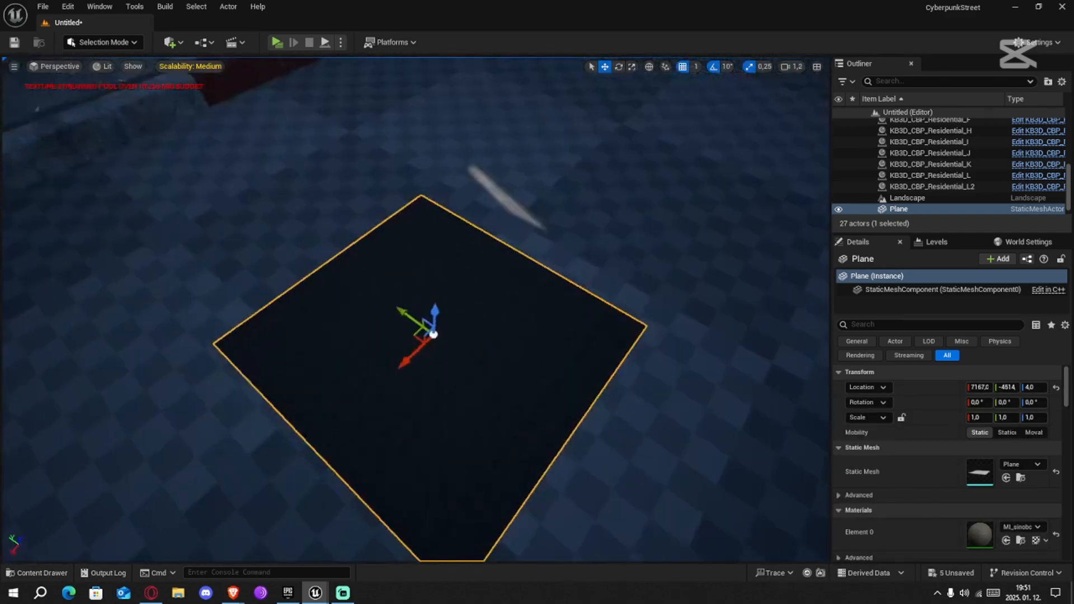
pyautogui.press('w')
pyautogui.moveTo(581, 342); pyautogui.dragTo(610, 378, button='right')
pyautogui.scroll(-3, 587, 369)
pyautogui.press('s')
# Stretch the asphalt plane to a scale of 3.75 in X and 2.5 in Y
pyautogui.press('r')
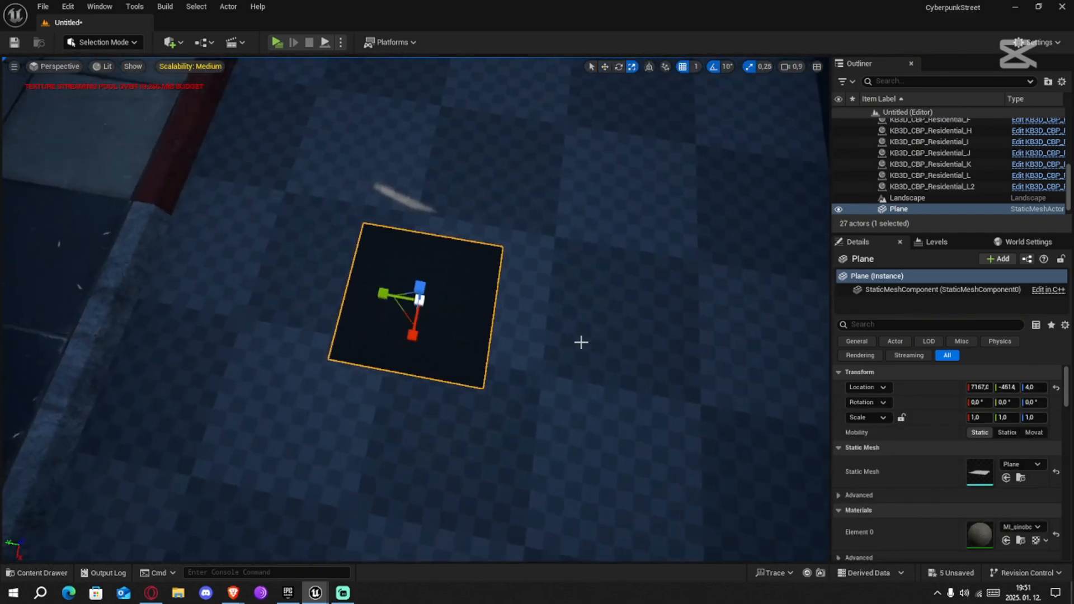
pyautogui.moveTo(383, 294)
pyautogui.mouseDown()
pyautogui.moveTo(347, 288)
pyautogui.moveTo(387, 295)
pyautogui.moveTo(373, 292)
pyautogui.mouseUp()
pyautogui.press('w')
pyautogui.moveTo(489, 319)
pyautogui.mouseDown(button='right')
pyautogui.moveTo(482, 307)
pyautogui.moveTo(480, 338)
pyautogui.mouseUp(button='right')
pyautogui.moveTo(433, 354); pyautogui.dragTo(430, 376)
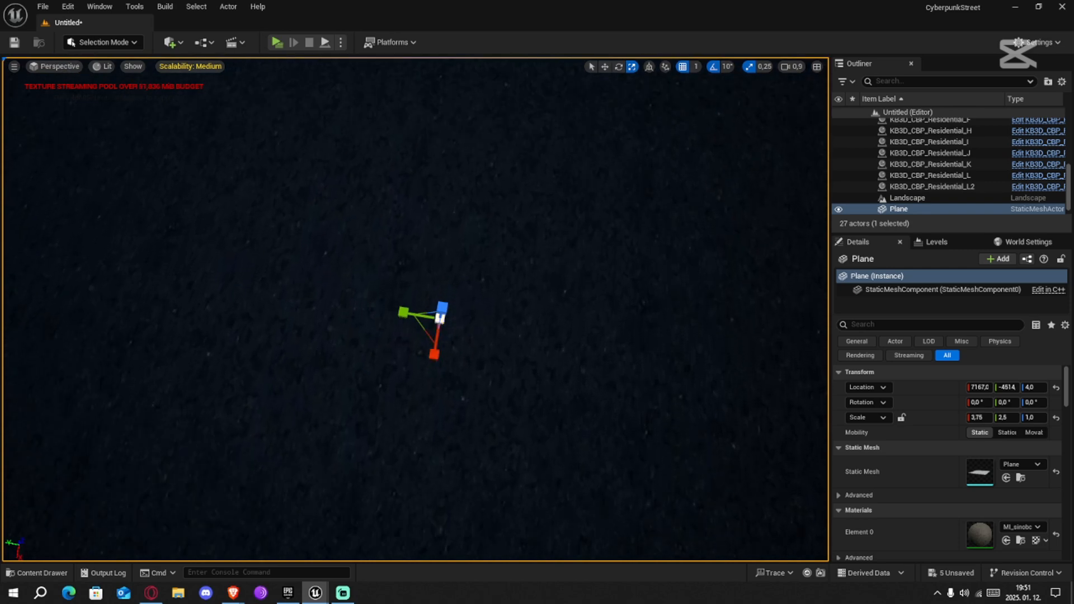
pyautogui.press('s')
pyautogui.moveTo(430, 376); pyautogui.dragTo(454, 284, button='right')
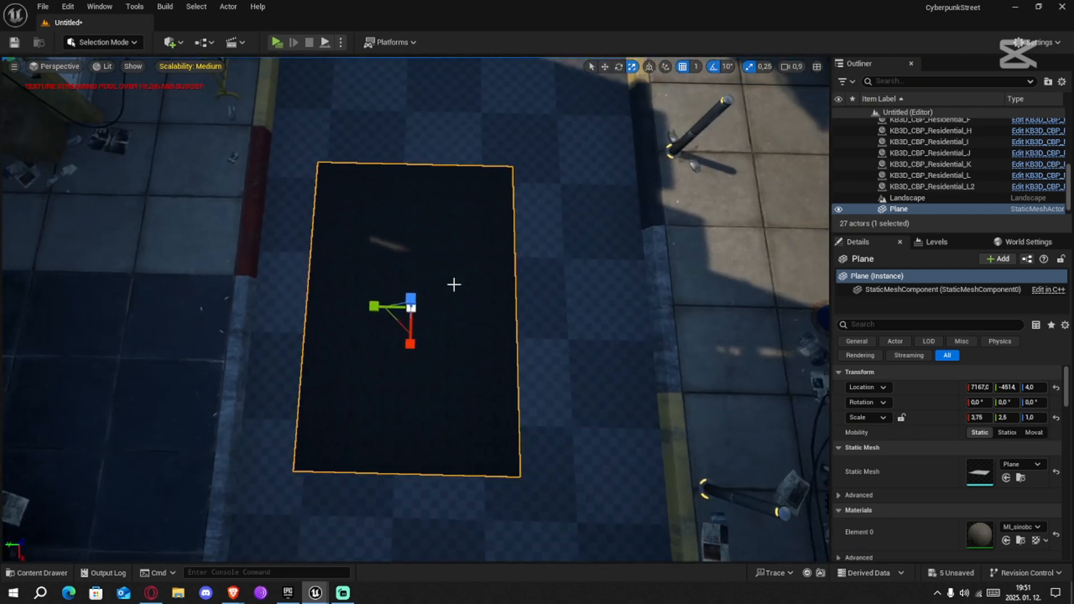
# Set the asphalt plane's X and Y scale to 5
pyautogui.click(980, 418)
pyautogui.write('5')
pyautogui.click(1011, 419)
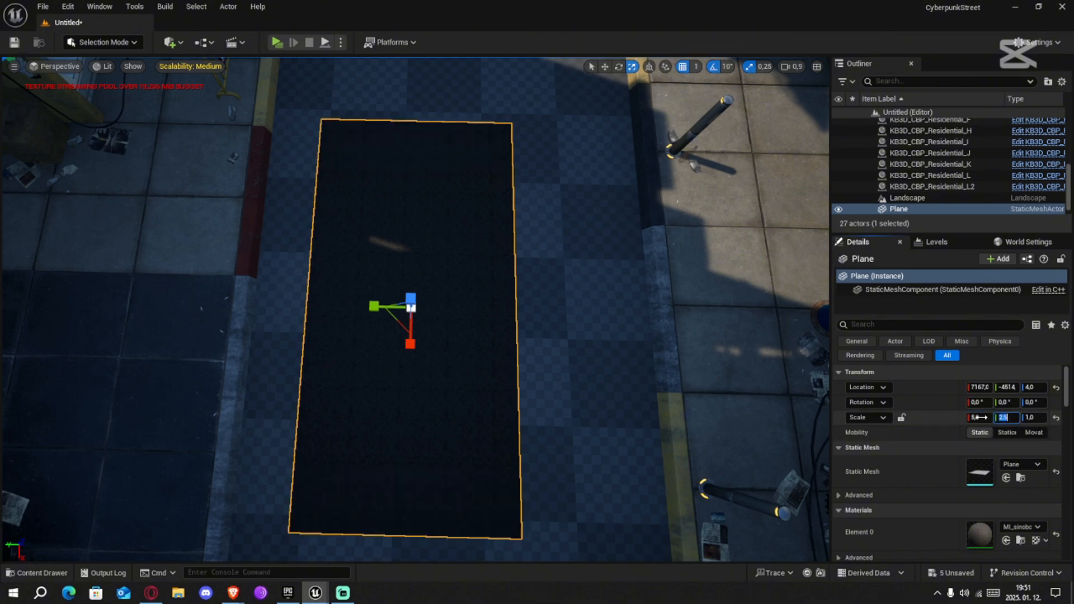
pyautogui.write('5')
pyautogui.click(948, 421)
# Move the plane across the street to about Y -4561 so it spans the road between the curbs
pyautogui.moveTo(660, 364); pyautogui.dragTo(483, 357, button='right')
pyautogui.press('w')
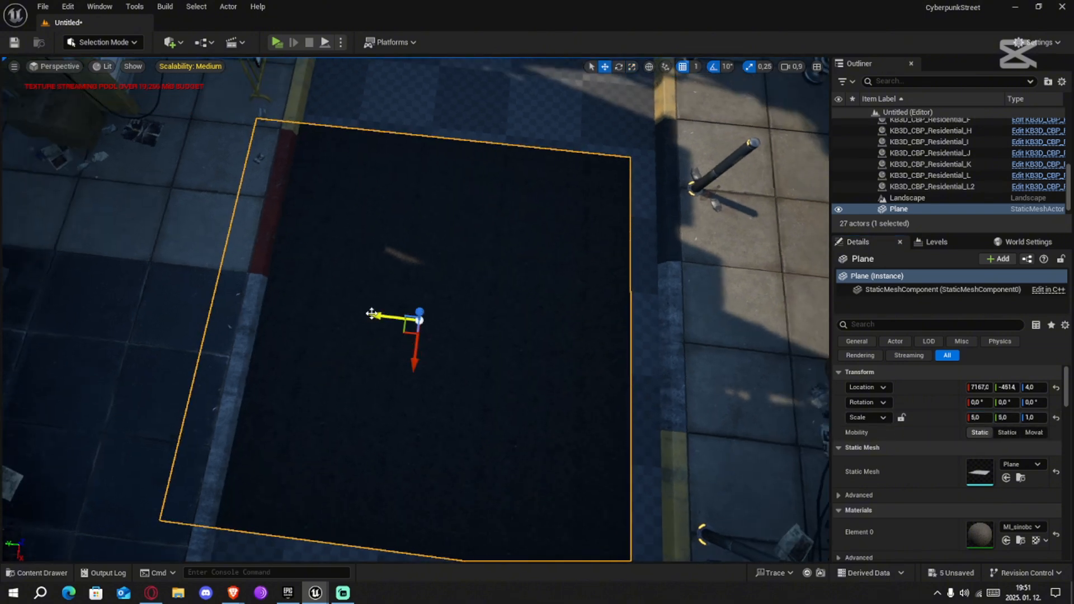
pyautogui.moveTo(372, 313); pyautogui.dragTo(410, 319)
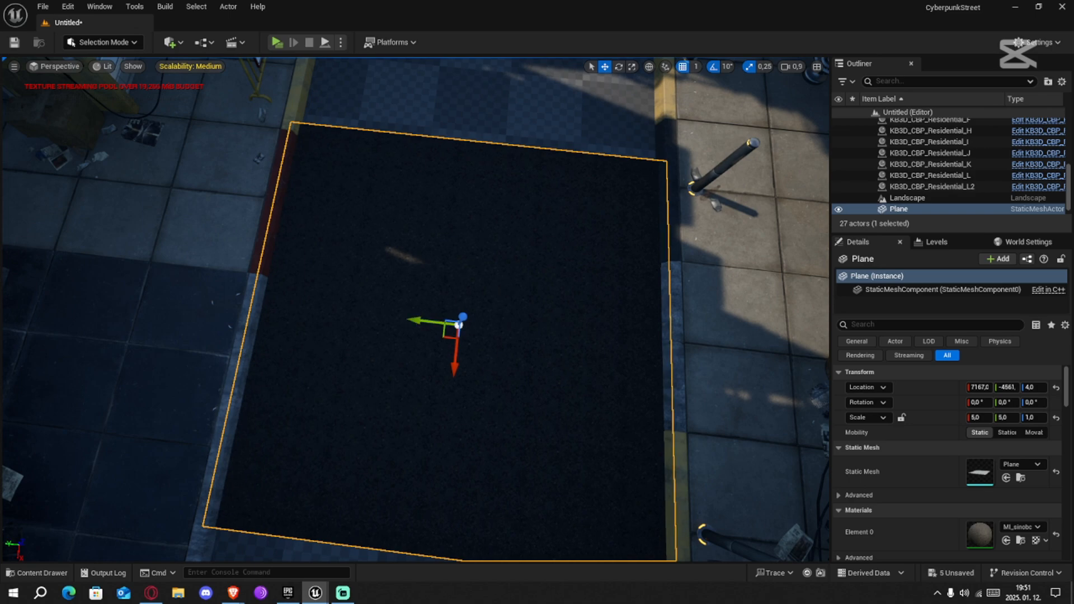
# Move the asphalt plane lengthwise along the street to about X 8308, checking its texture up close
pyautogui.press('w')
pyautogui.moveTo(410, 319); pyautogui.dragTo(399, 224, button='right')
pyautogui.press('s')
pyautogui.moveTo(364, 365); pyautogui.dragTo(464, 161)
pyautogui.moveTo(464, 161); pyautogui.dragTo(506, 202, button='right')
pyautogui.press('w')
pyautogui.scroll(3, 464, 162)
pyautogui.press('w')
pyautogui.press('w')
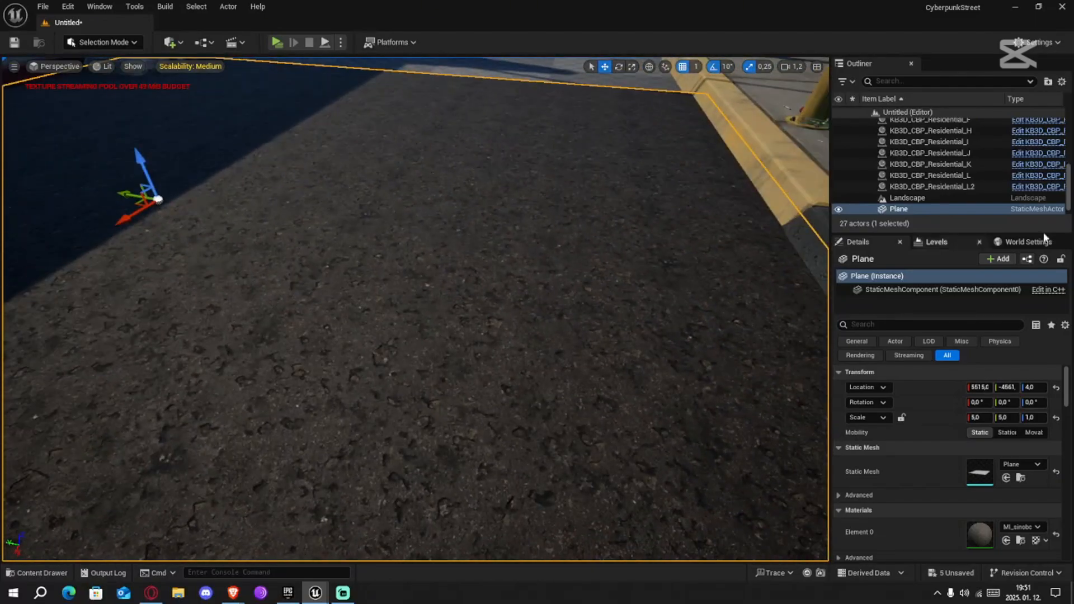
pyautogui.moveTo(806, 222)
pyautogui.mouseDown(button='right')
pyautogui.moveTo(805, 279)
pyautogui.moveTo(806, 222)
pyautogui.mouseUp(button='right')
pyautogui.press('s')
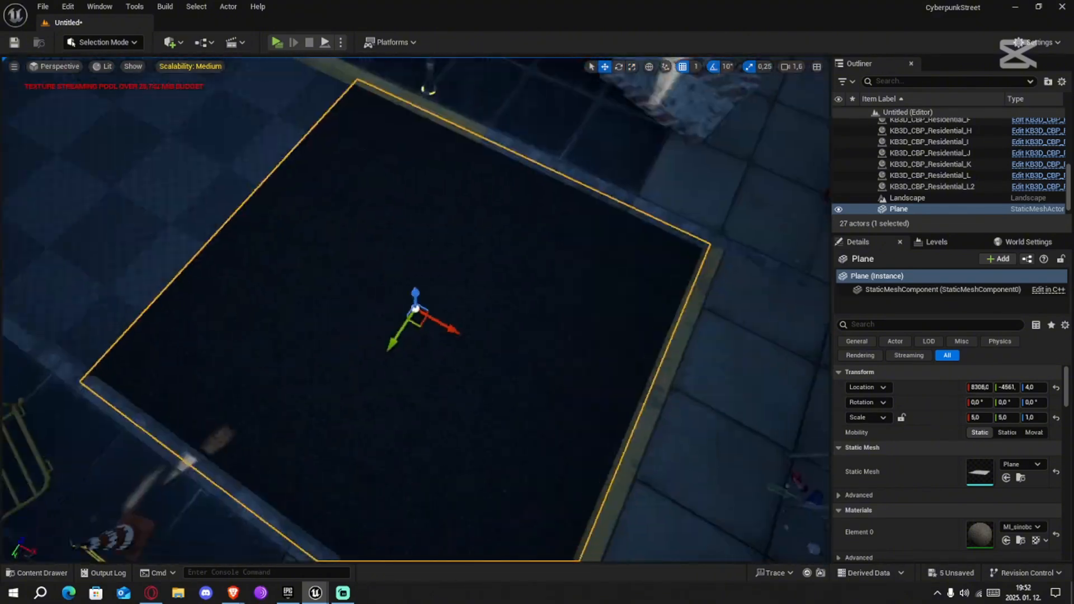
# Lower the asphalt plane by trying a Z location of 1, and set it to 0.1
pyautogui.click(1034, 388)
pyautogui.write('1')
pyautogui.press('Return')
pyautogui.click(1034, 387)
pyautogui.write('0,1')
pyautogui.press('Return')
# Duplicate the asphalt plane repeatedly along the street and into the side road at the junction to cover the roadway
pyautogui.moveTo(503, 313); pyautogui.dragTo(517, 336, button='right')
pyautogui.keyDown('alt'); pyautogui.moveTo(522, 315); pyautogui.dragTo(283, 304); pyautogui.keyUp('alt')
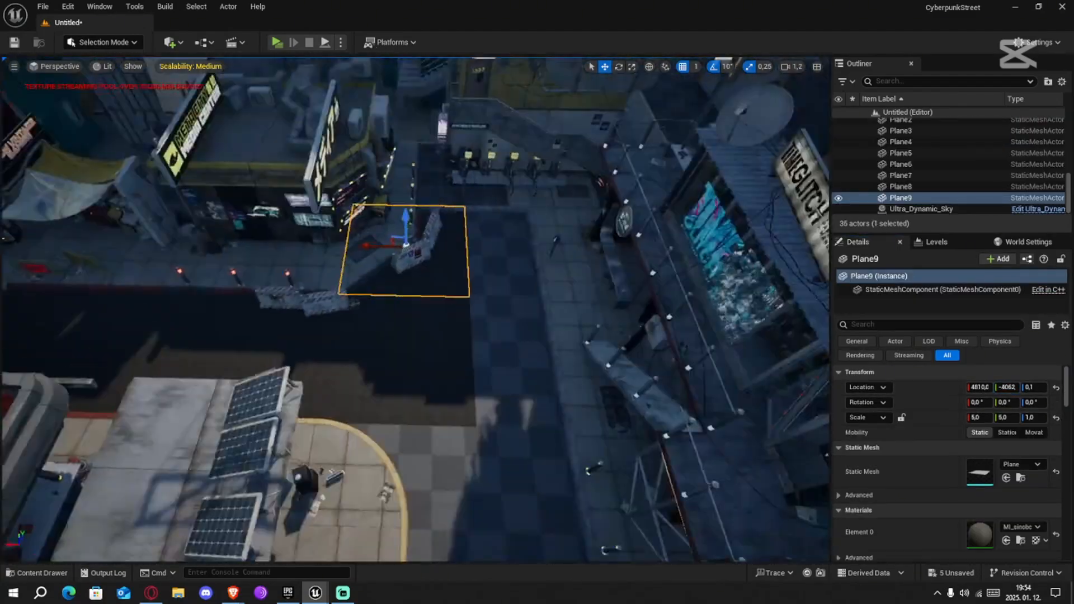
pyautogui.keyDown('alt'); pyautogui.moveTo(434, 240); pyautogui.dragTo(362, 266); pyautogui.keyUp('alt')
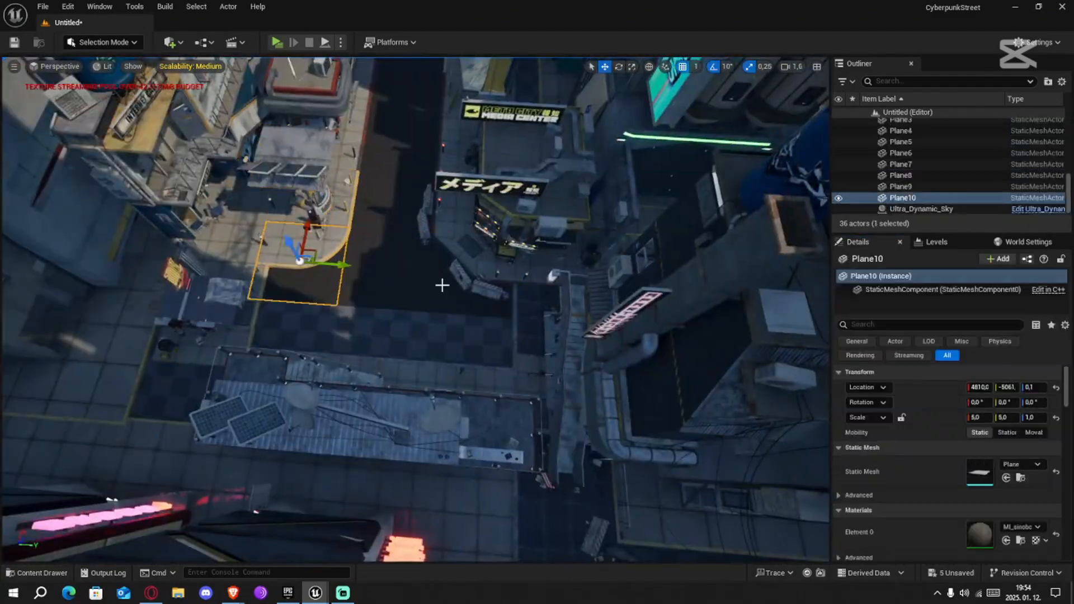
pyautogui.keyDown('ctrl'); pyautogui.click(479, 317); pyautogui.keyUp('ctrl')
pyautogui.click(469, 379)
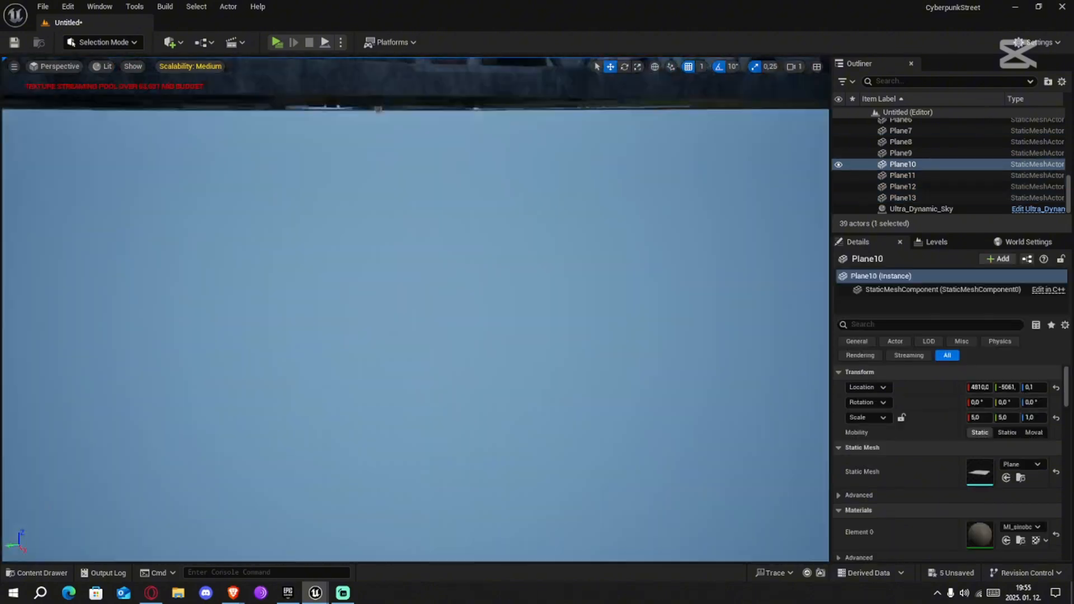
# Examine the paved street and surrounding buildings from street level
pyautogui.click(903, 175)
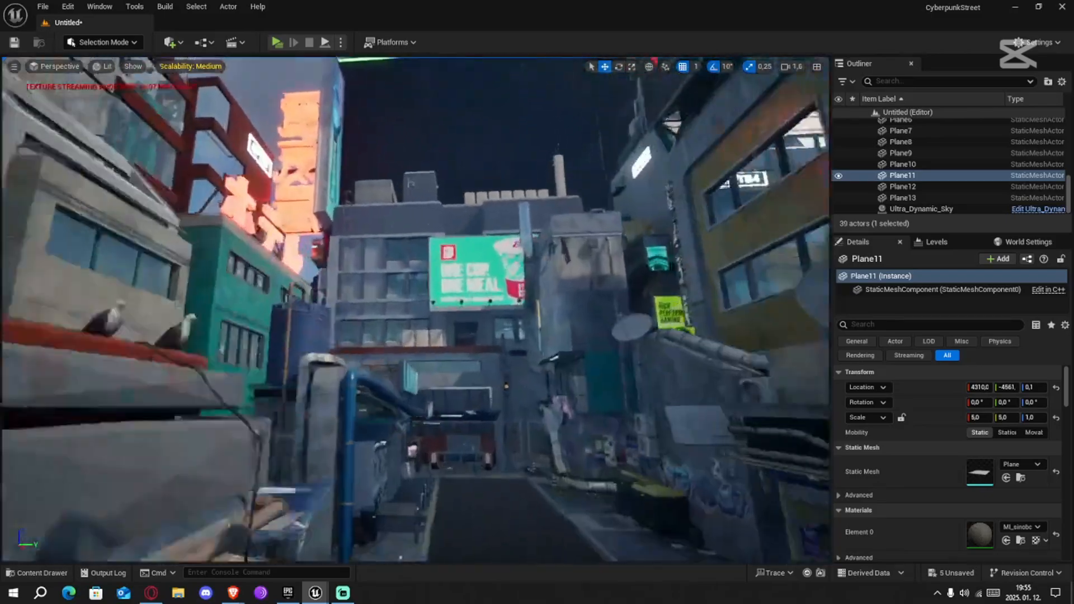
pyautogui.press('w')
pyautogui.moveTo(416, 310); pyautogui.dragTo(428, 341, button='right')
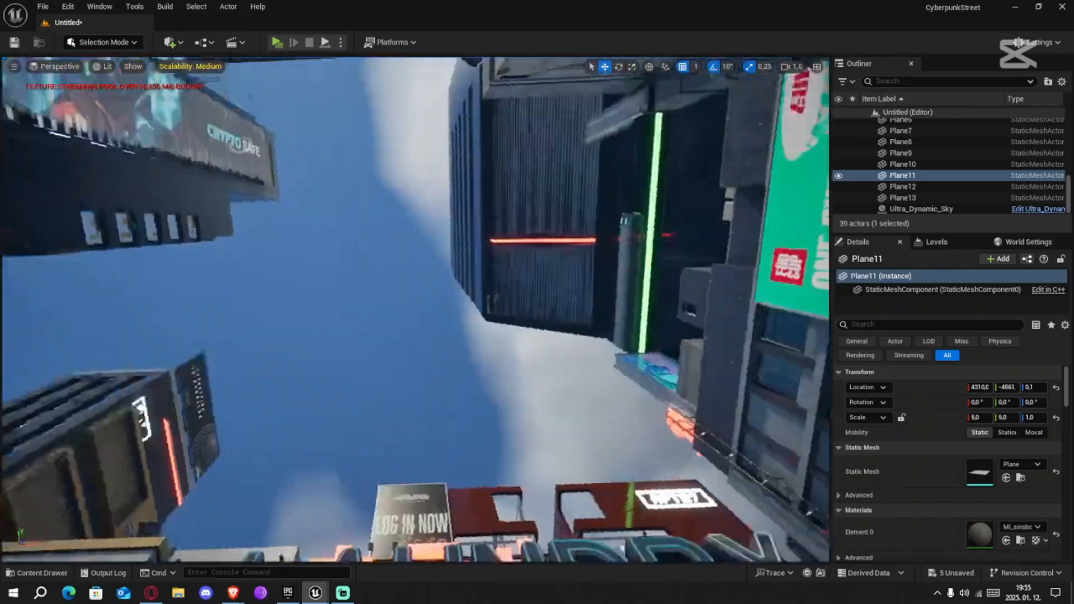
pyautogui.moveTo(414, 310); pyautogui.dragTo(414, 352, button='right')
pyautogui.press('w')
pyautogui.moveTo(482, 240); pyautogui.dragTo(487, 101, button='right')
pyautogui.moveTo(490, 285); pyautogui.dragTo(485, 381, button='right')
# Delete the Ultra_Dynamic_Sky actor from the level
pyautogui.click(489, 271)
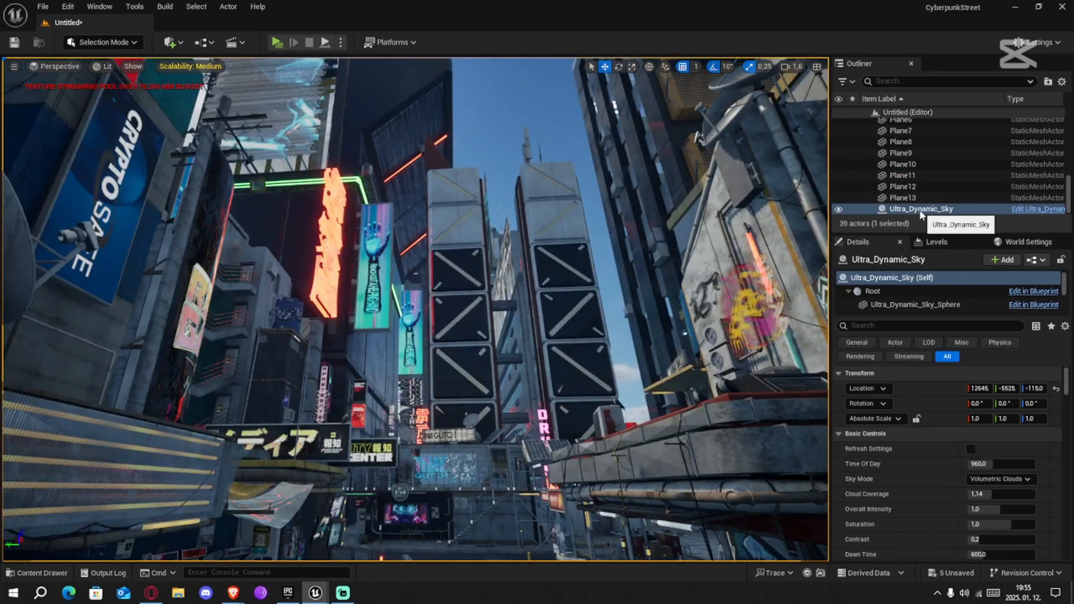
pyautogui.press('Delete')
pyautogui.moveTo(578, 281); pyautogui.dragTo(472, 217, button='right')
# Add a Post Process Volume to the level and lower it to about Z -615
pyautogui.click(169, 42)
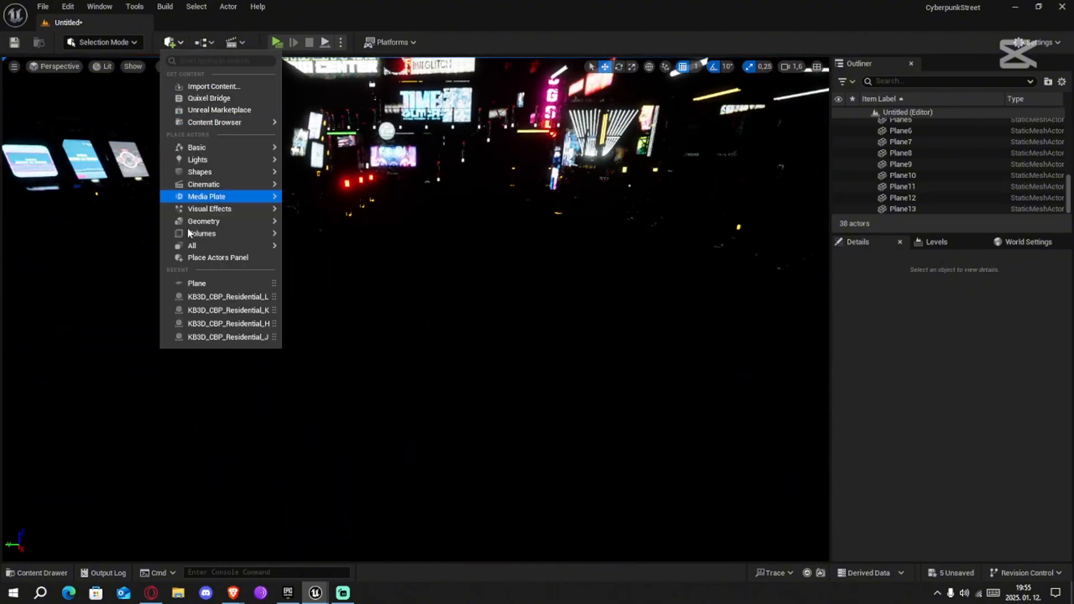
pyautogui.moveTo(207, 235)
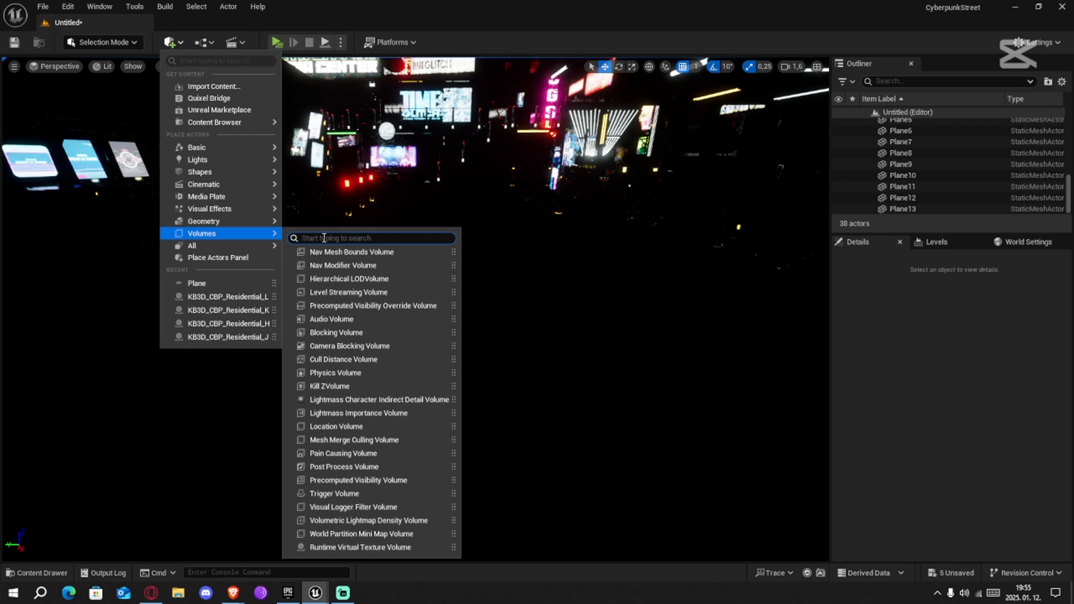
pyautogui.write('post')
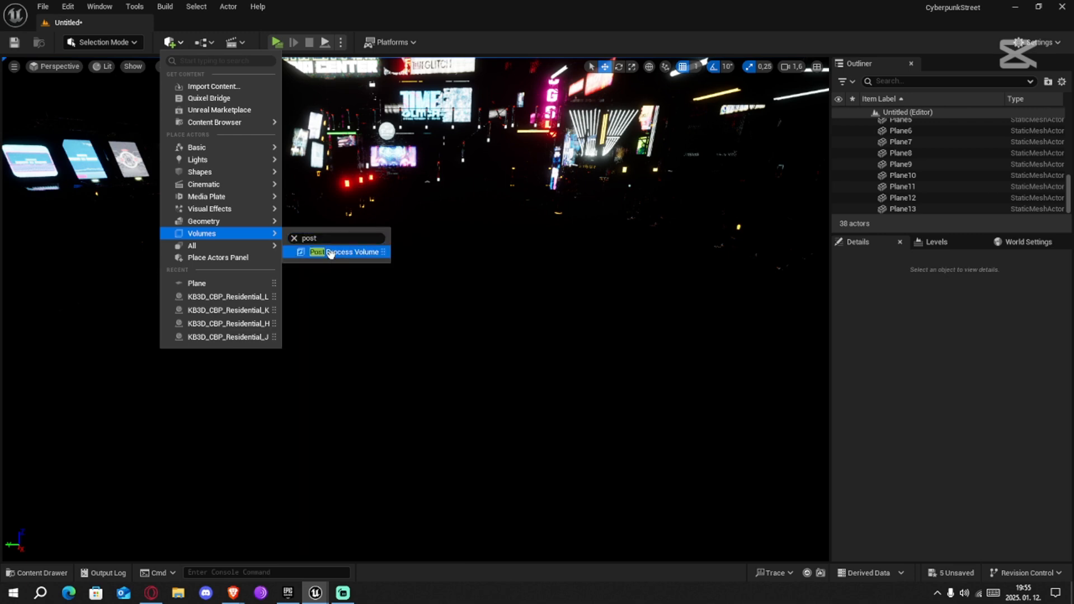
pyautogui.moveTo(380, 291); pyautogui.dragTo(417, 299)
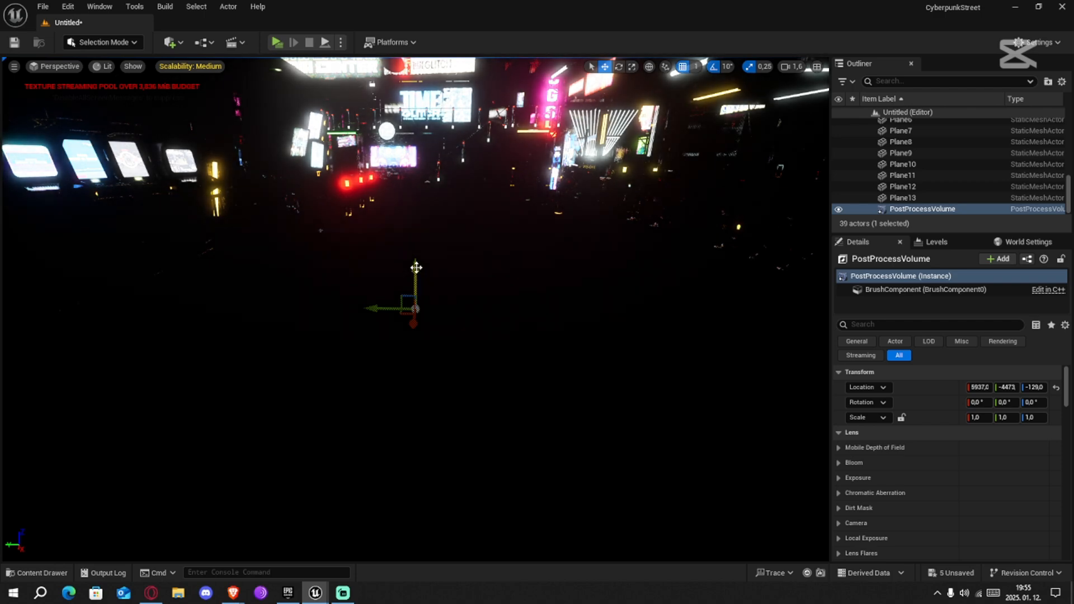
pyautogui.moveTo(416, 283); pyautogui.dragTo(416, 475)
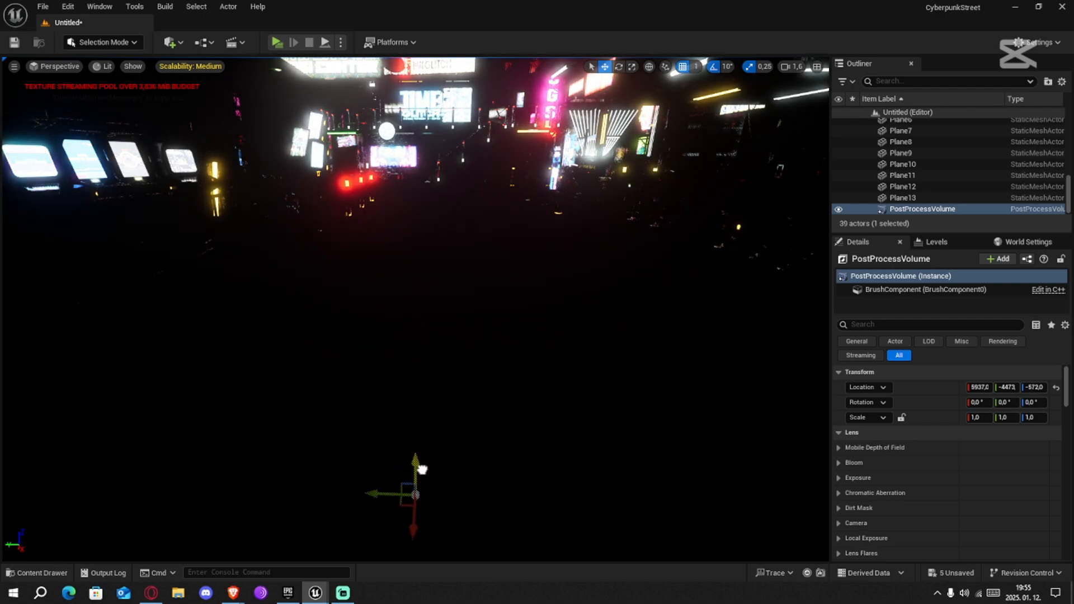
# Enable Infinite Extent (Unbound) for the Post Process Volume
pyautogui.click(882, 325)
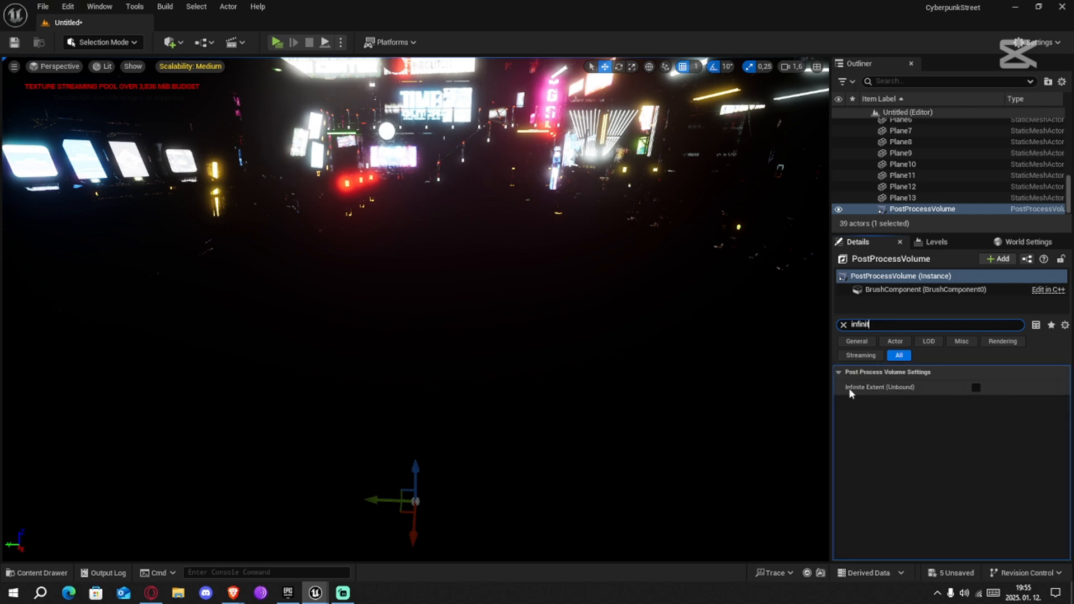
pyautogui.click(977, 388)
pyautogui.click(843, 325)
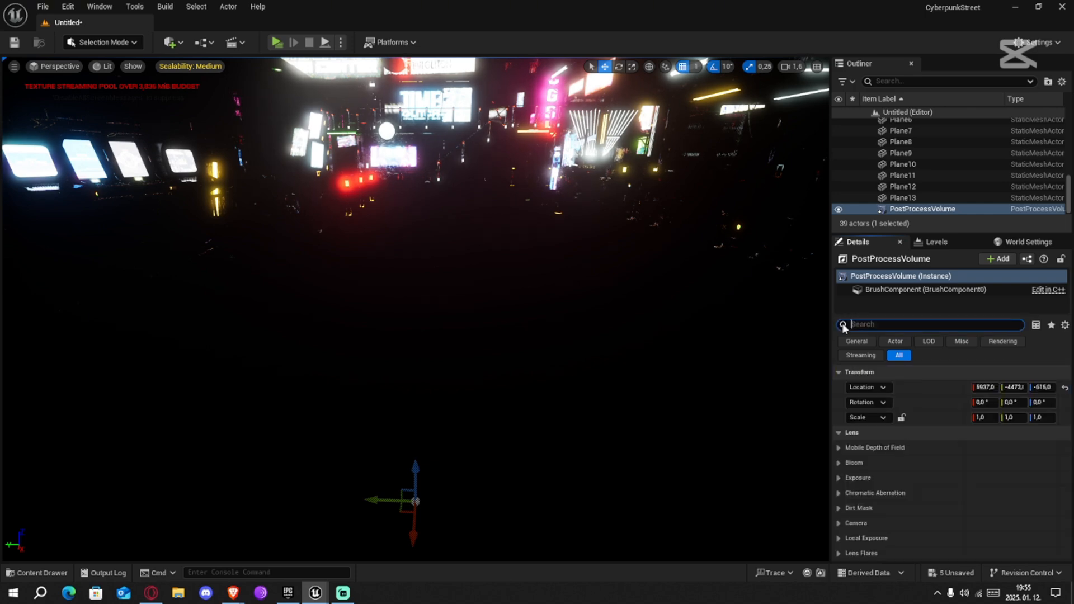
# Add a Directional Light and a Sky Light to the level
pyautogui.click(171, 43)
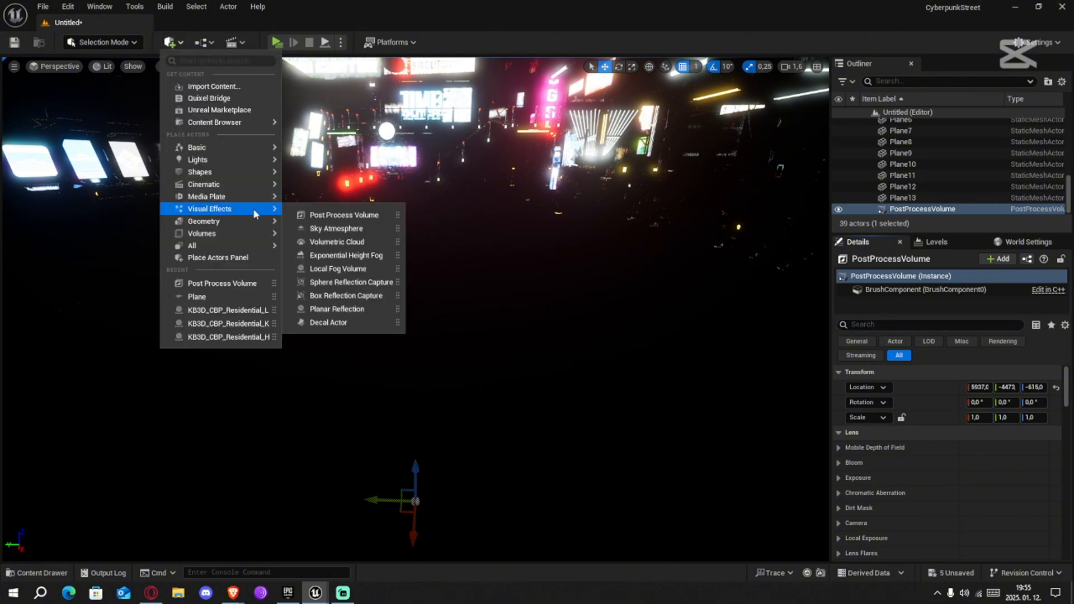
pyautogui.moveTo(205, 161)
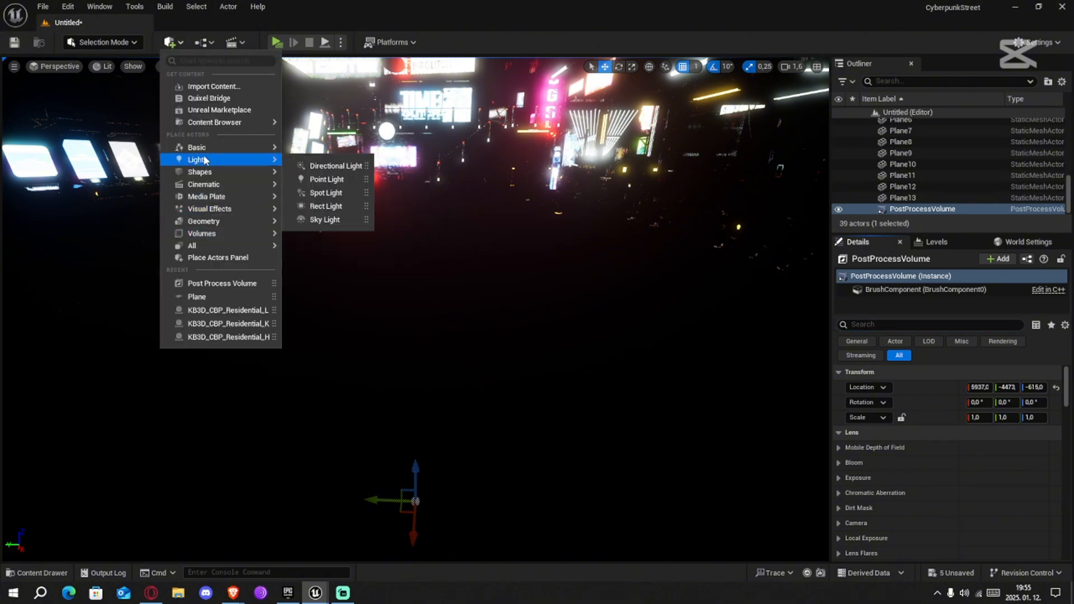
pyautogui.click(315, 165)
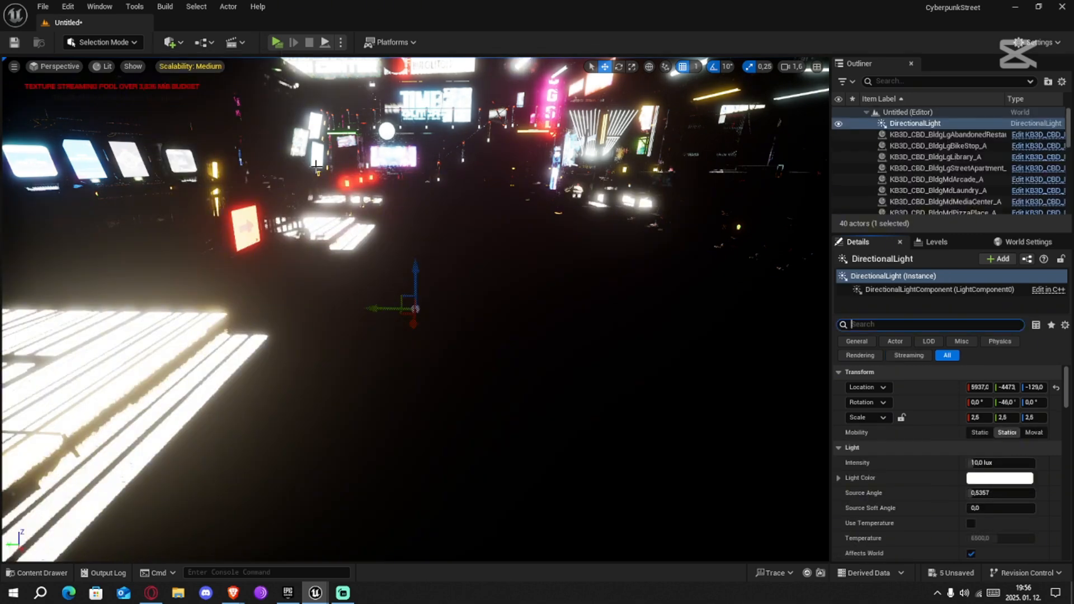
pyautogui.click(171, 42)
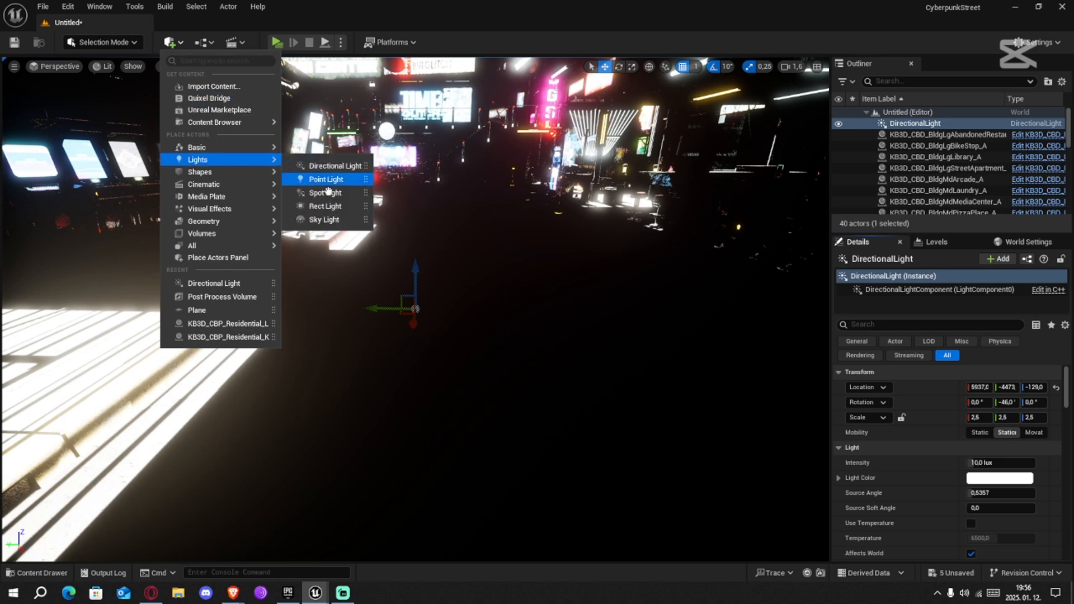
pyautogui.click(325, 220)
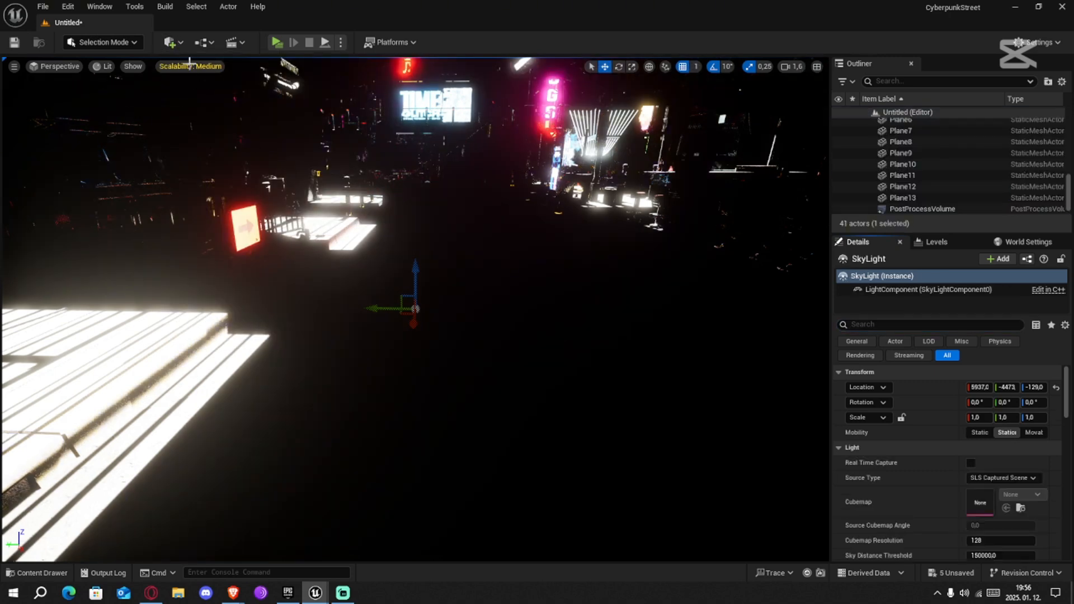
# Add a Sky Atmosphere actor to the level
pyautogui.click(178, 45)
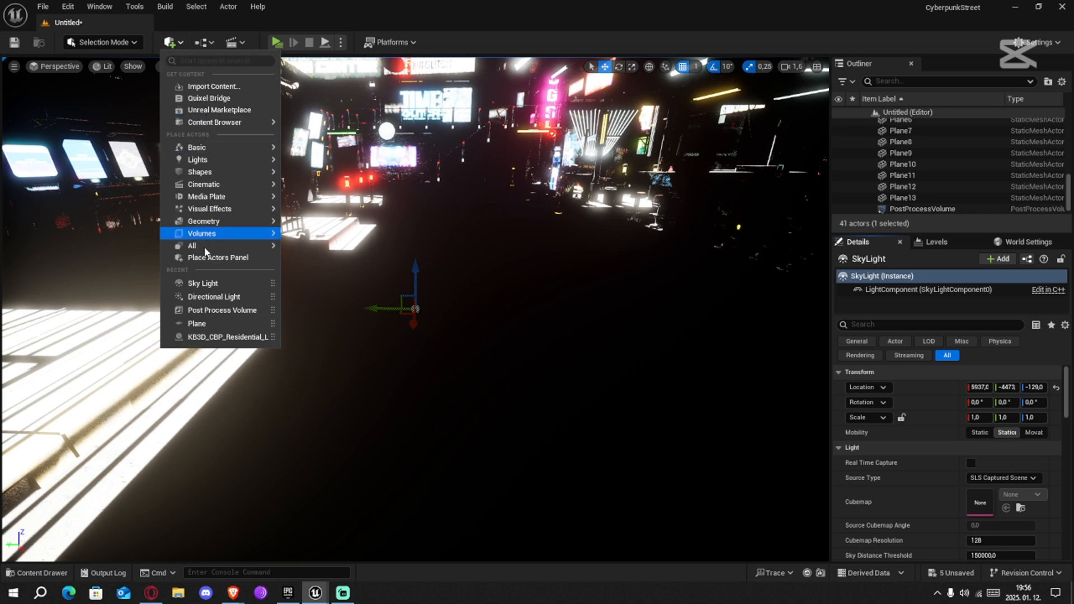
pyautogui.click(203, 61)
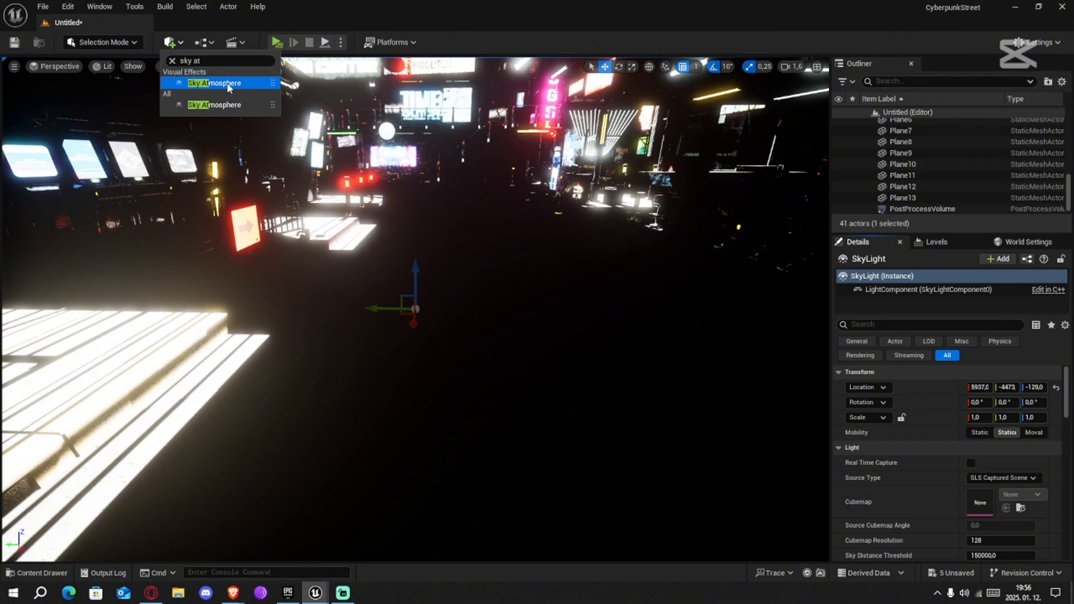
pyautogui.click(227, 82)
# Add an Exponential Height Fog actor to the level
pyautogui.click(173, 44)
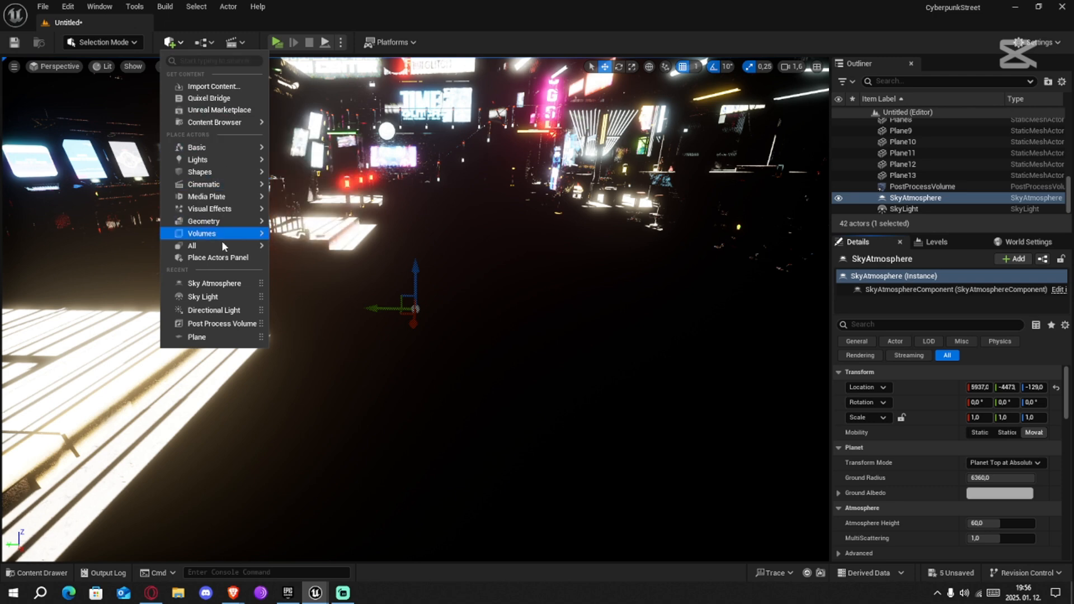
pyautogui.moveTo(220, 234)
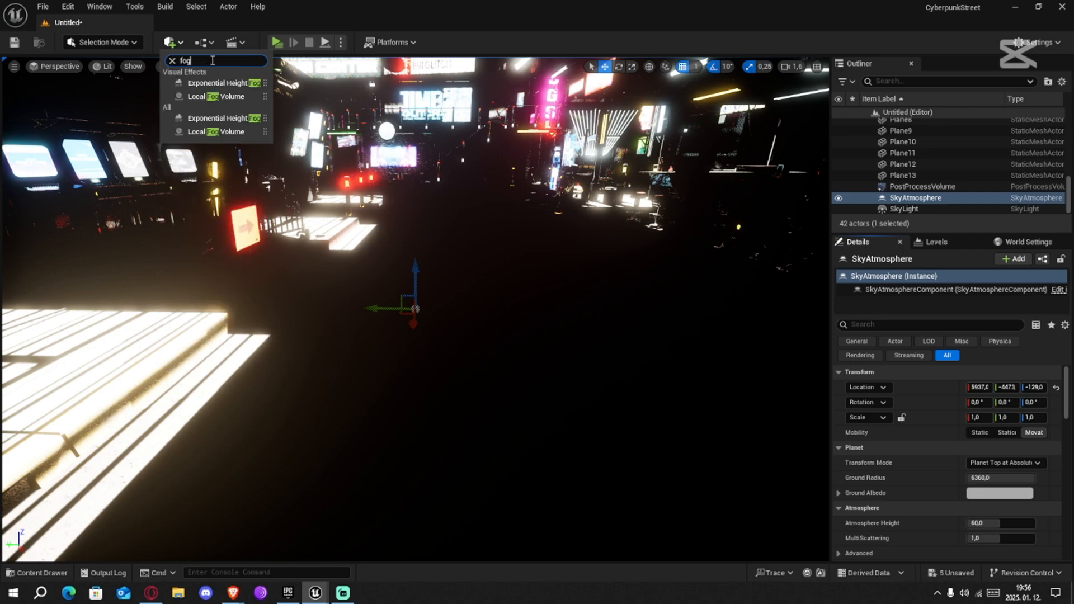
pyautogui.click(194, 82)
pyautogui.moveTo(509, 331)
pyautogui.mouseDown(button='right')
pyautogui.moveTo(495, 140)
pyautogui.moveTo(518, 309)
pyautogui.moveTo(510, 334)
pyautogui.mouseUp(button='right')
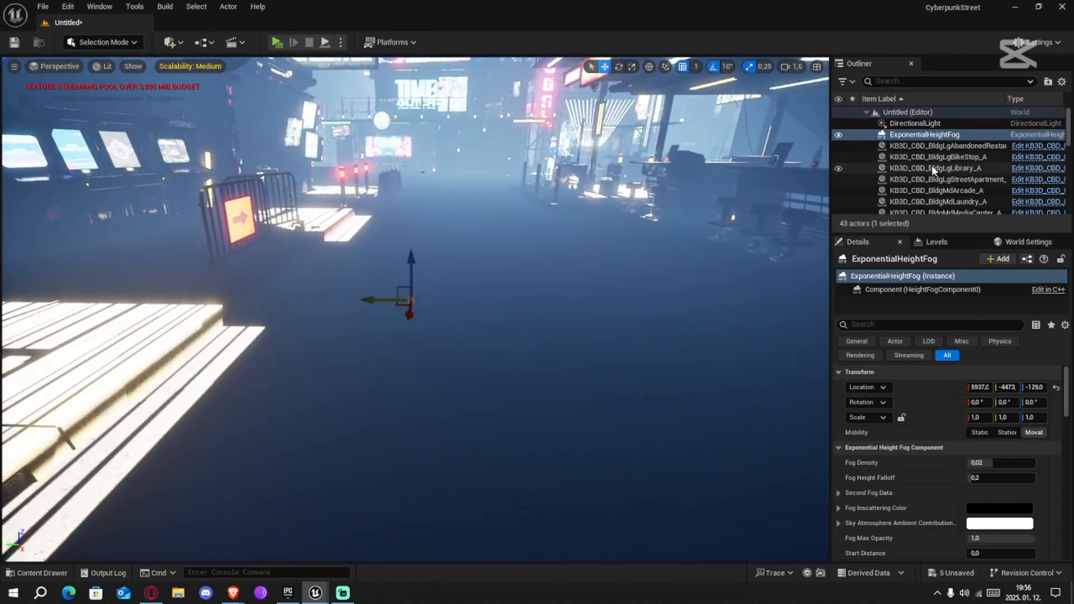
# Group all the district and residential building actors into a new Outliner folder named Buildings and collapse it
pyautogui.click(915, 123)
pyautogui.press('Down')
pyautogui.press('Down')
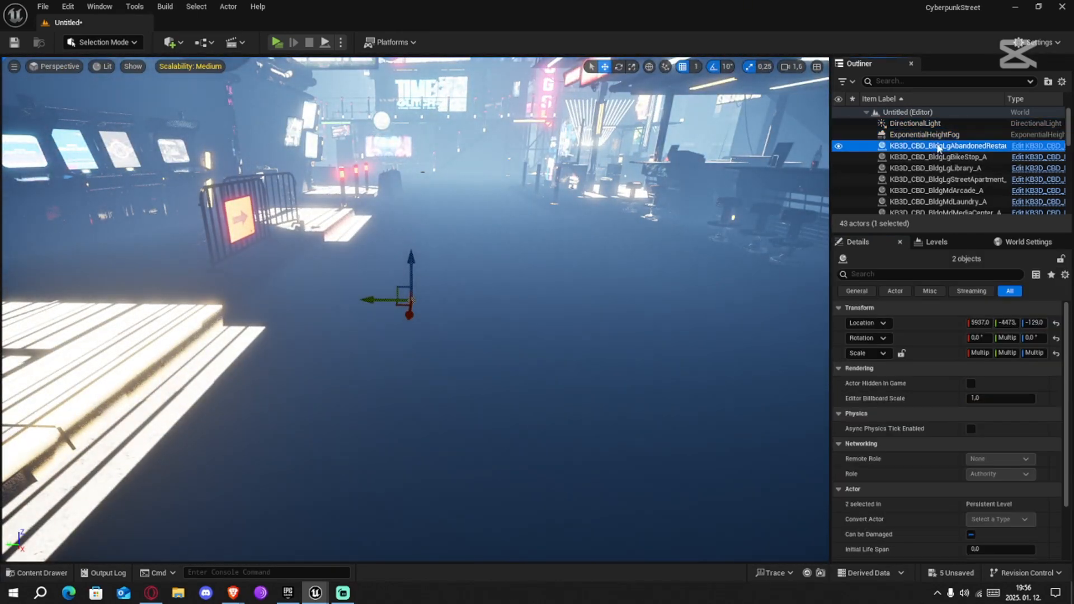
pyautogui.scroll(-8, 950, 162)
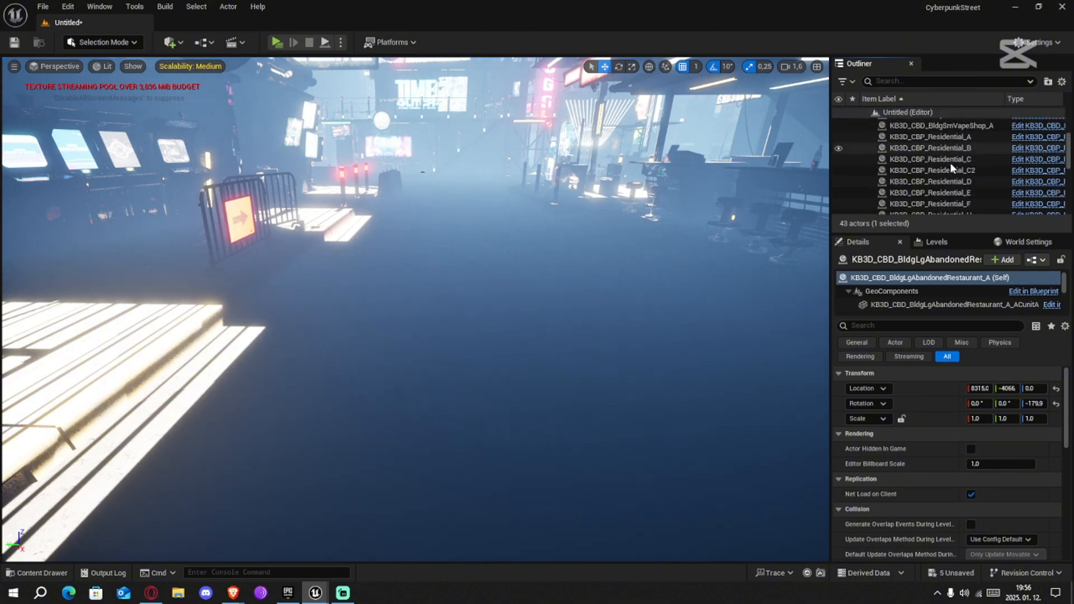
pyautogui.keyDown('shift'); pyautogui.click(940, 183); pyautogui.keyUp('shift')
pyautogui.scroll(8, 934, 186)
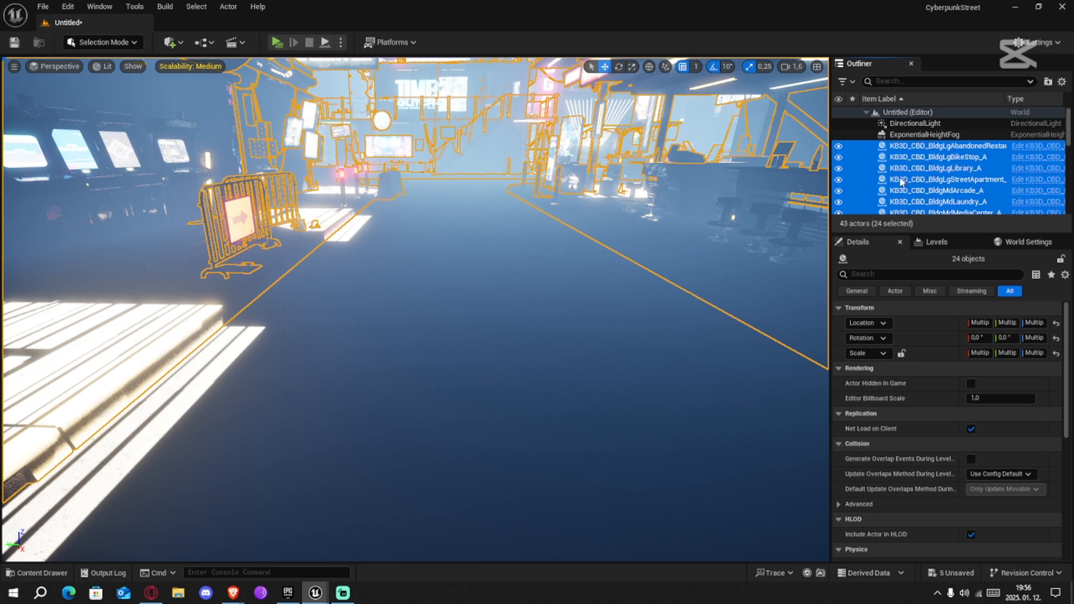
pyautogui.rightClick(902, 180)
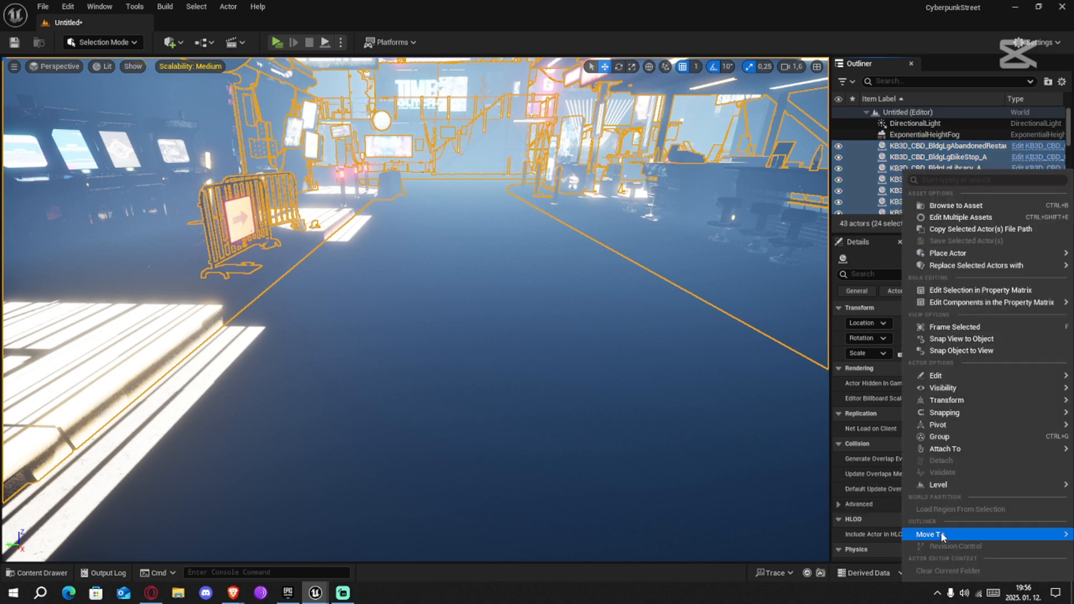
pyautogui.moveTo(943, 536)
pyautogui.click(846, 530)
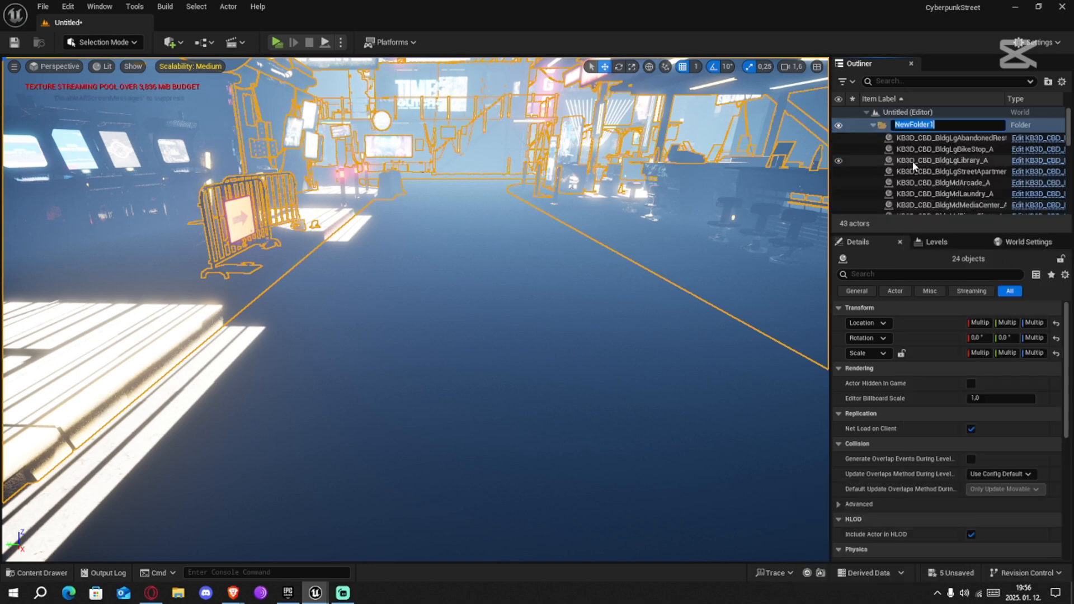
pyautogui.press('BackSpace')
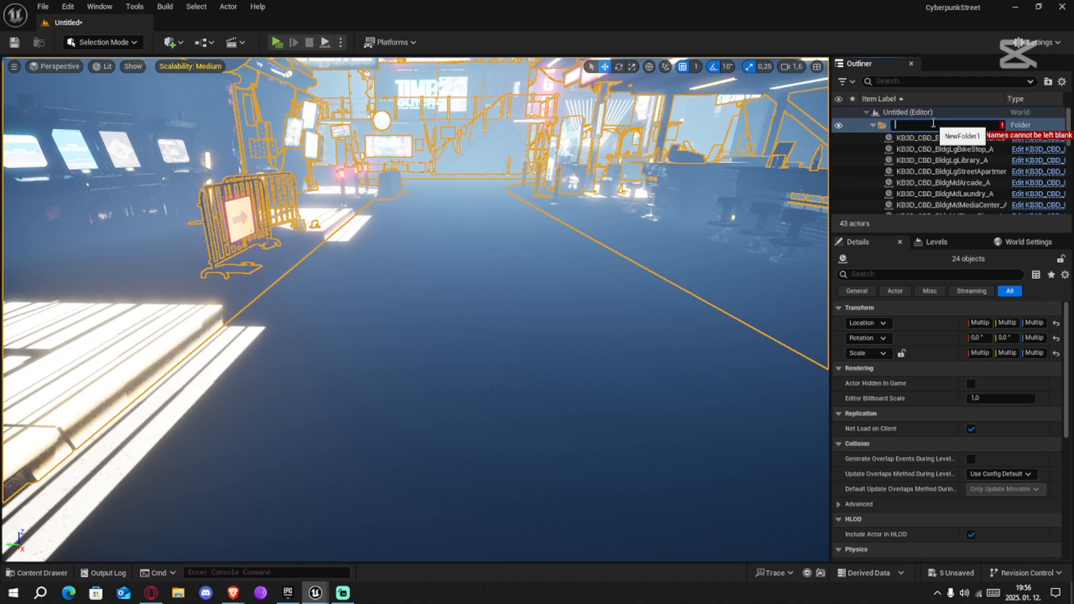
pyautogui.write('Buildings')
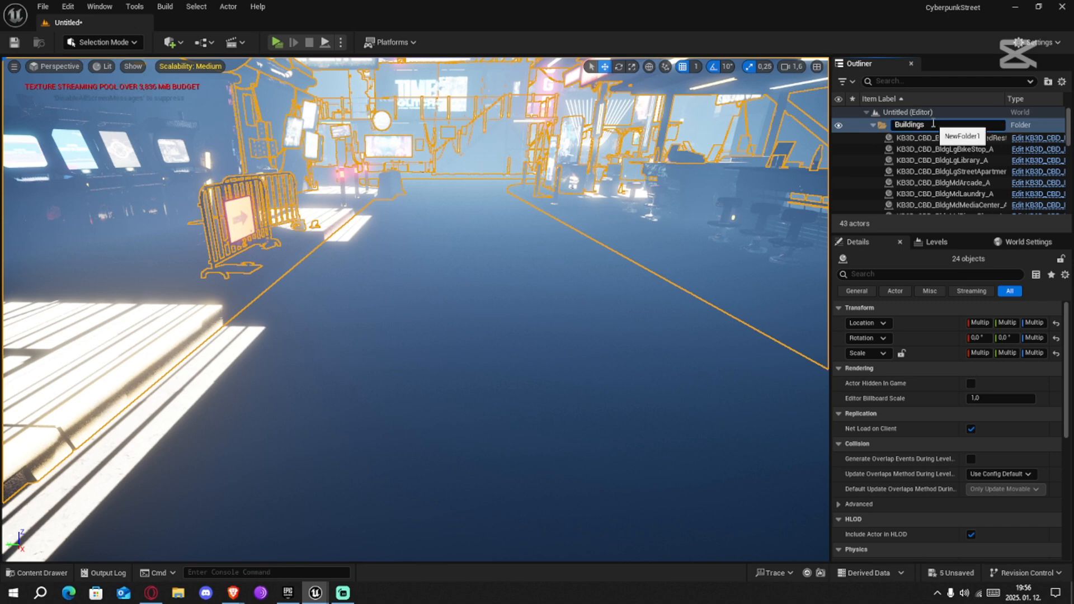
pyautogui.press('Return')
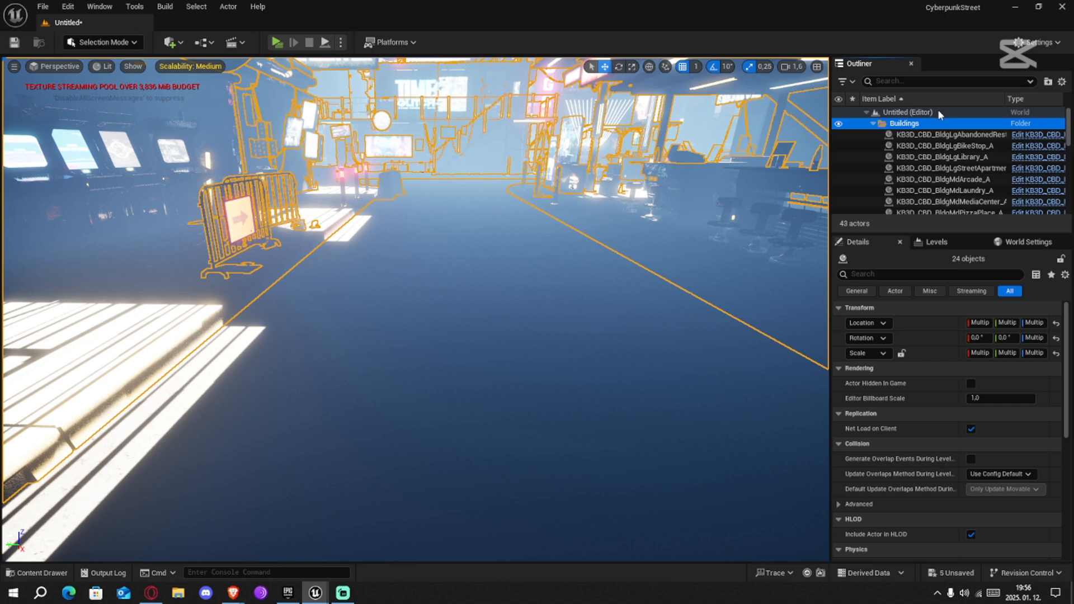
pyautogui.click(874, 124)
# Move the Directional Light, Exponential Height Fog, Post Process Volume, Sky Atmosphere and Sky Light into a new folder named Lighting and collapse it
pyautogui.click(914, 135)
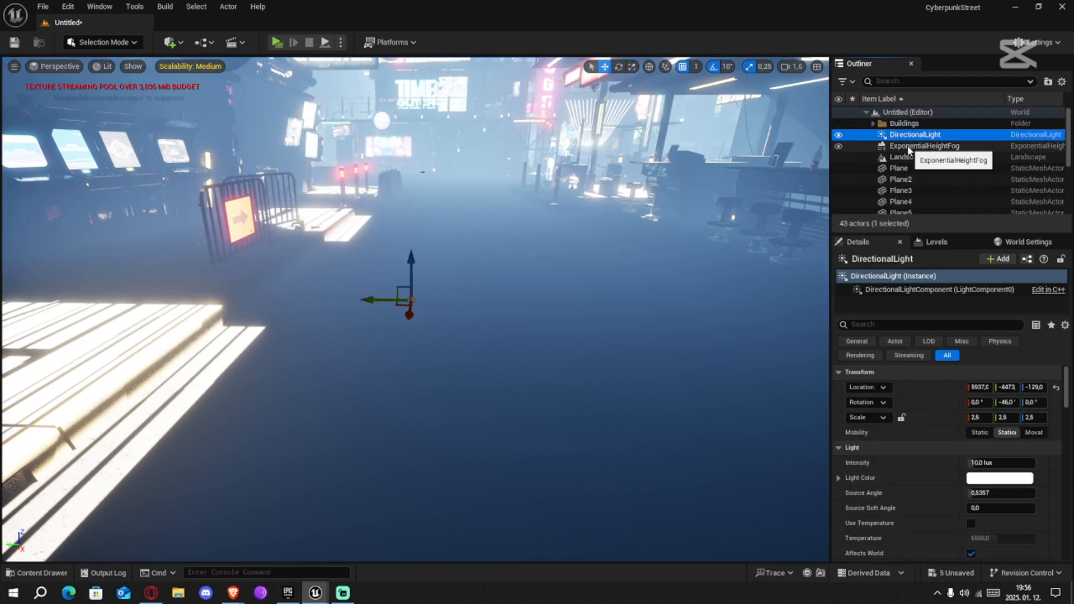
pyautogui.keyDown('ctrl'); pyautogui.click(912, 147); pyautogui.keyUp('ctrl')
pyautogui.scroll(-5, 940, 189)
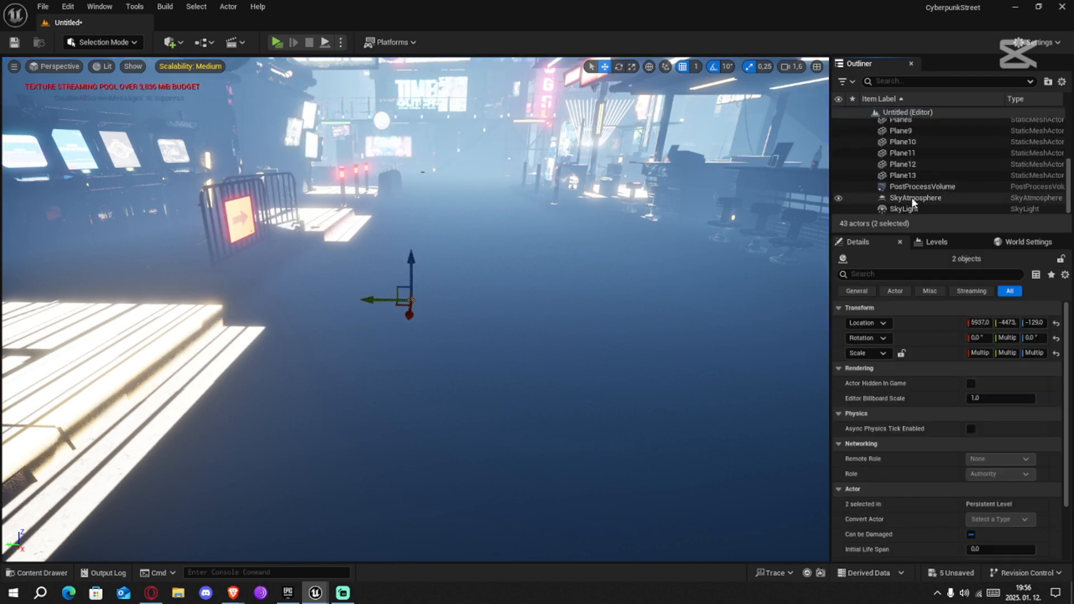
pyautogui.keyDown('ctrl'); pyautogui.click(911, 197); pyautogui.keyUp('ctrl')
pyautogui.keyDown('ctrl'); pyautogui.click(904, 208); pyautogui.keyUp('ctrl')
pyautogui.keyDown('ctrl'); pyautogui.click(917, 186); pyautogui.keyUp('ctrl')
pyautogui.rightClick(901, 200)
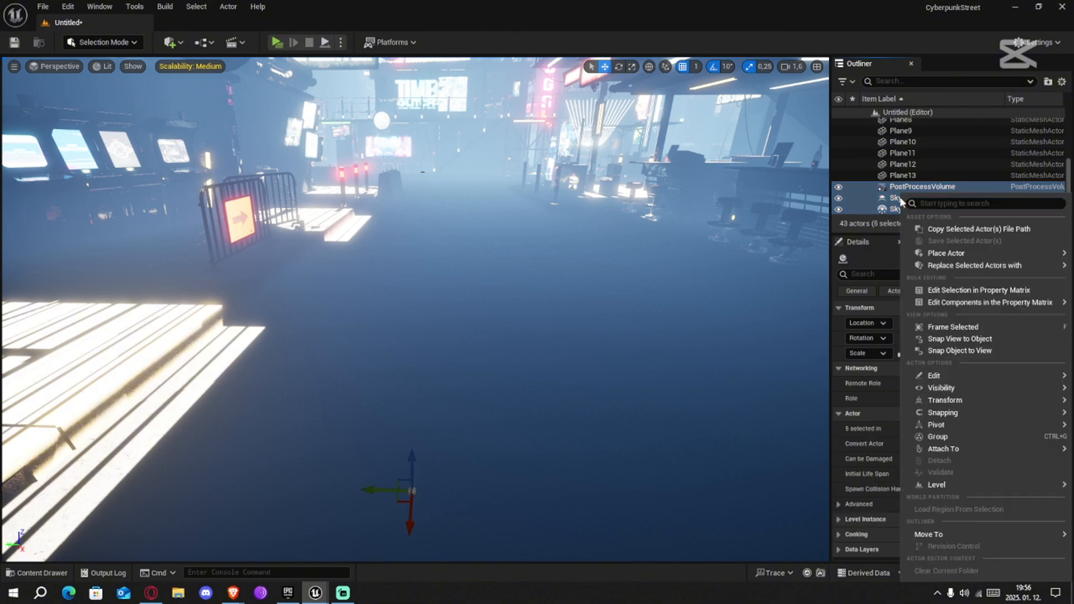
pyautogui.moveTo(927, 536)
pyautogui.click(855, 529)
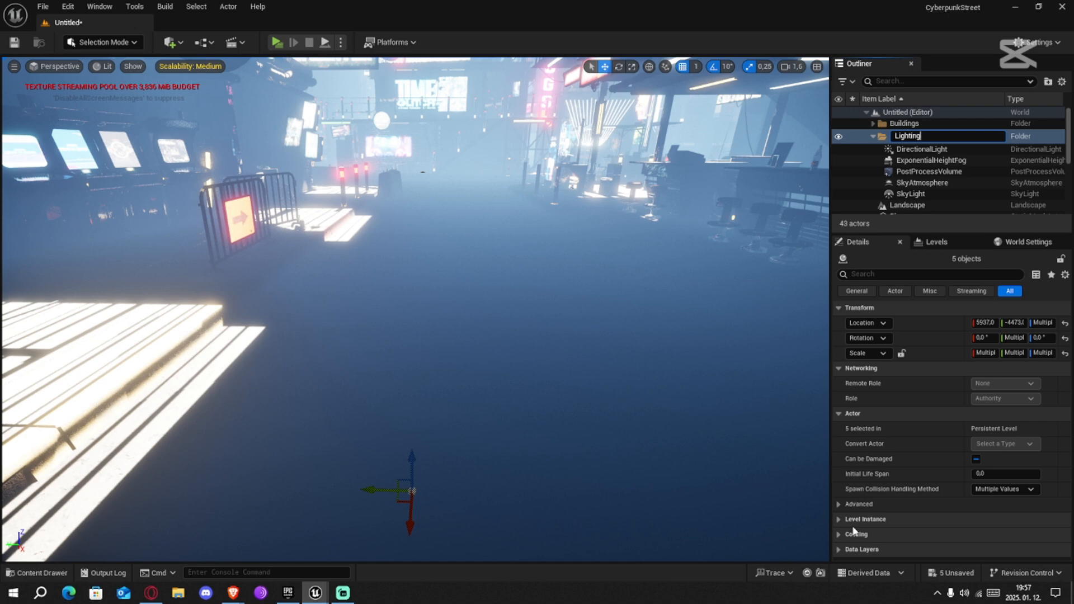
pyautogui.press('Return')
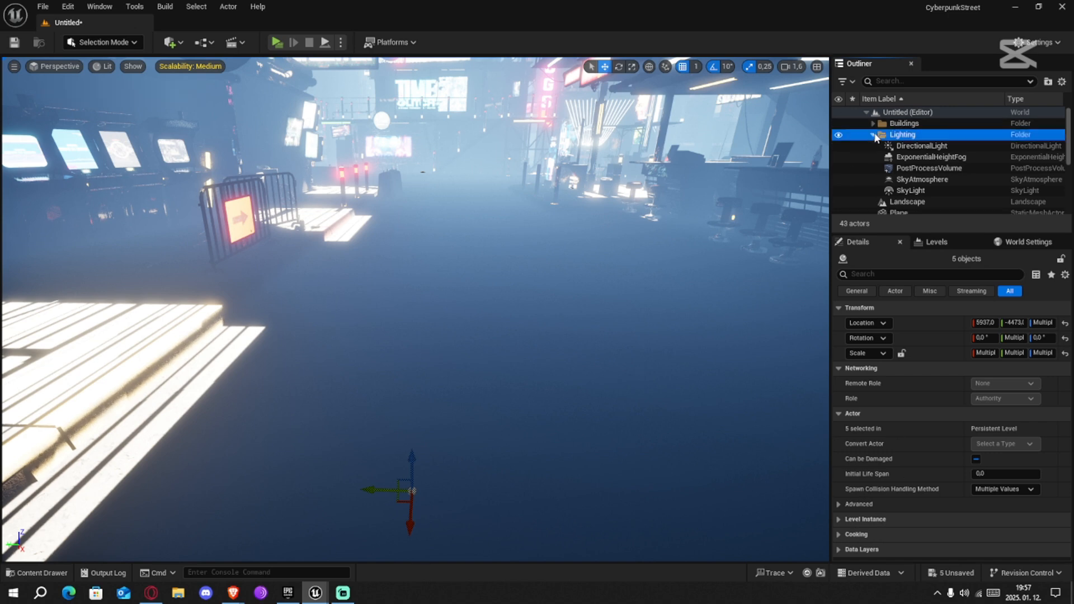
pyautogui.click(873, 135)
# Move all the road planes, Plane through Plane13, into a new Outliner folder named Road
pyautogui.click(907, 146)
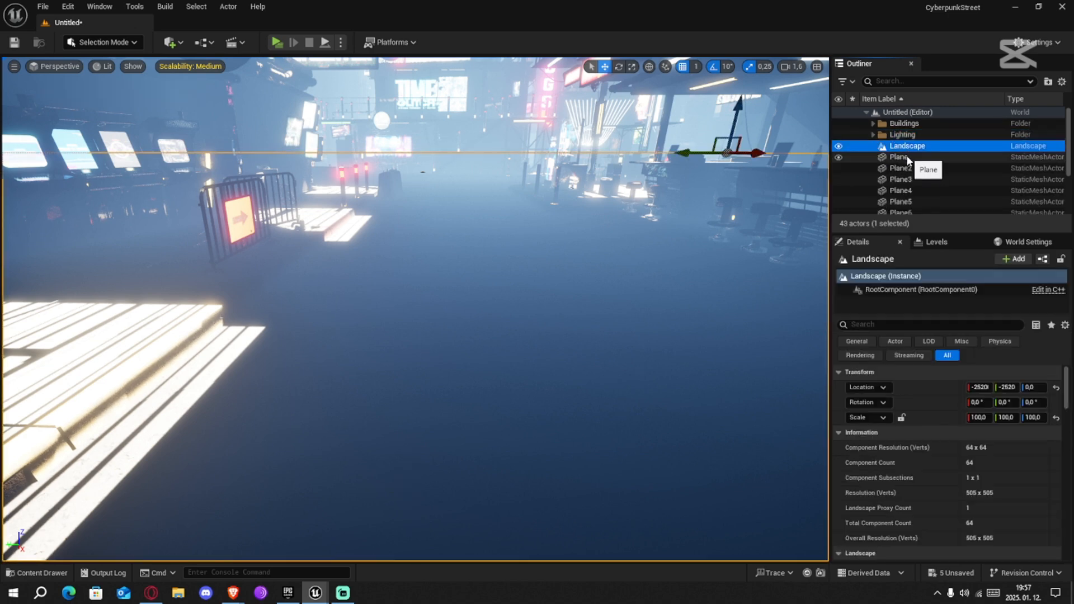
pyautogui.click(912, 157)
pyautogui.scroll(-3, 929, 169)
pyautogui.keyDown('shift'); pyautogui.click(929, 209); pyautogui.keyUp('shift')
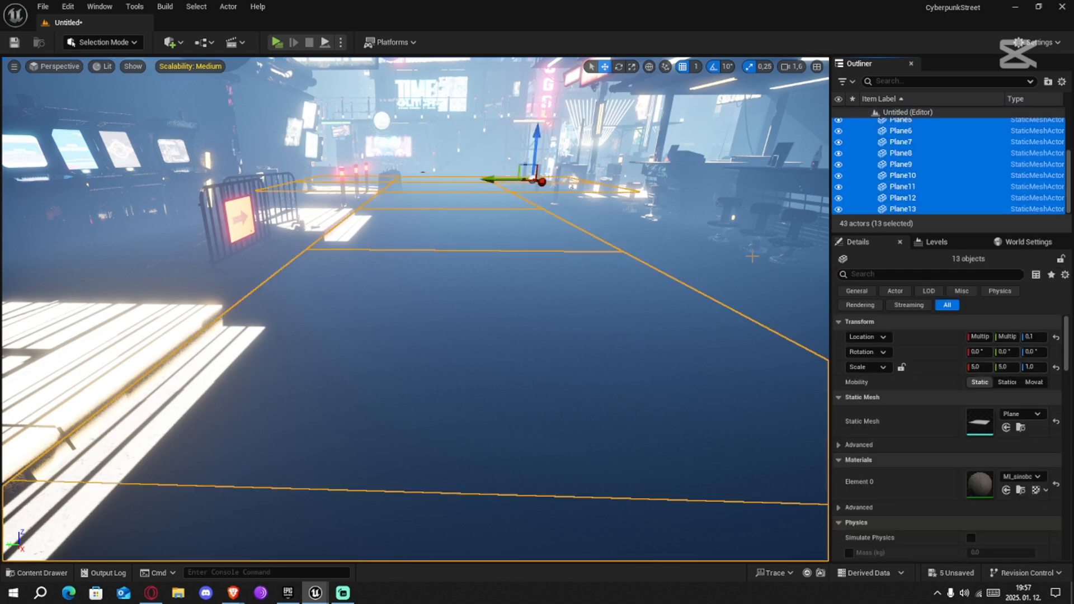
pyautogui.rightClick(899, 190)
pyautogui.moveTo(918, 538)
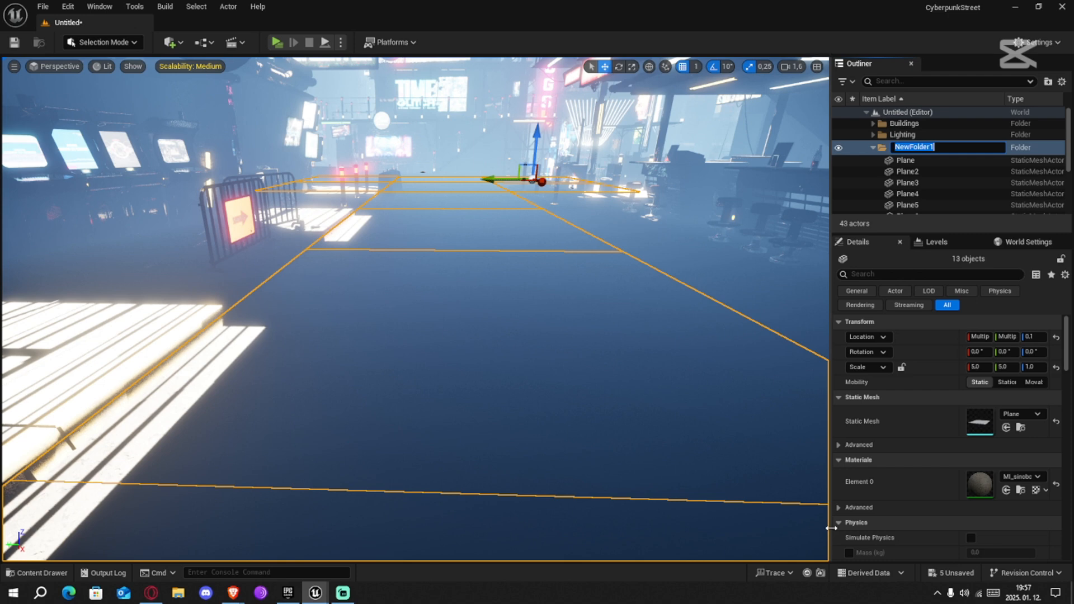
pyautogui.write('ű')
pyautogui.press('Return')
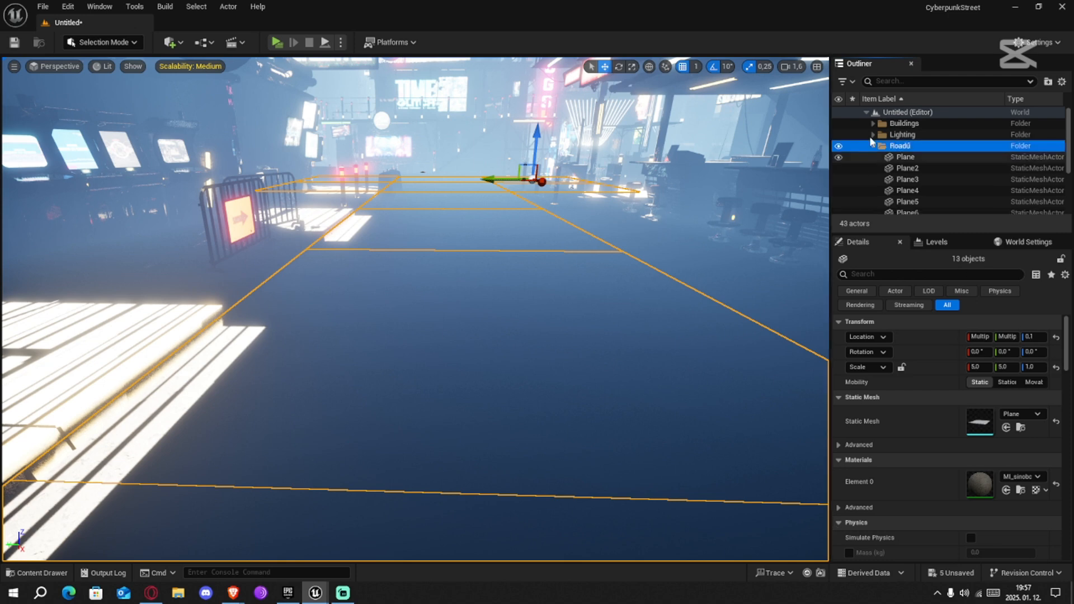
pyautogui.rightClick(905, 147)
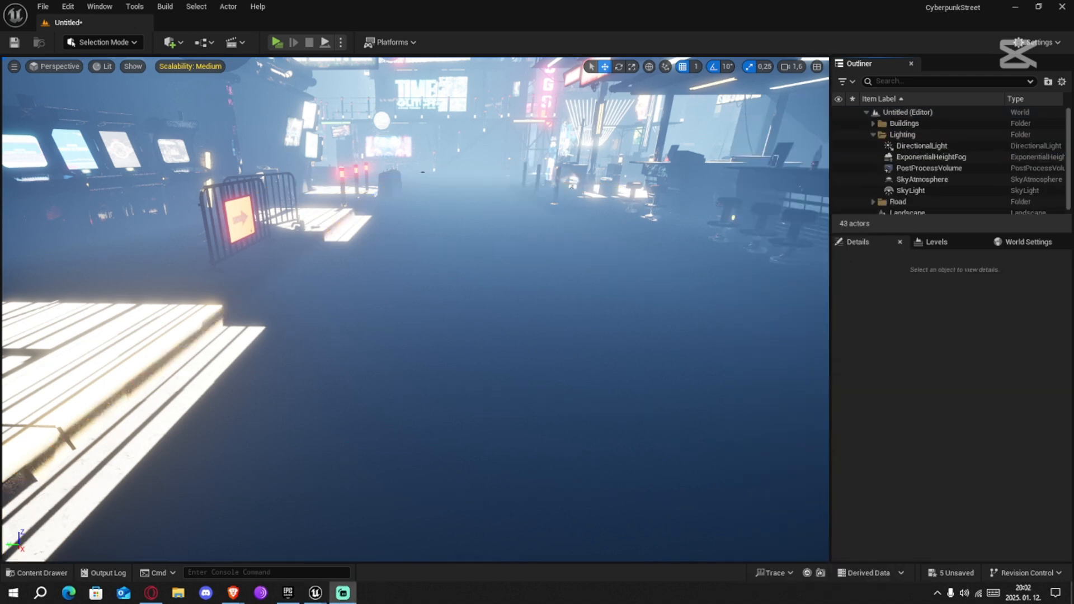
pyautogui.click(720, 41)
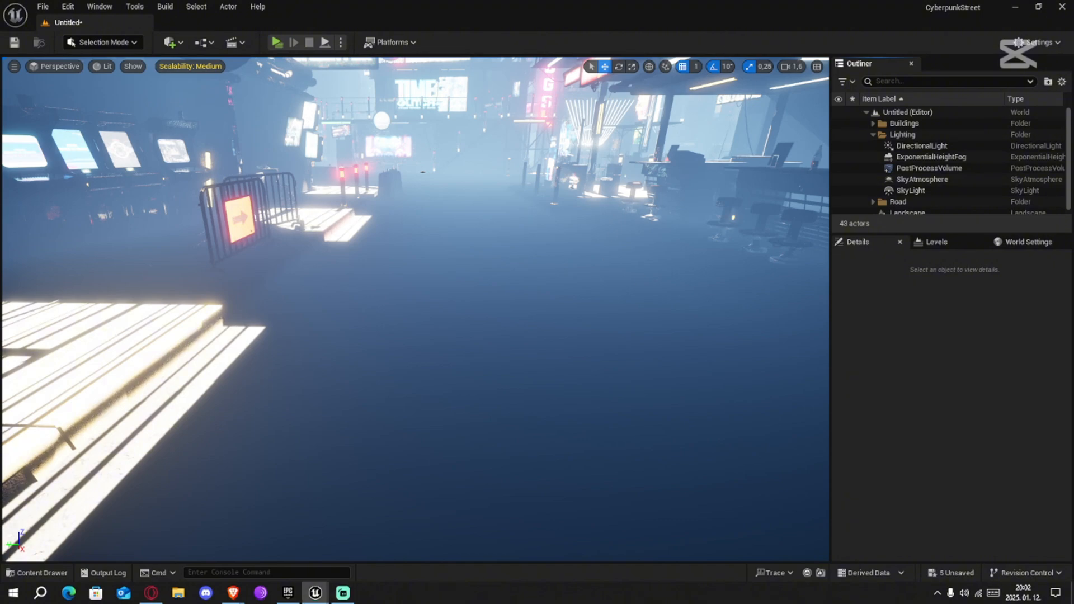
pyautogui.scroll(-5, 503, 307)
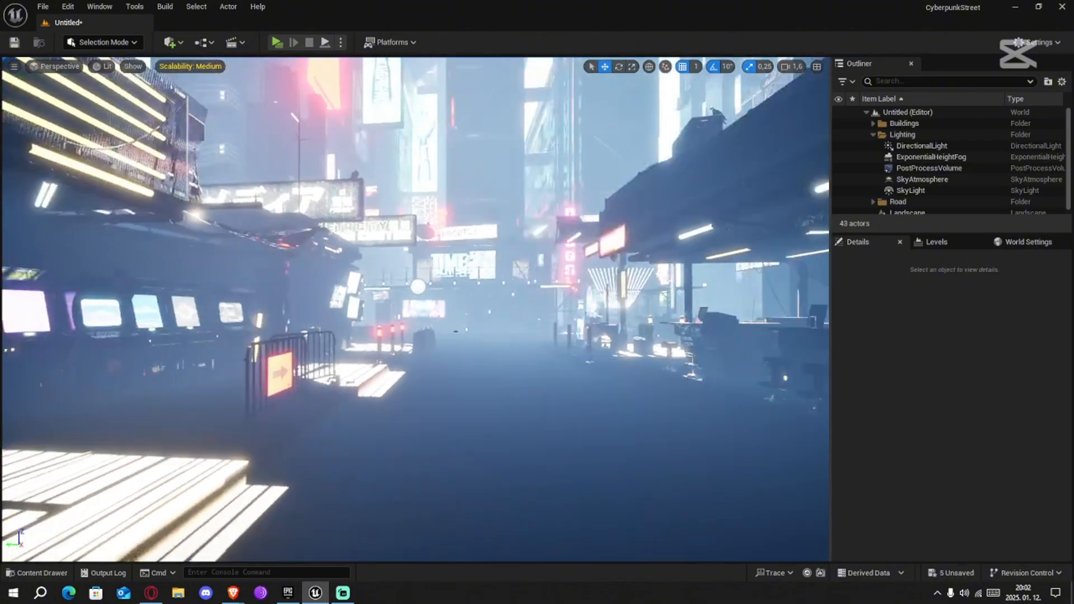
pyautogui.click(922, 146)
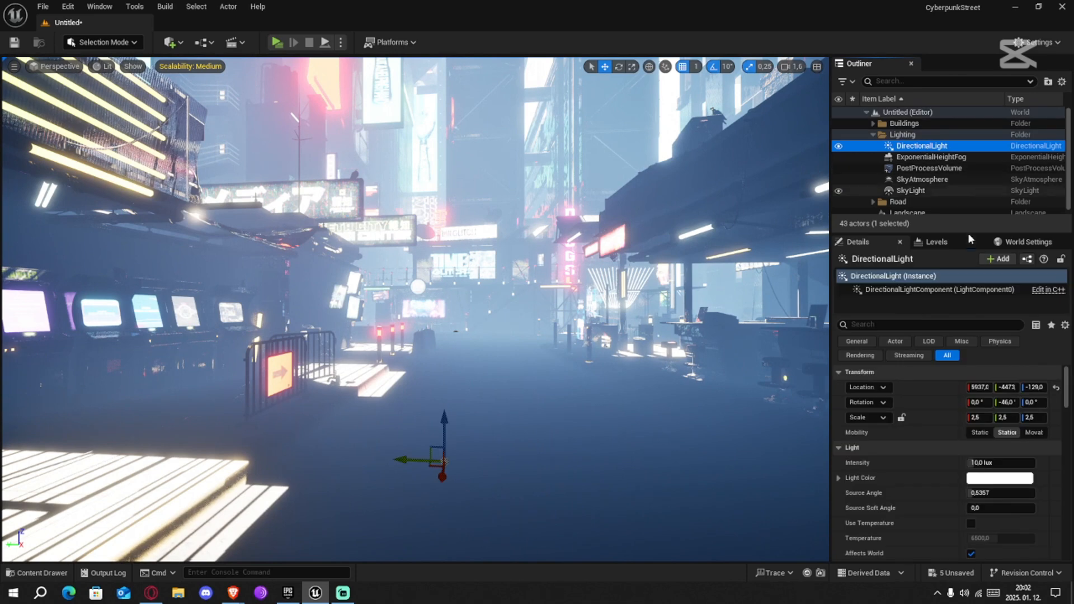
pyautogui.scroll(-10, 907, 484)
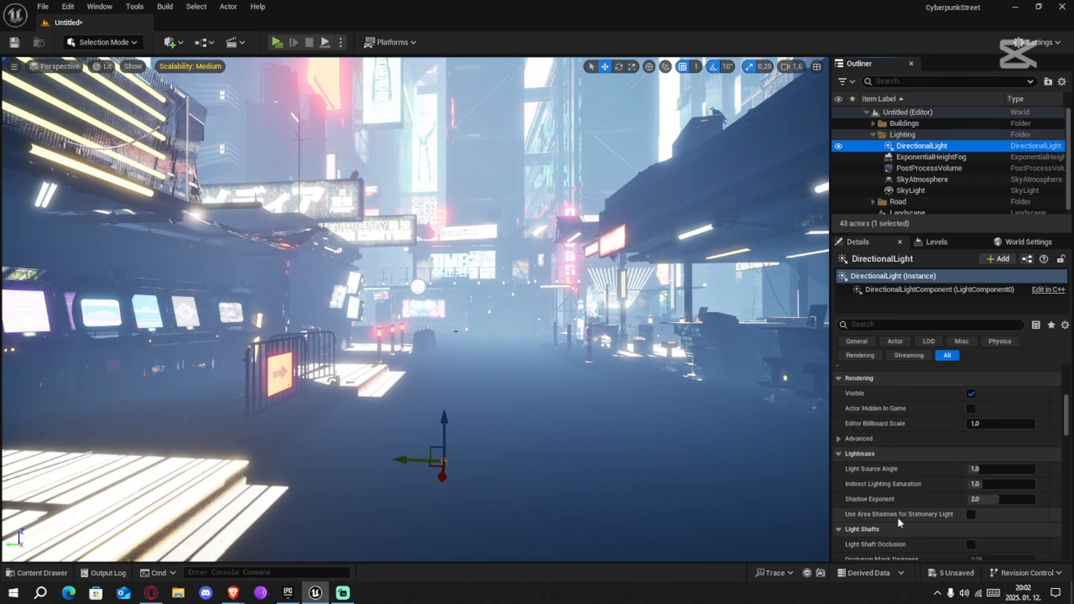
pyautogui.scroll(-2, 897, 517)
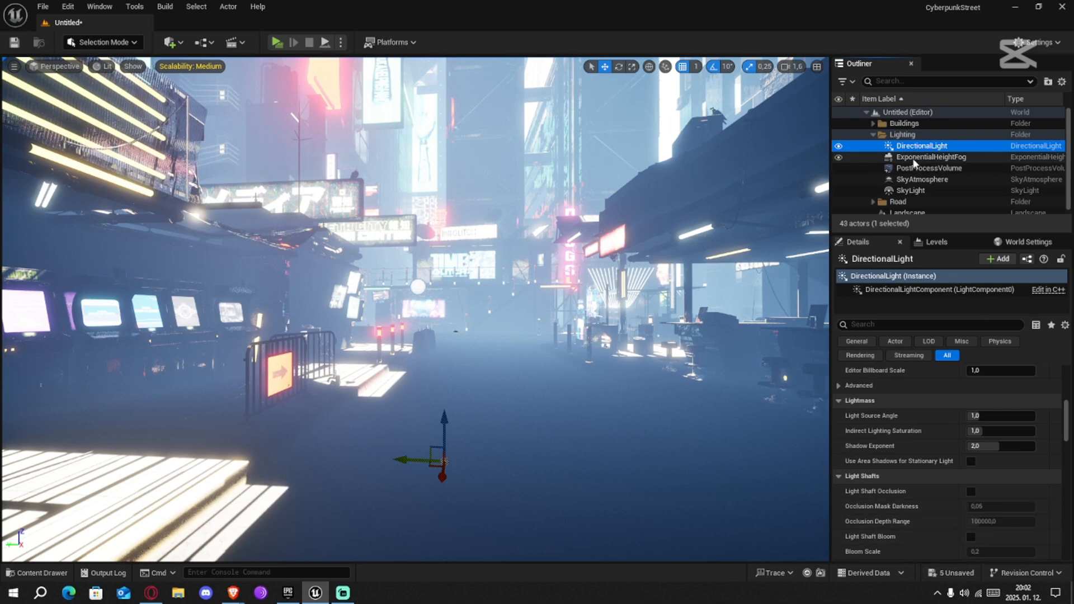
# Enable Volumetric Fog for the Exponential Height Fog
pyautogui.click(931, 157)
pyautogui.click(971, 461)
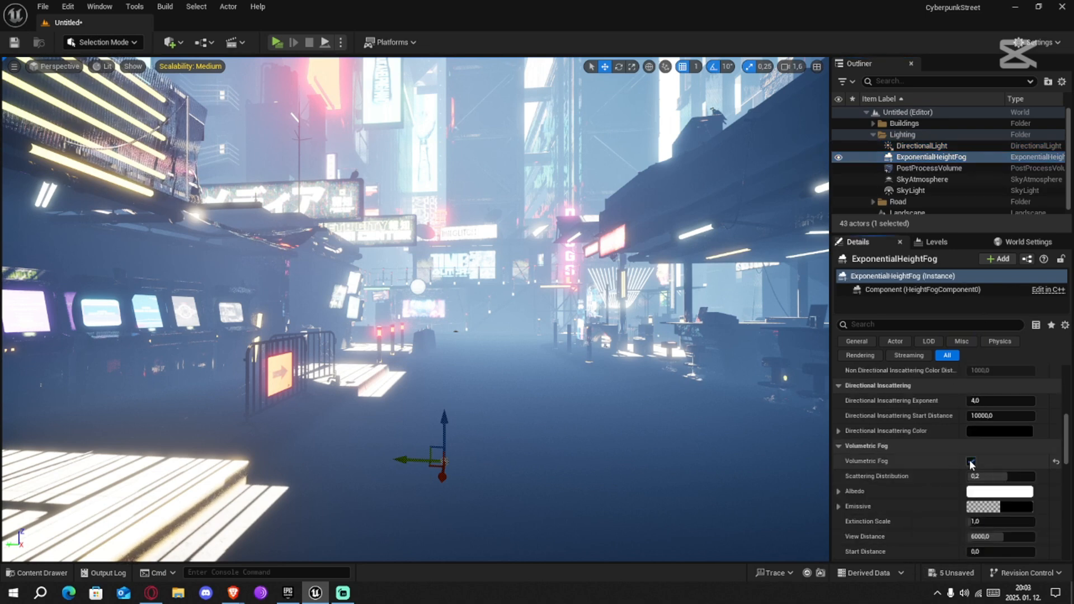
pyautogui.scroll(-5, 895, 458)
pyautogui.scroll(10, 912, 481)
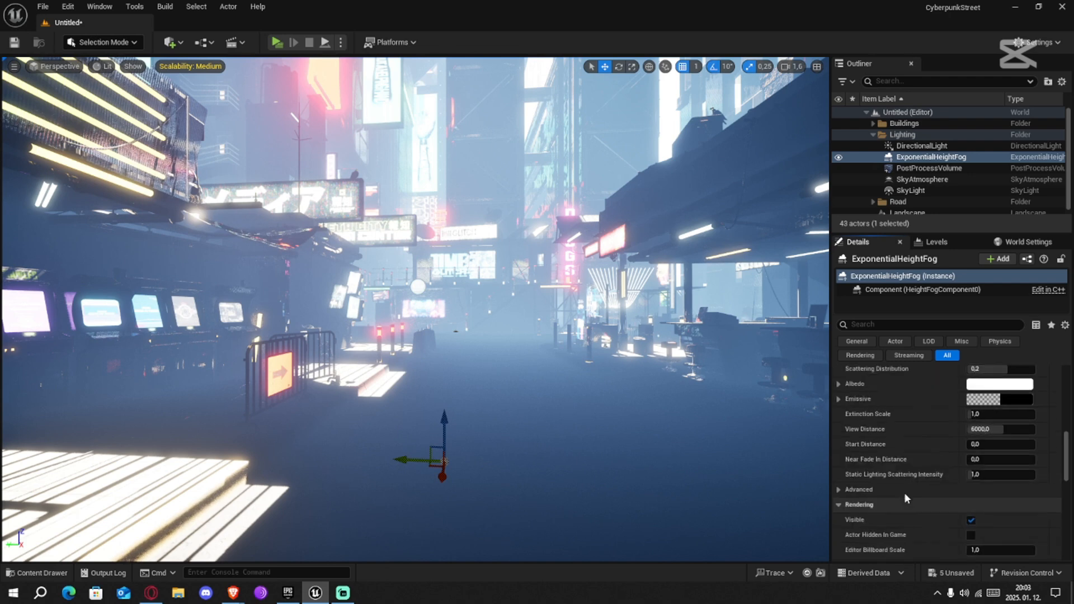
pyautogui.scroll(5, 905, 495)
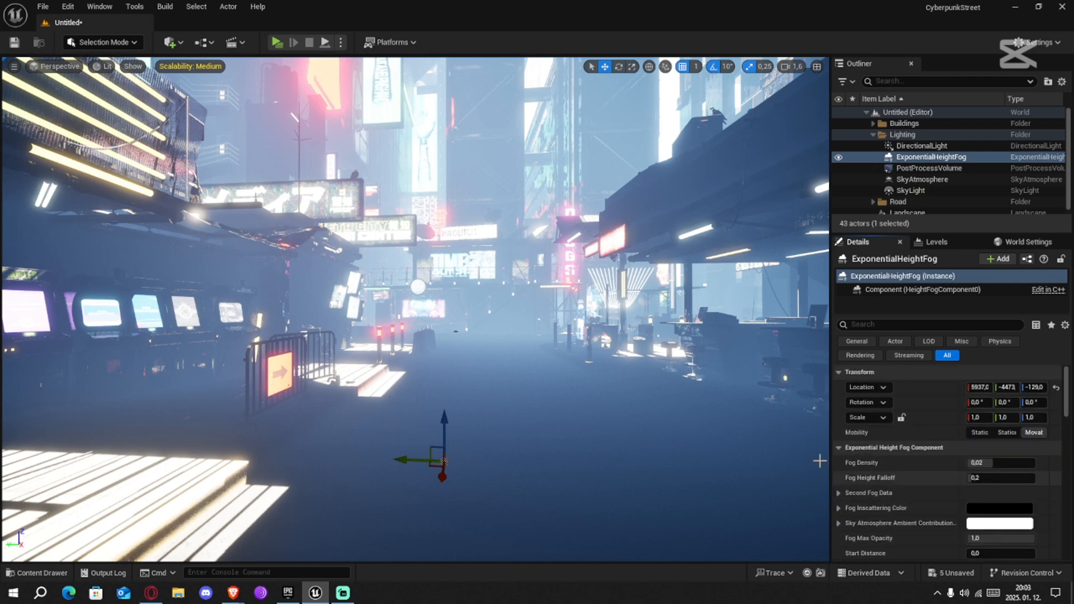
pyautogui.click(921, 179)
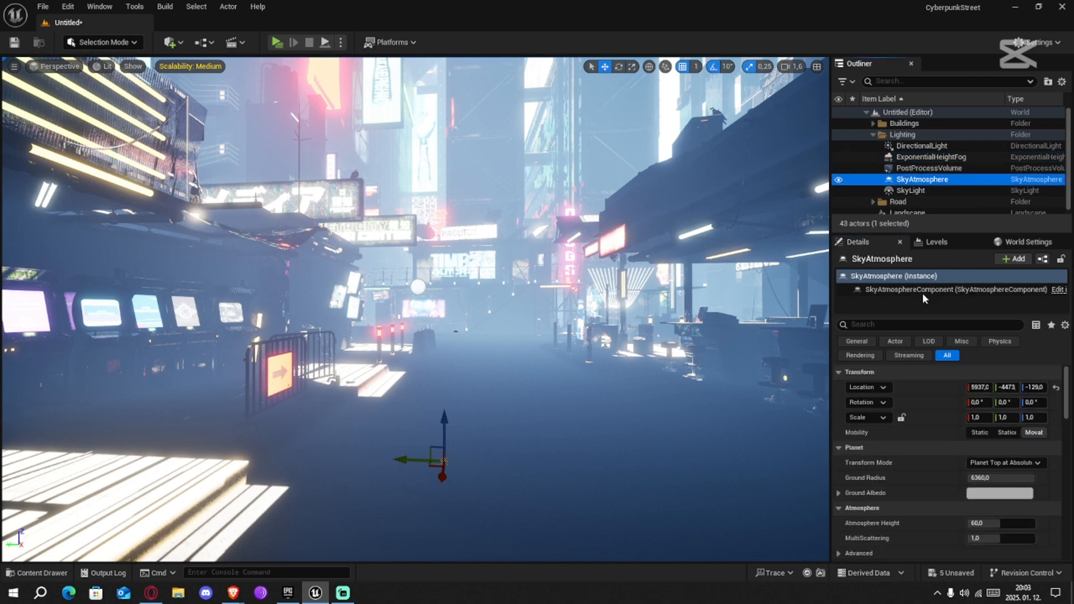
pyautogui.scroll(-12, 908, 459)
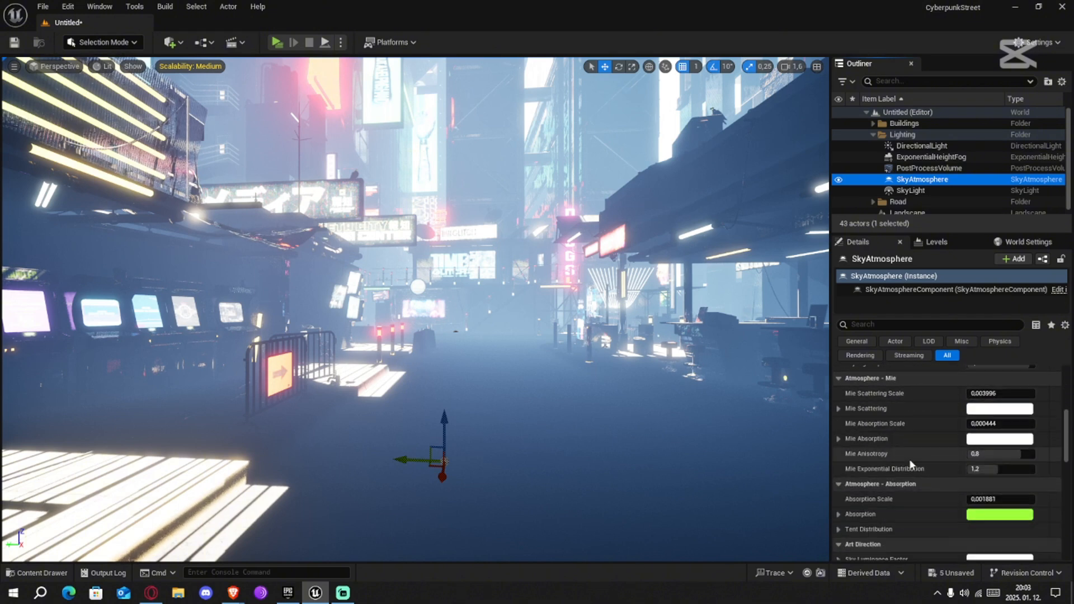
pyautogui.scroll(-4, 904, 450)
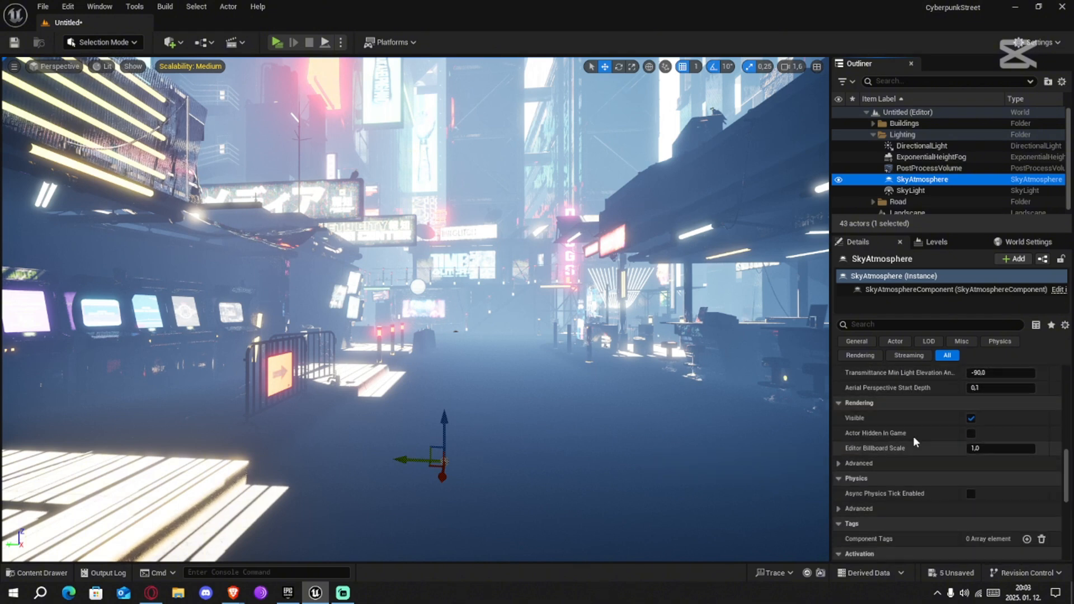
# Enable Real Time Capture for the Sky Light
pyautogui.click(911, 190)
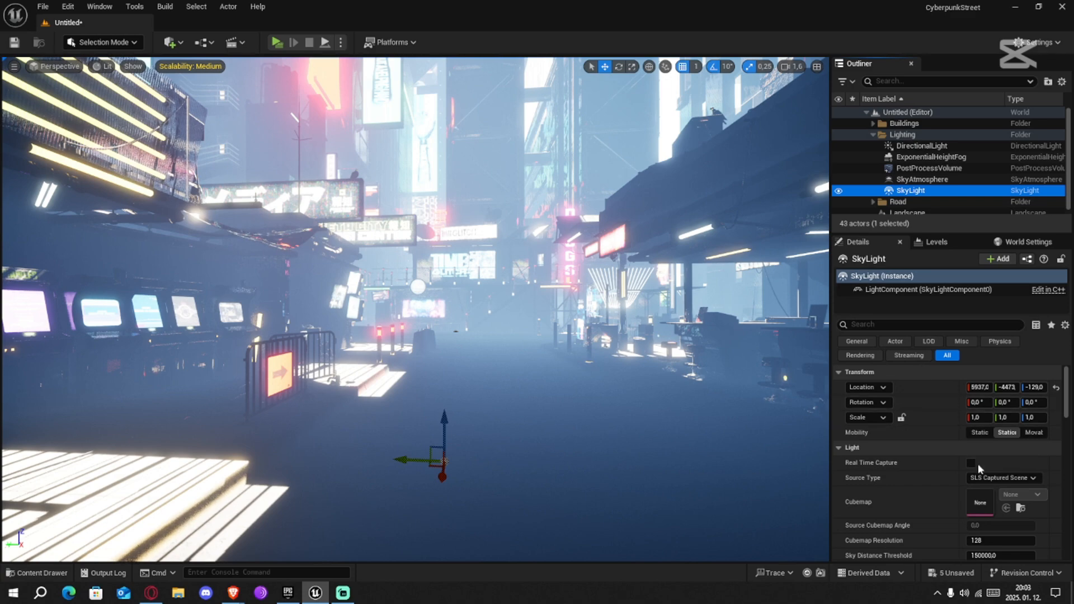
pyautogui.click(971, 464)
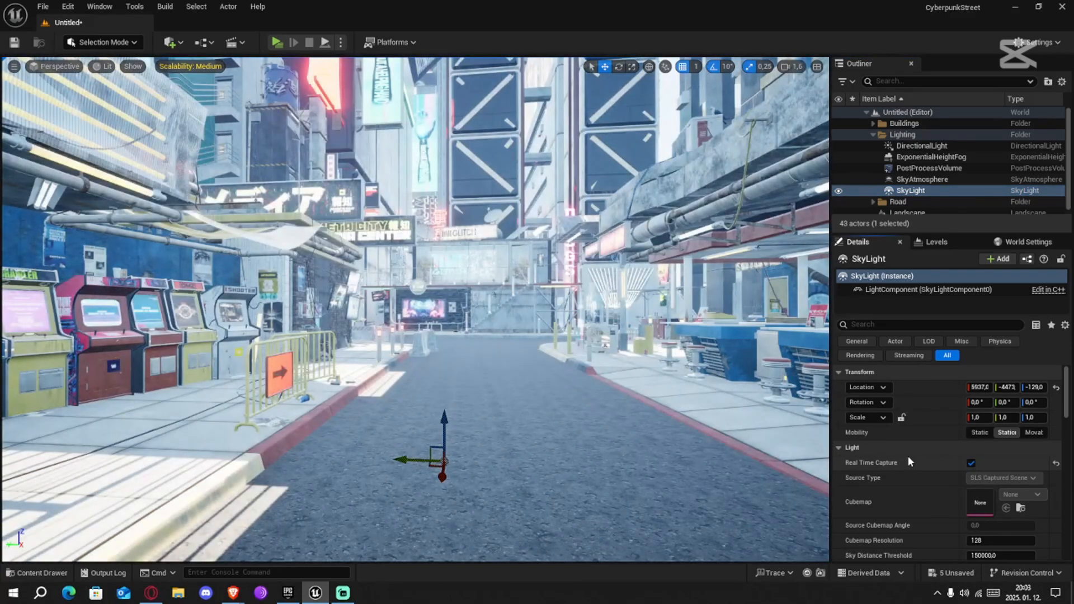
pyautogui.scroll(-5, 908, 456)
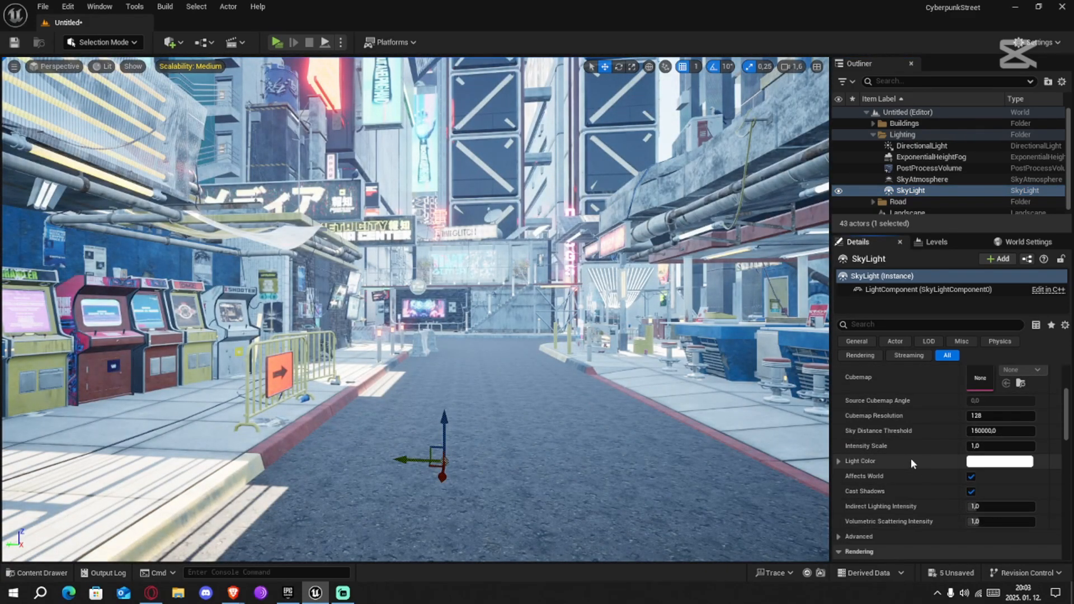
# Search the Directional Light's properties for "sun" to check the Atmosphere Sun Light option, and clear the search
pyautogui.scroll(-3, 904, 508)
pyautogui.scroll(8, 915, 504)
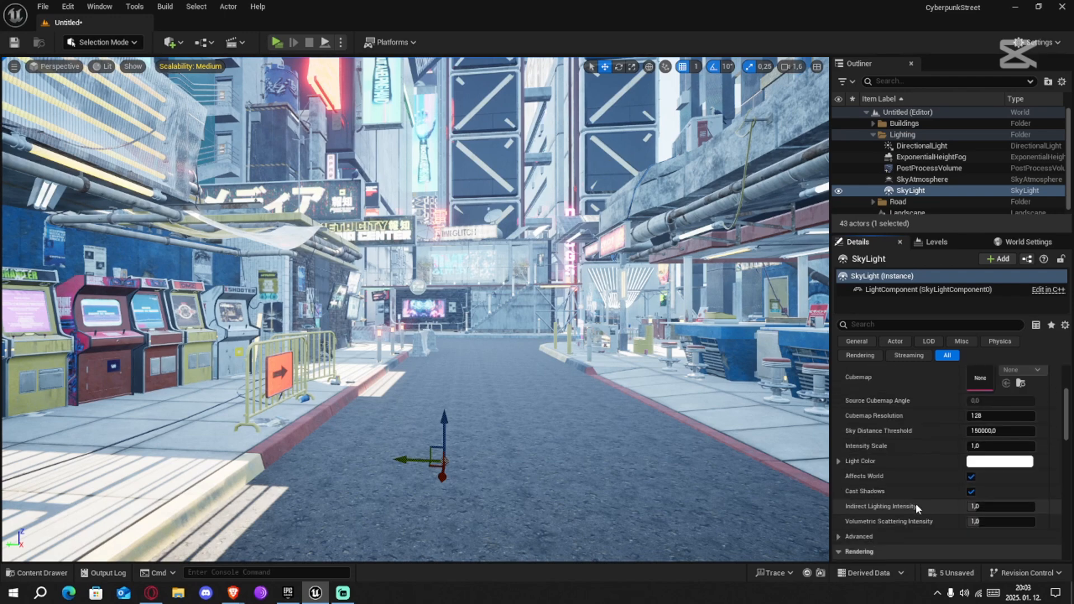
pyautogui.click(921, 180)
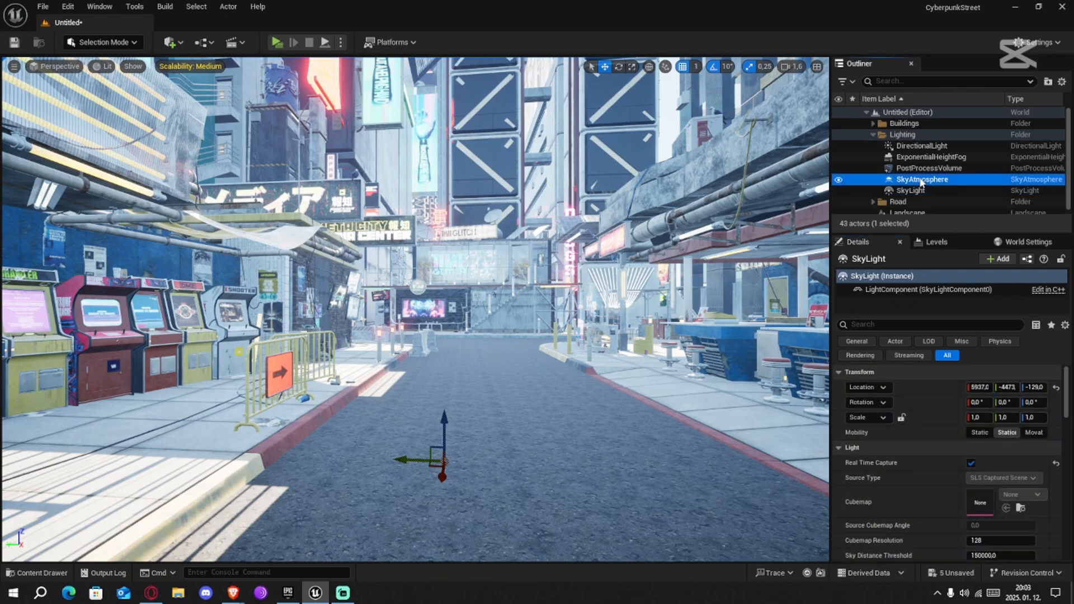
pyautogui.click(918, 157)
pyautogui.click(921, 146)
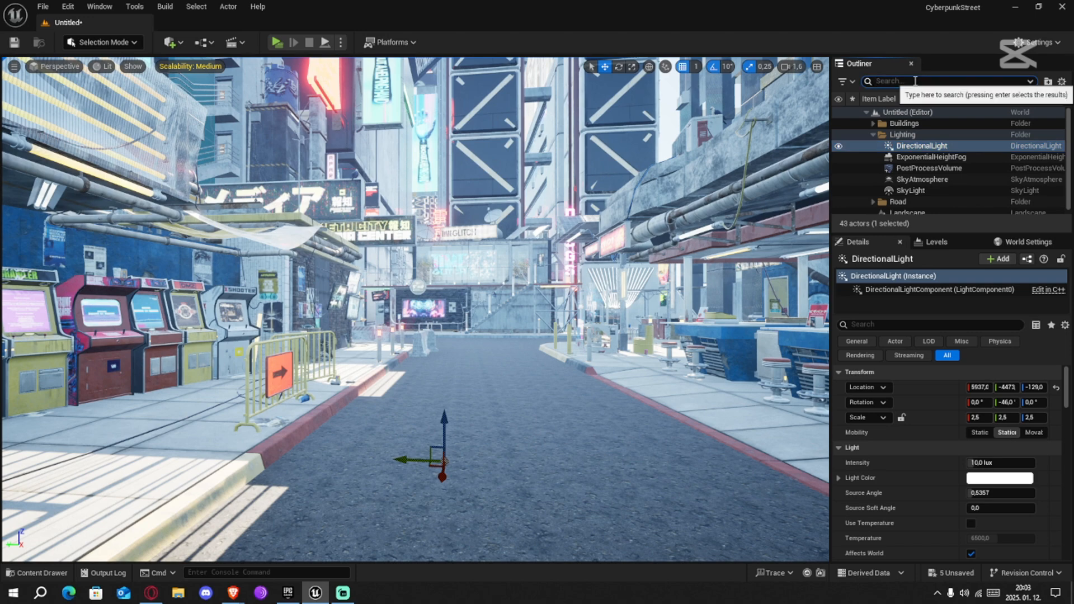
pyautogui.write('sun')
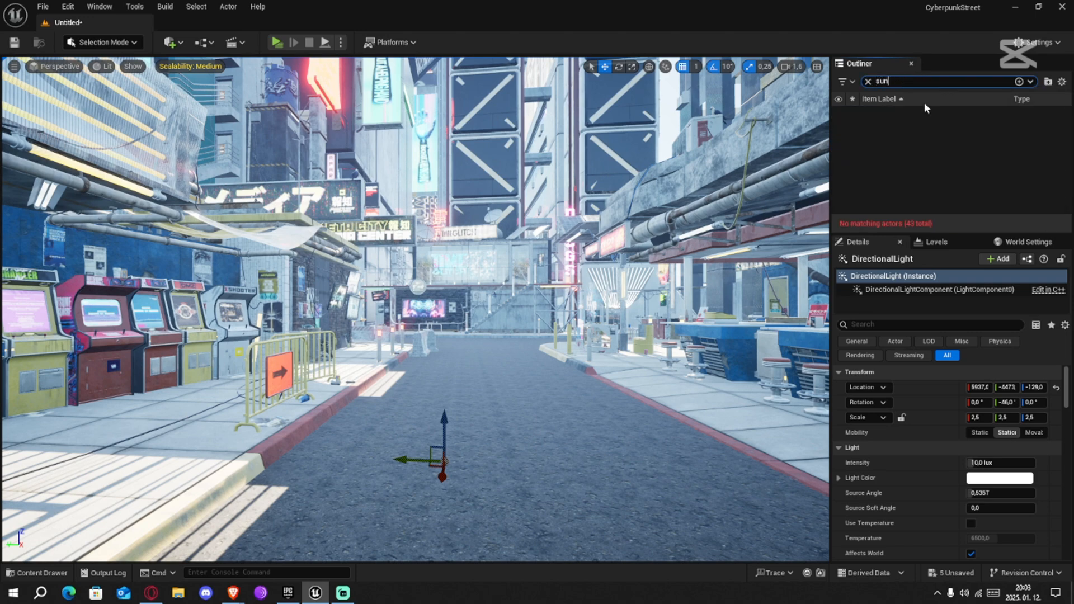
pyautogui.click(869, 82)
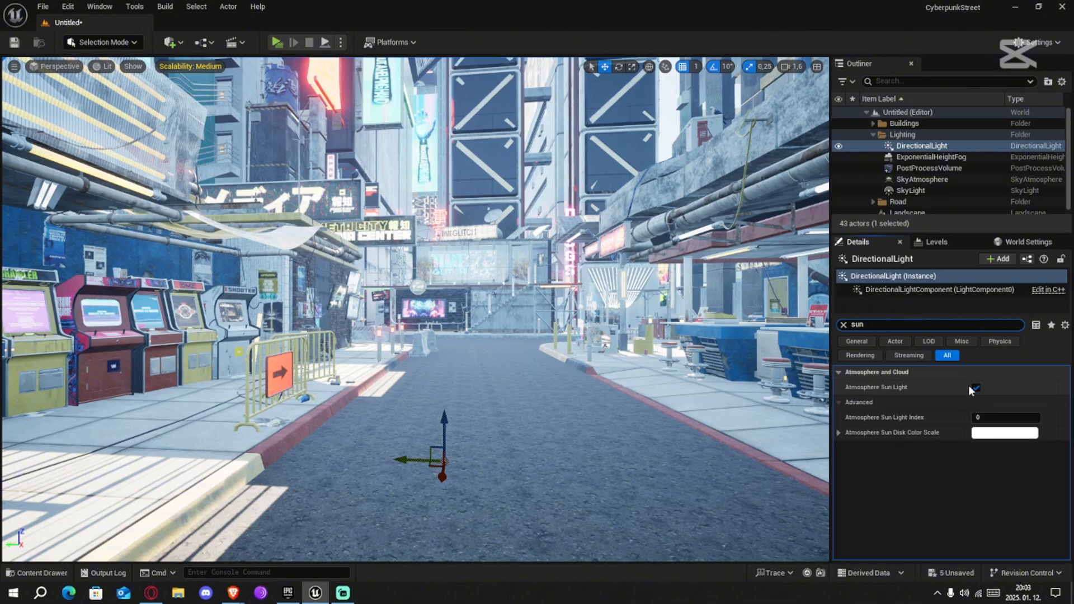
pyautogui.click(844, 325)
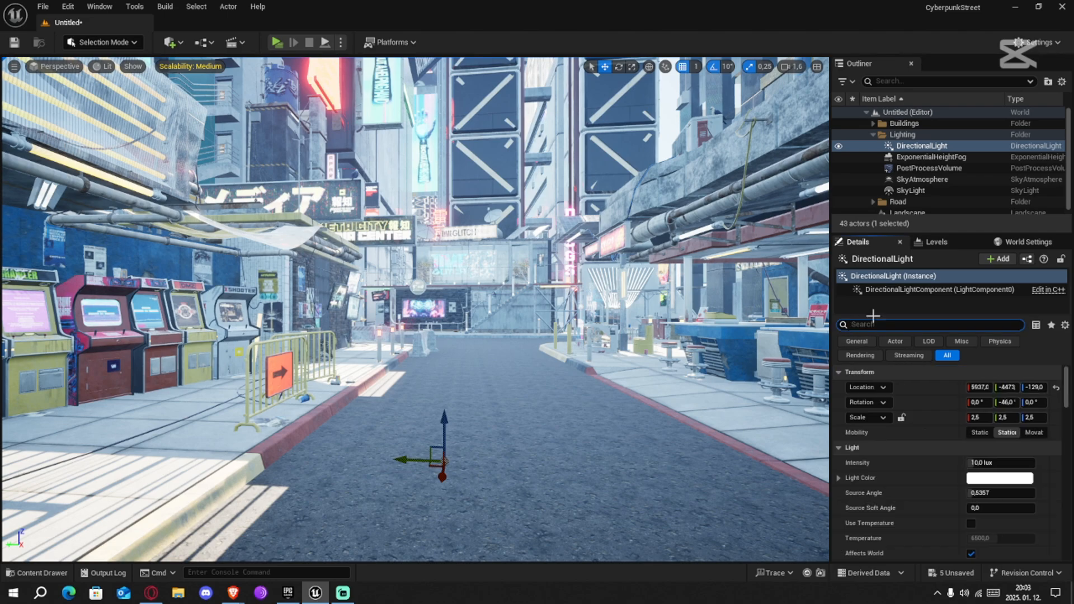
pyautogui.click(927, 158)
pyautogui.click(919, 148)
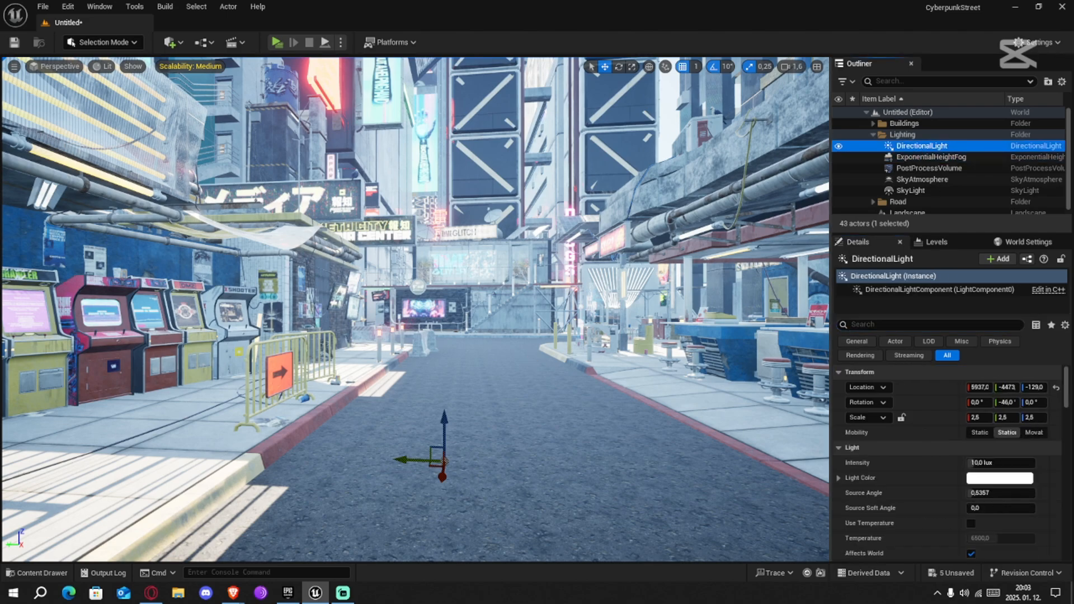
pyautogui.press('s')
pyautogui.moveTo(417, 310); pyautogui.dragTo(437, 406, button='right')
pyautogui.press('w')
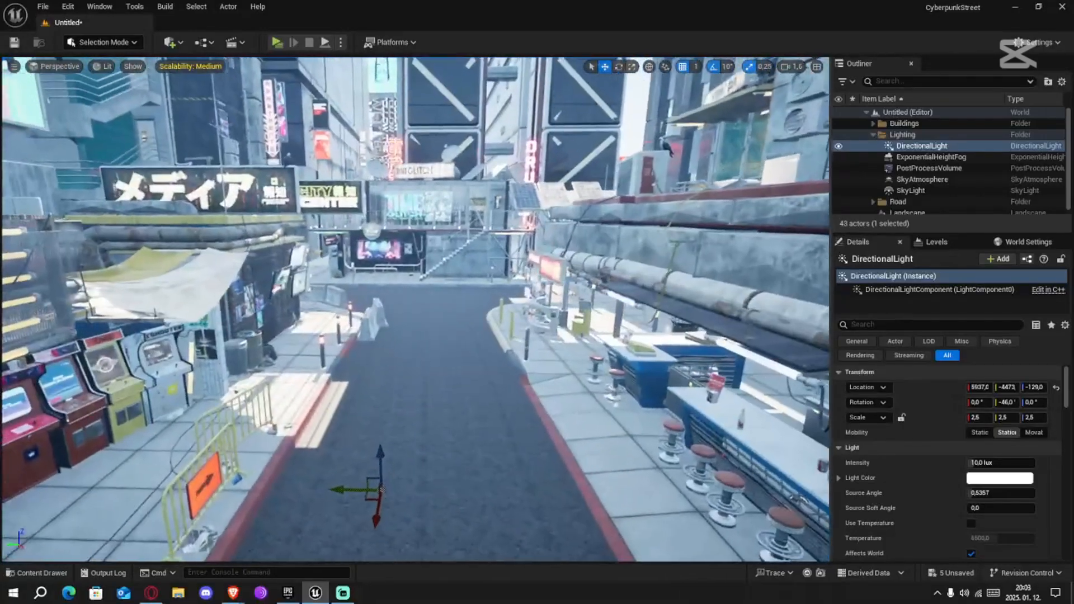
# Set the Post Process Volume's exposure Metering Mode to Manual
pyautogui.click(929, 168)
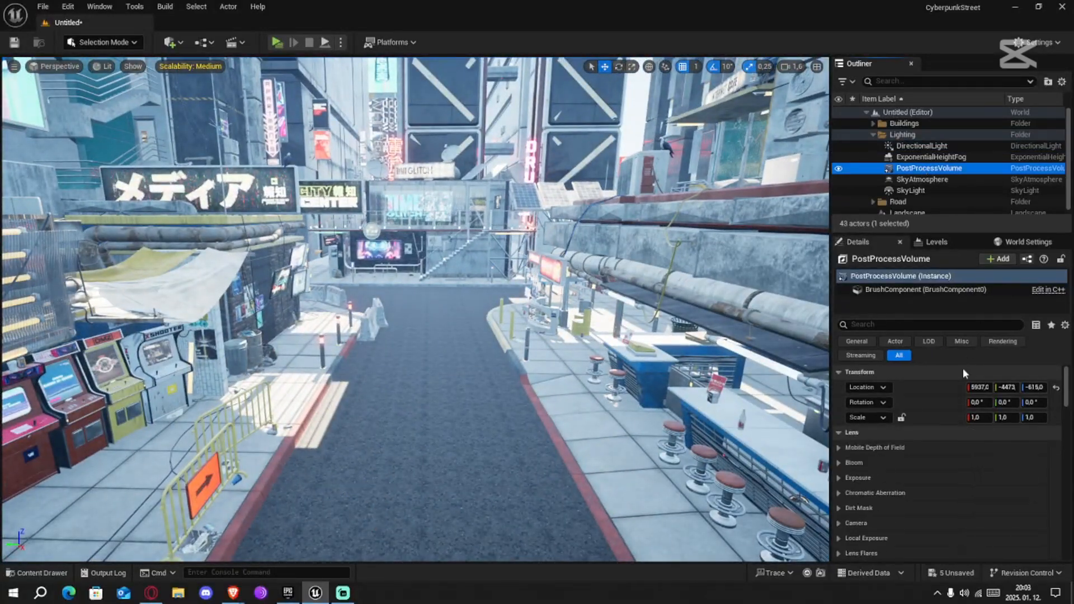
pyautogui.scroll(-3, 907, 492)
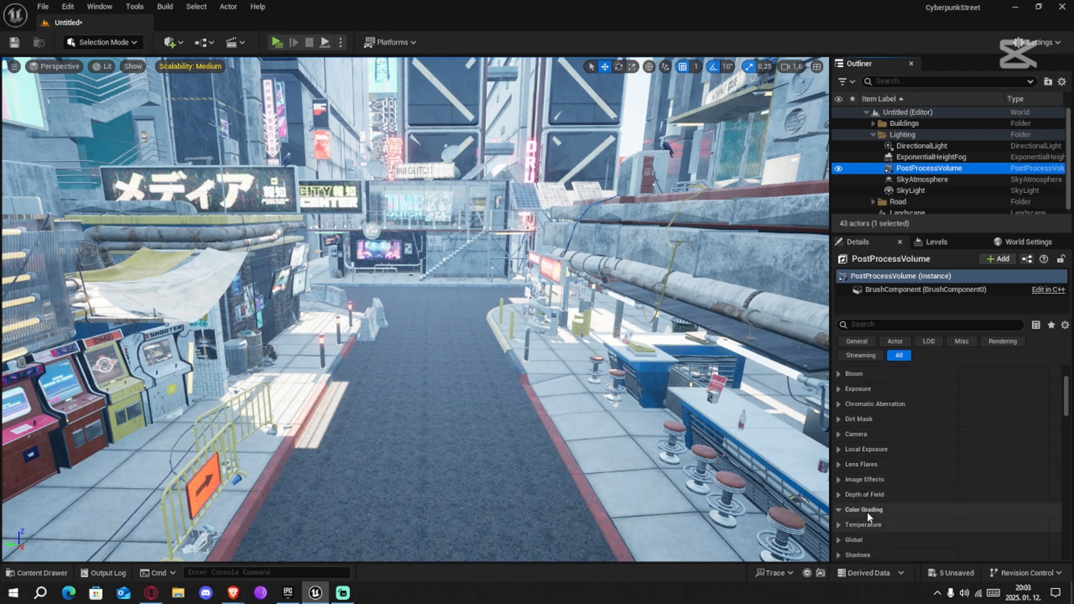
pyautogui.scroll(2, 868, 503)
pyautogui.click(851, 442)
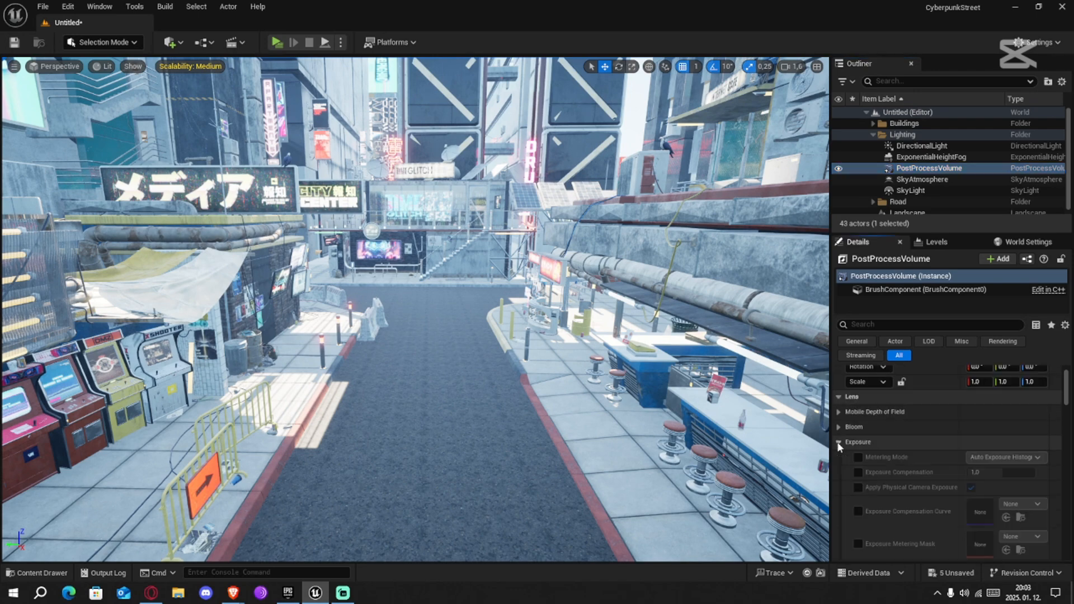
pyautogui.click(1002, 458)
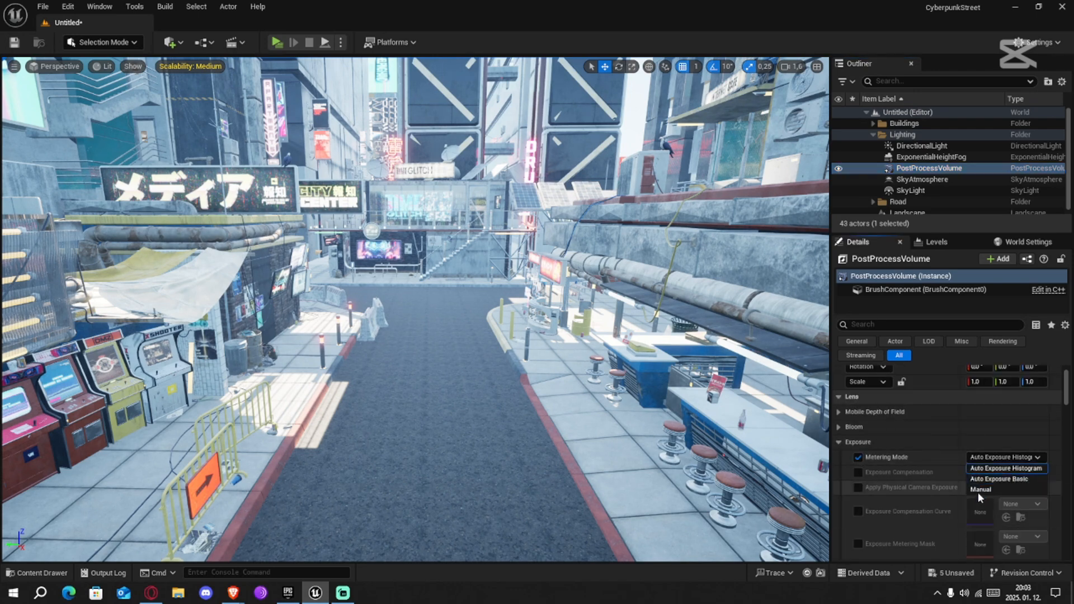
pyautogui.click(980, 489)
# Enable the Post Process Volume's Exposure Compensation override and set it to 5
pyautogui.click(858, 473)
pyautogui.moveTo(1003, 473)
pyautogui.mouseDown()
pyautogui.moveTo(1047, 473)
pyautogui.moveTo(1014, 483)
pyautogui.mouseUp()
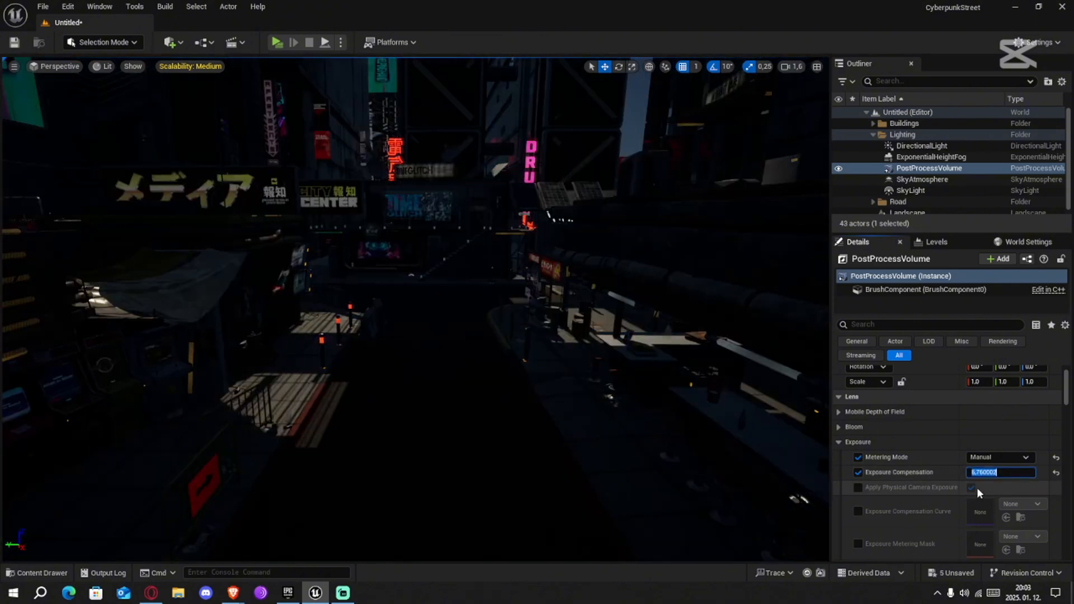
pyautogui.write('5')
pyautogui.press('Return')
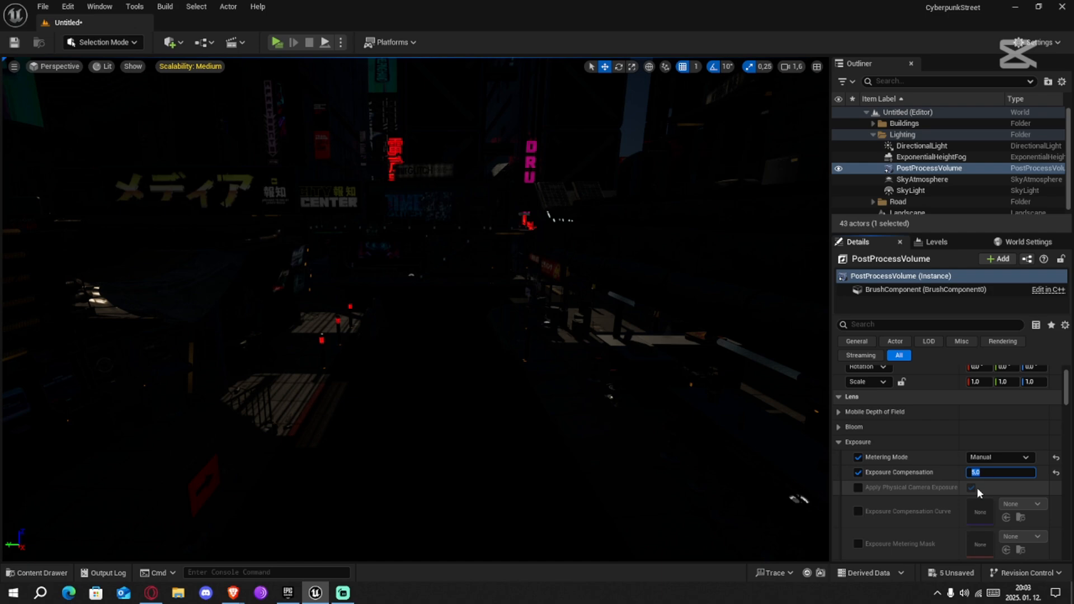
# Set the Exposure Compensation to 8, collapse the Exposure settings and inspect the street's brightness
pyautogui.moveTo(560, 336); pyautogui.dragTo(17, 252, button='right')
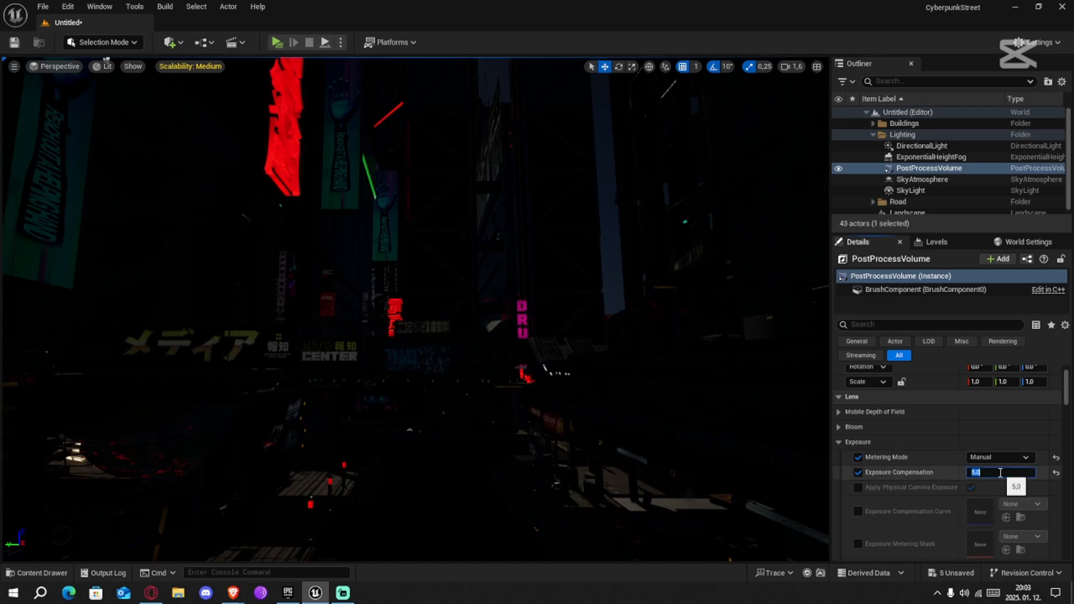
pyautogui.write('8')
pyautogui.press('Return')
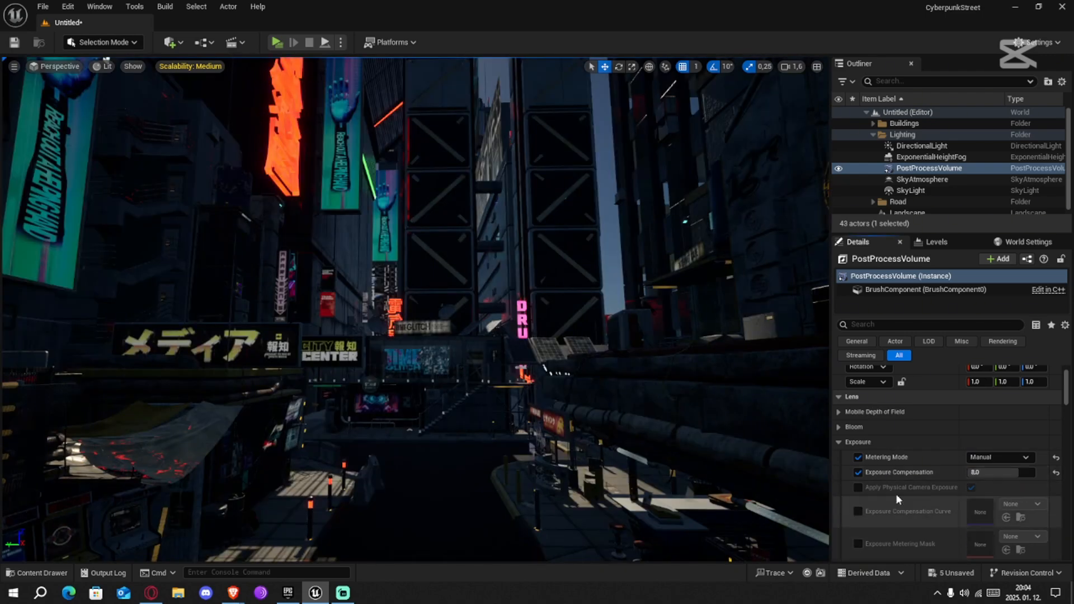
pyautogui.scroll(-1, 879, 448)
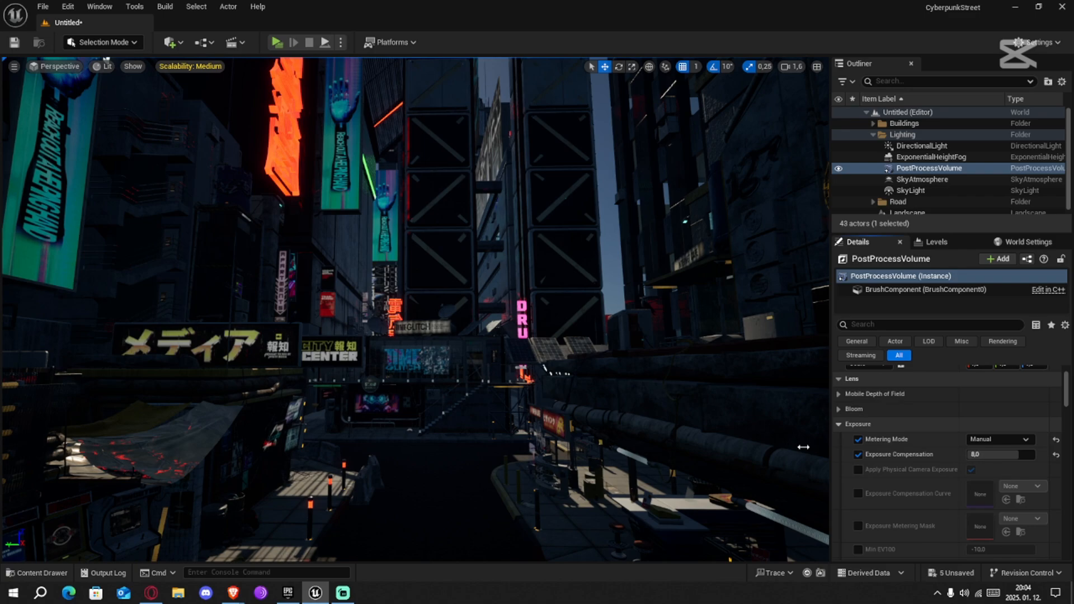
pyautogui.click(839, 425)
pyautogui.moveTo(503, 313); pyautogui.dragTo(783, 352, button='right')
pyautogui.moveTo(414, 313); pyautogui.dragTo(613, 336, button='right')
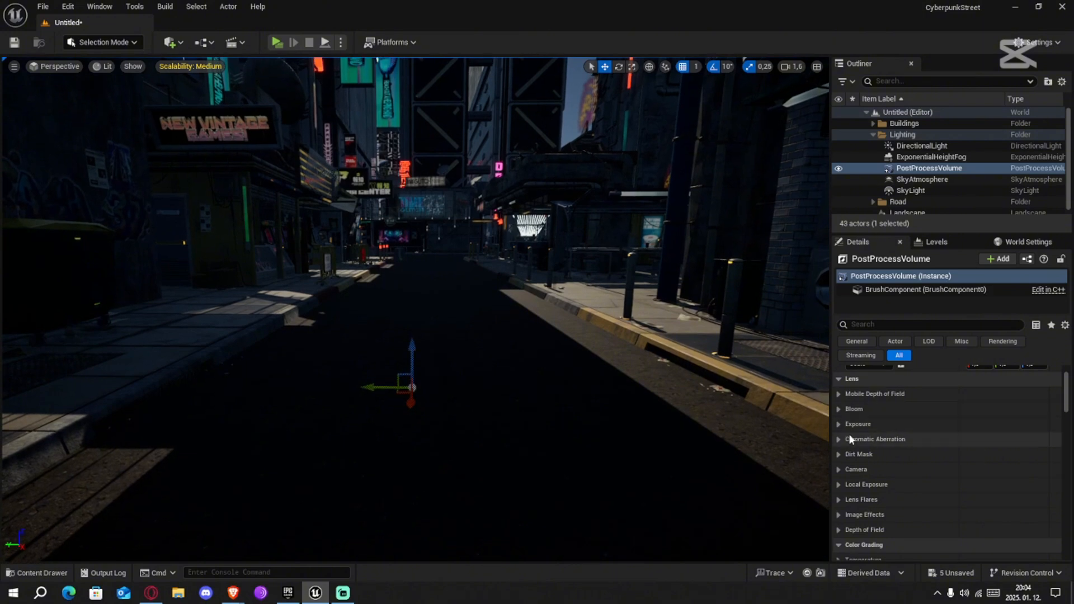
# Reopen the Post Process Volume's Exposure settings and set Exposure Compensation to 10
pyautogui.click(899, 425)
pyautogui.moveTo(976, 454); pyautogui.dragTo(1014, 459)
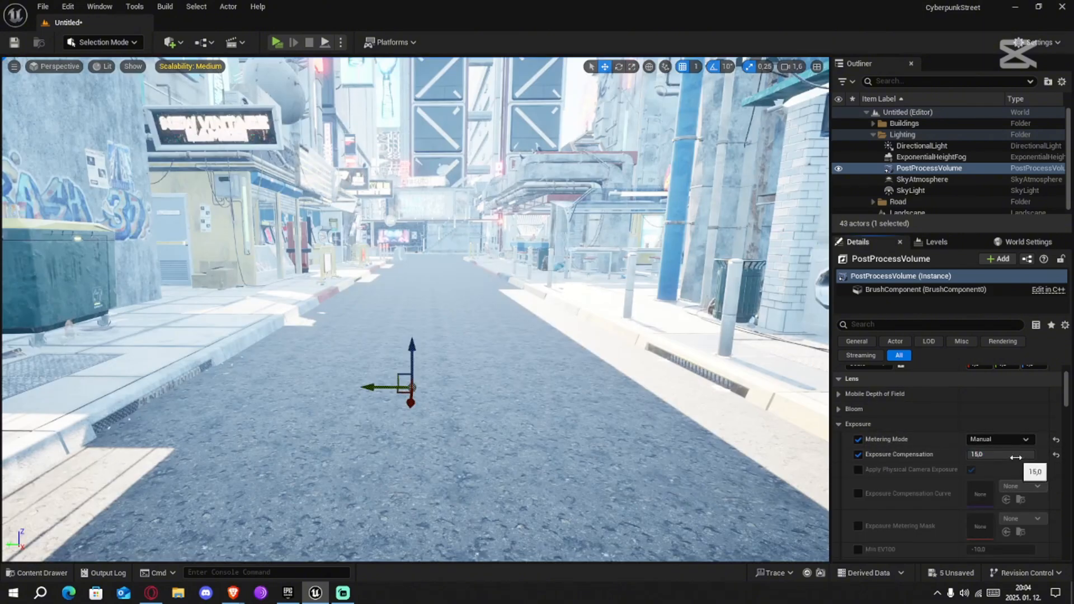
pyautogui.write('10')
pyautogui.press('Return')
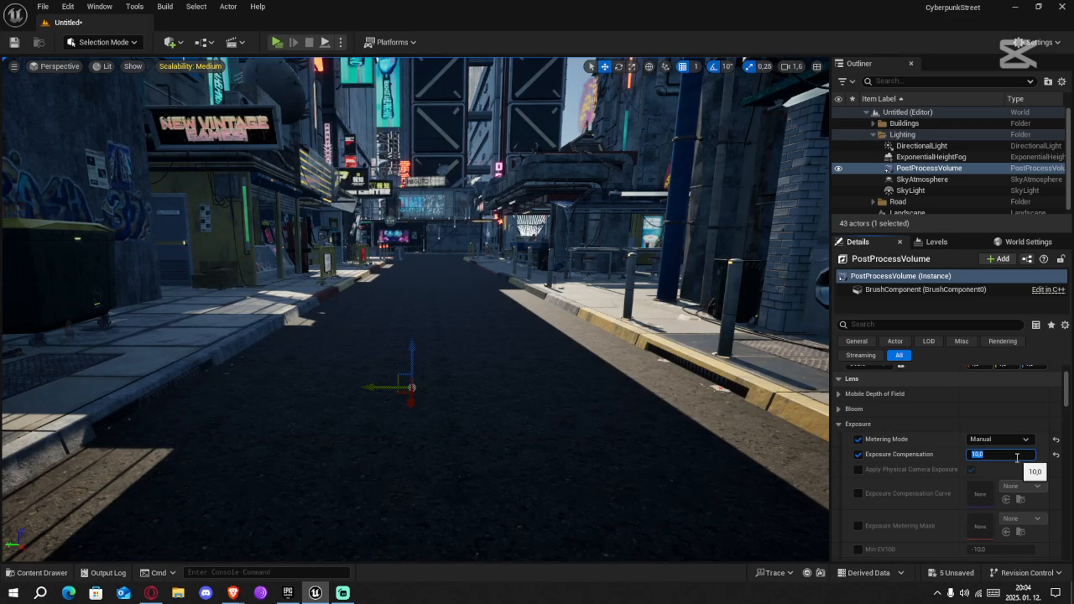
# Rotate the sun direction of the Directional Light interactively over the street
pyautogui.moveTo(549, 274); pyautogui.dragTo(532, 265, button='right')
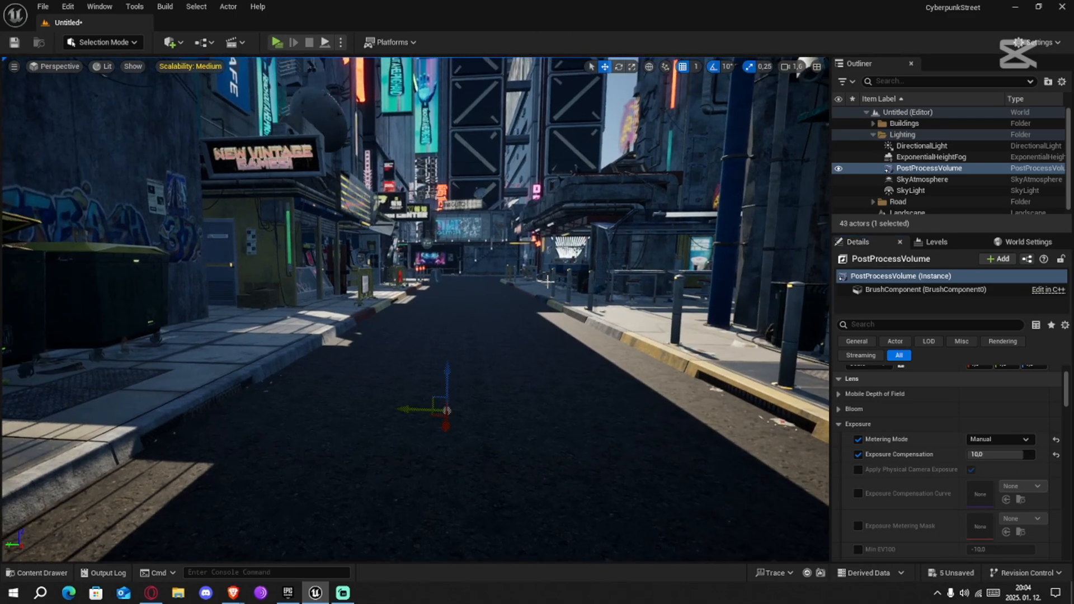
pyautogui.hotkey('ctrl', 'l')
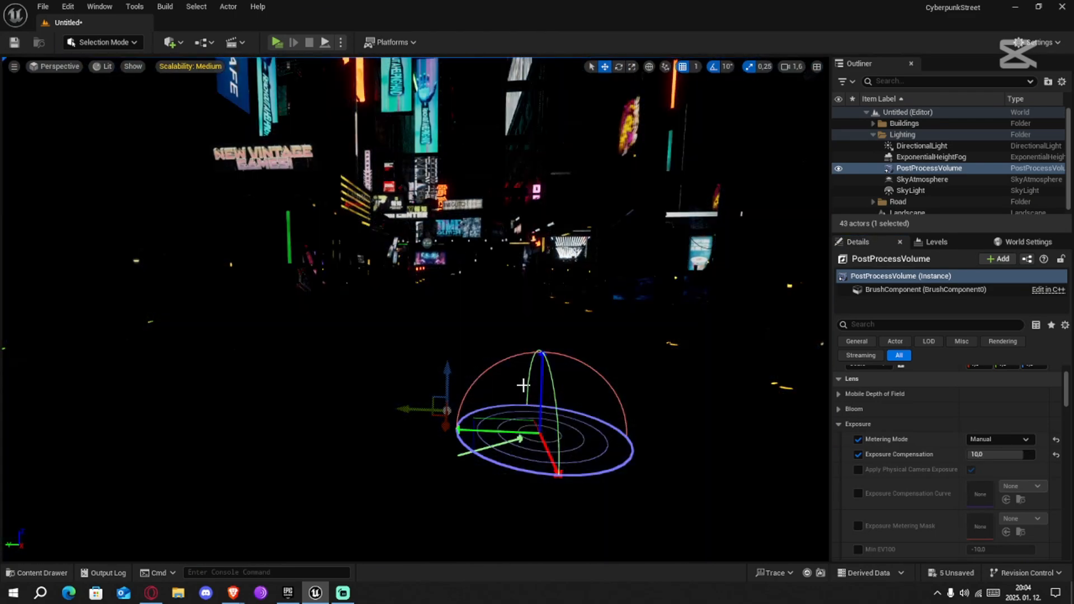
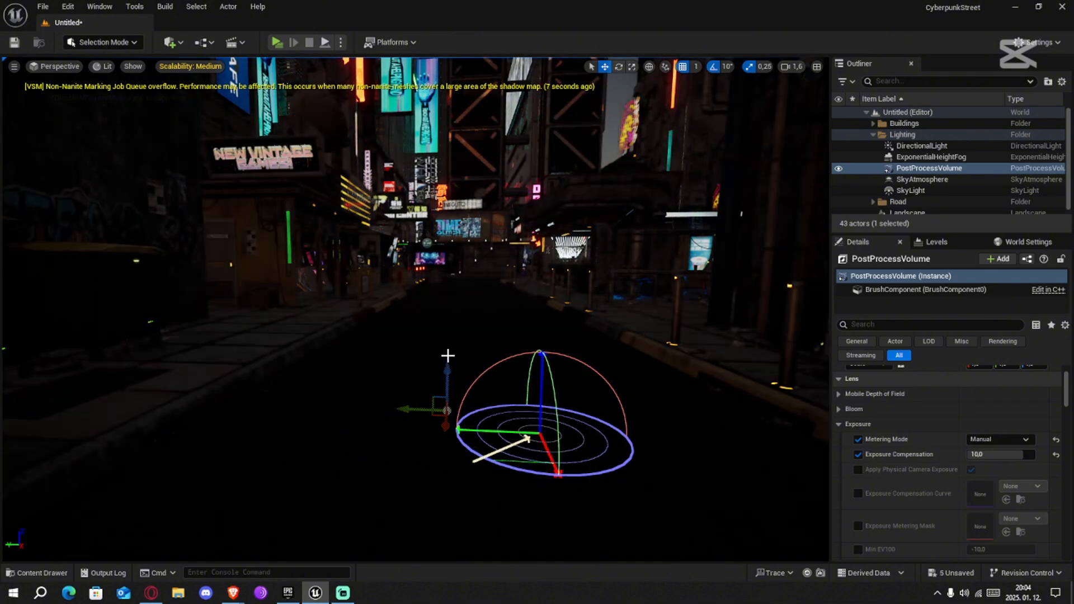
# Adjust the Directional Light's sun direction against the horizon beyond the buildings and check the darkened street
pyautogui.moveTo(448, 357); pyautogui.dragTo(531, 308, button='right')
pyautogui.press('w')
pyautogui.scroll(4, 448, 268)
pyautogui.press('s')
pyautogui.hotkey('ctrl', 'l')
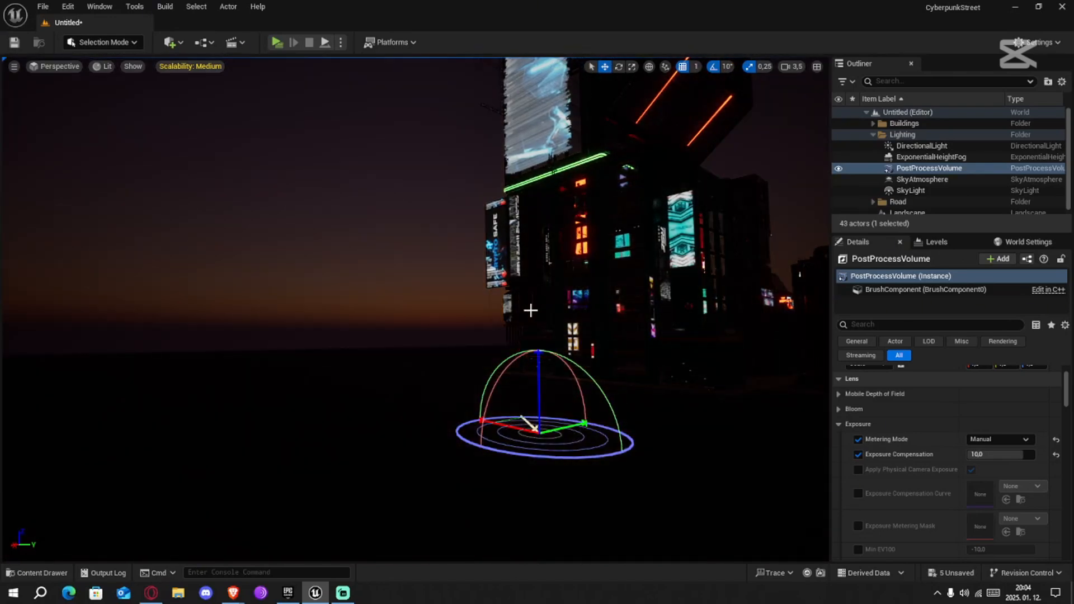
pyautogui.click(529, 313)
pyautogui.press('w')
pyautogui.moveTo(393, 345); pyautogui.dragTo(618, 361, button='right')
pyautogui.press('w')
pyautogui.scroll(-3, 632, 369)
pyautogui.press('w')
# Set all of the editor's scalability groups to High
pyautogui.click(177, 67)
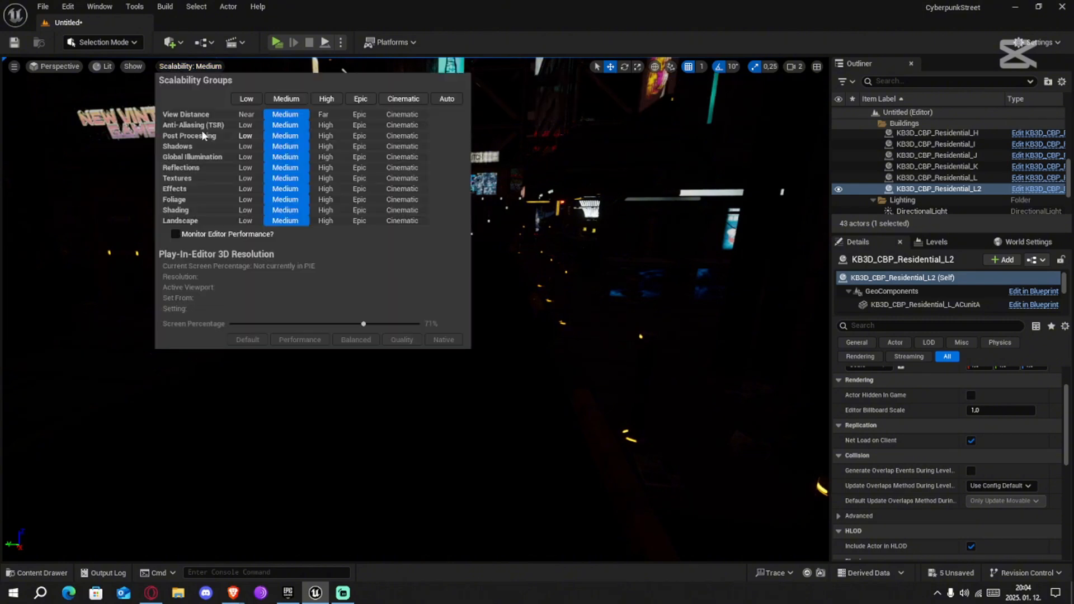
pyautogui.click(324, 104)
pyautogui.click(329, 100)
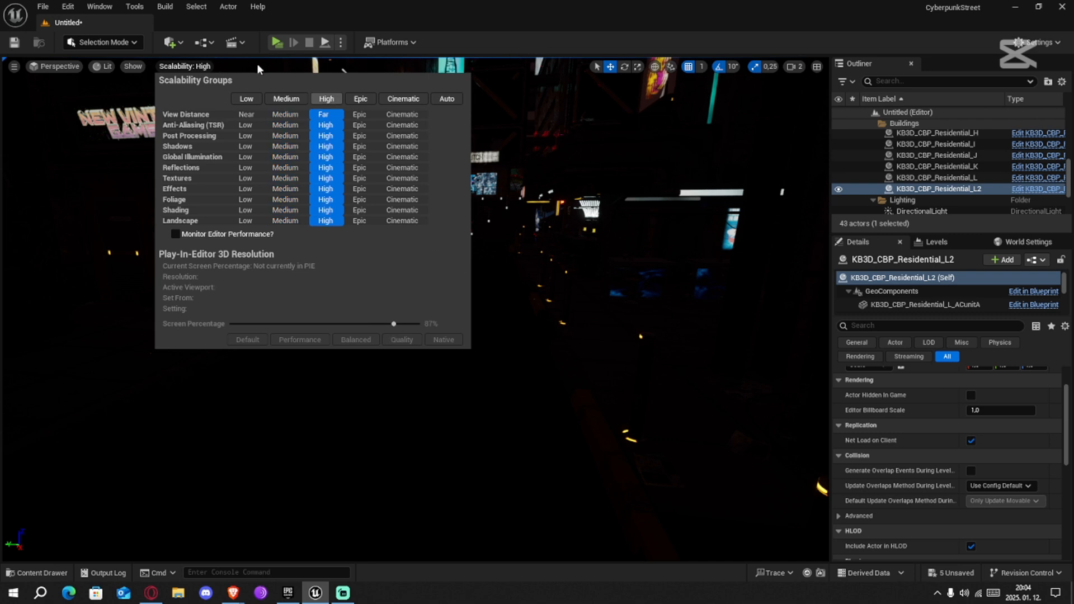
pyautogui.click(524, 49)
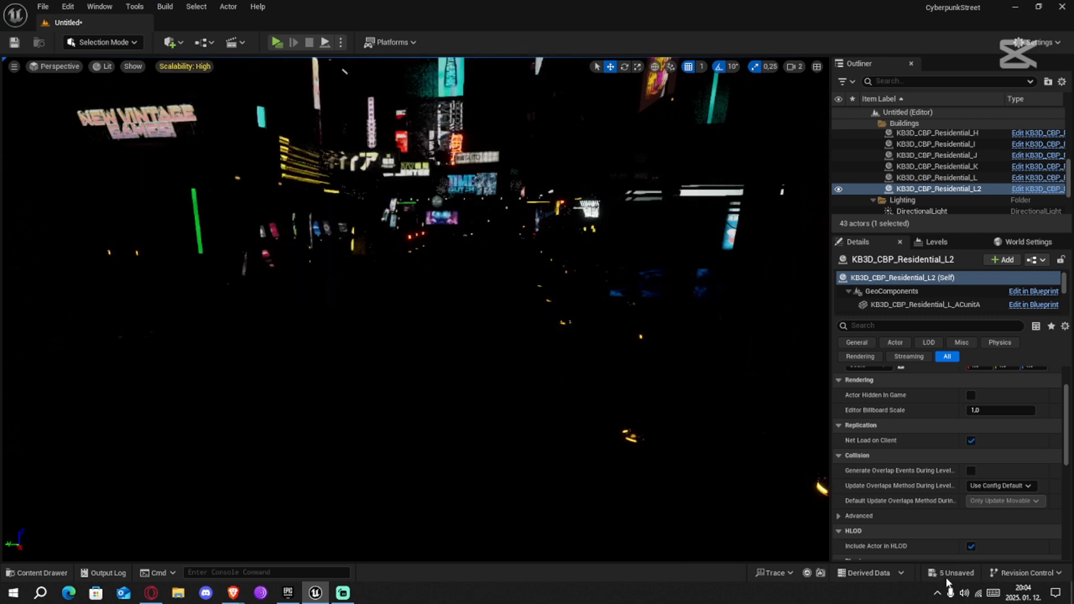
# Save the untitled level in the Content folder as CyberpunkStreet_Tutorial
pyautogui.moveTo(632, 381); pyautogui.dragTo(661, 387, button='right')
pyautogui.press('w')
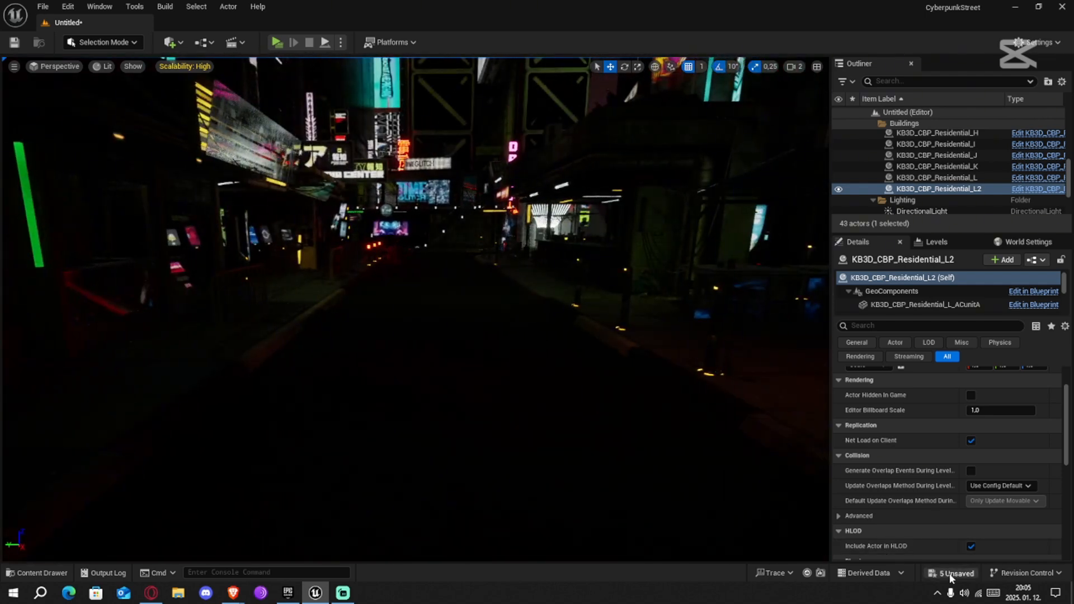
pyautogui.click(951, 573)
pyautogui.click(629, 422)
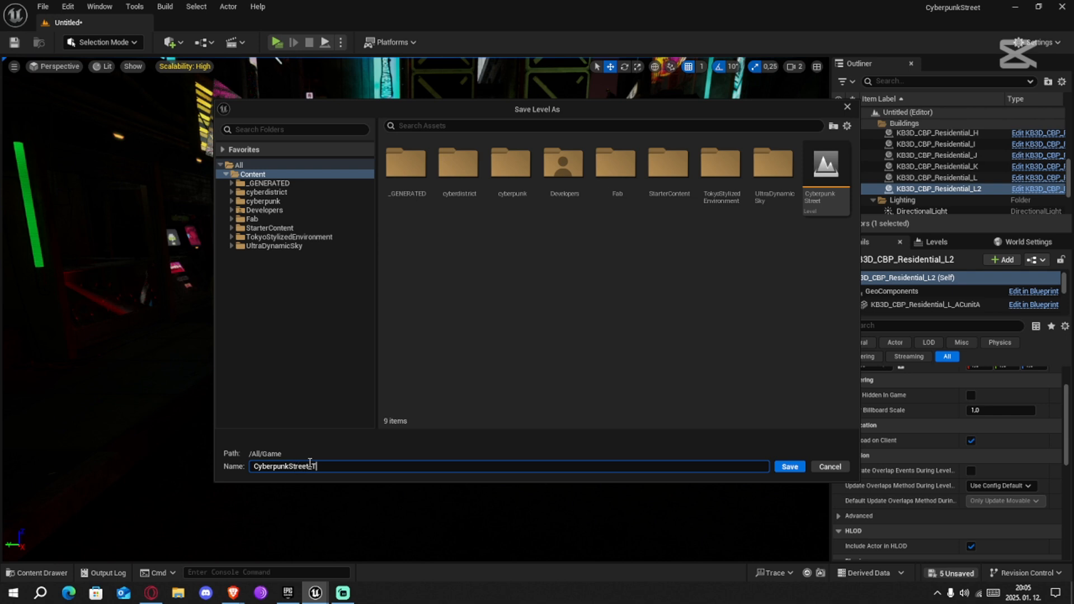
pyautogui.click(420, 426)
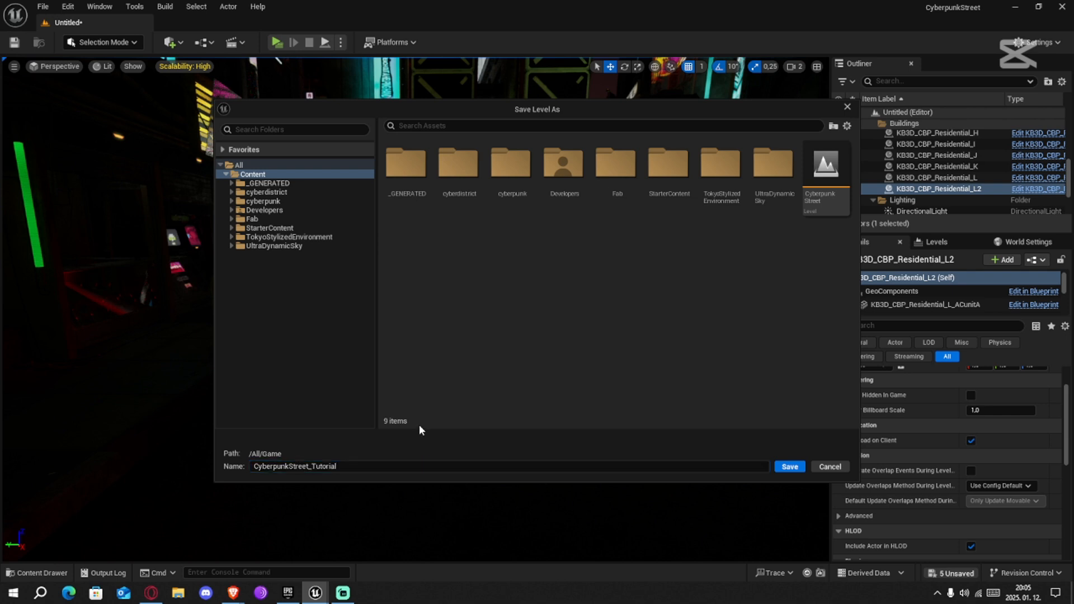
pyautogui.click(790, 466)
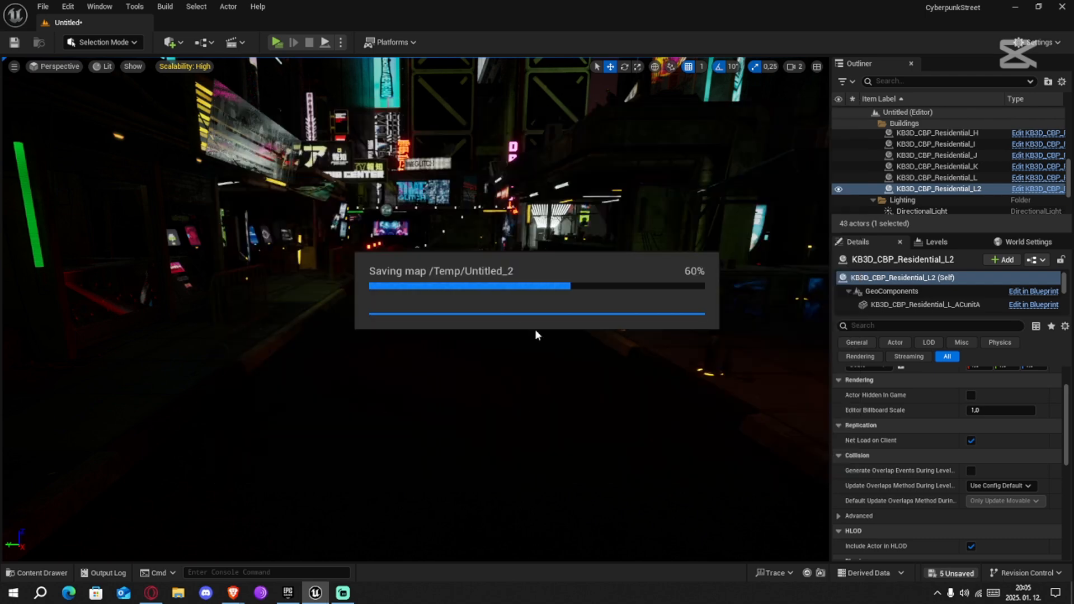
# Collapse the Buildings folder in the Outliner to reach the actors in the Lighting folder
pyautogui.moveTo(415, 309); pyautogui.dragTo(518, 291, button='right')
pyautogui.press('s')
pyautogui.press('w')
pyautogui.press('w')
pyautogui.press('w')
pyautogui.scroll(10, 932, 173)
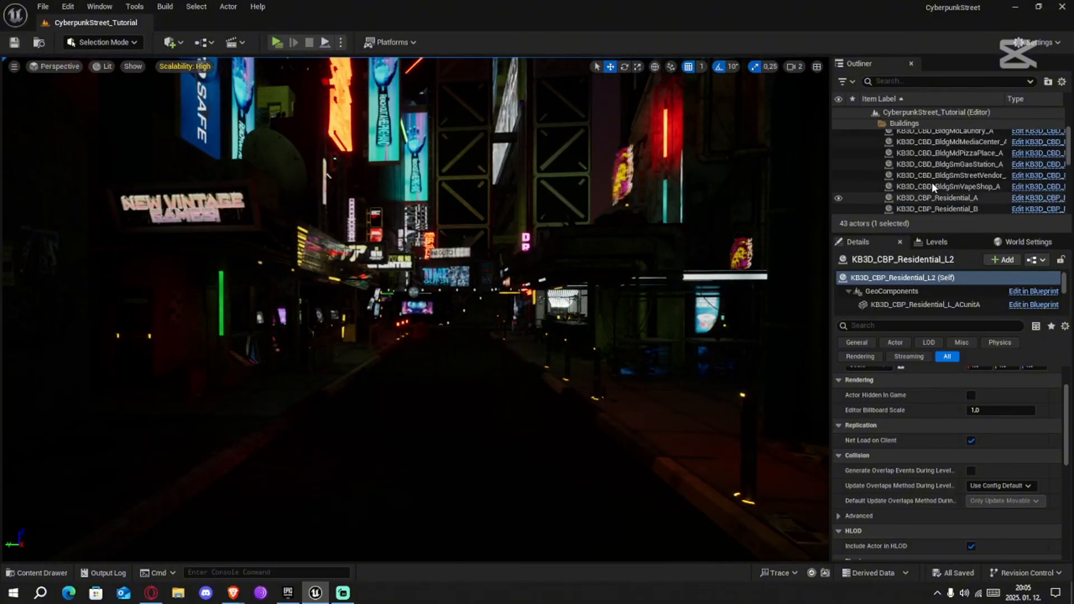
pyautogui.click(873, 123)
pyautogui.click(873, 134)
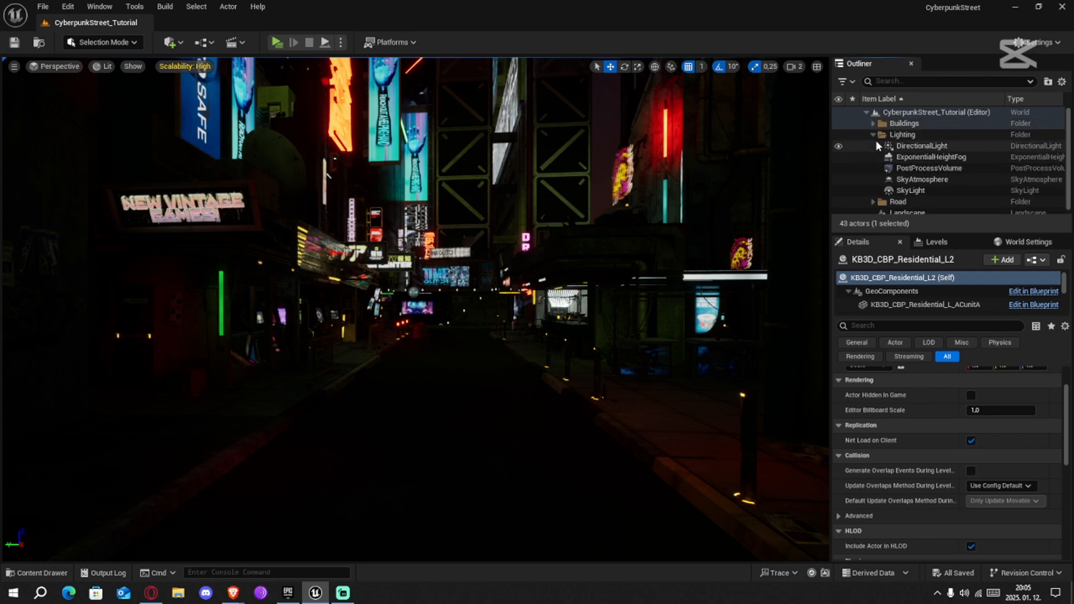
# Raise the Post Process Volume's Exposure Compensation, trying 12 before settling on 13, and check the street's brightness
pyautogui.click(928, 167)
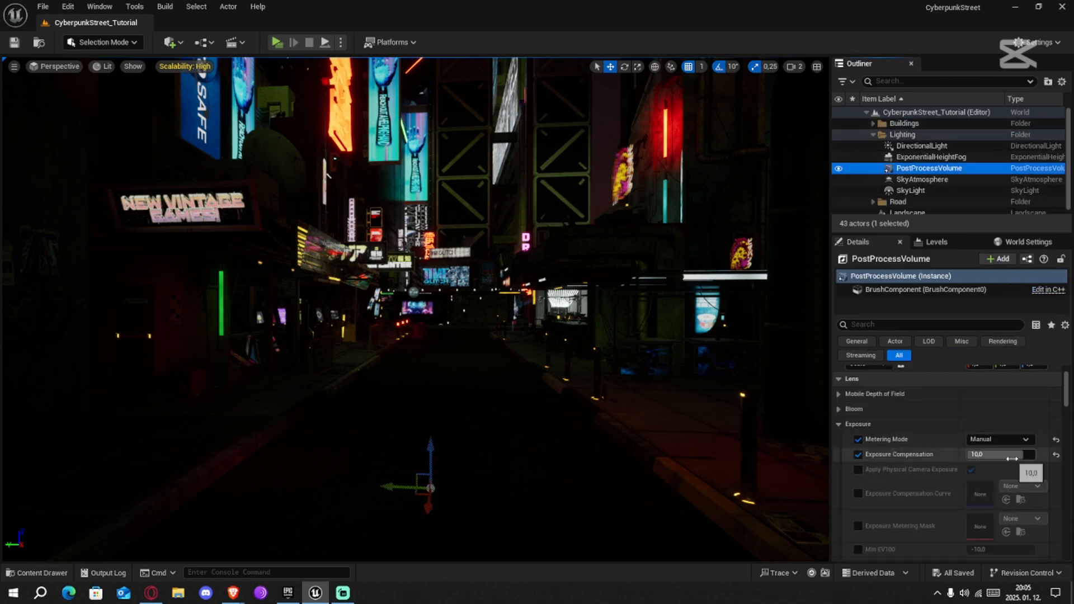
pyautogui.moveTo(985, 454)
pyautogui.mouseDown()
pyautogui.moveTo(1024, 455)
pyautogui.moveTo(993, 456)
pyautogui.mouseUp()
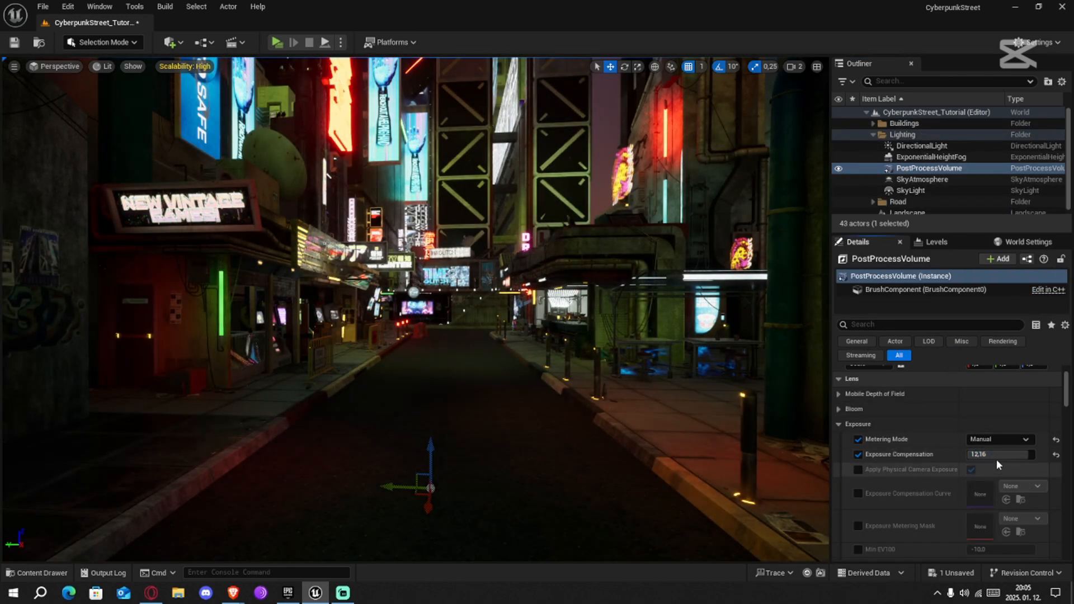
pyautogui.write('12')
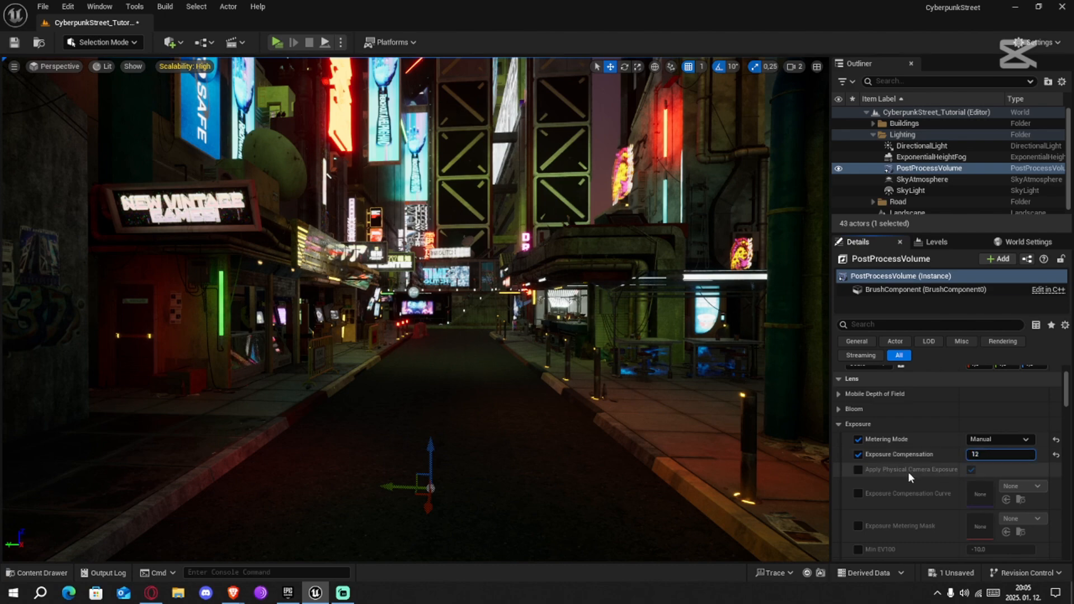
pyautogui.press('Return')
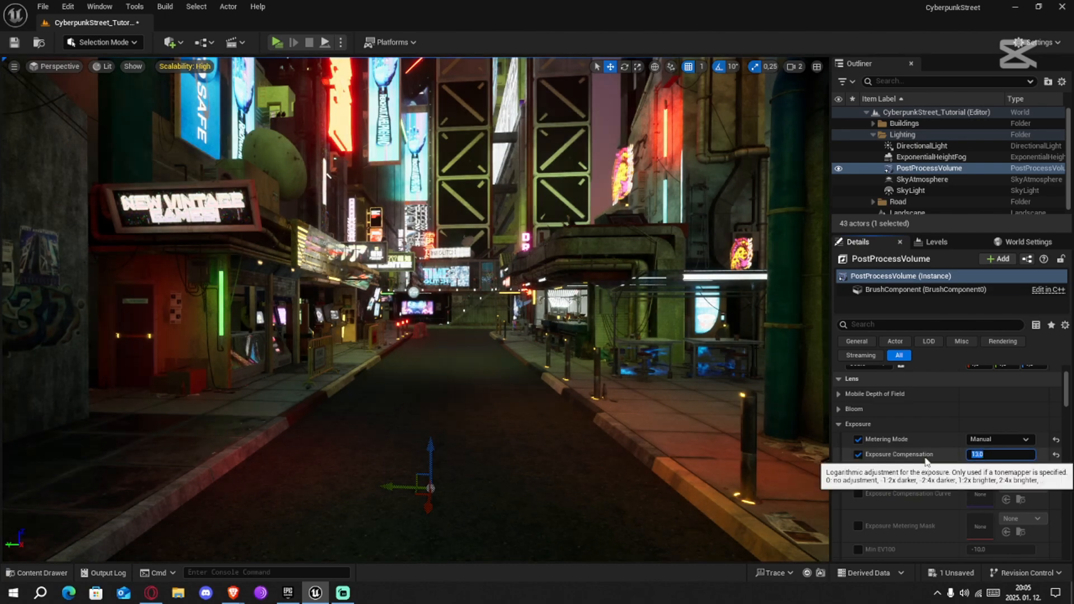
pyautogui.click(909, 457)
pyautogui.moveTo(676, 442); pyautogui.dragTo(745, 425, button='right')
pyautogui.press('w')
pyautogui.press('s')
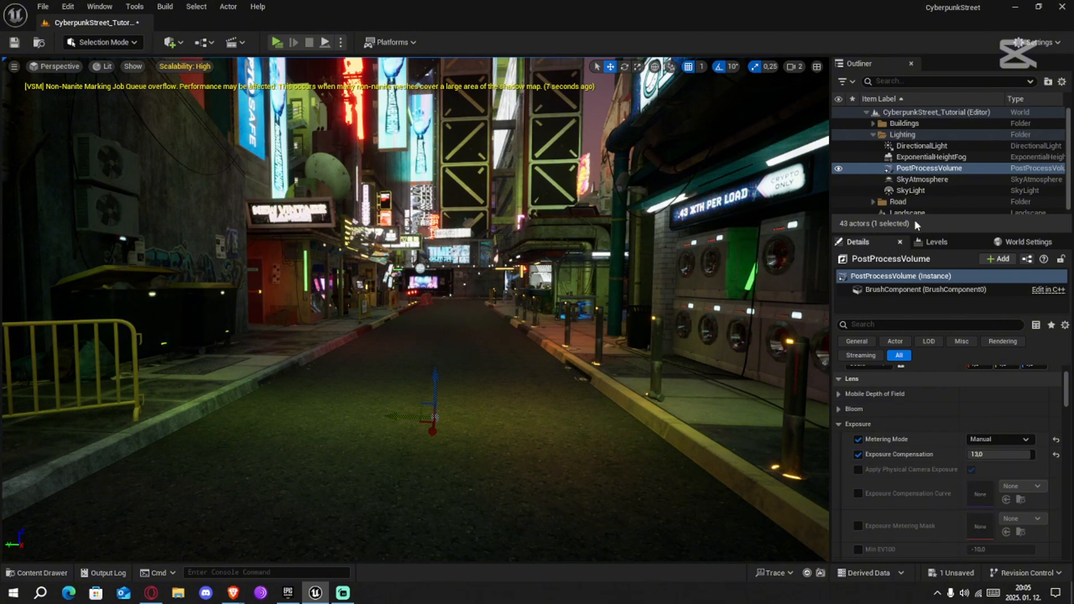
# Select the Exponential Height Fog and examine its density, inscattering and volumetric fog properties
pyautogui.click(919, 180)
pyautogui.click(930, 158)
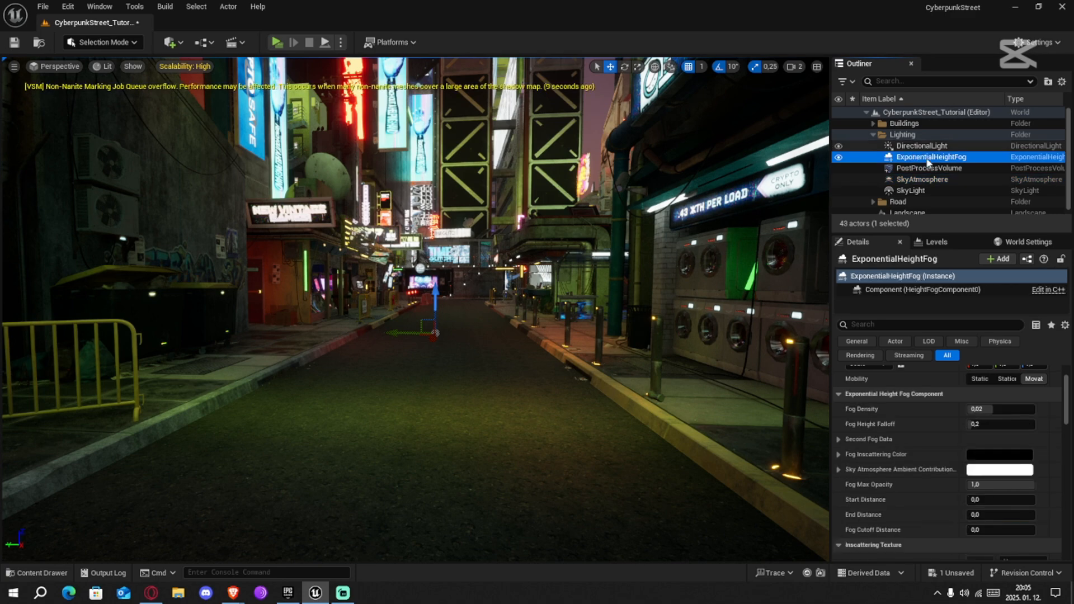
pyautogui.scroll(3, 885, 449)
pyautogui.moveTo(783, 435)
pyautogui.mouseDown(button='right')
pyautogui.moveTo(756, 394)
pyautogui.moveTo(797, 392)
pyautogui.moveTo(786, 427)
pyautogui.mouseUp(button='right')
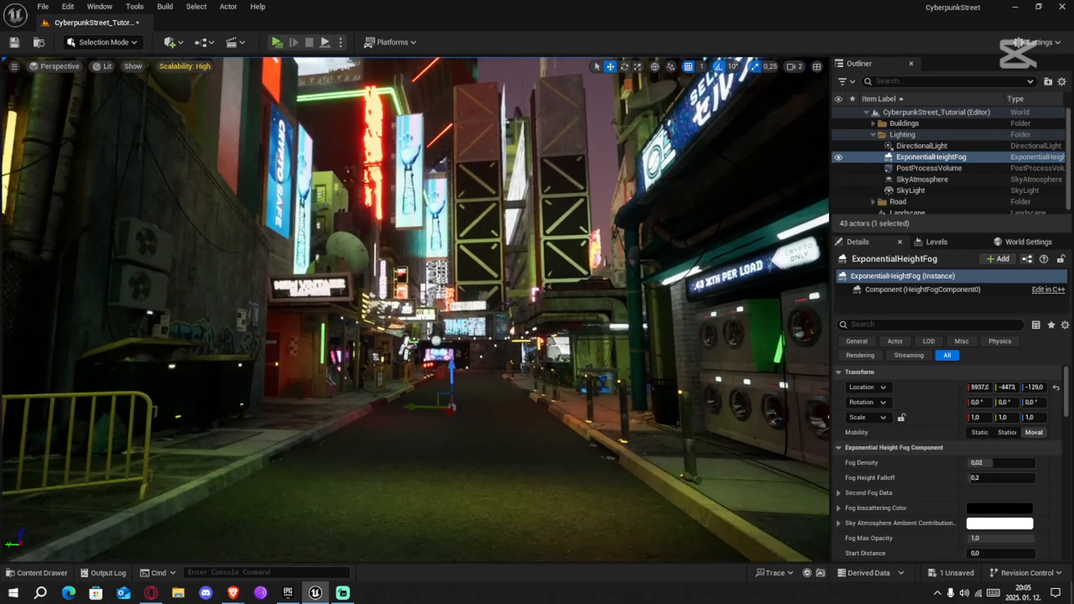
pyautogui.scroll(-5, 909, 490)
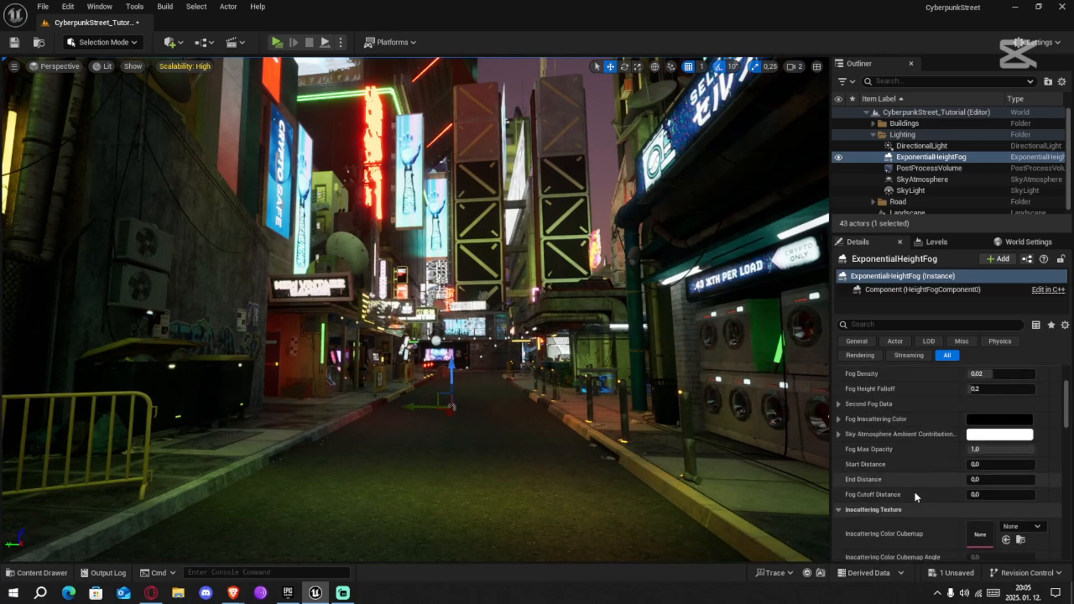
pyautogui.scroll(-5, 918, 501)
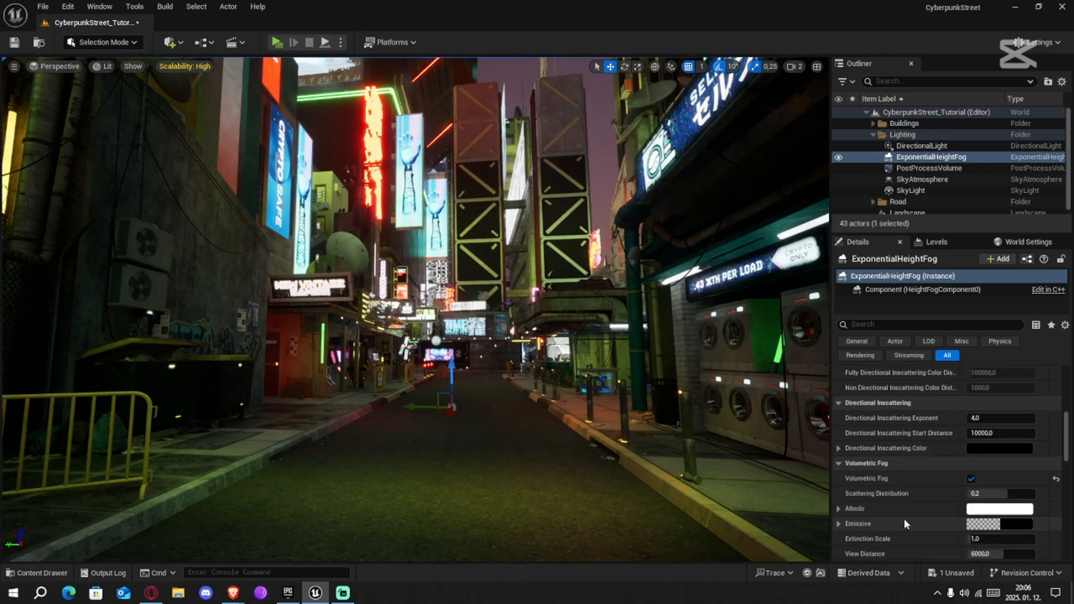
pyautogui.scroll(3, 898, 509)
pyautogui.scroll(1, 898, 510)
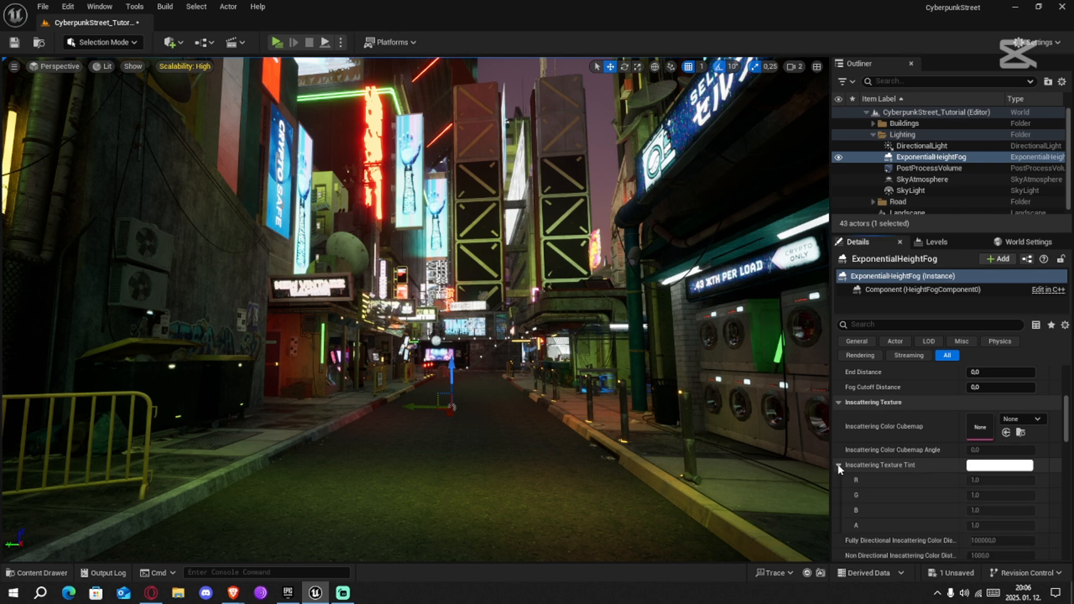
pyautogui.scroll(5, 928, 506)
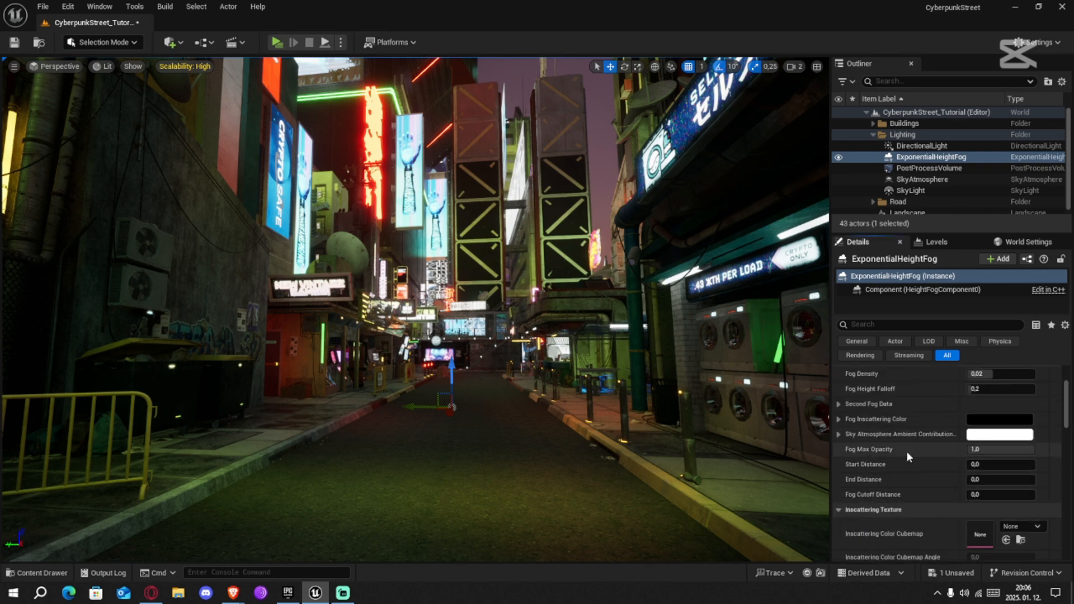
pyautogui.scroll(1, 910, 454)
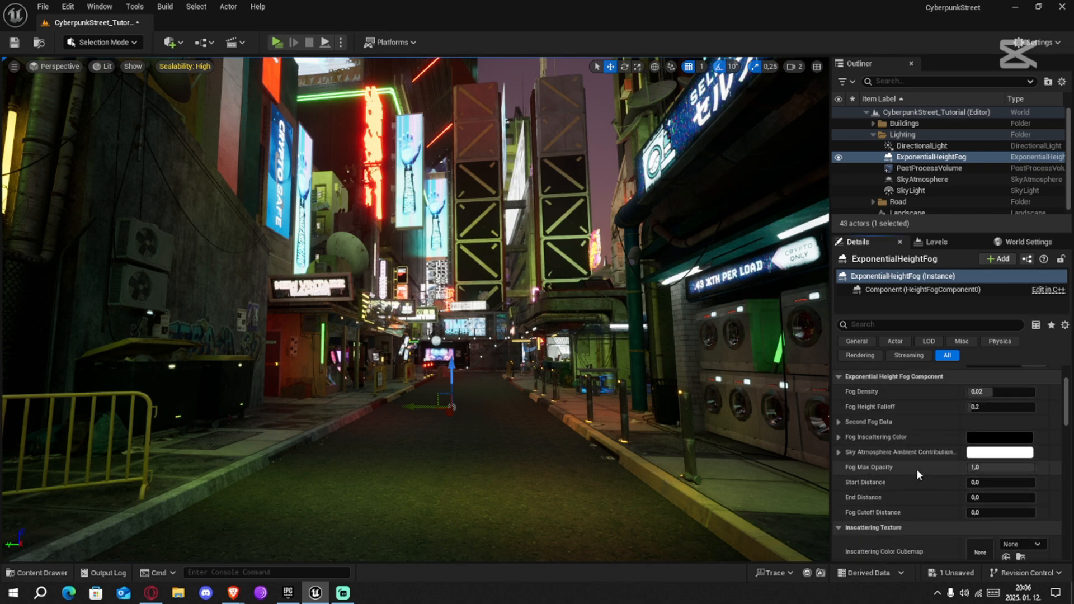
# Set the Fog Inscattering Color to a very dark blue with sRGB hex 001047
pyautogui.click(997, 445)
pyautogui.moveTo(807, 374)
pyautogui.mouseDown()
pyautogui.moveTo(792, 341)
pyautogui.moveTo(804, 334)
pyautogui.moveTo(811, 359)
pyautogui.moveTo(802, 331)
pyautogui.moveTo(785, 354)
pyautogui.moveTo(786, 320)
pyautogui.moveTo(816, 326)
pyautogui.mouseUp()
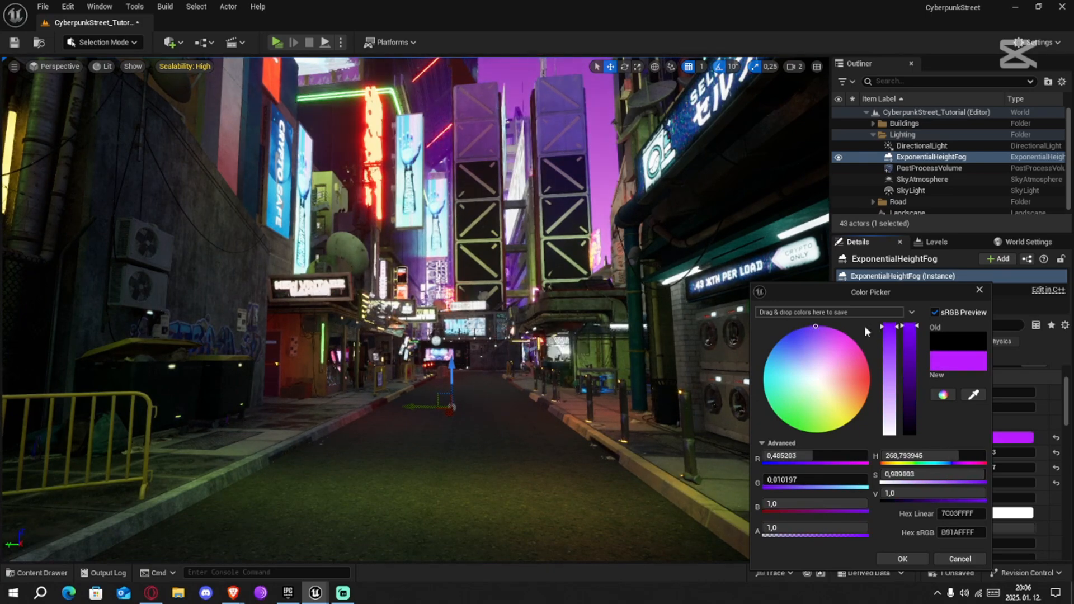
pyautogui.moveTo(911, 330); pyautogui.dragTo(918, 428)
pyautogui.moveTo(560, 335)
pyautogui.mouseDown(button='right')
pyautogui.moveTo(537, 280)
pyautogui.moveTo(106, 280)
pyautogui.moveTo(45, 336)
pyautogui.moveTo(56, 330)
pyautogui.mouseUp(button='right')
pyautogui.click(786, 336)
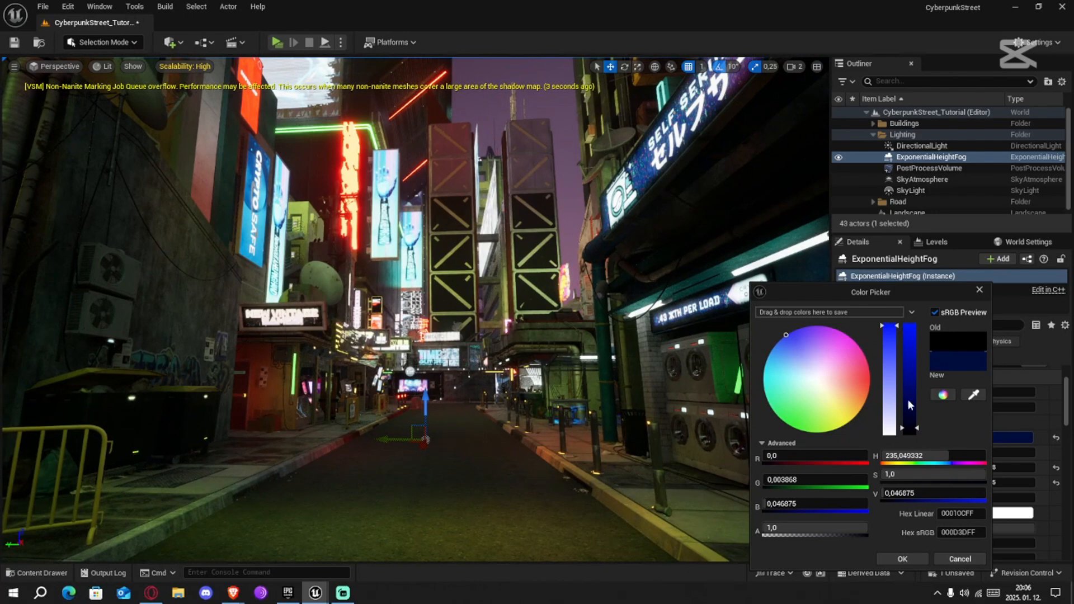
pyautogui.moveTo(913, 428)
pyautogui.mouseDown()
pyautogui.moveTo(917, 391)
pyautogui.moveTo(924, 426)
pyautogui.mouseUp()
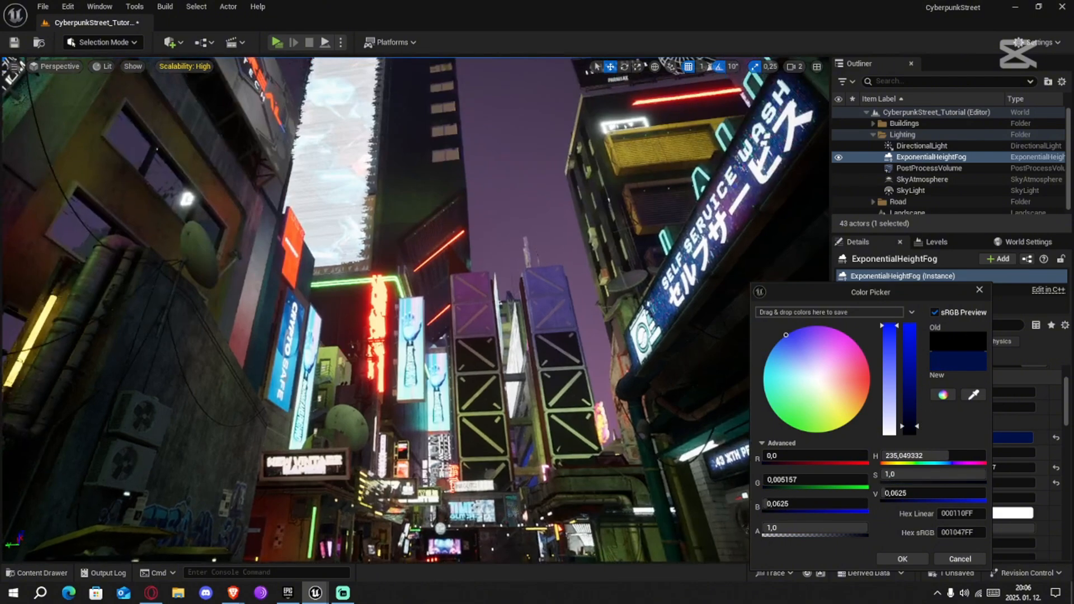
pyautogui.click(908, 560)
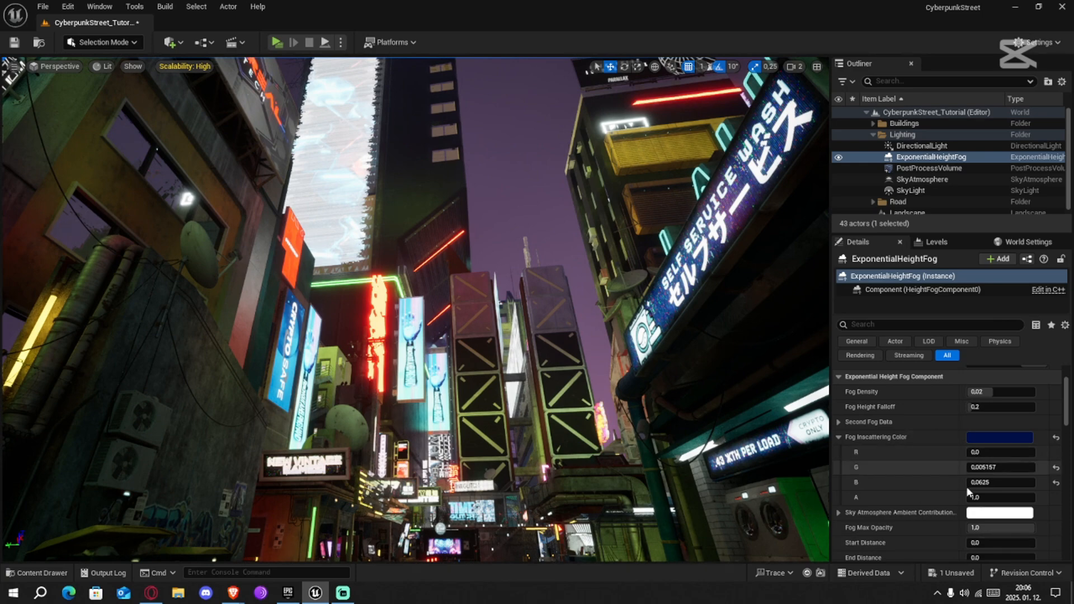
# Set the fog's Sky Atmosphere Ambient Contribution color to a dark blue with sRGB hex 000476
pyautogui.click(1000, 452)
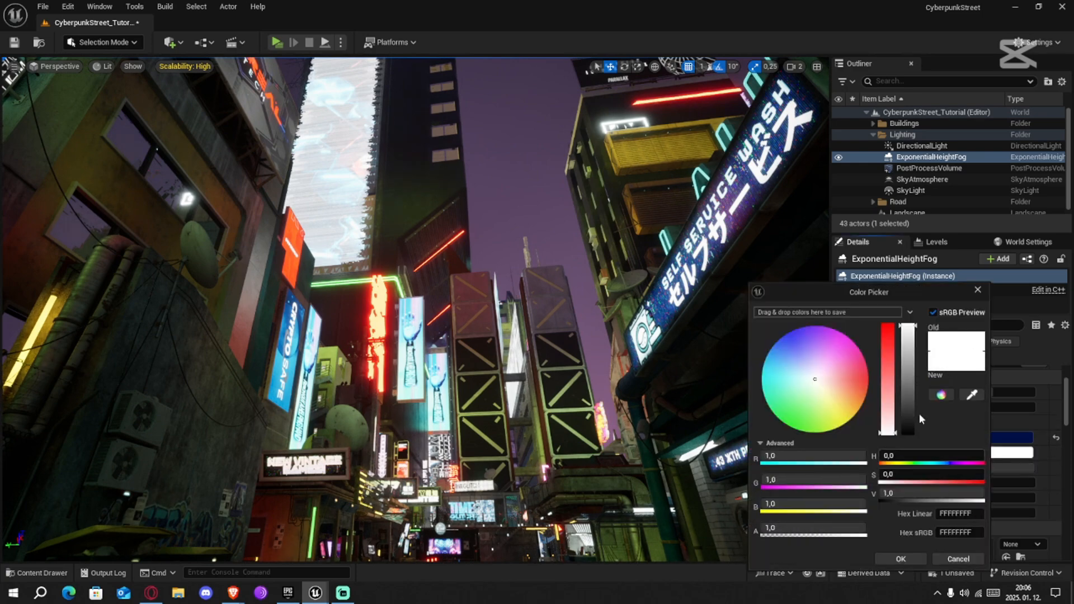
pyautogui.moveTo(800, 376); pyautogui.dragTo(778, 318)
pyautogui.moveTo(908, 330)
pyautogui.mouseDown()
pyautogui.moveTo(914, 432)
pyautogui.moveTo(917, 411)
pyautogui.mouseUp()
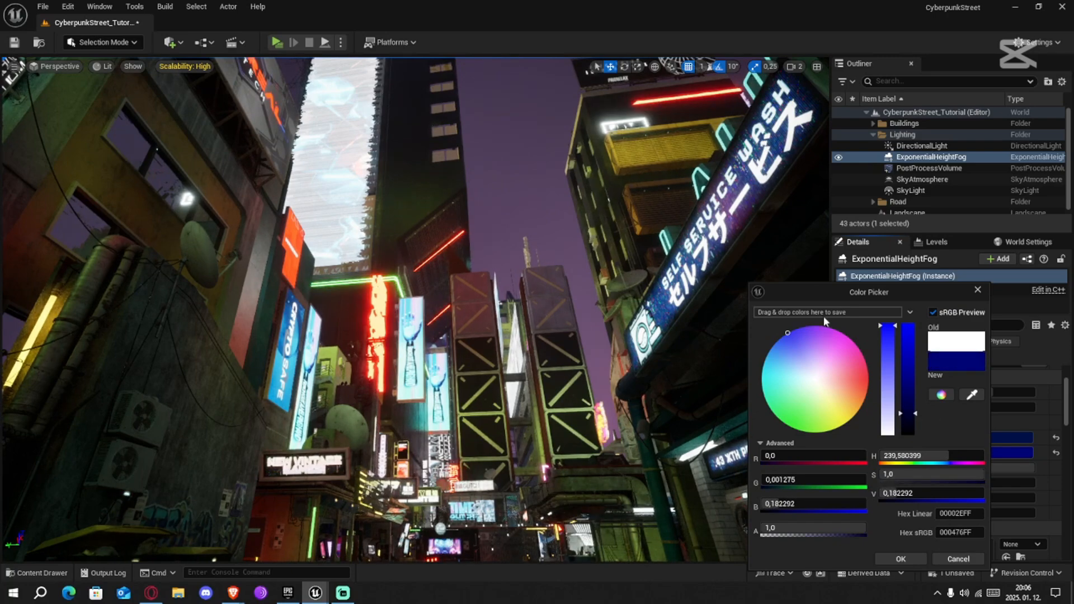
pyautogui.moveTo(828, 291); pyautogui.dragTo(892, 231)
pyautogui.press('f')
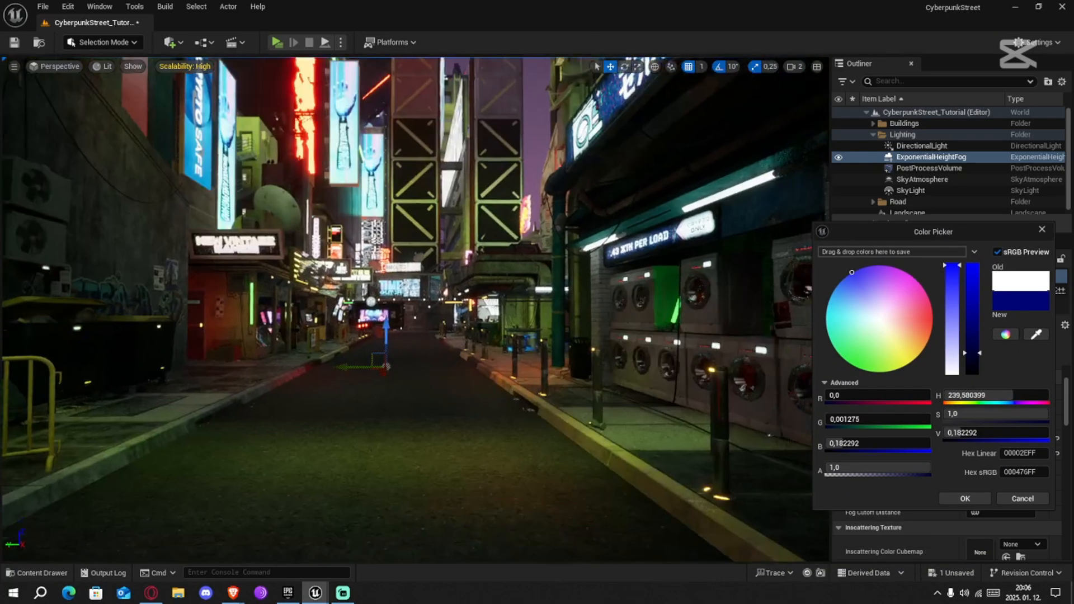
pyautogui.click(962, 498)
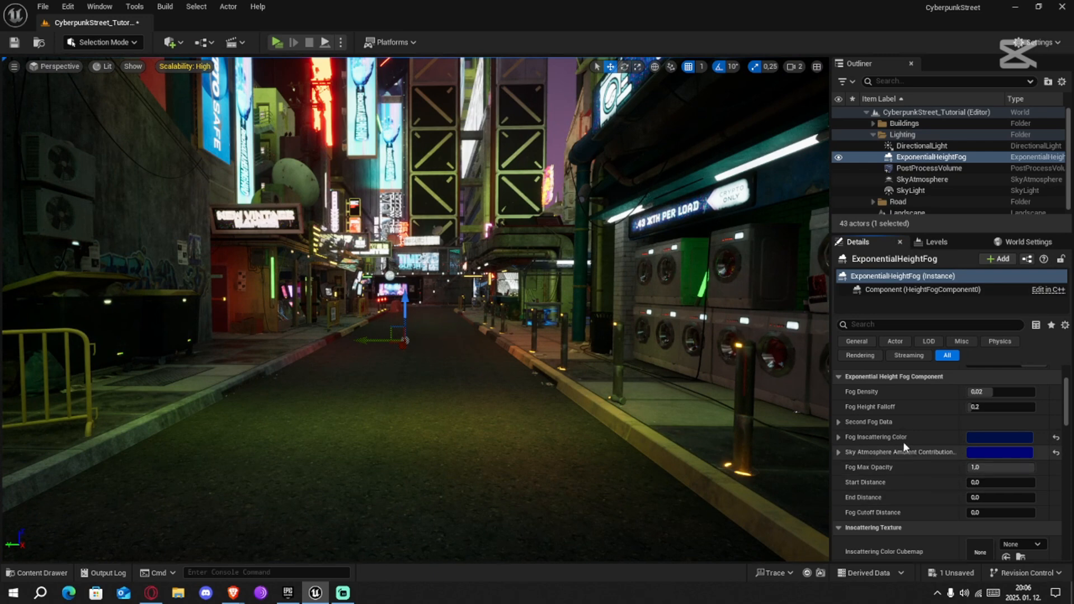
# Review the Inscattering Texture Tint, try a lower Fog Max Opacity and set the Fog Cutoff Distance to 100000
pyautogui.scroll(-5, 924, 451)
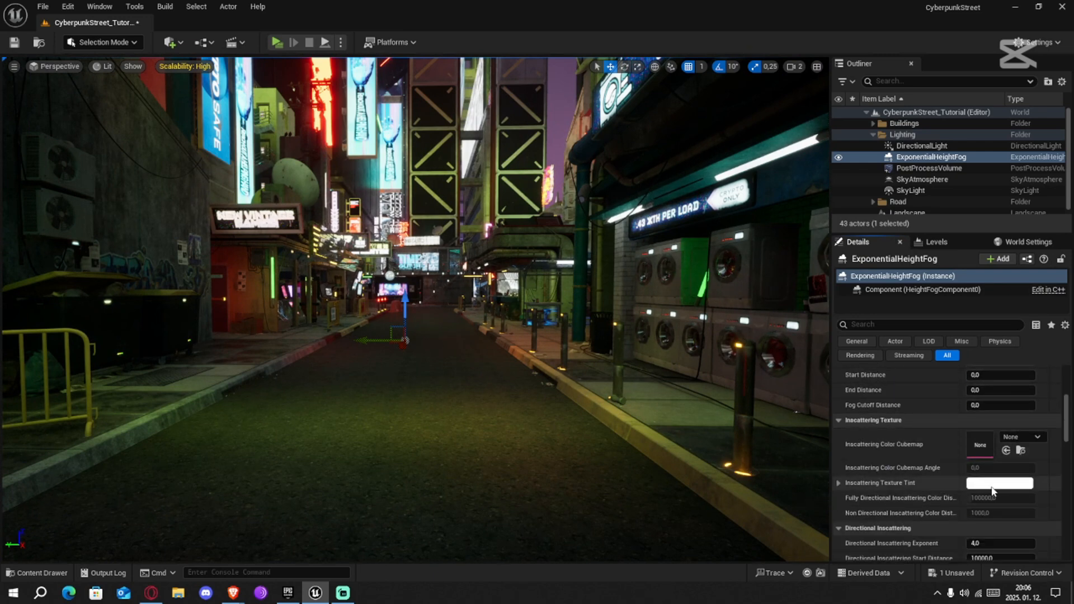
pyautogui.click(838, 484)
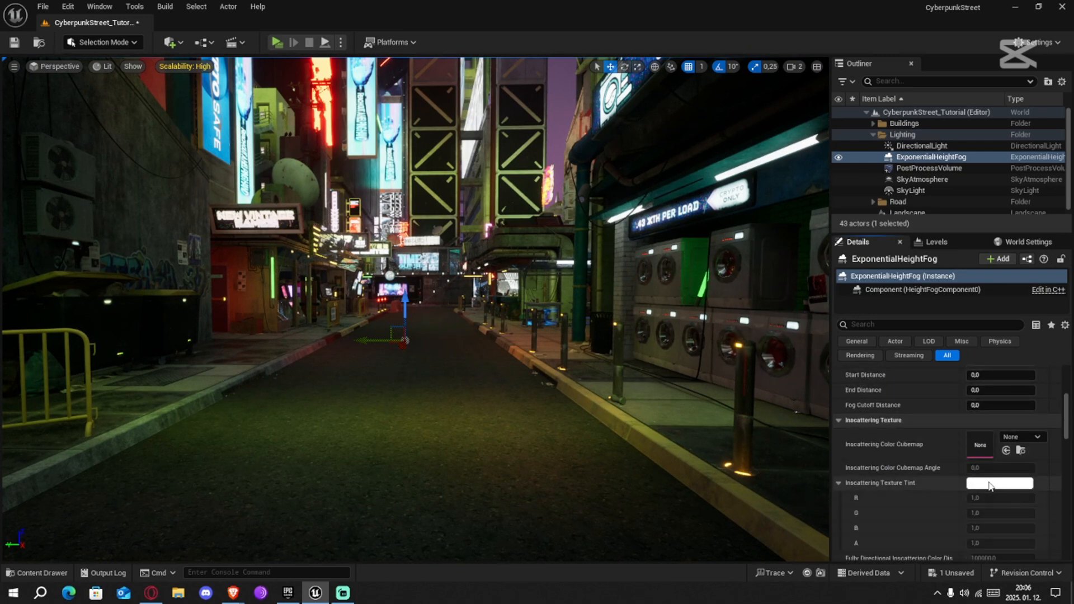
pyautogui.click(839, 483)
pyautogui.scroll(3, 918, 481)
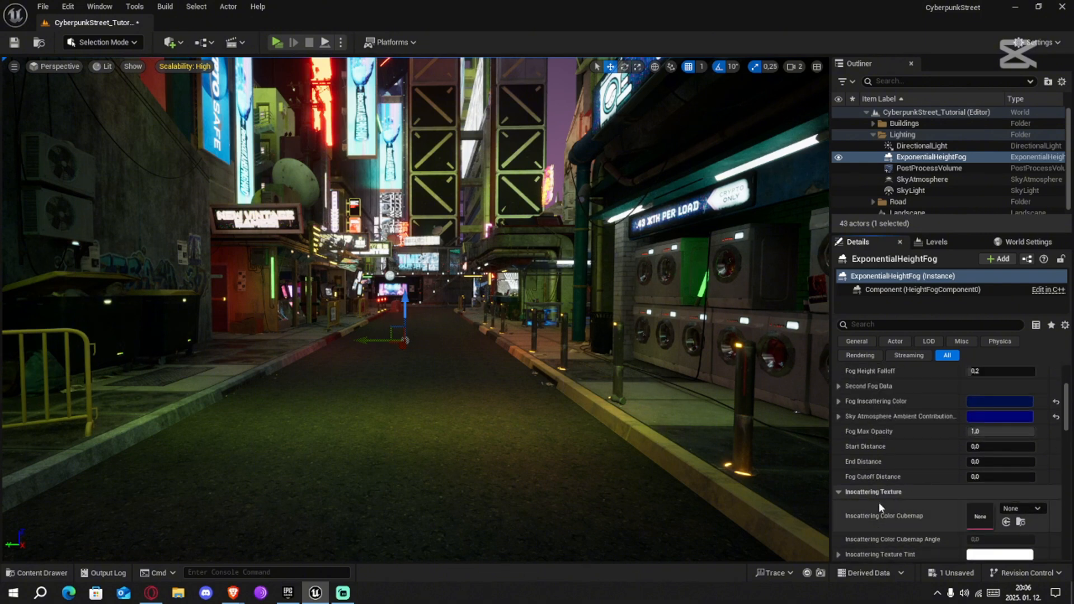
pyautogui.scroll(1, 924, 476)
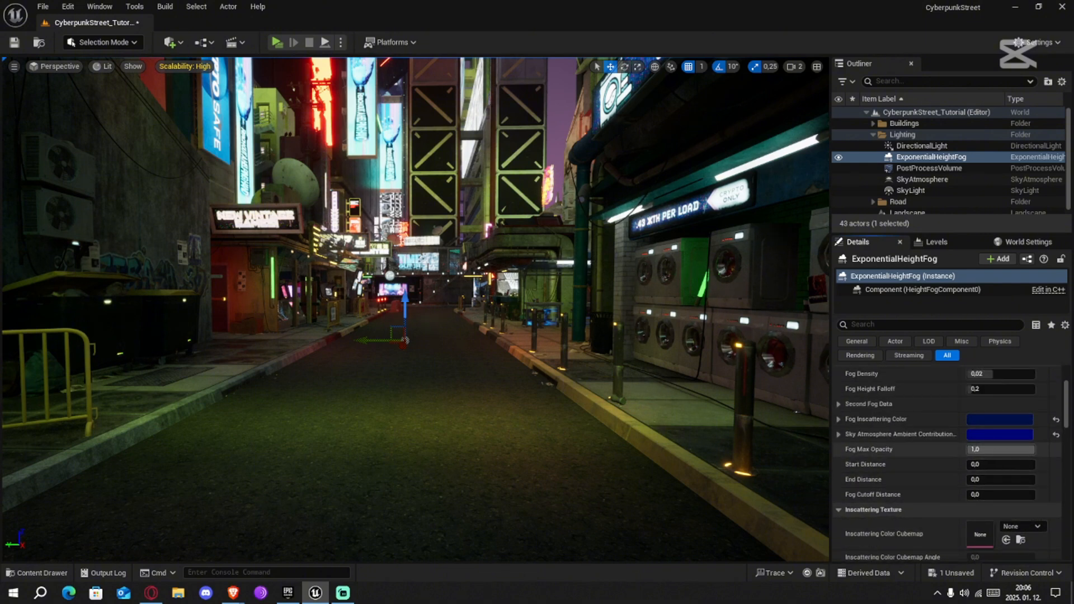
pyautogui.moveTo(1026, 449); pyautogui.dragTo(973, 465)
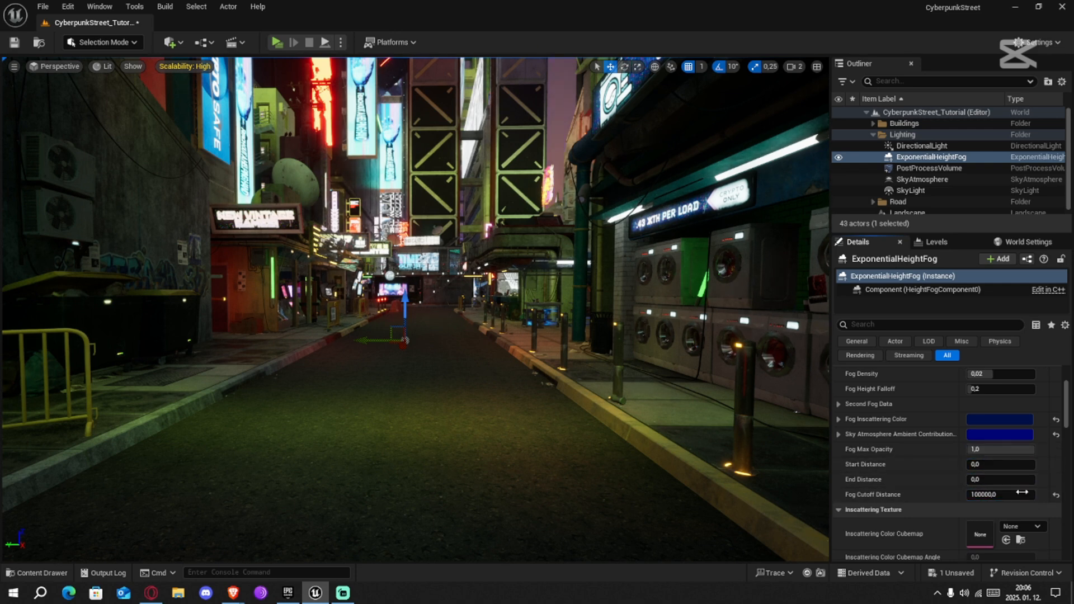
# Set the height fog's Fog Density to 0.05 and its Fog Height Falloff to 2.0
pyautogui.scroll(4, 928, 451)
pyautogui.moveTo(627, 410); pyautogui.dragTo(644, 383, button='right')
pyautogui.moveTo(995, 448); pyautogui.dragTo(998, 448)
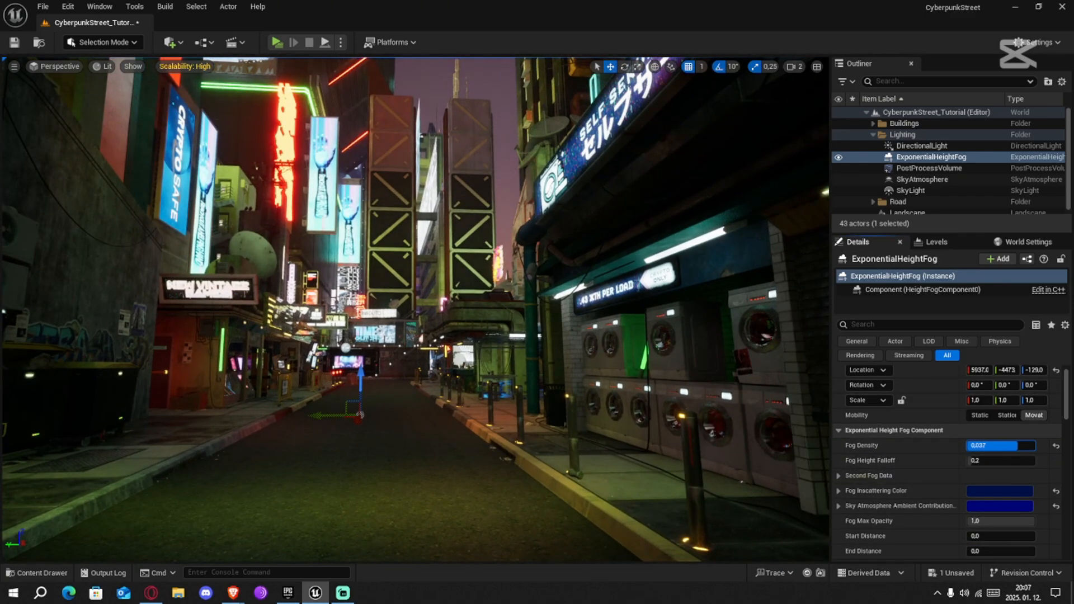
pyautogui.moveTo(998, 446); pyautogui.dragTo(1035, 445)
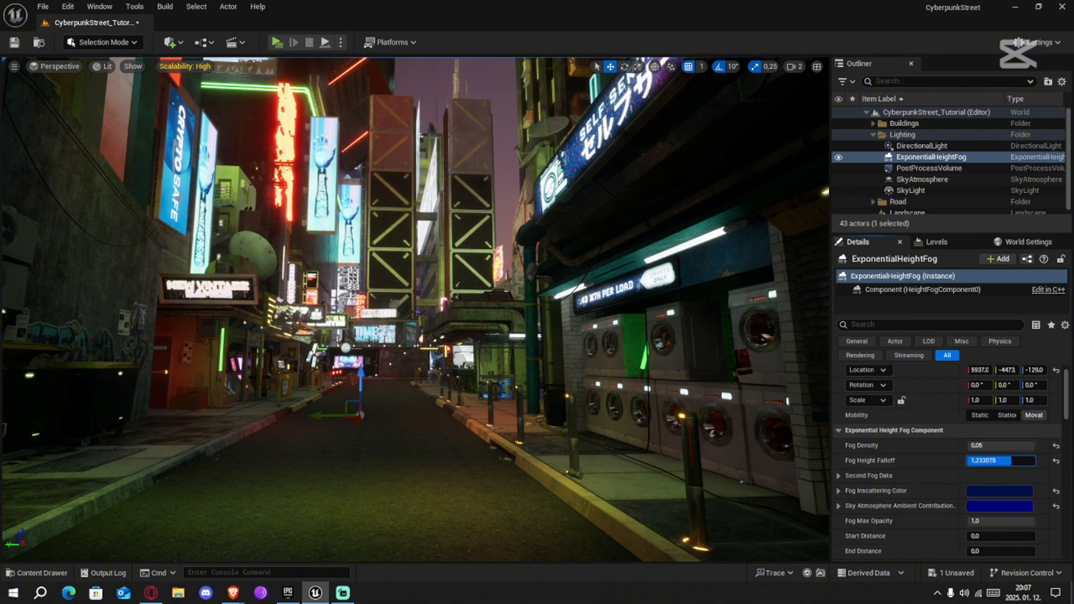
pyautogui.moveTo(1001, 461); pyautogui.dragTo(1036, 461)
pyautogui.moveTo(430, 482); pyautogui.dragTo(112, 478, button='right')
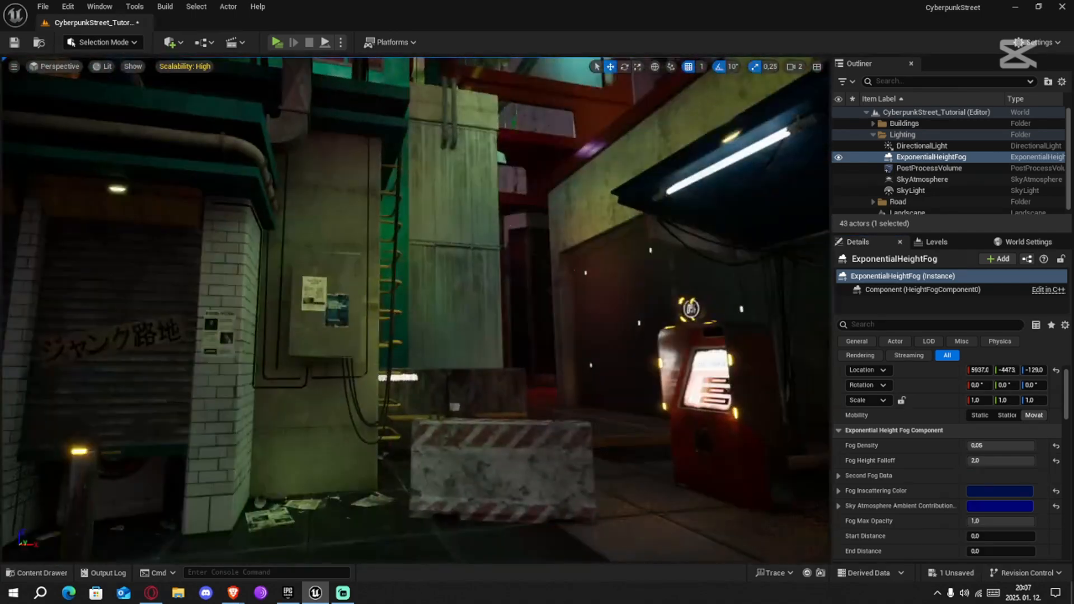
pyautogui.moveTo(574, 444); pyautogui.dragTo(370, 428, button='right')
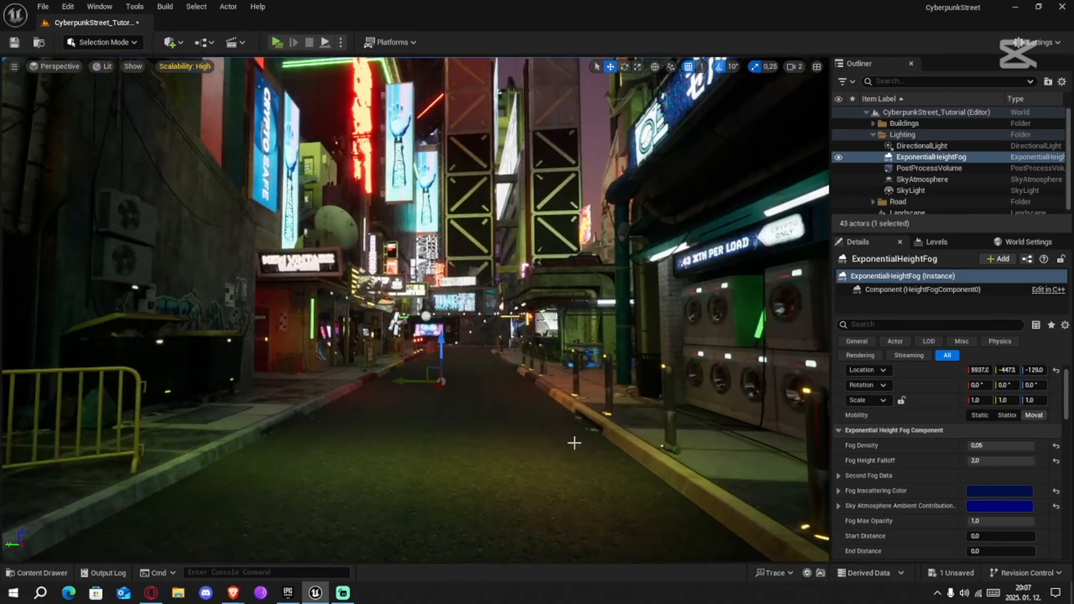
# Set the SkyAtmosphere's Rayleigh Scattering color to a very dark blue with sRGB hex 0E1B2D
pyautogui.click(922, 179)
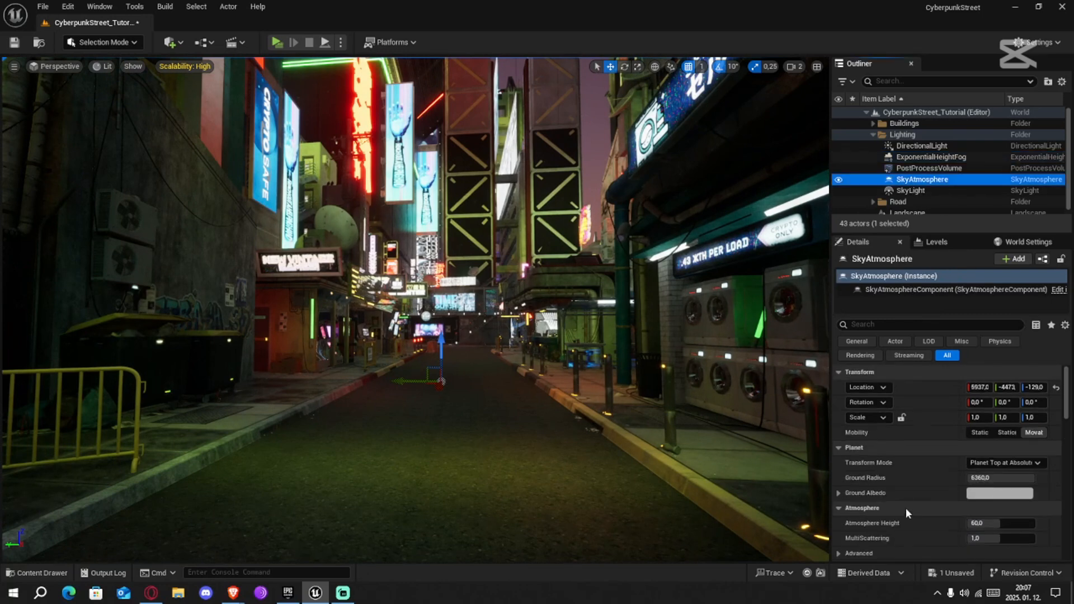
pyautogui.scroll(-6, 918, 491)
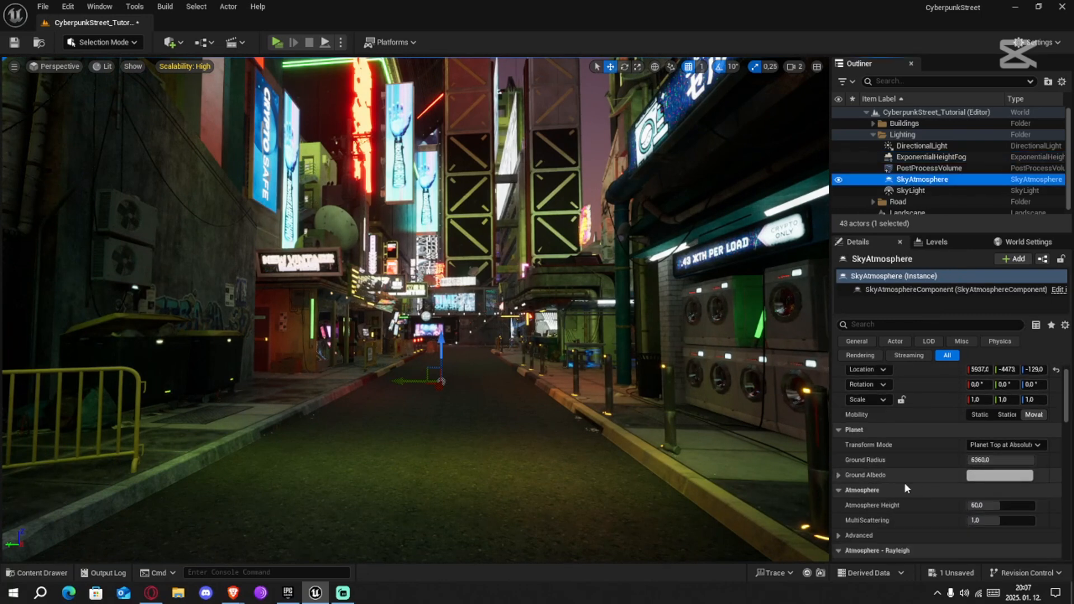
pyautogui.scroll(-1, 914, 459)
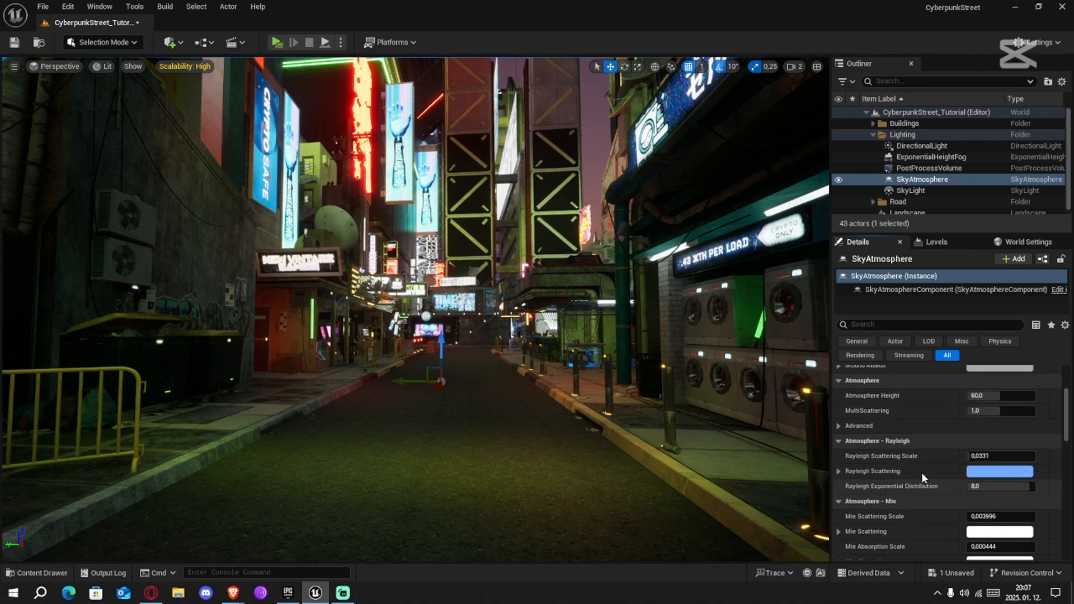
pyautogui.click(982, 475)
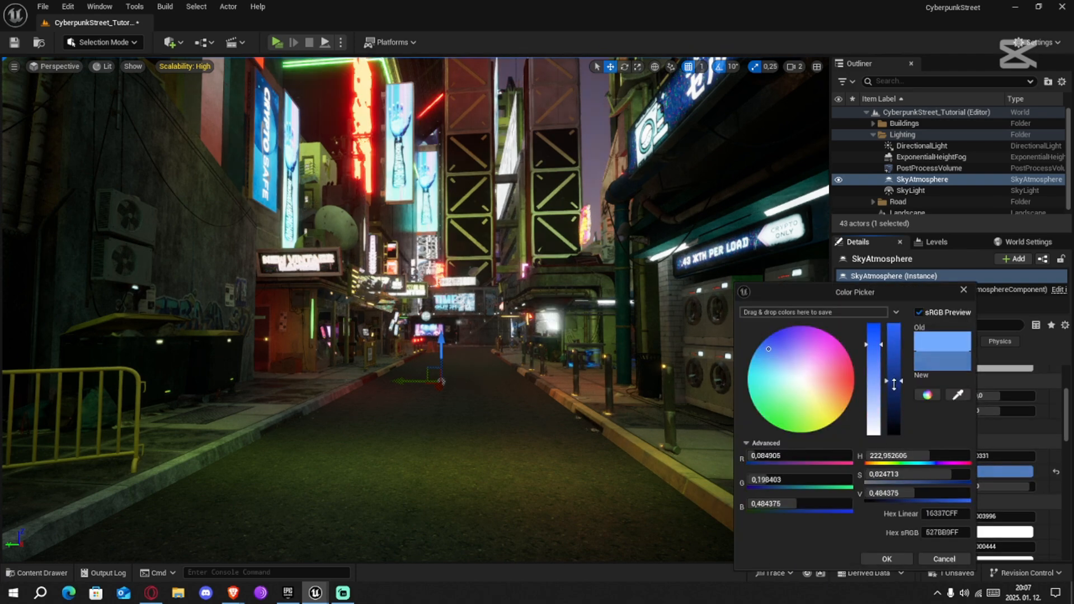
pyautogui.moveTo(902, 341); pyautogui.dragTo(895, 429)
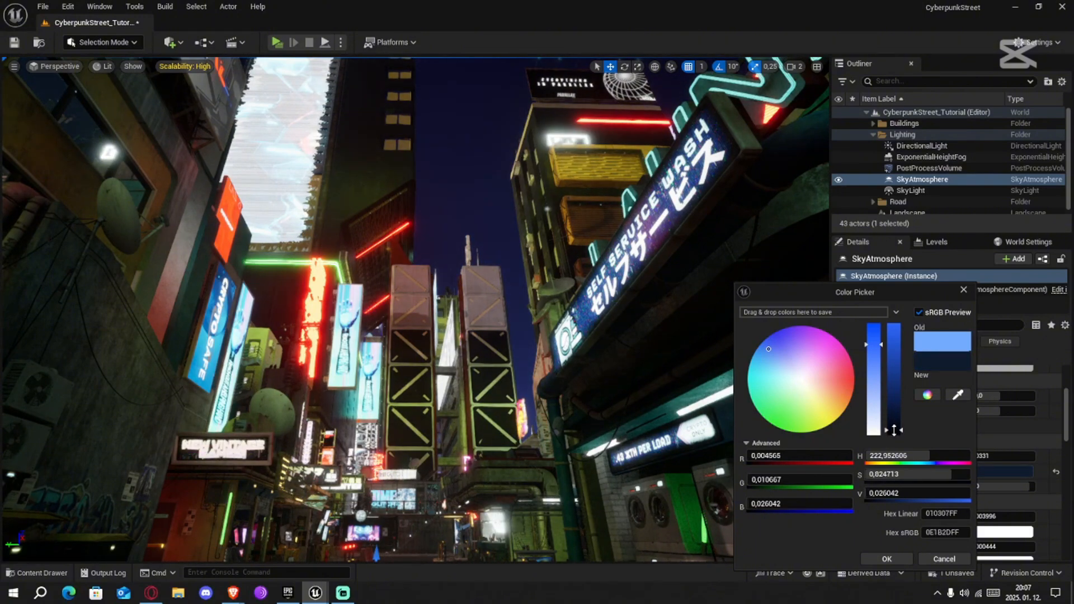
pyautogui.moveTo(632, 381); pyautogui.dragTo(53, 446, button='right')
pyautogui.click(885, 556)
# Move along the street to examine the sky and the scene lighting with the darker Rayleigh Scattering color
pyautogui.scroll(-1, 625, 482)
pyautogui.press('w')
pyautogui.press('w')
pyautogui.scroll(-1, 638, 481)
pyautogui.press('w')
pyautogui.scroll(3, 683, 471)
pyautogui.press('w')
pyautogui.press('w')
pyautogui.press('w')
pyautogui.press('w')
pyautogui.press('w')
pyautogui.scroll(4, 990, 473)
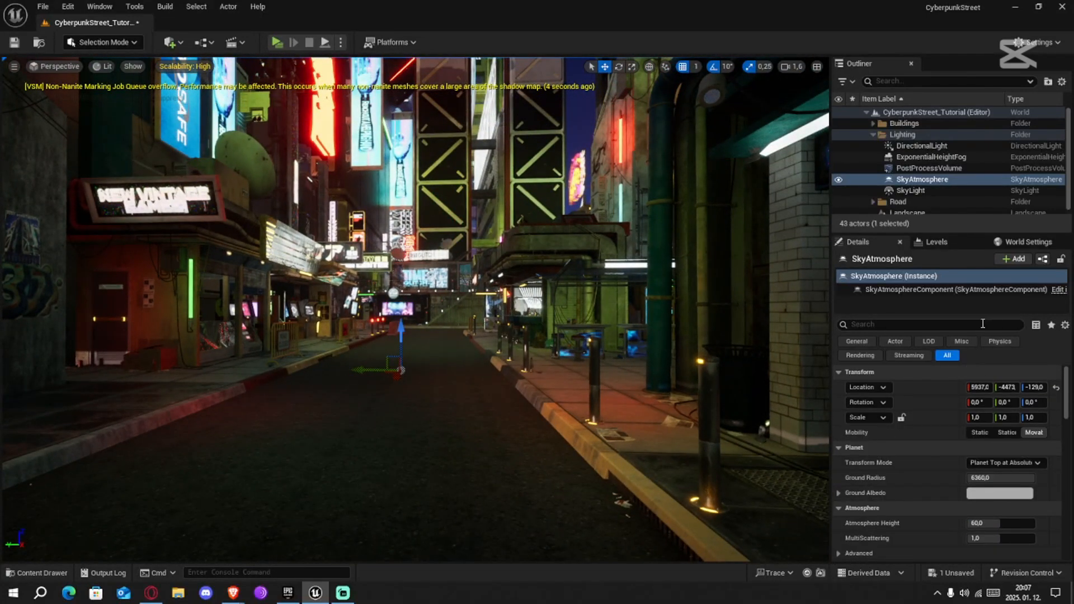
# Try blue and black for the SkyLight's Light Color, and settle on a dark purple with sRGB hex 72008F
pyautogui.click(935, 189)
pyautogui.scroll(-4, 917, 469)
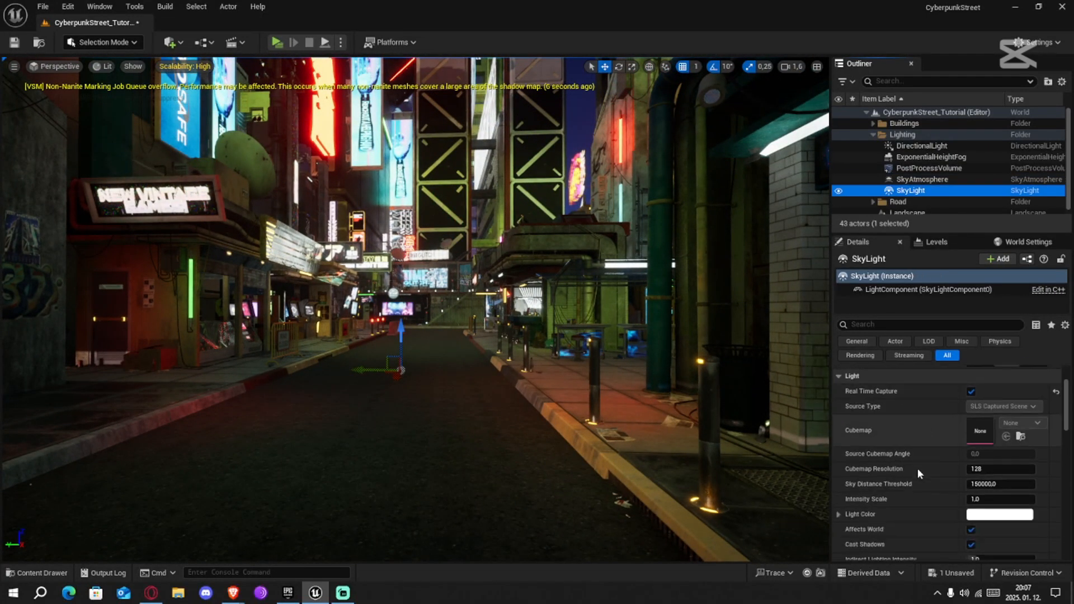
pyautogui.click(974, 481)
pyautogui.moveTo(745, 358); pyautogui.dragTo(750, 352, button='right')
pyautogui.moveTo(784, 333); pyautogui.dragTo(778, 321)
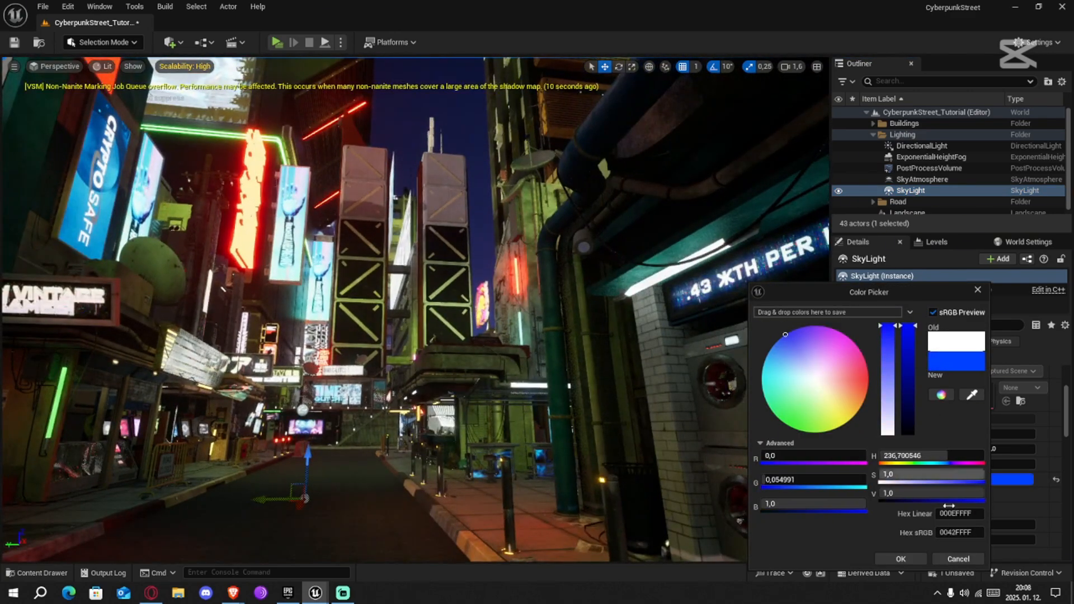
pyautogui.moveTo(909, 347); pyautogui.dragTo(914, 437)
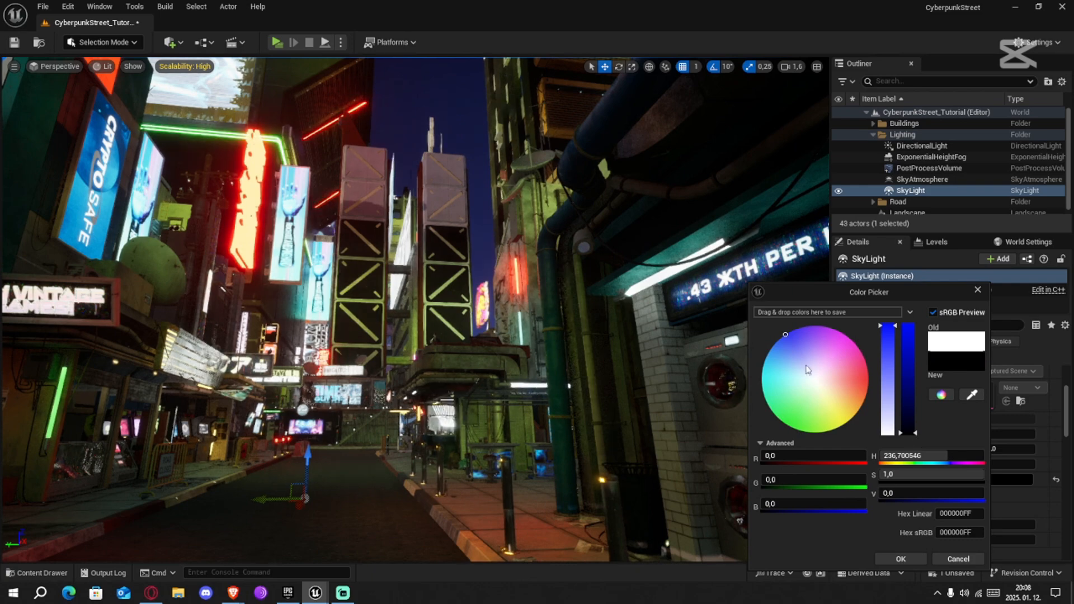
pyautogui.moveTo(809, 367); pyautogui.dragTo(823, 312)
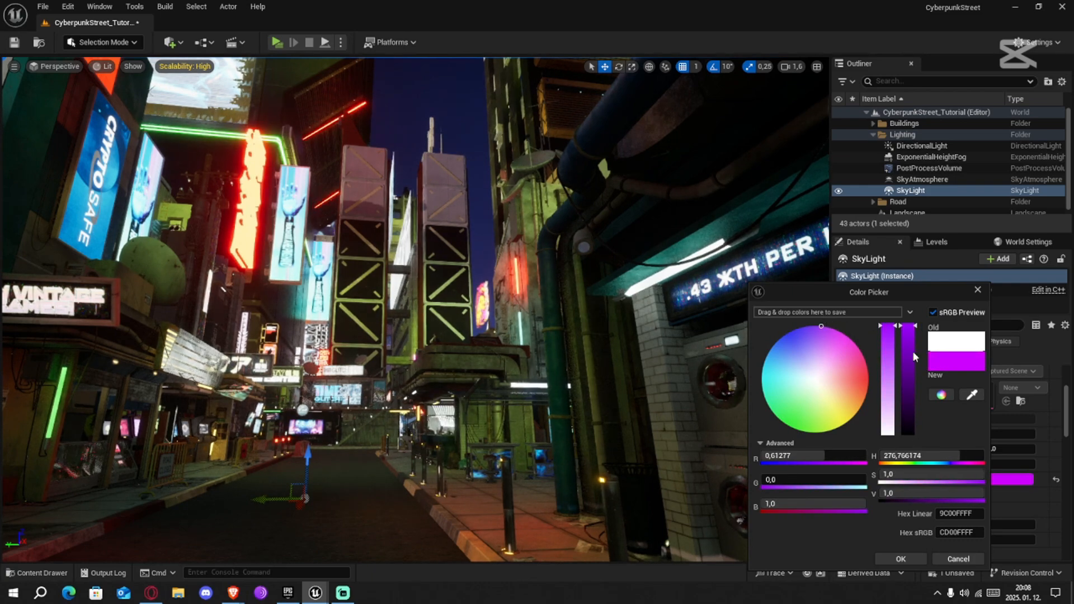
pyautogui.moveTo(912, 351); pyautogui.dragTo(910, 404)
pyautogui.moveTo(569, 419); pyautogui.dragTo(623, 436, button='right')
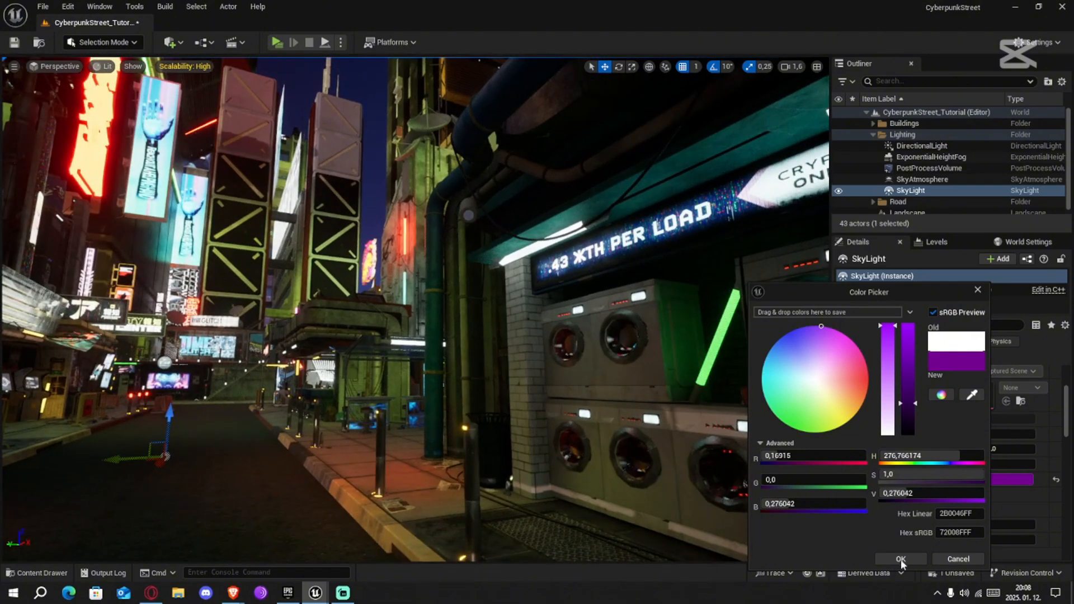
pyautogui.click(901, 559)
pyautogui.scroll(3, 903, 493)
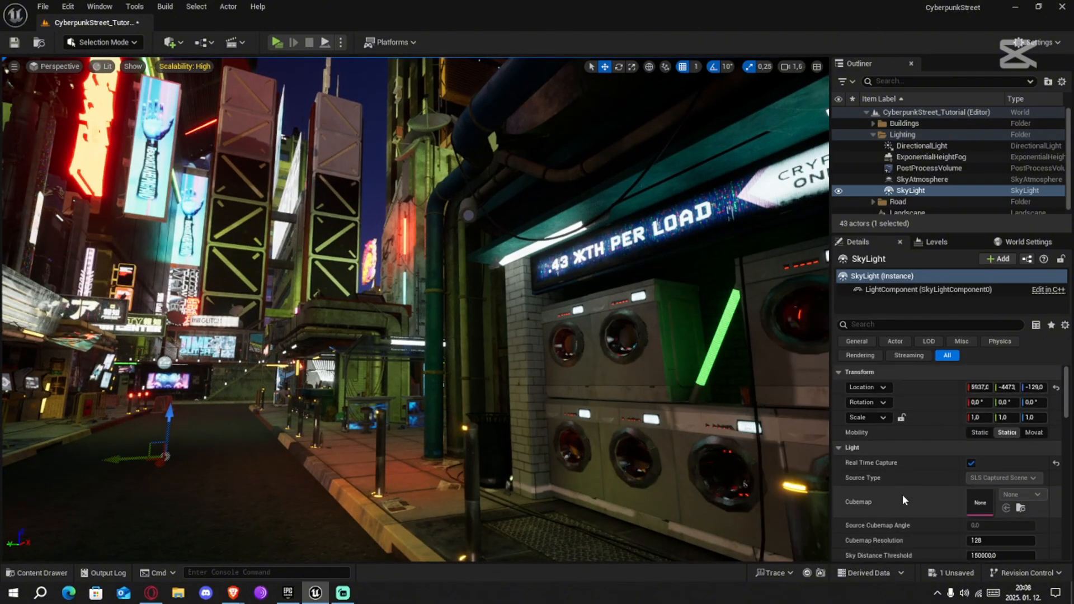
pyautogui.moveTo(661, 447); pyautogui.dragTo(547, 435, button='right')
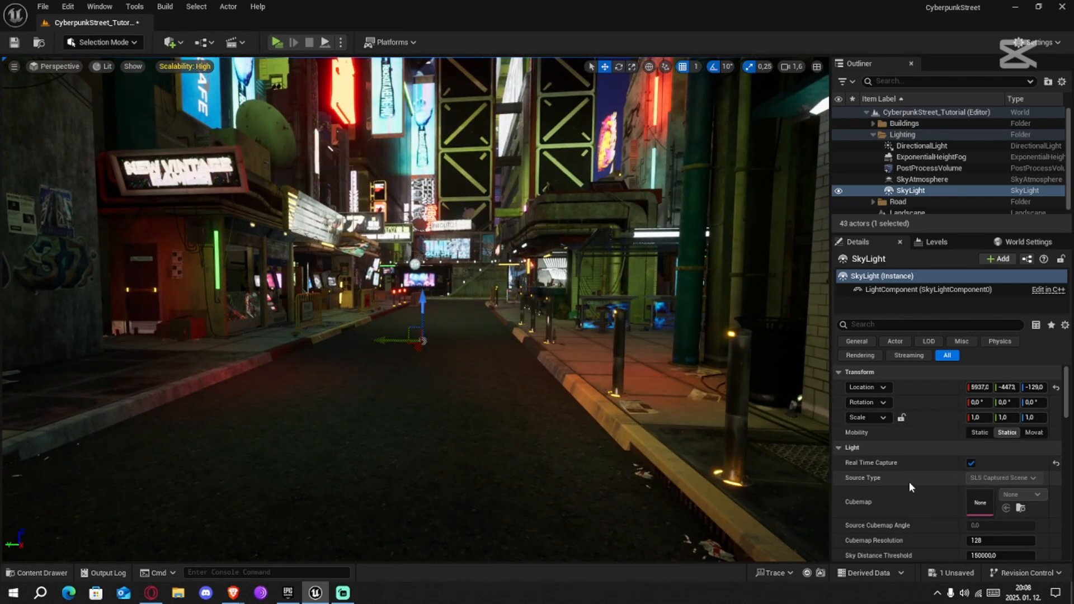
# Set the PostProcessVolume's Exposure Compensation to 11
pyautogui.click(906, 168)
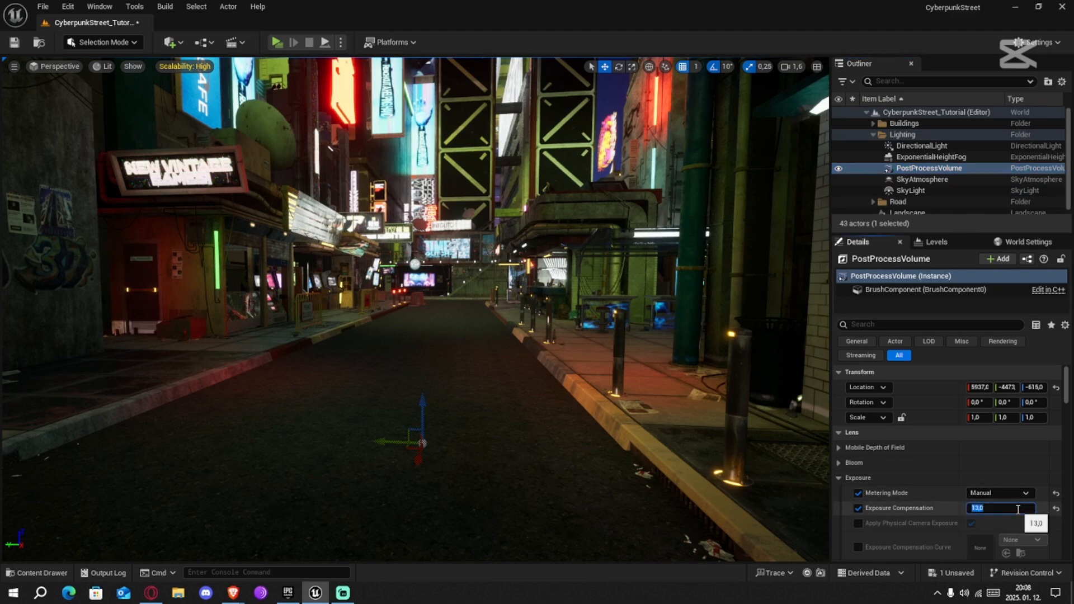
pyautogui.write('11')
pyautogui.press('Return')
pyautogui.moveTo(336, 305); pyautogui.dragTo(372, 288, button='right')
# Try the Cinematic scalability level on the scene and switch all groups back to High
pyautogui.click(185, 66)
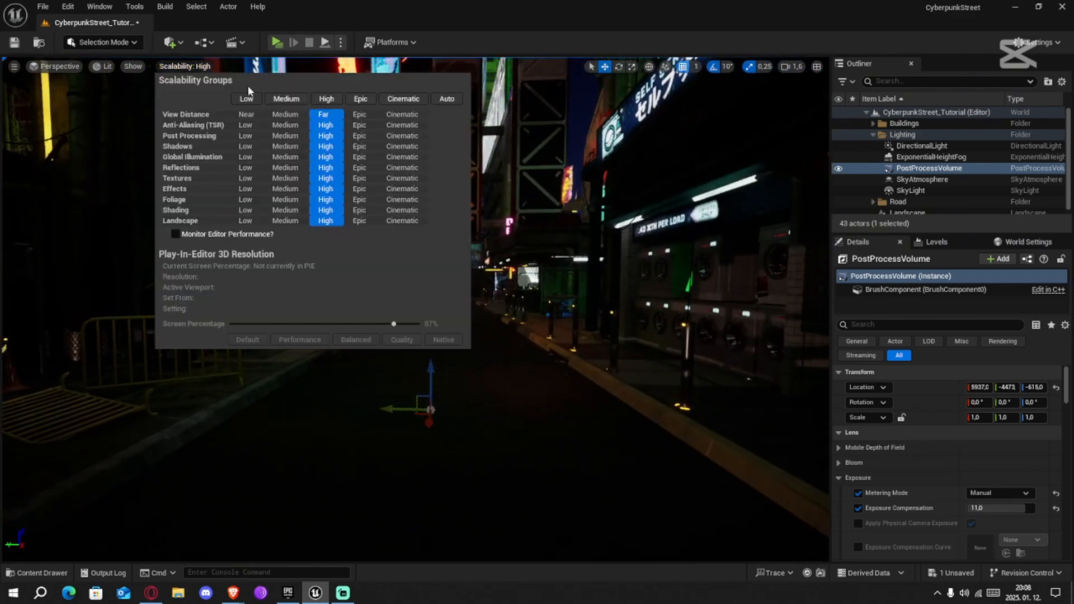
pyautogui.click(416, 99)
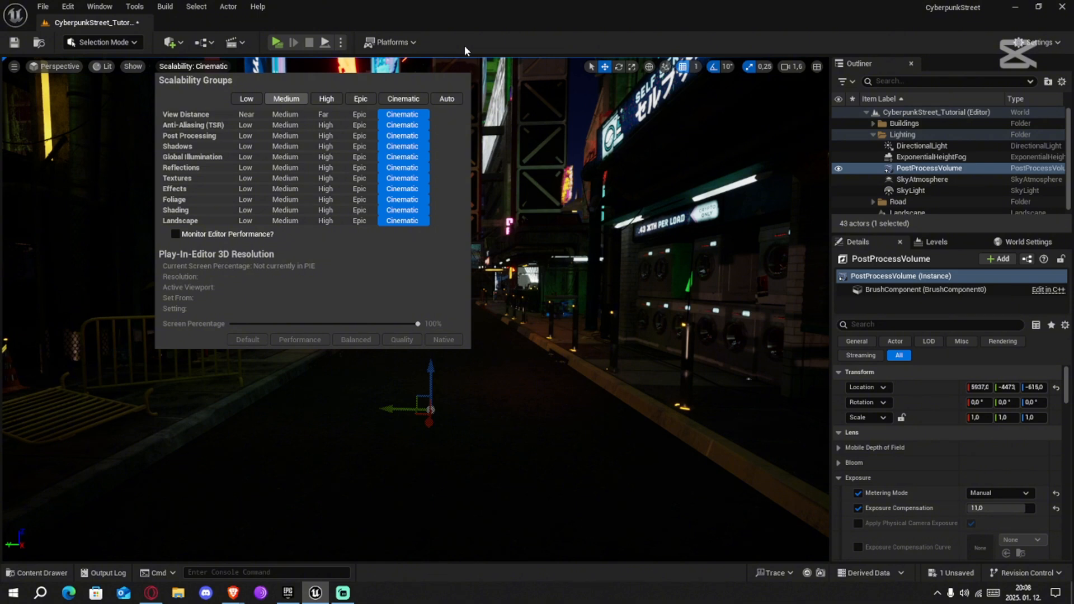
pyautogui.click(519, 210)
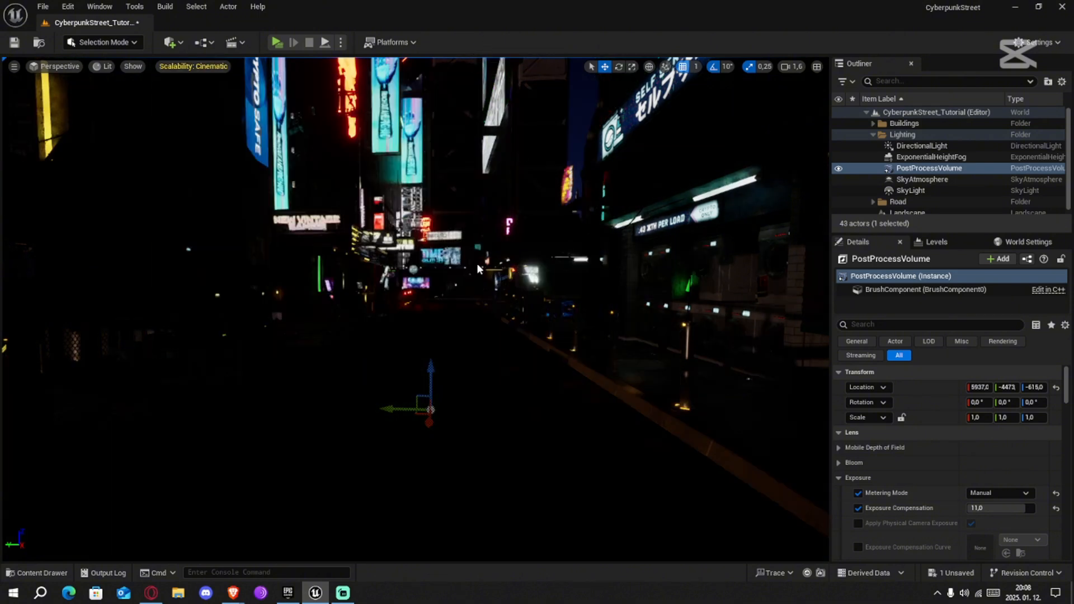
pyautogui.moveTo(477, 265)
pyautogui.mouseDown(button='right')
pyautogui.moveTo(492, 265)
pyautogui.moveTo(473, 269)
pyautogui.mouseUp(button='right')
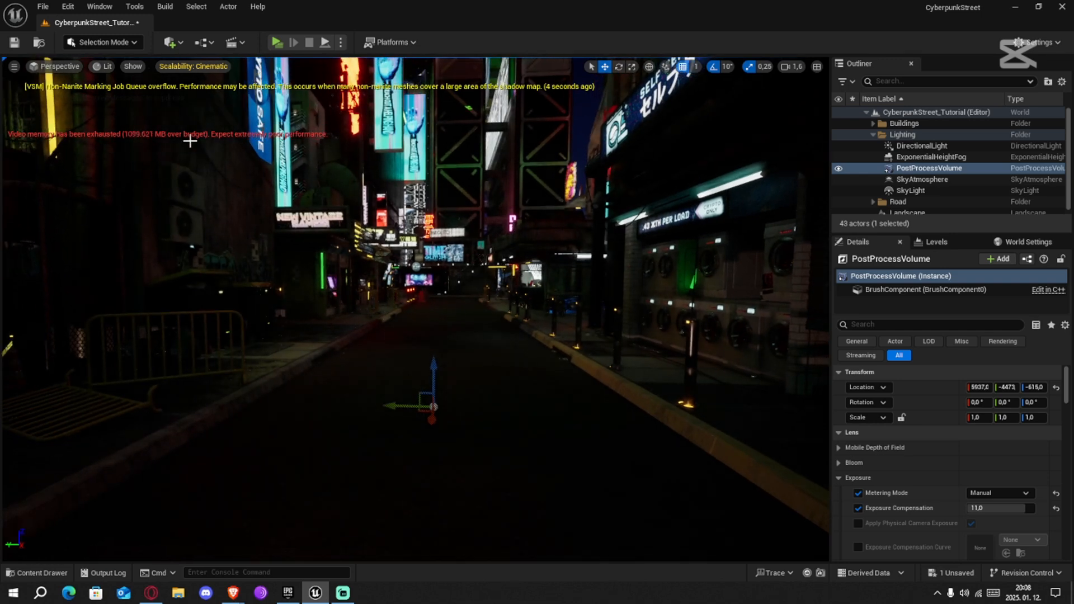
pyautogui.click(190, 66)
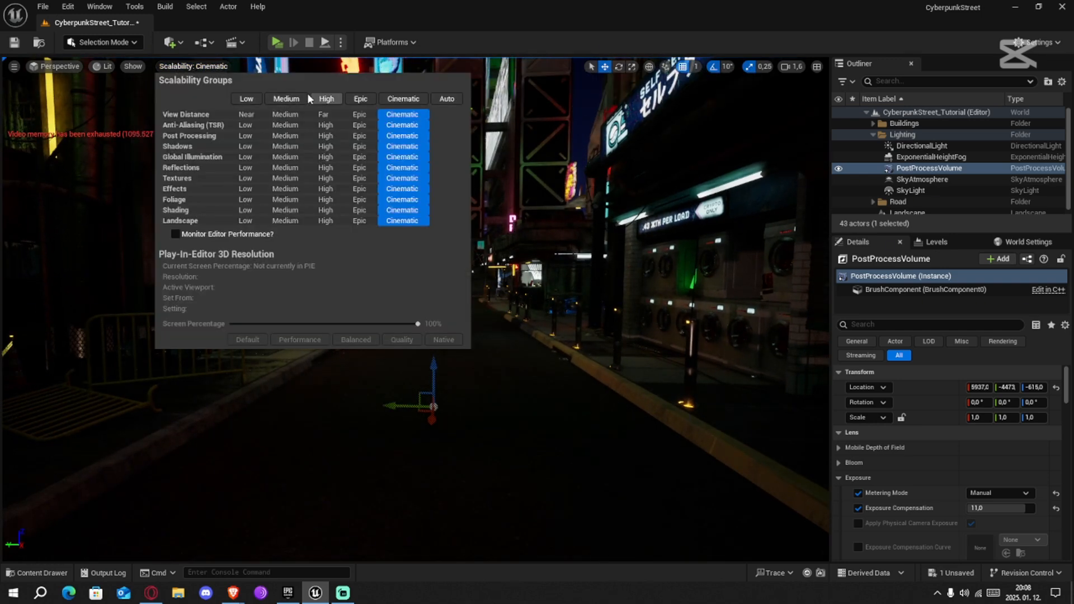
pyautogui.click(481, 49)
pyautogui.moveTo(473, 196); pyautogui.dragTo(6, 205, button='right')
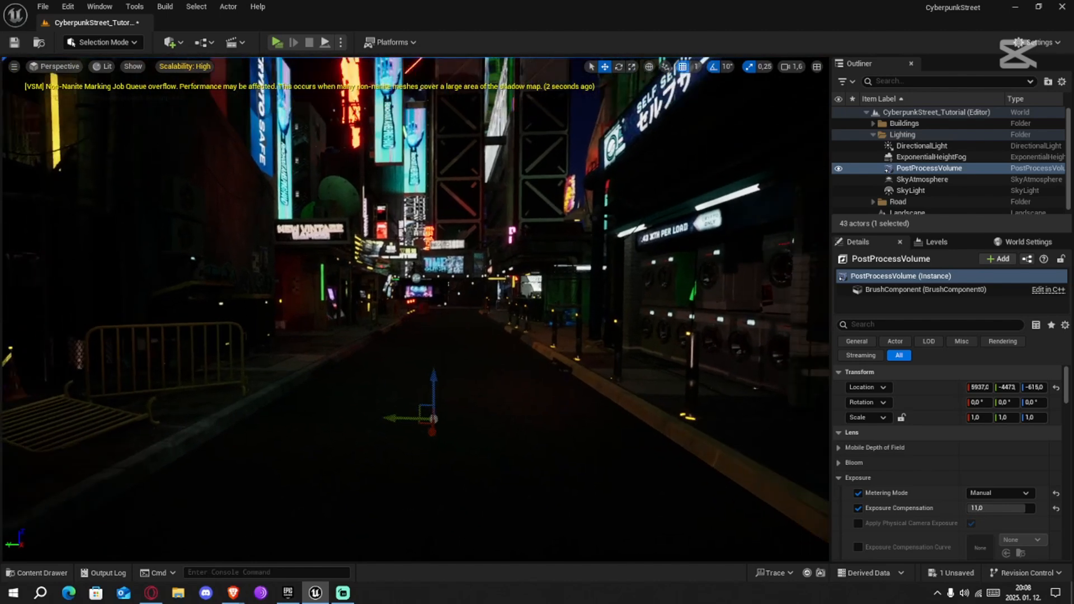
# Enable the PostProcessVolume's Bloom Method and Intensity overrides and set the bloom Intensity to 3.0
pyautogui.scroll(-3, 915, 492)
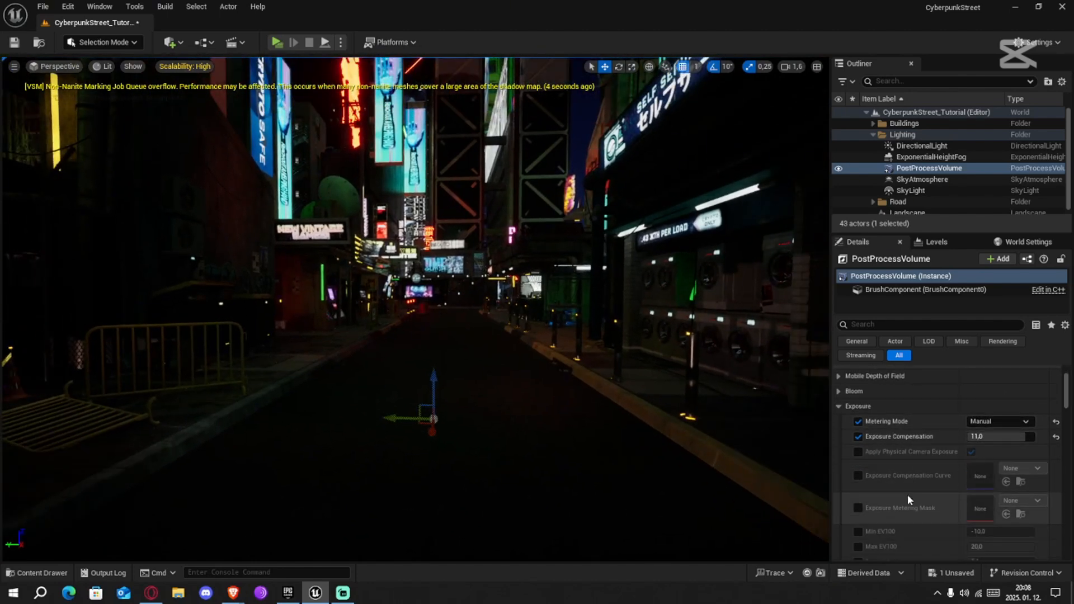
pyautogui.scroll(-2, 908, 495)
pyautogui.scroll(5, 902, 497)
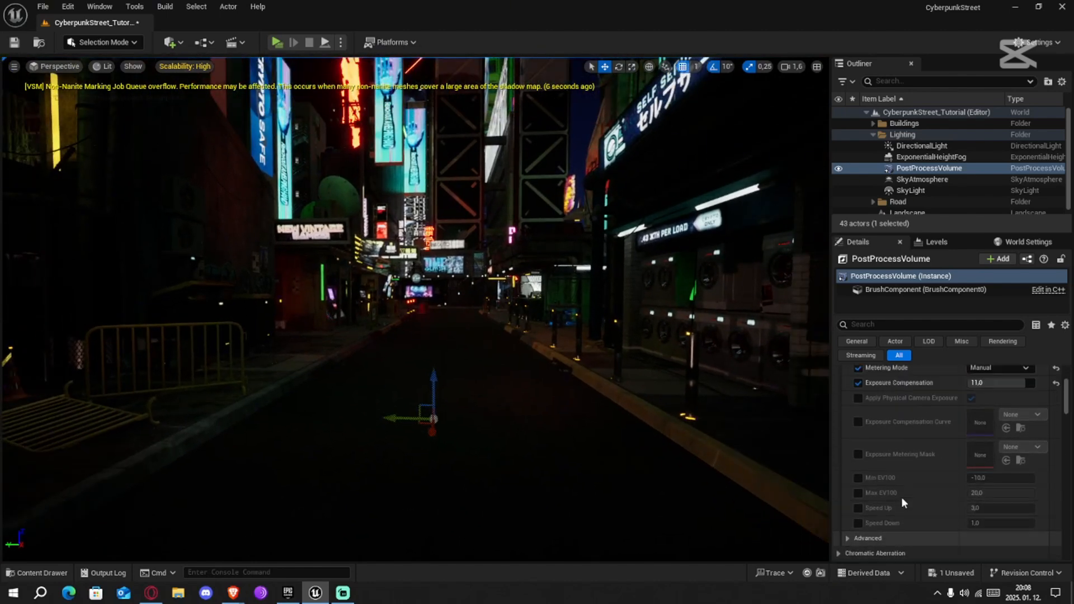
pyautogui.click(839, 441)
pyautogui.click(841, 426)
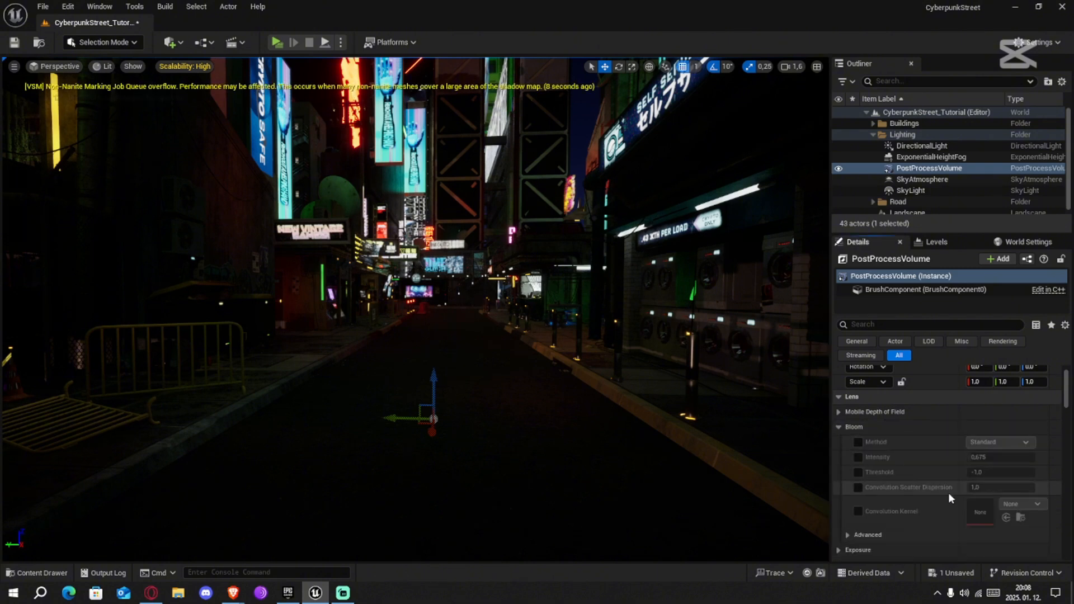
pyautogui.scroll(-1, 881, 442)
pyautogui.click(858, 425)
pyautogui.click(997, 425)
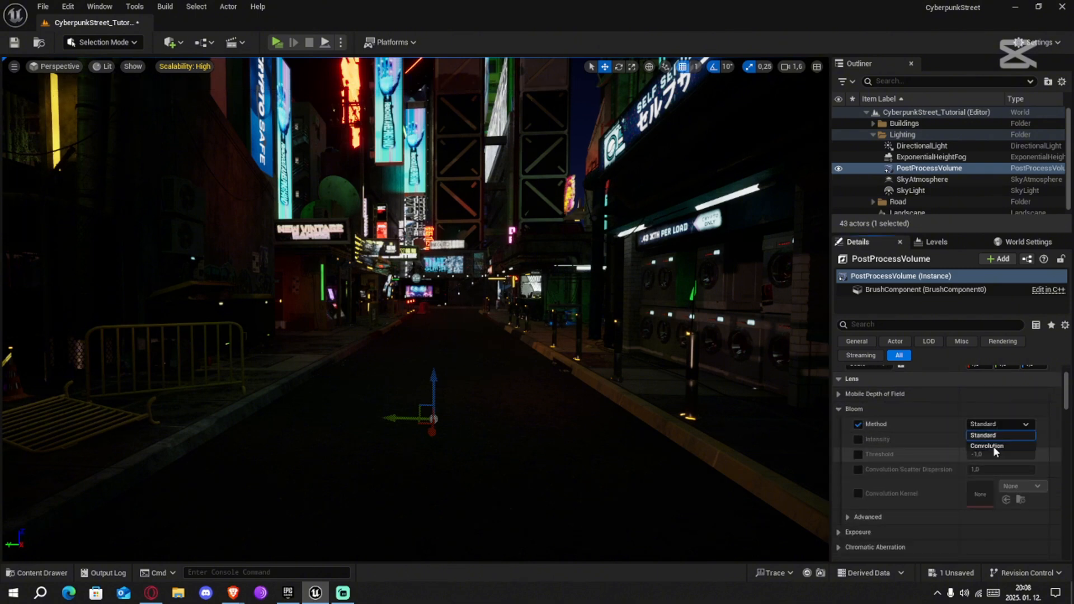
pyautogui.click(859, 440)
pyautogui.moveTo(982, 439); pyautogui.dragTo(1007, 440)
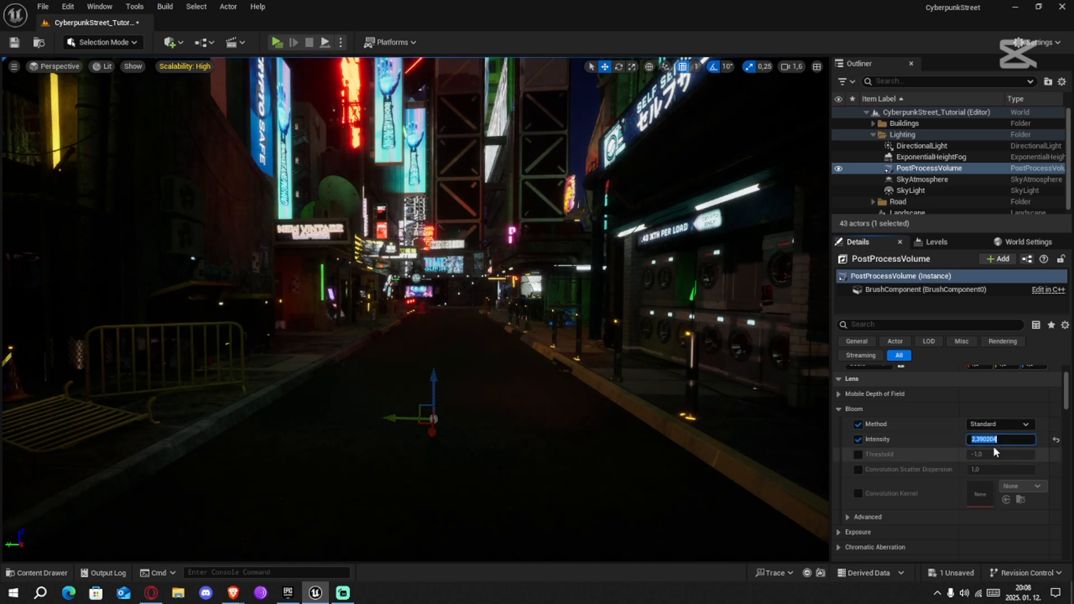
pyautogui.moveTo(559, 302); pyautogui.dragTo(565, 364, button='right')
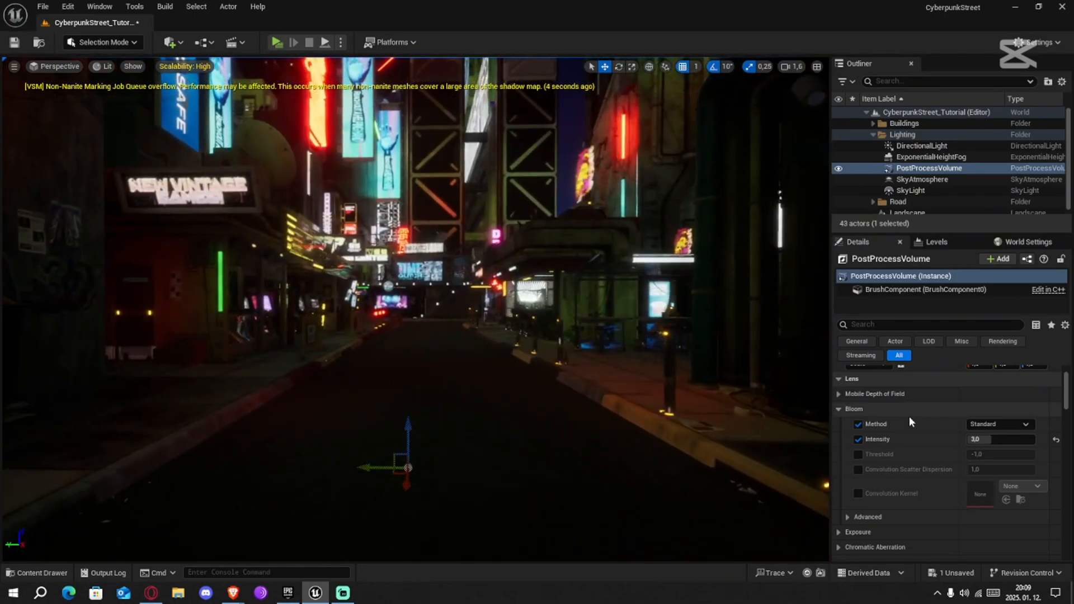
# Enable the bloom Threshold override with a value of -0.5 and change the bloom Method to Convolution
pyautogui.click(858, 455)
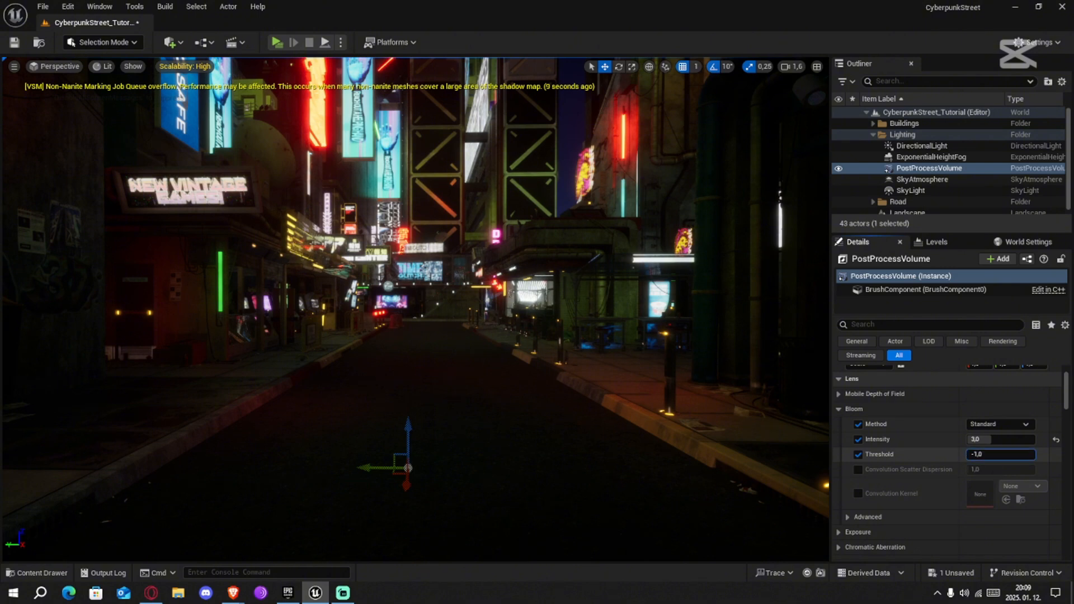
pyautogui.moveTo(970, 454)
pyautogui.mouseDown()
pyautogui.moveTo(987, 454)
pyautogui.moveTo(961, 454)
pyautogui.mouseUp()
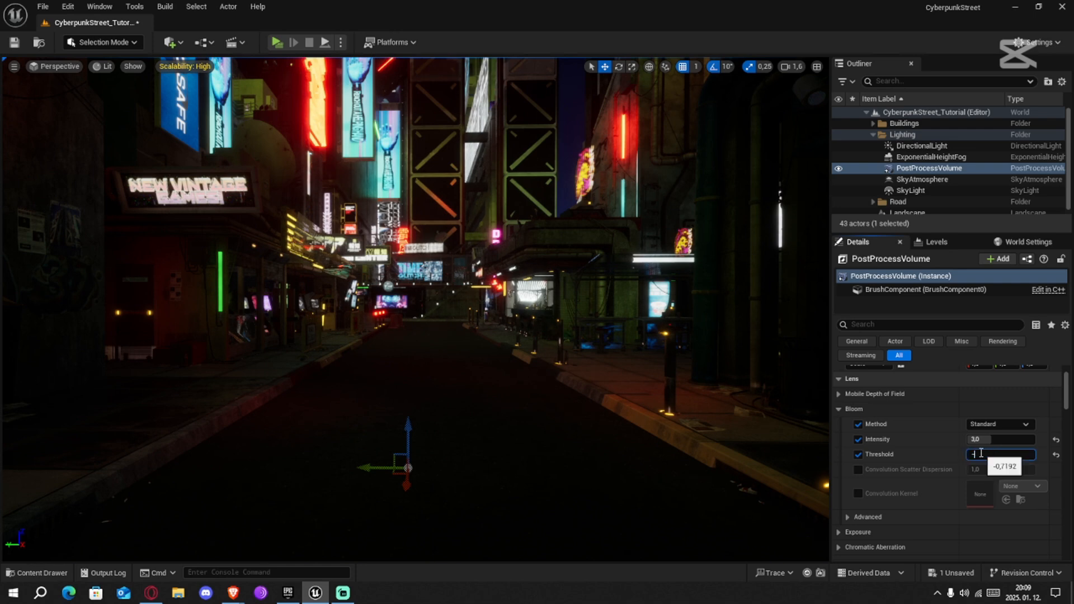
pyautogui.press('Return')
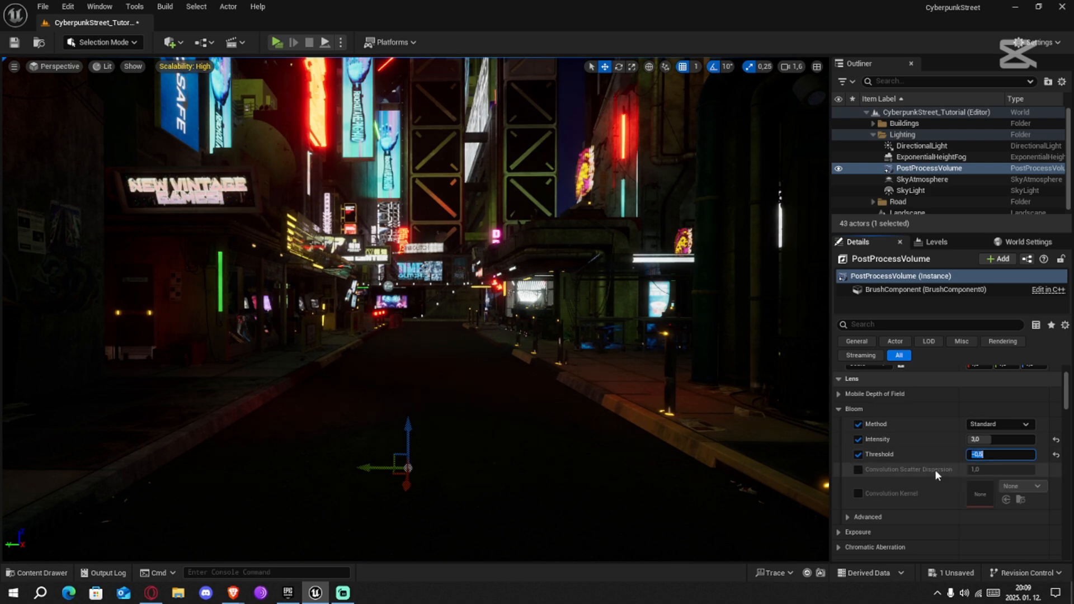
pyautogui.click(907, 459)
pyautogui.moveTo(559, 325); pyautogui.dragTo(543, 319, button='right')
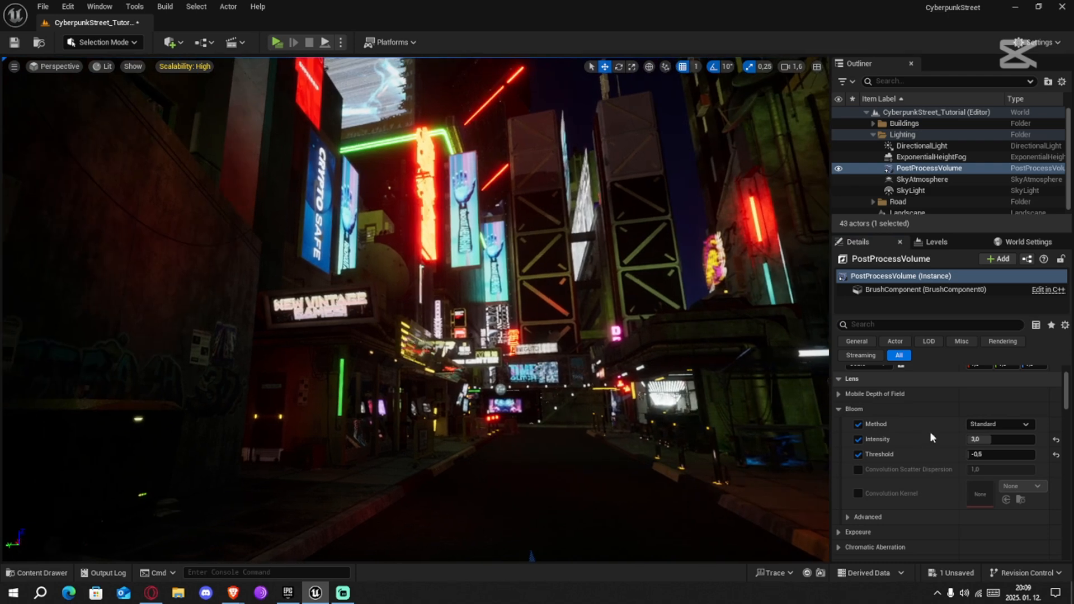
pyautogui.click(986, 446)
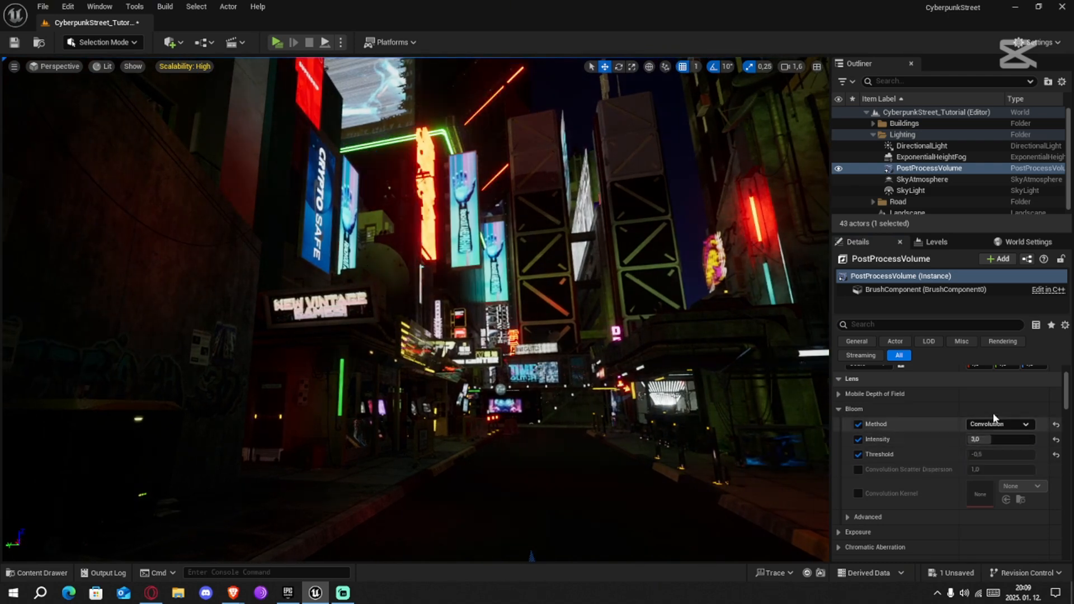
# Try a bloom Intensity of about 5 with the Convolution method and inspect the glow on the neon signs overhead
pyautogui.moveTo(986, 439); pyautogui.dragTo(1013, 439)
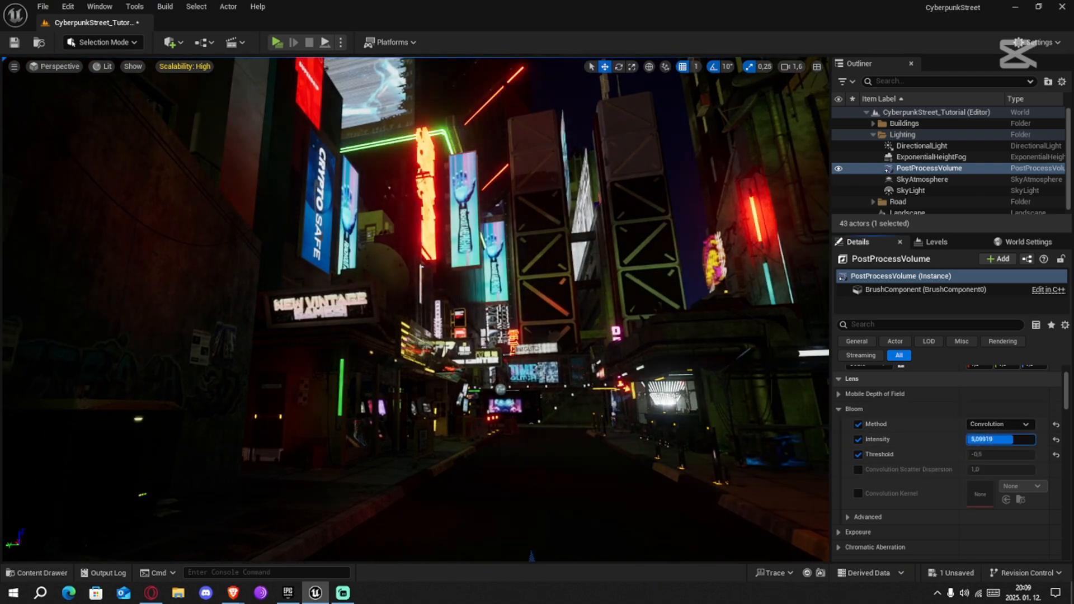
pyautogui.moveTo(546, 400); pyautogui.dragTo(593, 279, button='right')
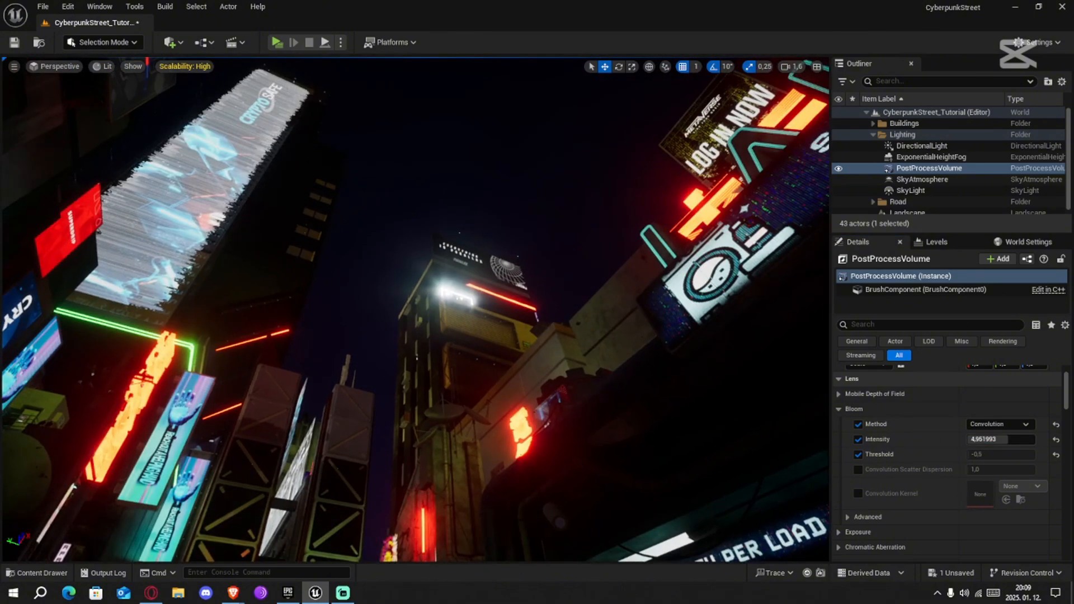
pyautogui.moveTo(524, 399); pyautogui.dragTo(583, 414, button='right')
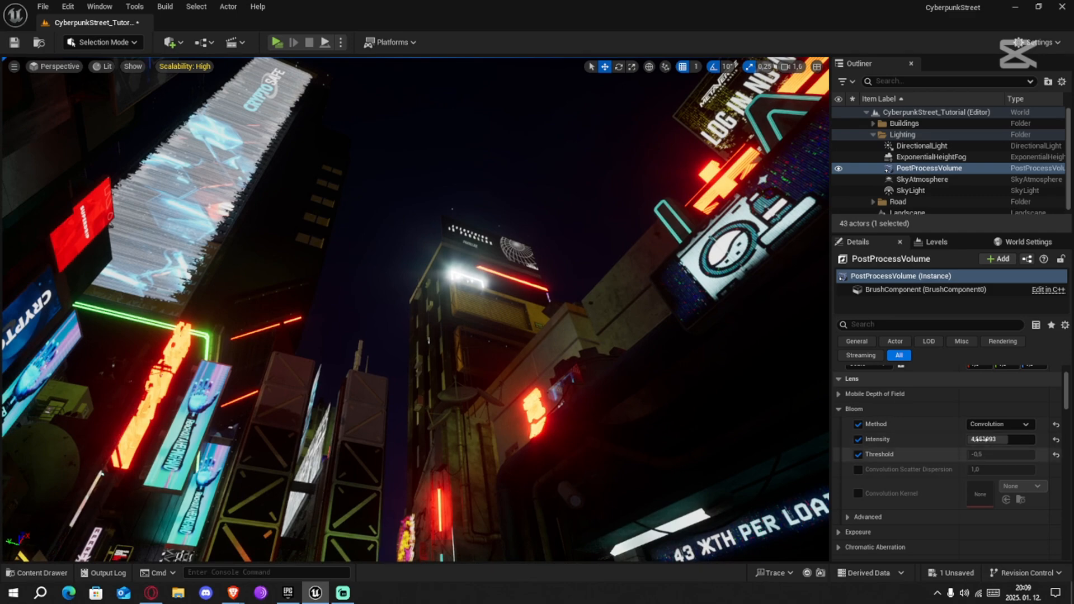
# Switch the PostProcessVolume's bloom Method to Standard and set the bloom Intensity to 3.0
pyautogui.click(999, 424)
pyautogui.click(992, 438)
pyautogui.moveTo(701, 398); pyautogui.dragTo(686, 512, button='right')
pyautogui.write('3')
pyautogui.press('Return')
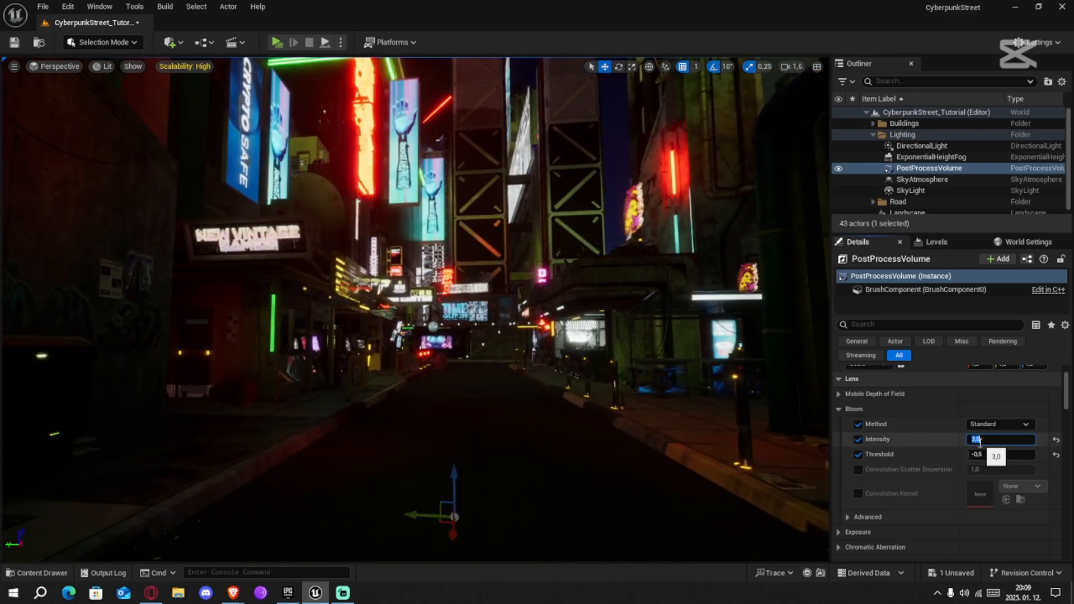
pyautogui.moveTo(745, 417); pyautogui.dragTo(538, 369, button='right')
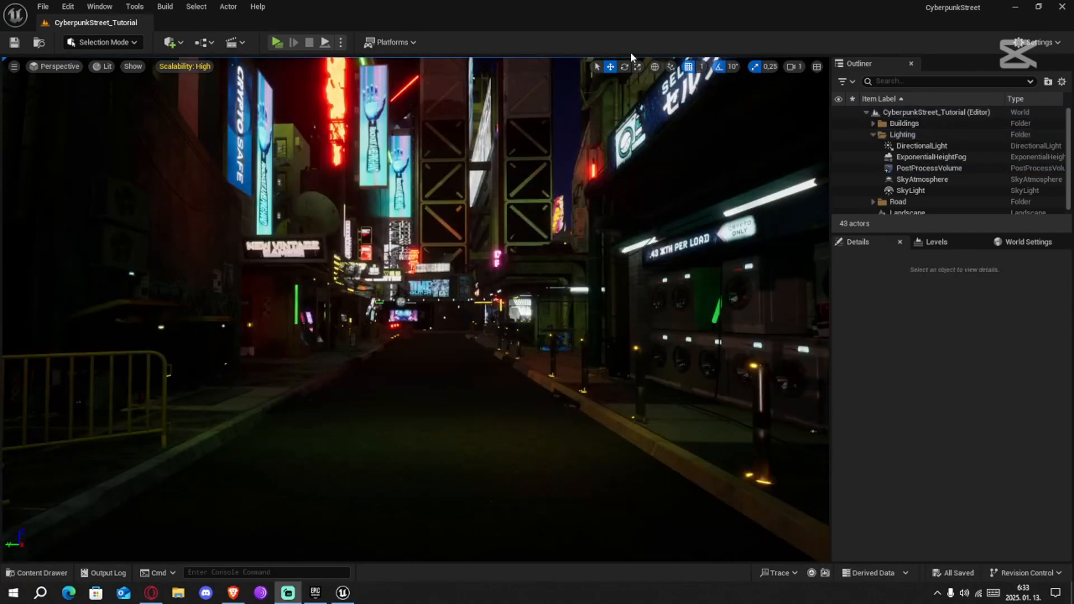
# Place a Point Light in front of the gas station pump's SELECT YOUR OCTANE screen
pyautogui.moveTo(455, 251); pyautogui.dragTo(585, 270, button='right')
pyautogui.press('w')
pyautogui.press('w')
pyautogui.press('w')
pyautogui.press('w')
pyautogui.scroll(1, 658, 260)
pyautogui.press('w')
pyautogui.press('s')
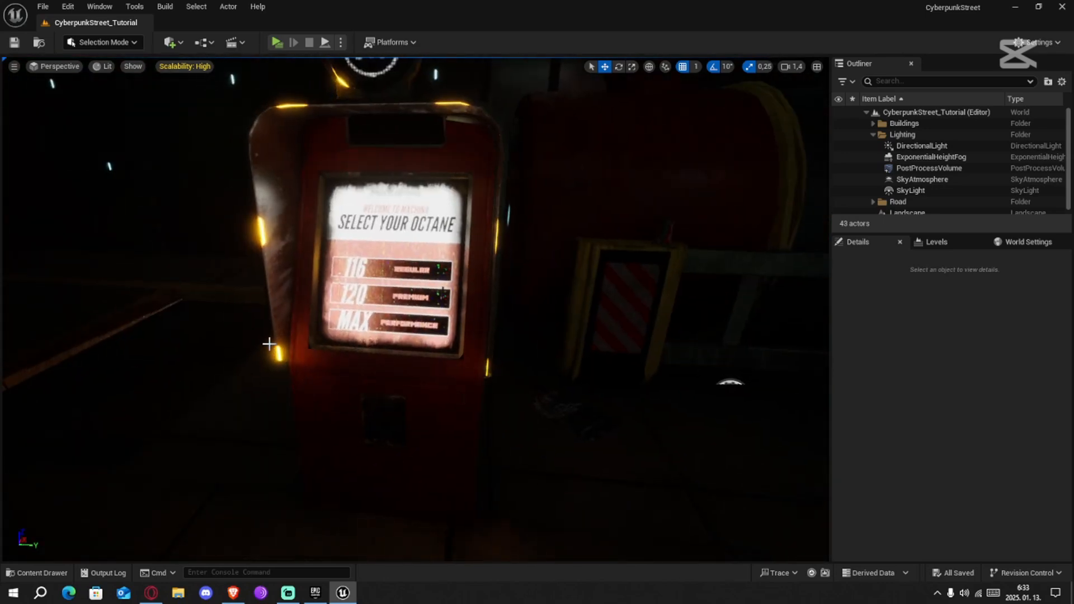
pyautogui.moveTo(358, 386); pyautogui.dragTo(330, 370, button='right')
pyautogui.click(39, 573)
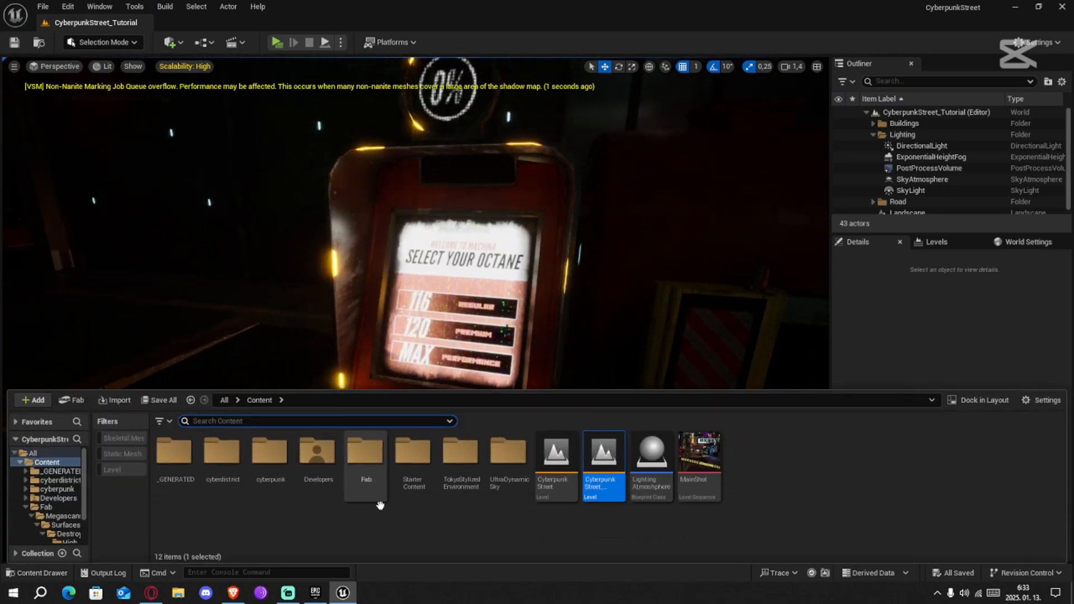
pyautogui.click(175, 48)
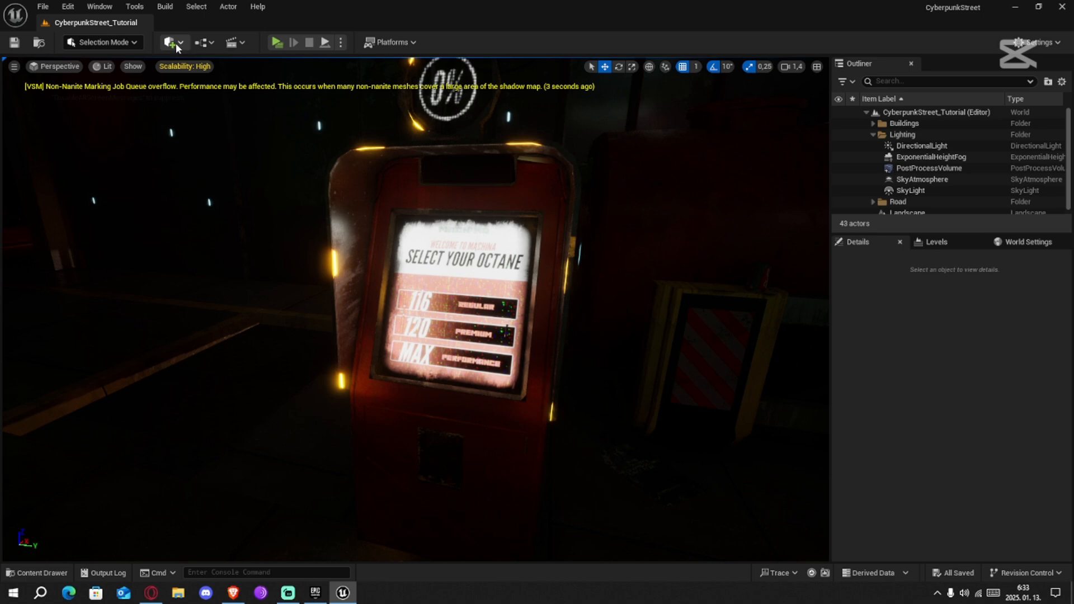
pyautogui.click(176, 43)
pyautogui.moveTo(207, 161)
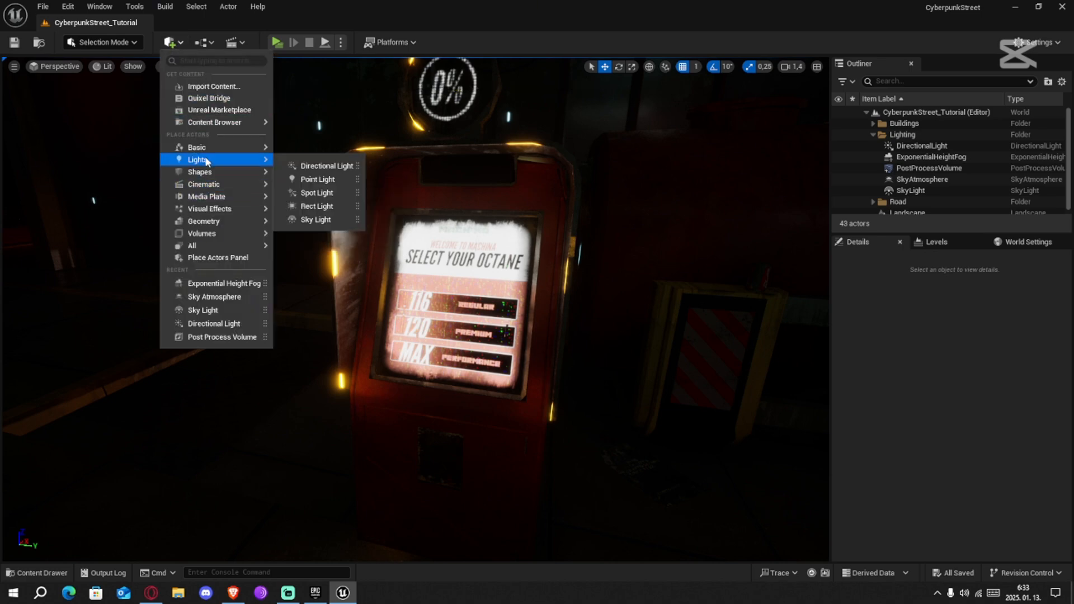
pyautogui.moveTo(495, 291); pyautogui.dragTo(458, 305)
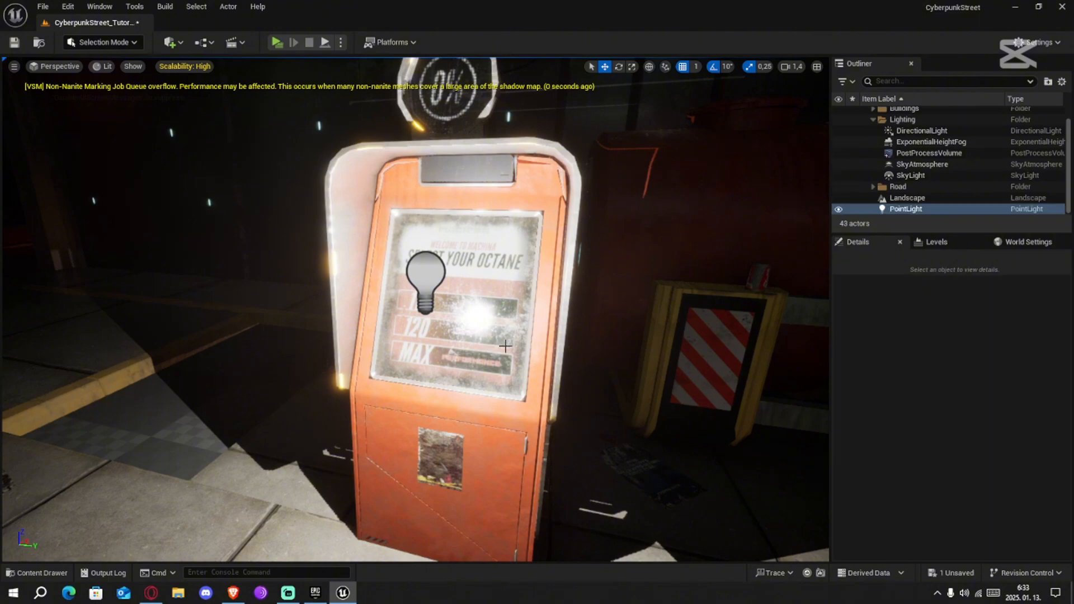
# Reposition the point light close to the pump's screen, at about X 8670 and Z 138.61
pyautogui.moveTo(712, 184); pyautogui.dragTo(601, 207, button='right')
pyautogui.press('s')
pyautogui.press('w')
pyautogui.moveTo(482, 314); pyautogui.dragTo(525, 313)
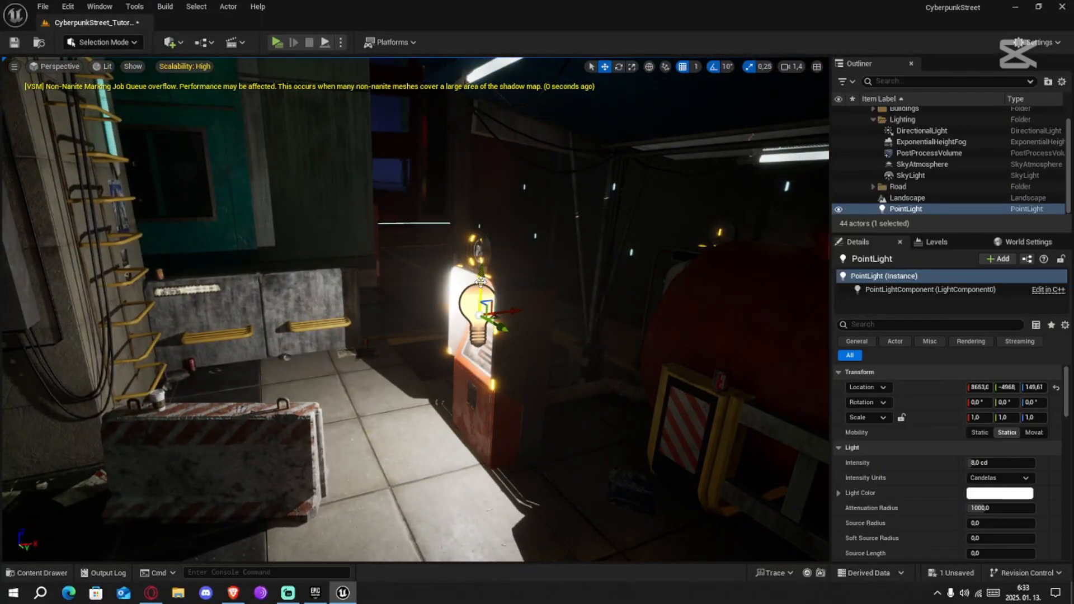
pyautogui.moveTo(482, 281); pyautogui.dragTo(529, 323)
pyautogui.moveTo(475, 330); pyautogui.dragTo(565, 339, button='right')
pyautogui.press('s')
pyautogui.moveTo(415, 292); pyautogui.dragTo(415, 291, button='right')
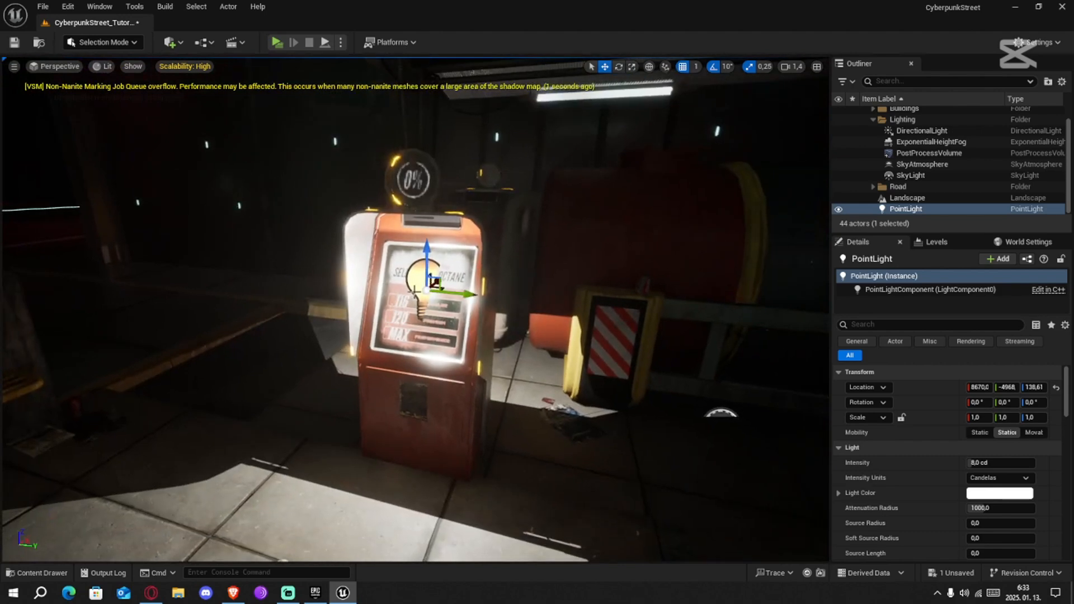
# Set the point light's Light Color to a pale pink sampled from the pump's screen
pyautogui.click(991, 494)
pyautogui.click(969, 395)
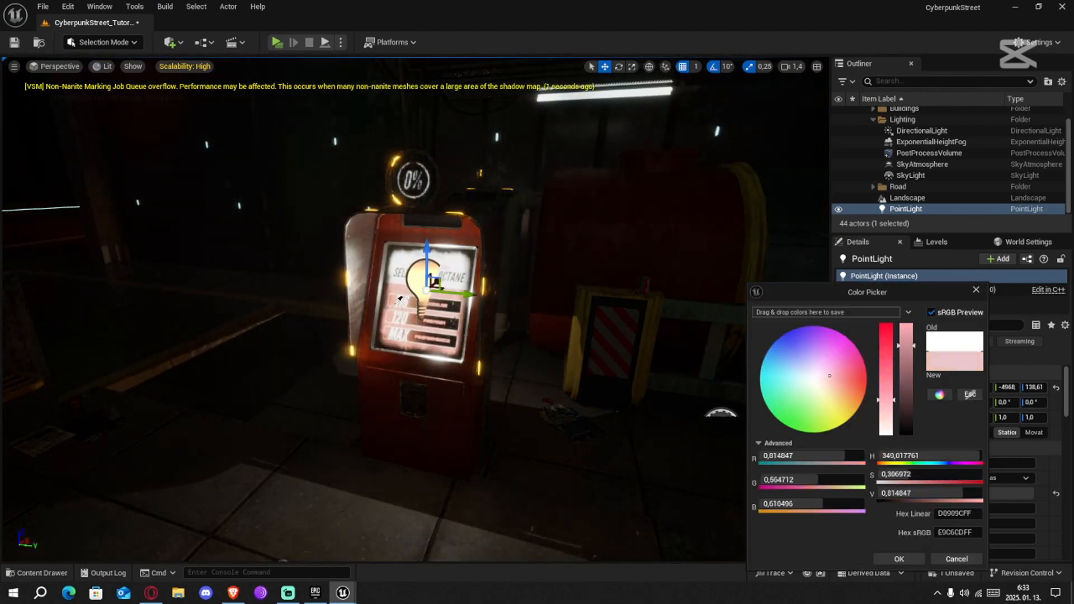
pyautogui.click(401, 285)
pyautogui.click(558, 396)
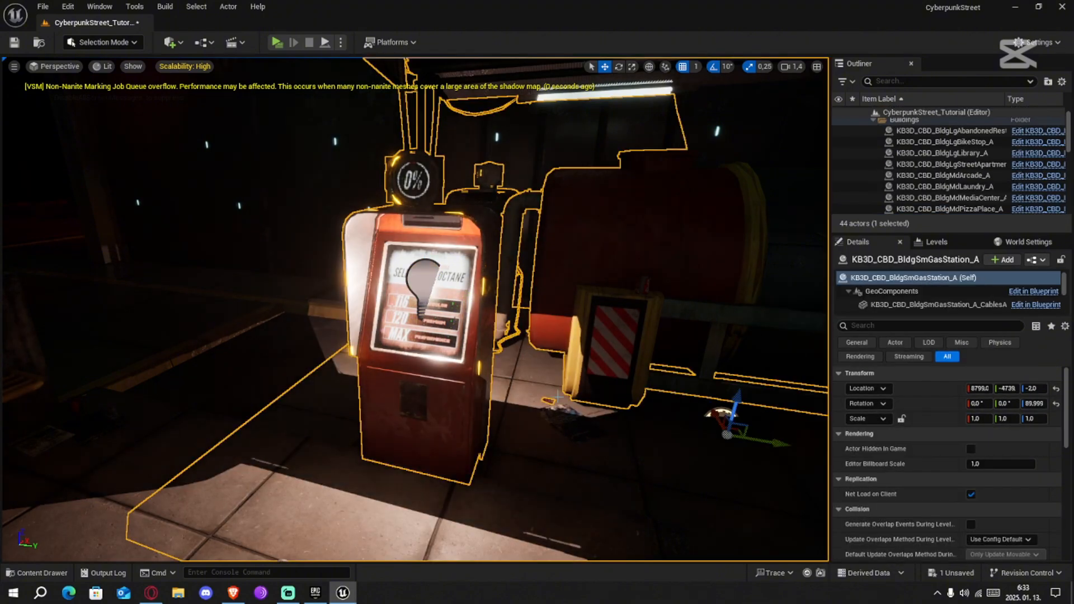
# Nudge the point light to X 8666 and check its glow on the pavement from across the street
pyautogui.press('s')
pyautogui.moveTo(558, 397); pyautogui.dragTo(598, 404, button='right')
pyautogui.click(375, 292)
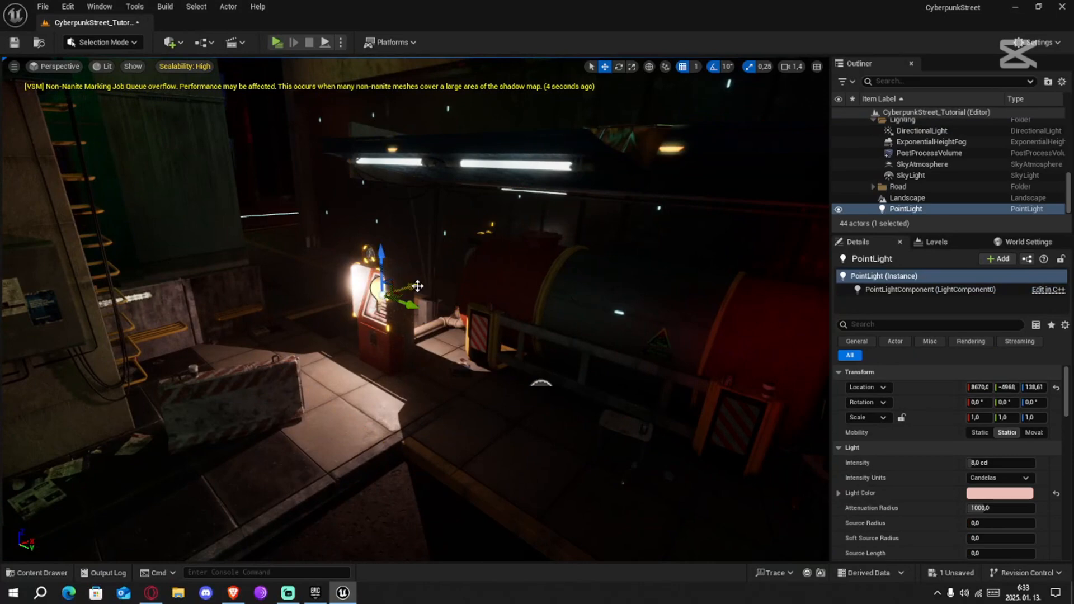
pyautogui.moveTo(414, 286); pyautogui.dragTo(411, 287)
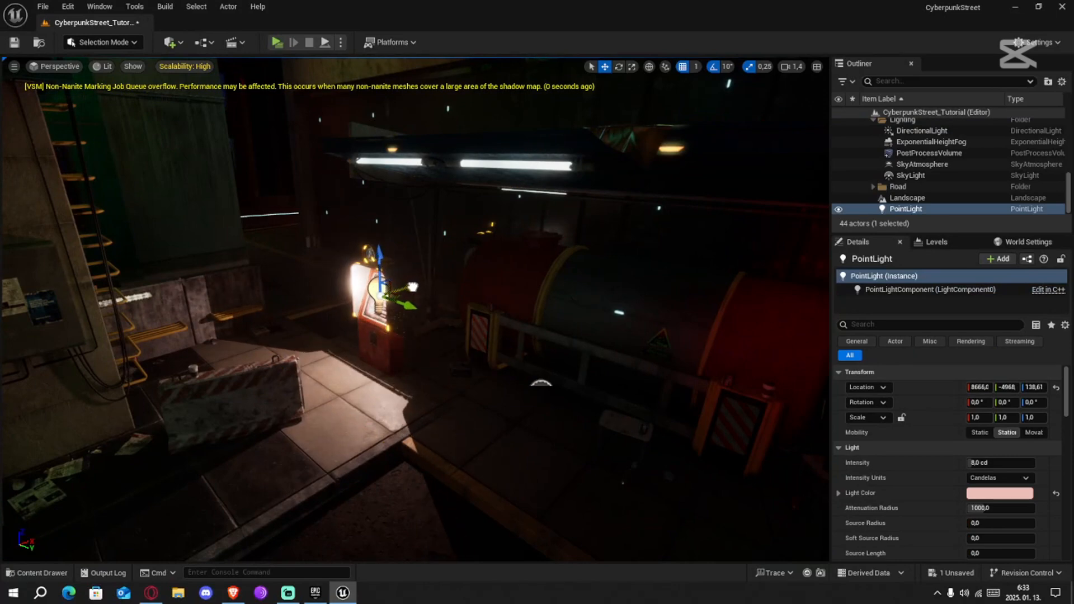
pyautogui.click(383, 397)
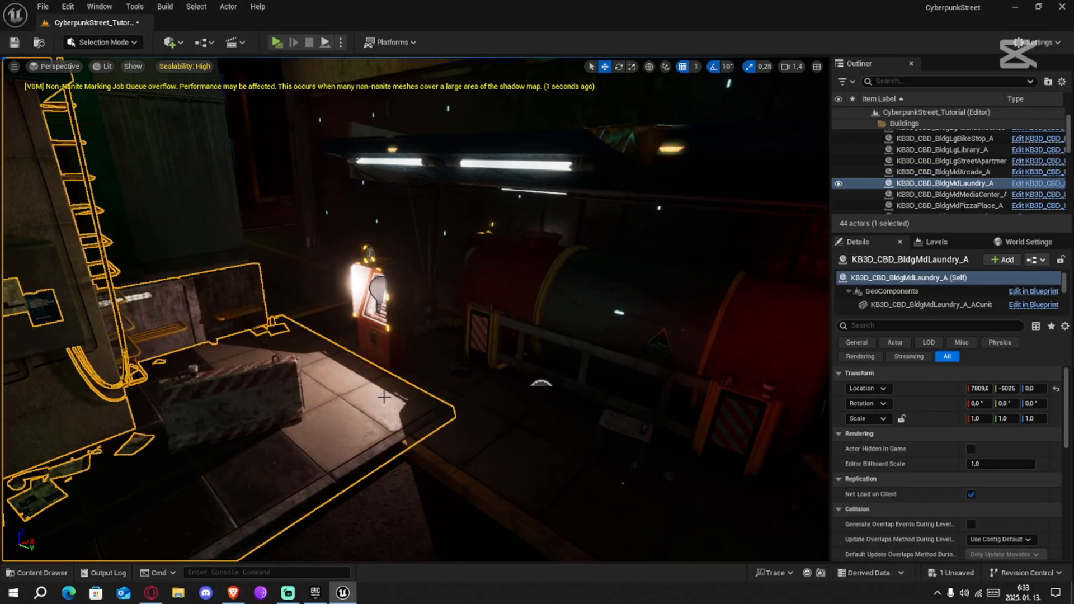
pyautogui.press('s')
pyautogui.moveTo(446, 388); pyautogui.dragTo(644, 386, button='right')
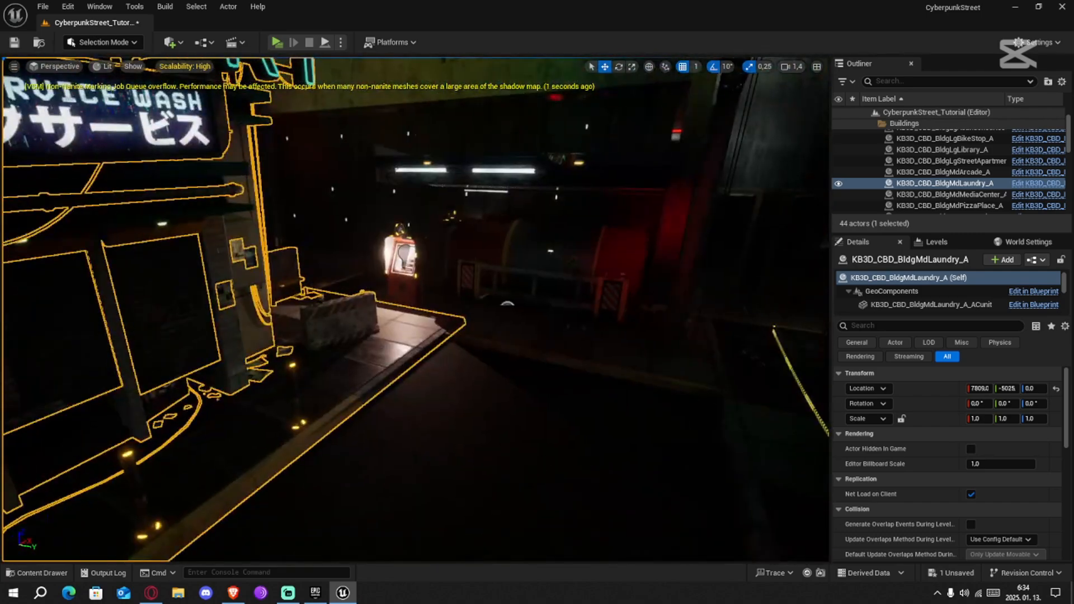
pyautogui.click(446, 388)
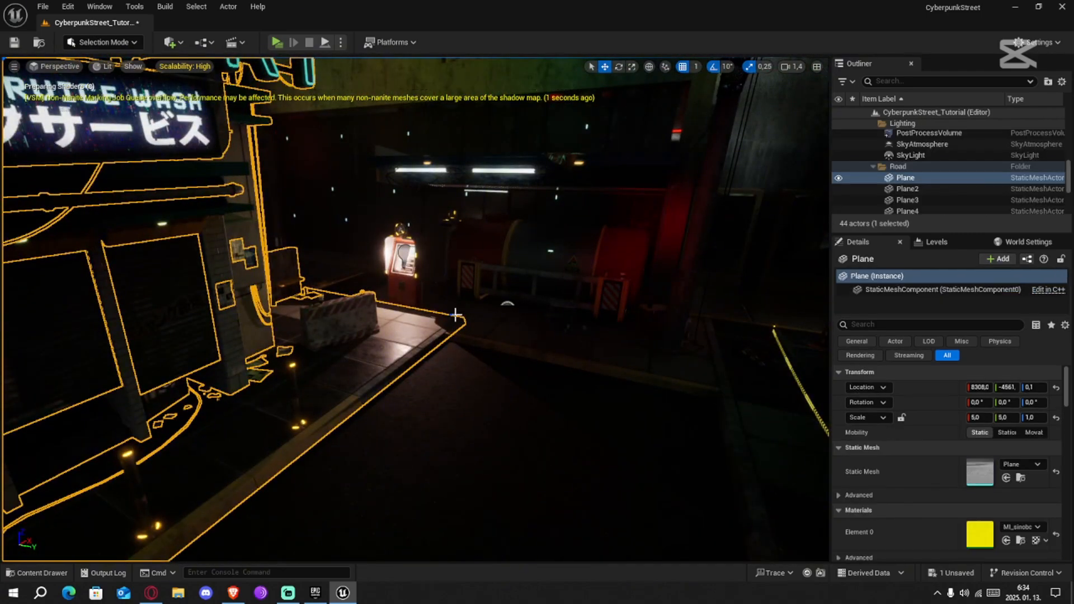
# Place a Rect Light on the pink letter sign of the abandoned restaurant's wall
pyautogui.moveTo(446, 388); pyautogui.dragTo(632, 347, button='right')
pyautogui.press('w')
pyautogui.moveTo(379, 401); pyautogui.dragTo(398, 418, button='right')
pyautogui.press('s')
pyautogui.press('w')
pyautogui.press('s')
pyautogui.press('d')
pyautogui.press('a')
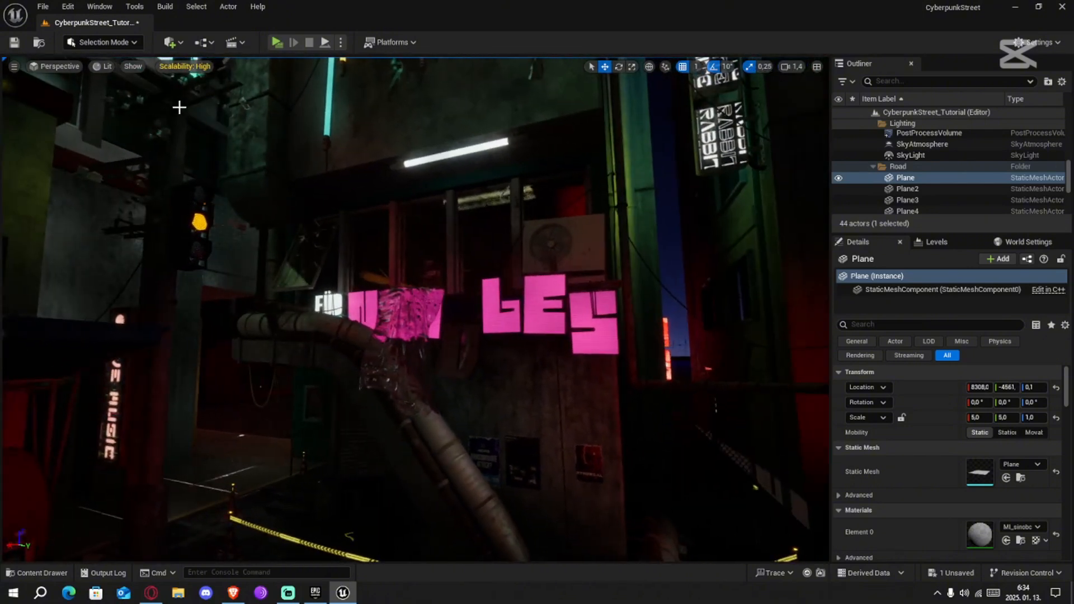
pyautogui.click(121, 42)
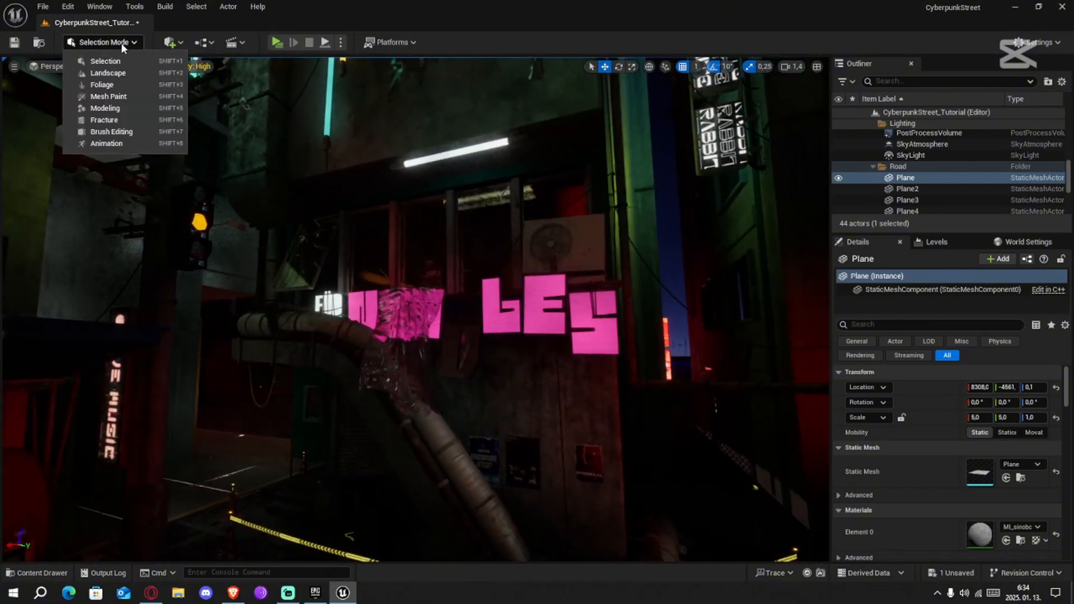
pyautogui.click(169, 42)
pyautogui.moveTo(199, 161)
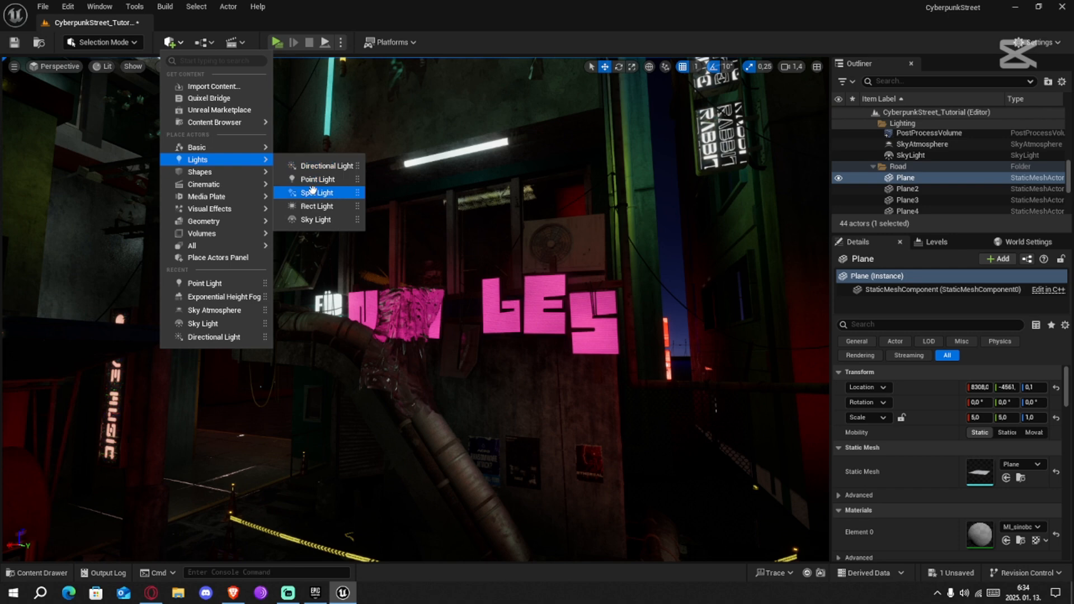
pyautogui.click(311, 207)
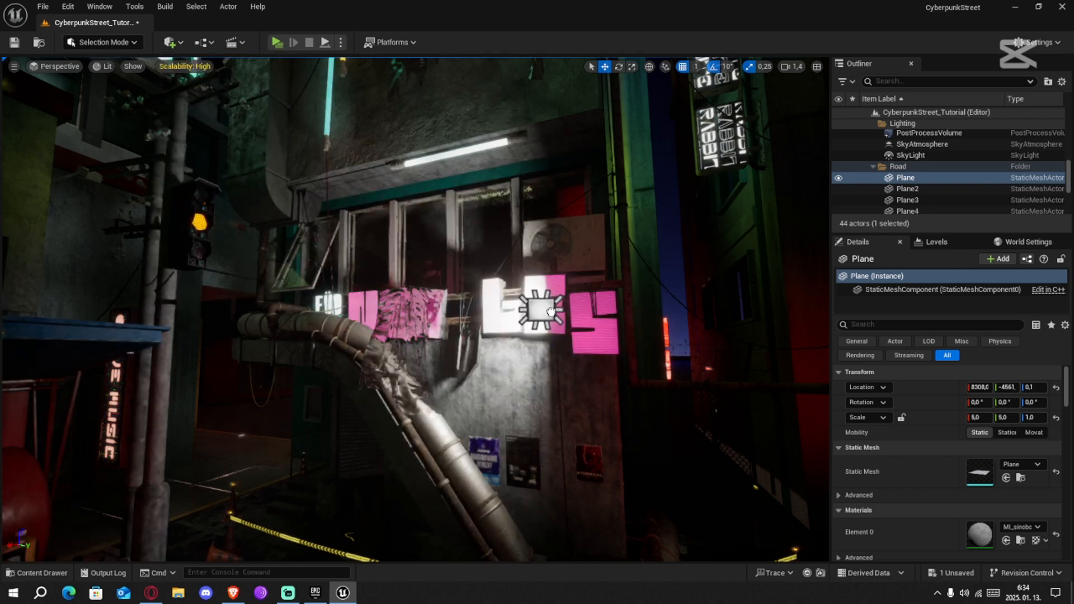
# Position the rect light over the pink letters and rotate it to about -90° around Z, facing away from the wall
pyautogui.moveTo(541, 301); pyautogui.dragTo(483, 305)
pyautogui.moveTo(597, 311); pyautogui.dragTo(630, 393, button='right')
pyautogui.press('w')
pyautogui.press('s')
pyautogui.press('w')
pyautogui.press('w')
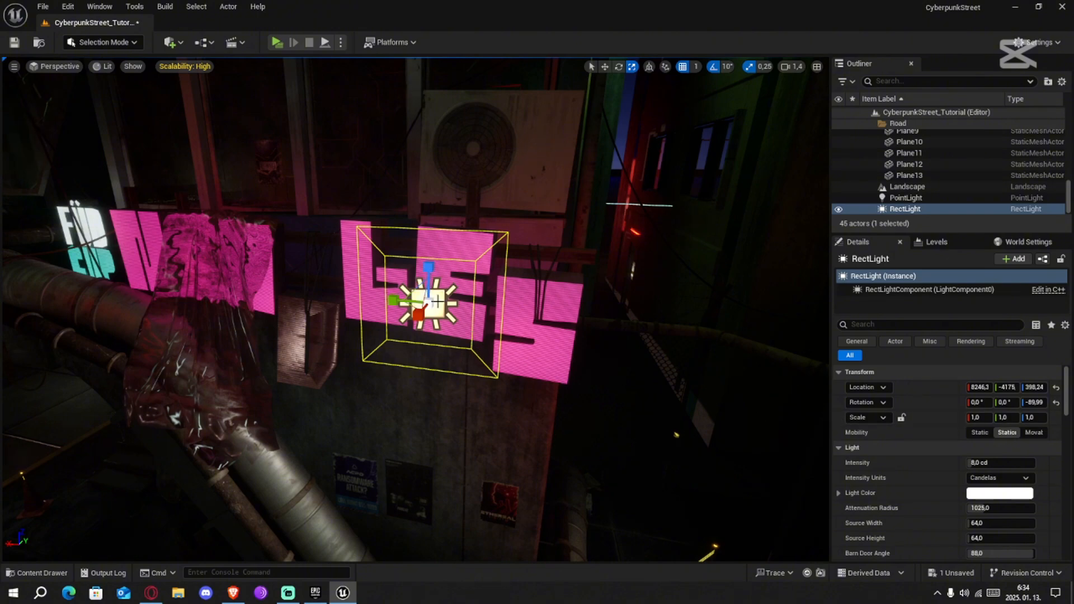
# Shift the rect light along Y to about -4172 so it sits just in front of the pink letters
pyautogui.press('d')
pyautogui.moveTo(495, 325); pyautogui.dragTo(474, 256, button='right')
pyautogui.press('a')
pyautogui.press('w')
pyautogui.press('w')
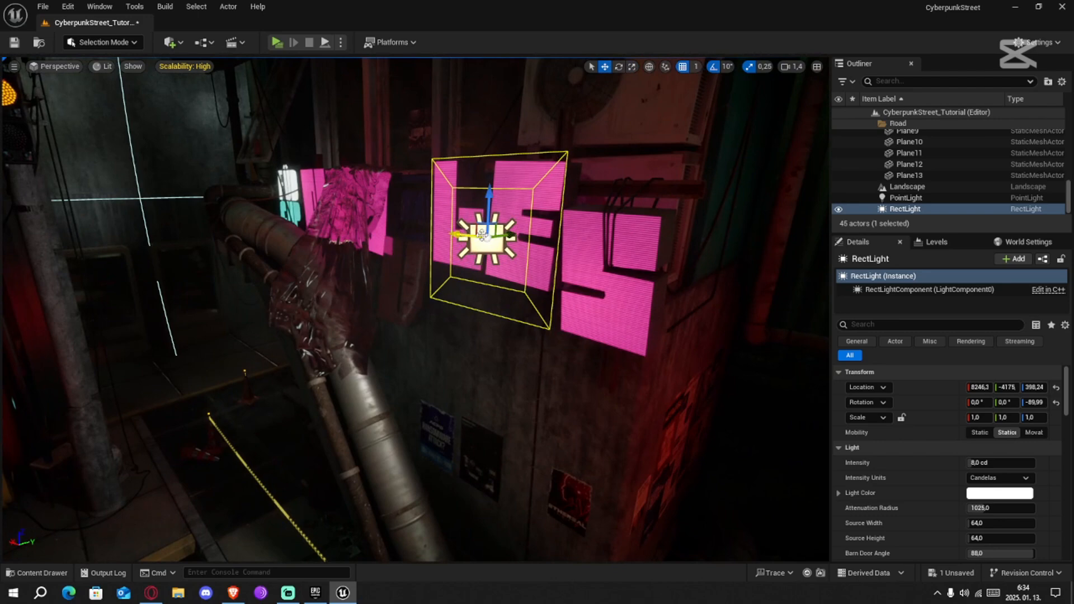
pyautogui.moveTo(509, 232)
pyautogui.mouseDown()
pyautogui.moveTo(522, 234)
pyautogui.moveTo(512, 233)
pyautogui.mouseUp()
pyautogui.moveTo(512, 233); pyautogui.dragTo(540, 244, button='right')
pyautogui.press('s')
pyautogui.press('s')
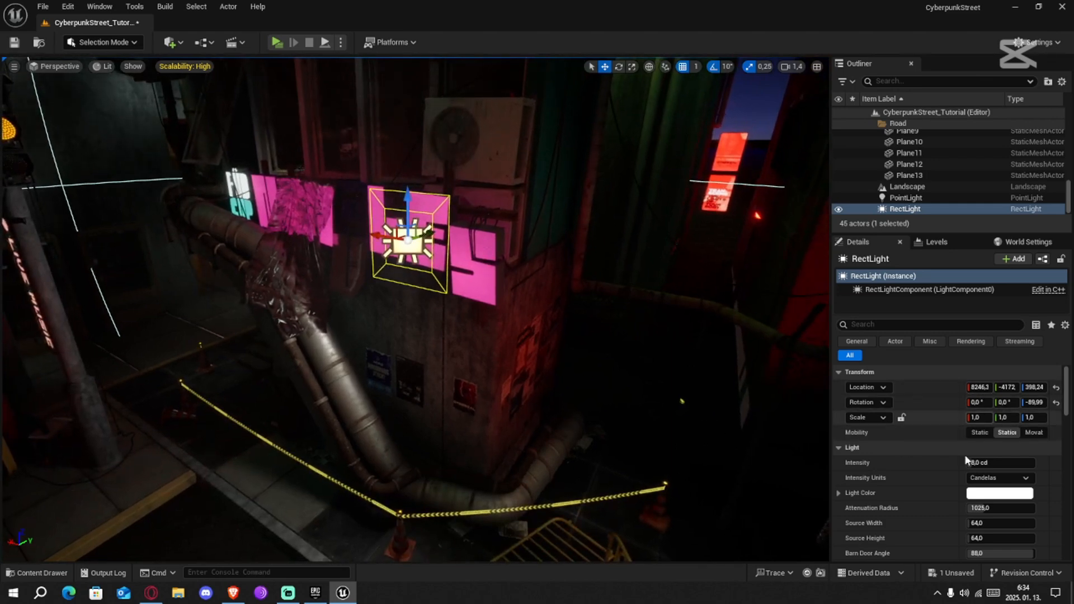
# Fit the rect light to the pink letters with a Source Width of 184 and a Source Height of 104
pyautogui.scroll(-2, 892, 482)
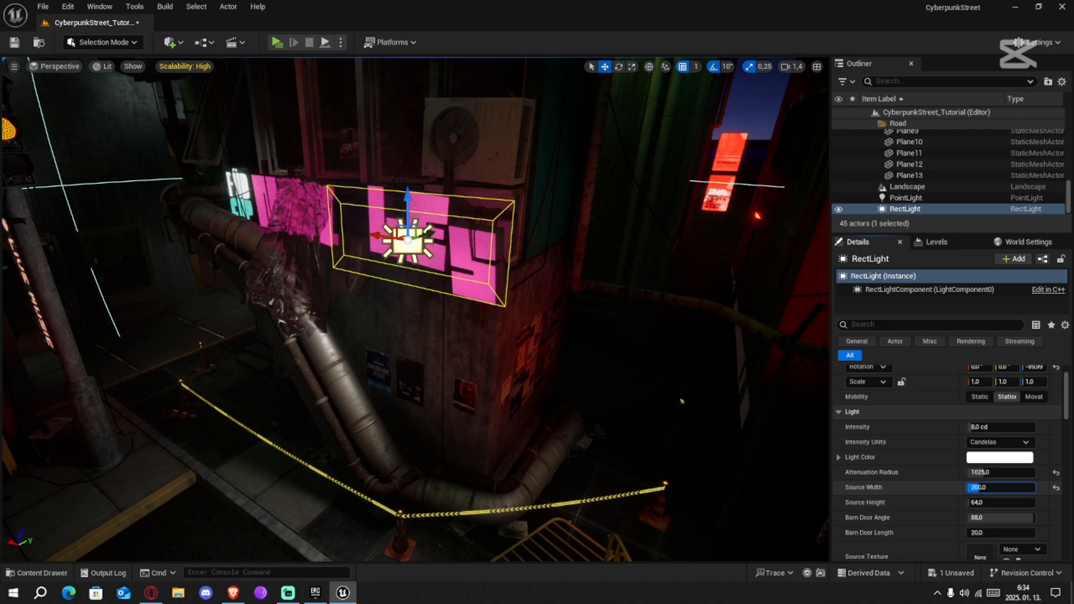
pyautogui.moveTo(980, 487); pyautogui.dragTo(976, 488)
pyautogui.moveTo(505, 262); pyautogui.dragTo(562, 250, button='right')
pyautogui.press('a')
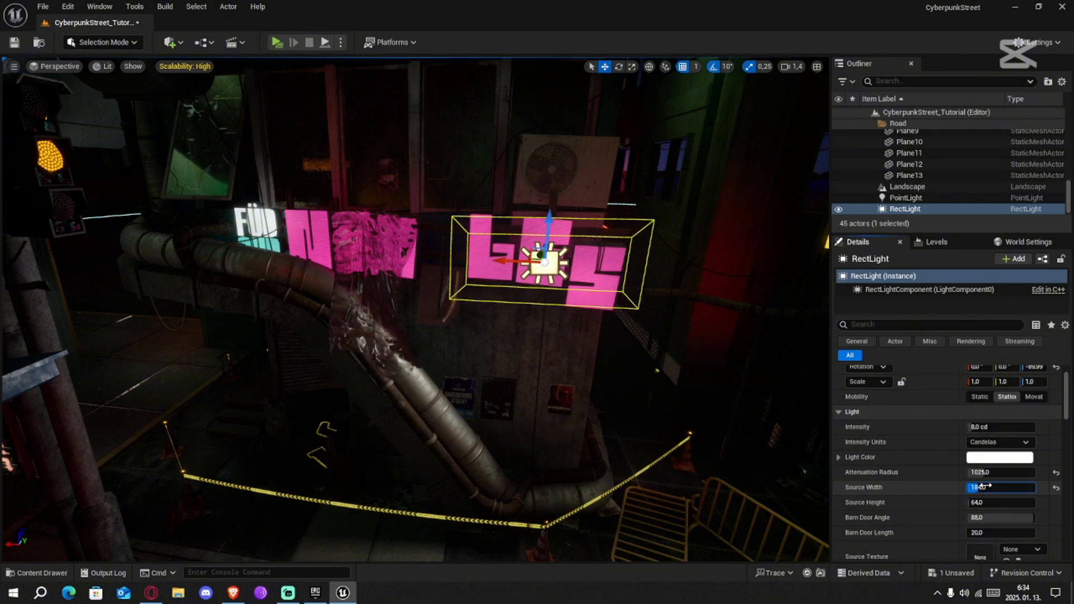
pyautogui.moveTo(985, 504); pyautogui.dragTo(988, 503)
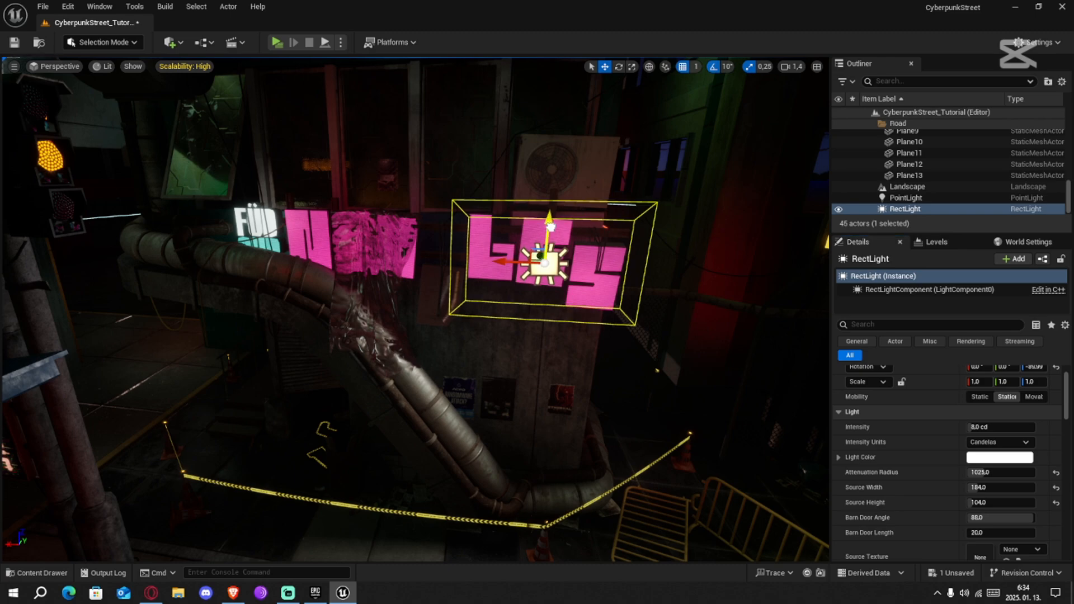
# Undo the last rect light change and tilt the light 10° downward toward the street
pyautogui.click(524, 202)
pyautogui.moveTo(525, 202); pyautogui.dragTo(358, 190, button='right')
pyautogui.hotkey('ctrl', 'z')
pyautogui.moveTo(595, 246); pyautogui.dragTo(548, 245, button='right')
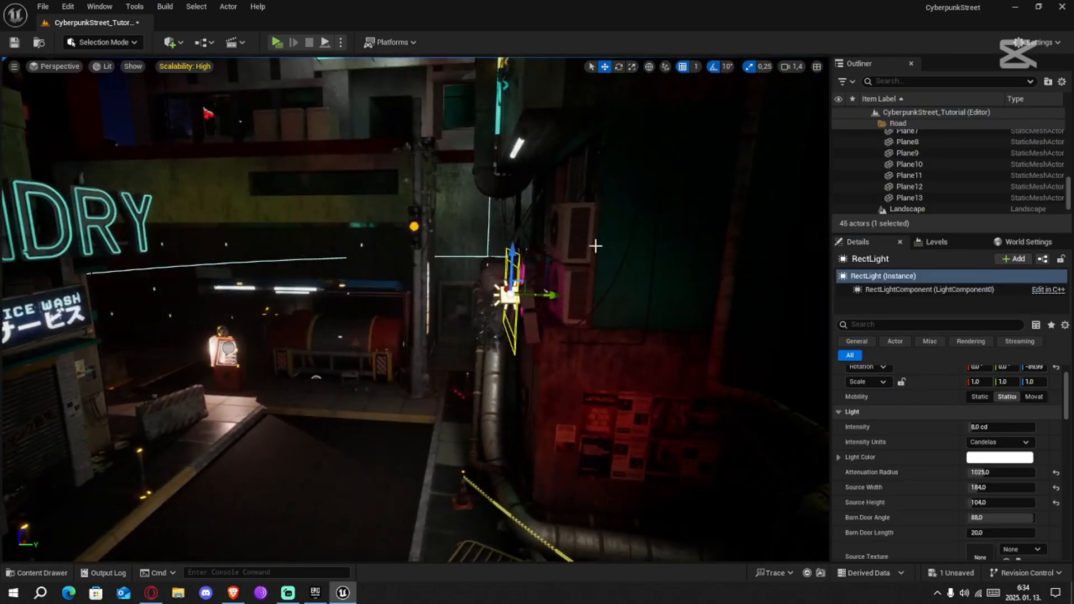
pyautogui.moveTo(494, 248); pyautogui.dragTo(493, 260)
pyautogui.press('w')
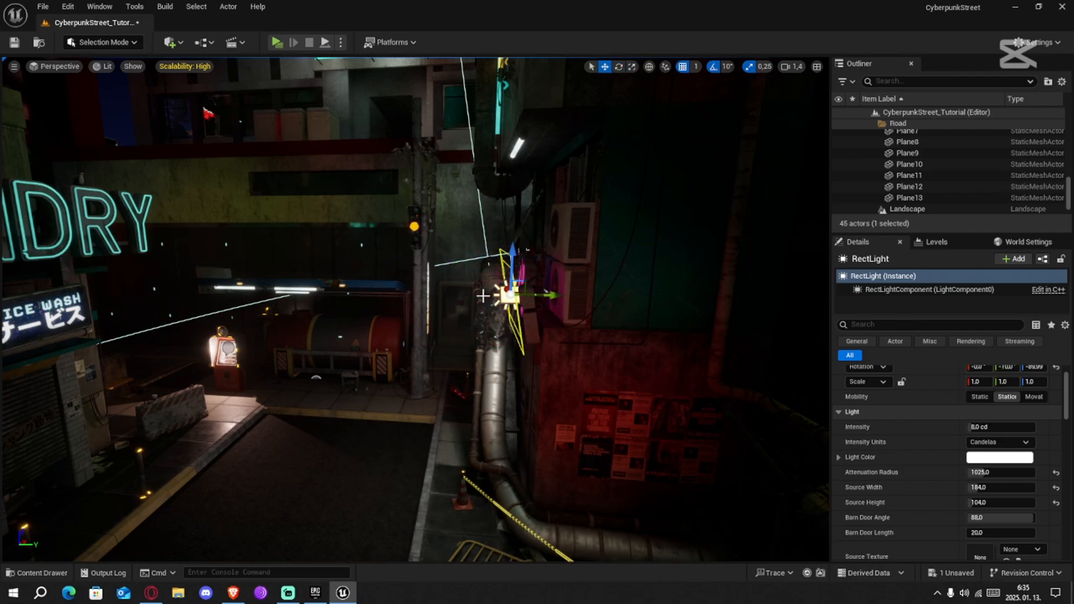
# Set the rect light's Light Color to a magenta pink sampled from the sign's letters and check the glow from farther away
pyautogui.click(357, 343)
pyautogui.moveTo(613, 280); pyautogui.dragTo(688, 281, button='right')
pyautogui.click(609, 248)
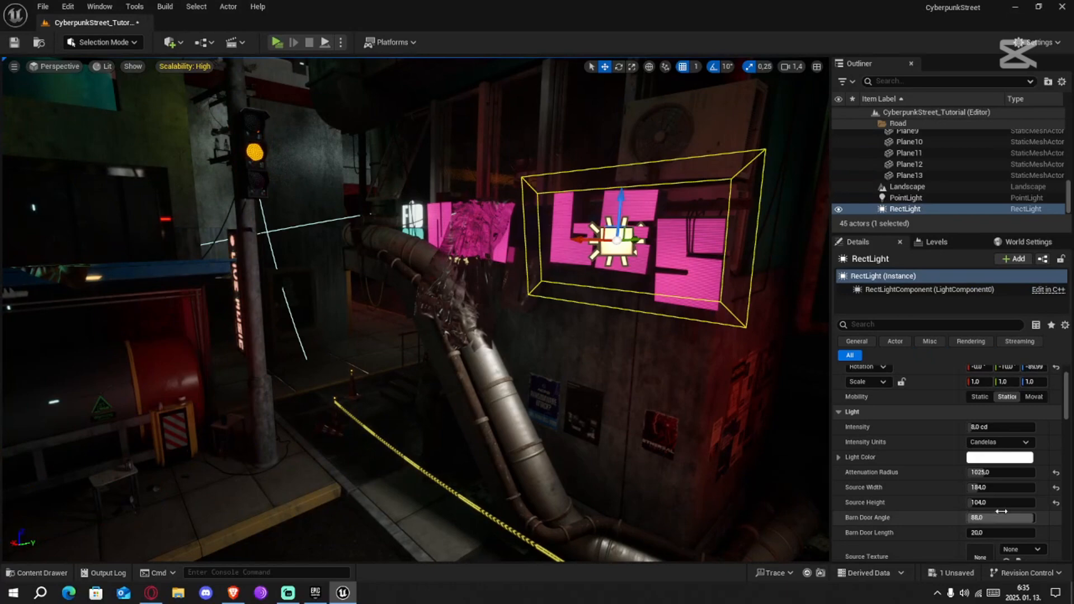
pyautogui.click(1003, 458)
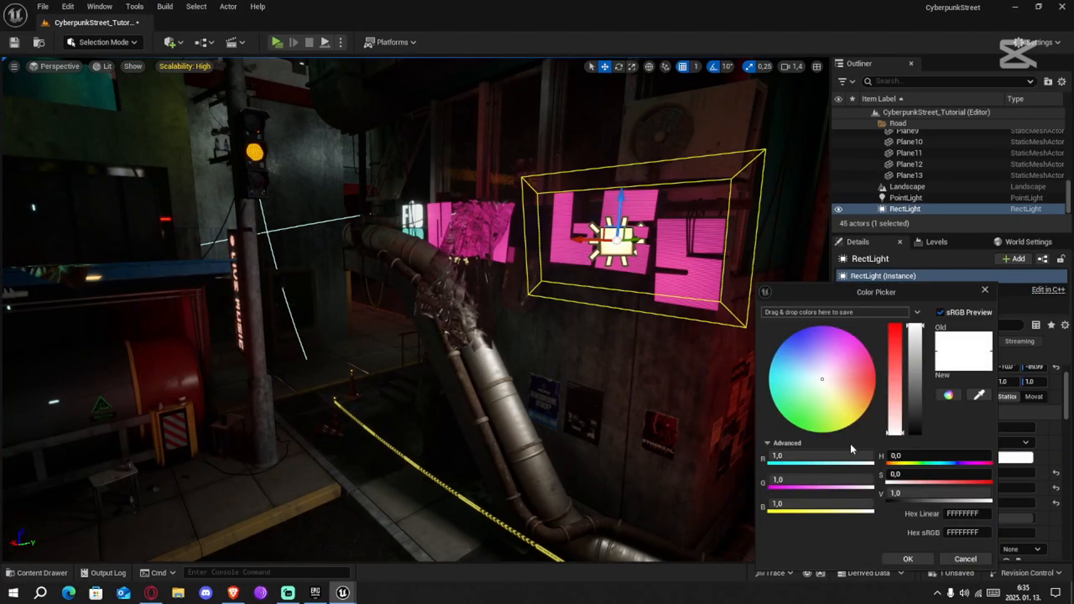
pyautogui.click(983, 398)
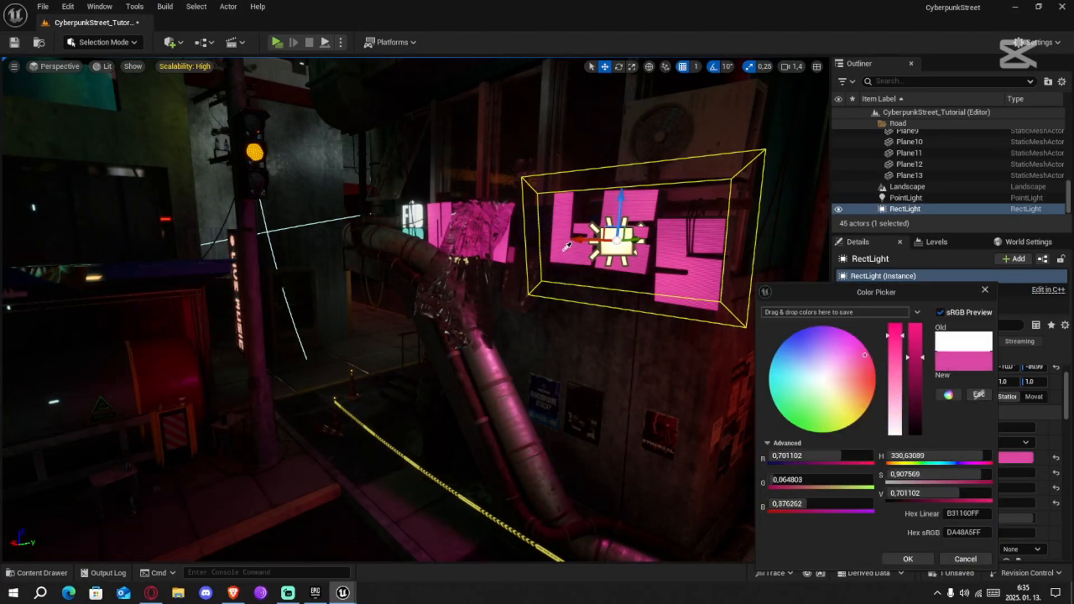
pyautogui.click(567, 247)
pyautogui.press('s')
pyautogui.moveTo(582, 284)
pyautogui.mouseDown(button='right')
pyautogui.moveTo(571, 297)
pyautogui.moveTo(582, 284)
pyautogui.mouseUp(button='right')
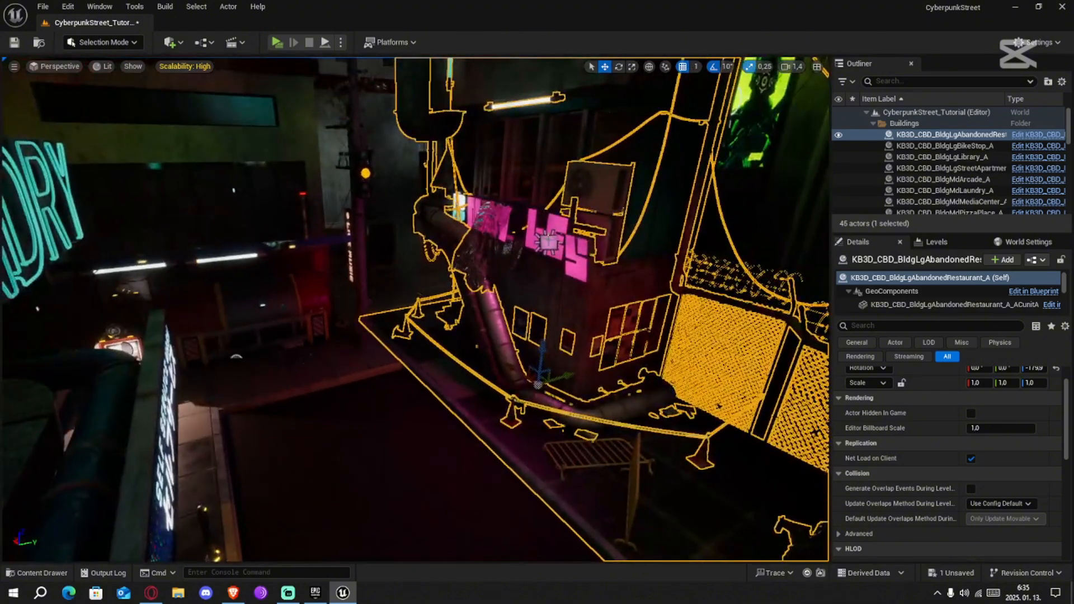
# Select the pink letters' rect light and inspect the street over to the laundry storefront
pyautogui.click(549, 241)
pyautogui.press('w')
pyautogui.moveTo(465, 415); pyautogui.dragTo(227, 342, button='right')
pyautogui.press('s')
pyautogui.press('w')
pyautogui.press('s')
pyautogui.press('s')
pyautogui.press('w')
# Add a new rect light in front of the LAUNDRY storefront sign
pyautogui.press('s')
pyautogui.press('w')
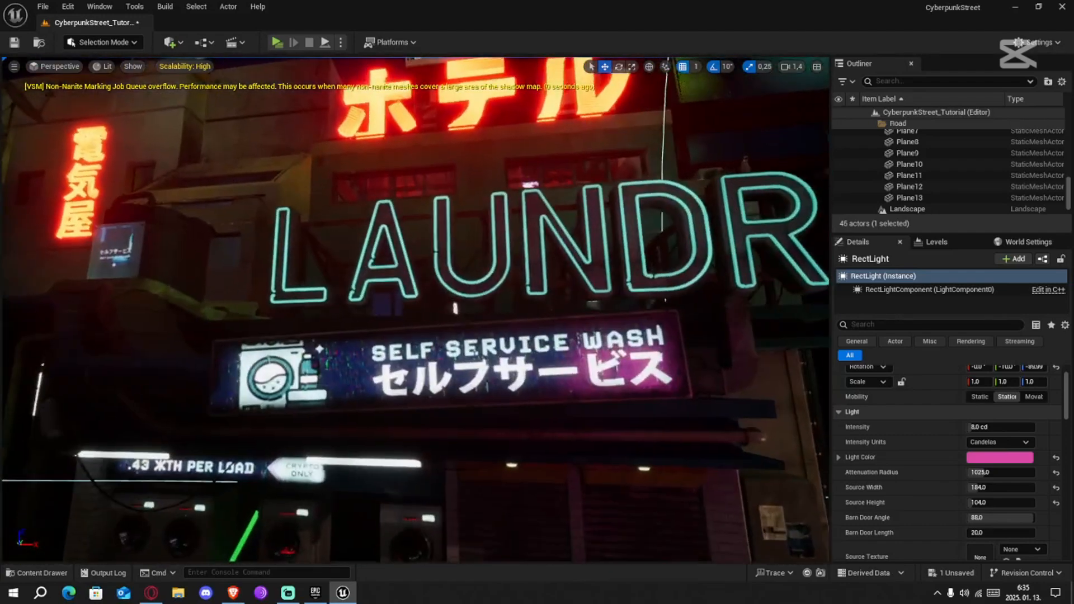
pyautogui.moveTo(476, 397); pyautogui.dragTo(487, 423, button='right')
pyautogui.press('s')
pyautogui.moveTo(513, 324); pyautogui.dragTo(470, 321, button='right')
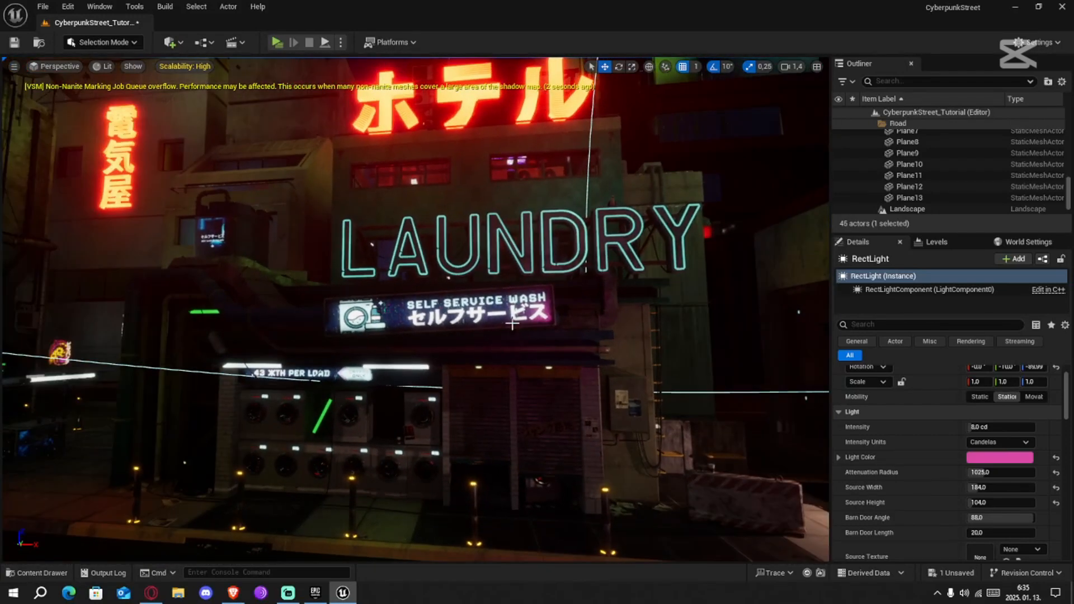
pyautogui.moveTo(554, 256); pyautogui.dragTo(584, 259, button='right')
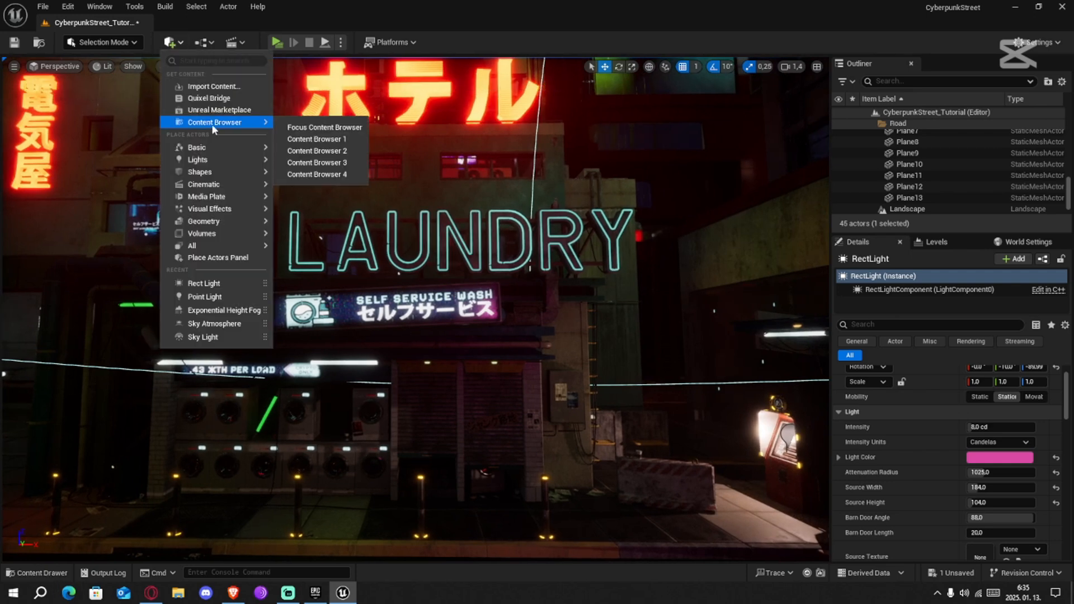
pyautogui.moveTo(307, 206); pyautogui.dragTo(448, 223)
pyautogui.press('e')
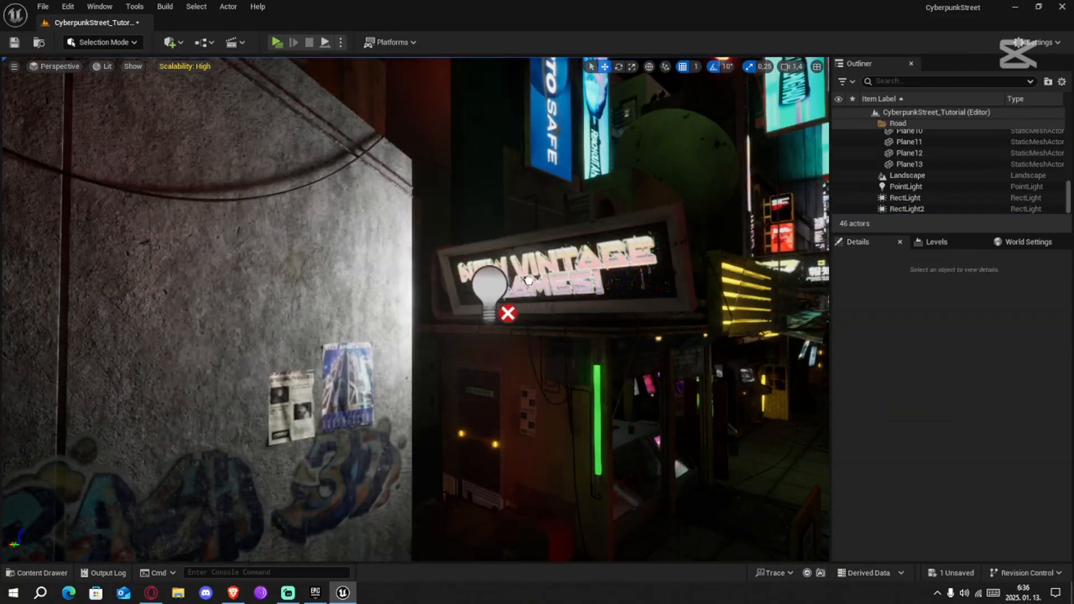
# Place a rect light in front of the New Vintage Games sign and set its Mobility to Static
pyautogui.moveTo(529, 280); pyautogui.dragTo(553, 264)
pyautogui.moveTo(568, 314)
pyautogui.mouseDown(button='right')
pyautogui.moveTo(387, 313)
pyautogui.moveTo(548, 311)
pyautogui.mouseUp(button='right')
pyautogui.press('w')
pyautogui.moveTo(688, 280); pyautogui.dragTo(755, 277, button='right')
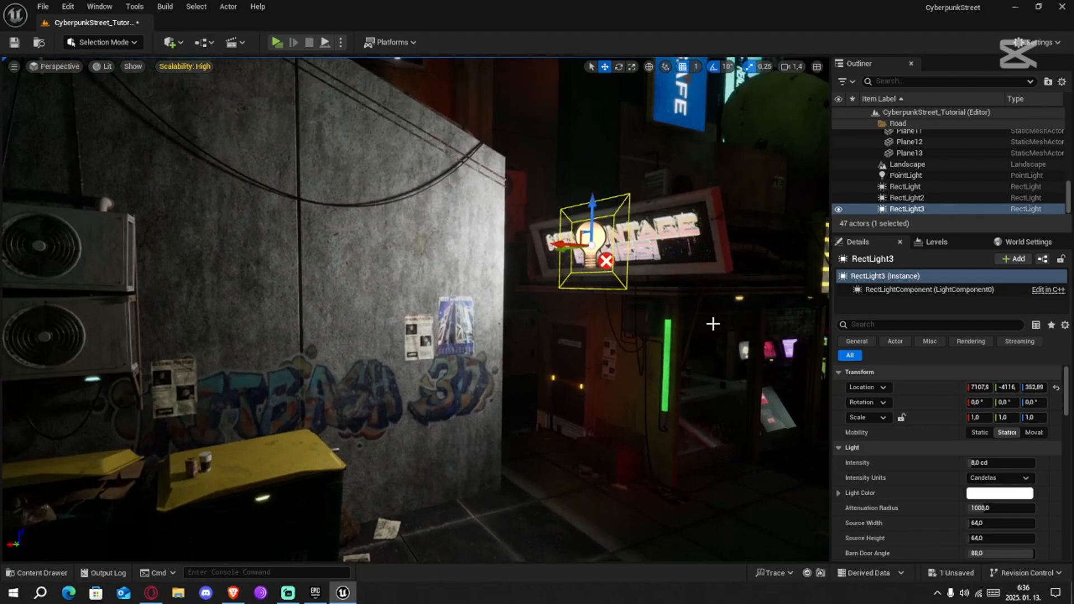
pyautogui.click(979, 435)
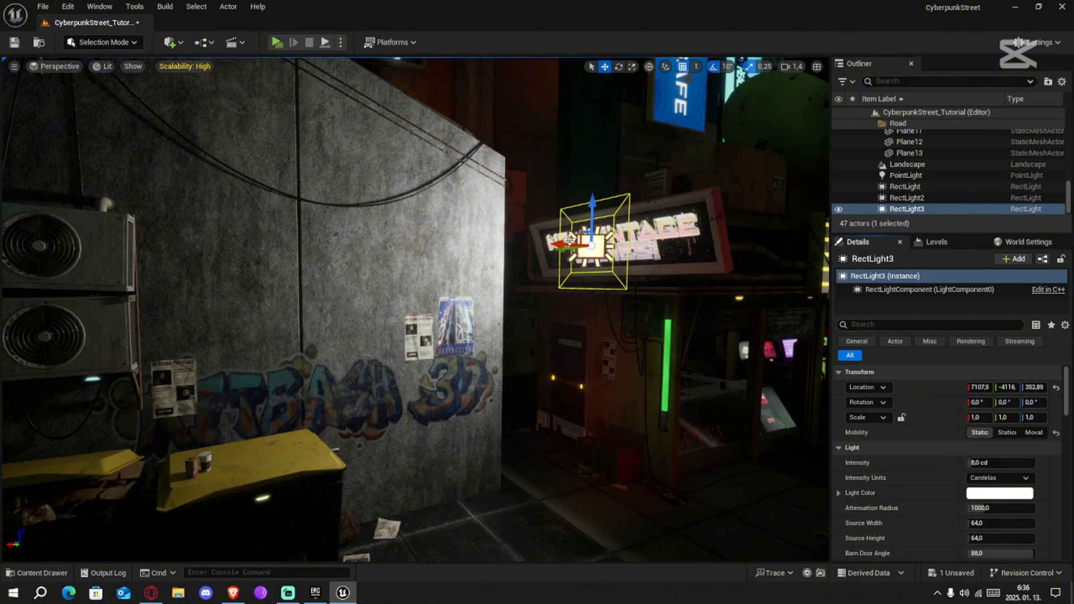
# Set the Mobility of the pink letters' rect light and the first point light to Static
pyautogui.moveTo(569, 239); pyautogui.dragTo(643, 217, button='right')
pyautogui.press('w')
pyautogui.press('s')
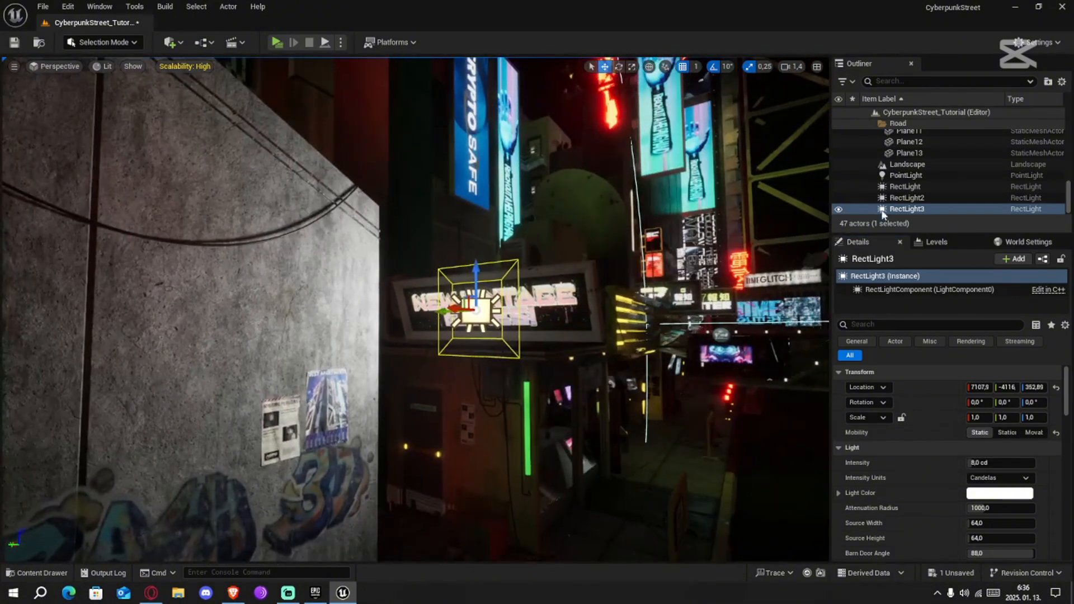
pyautogui.click(905, 187)
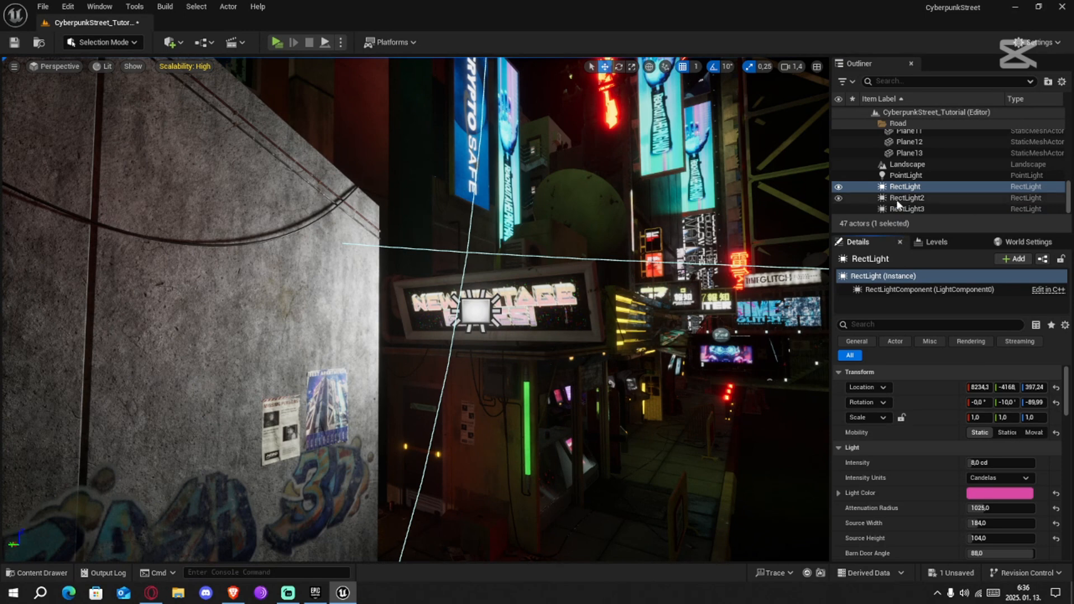
pyautogui.click(906, 208)
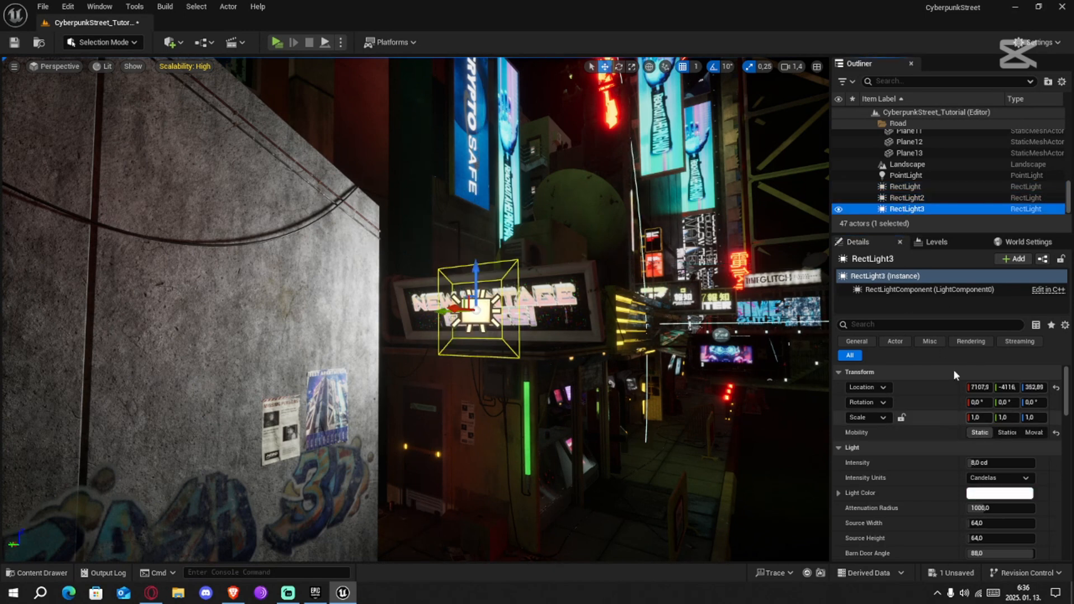
pyautogui.click(904, 175)
pyautogui.click(979, 433)
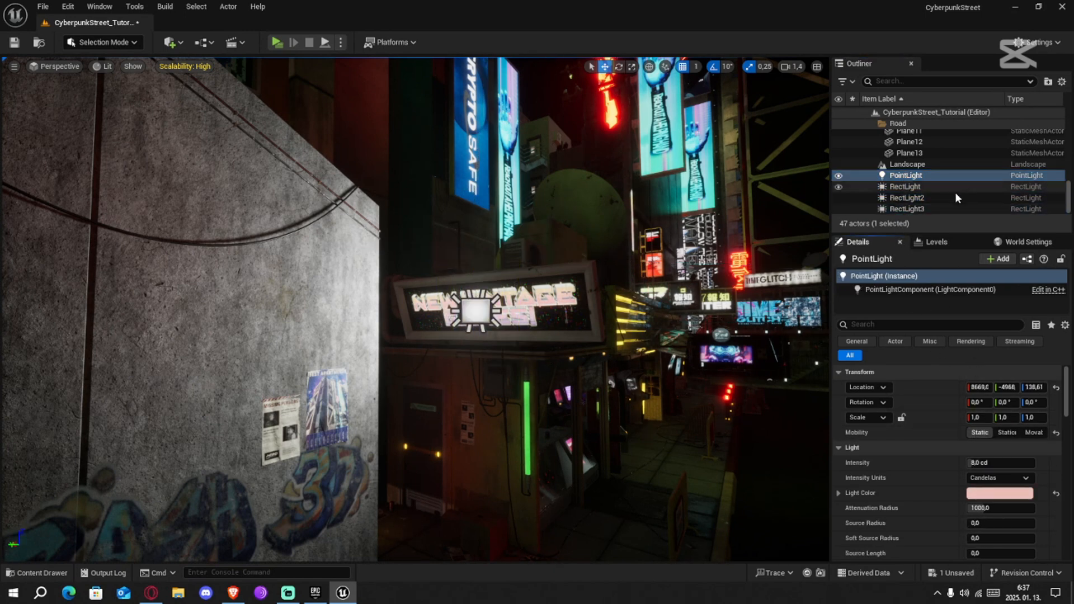
# Shift the New Vintage Games rect light along X to about 7073, tilt it 20° downward and set its Attenuation Radius to 1100
pyautogui.doubleClick(907, 209)
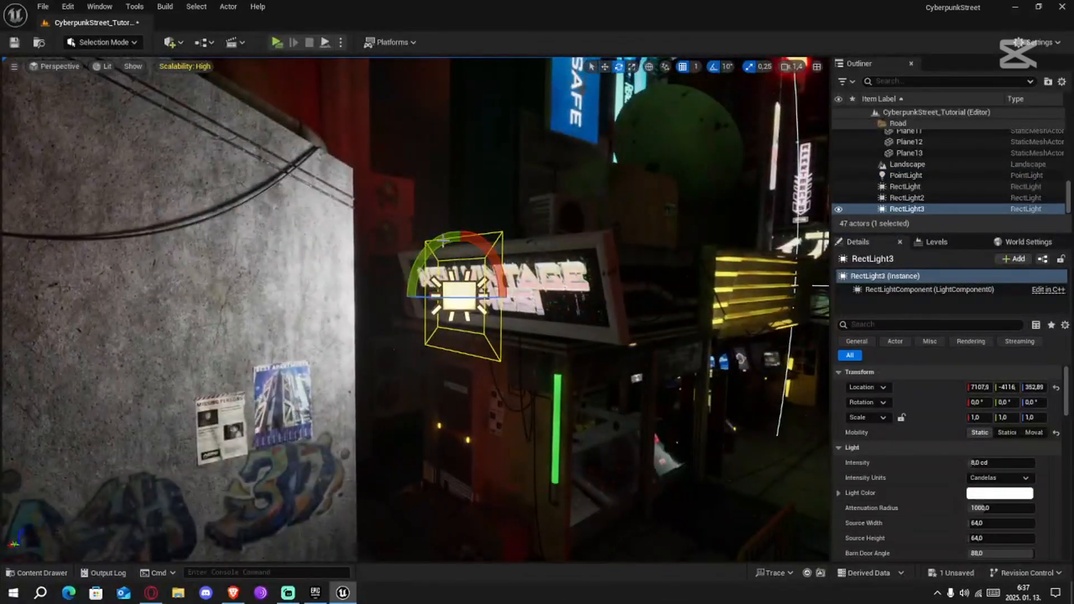
pyautogui.moveTo(443, 241); pyautogui.dragTo(410, 321)
pyautogui.moveTo(410, 322); pyautogui.dragTo(335, 322, button='right')
pyautogui.moveTo(417, 279); pyautogui.dragTo(392, 280, button='right')
pyautogui.press('a')
pyautogui.press('w')
pyautogui.moveTo(561, 276); pyautogui.dragTo(604, 275)
pyautogui.press('a')
pyautogui.moveTo(618, 283); pyautogui.dragTo(744, 283, button='right')
pyautogui.moveTo(476, 279); pyautogui.dragTo(470, 278, button='right')
pyautogui.press('r')
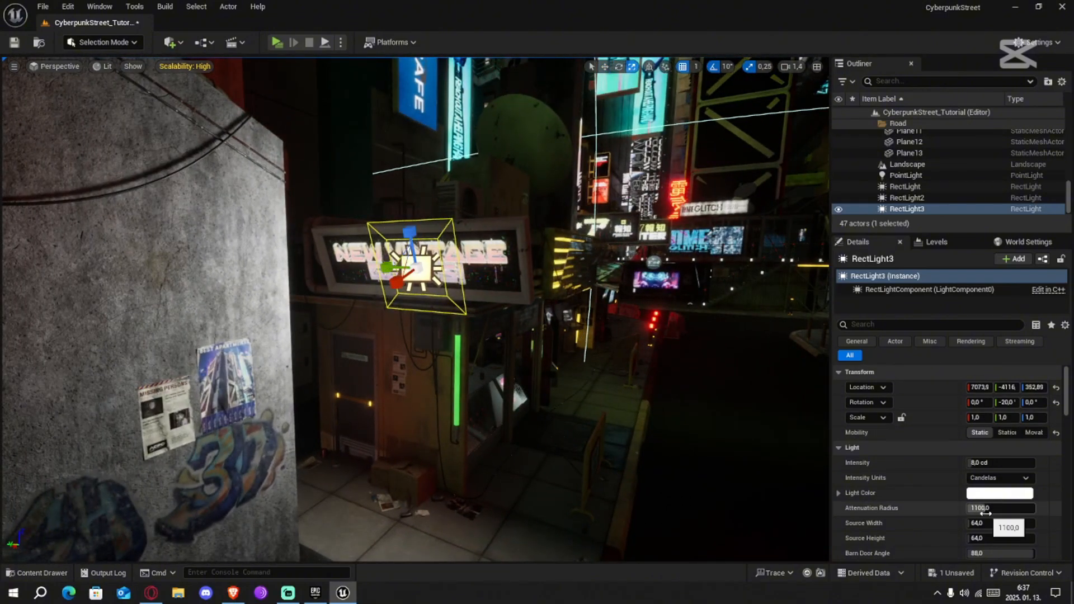
# Set the light's Source Width to 264 and centre it on the sign at about Y -4104 and Z 358
pyautogui.moveTo(976, 523); pyautogui.dragTo(983, 523)
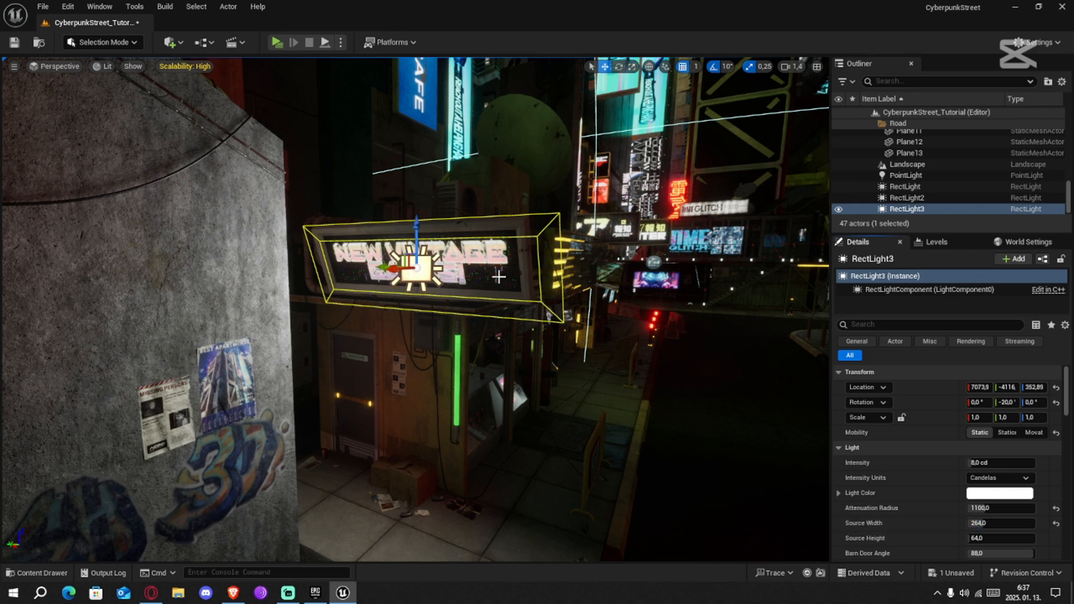
pyautogui.moveTo(382, 268); pyautogui.dragTo(371, 269)
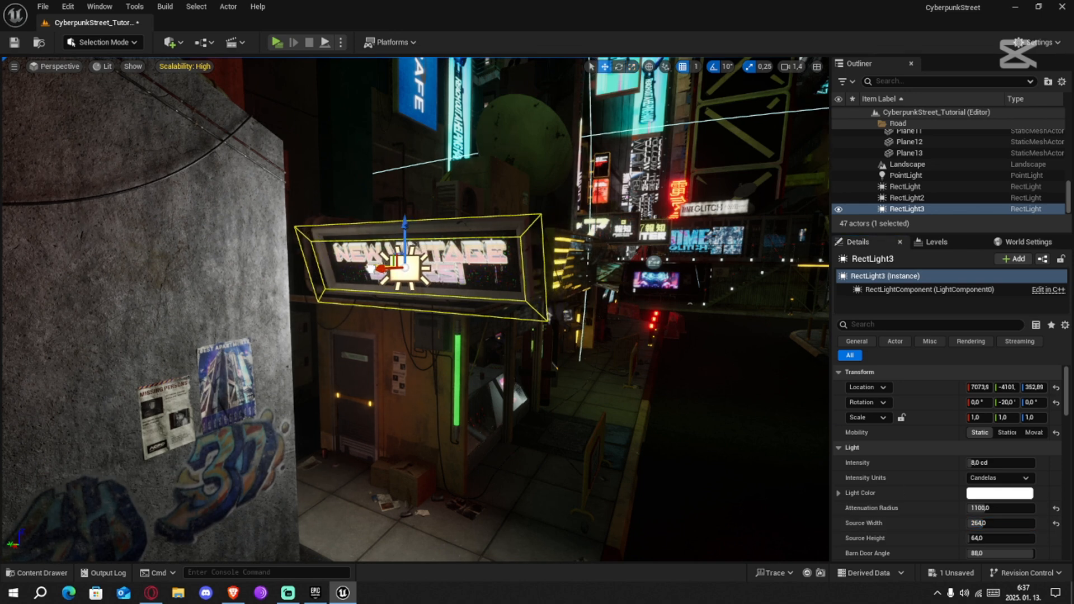
pyautogui.moveTo(404, 233); pyautogui.dragTo(406, 227)
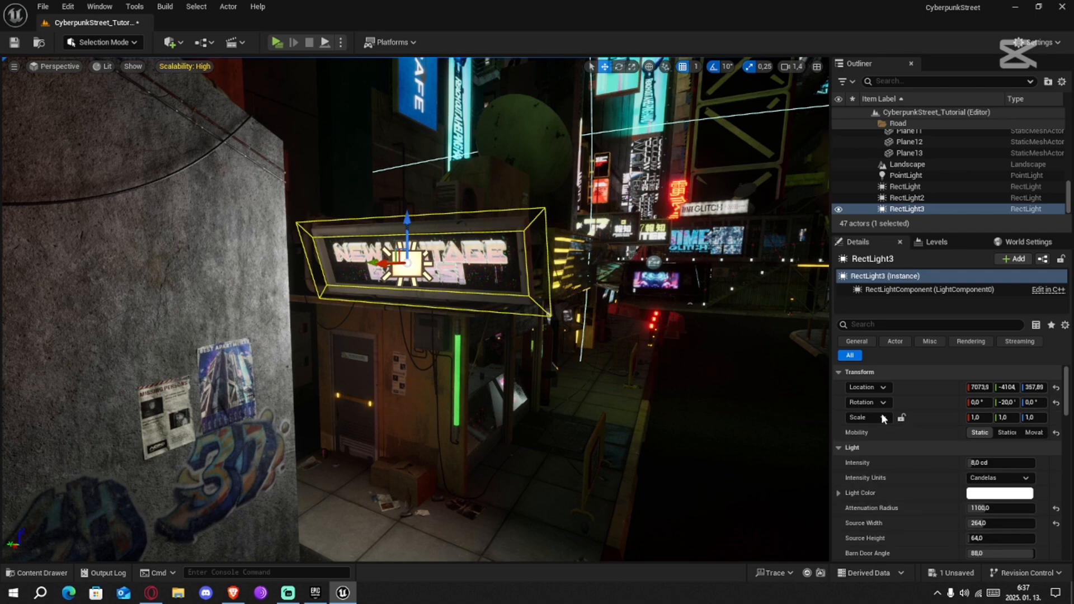
pyautogui.moveTo(673, 361); pyautogui.dragTo(545, 390, button='right')
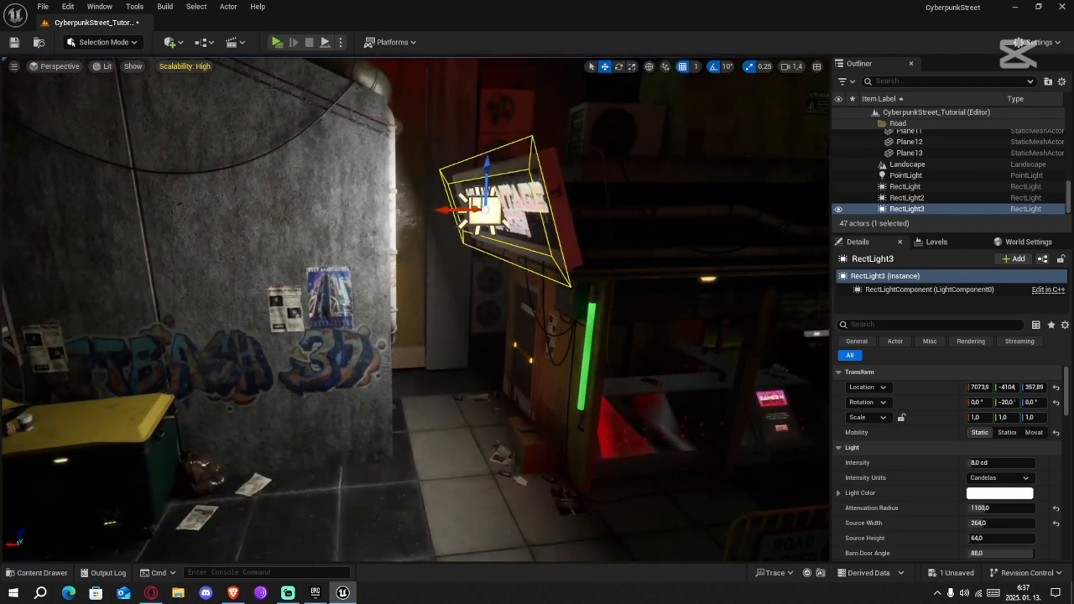
pyautogui.moveTo(698, 338)
pyautogui.mouseDown(button='right')
pyautogui.moveTo(770, 331)
pyautogui.moveTo(698, 338)
pyautogui.mouseUp(button='right')
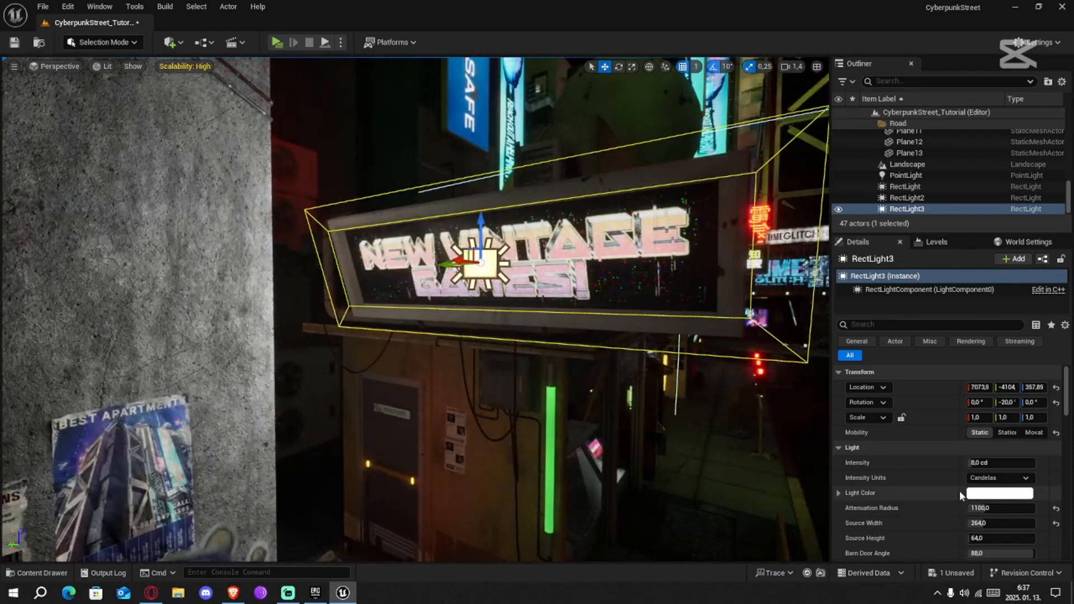
# Set the rect light's Light Color to a tone sampled from the New Vintage Games lettering
pyautogui.click(1003, 495)
pyautogui.click(980, 395)
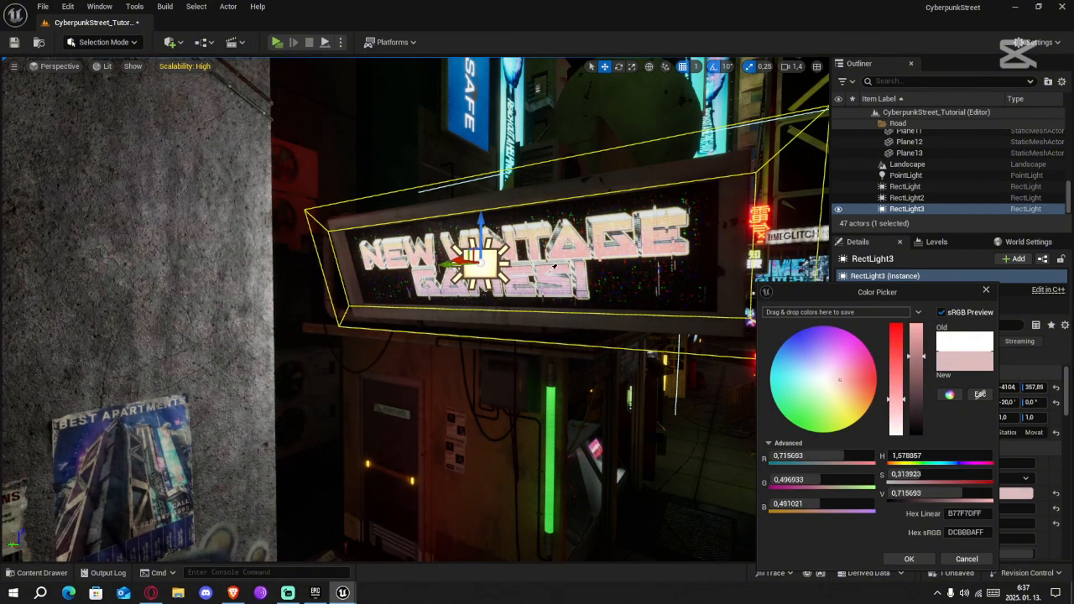
pyautogui.click(526, 292)
pyautogui.click(563, 336)
pyautogui.press('s')
# Add point lights in front of the Security screen and beside the AUGMNT screen farther along the wall
pyautogui.moveTo(564, 336); pyautogui.dragTo(2, 248, button='right')
pyautogui.scroll(-1, 215, 311)
pyautogui.press('w')
pyautogui.scroll(-2, 206, 224)
pyautogui.press('w')
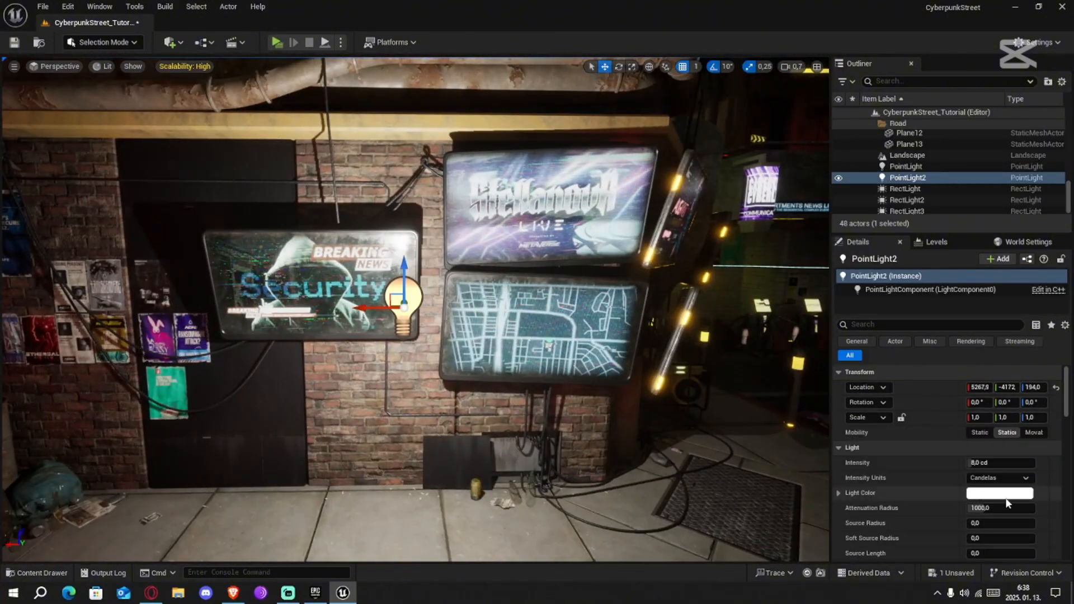
pyautogui.click(401, 244)
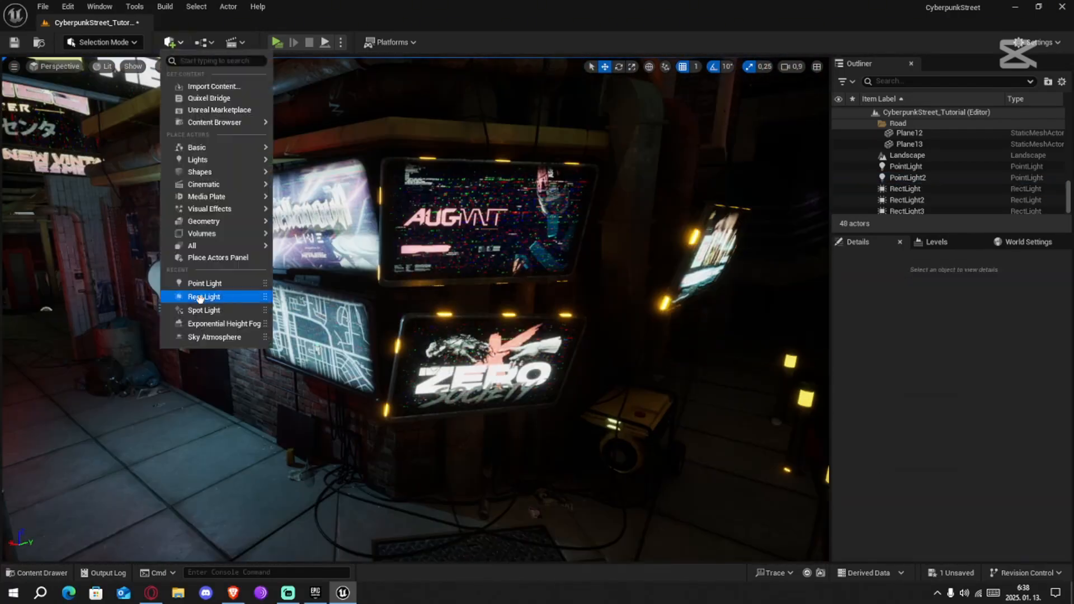
# Place a rect light in front of the Hardly Human screen with Static Mobility and open its Light Color
pyautogui.click(218, 288)
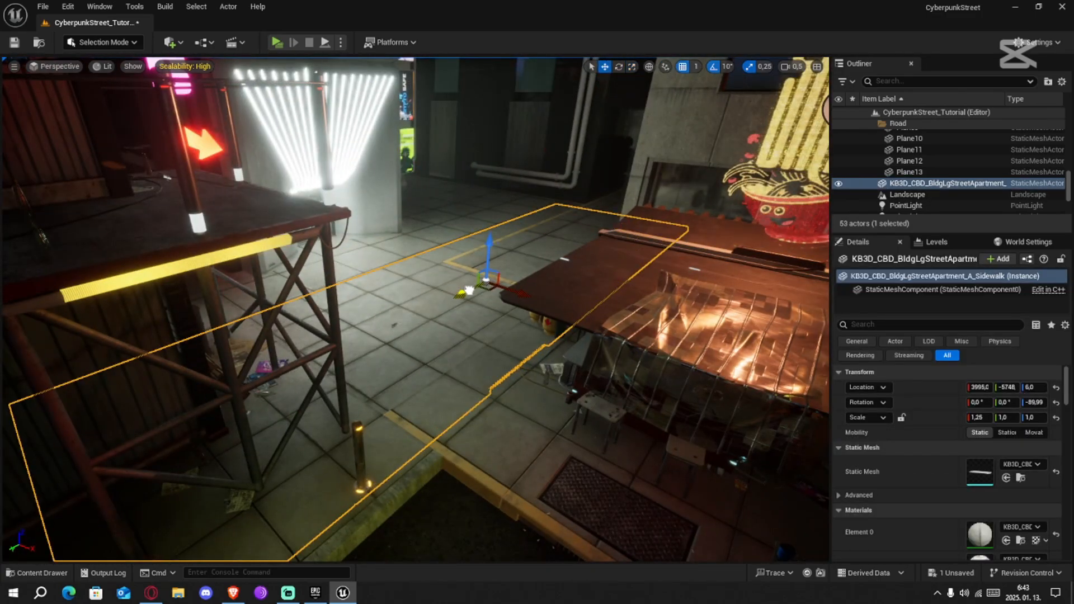
pyautogui.moveTo(460, 224); pyautogui.dragTo(472, 291)
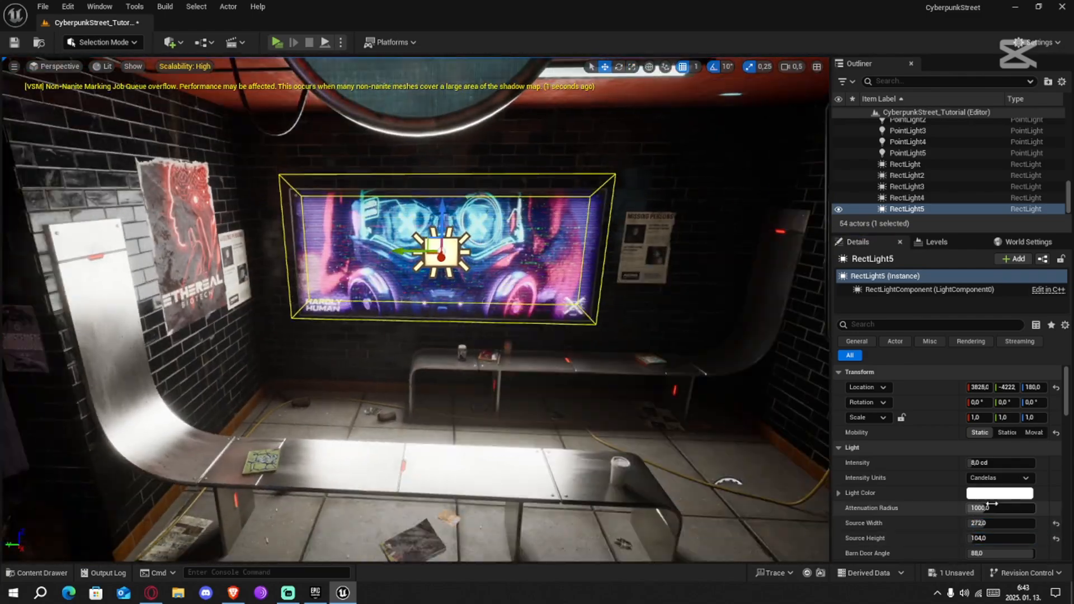
pyautogui.click(1000, 493)
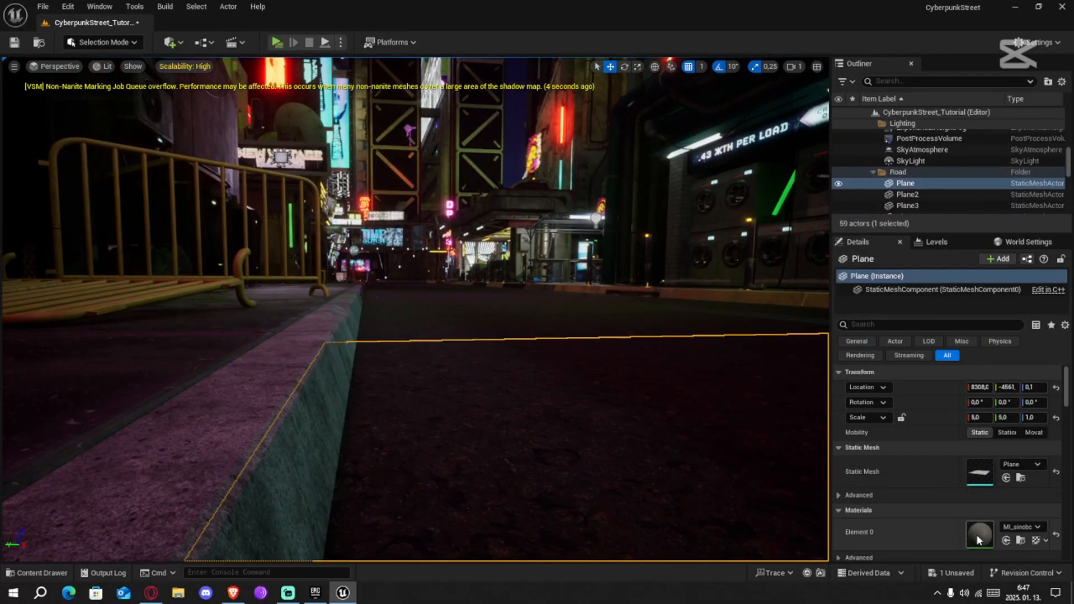
# Open the road plane's material instance MI_sinobcga in a floating window and look through its parameter groups
pyautogui.doubleClick(979, 534)
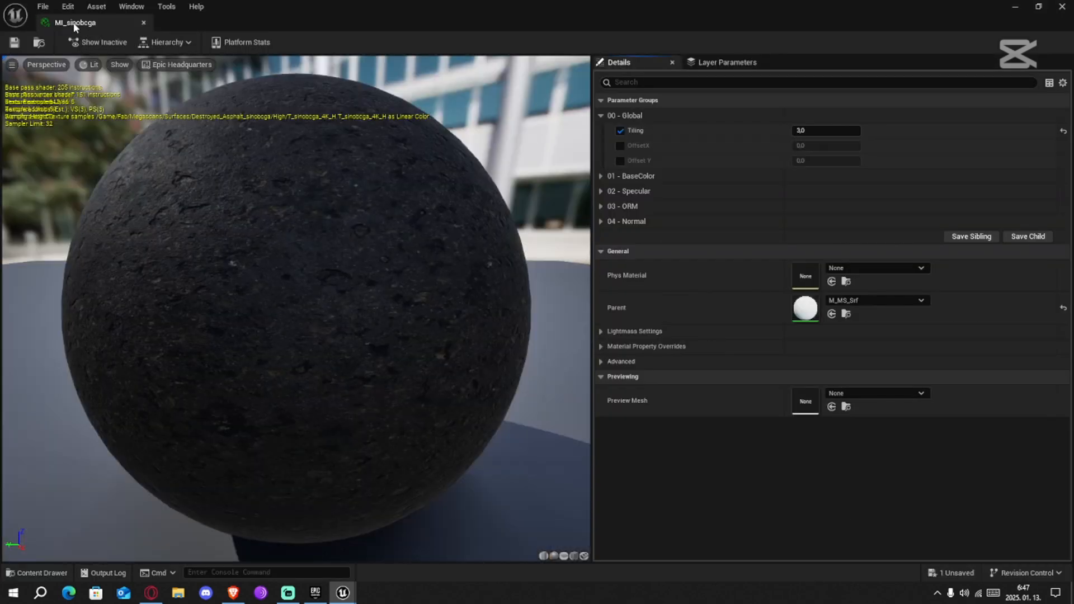
pyautogui.moveTo(74, 24); pyautogui.dragTo(398, 118)
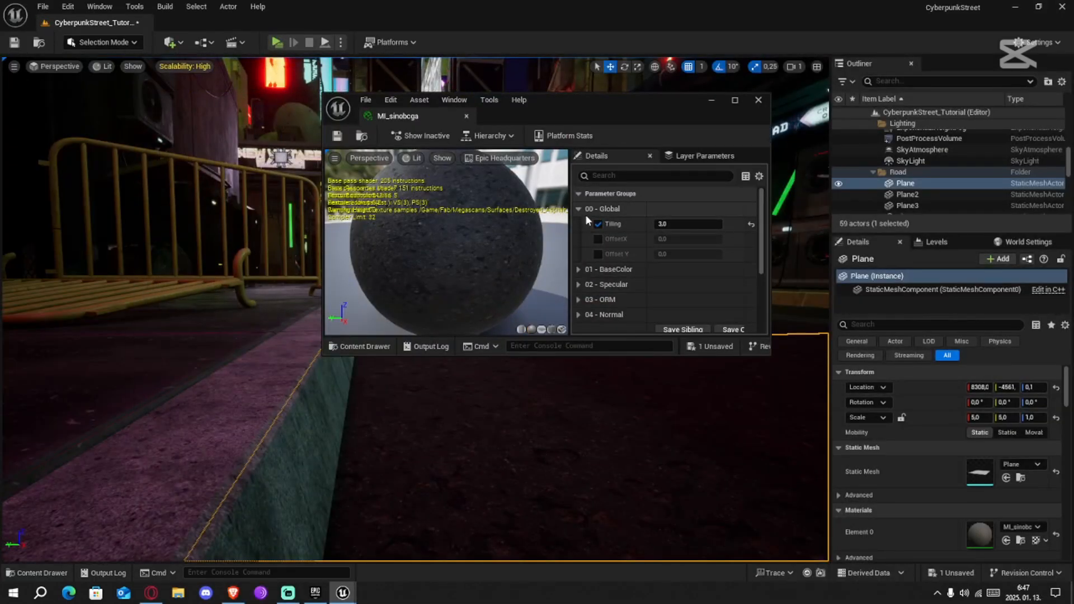
pyautogui.click(579, 211)
pyautogui.click(579, 269)
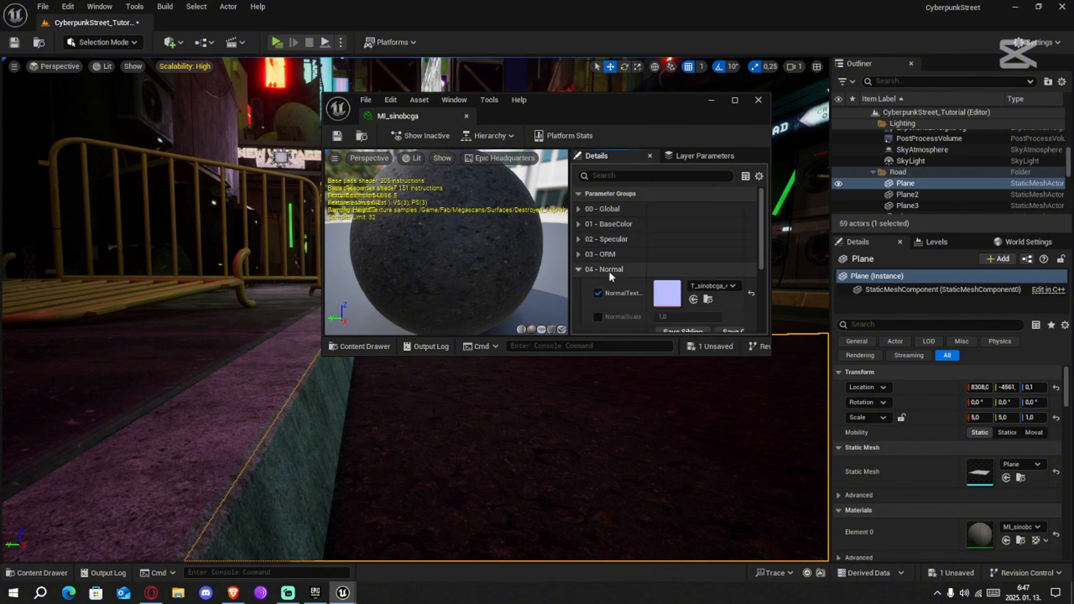
pyautogui.scroll(-1, 613, 280)
pyautogui.scroll(-2, 631, 303)
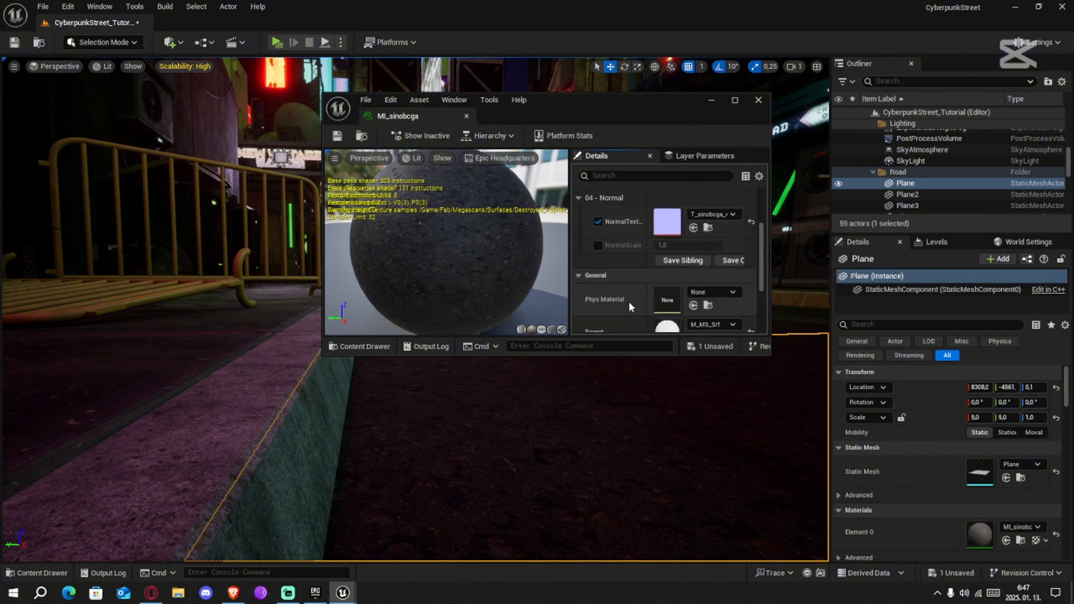
pyautogui.scroll(1, 630, 302)
pyautogui.click(581, 214)
pyautogui.scroll(2, 611, 250)
pyautogui.scroll(1, 613, 254)
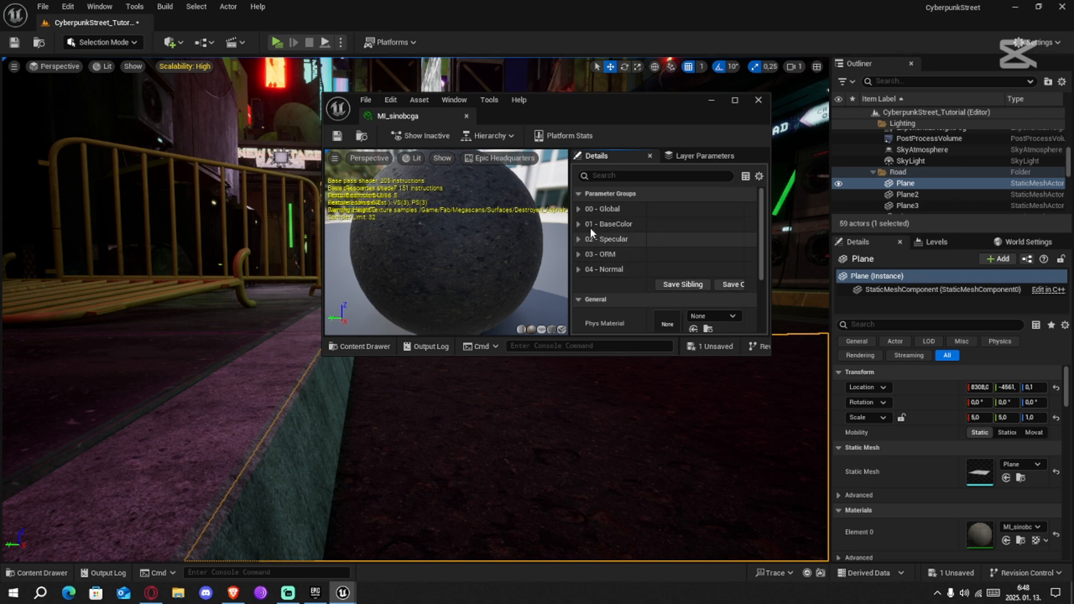
# Enable the minimum and maximum roughness overrides in the ORM group and lower the maximum roughness to 0.096
pyautogui.click(578, 255)
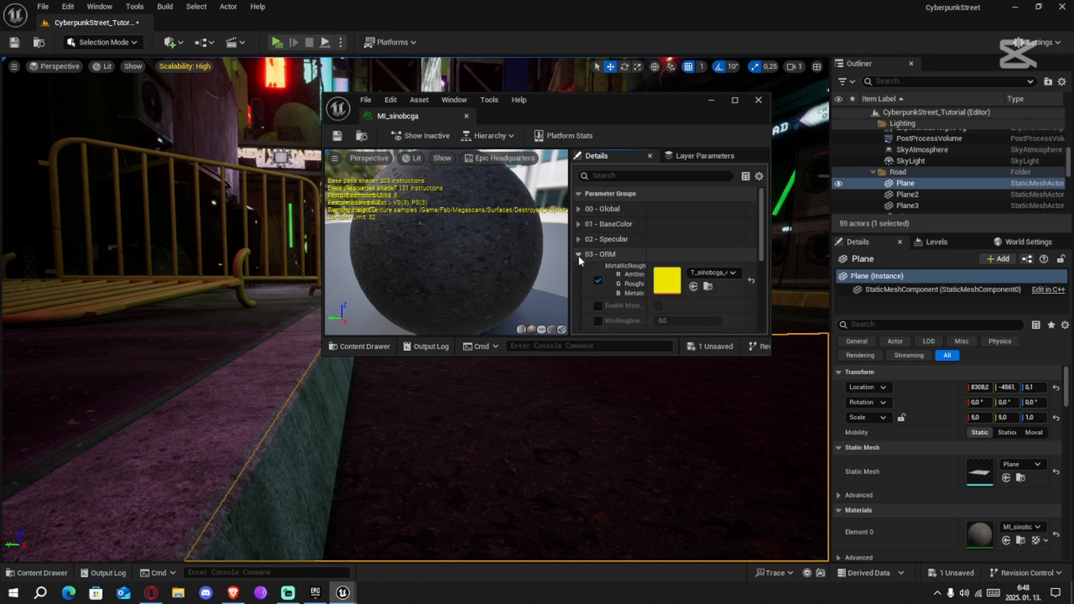
pyautogui.scroll(-3, 593, 256)
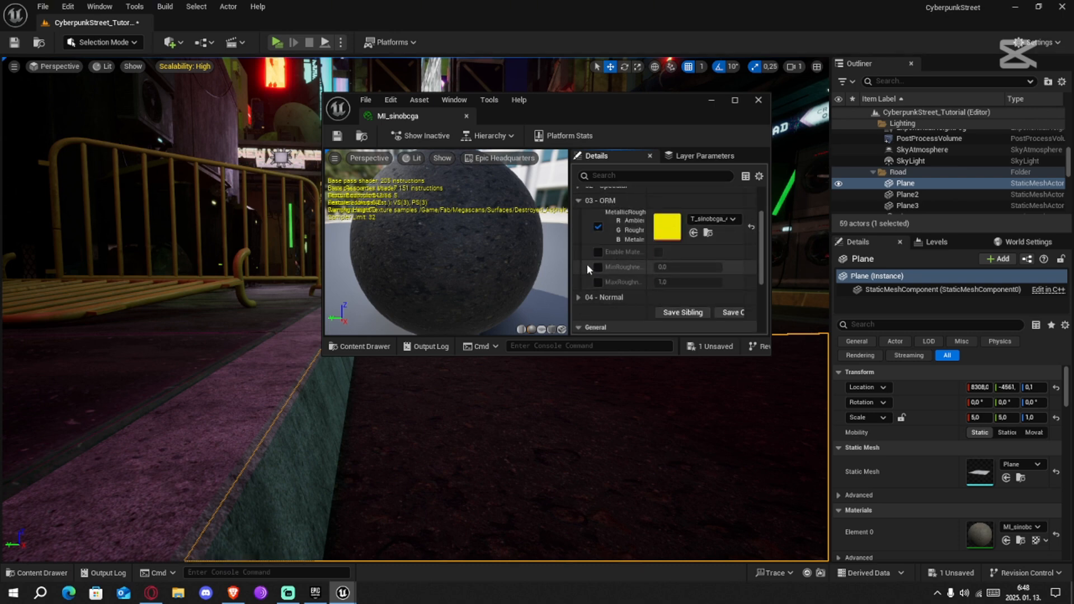
pyautogui.click(598, 267)
pyautogui.click(598, 282)
pyautogui.moveTo(551, 104); pyautogui.dragTo(826, 131)
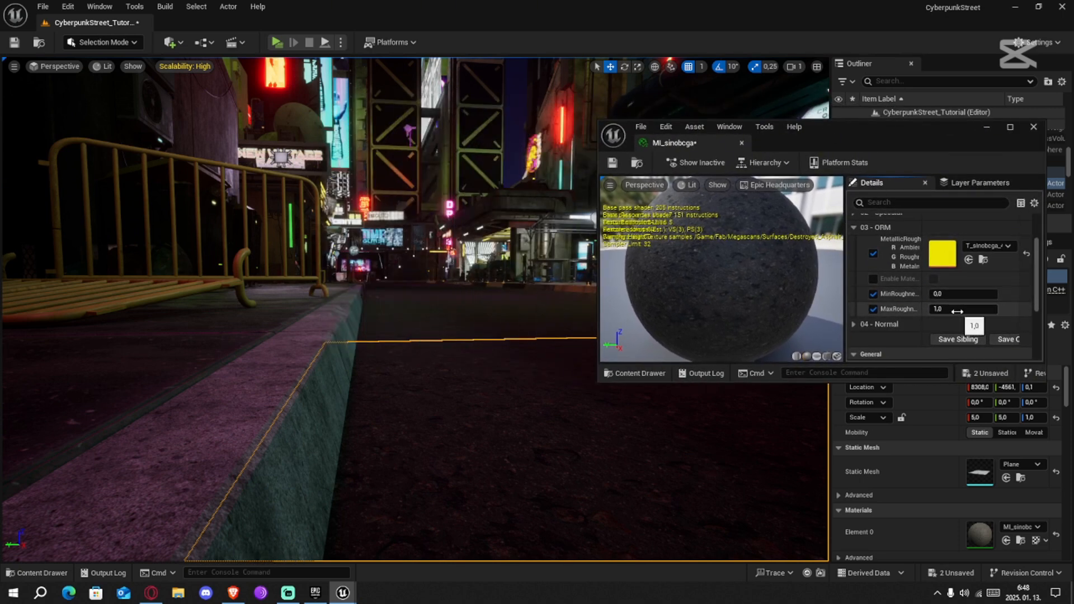
pyautogui.moveTo(951, 311)
pyautogui.mouseDown()
pyautogui.moveTo(918, 311)
pyautogui.moveTo(953, 312)
pyautogui.moveTo(944, 312)
pyautogui.mouseUp()
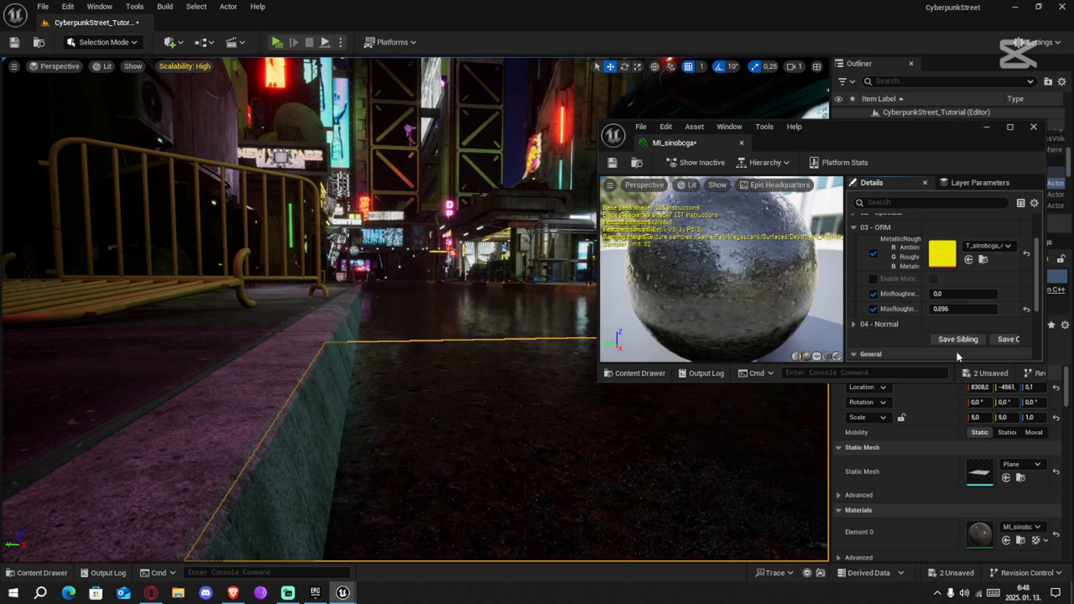
# Check the road's reflections up close, set the maximum roughness to 0.1 and close the material editor
pyautogui.moveTo(503, 336); pyautogui.dragTo(643, 419, button='right')
pyautogui.moveTo(503, 336); pyautogui.dragTo(425, 260, button='right')
pyautogui.scroll(-4, 316, 269)
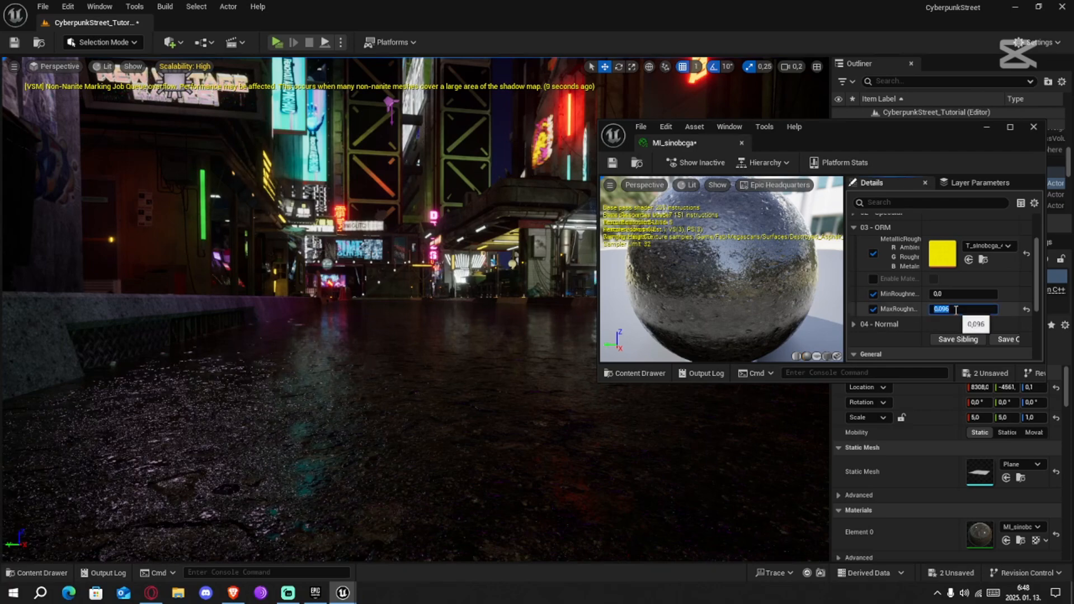
pyautogui.write('0')
pyautogui.press('Return')
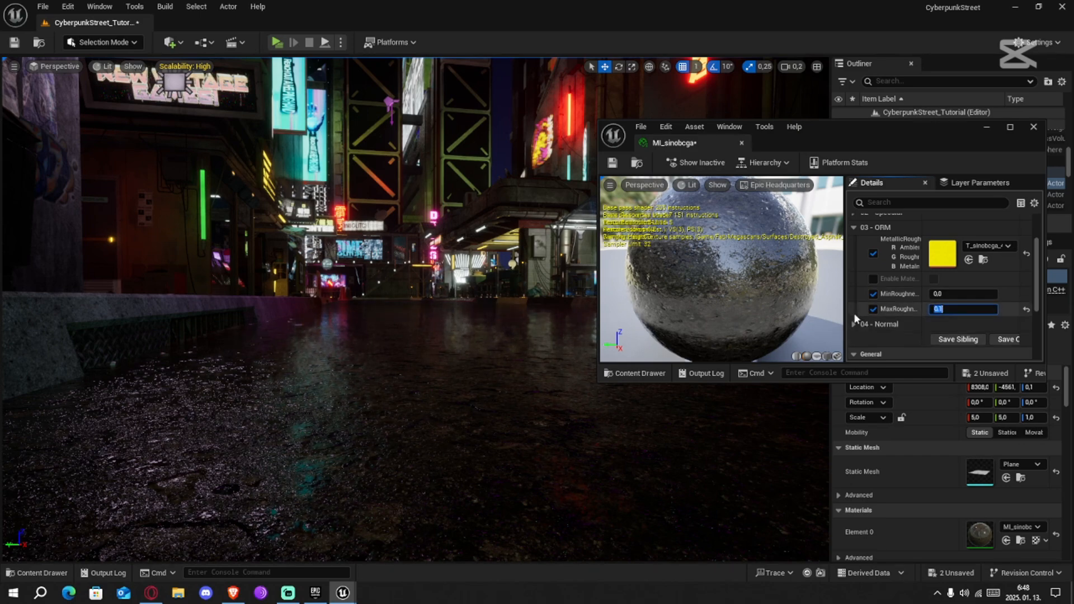
pyautogui.click(1034, 128)
# Examine the wet road's neon reflections from farther back along the street
pyautogui.moveTo(661, 270); pyautogui.dragTo(619, 246, button='right')
pyautogui.press('s')
pyautogui.scroll(3, 660, 271)
pyautogui.press('w')
pyautogui.press('w')
pyautogui.press('s')
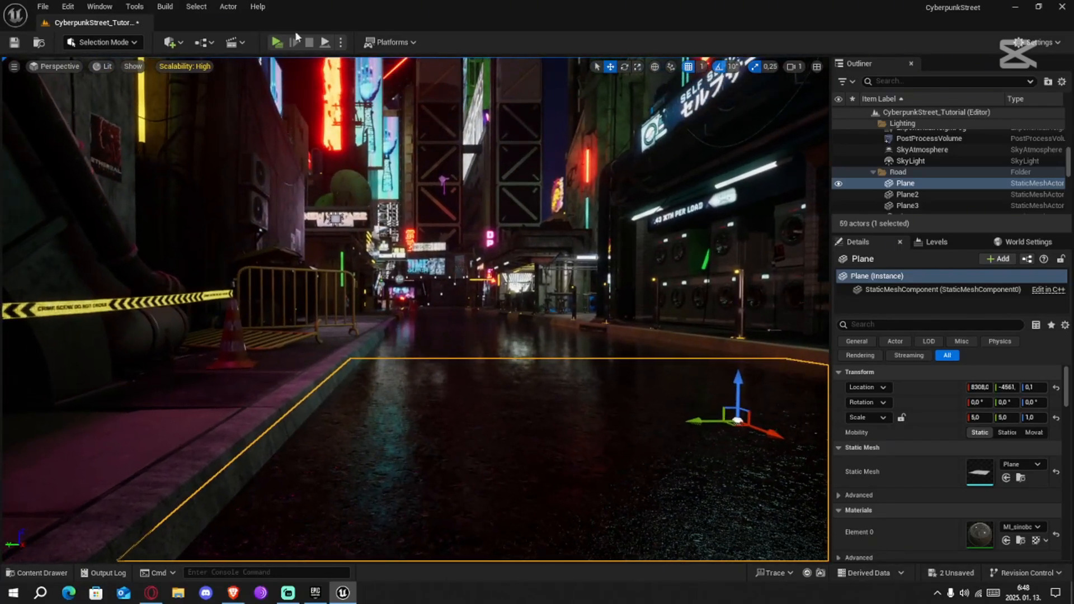
# Set the viewport scalability to Cinematic and check how the wet street looks
pyautogui.moveTo(603, 309); pyautogui.dragTo(618, 303, button='right')
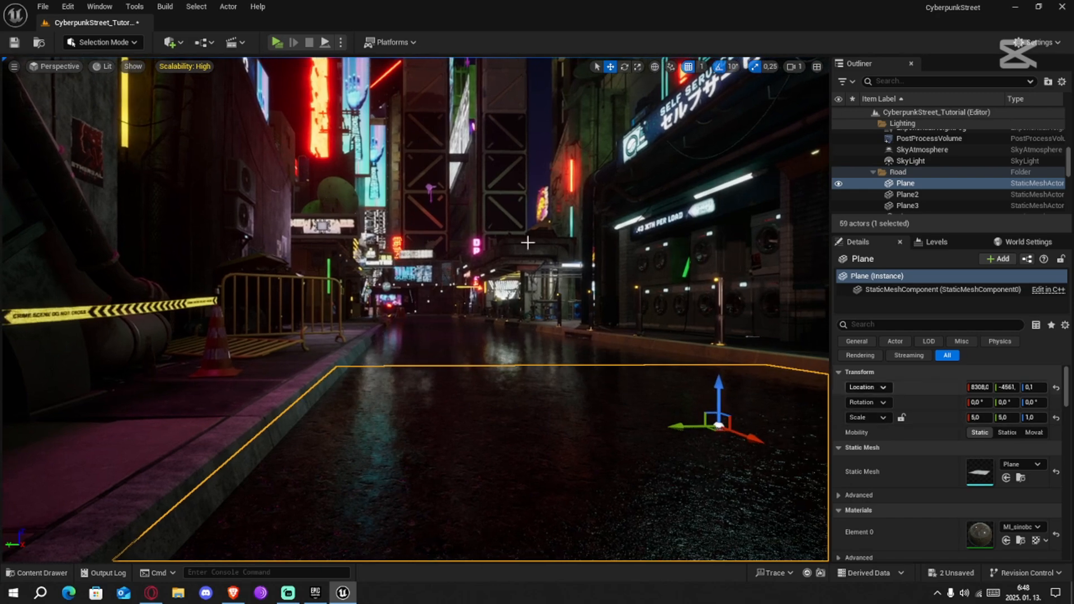
pyautogui.click(196, 66)
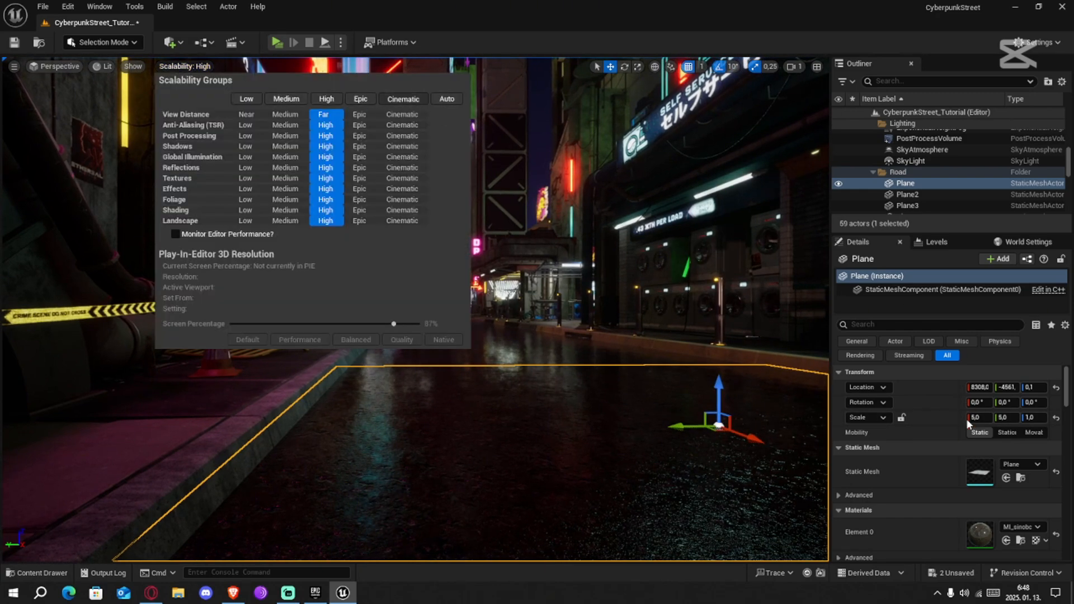
pyautogui.click(539, 39)
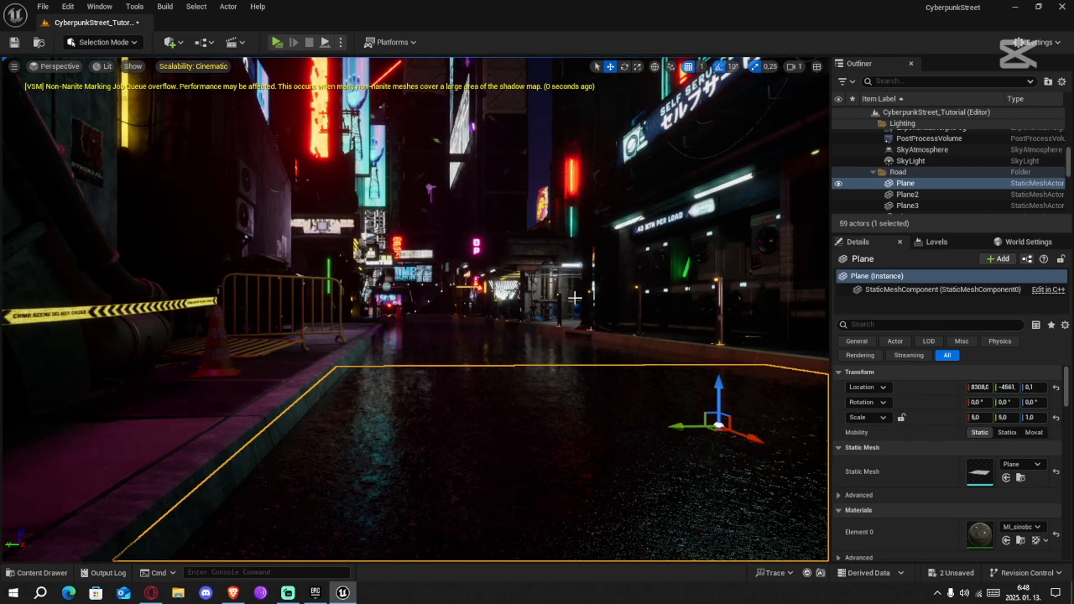
pyautogui.moveTo(553, 340); pyautogui.dragTo(485, 325, button='right')
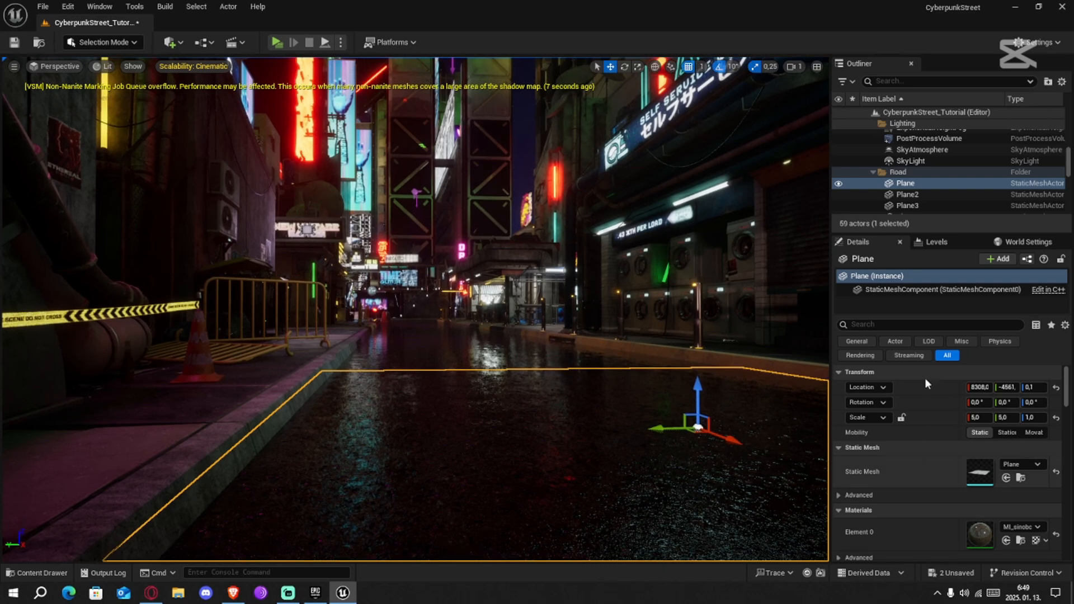
# Move all loose point, rect and spot lights in the outliner into the existing Lighting folder and collapse that folder
pyautogui.scroll(3, 878, 162)
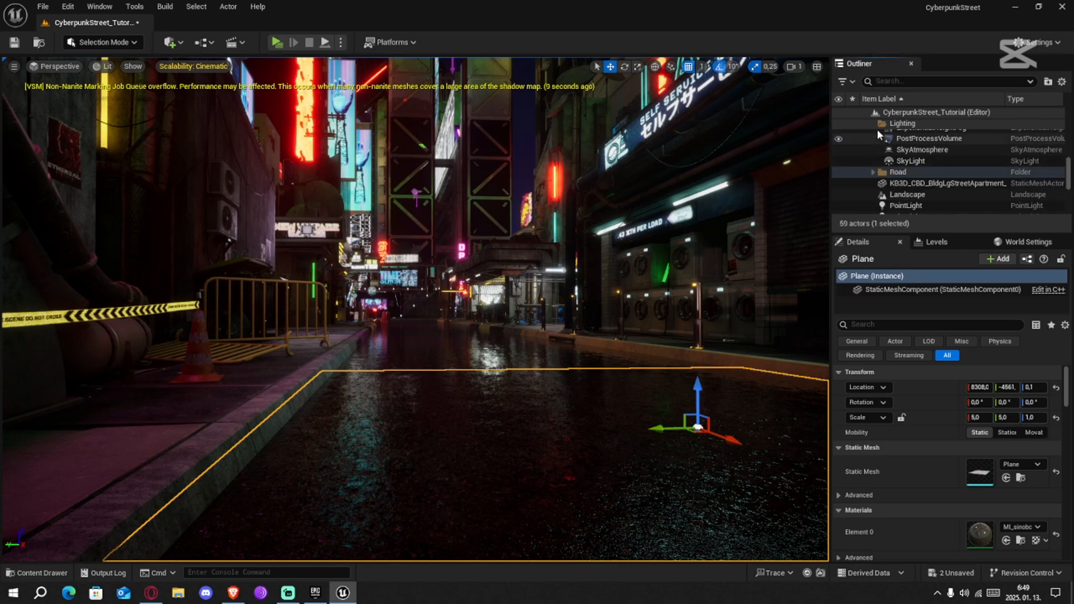
pyautogui.scroll(-5, 923, 174)
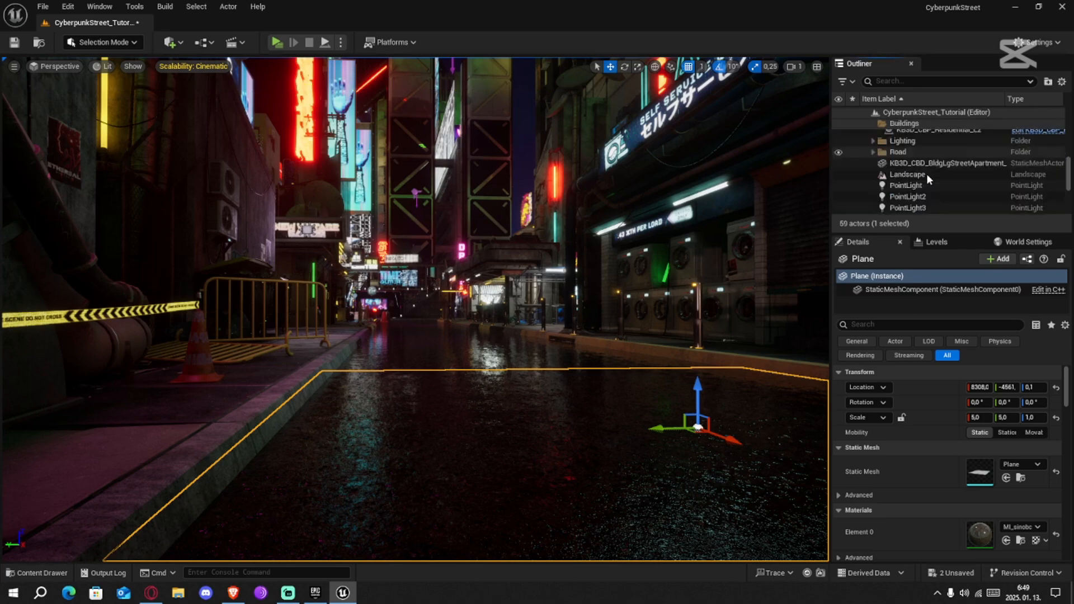
pyautogui.scroll(5, 920, 208)
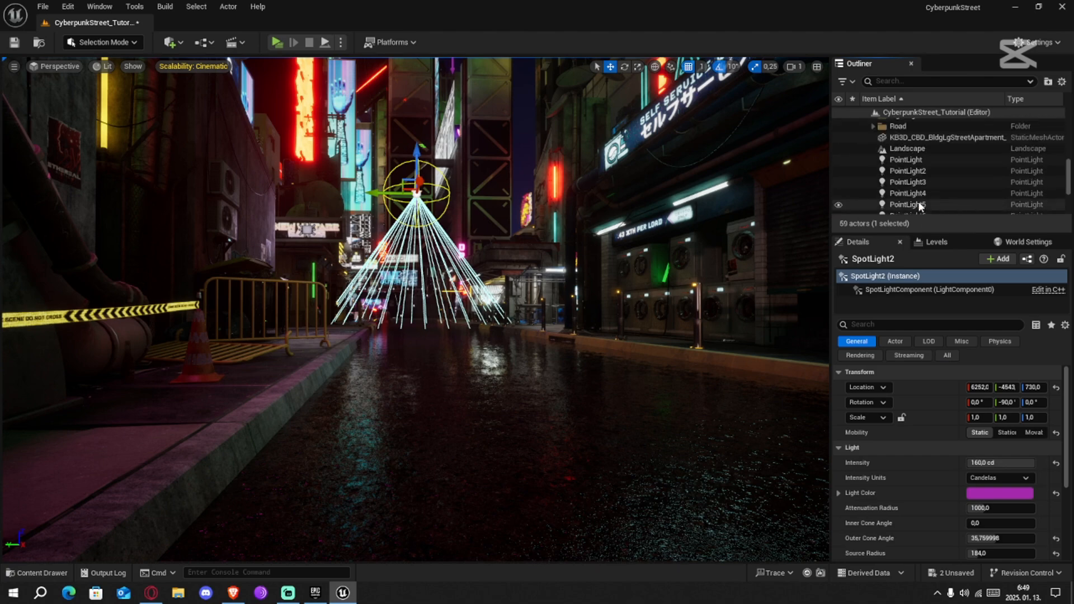
pyautogui.keyDown('shift'); pyautogui.click(910, 189); pyautogui.keyUp('shift')
pyautogui.rightClick(907, 206)
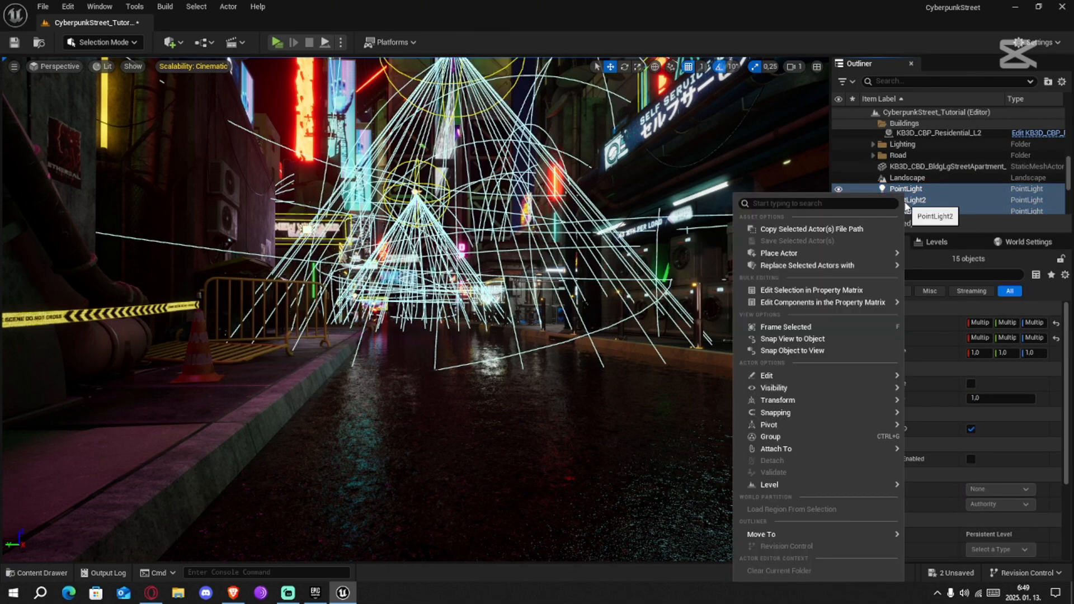
pyautogui.moveTo(890, 534)
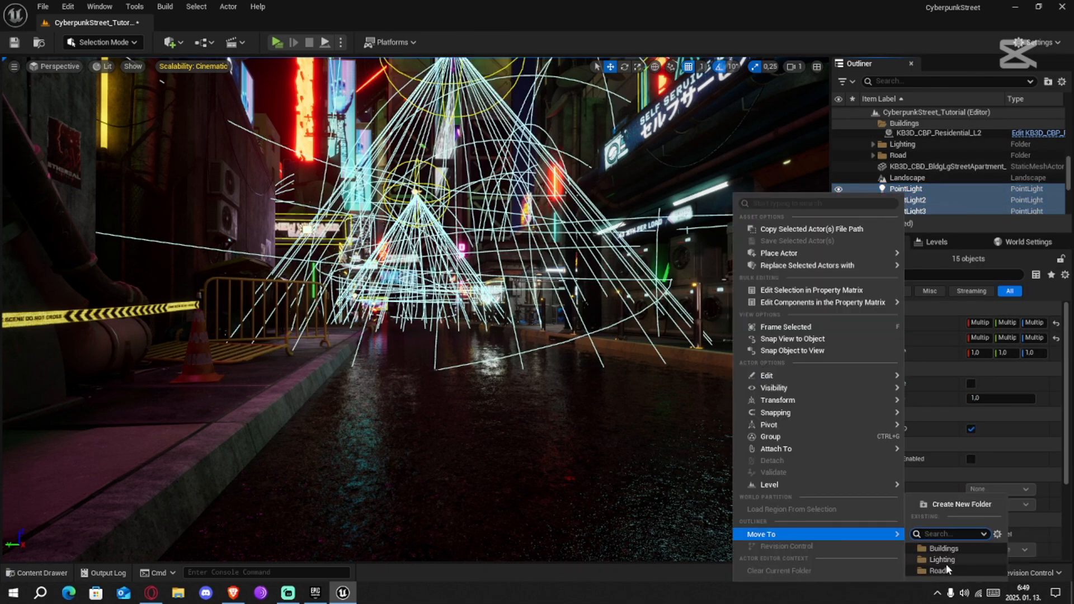
pyautogui.click(947, 559)
pyautogui.click(874, 144)
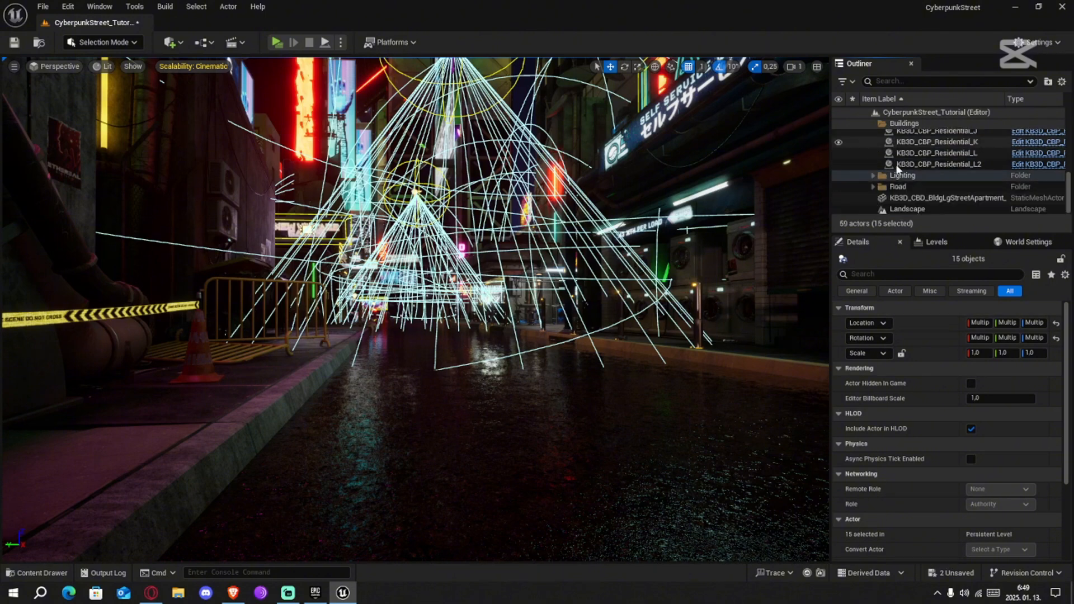
# Move the loose KB3D_CBD_BldgLgStreetApartment_A_Sidewalk mesh into the Buildings folder and leave the outliner folders collapsed with nothing selected
pyautogui.click(873, 187)
pyautogui.scroll(4, 891, 201)
pyautogui.scroll(-5, 890, 190)
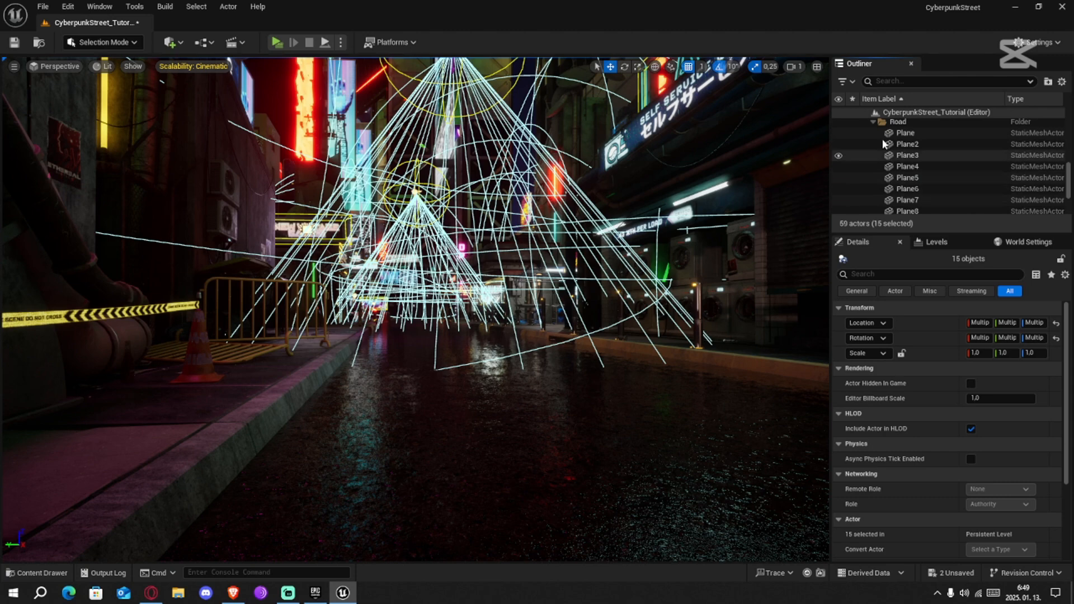
pyautogui.click(872, 126)
pyautogui.moveTo(915, 203); pyautogui.dragTo(903, 123)
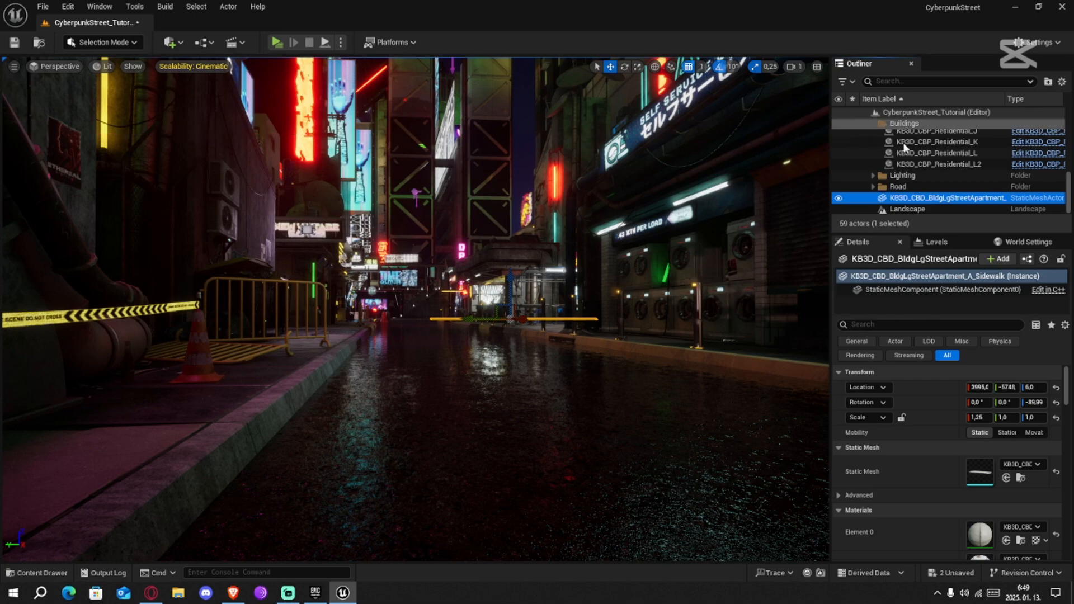
pyautogui.rightClick(899, 200)
pyautogui.moveTo(660, 533)
pyautogui.click(951, 548)
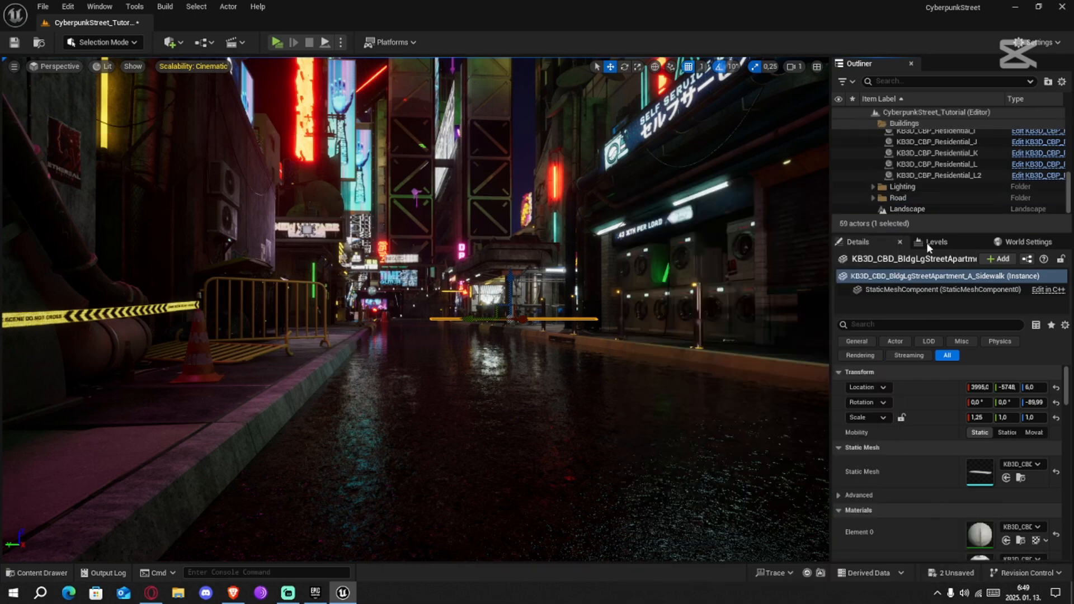
pyautogui.scroll(5, 875, 122)
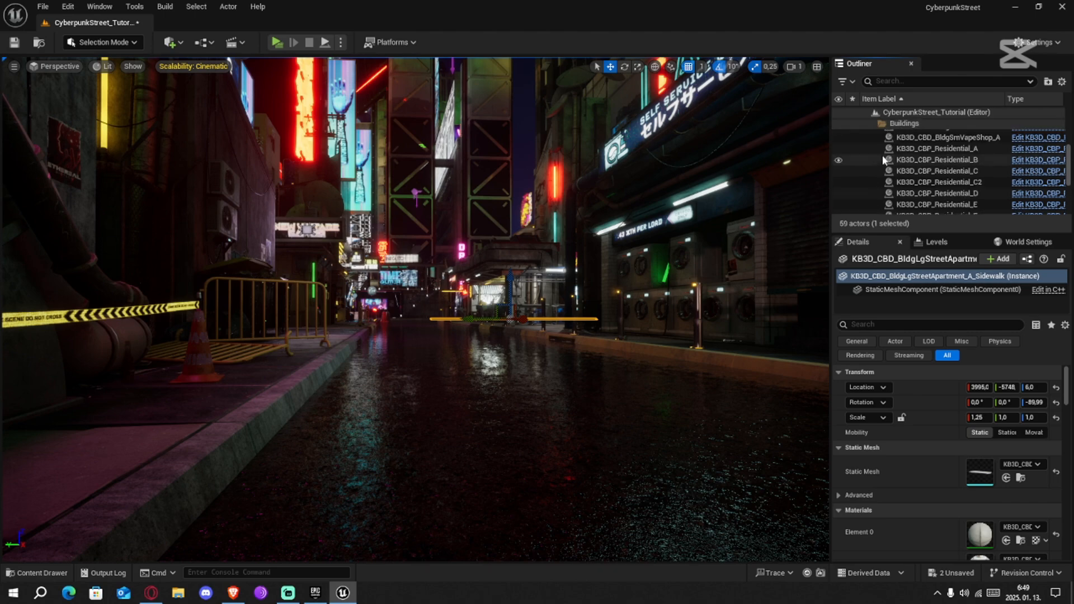
pyautogui.click(873, 123)
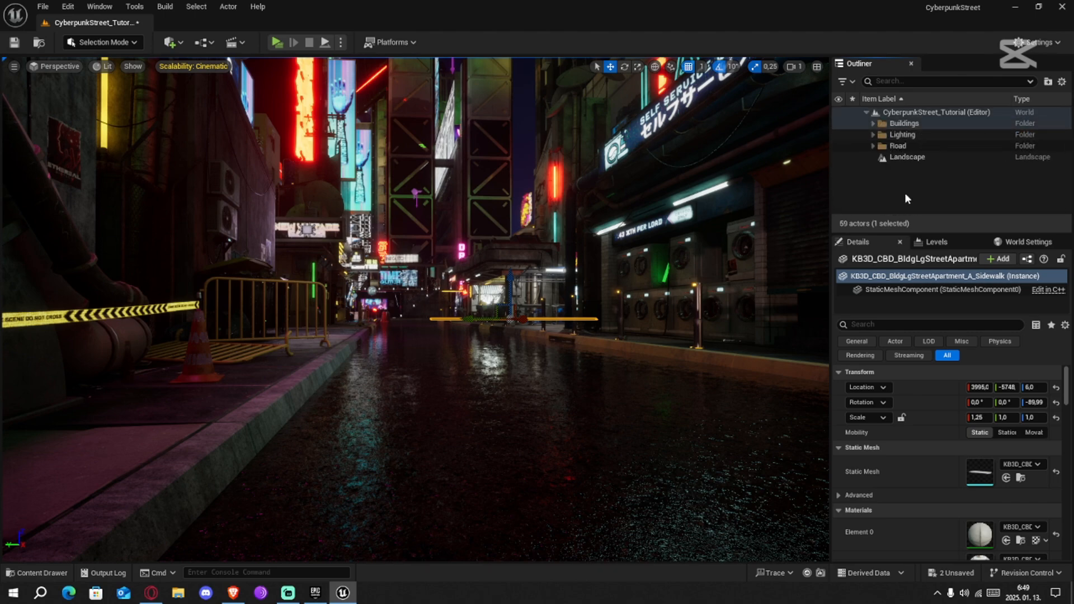
pyautogui.click(918, 197)
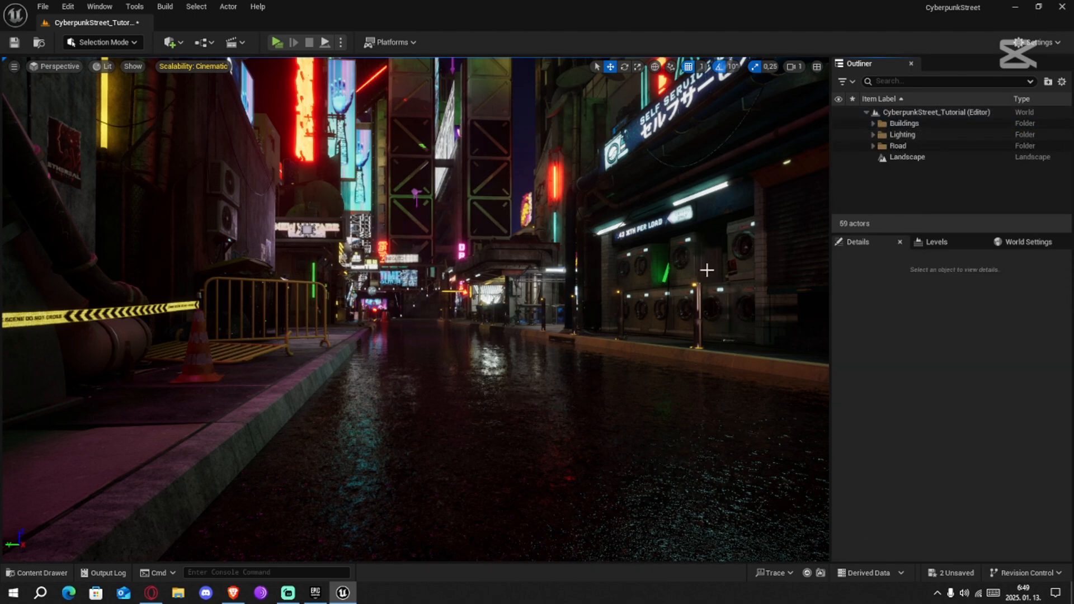
# Set the bloom intensity to 2 and the bloom threshold to -1 on the PostProcessVolume in the Lighting folder
pyautogui.click(873, 134)
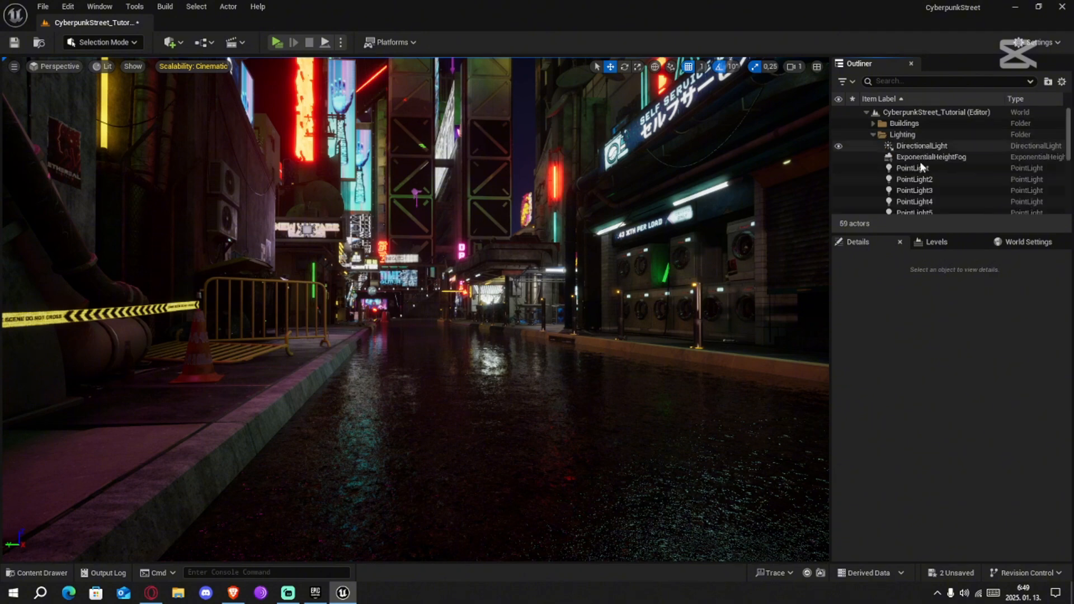
pyautogui.scroll(-5, 926, 179)
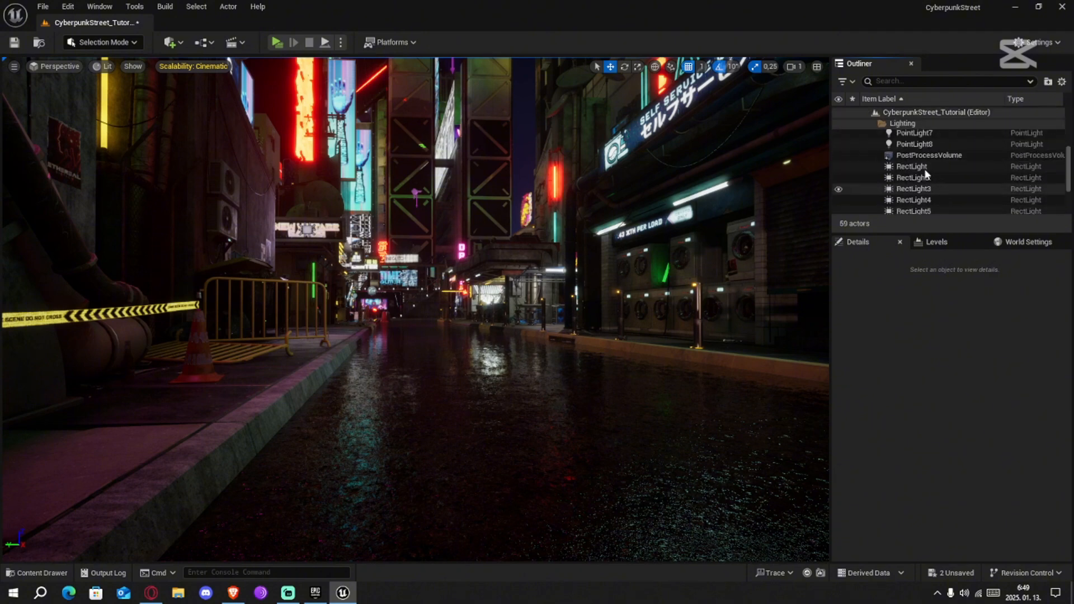
pyautogui.click(929, 155)
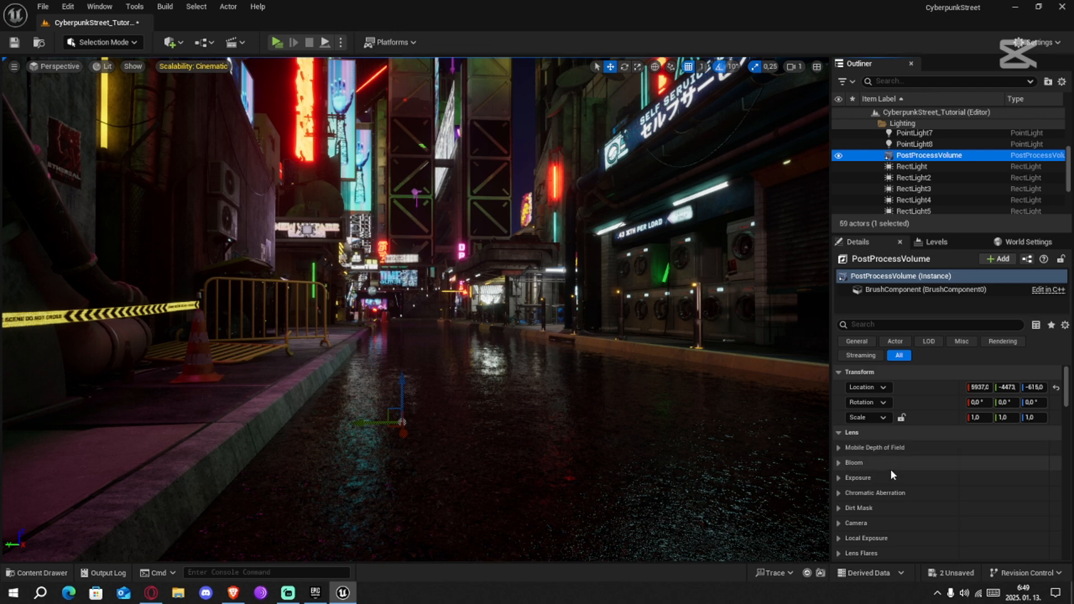
pyautogui.click(840, 464)
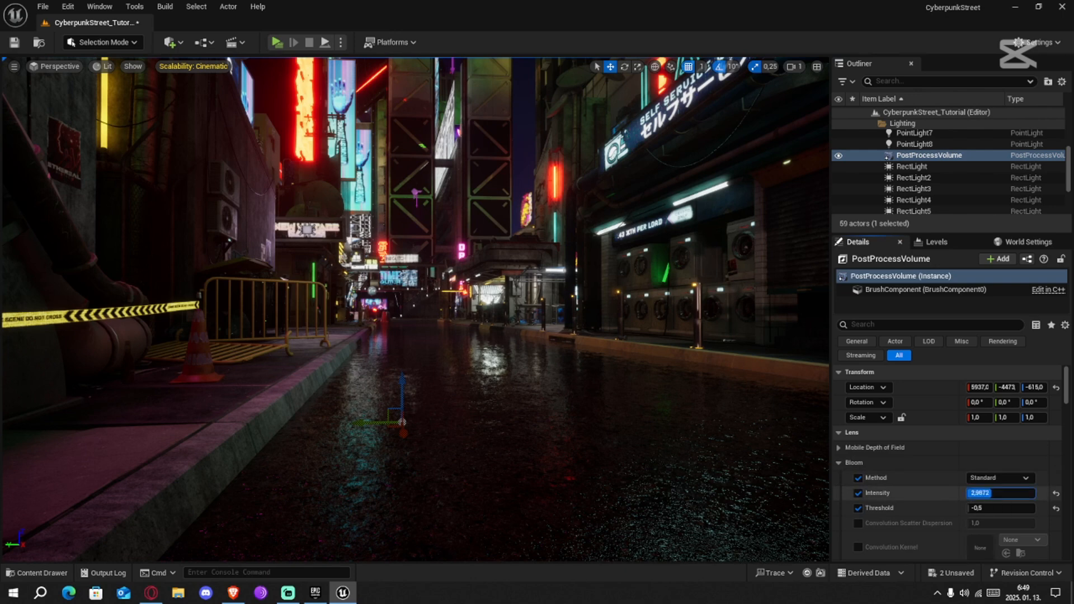
pyautogui.moveTo(985, 493)
pyautogui.mouseDown()
pyautogui.moveTo(968, 493)
pyautogui.moveTo(986, 493)
pyautogui.mouseUp()
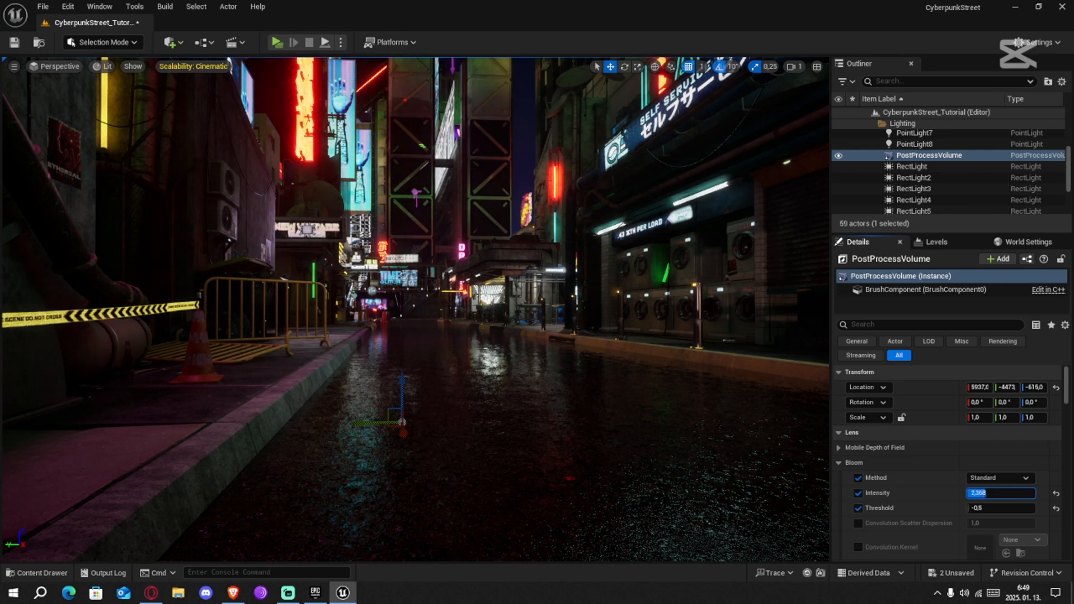
pyautogui.click(983, 494)
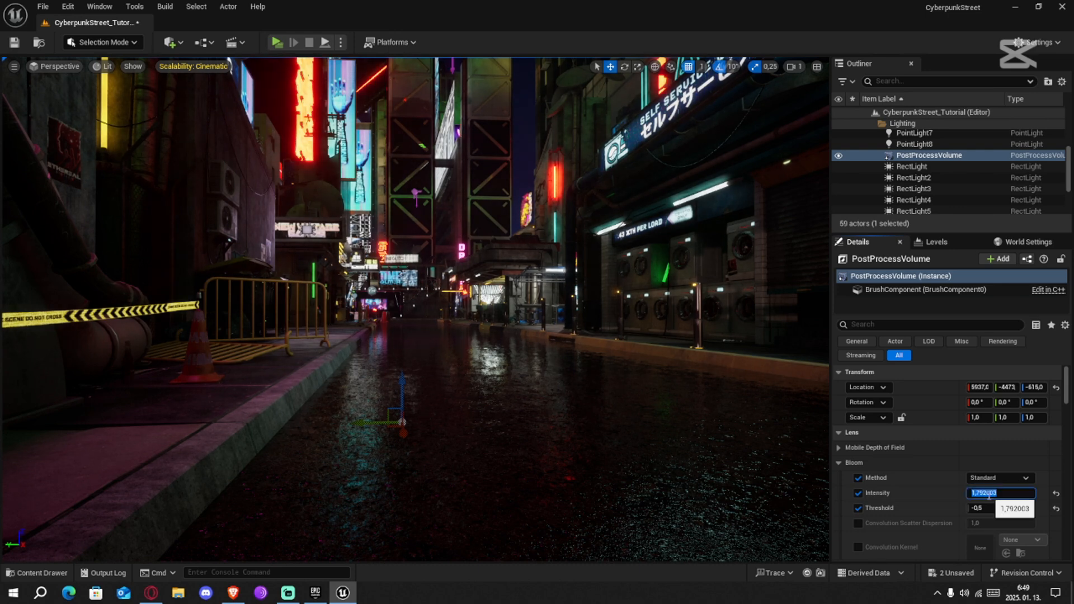
pyautogui.click(984, 508)
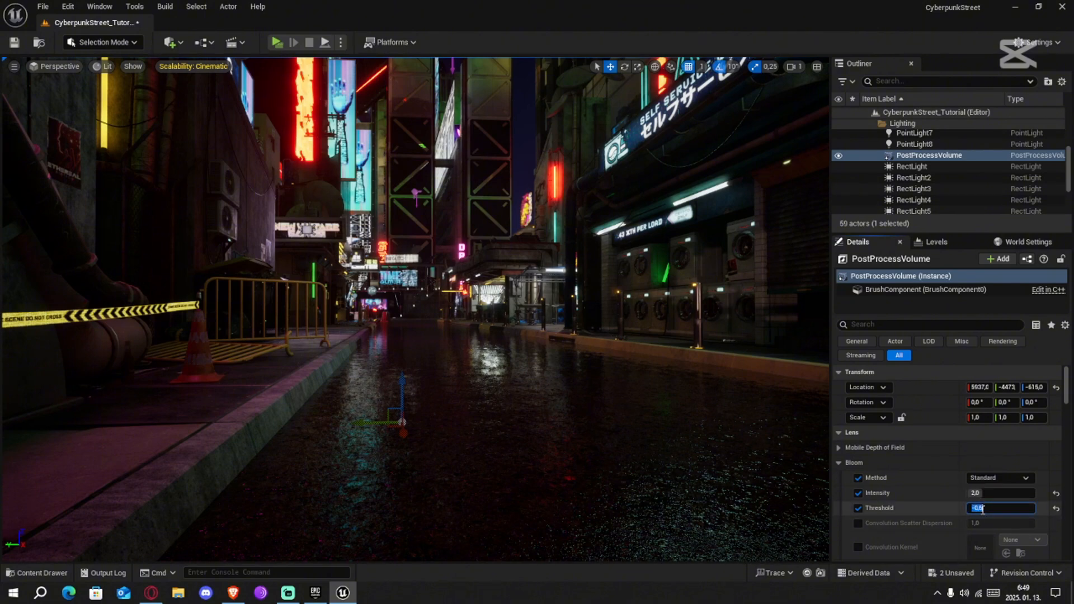
pyautogui.press('Return')
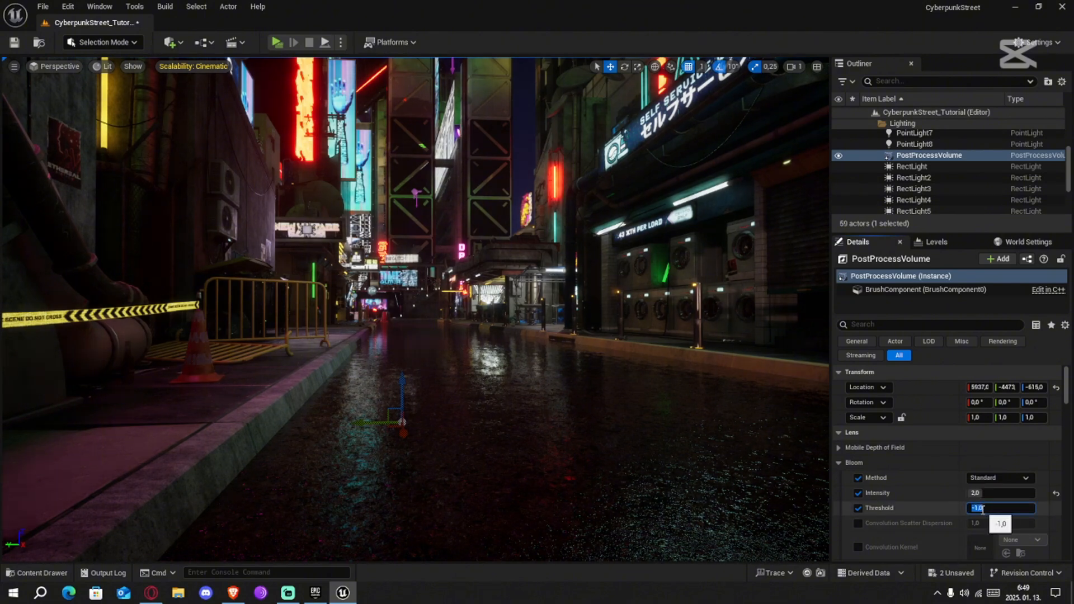
pyautogui.click(839, 463)
# Try exposure compensation values of 8 and 10 on the PostProcessVolume and set it back to 11
pyautogui.click(840, 478)
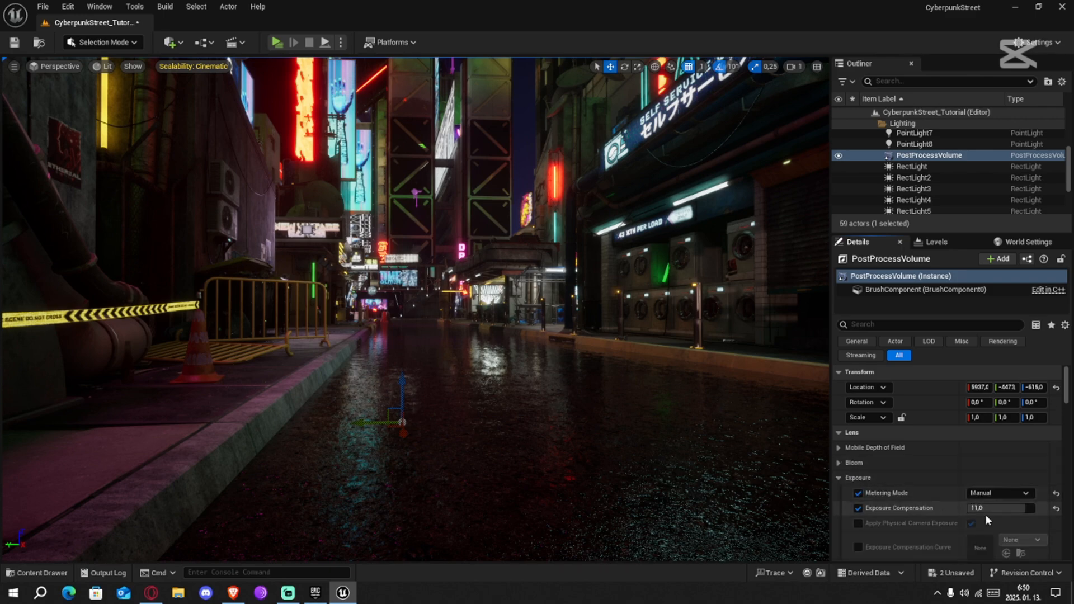
pyautogui.click(994, 509)
pyautogui.write('8')
pyautogui.press('Return')
pyautogui.write('10')
pyautogui.press('Return')
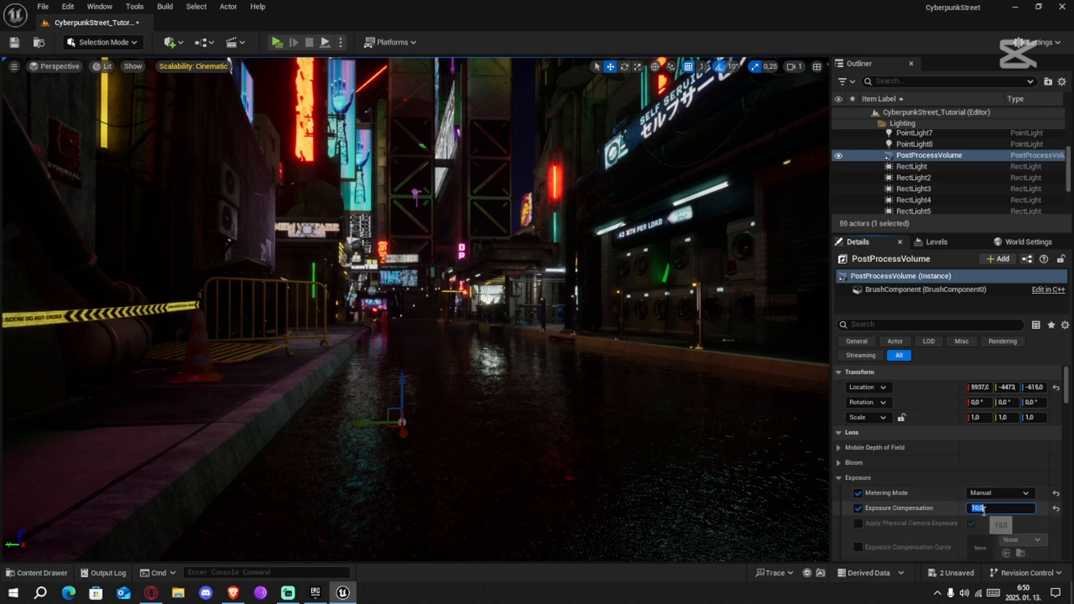
pyautogui.write('1')
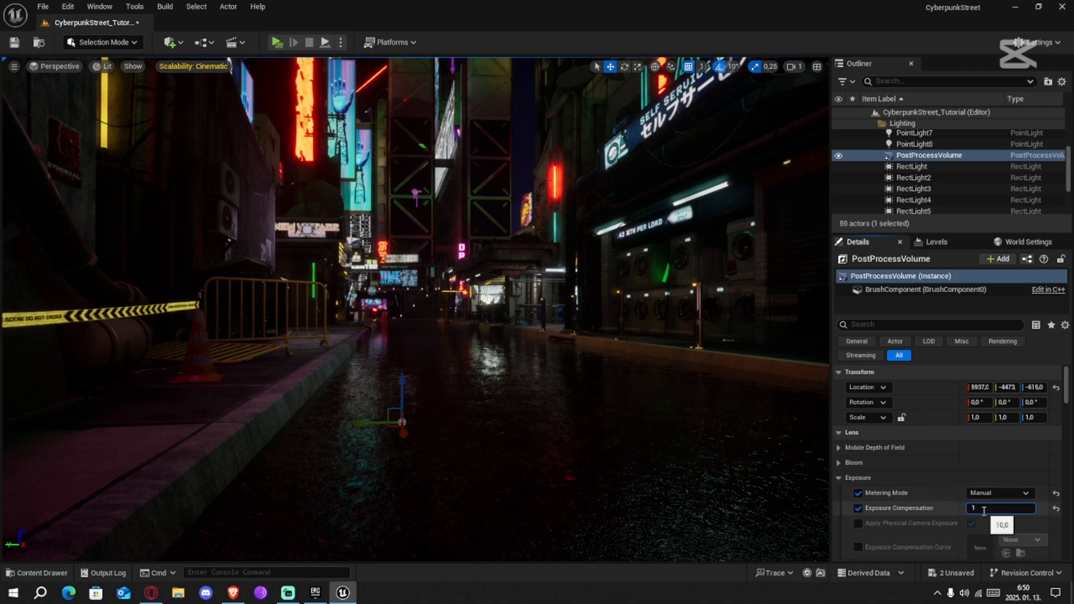
pyautogui.write('1')
pyautogui.press('Return')
pyautogui.moveTo(643, 336); pyautogui.dragTo(724, 370, button='right')
pyautogui.click(844, 478)
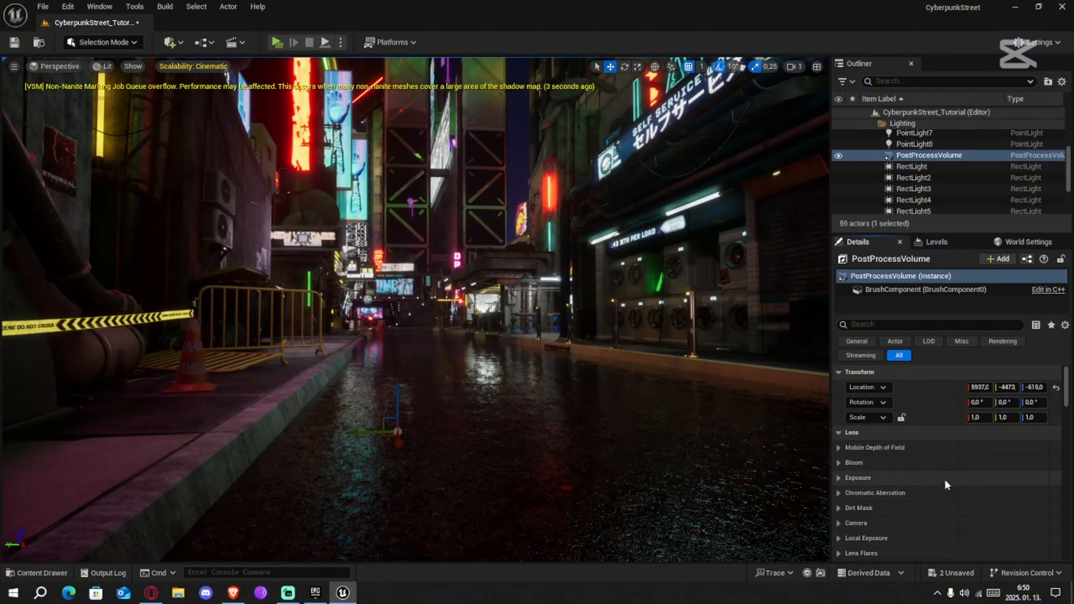
# Enable the PostProcessVolume's chromatic aberration intensity and raise it slightly
pyautogui.scroll(-1, 843, 480)
pyautogui.click(838, 477)
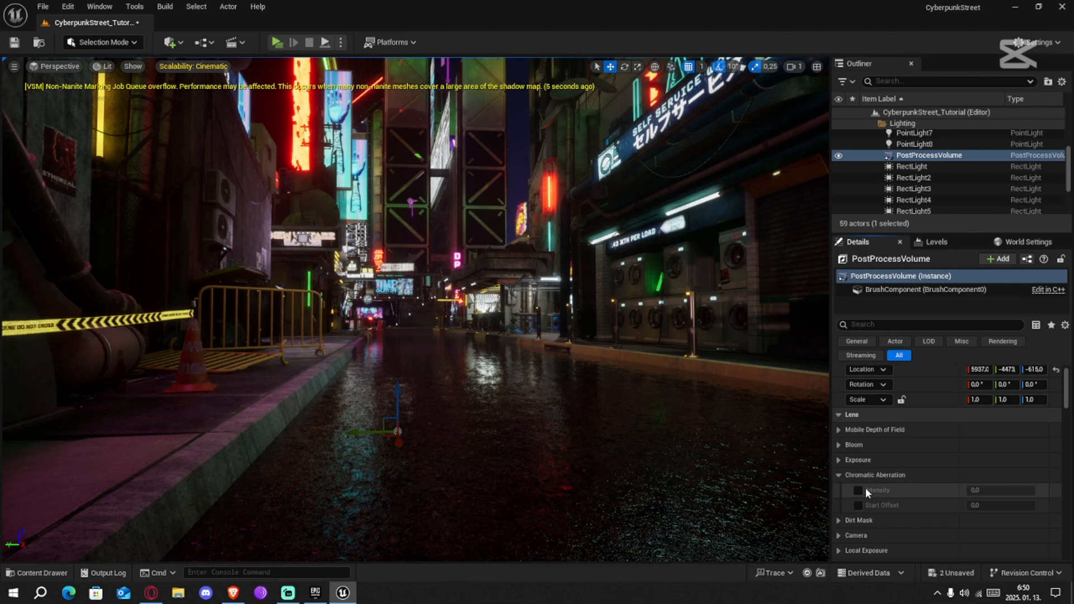
pyautogui.click(859, 490)
pyautogui.moveTo(972, 492); pyautogui.dragTo(1010, 492)
pyautogui.click(841, 476)
# Enable the PostProcessVolume's lens flare intensity, try stronger and weaker values, and set it to 0.5
pyautogui.scroll(-2, 862, 516)
pyautogui.scroll(-1, 861, 516)
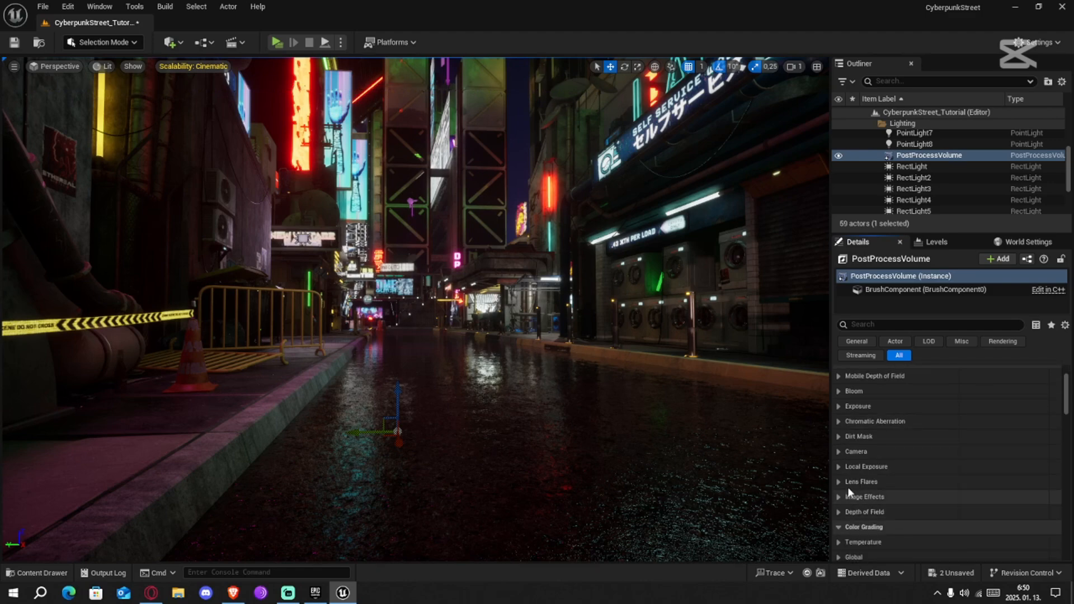
pyautogui.click(840, 483)
pyautogui.click(859, 498)
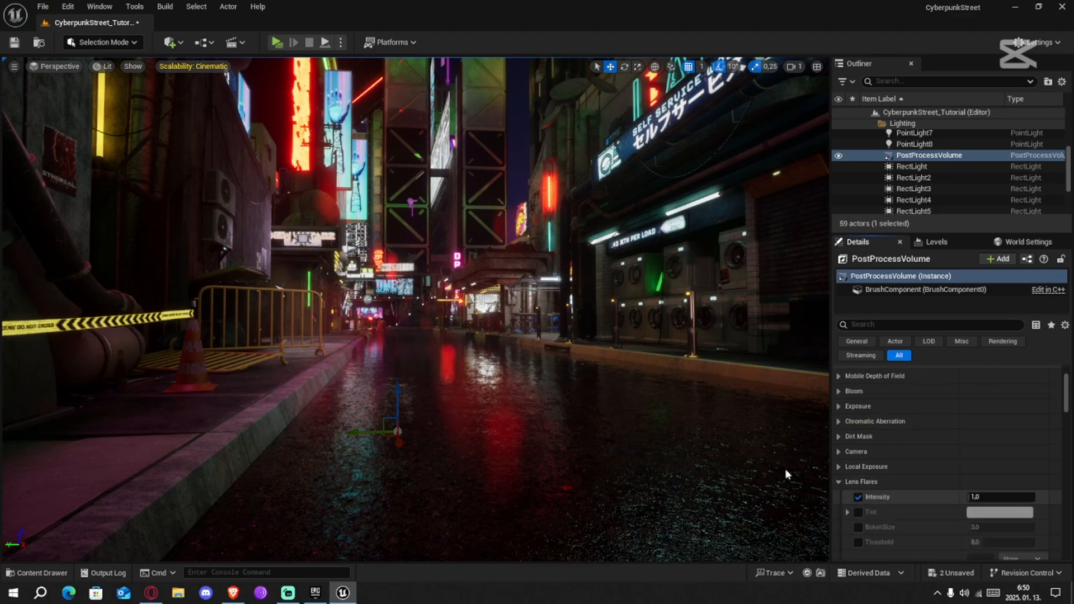
pyautogui.moveTo(785, 468); pyautogui.dragTo(803, 480, button='right')
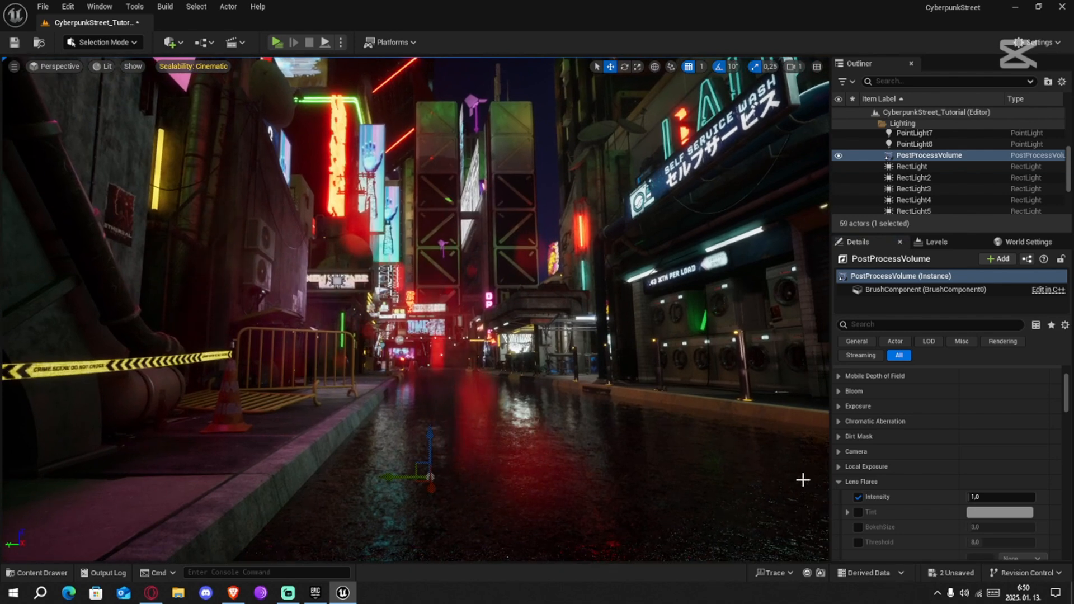
pyautogui.moveTo(976, 497)
pyautogui.mouseDown()
pyautogui.moveTo(1035, 498)
pyautogui.moveTo(980, 497)
pyautogui.mouseUp()
pyautogui.click(981, 497)
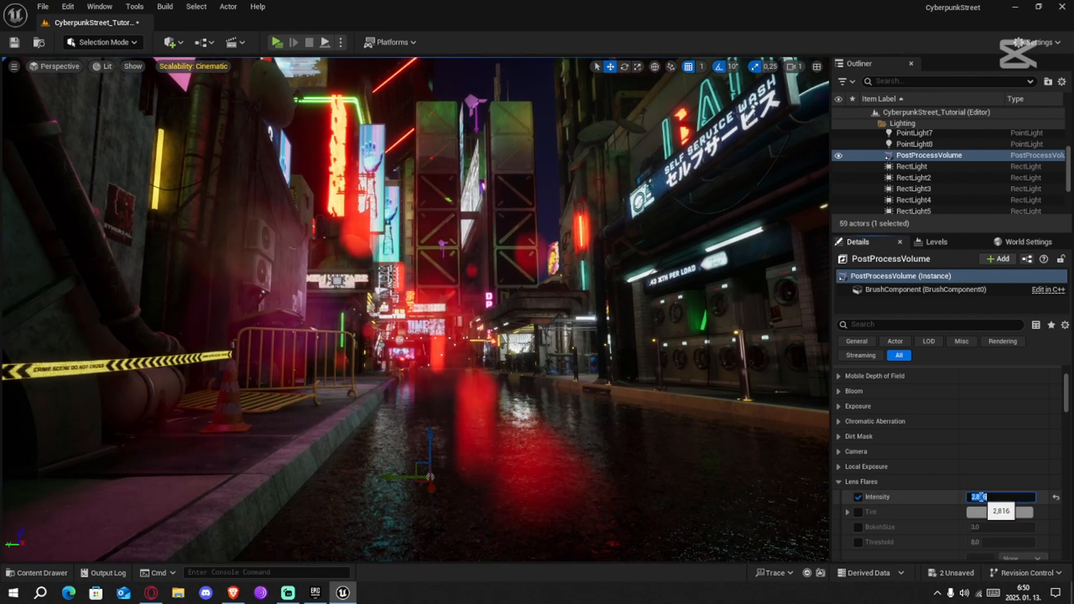
pyautogui.press('Return')
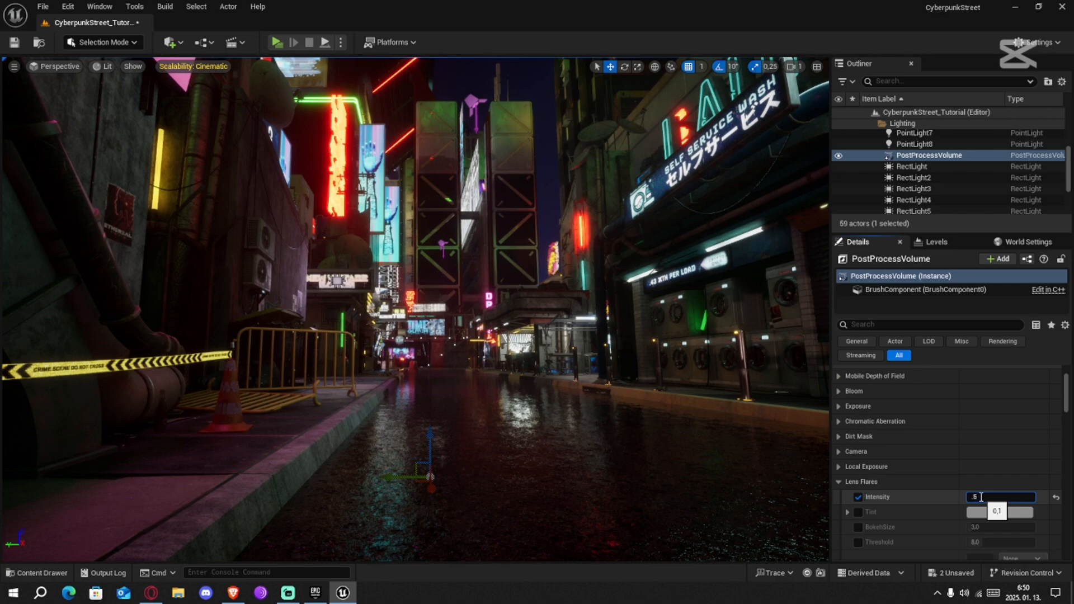
pyautogui.press('Return')
pyautogui.moveTo(560, 336)
pyautogui.mouseDown(button='right')
pyautogui.moveTo(518, 346)
pyautogui.moveTo(543, 332)
pyautogui.mouseUp(button='right')
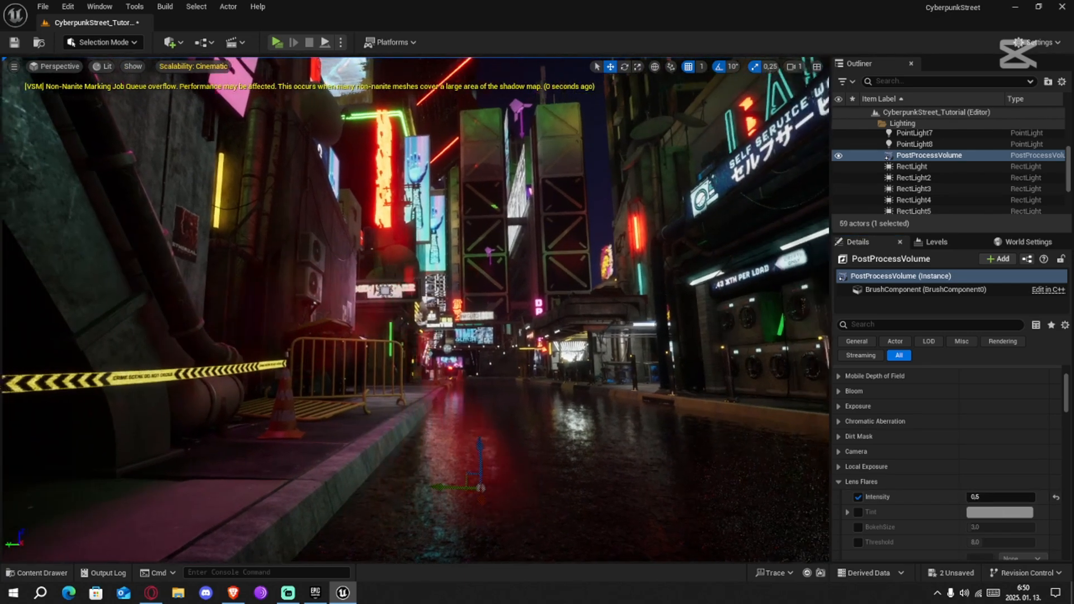
# Look through the PostProcessVolume's Depth of Field, Temperature and Global color grading settings
pyautogui.moveTo(696, 415); pyautogui.dragTo(741, 465, button='right')
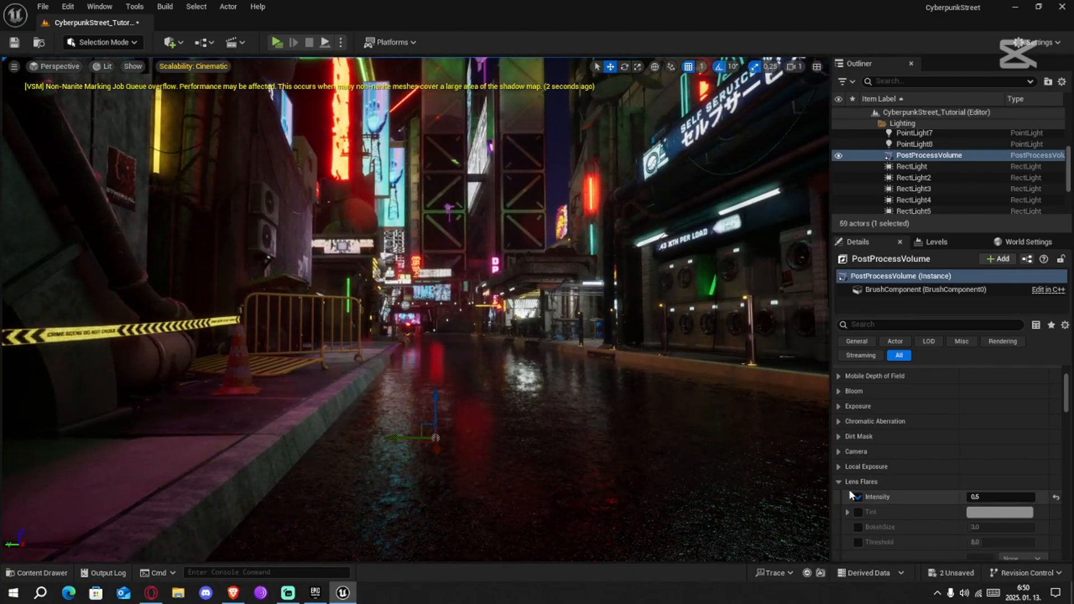
pyautogui.click(849, 483)
pyautogui.scroll(-1, 895, 485)
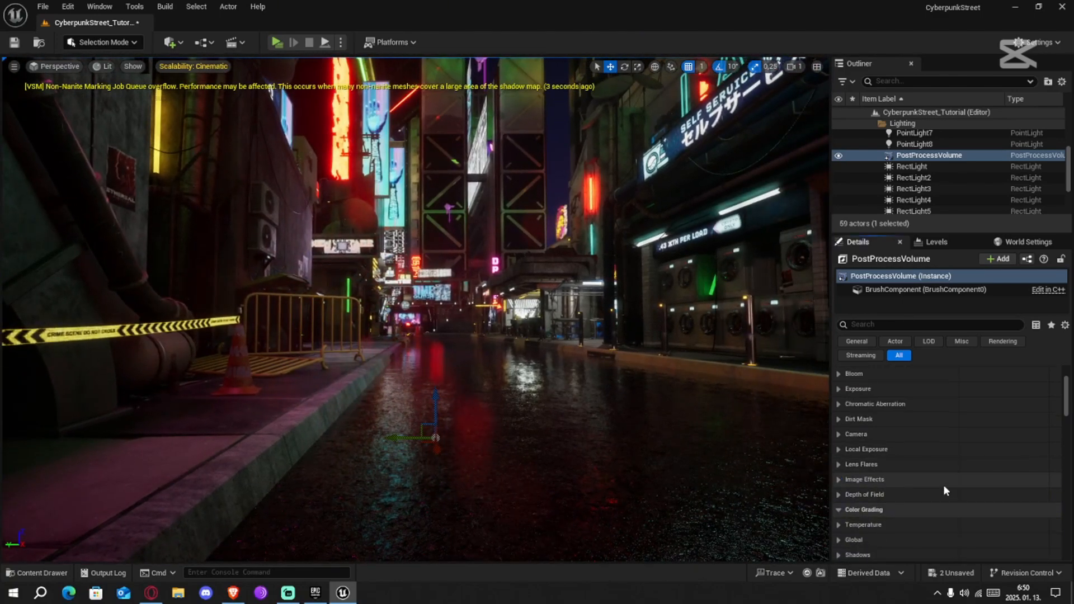
pyautogui.click(837, 495)
pyautogui.scroll(-4, 898, 483)
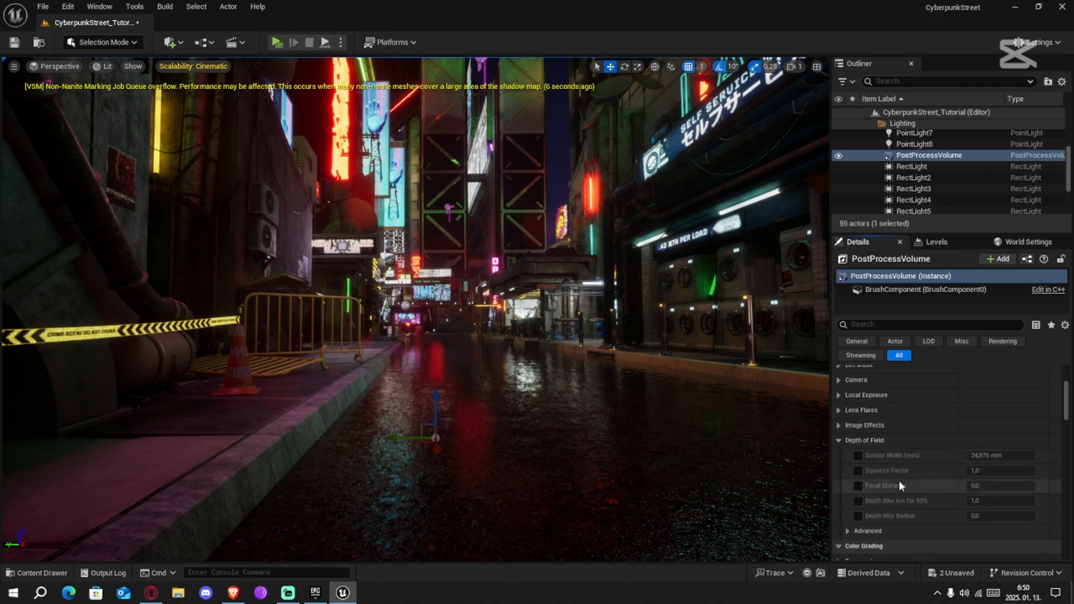
pyautogui.click(838, 424)
pyautogui.scroll(-2, 946, 432)
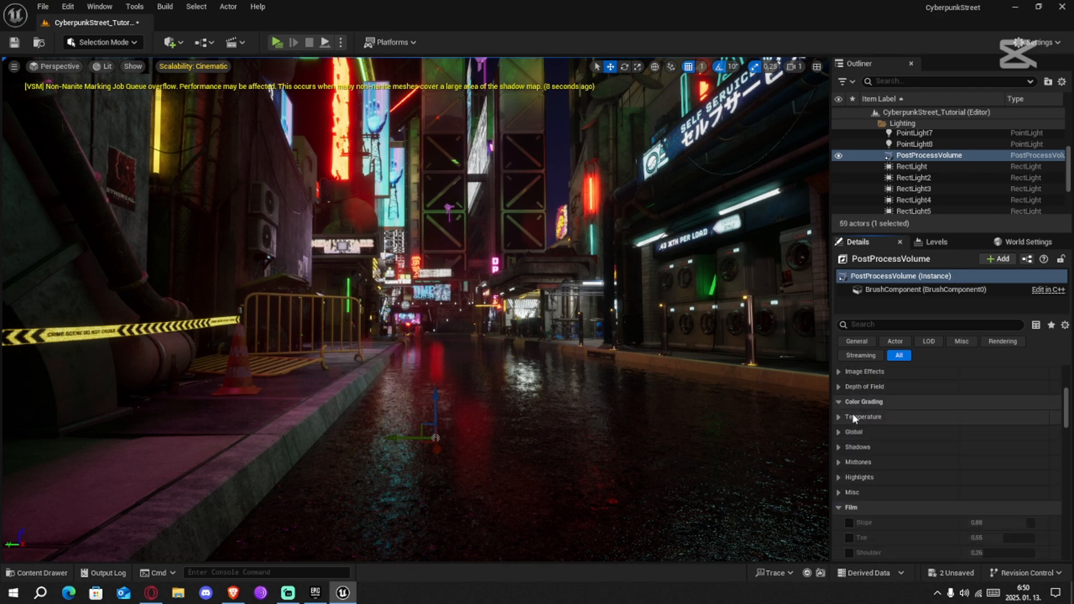
pyautogui.click(838, 417)
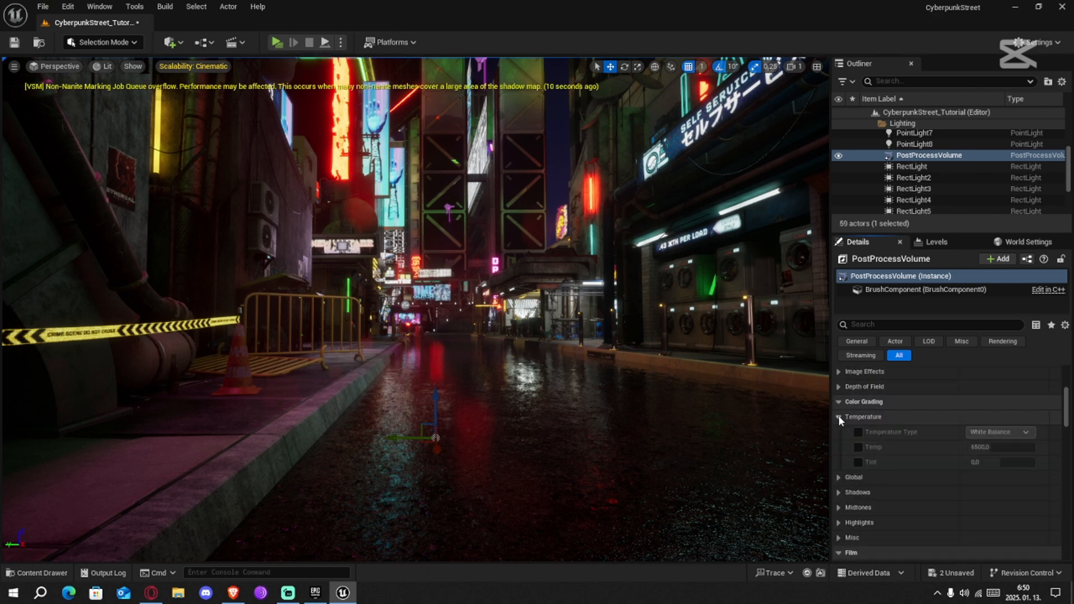
pyautogui.click(839, 416)
pyautogui.click(837, 431)
pyautogui.click(838, 431)
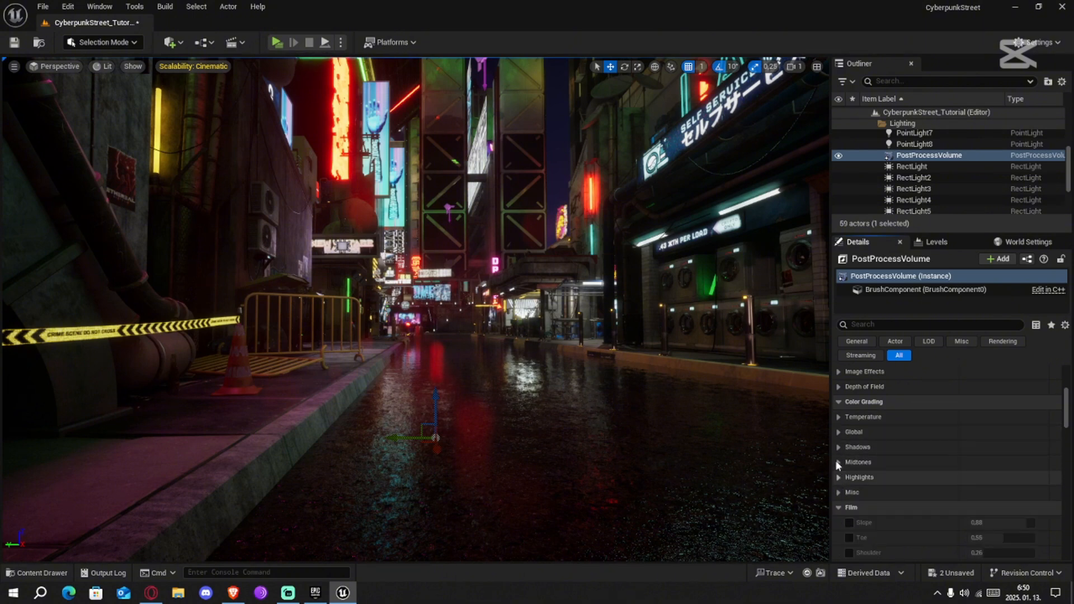
# Enable saturation, contrast and gamma for the color grading shadows, and shift the shadows' saturation to yellow-green (R 0.477, G 1, B 0)
pyautogui.click(838, 448)
pyautogui.click(859, 463)
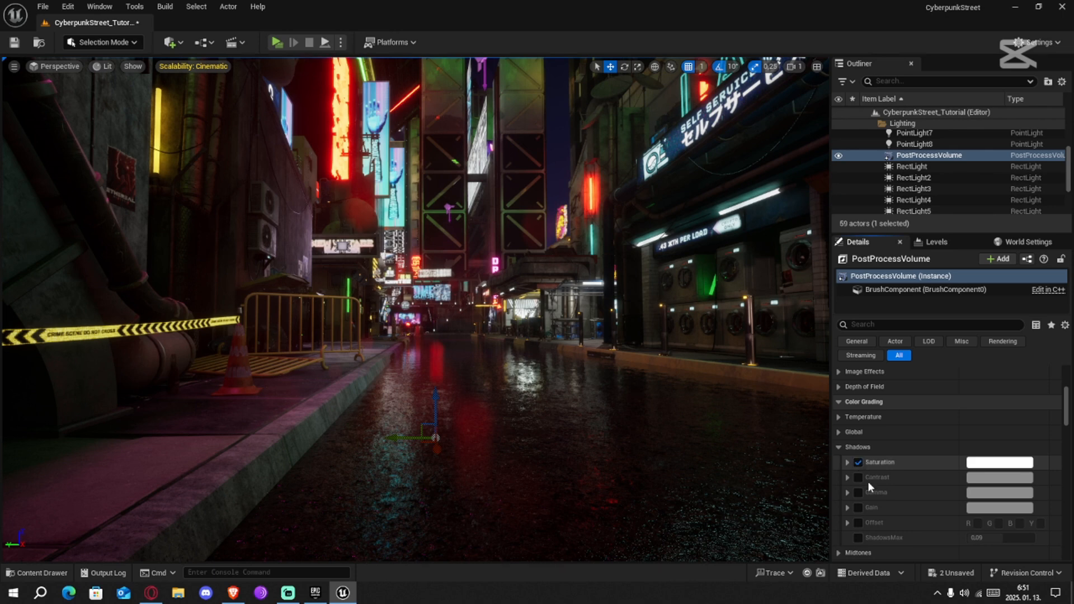
pyautogui.click(858, 477)
pyautogui.click(859, 493)
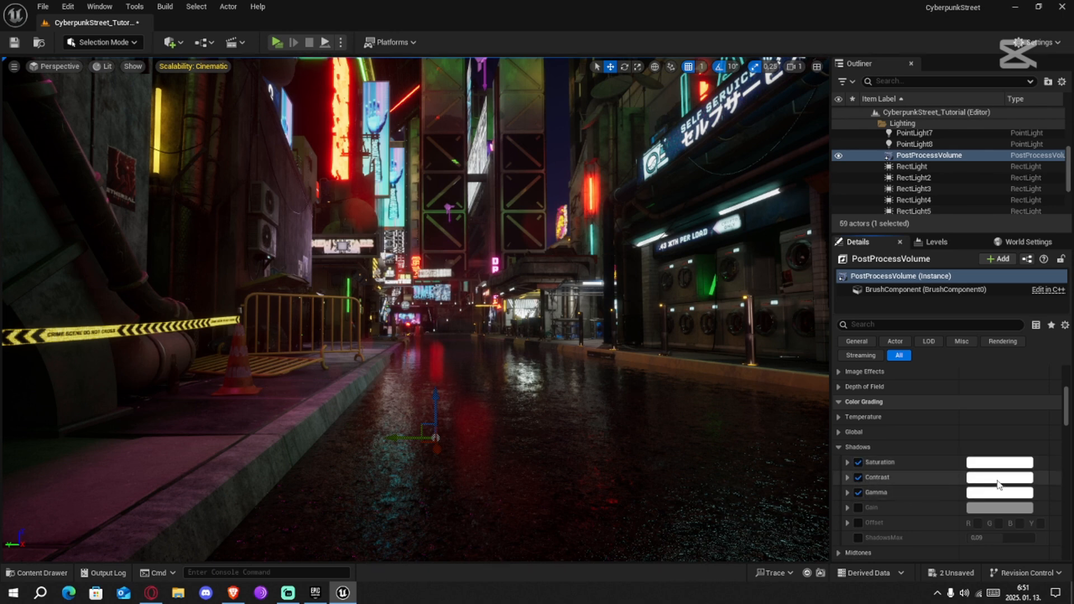
pyautogui.click(848, 478)
pyautogui.click(847, 477)
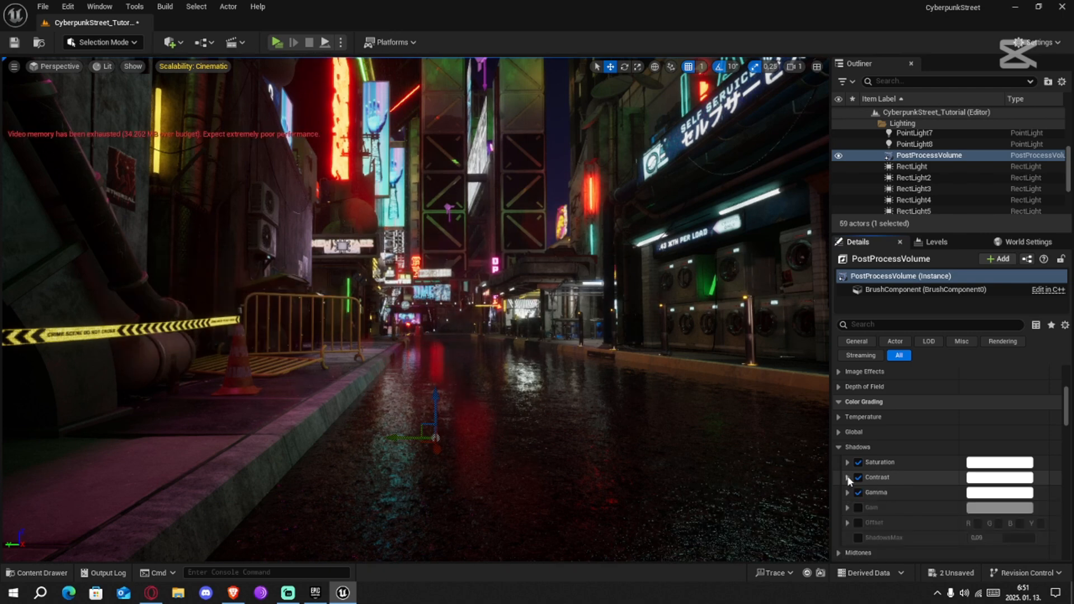
pyautogui.click(848, 477)
pyautogui.click(848, 477)
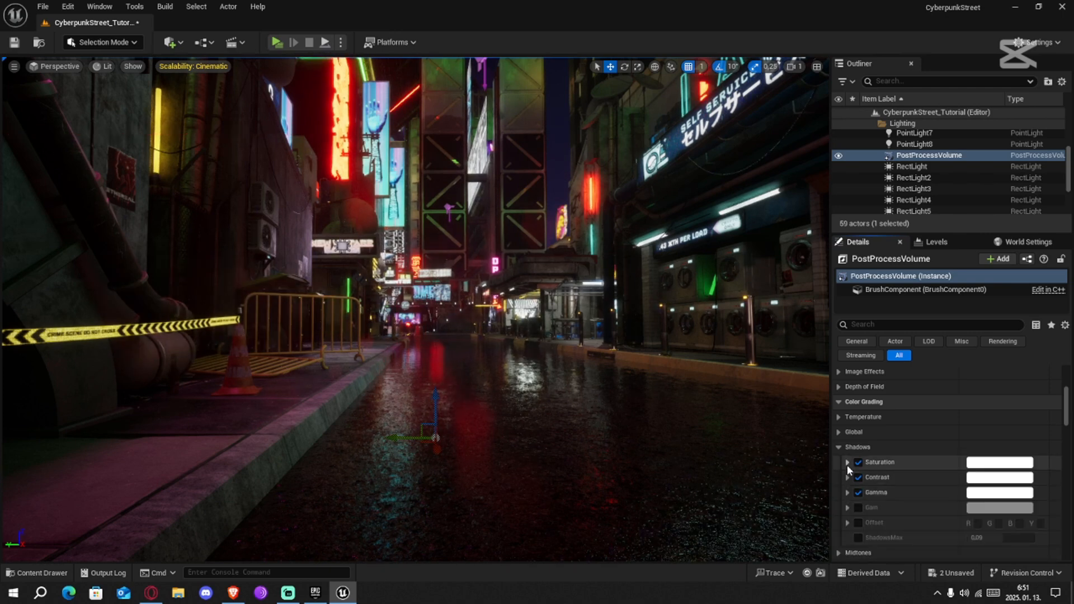
pyautogui.click(848, 462)
pyautogui.moveTo(903, 510); pyautogui.dragTo(879, 537)
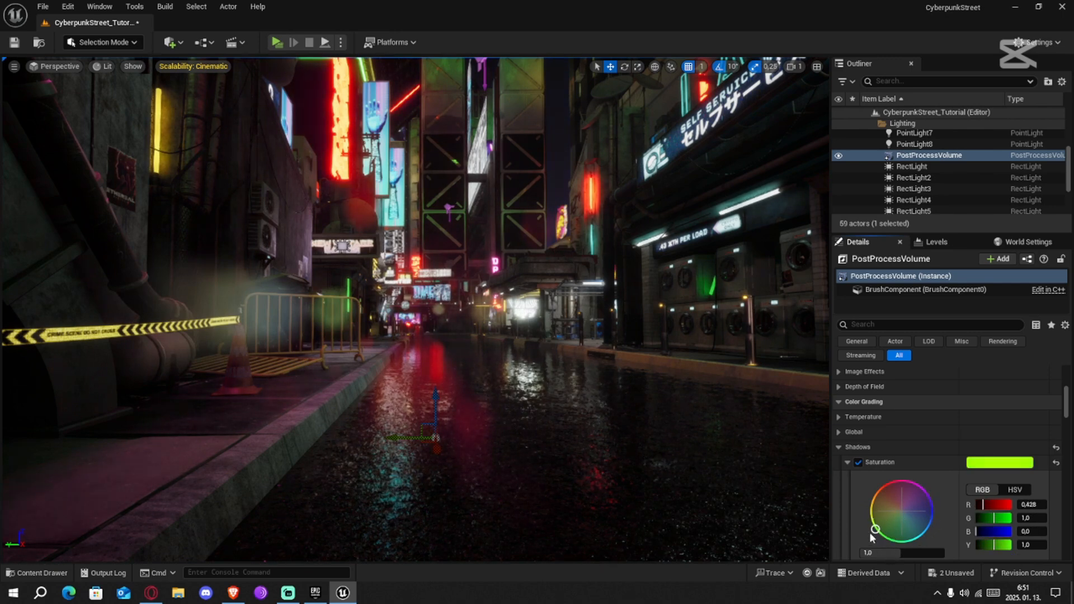
# Disable the PostProcessVolume's lens flare intensity override
pyautogui.scroll(2, 840, 406)
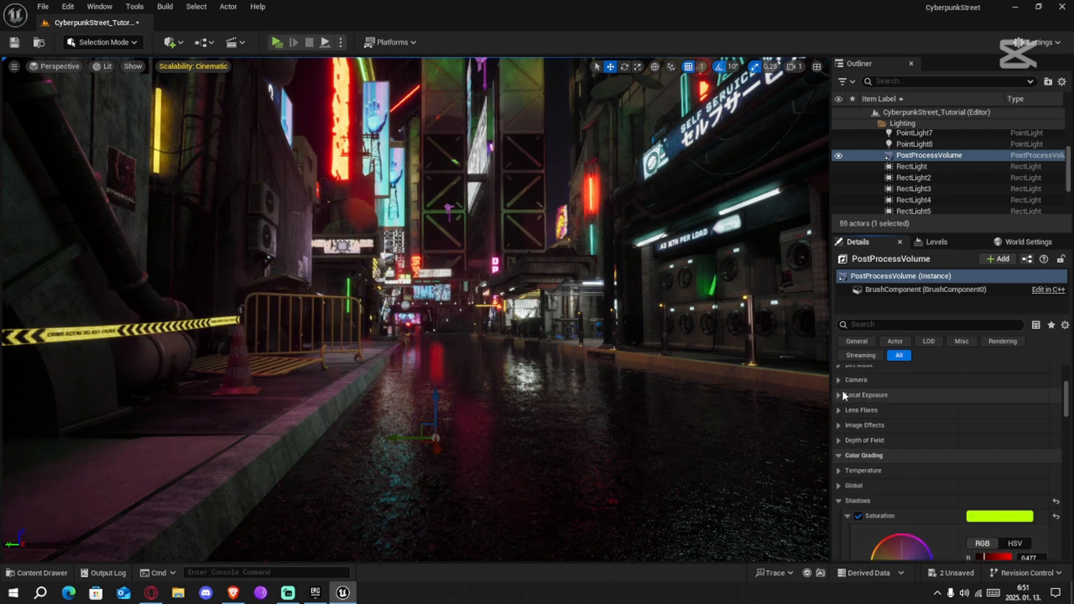
pyautogui.click(842, 410)
pyautogui.click(839, 410)
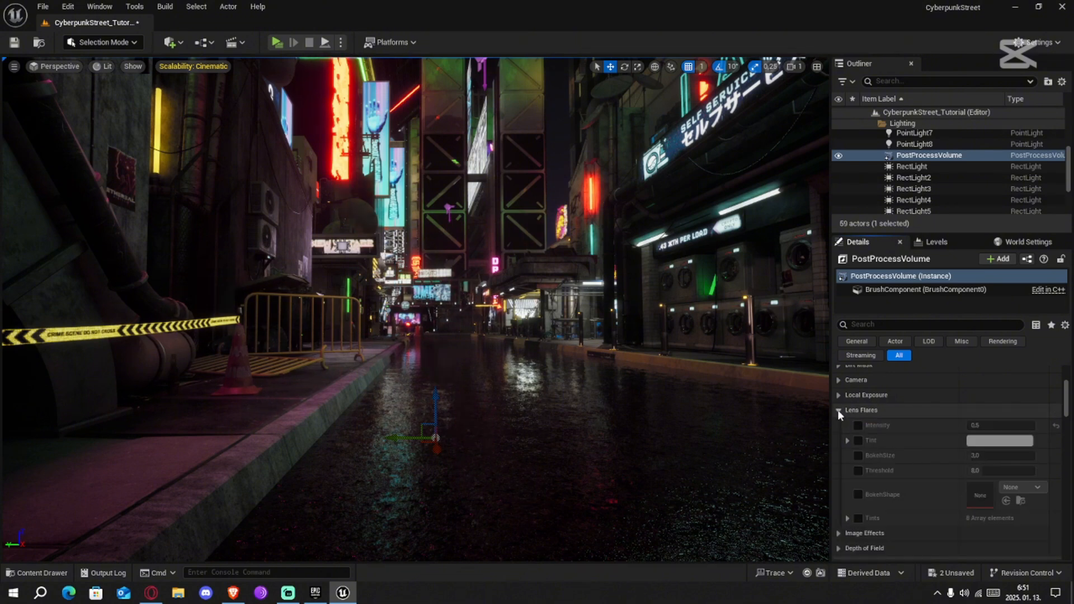
# Set the shadows' saturation color to pure blue with R 0, G 0 and B 1
pyautogui.scroll(-5, 896, 448)
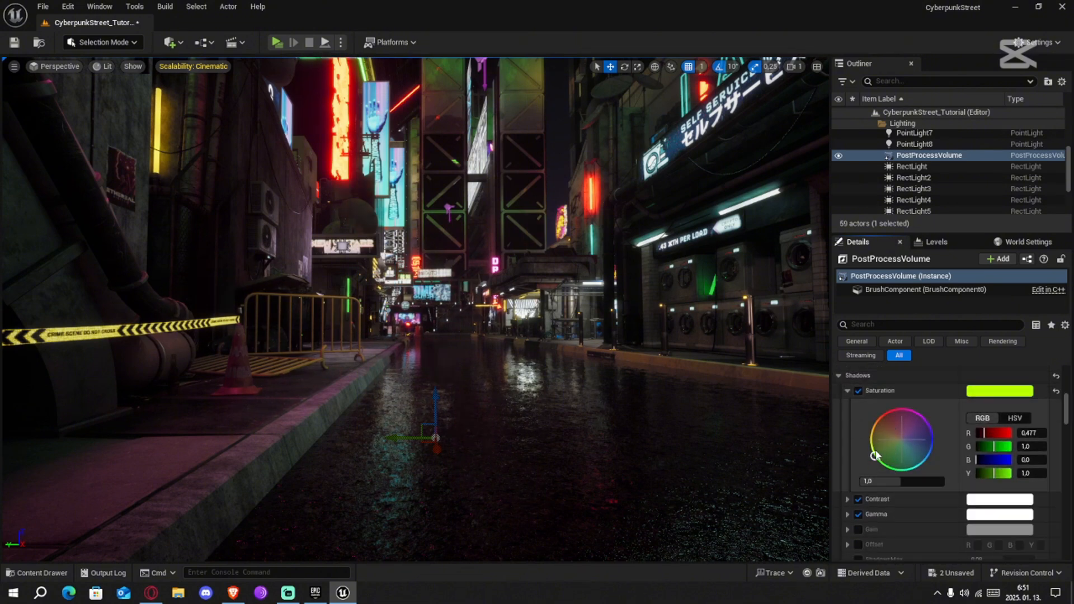
pyautogui.moveTo(903, 459); pyautogui.dragTo(952, 440)
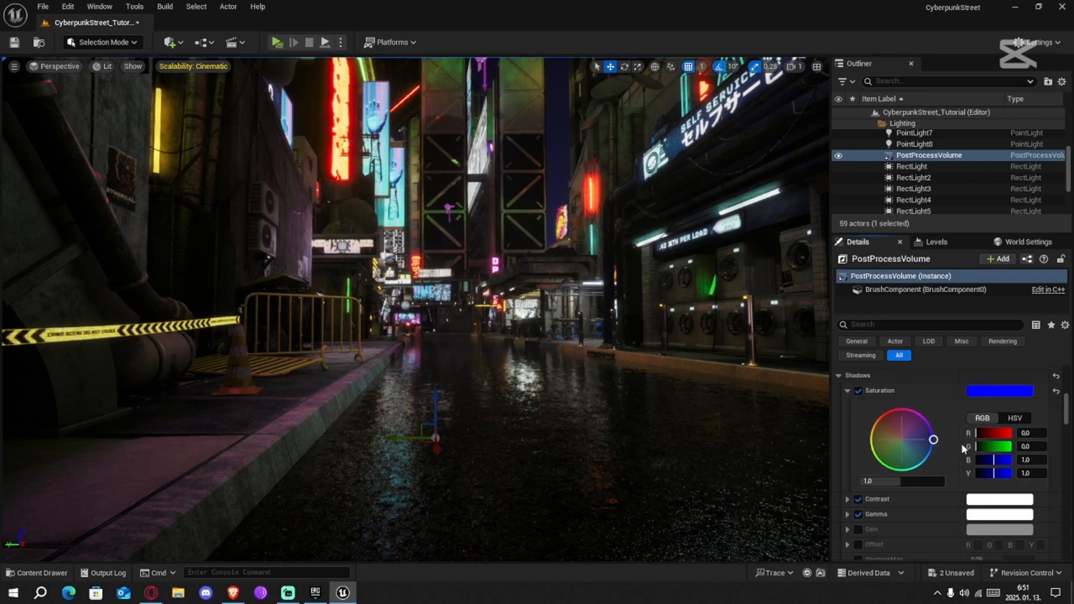
pyautogui.moveTo(668, 425); pyautogui.dragTo(688, 422, button='right')
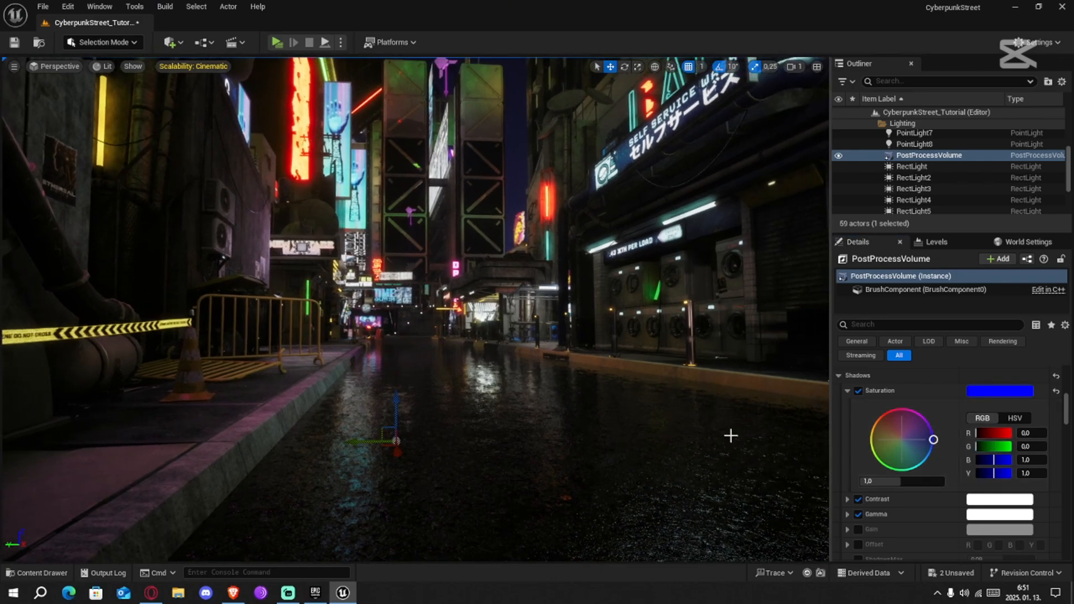
# Compare the street with and without the shadows' saturation override, leaving the override enabled
pyautogui.click(858, 392)
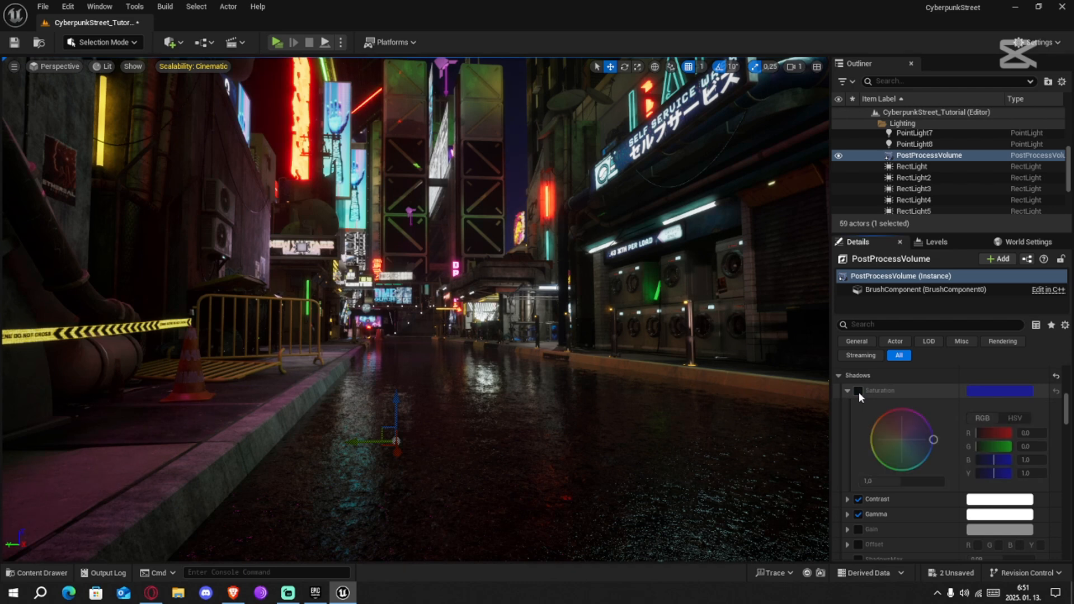
pyautogui.click(859, 392)
pyautogui.click(858, 391)
pyautogui.click(858, 392)
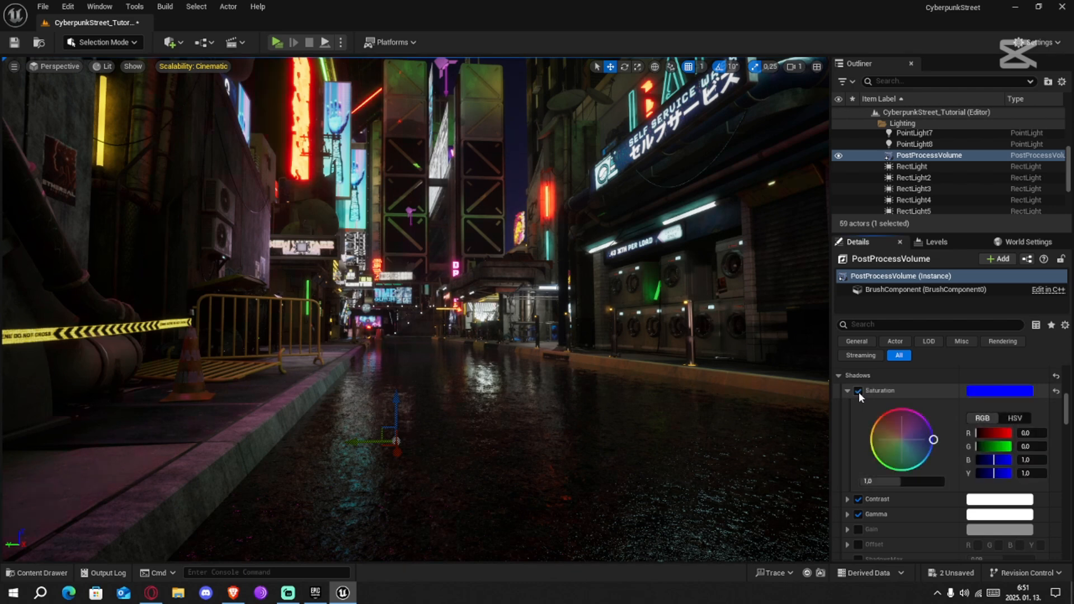
pyautogui.click(858, 392)
pyautogui.click(858, 392)
pyautogui.click(858, 391)
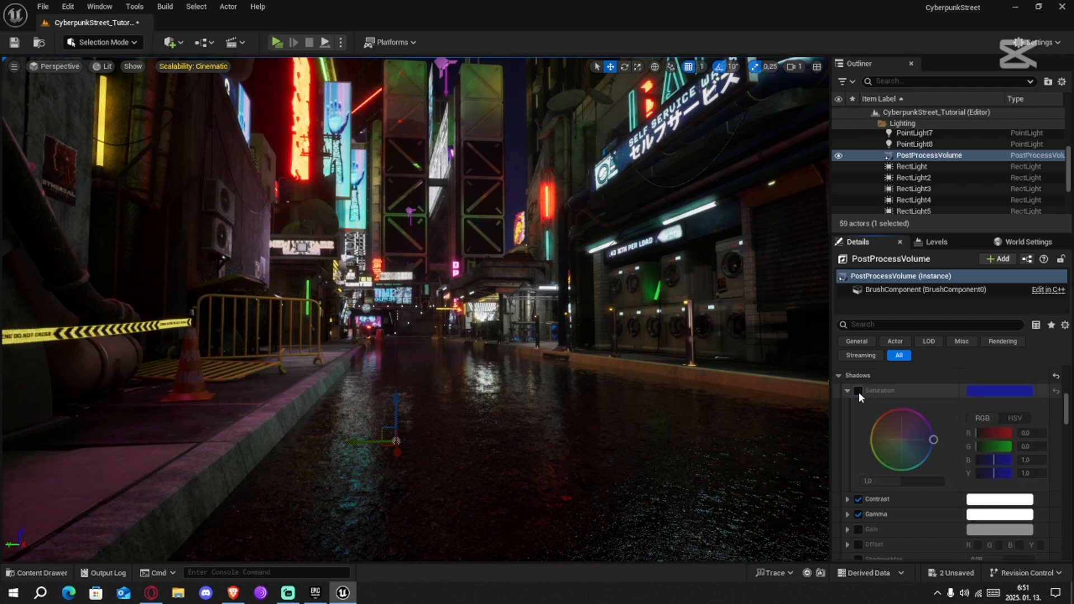
pyautogui.click(858, 391)
pyautogui.click(844, 393)
pyautogui.moveTo(784, 386); pyautogui.dragTo(834, 417, button='right')
pyautogui.click(841, 376)
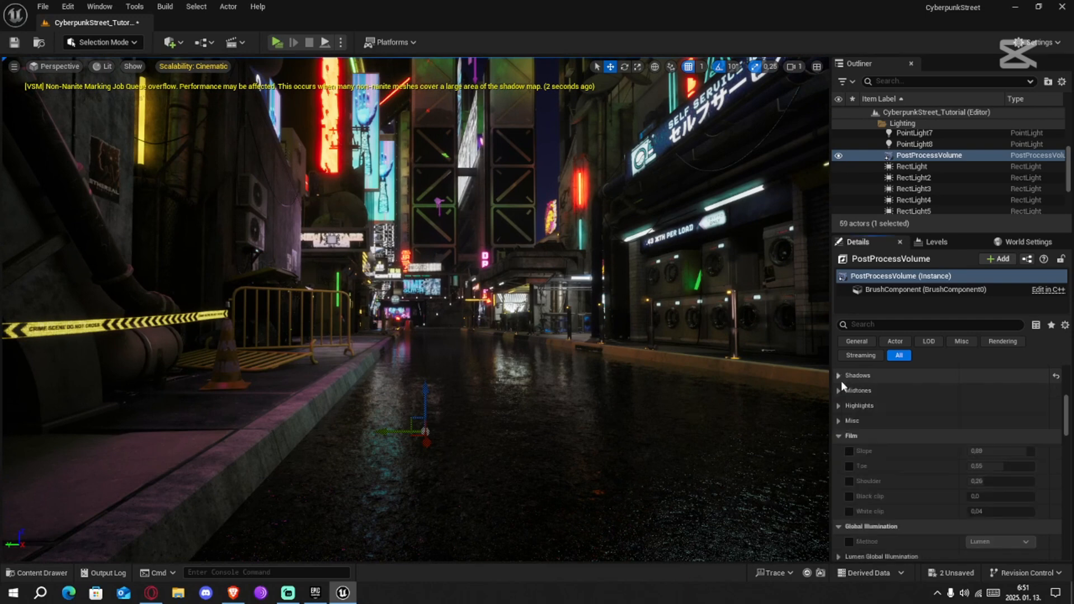
# Enable saturation for the color grading highlights and try a violet color with R 0.77, G 0 and B 2
pyautogui.click(844, 406)
pyautogui.click(859, 422)
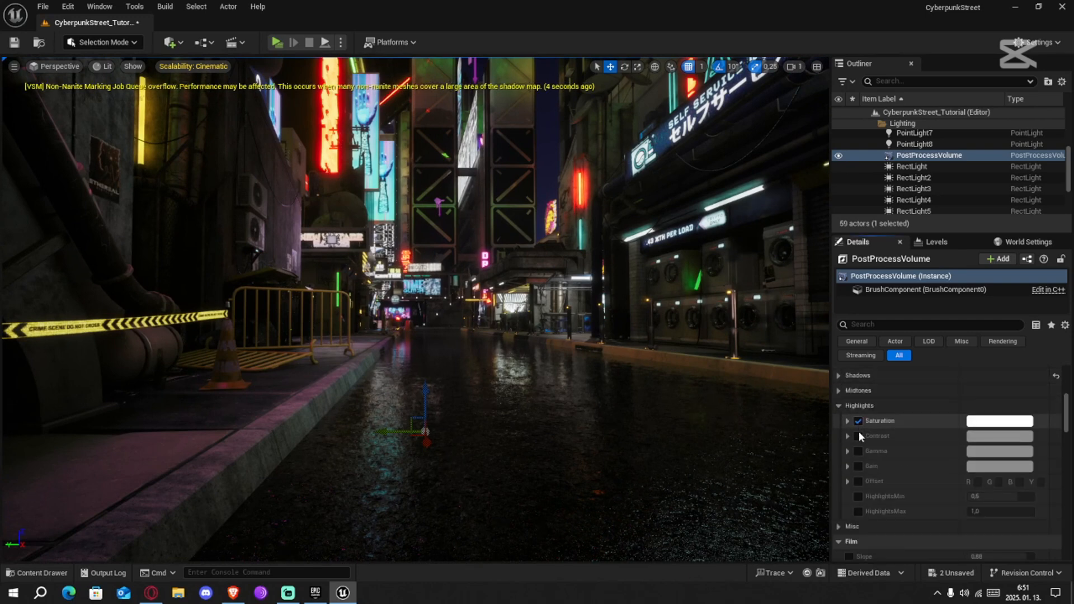
pyautogui.click(990, 423)
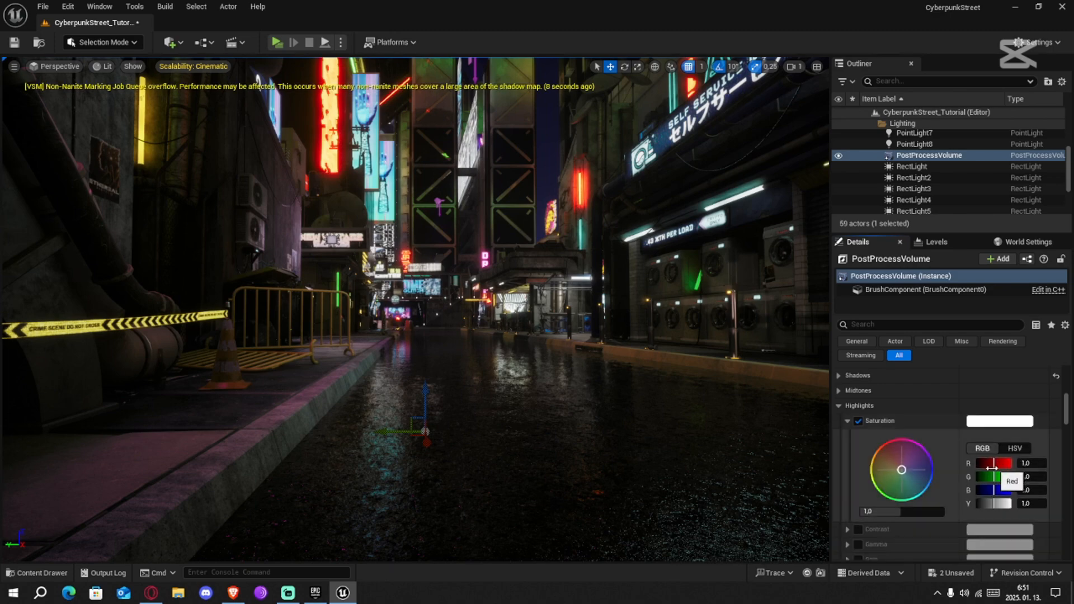
pyautogui.moveTo(900, 467); pyautogui.dragTo(980, 450)
pyautogui.moveTo(998, 502); pyautogui.dragTo(984, 501)
pyautogui.moveTo(931, 457); pyautogui.dragTo(922, 445)
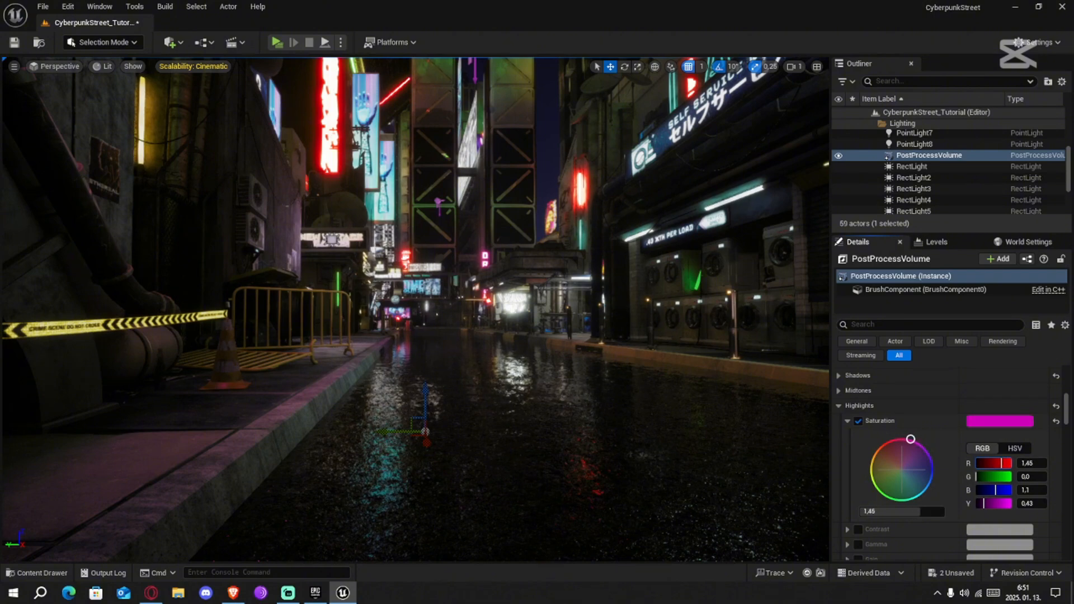
pyautogui.moveTo(991, 491); pyautogui.dragTo(1010, 490)
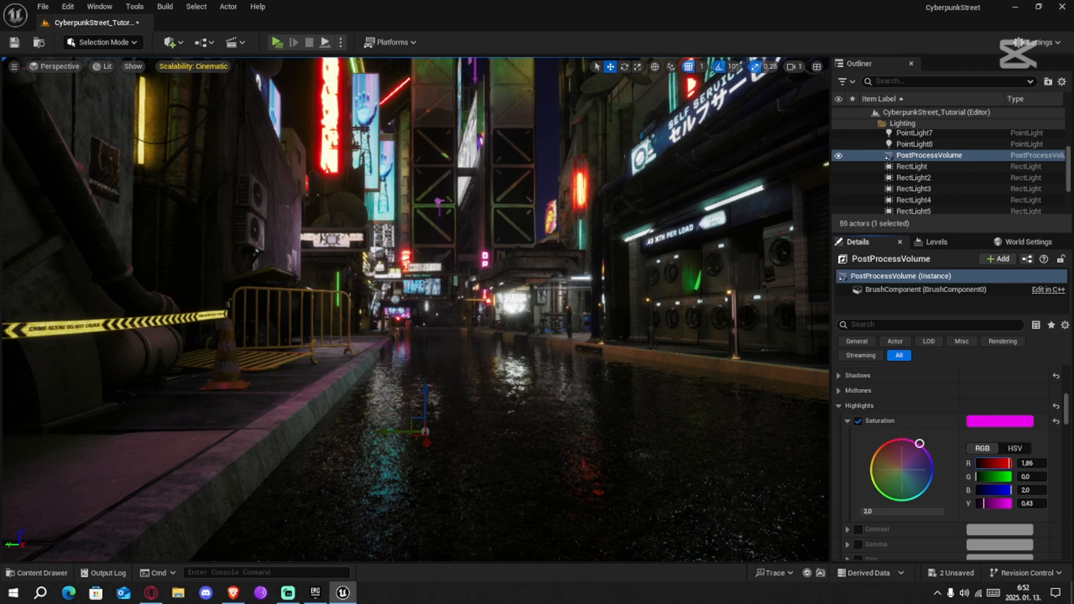
pyautogui.moveTo(990, 464); pyautogui.dragTo(990, 463)
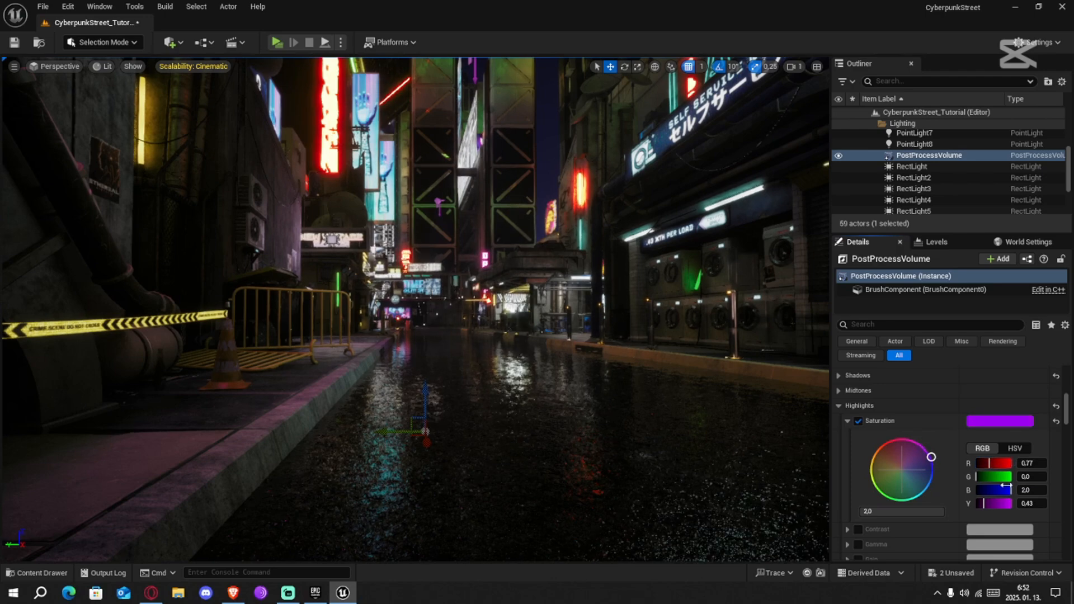
# Compare the street from another angle with and without the highlights' saturation override
pyautogui.moveTo(544, 432); pyautogui.dragTo(532, 409, button='right')
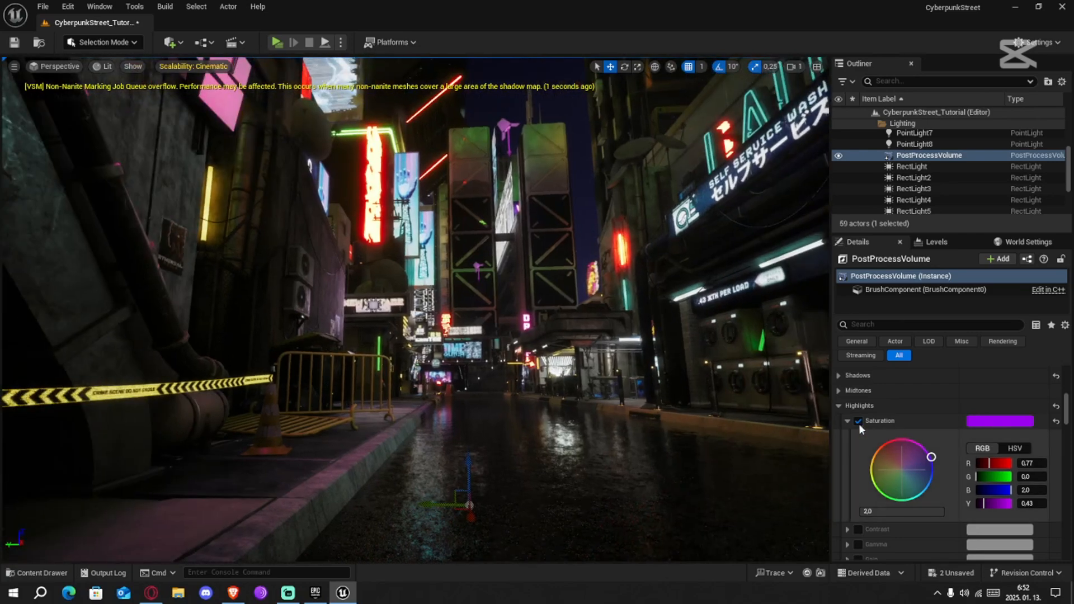
pyautogui.click(858, 422)
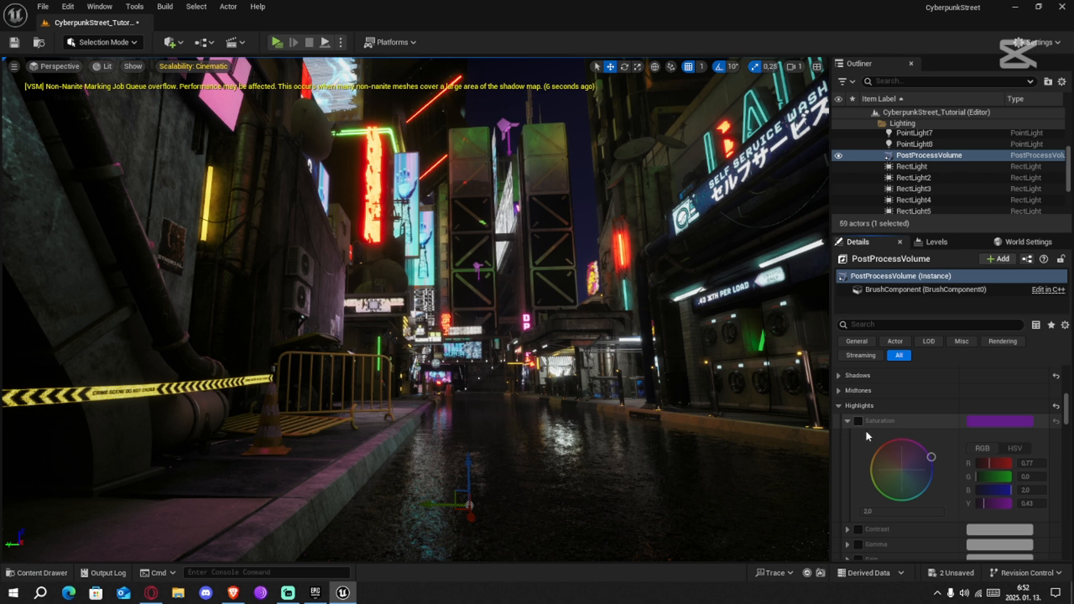
pyautogui.click(859, 421)
pyautogui.click(858, 422)
pyautogui.click(858, 421)
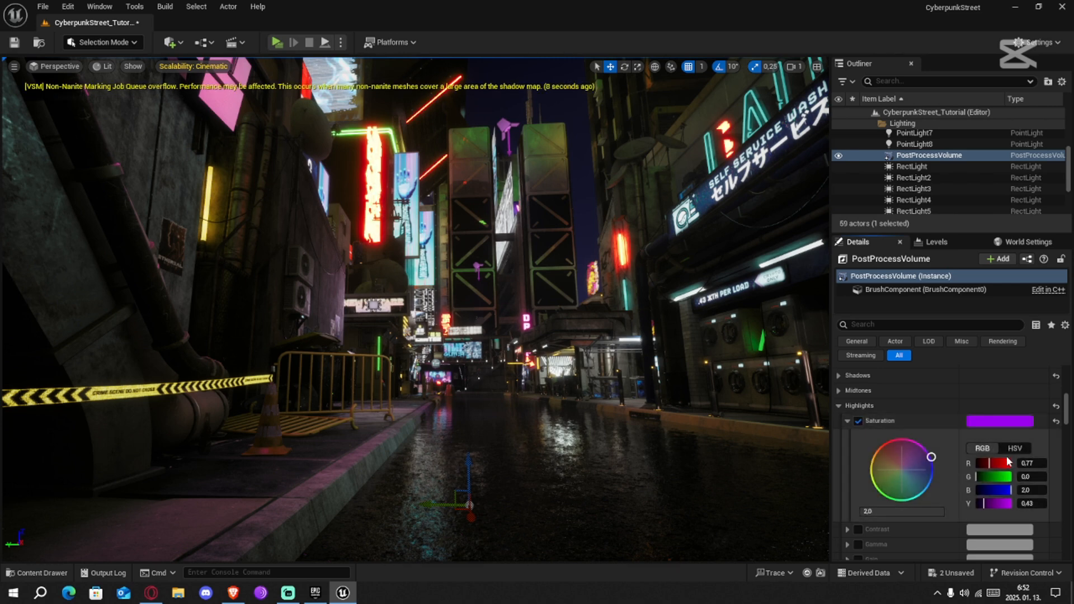
# View the highlights' saturation values in HSV, return them to RGB and disable the highlights' saturation override
pyautogui.rightClick(894, 459)
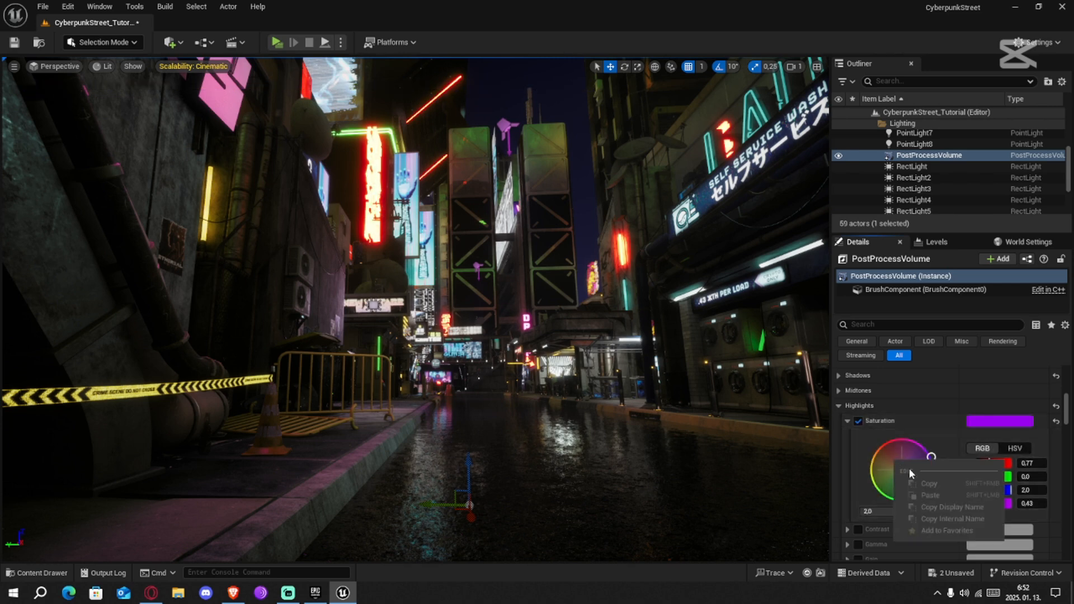
pyautogui.rightClick(1029, 463)
pyautogui.rightClick(1023, 450)
pyautogui.click(1012, 436)
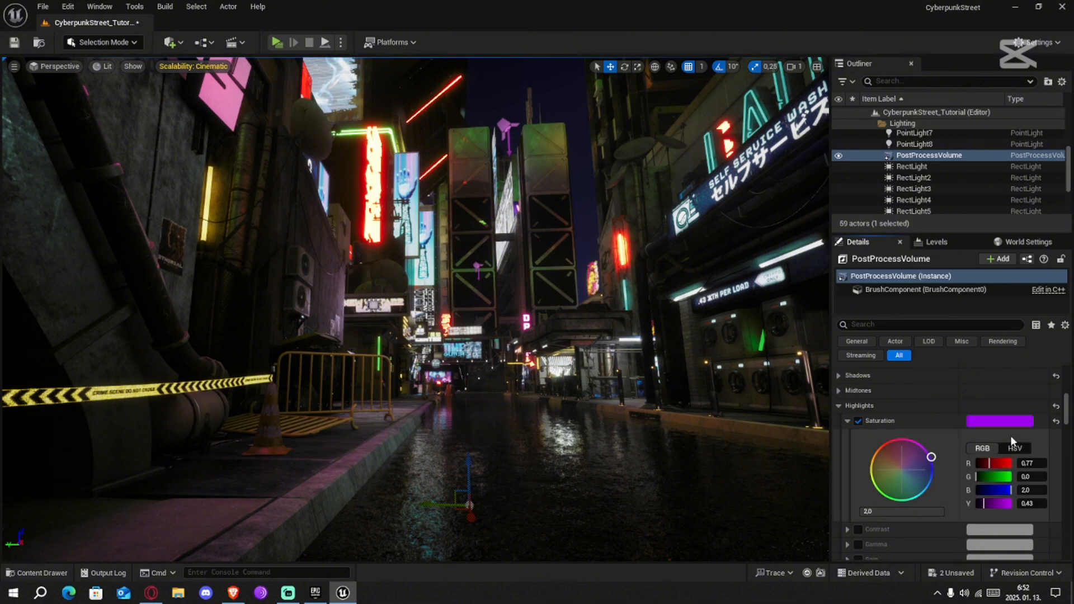
pyautogui.click(1006, 445)
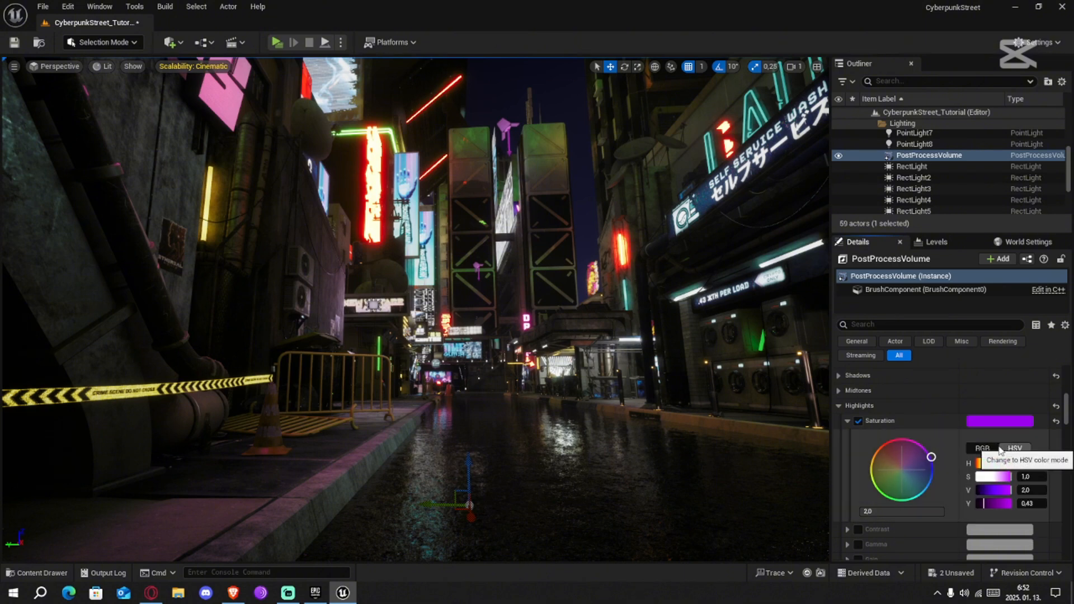
pyautogui.click(983, 449)
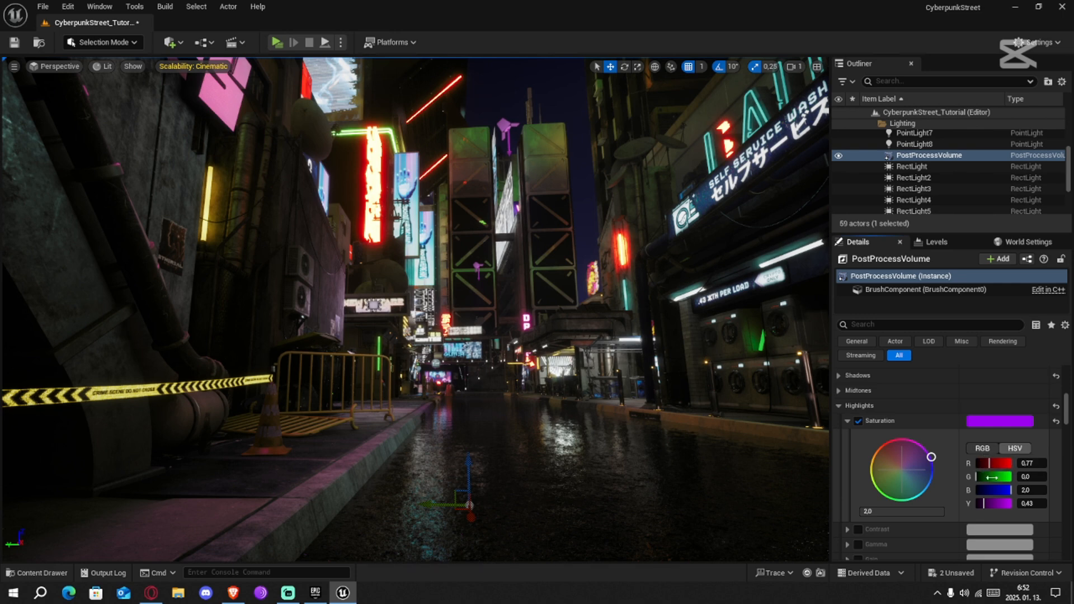
pyautogui.click(857, 420)
pyautogui.click(847, 422)
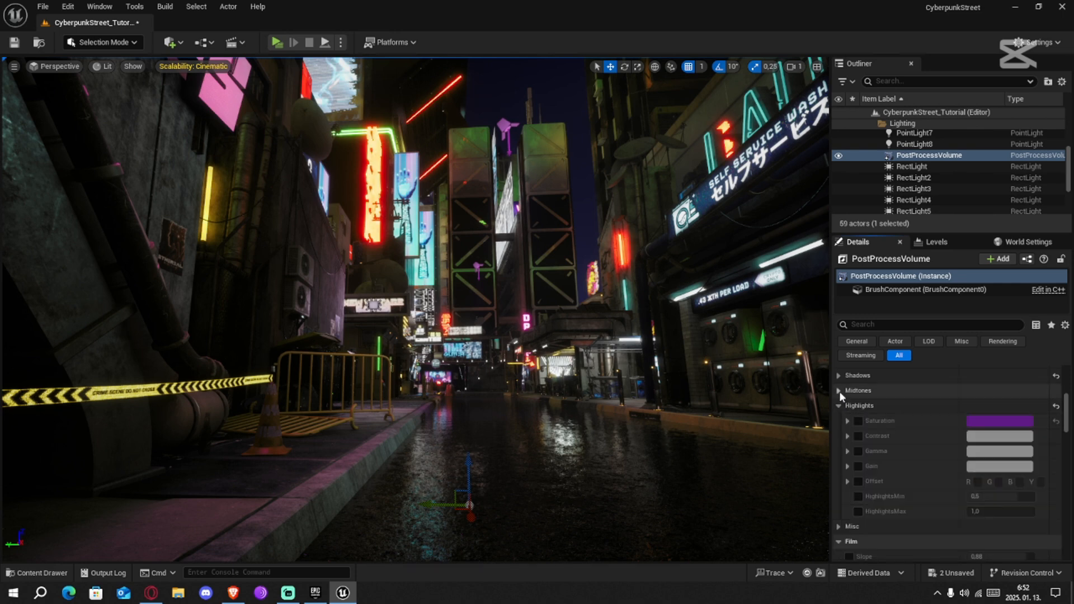
# Enable saturation for the color grading midtones and try a pink tint with R 2.0, G 1.0 and B 1.98
pyautogui.click(840, 390)
pyautogui.click(858, 406)
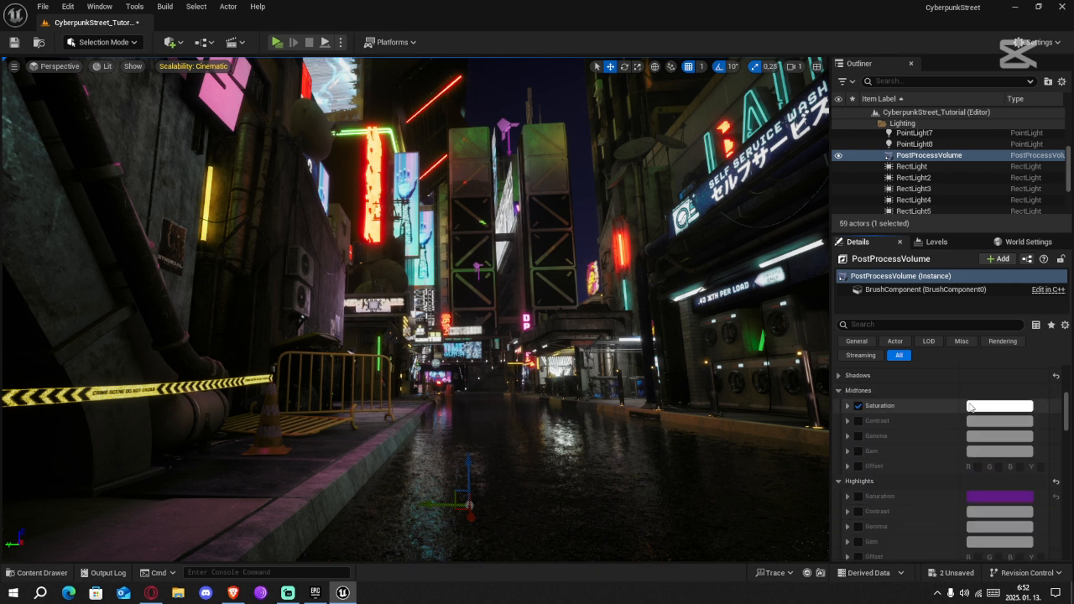
pyautogui.click(980, 410)
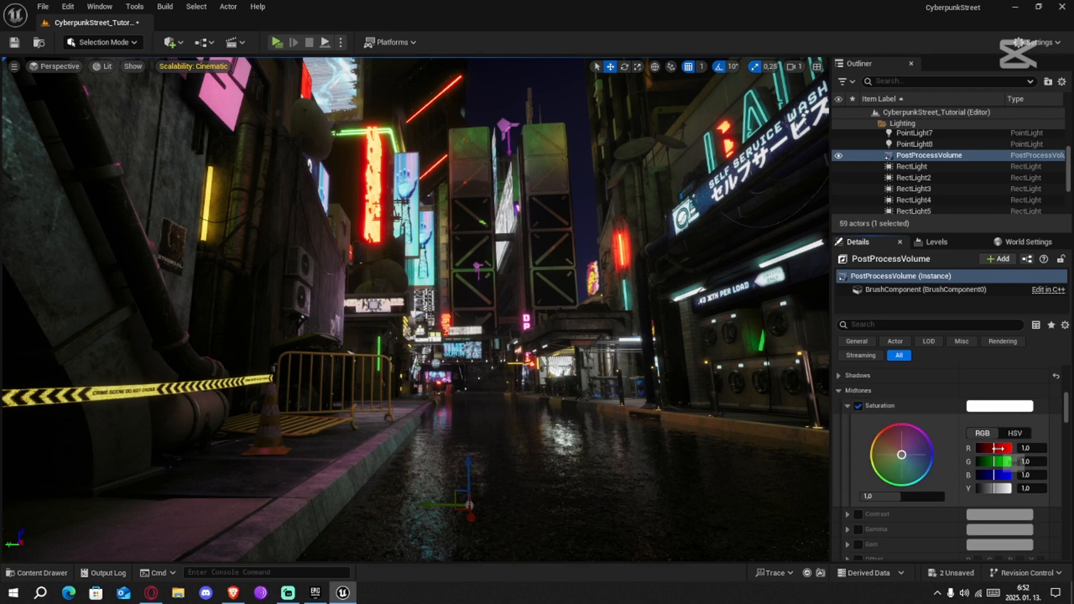
pyautogui.moveTo(999, 449)
pyautogui.mouseDown()
pyautogui.moveTo(1008, 448)
pyautogui.moveTo(1001, 475)
pyautogui.mouseUp()
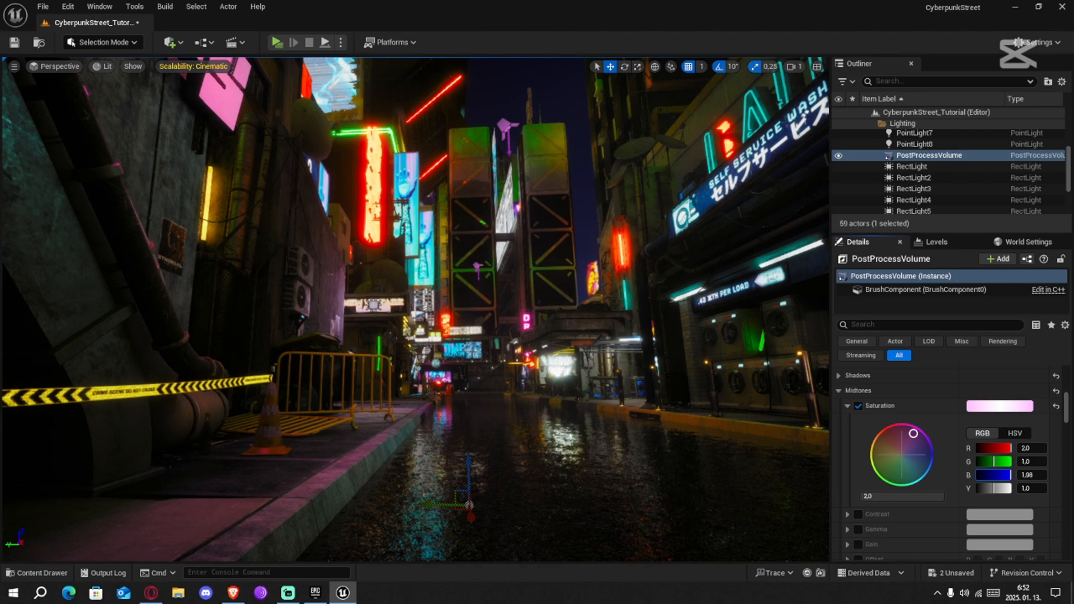
pyautogui.moveTo(915, 431); pyautogui.dragTo(919, 427)
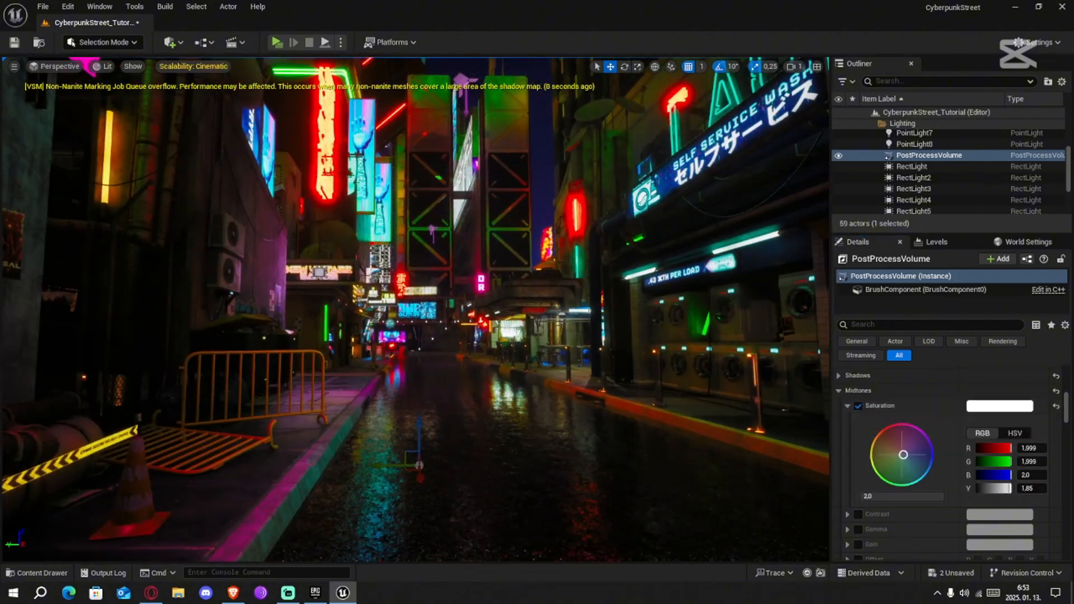
# Retune the midtones saturation to a bluish tint with R 0.78, G 0.99 and B 1.43
pyautogui.moveTo(902, 497)
pyautogui.mouseDown()
pyautogui.moveTo(875, 497)
pyautogui.moveTo(903, 497)
pyautogui.mouseUp()
pyautogui.moveTo(993, 489); pyautogui.dragTo(987, 460)
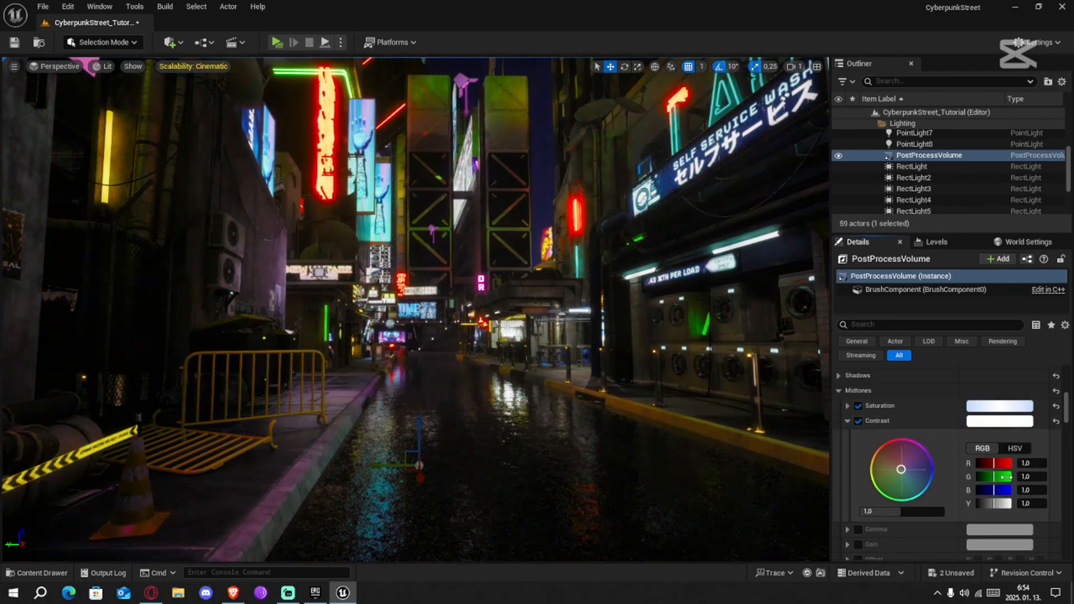
pyautogui.moveTo(1001, 464); pyautogui.dragTo(1007, 463)
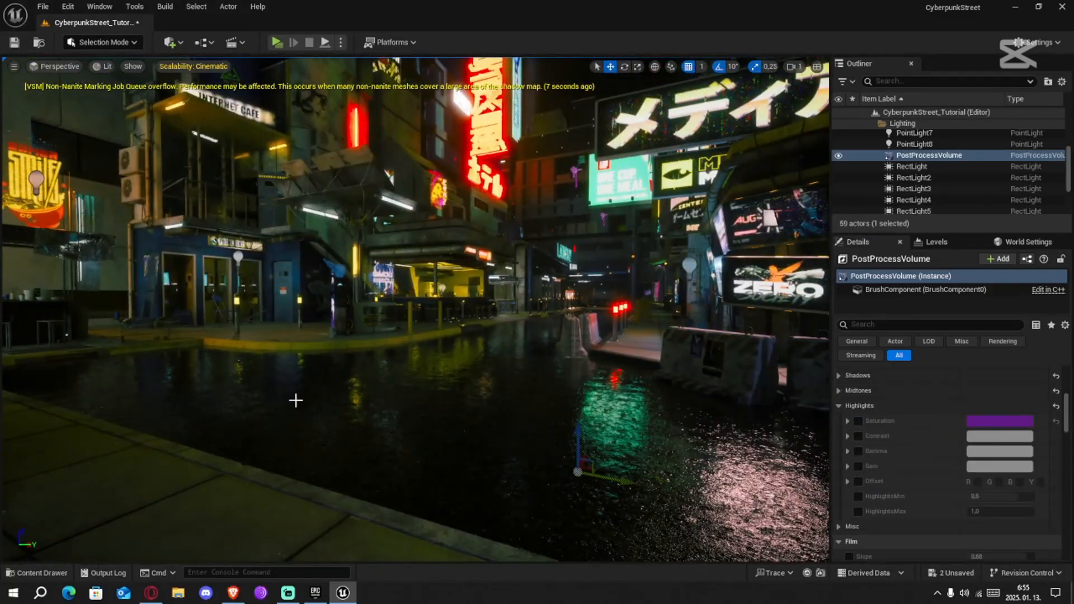
# Look through the post-process volume's remaining settings categories past the color grading highlights, down to global illumination
pyautogui.click(838, 405)
pyautogui.click(849, 451)
pyautogui.click(849, 451)
pyautogui.click(850, 466)
pyautogui.moveTo(999, 466); pyautogui.dragTo(1007, 496)
pyautogui.click(850, 466)
pyautogui.click(850, 497)
pyautogui.click(850, 496)
pyautogui.click(850, 512)
pyautogui.scroll(-3, 938, 481)
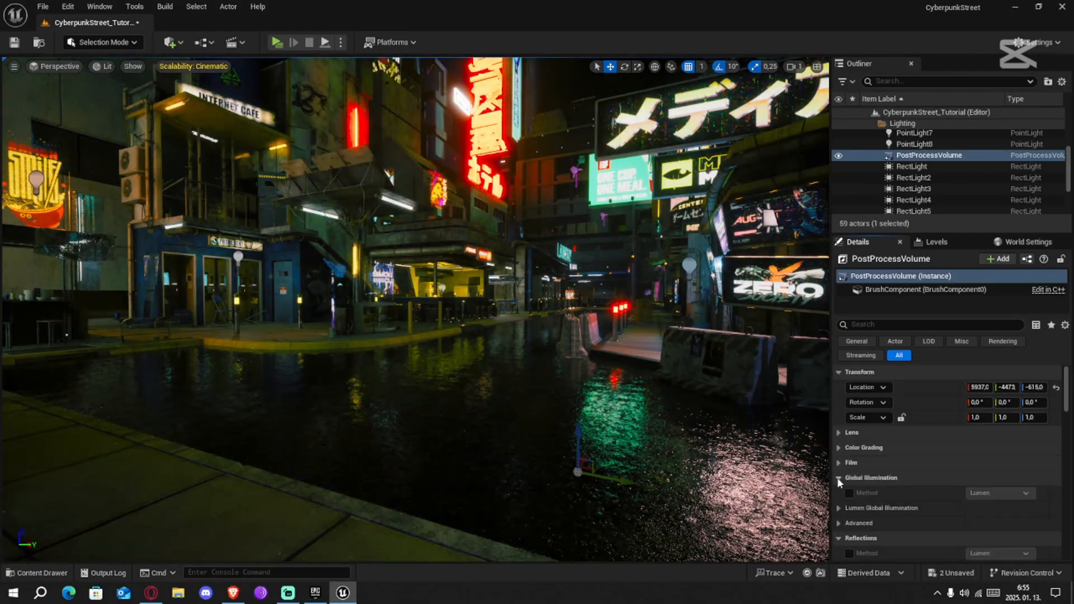
# Override the post-process volume's global illumination method with Lumen
pyautogui.click(850, 473)
pyautogui.click(1002, 473)
pyautogui.click(996, 498)
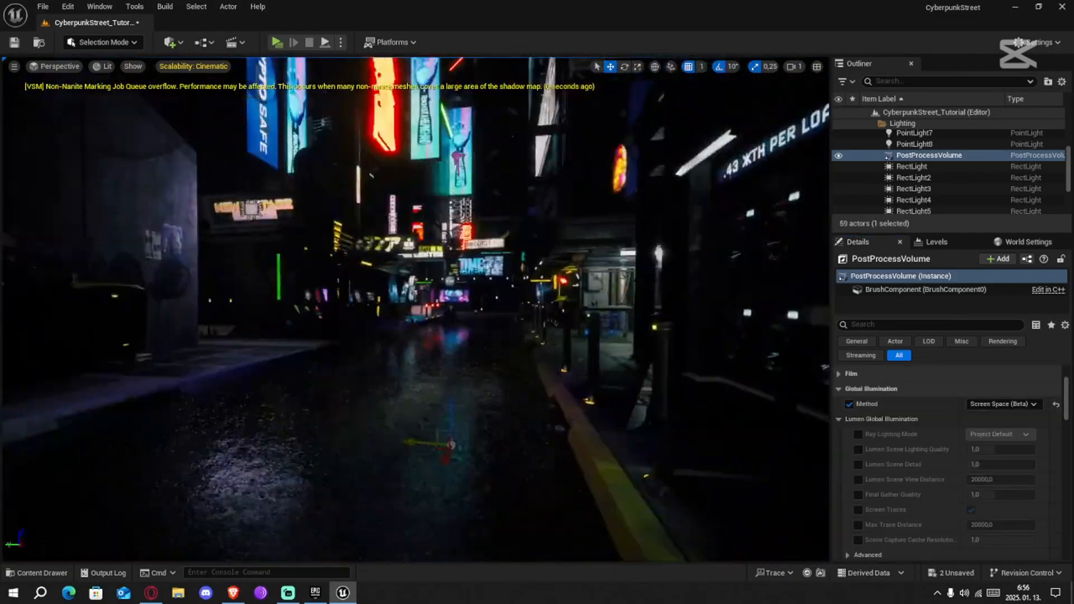
pyautogui.scroll(3, 837, 437)
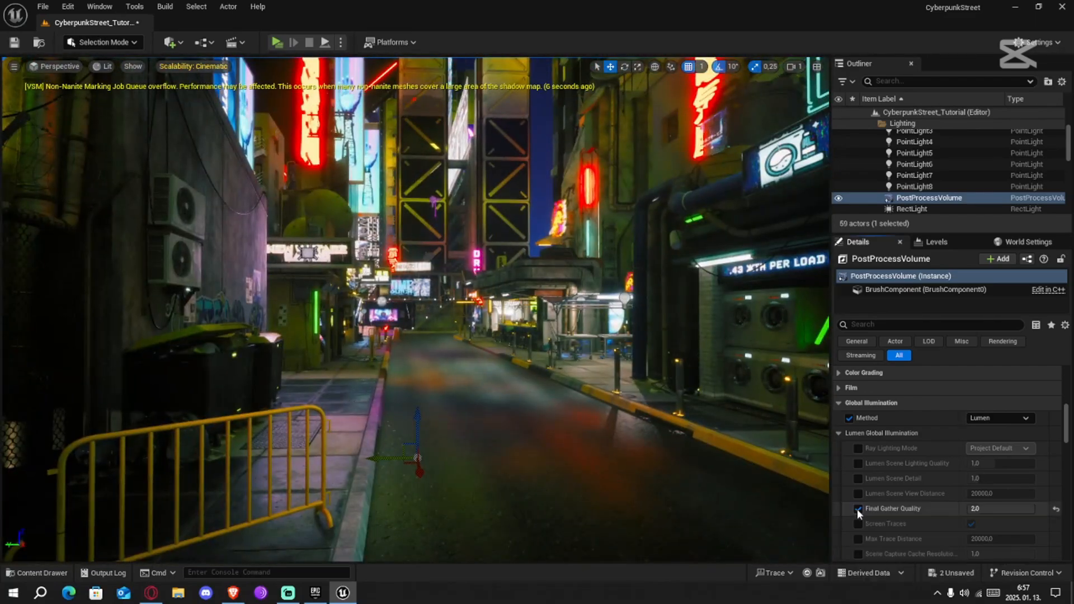
# Lower the post-process volume's exposure compensation to 10.5 and review the darker street from several viewpoints
pyautogui.scroll(5, 857, 509)
pyautogui.moveTo(986, 508); pyautogui.dragTo(973, 507)
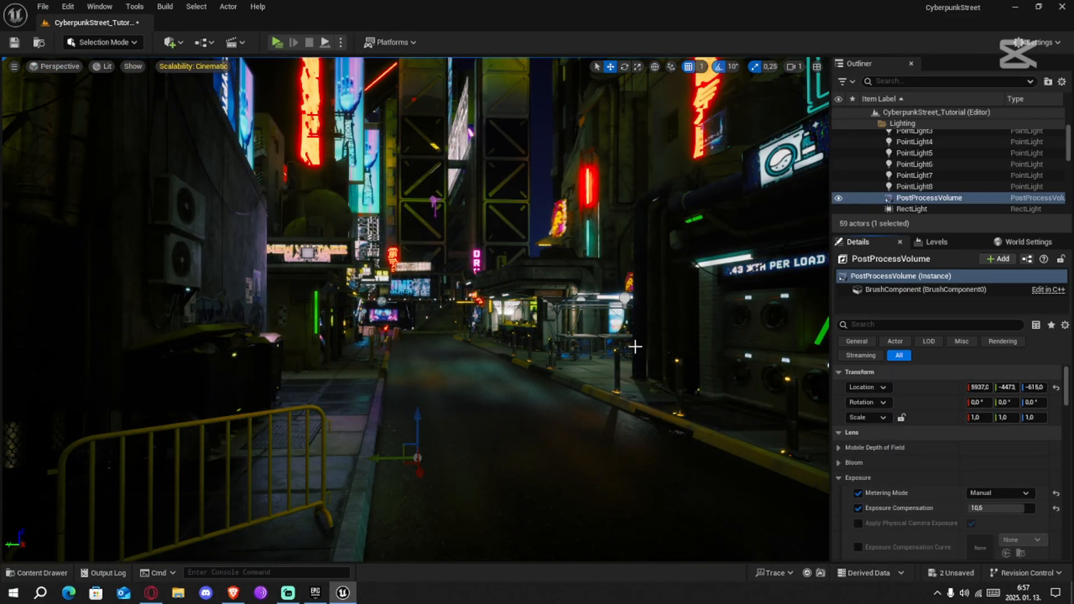
pyautogui.press('w')
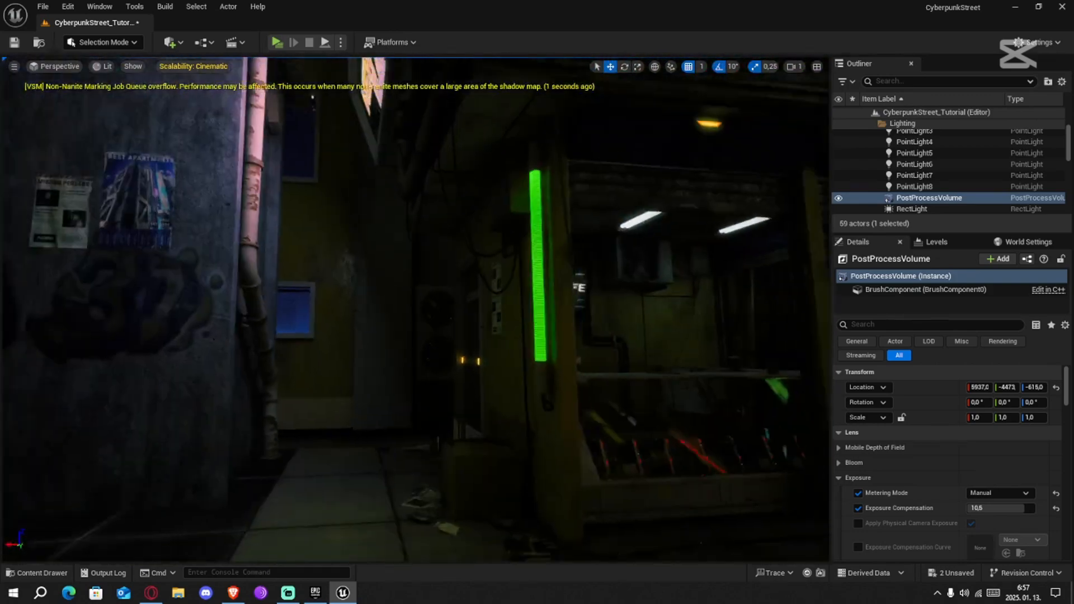
pyautogui.press('s')
pyautogui.moveTo(416, 309); pyautogui.dragTo(495, 302, button='right')
pyautogui.press('d')
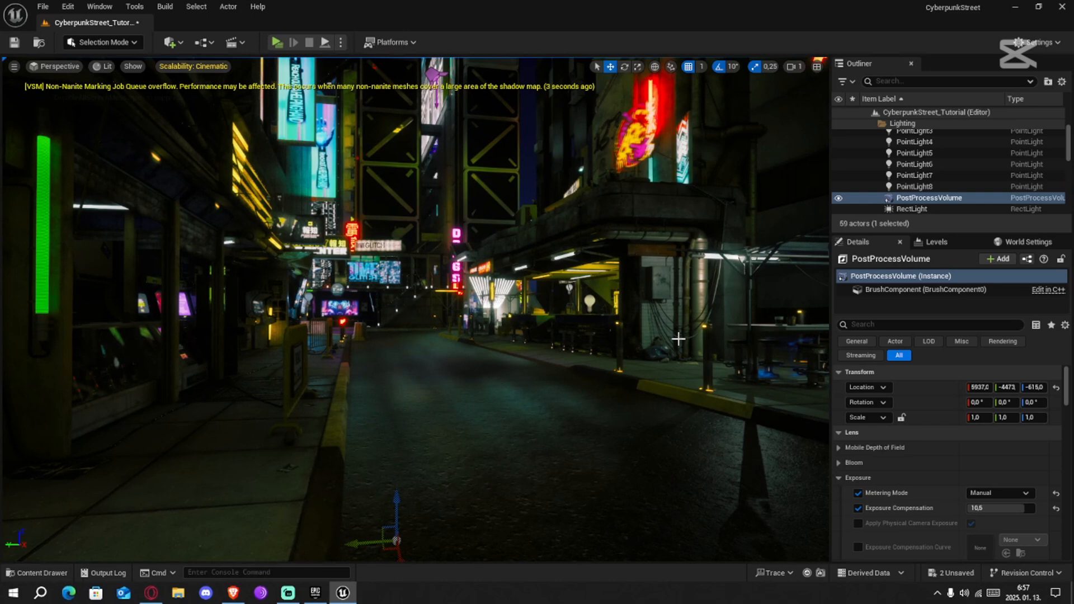
# Clear the sidewalk search from the content browser and close it
pyautogui.click(40, 573)
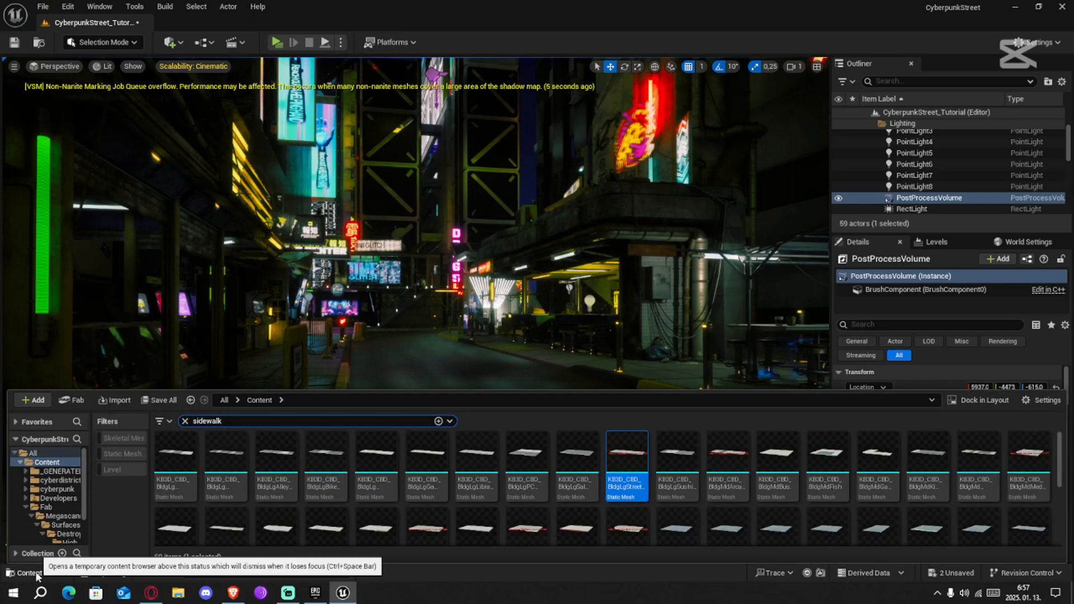
pyautogui.click(184, 422)
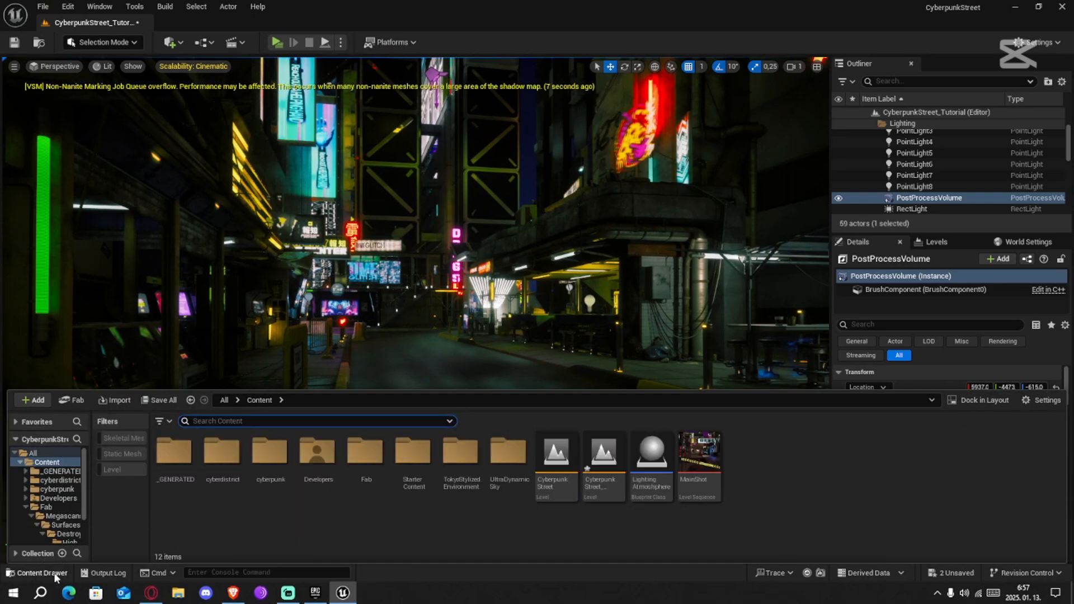
pyautogui.click(422, 344)
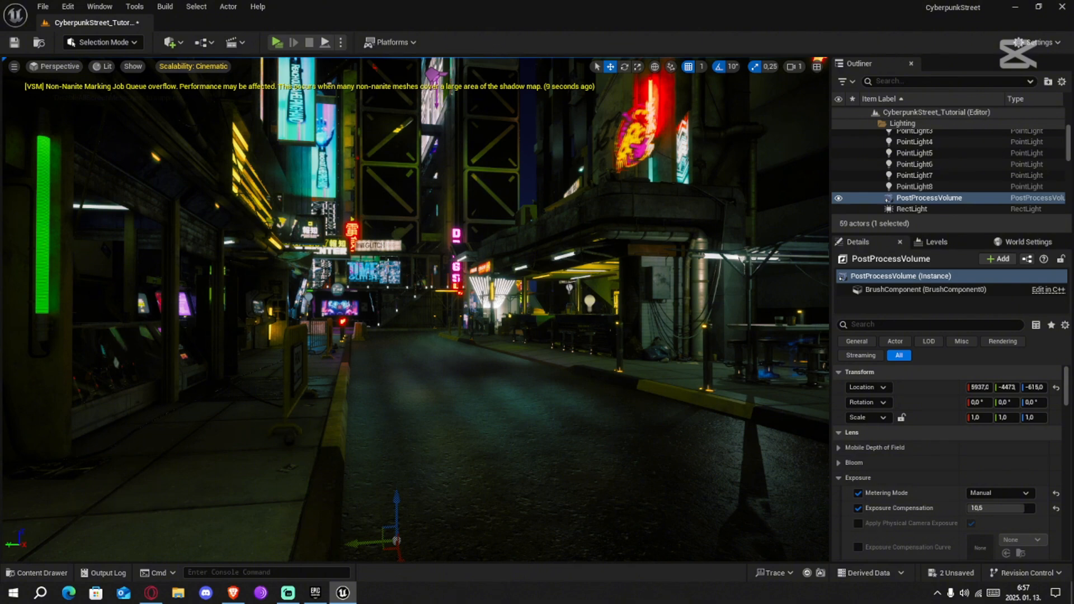
# Place a Cine Camera Actor on the road and raise it to a Z location of 75
pyautogui.click(170, 42)
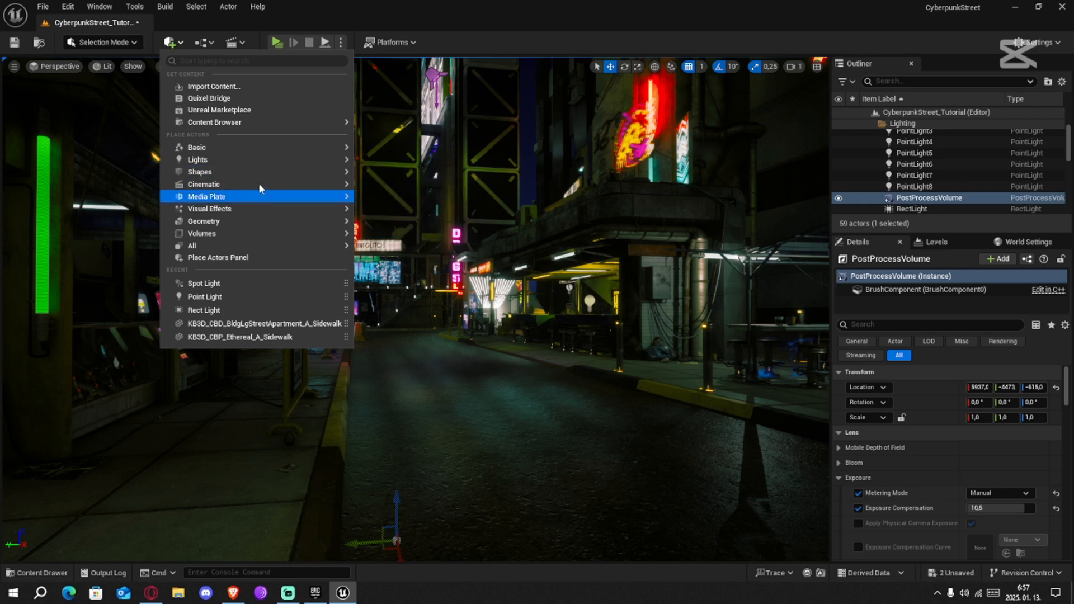
pyautogui.moveTo(286, 182)
pyautogui.moveTo(409, 204); pyautogui.dragTo(470, 394)
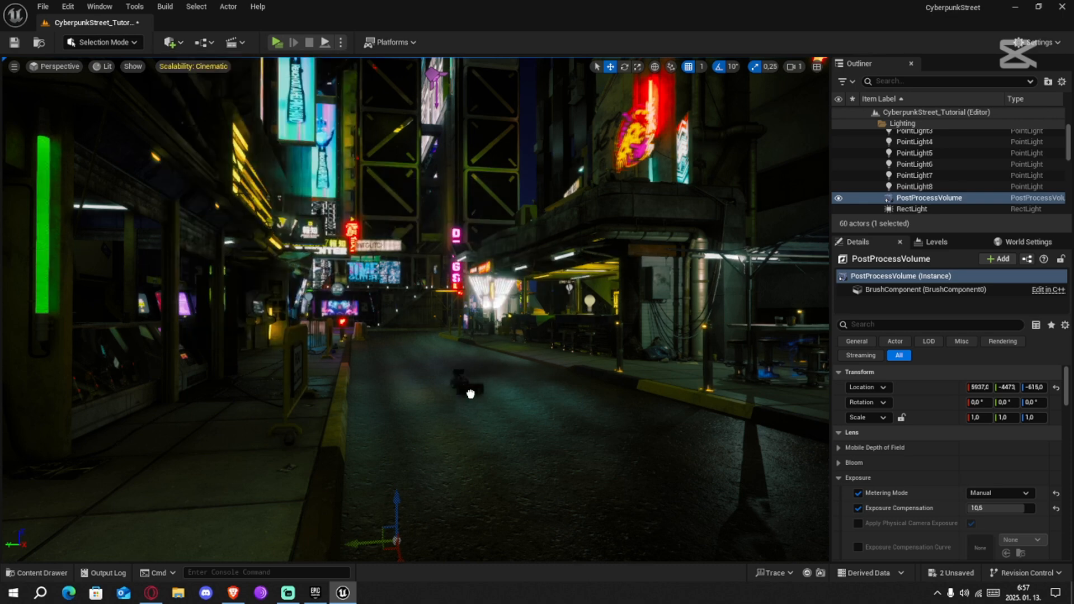
pyautogui.moveTo(501, 443); pyautogui.dragTo(478, 392)
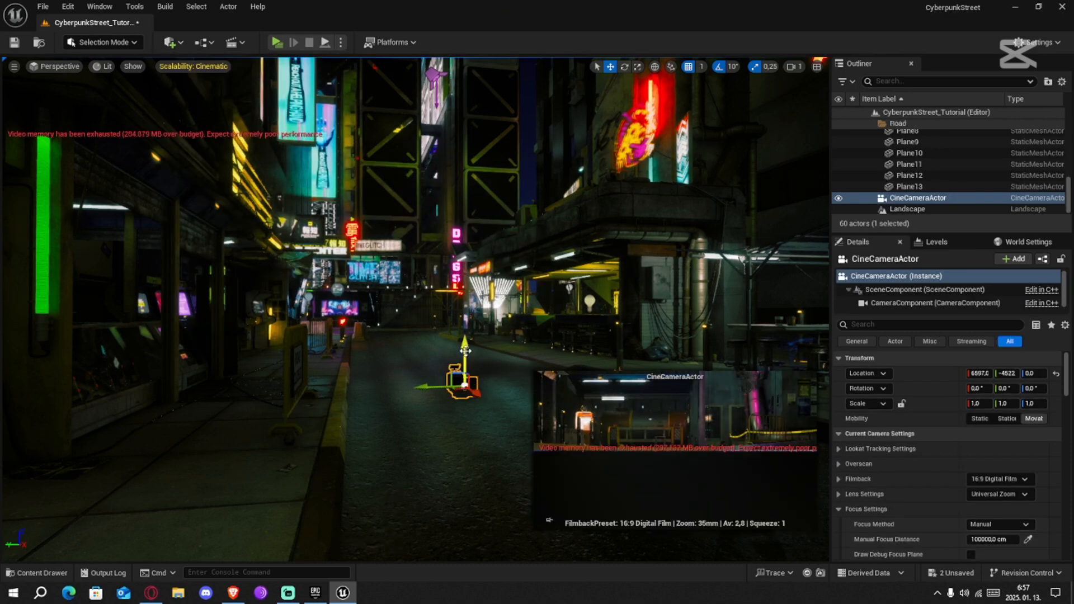
pyautogui.moveTo(465, 351); pyautogui.dragTo(465, 307)
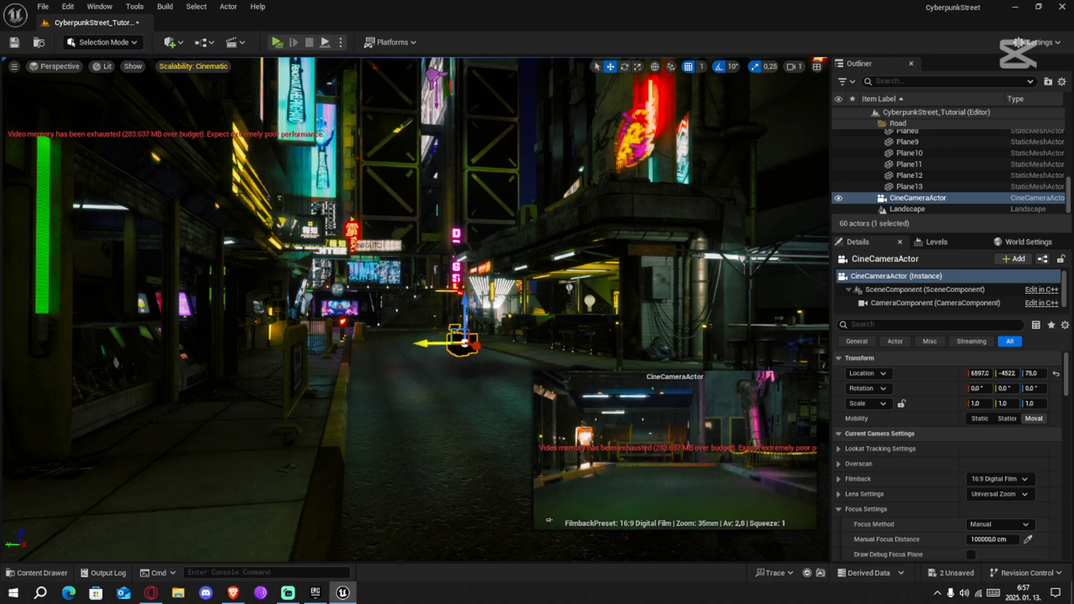
# Lower the editor's scalability for all quality groups to High
pyautogui.press('w')
pyautogui.moveTo(428, 343); pyautogui.dragTo(661, 353, button='right')
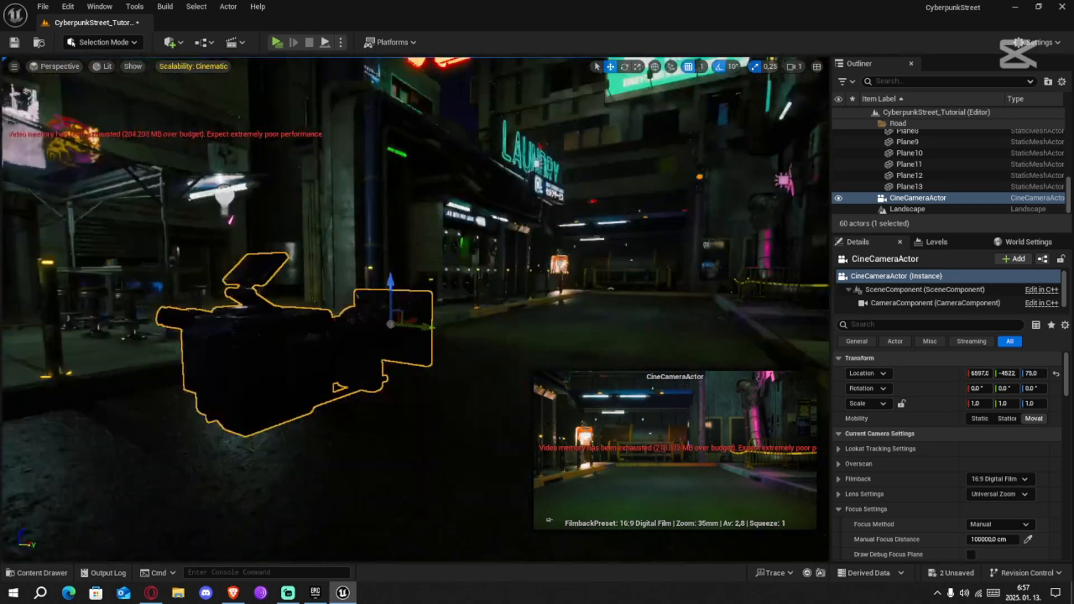
pyautogui.moveTo(202, 97); pyautogui.dragTo(251, 97, button='right')
pyautogui.click(192, 66)
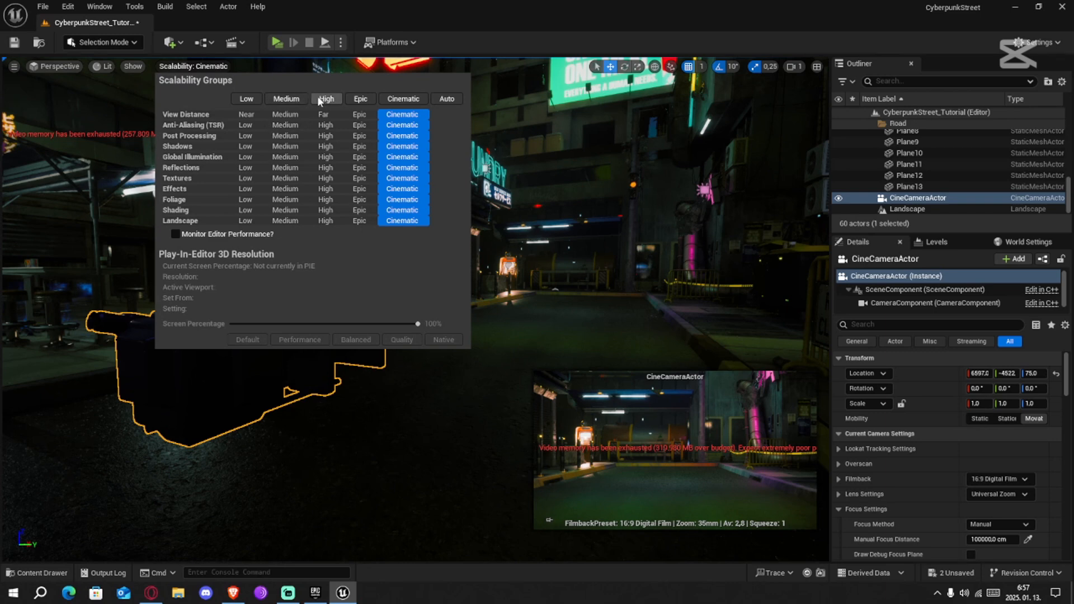
pyautogui.click(495, 5)
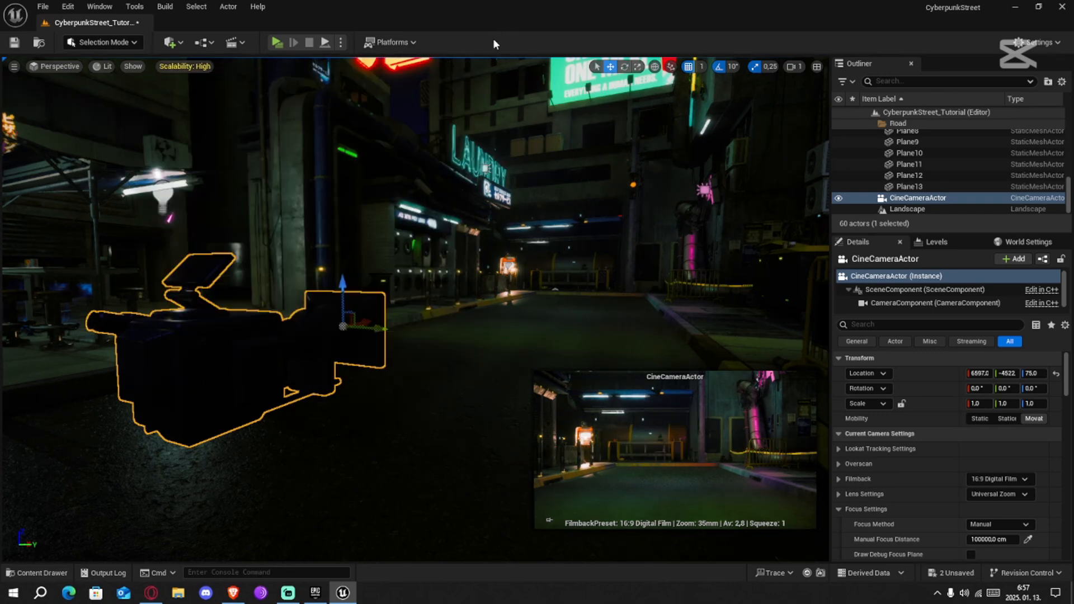
# Slide the cine camera along the road past the laundry shop to an X location of about 7409
pyautogui.moveTo(396, 338)
pyautogui.mouseDown(button='right')
pyautogui.moveTo(378, 329)
pyautogui.moveTo(386, 334)
pyautogui.mouseUp(button='right')
pyautogui.moveTo(392, 339); pyautogui.dragTo(632, 306)
pyautogui.press('f')
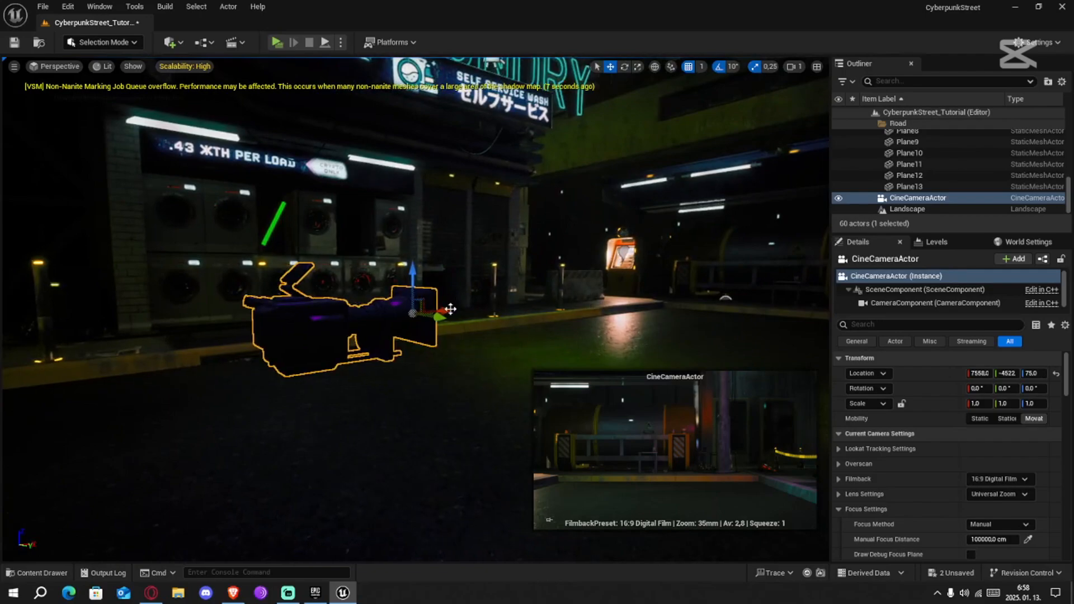
pyautogui.moveTo(447, 310); pyautogui.dragTo(175, 343)
pyautogui.moveTo(96, 382); pyautogui.dragTo(22, 383, button='right')
pyautogui.moveTo(415, 311); pyautogui.dragTo(101, 414, button='right')
# Move the cine camera to the far junction at about X 4269, Y -3940 and rotate it to -30° yaw
pyautogui.press('s')
pyautogui.scroll(3, 343, 339)
pyautogui.moveTo(343, 339); pyautogui.dragTo(303, 280, button='right')
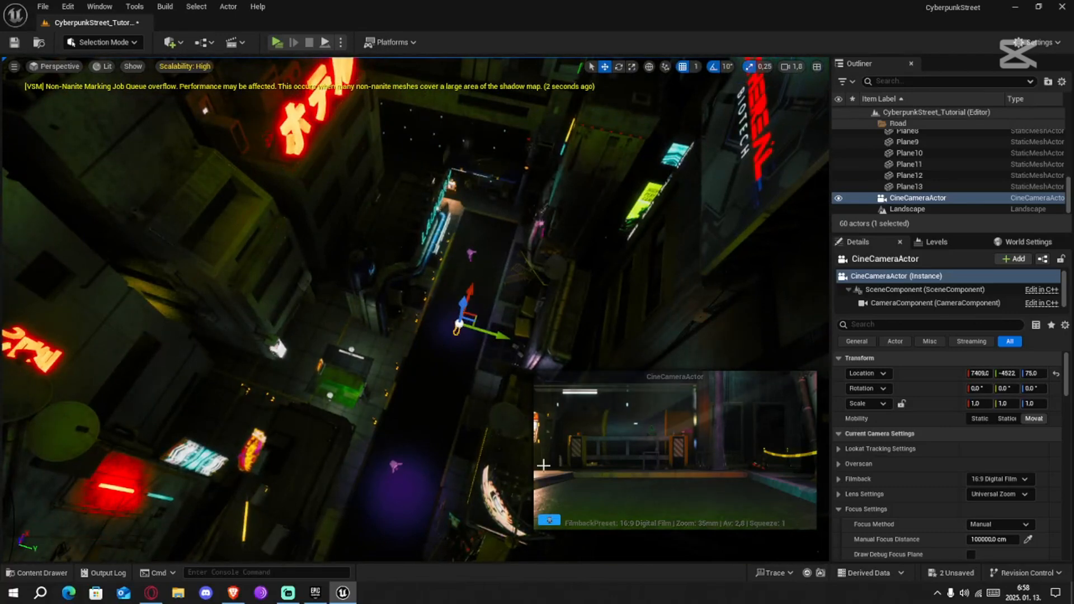
pyautogui.moveTo(474, 289); pyautogui.dragTo(378, 498)
pyautogui.moveTo(367, 507); pyautogui.dragTo(126, 526, button='right')
pyautogui.moveTo(428, 494); pyautogui.dragTo(142, 197)
pyautogui.moveTo(184, 150); pyautogui.dragTo(329, 359)
pyautogui.press('e')
pyautogui.press('w')
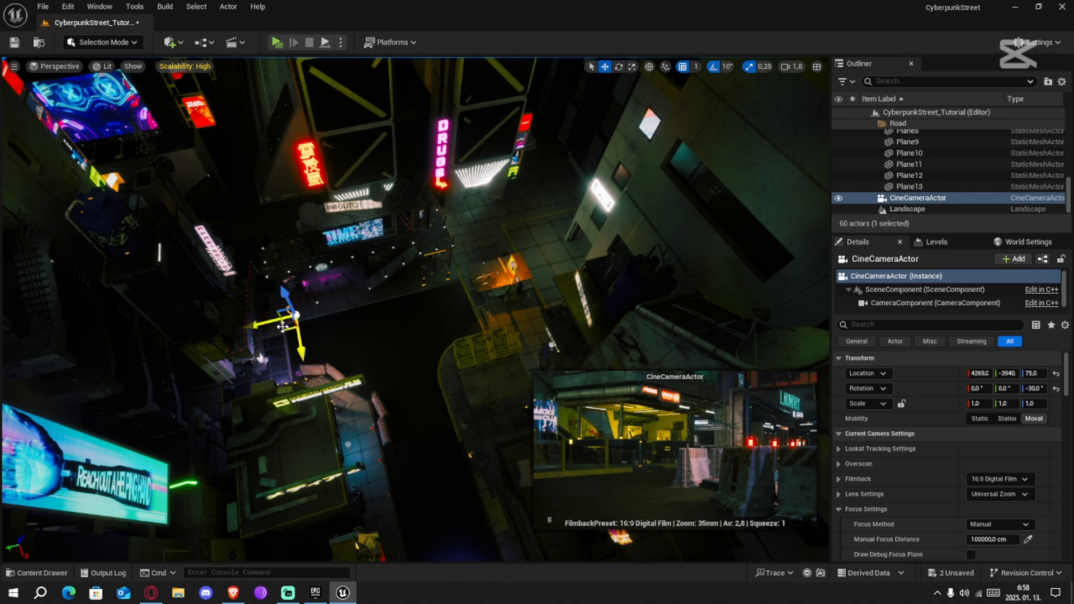
# Turn the cine camera to -40° yaw and shift it to about X 4309, Y -3731
pyautogui.moveTo(282, 327); pyautogui.dragTo(334, 349)
pyautogui.press('e')
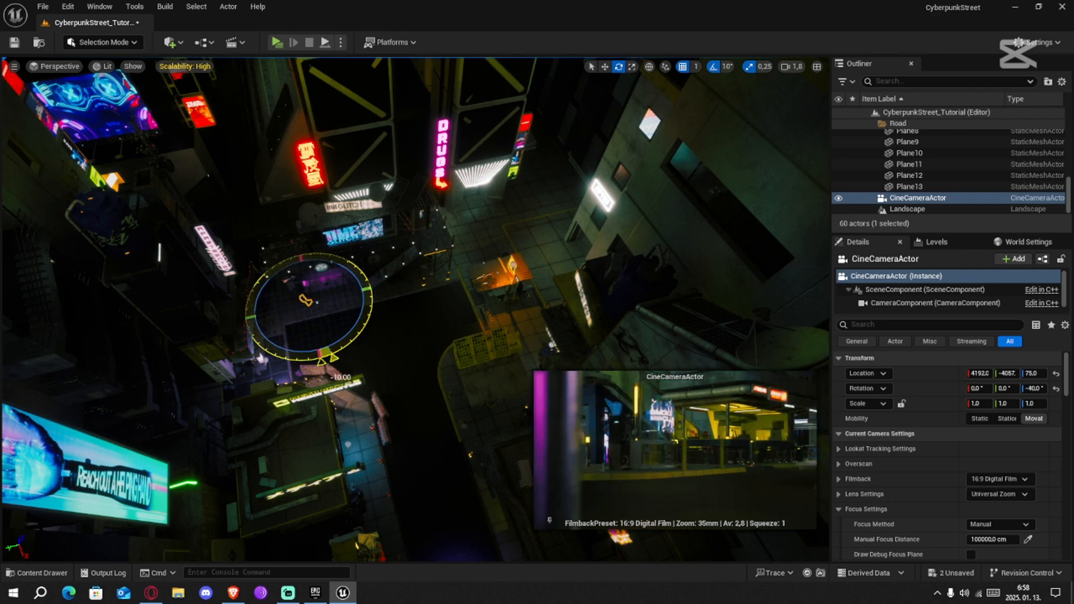
pyautogui.press('w')
pyautogui.moveTo(311, 303); pyautogui.dragTo(254, 343)
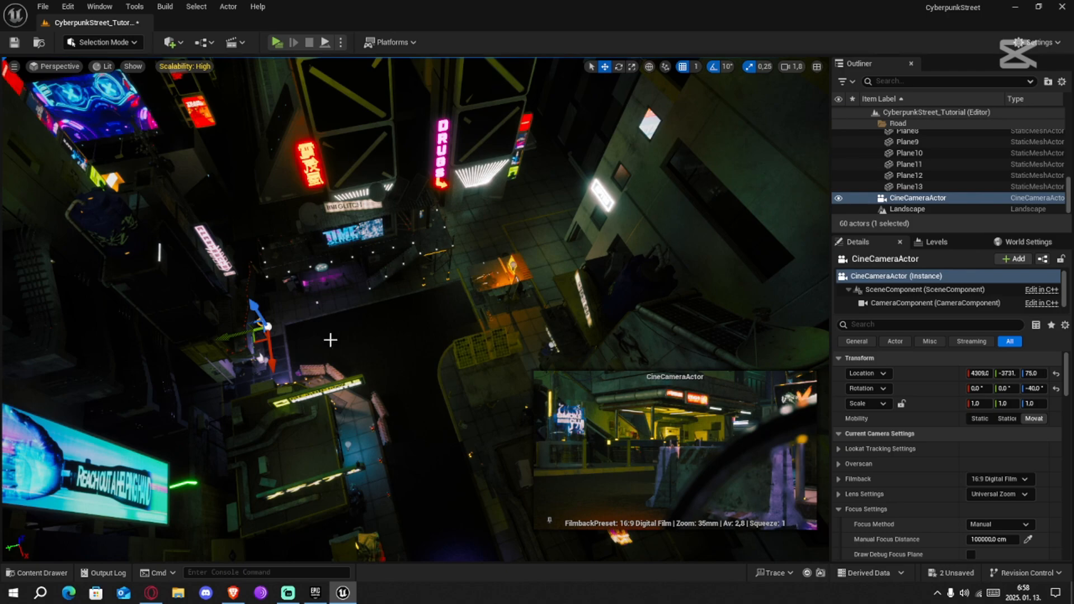
# Place a second Cine Camera Actor on the road near the yellow barrier and unpin the first camera's preview
pyautogui.press('w')
pyautogui.moveTo(331, 340); pyautogui.dragTo(54, 237, button='right')
pyautogui.press('w')
pyautogui.click(183, 44)
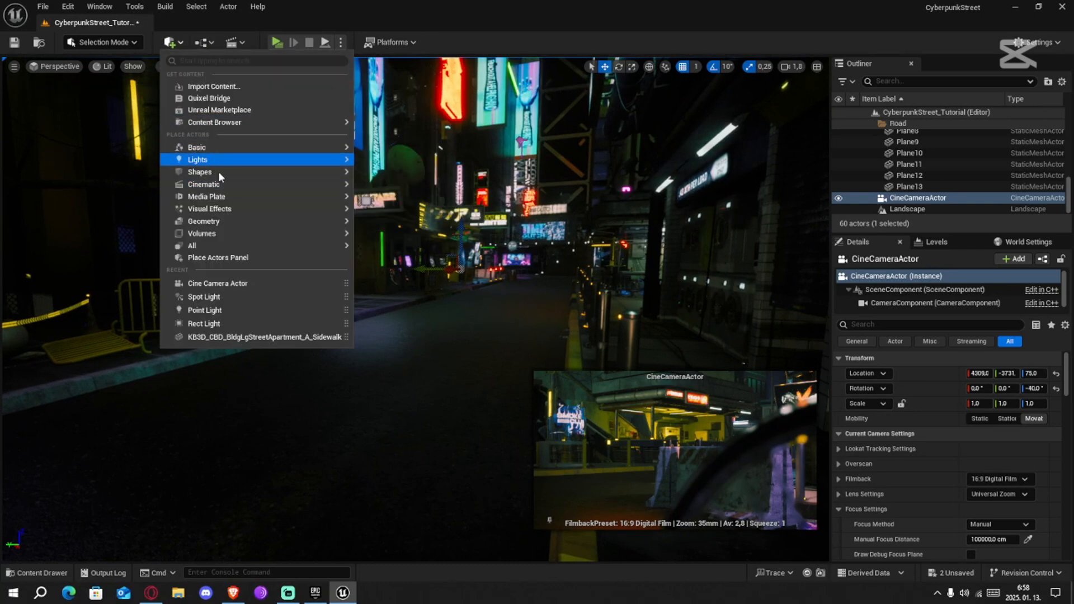
pyautogui.moveTo(209, 191)
pyautogui.moveTo(515, 218); pyautogui.dragTo(446, 453)
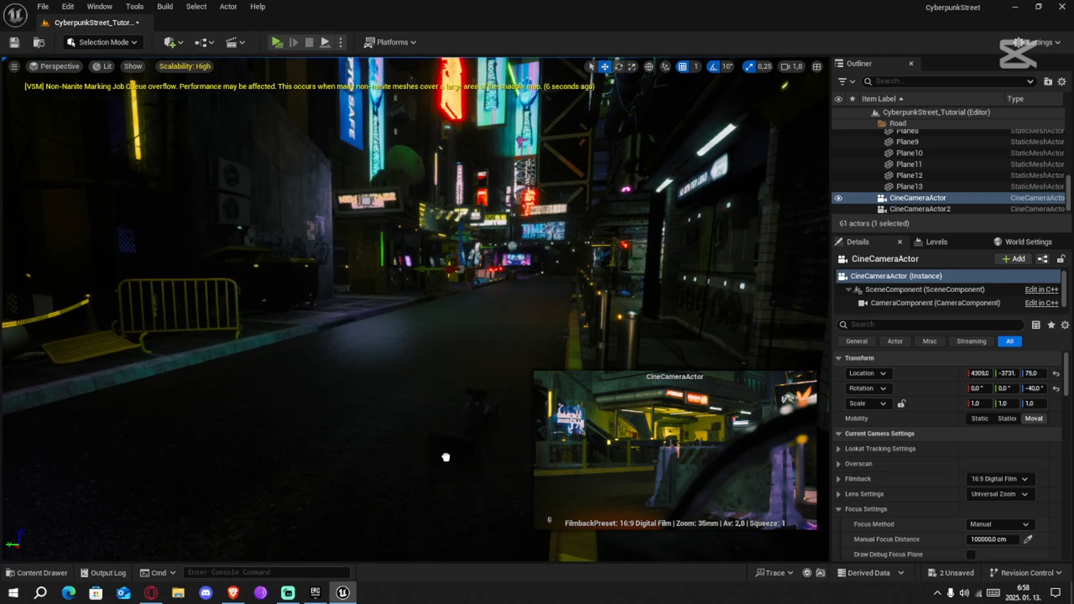
pyautogui.click(245, 521)
# Raise the second camera to Z 35, turn it to about 170° yaw and shift it to about X 8234, Y -4739
pyautogui.moveTo(457, 493); pyautogui.dragTo(443, 515)
pyautogui.press('w')
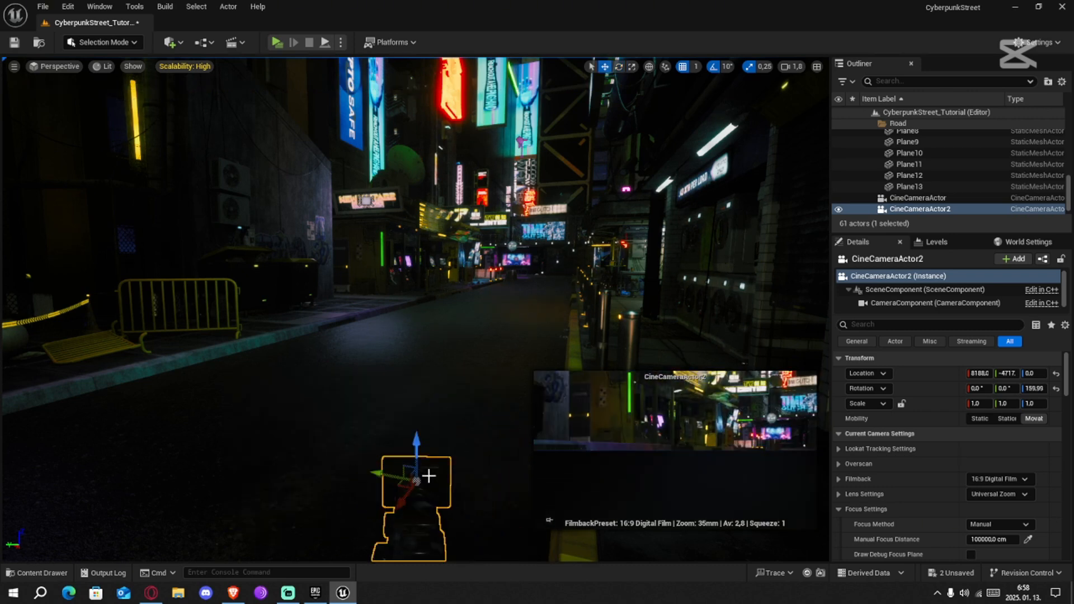
pyautogui.moveTo(427, 472); pyautogui.dragTo(432, 379)
pyautogui.press('e')
pyautogui.moveTo(457, 454); pyautogui.dragTo(404, 480)
pyautogui.press('w')
pyautogui.moveTo(422, 497); pyautogui.dragTo(450, 525, button='right')
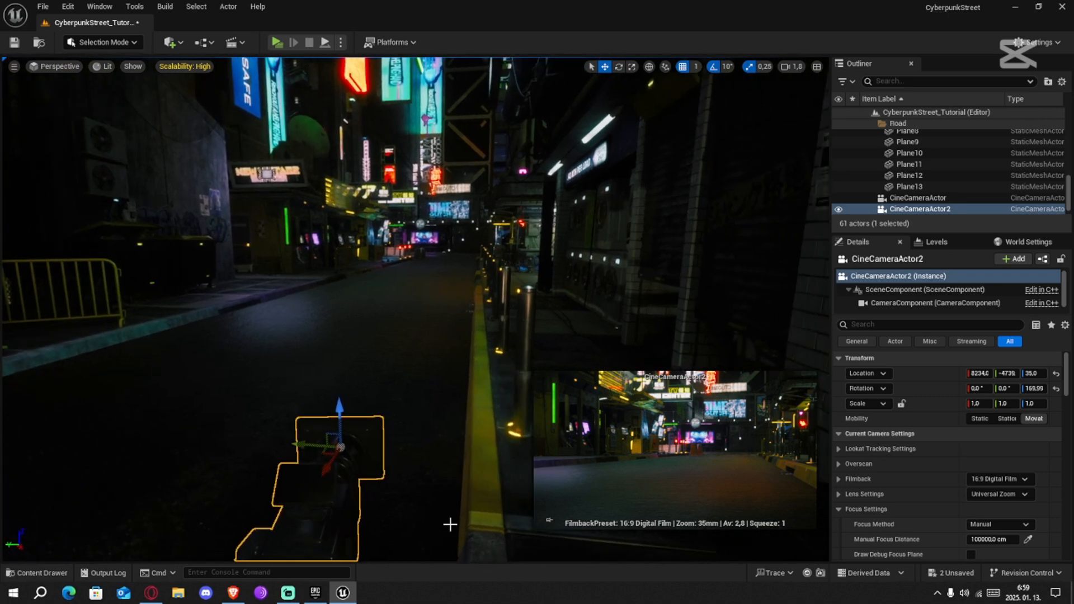
# Turn the second camera to about 160° yaw and move it behind the roadside bollards at about X 8157, Y -4862
pyautogui.press('e')
pyautogui.moveTo(333, 467); pyautogui.dragTo(566, 399)
pyautogui.press('w')
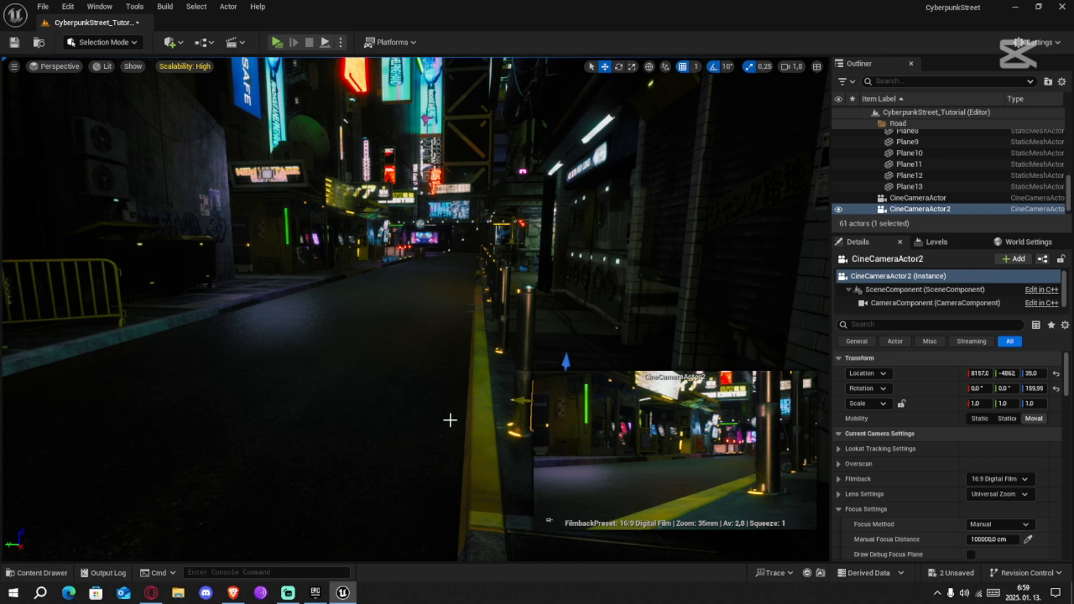
# Set the editor's scalability for all quality groups back to Cinematic
pyautogui.click(544, 194)
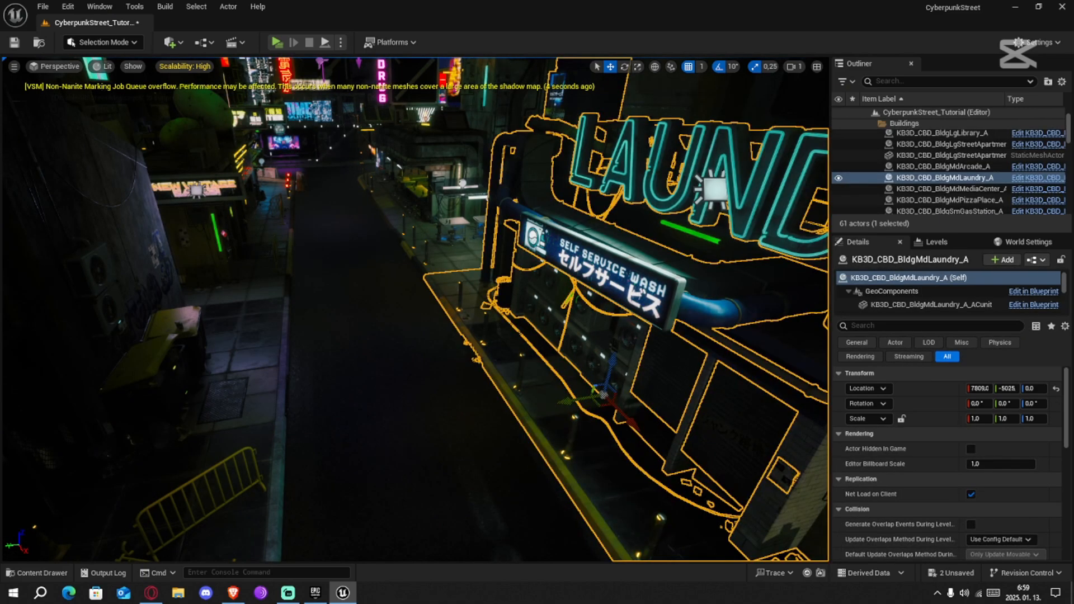
pyautogui.moveTo(543, 194); pyautogui.dragTo(460, 58, button='right')
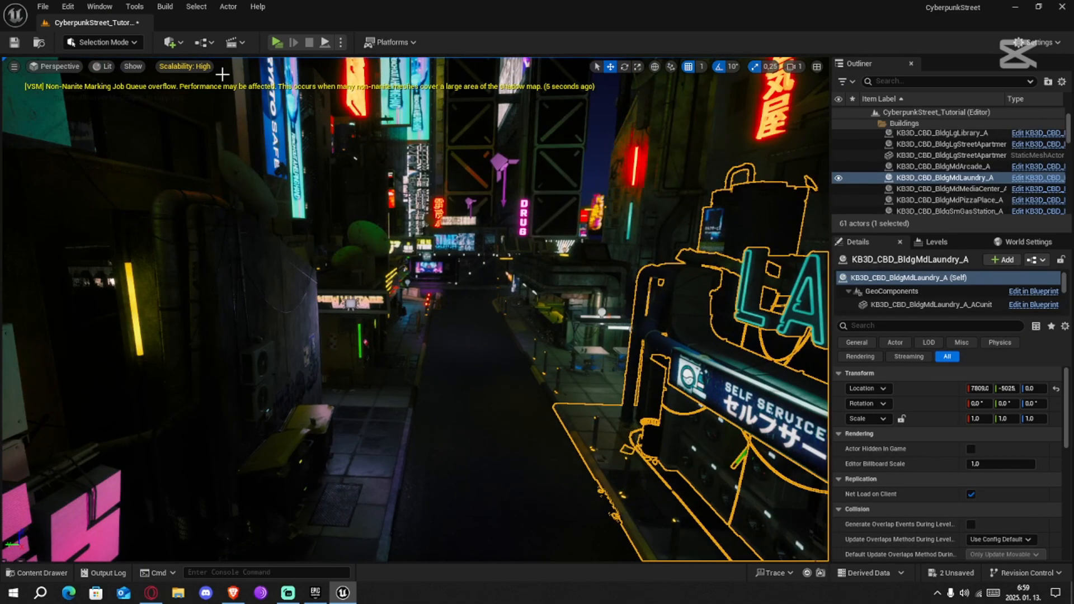
pyautogui.click(184, 67)
pyautogui.click(403, 100)
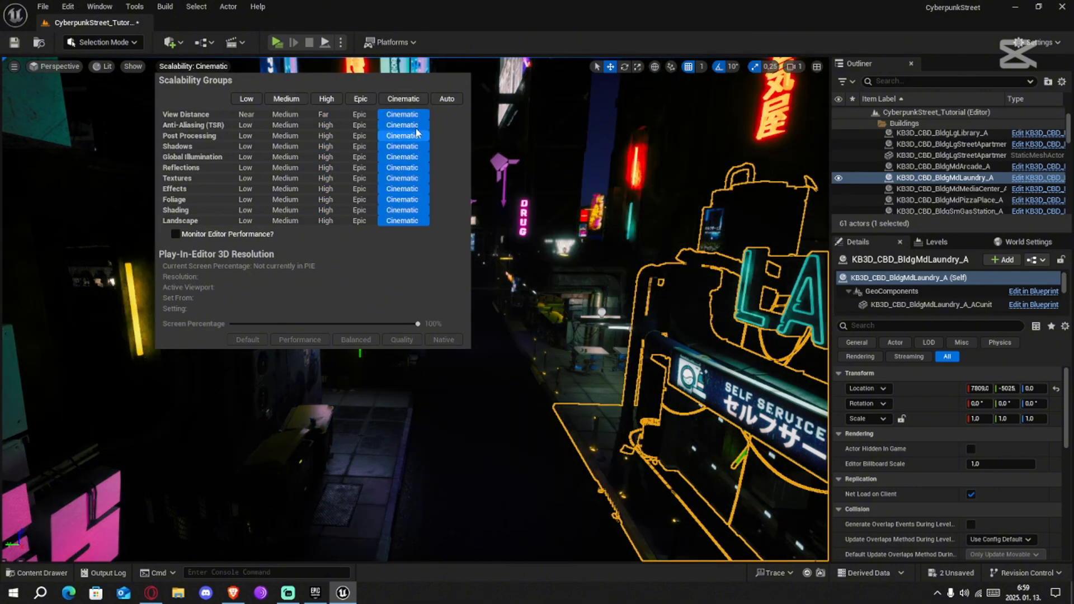
pyautogui.click(478, 40)
pyautogui.click(67, 7)
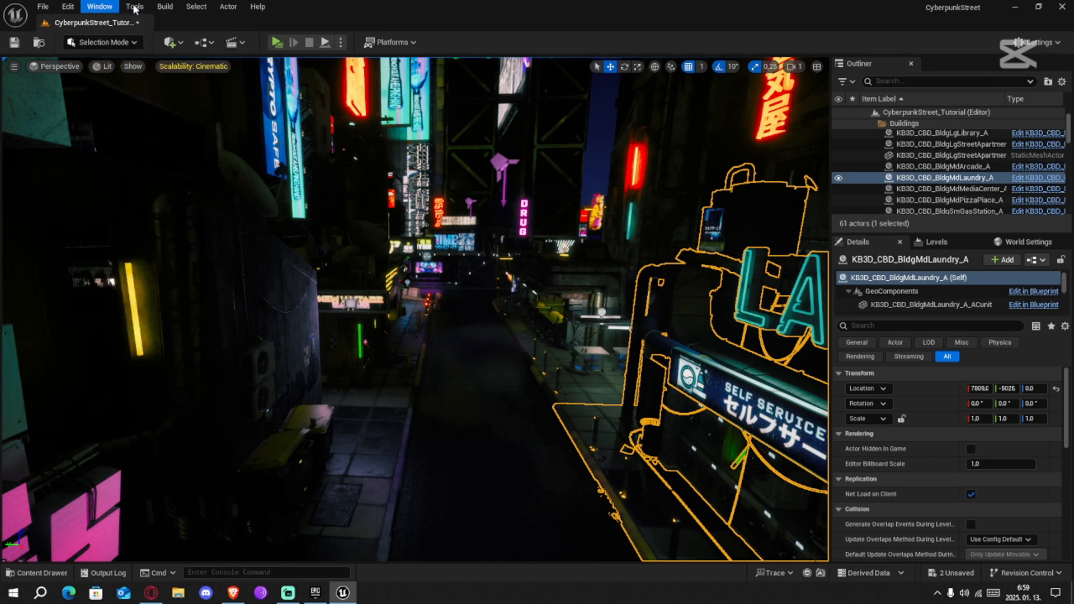
pyautogui.moveTo(87, 7)
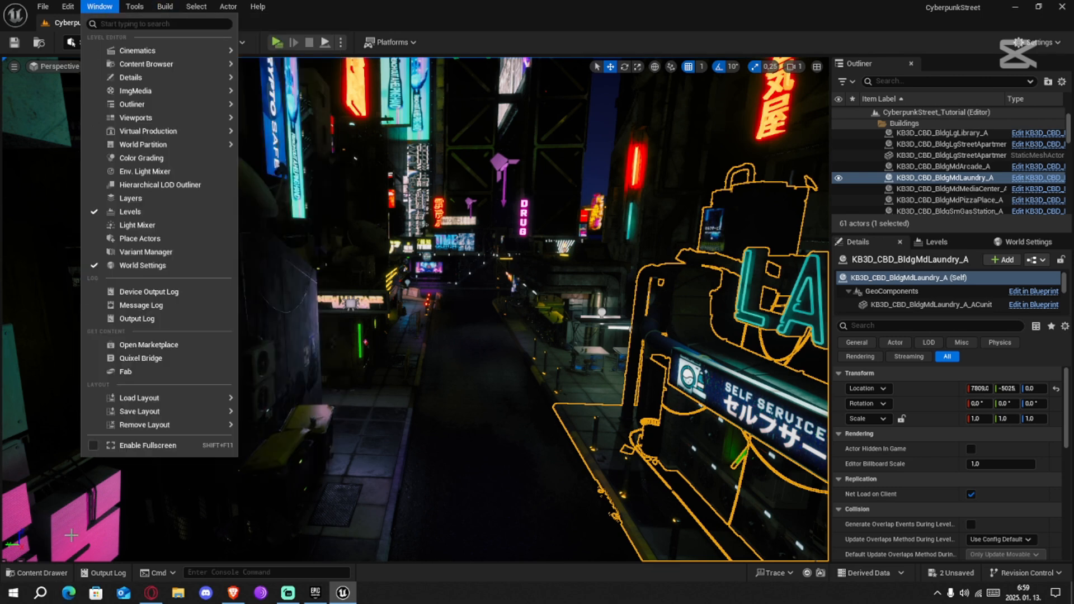
pyautogui.click(524, 28)
# Place a Level Sequence Actor on the road in the middle of the street, at about X 7373, Y -4517
pyautogui.click(175, 43)
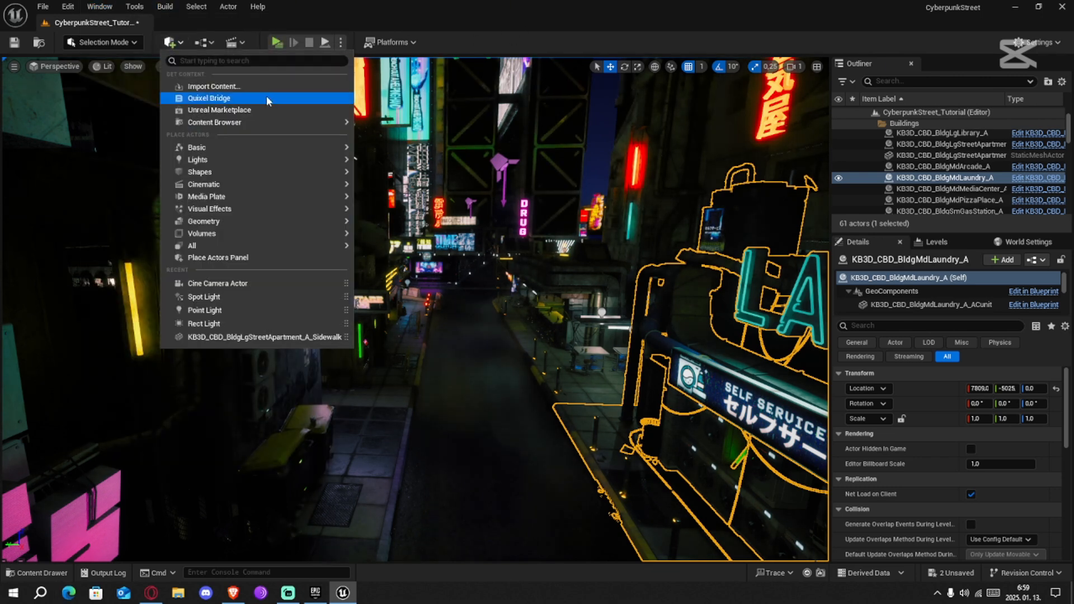
pyautogui.moveTo(332, 185)
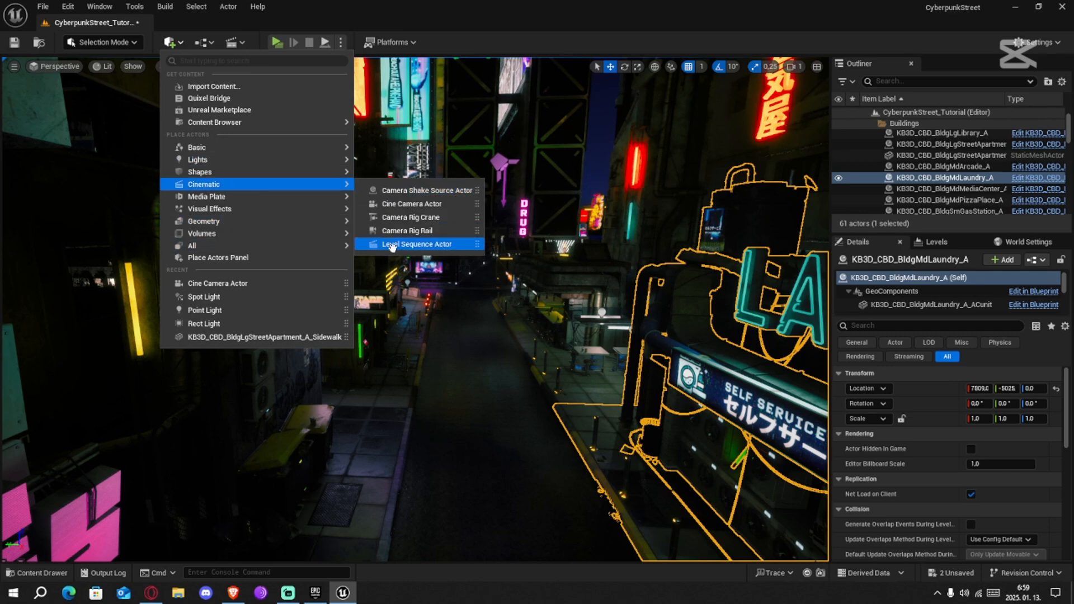
pyautogui.moveTo(392, 247); pyautogui.dragTo(476, 448)
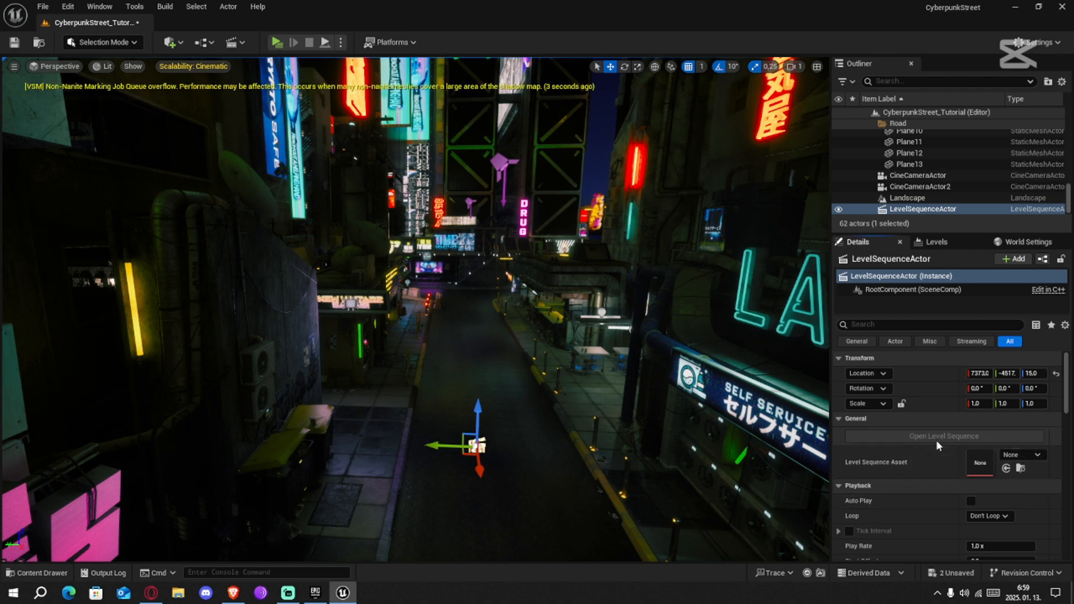
# Create a new Level Sequence asset for the placed actor and save it as Tutorial_shot in the Content folder
pyautogui.click(1037, 455)
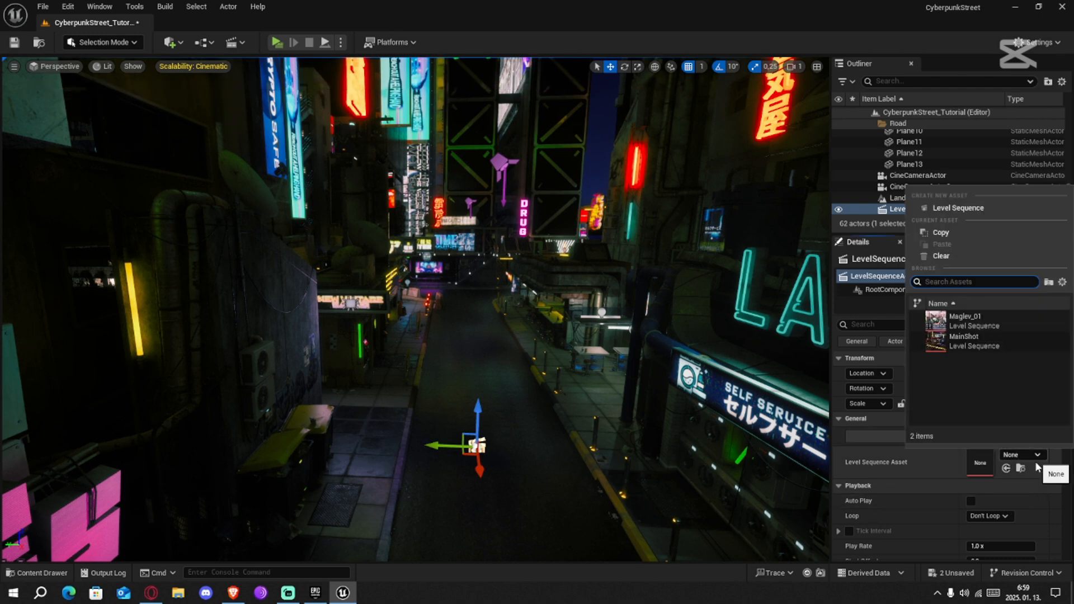
pyautogui.click(963, 208)
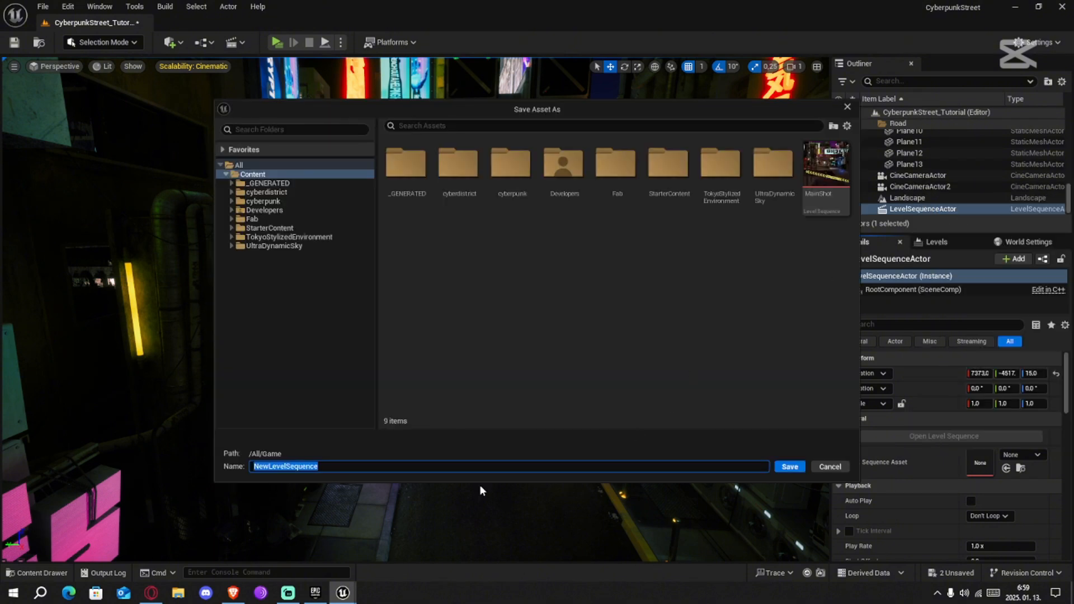
pyautogui.press('BackSpace')
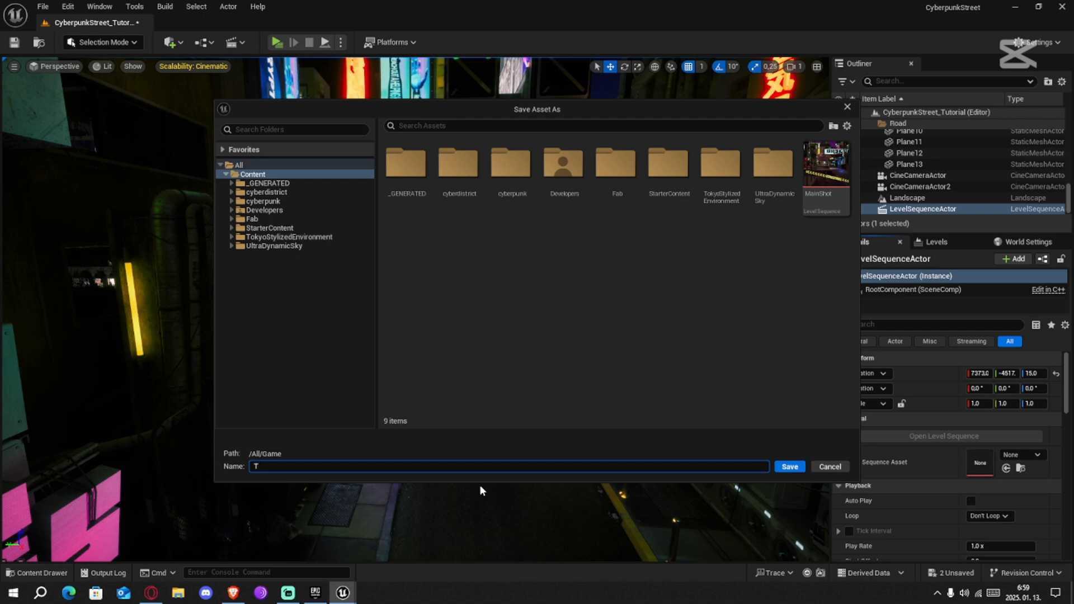
pyautogui.write('Tutorial sh')
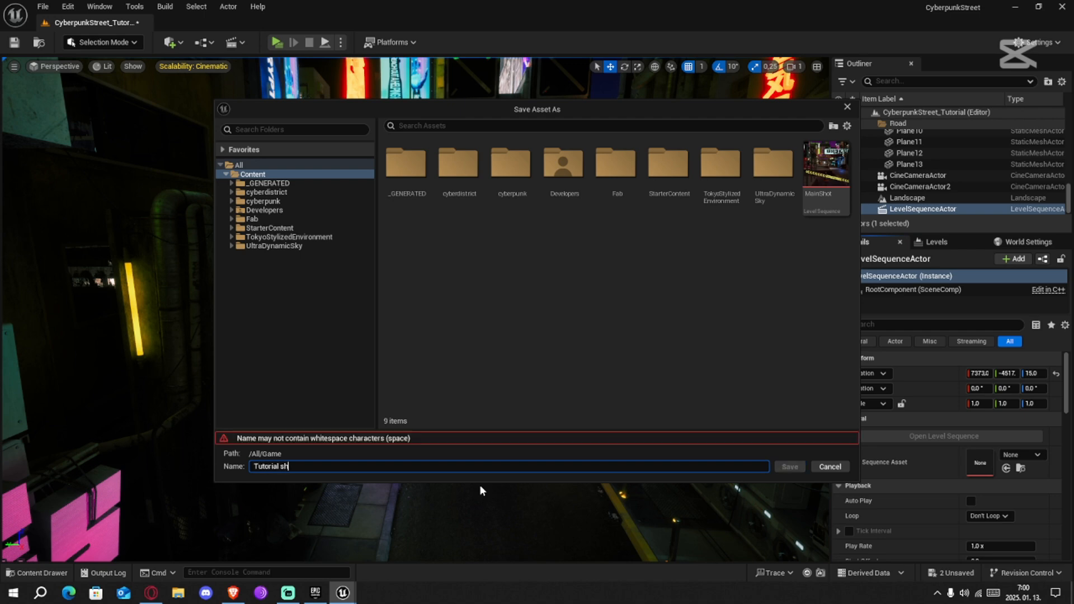
pyautogui.press('BackSpace')
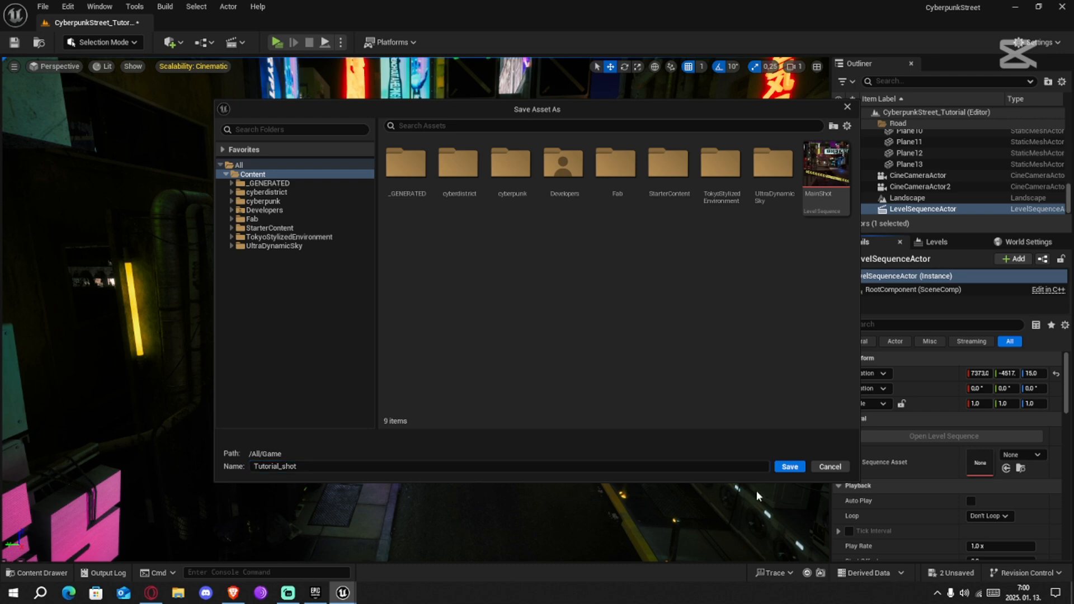
pyautogui.click(790, 467)
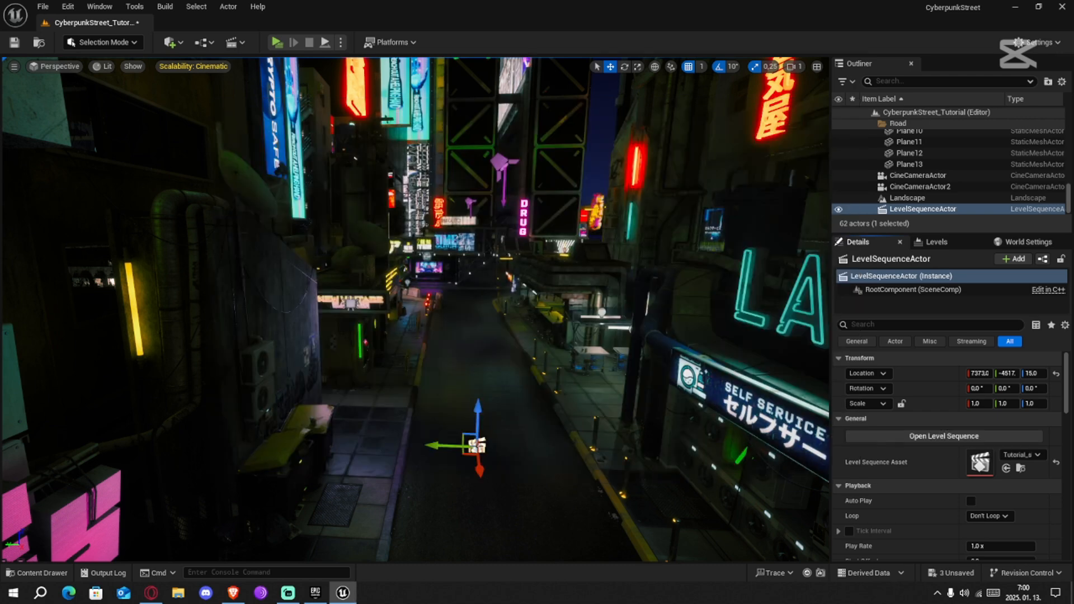
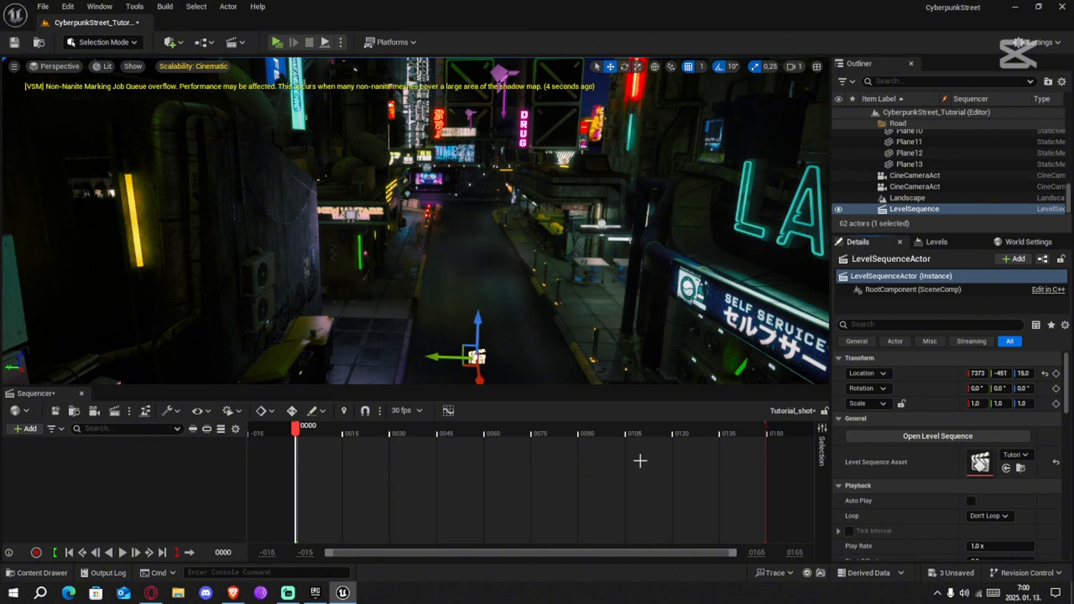
# Save all changes and add both cine cameras to the Tutorial_shot sequence
pyautogui.hotkey('ctrl', 'shift', 's')
pyautogui.click(620, 424)
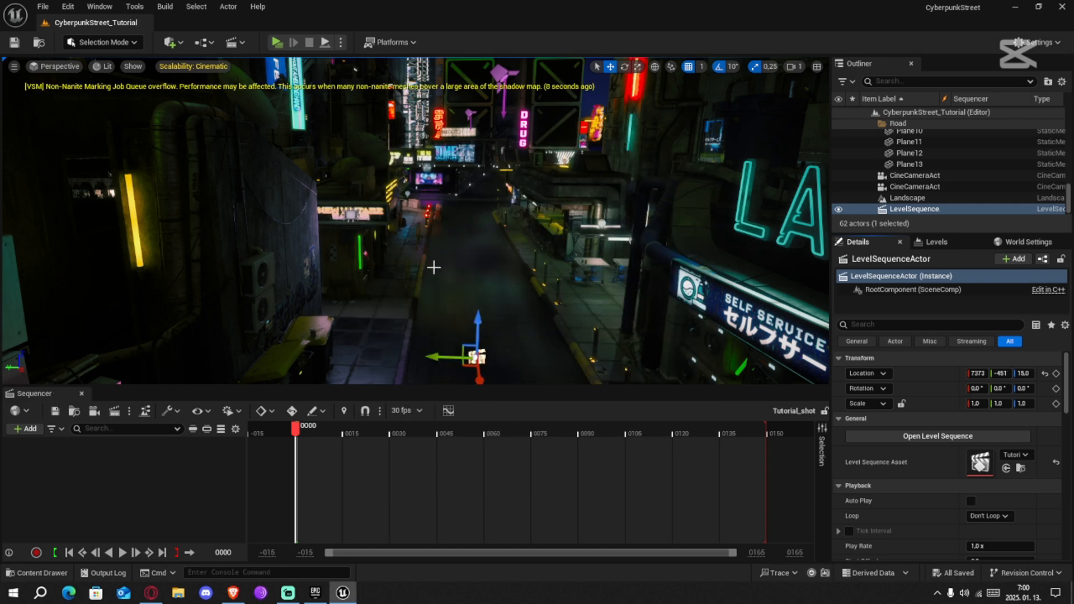
pyautogui.click(905, 185)
pyautogui.keyDown('shift'); pyautogui.click(913, 178); pyautogui.keyUp('shift')
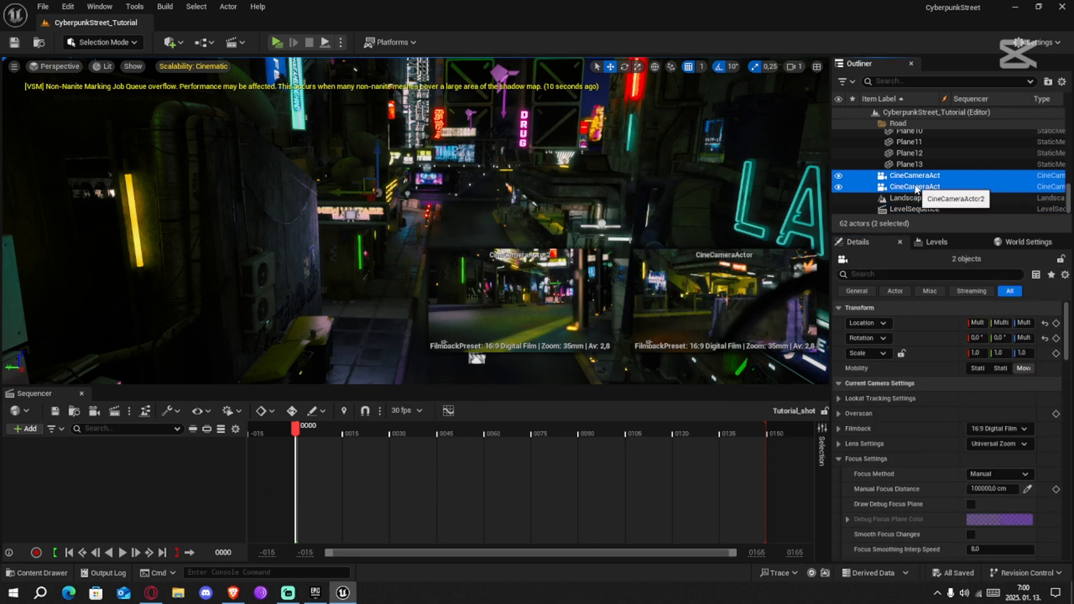
pyautogui.moveTo(921, 189); pyautogui.dragTo(111, 458)
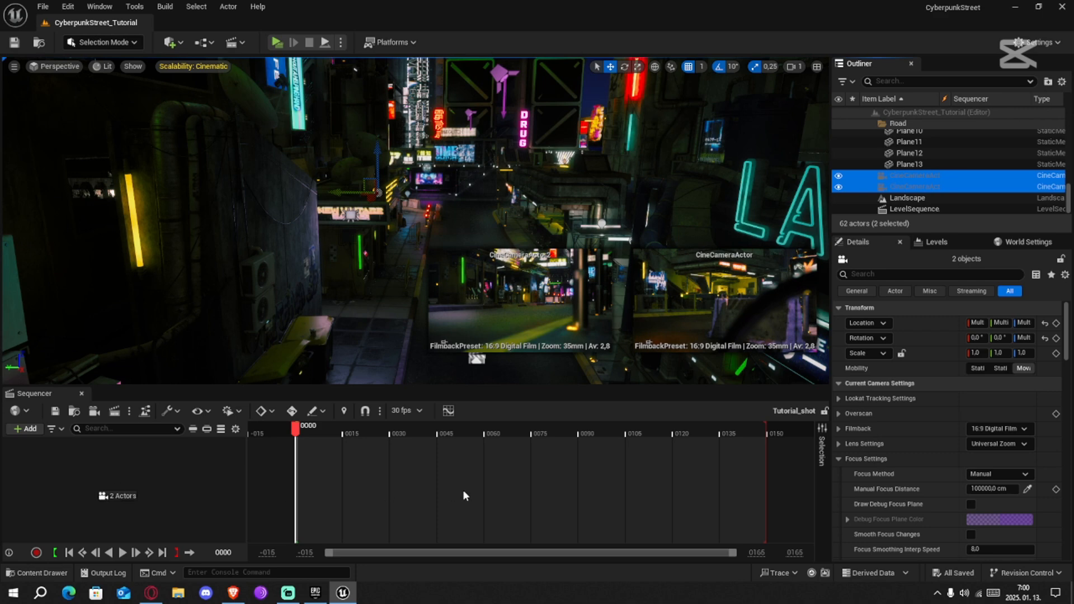
pyautogui.moveTo(459, 495); pyautogui.dragTo(456, 496)
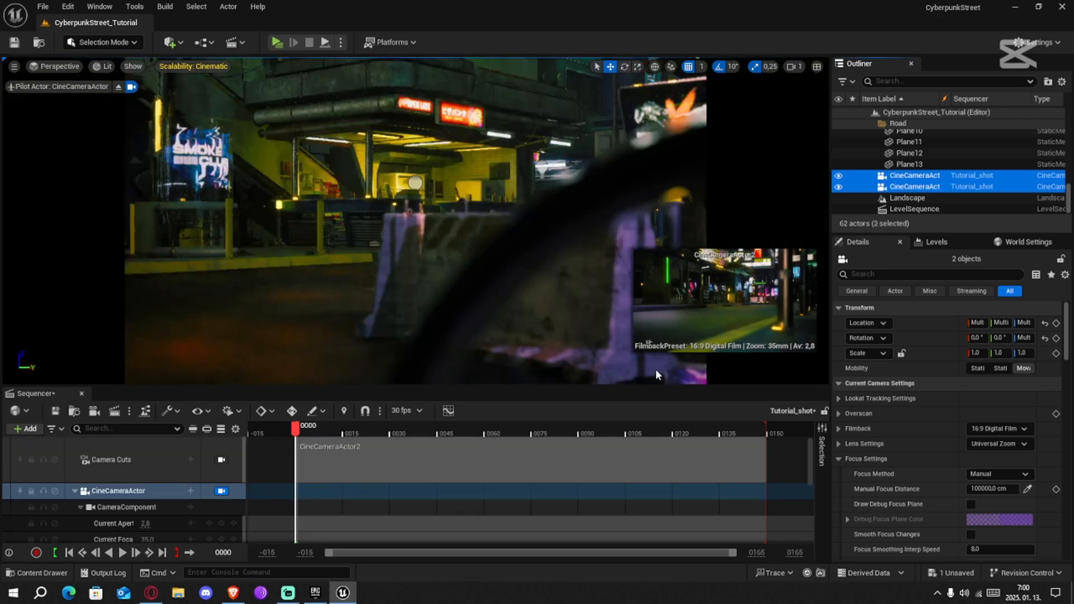
# Collapse the track groups of CineCameraActor and CineCameraActor2 in the sequence
pyautogui.click(866, 164)
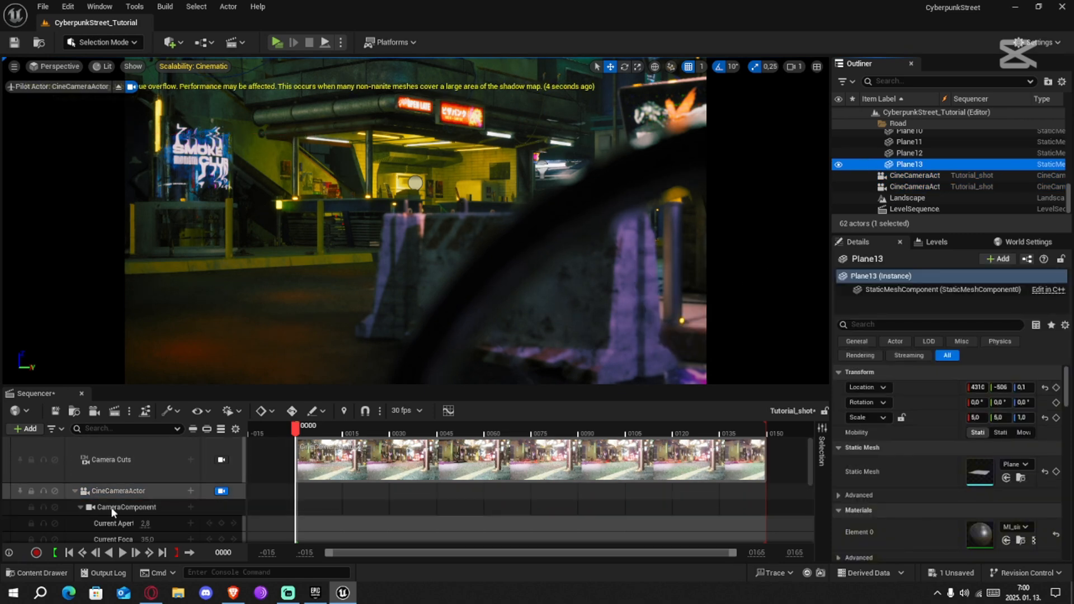
pyautogui.click(152, 468)
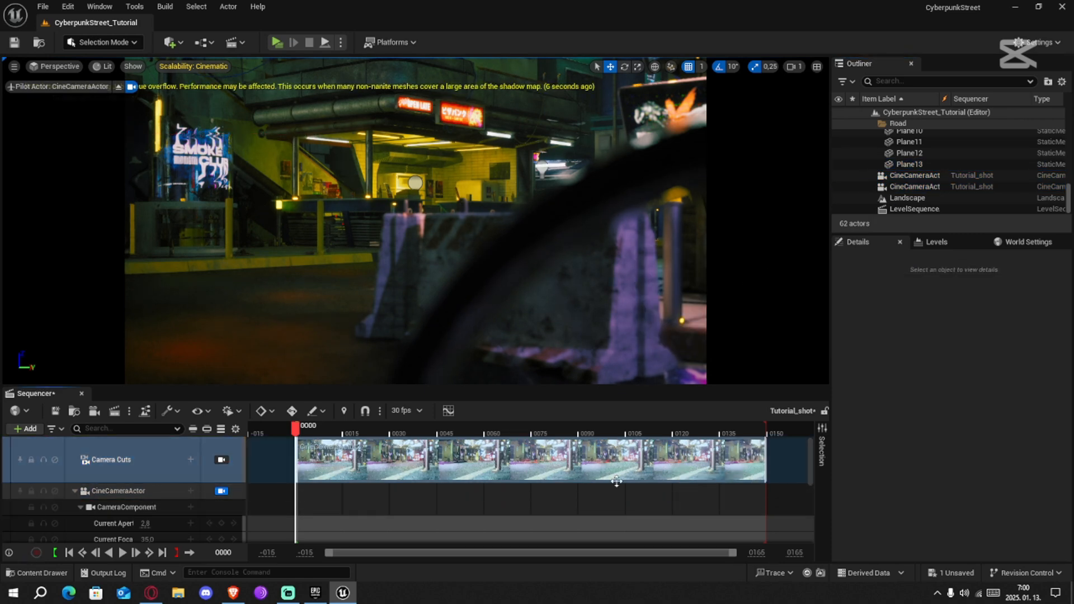
pyautogui.scroll(-5, 154, 495)
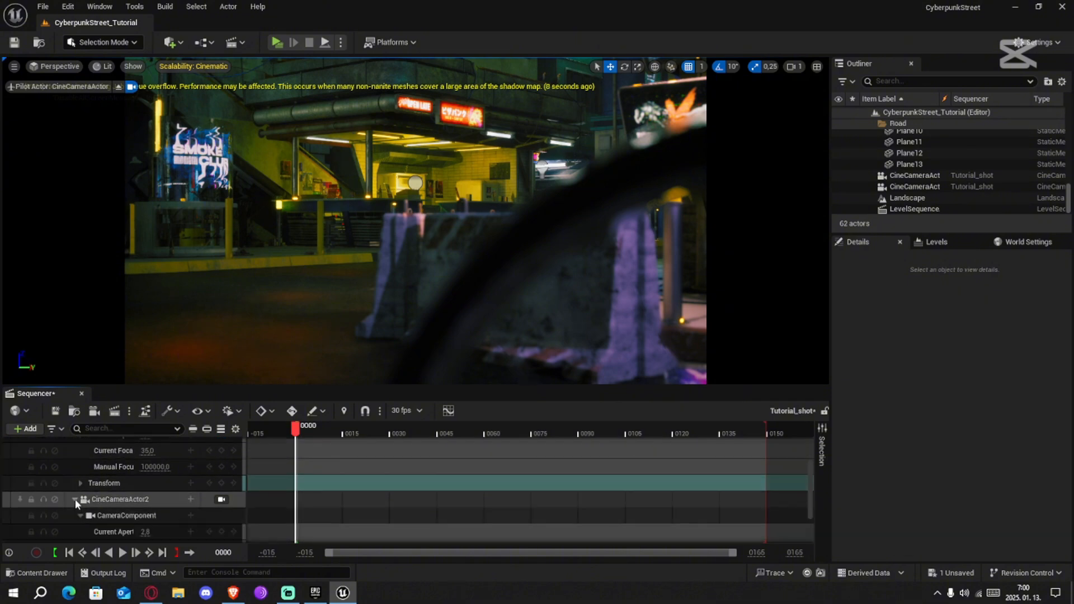
pyautogui.scroll(5, 75, 499)
pyautogui.click(74, 492)
pyautogui.scroll(-2, 75, 492)
pyautogui.click(75, 472)
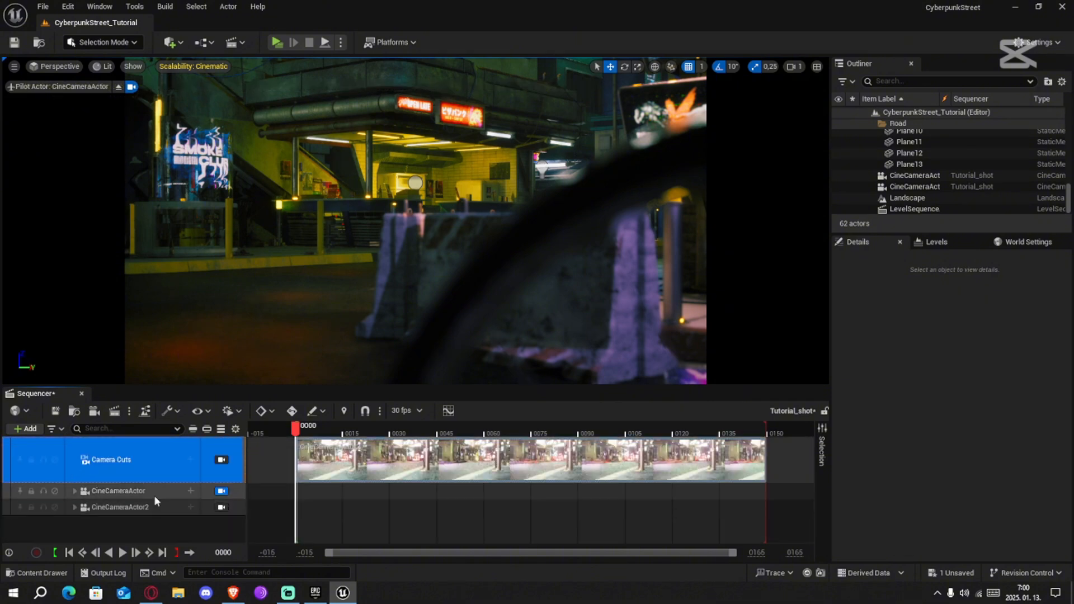
# Shorten CineCameraActor2's camera cut section so it ends at frame 75
pyautogui.click(147, 493)
pyautogui.click(144, 508)
pyautogui.click(232, 491)
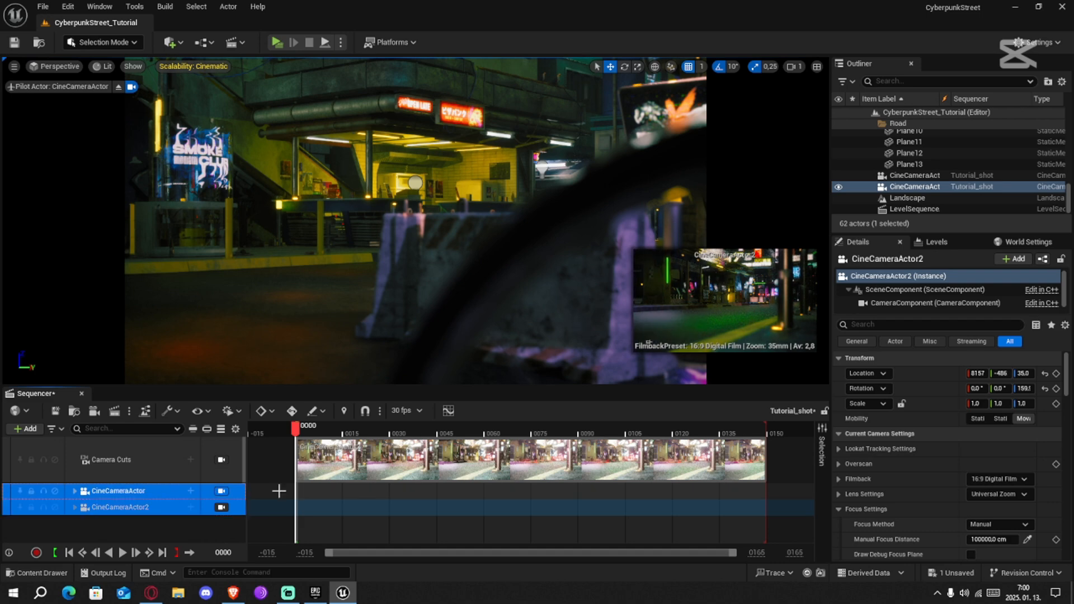
pyautogui.click(695, 463)
pyautogui.moveTo(767, 461); pyautogui.dragTo(532, 464)
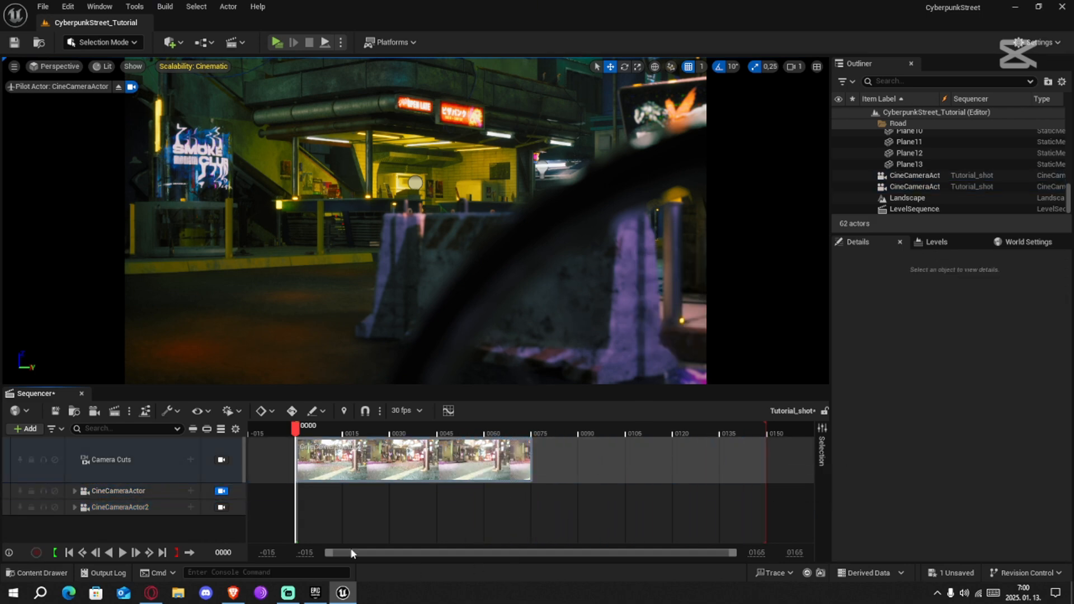
# Show the camera cuts in the viewport and scrub beyond the end of the cut section to preview it
pyautogui.click(146, 507)
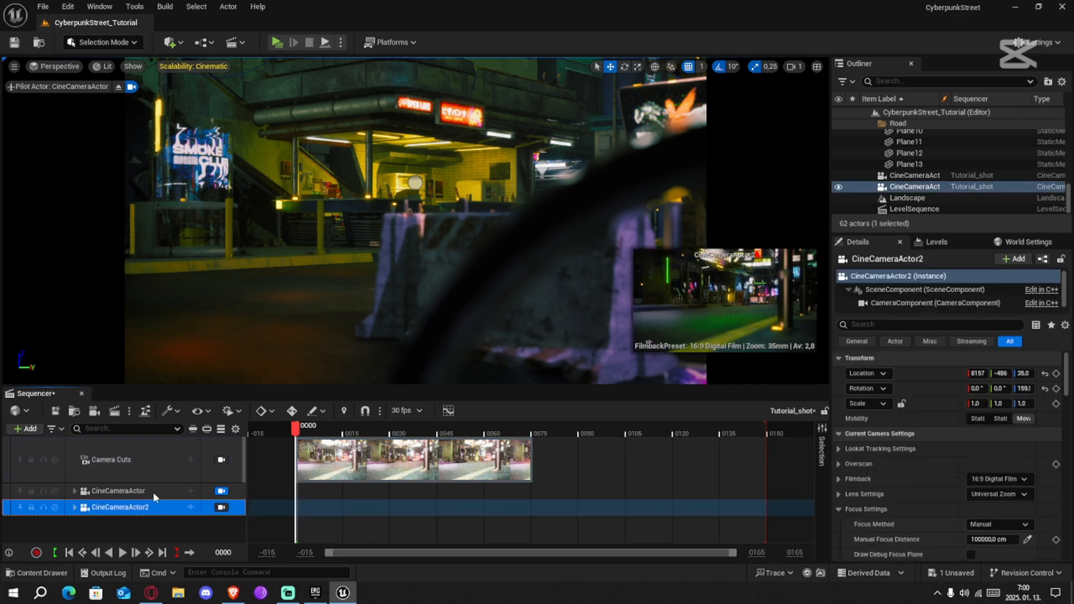
pyautogui.click(144, 461)
pyautogui.click(223, 491)
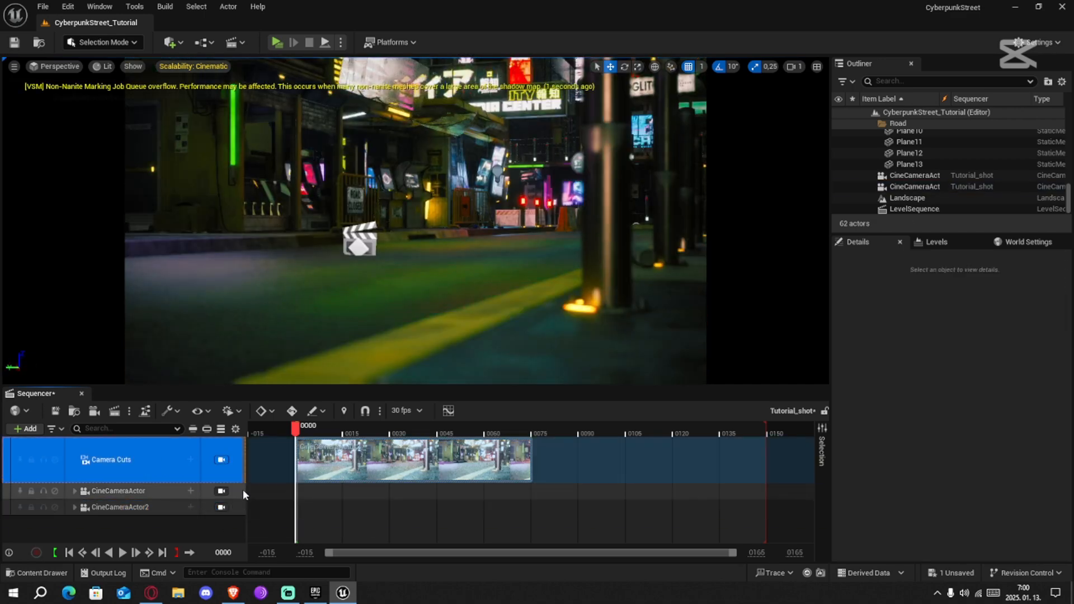
pyautogui.moveTo(295, 431); pyautogui.dragTo(722, 460)
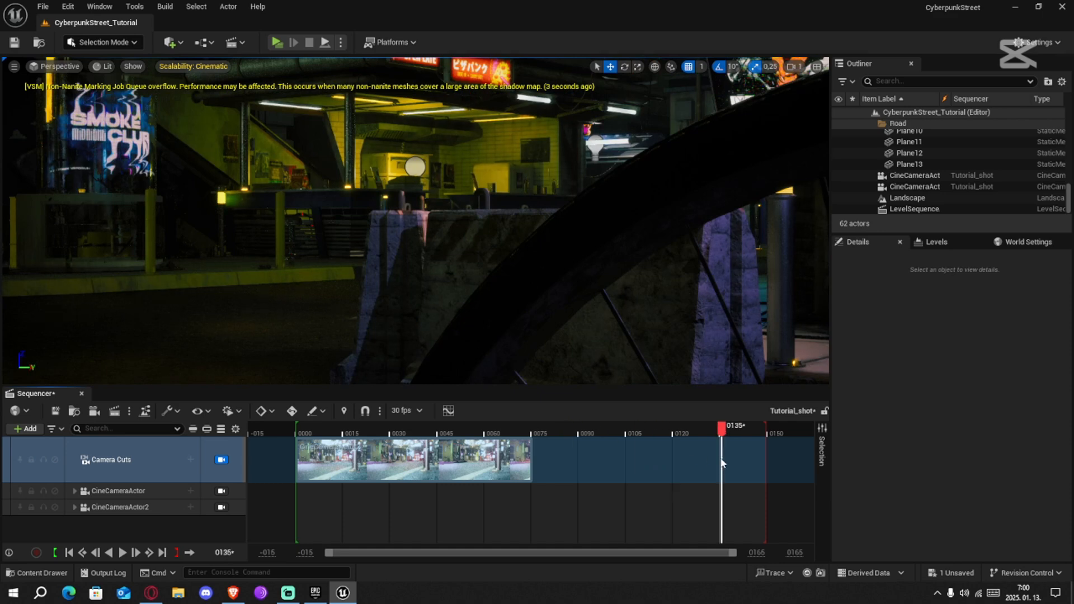
pyautogui.moveTo(539, 457); pyautogui.dragTo(659, 464)
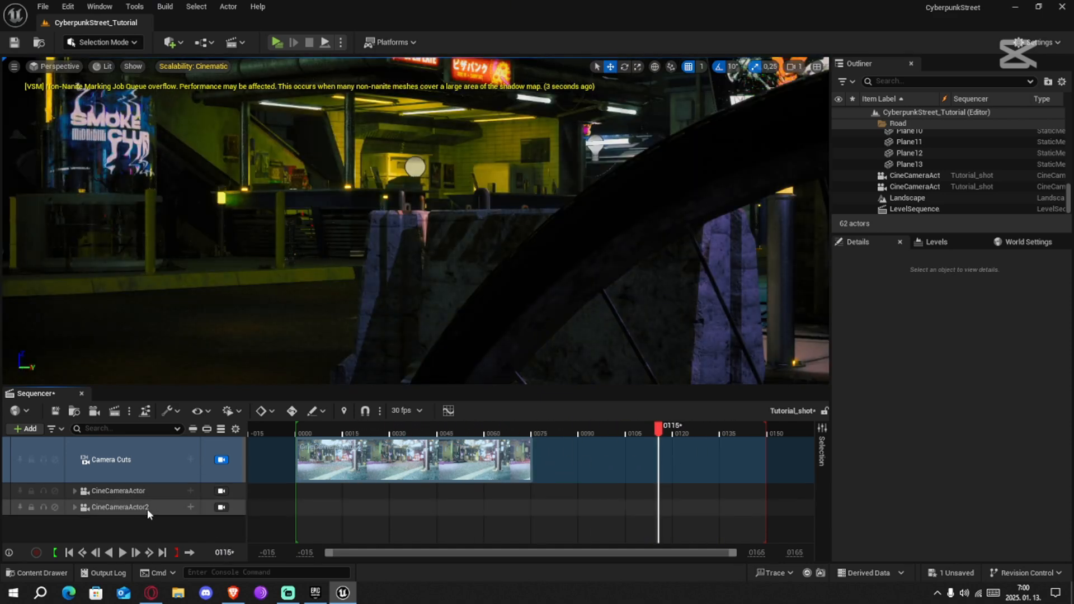
# Compare CineCameraActor's view with the camera cuts output at several frames of the sequence
pyautogui.click(183, 510)
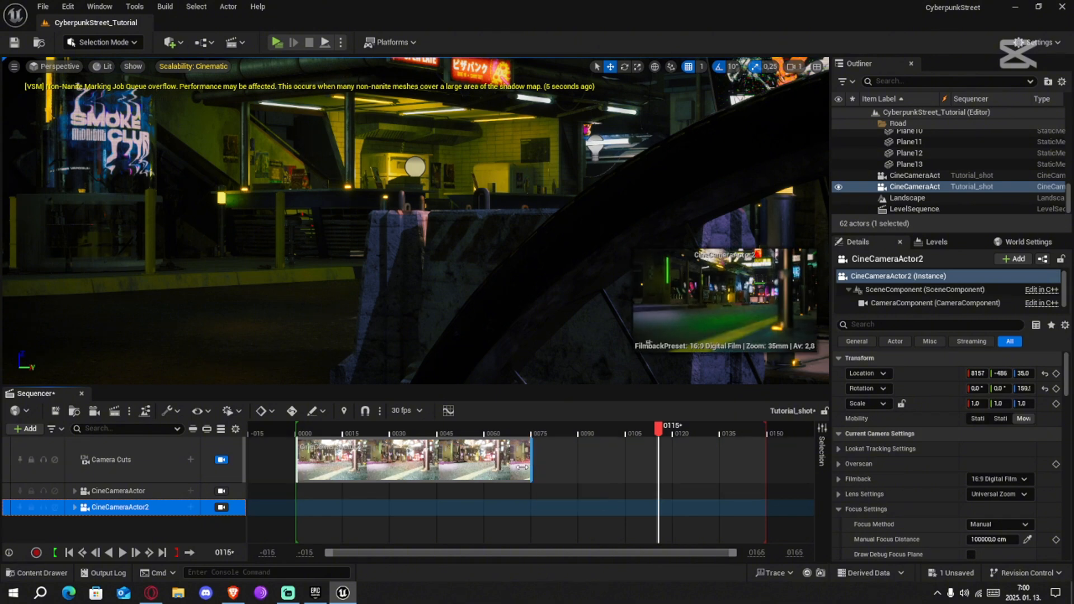
pyautogui.moveTo(532, 468); pyautogui.dragTo(529, 468)
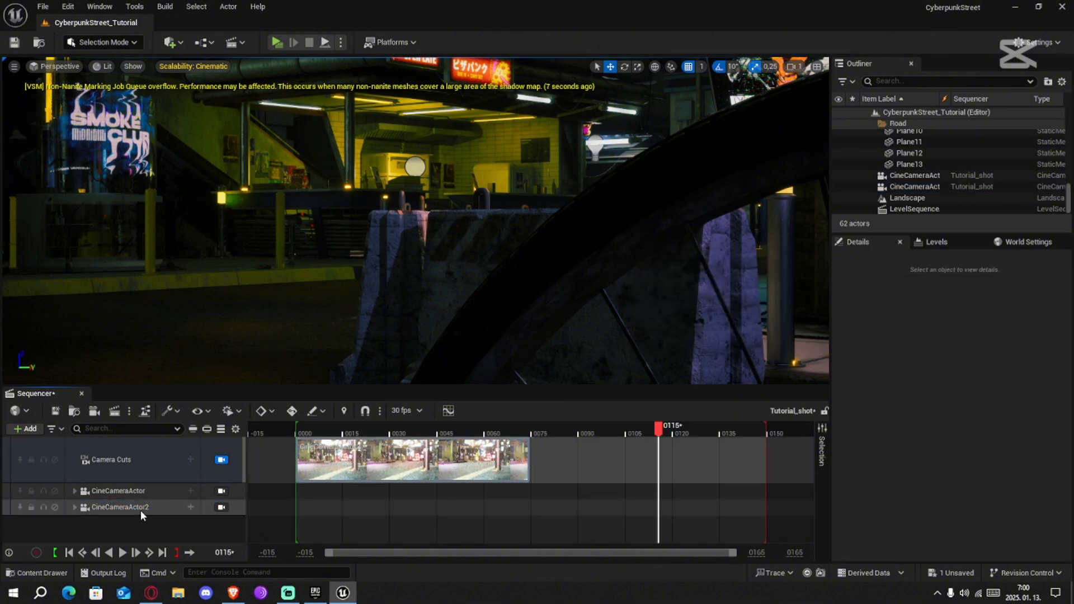
pyautogui.click(185, 508)
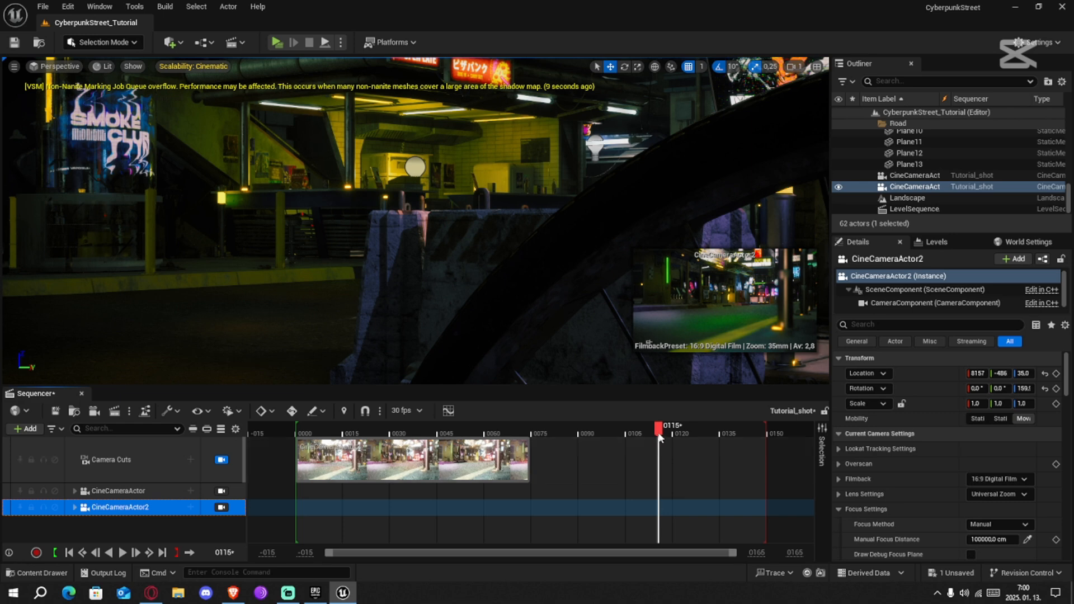
pyautogui.moveTo(660, 435); pyautogui.dragTo(587, 435)
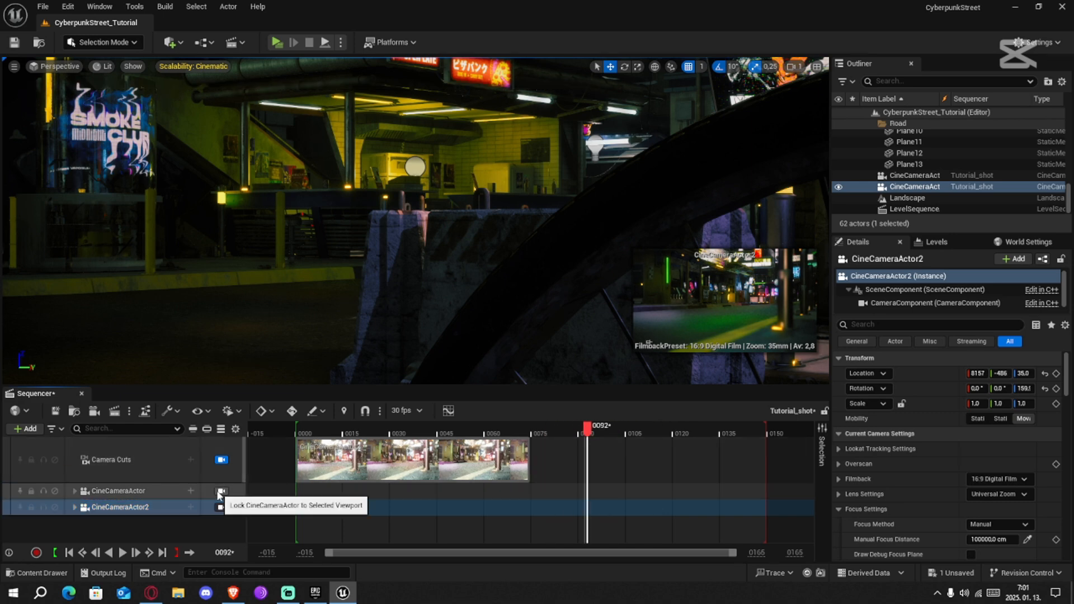
pyautogui.click(221, 492)
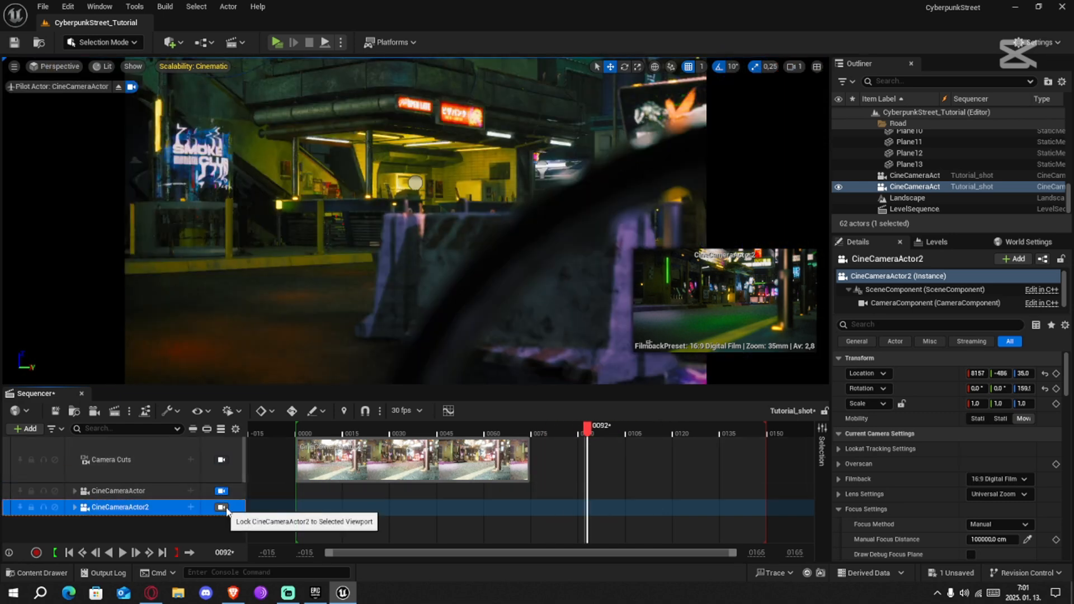
pyautogui.moveTo(591, 436); pyautogui.dragTo(651, 434)
pyautogui.click(222, 460)
pyautogui.click(481, 454)
pyautogui.click(381, 434)
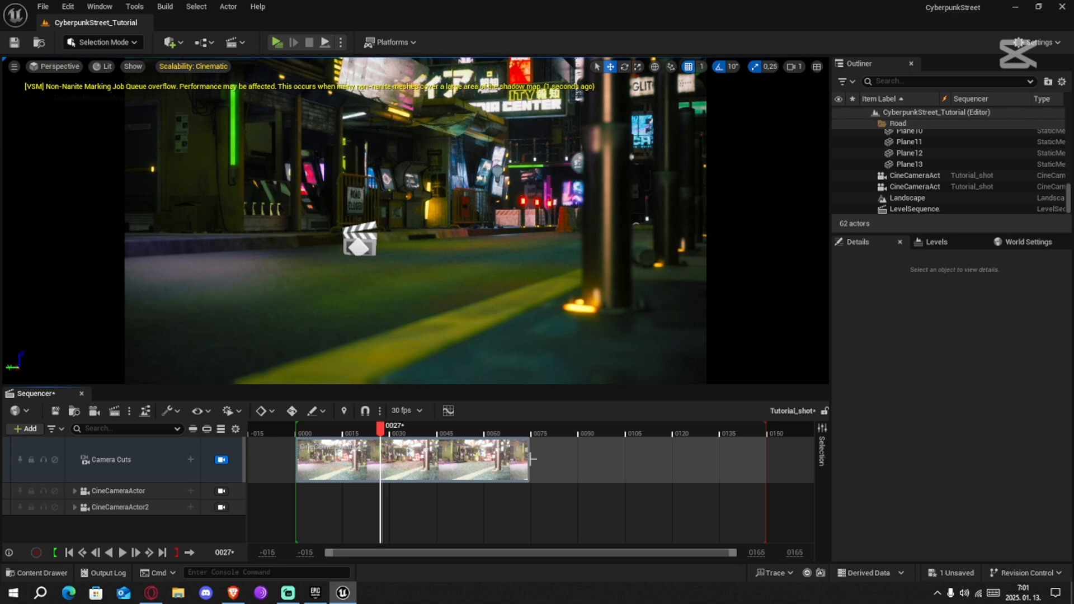
# Try the camera cut section at full length to frame 150, then trimmed to about frame 55
pyautogui.moveTo(533, 459); pyautogui.dragTo(766, 460)
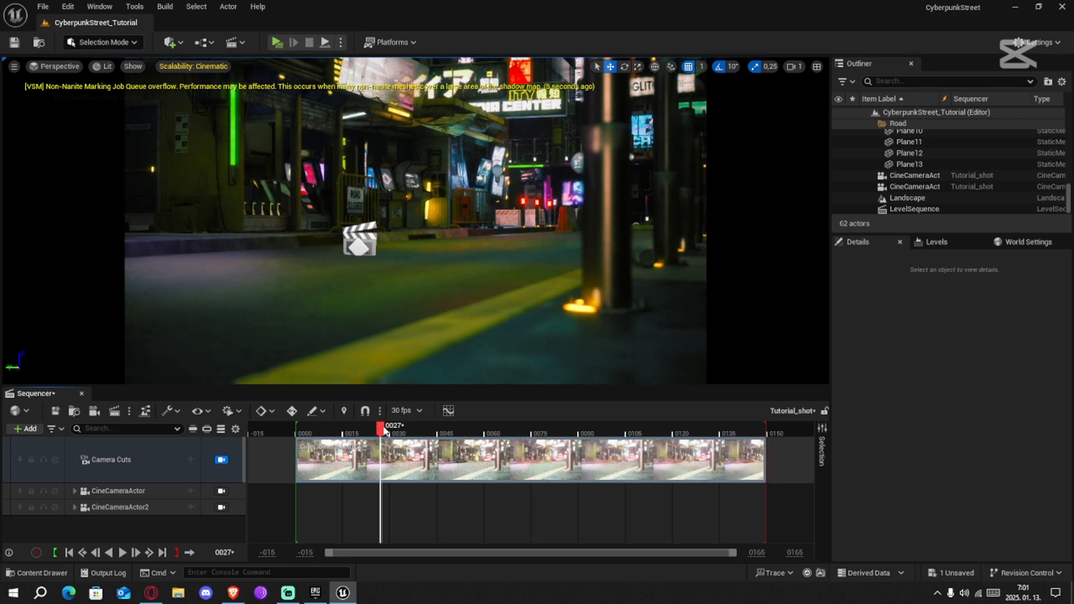
pyautogui.moveTo(513, 435); pyautogui.dragTo(570, 434)
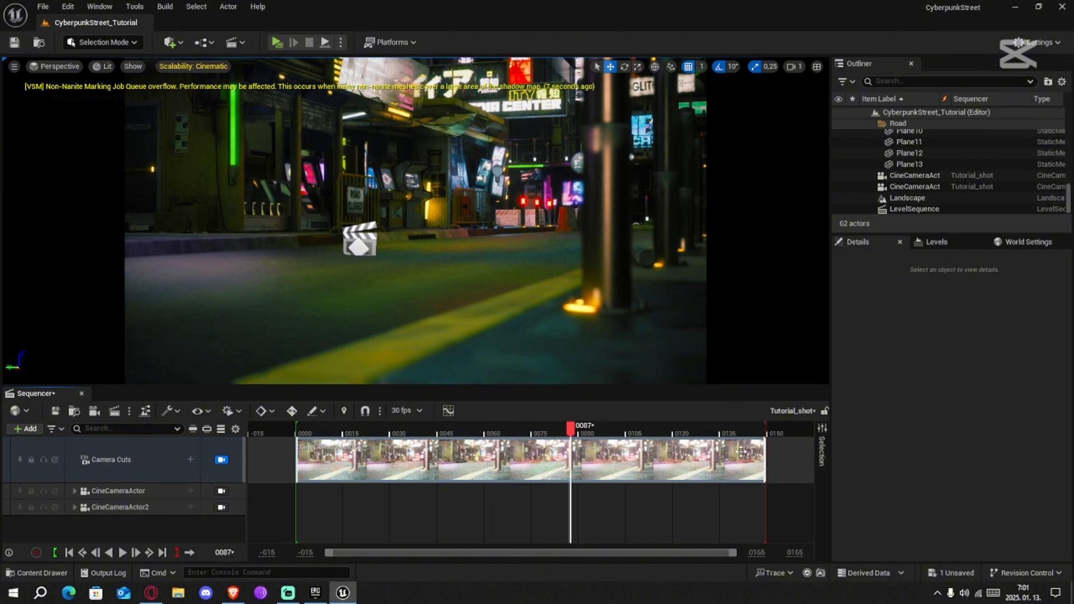
pyautogui.moveTo(768, 457); pyautogui.dragTo(439, 457)
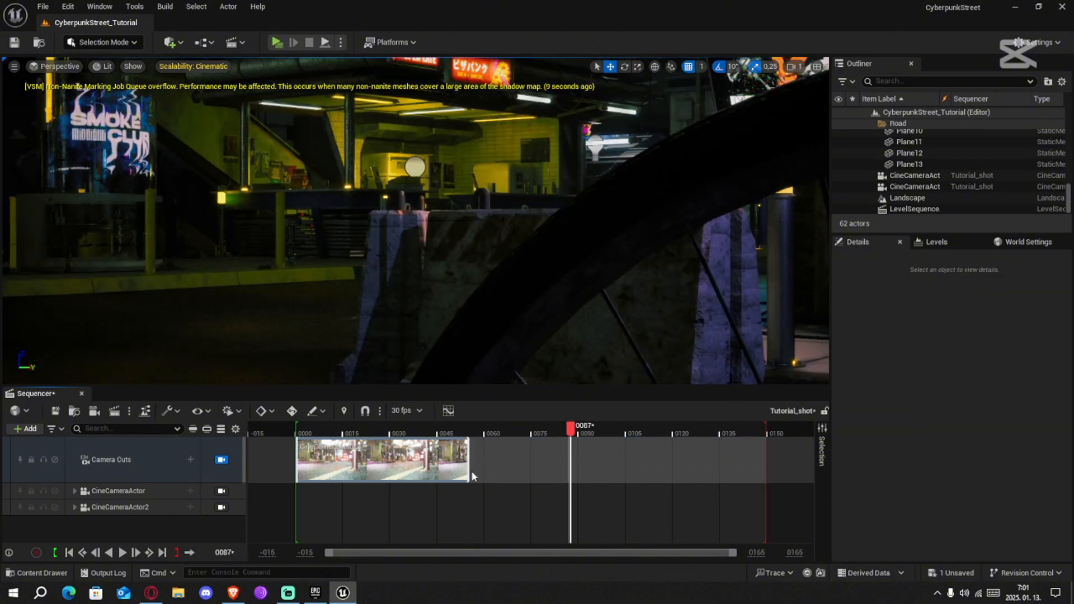
pyautogui.click(191, 460)
pyautogui.click(152, 459)
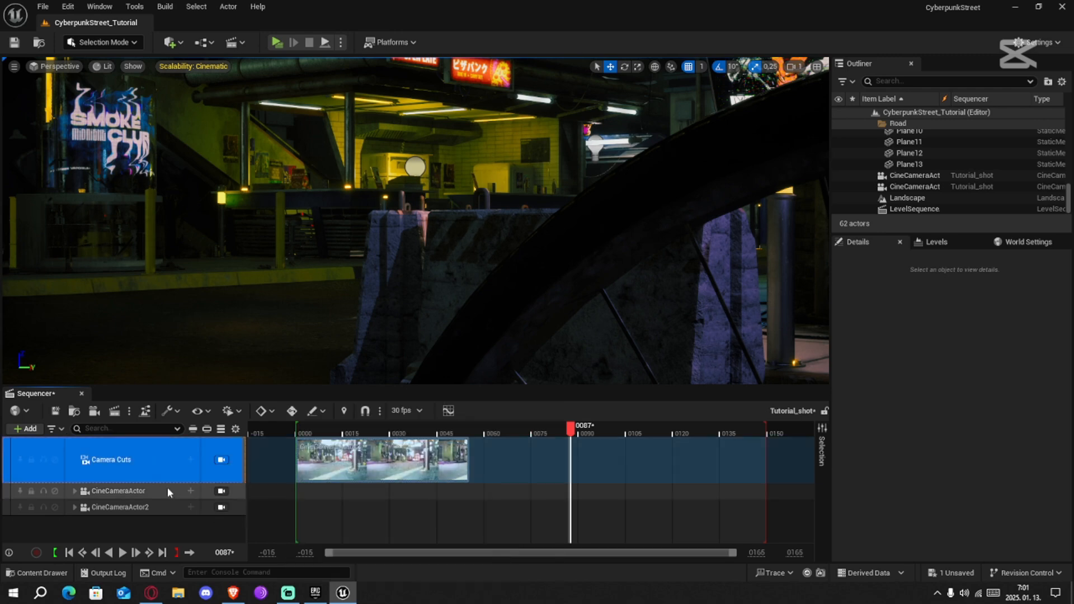
pyautogui.click(167, 491)
pyautogui.click(168, 507)
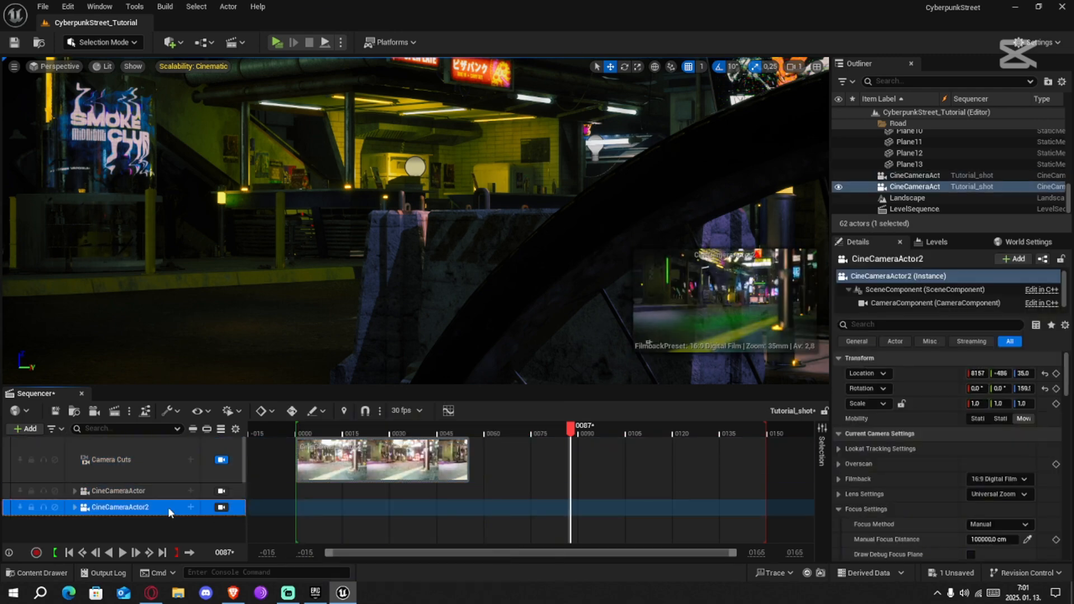
# Set the camera cut section to end at frame 75 and check the view through each camera
pyautogui.moveTo(570, 430); pyautogui.dragTo(392, 429)
pyautogui.moveTo(471, 452); pyautogui.dragTo(531, 454)
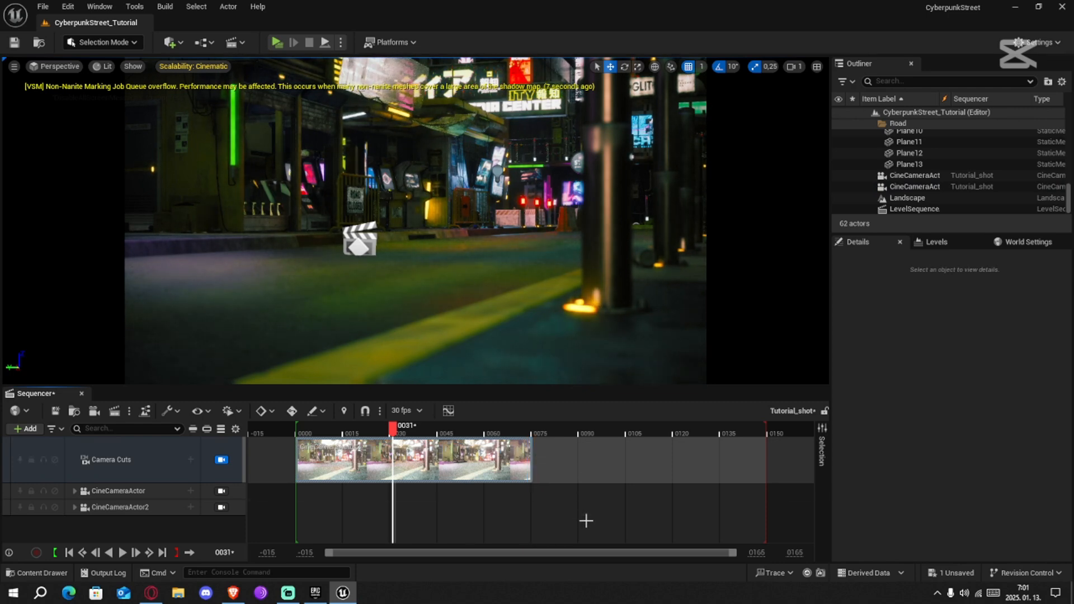
pyautogui.click(156, 472)
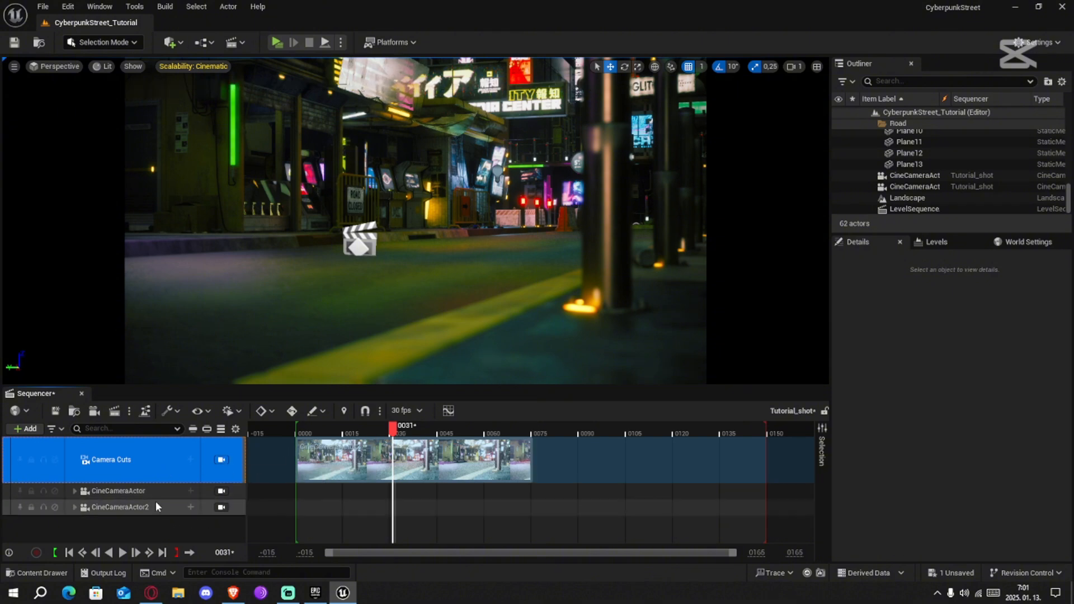
pyautogui.click(227, 490)
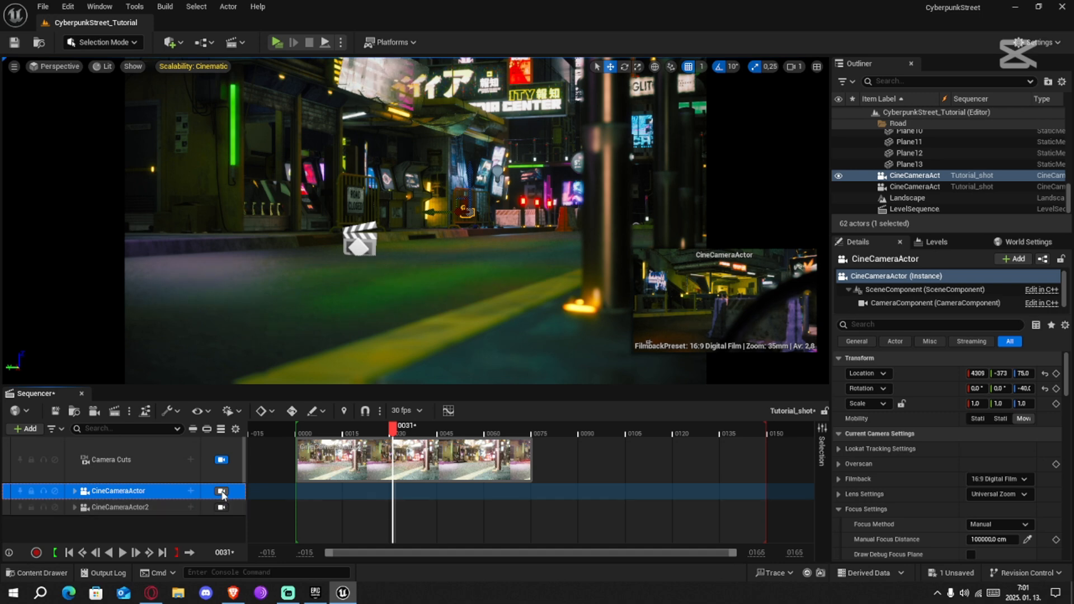
pyautogui.click(222, 492)
pyautogui.click(222, 507)
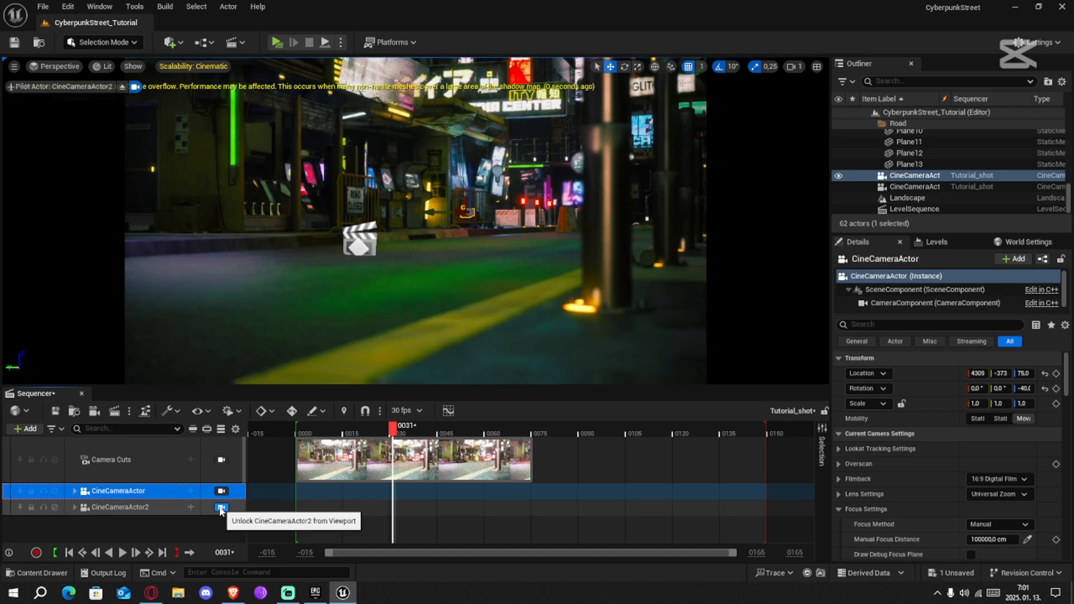
pyautogui.click(221, 491)
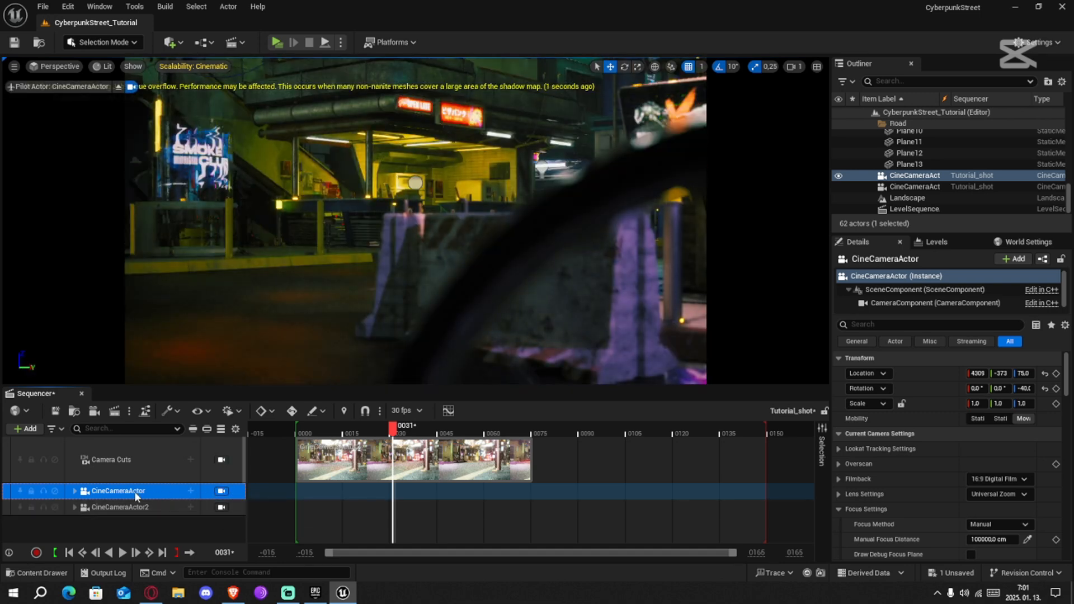
# Add CineCameraActor as a second camera cut starting at about frame 76 and scrub back to preview it
pyautogui.click(189, 460)
pyautogui.click(534, 434)
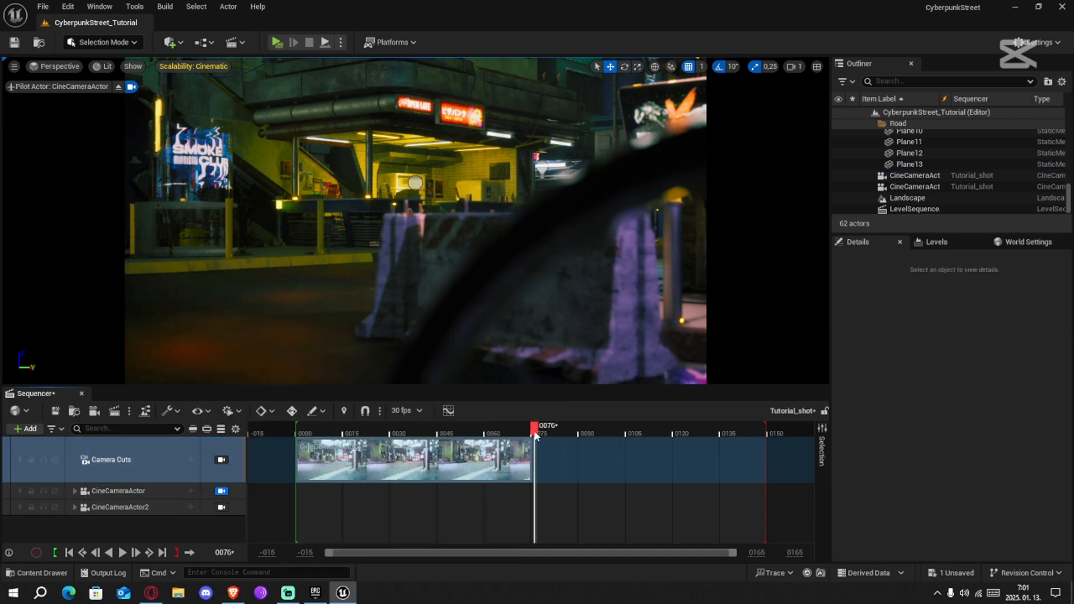
pyautogui.click(190, 460)
pyautogui.click(224, 485)
pyautogui.click(222, 460)
pyautogui.moveTo(535, 433); pyautogui.dragTo(410, 433)
# Pilot CineCameraActor2 and key its transform at frame 0
pyautogui.click(198, 494)
pyautogui.click(168, 507)
pyautogui.click(222, 508)
pyautogui.click(297, 434)
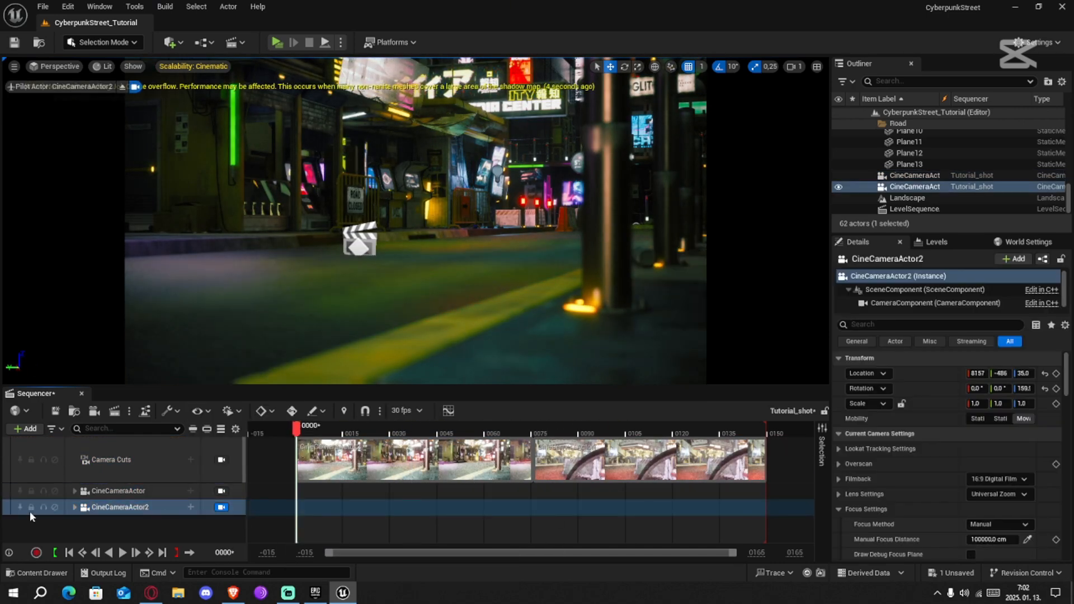
pyautogui.click(75, 507)
pyautogui.scroll(-3, 112, 508)
pyautogui.click(191, 535)
pyautogui.click(222, 535)
# Move CineCameraActor2 sideways along the street to about X 8318 and key its transform at frame 75
pyautogui.click(896, 187)
pyautogui.press('a')
pyautogui.moveTo(425, 224); pyautogui.dragTo(431, 223, button='right')
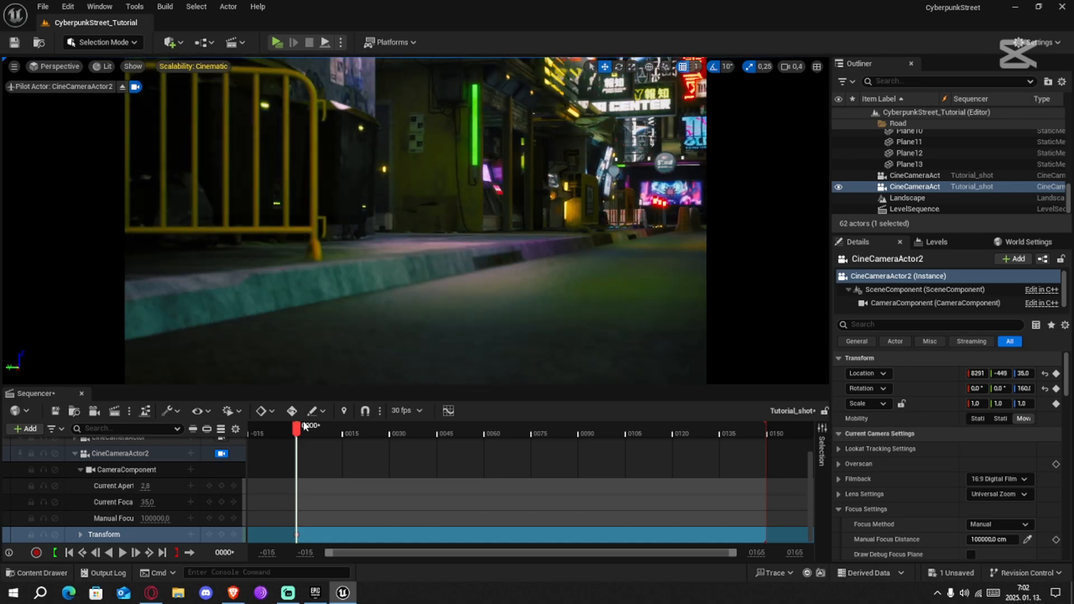
pyautogui.moveTo(304, 423); pyautogui.dragTo(533, 428)
pyautogui.click(222, 535)
# Frame the shot through CineCameraActor and key its transform at frame 75
pyautogui.scroll(3, 168, 492)
pyautogui.click(221, 473)
pyautogui.click(75, 491)
pyautogui.click(75, 473)
pyautogui.scroll(-3, 140, 493)
pyautogui.click(222, 519)
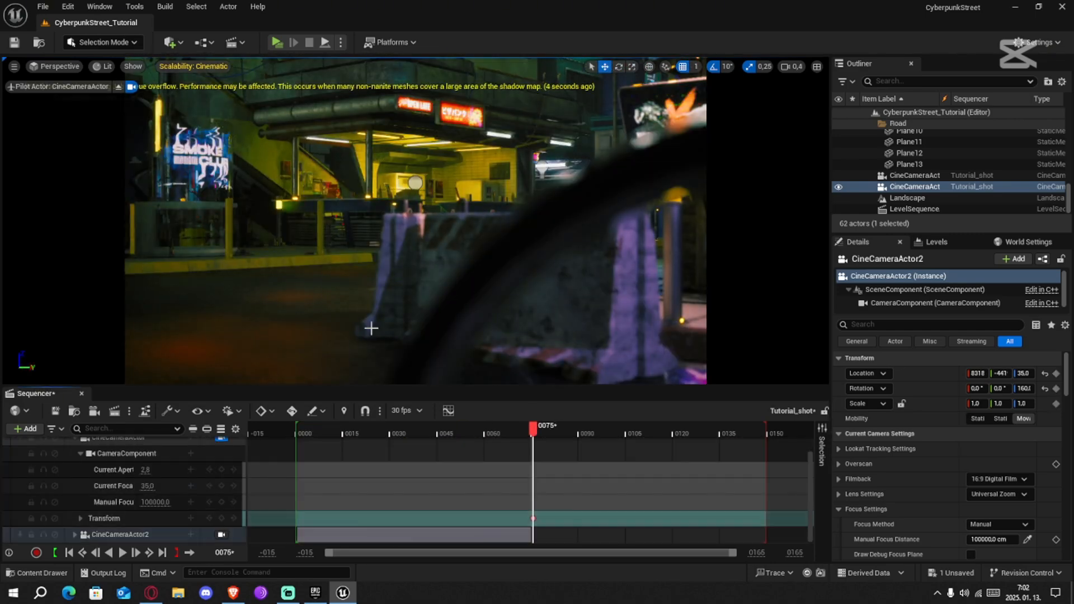
pyautogui.scroll(3, 168, 492)
pyautogui.moveTo(415, 224); pyautogui.dragTo(447, 224, button='right')
pyautogui.scroll(-3, 168, 503)
pyautogui.click(222, 519)
# Reposition CineCameraActor for the end of its shot and key its transform at frame 150
pyautogui.moveTo(534, 428); pyautogui.dragTo(767, 428)
pyautogui.moveTo(415, 224); pyautogui.dragTo(447, 224, button='right')
pyautogui.click(221, 519)
# Rewind the sequence and play it back through the camera cuts to review both camera moves
pyautogui.moveTo(768, 428); pyautogui.dragTo(319, 428)
pyautogui.scroll(4, 314, 448)
pyautogui.click(222, 460)
pyautogui.press('space')
pyautogui.press('space')
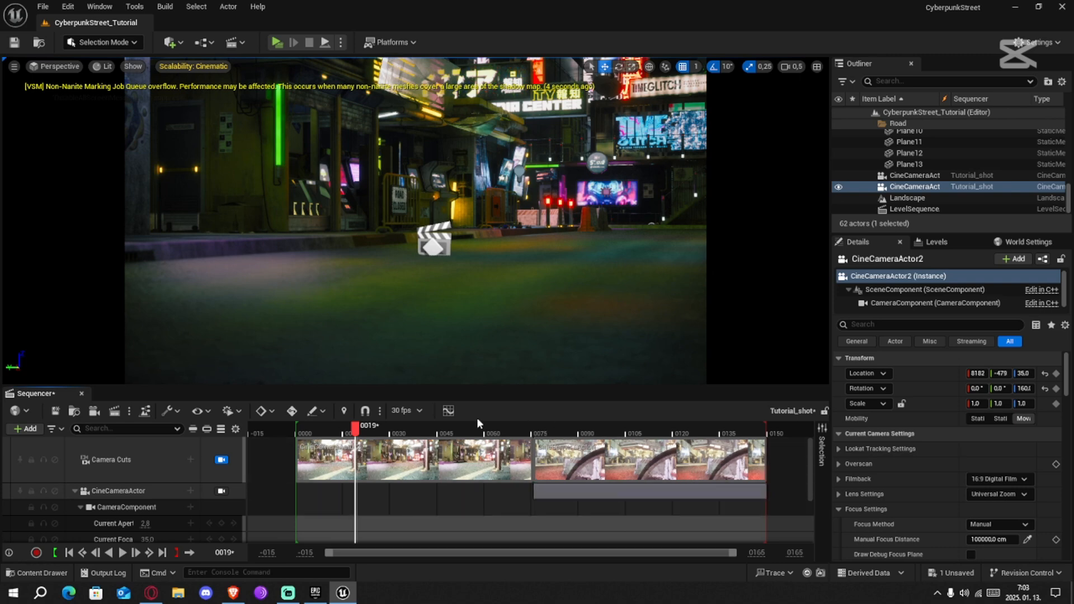
# Return the playhead to frame 0 and save the level sequence
pyautogui.moveTo(356, 433); pyautogui.dragTo(296, 445)
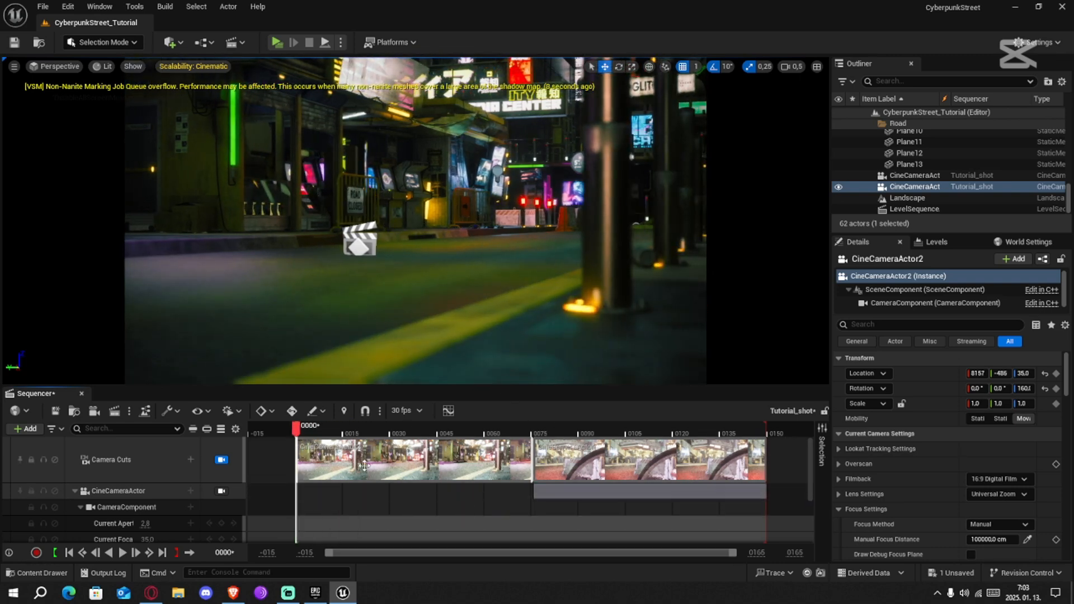
pyautogui.click(55, 411)
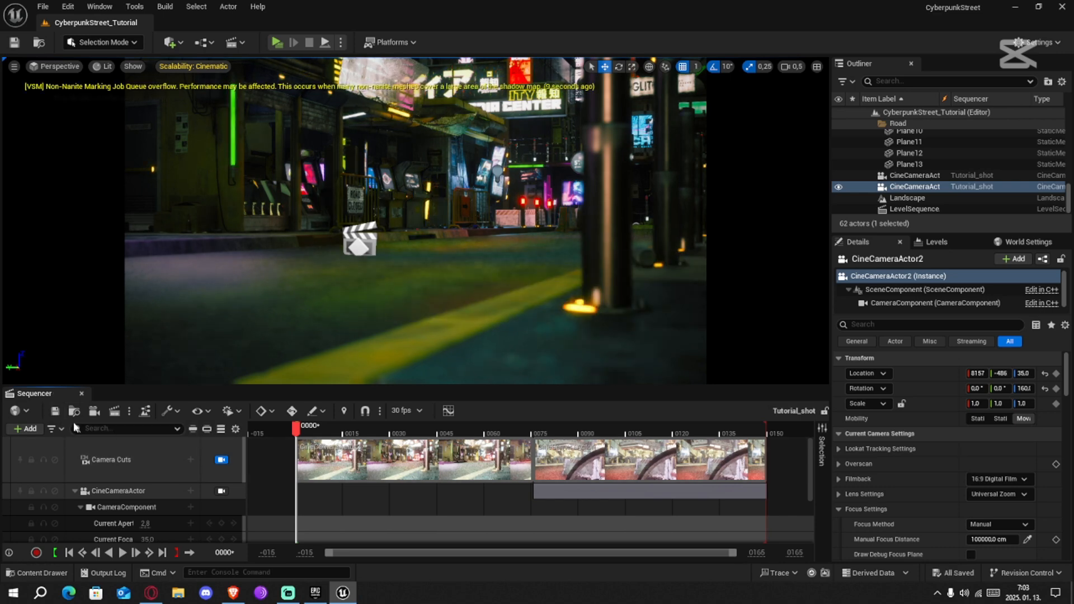
# Open the movie render settings and review the available output resolutions and custom frame rates
pyautogui.click(115, 411)
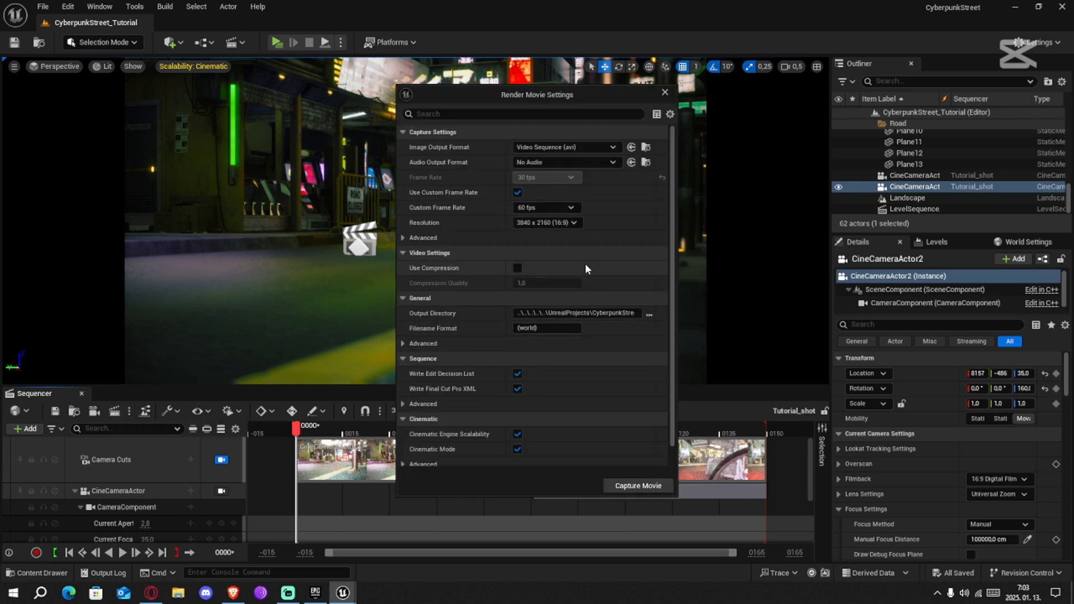
pyautogui.click(523, 221)
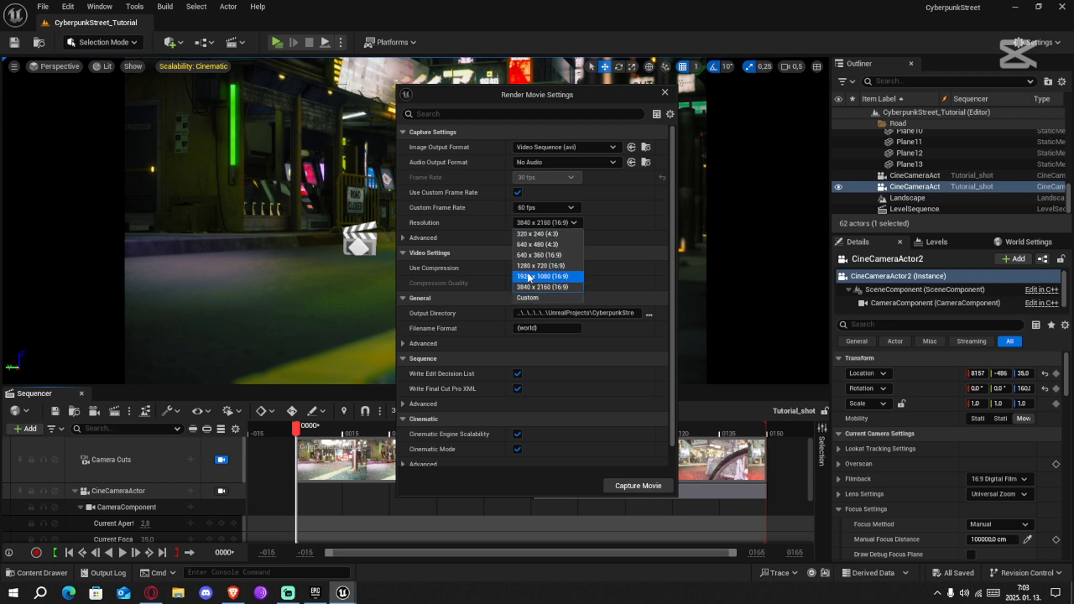
pyautogui.click(541, 208)
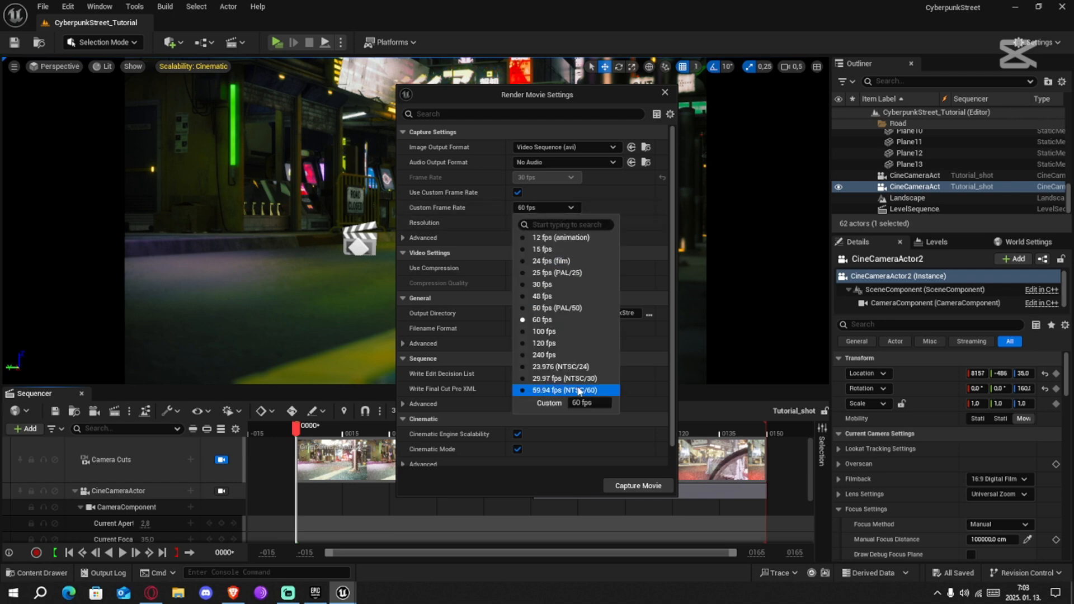
pyautogui.click(632, 252)
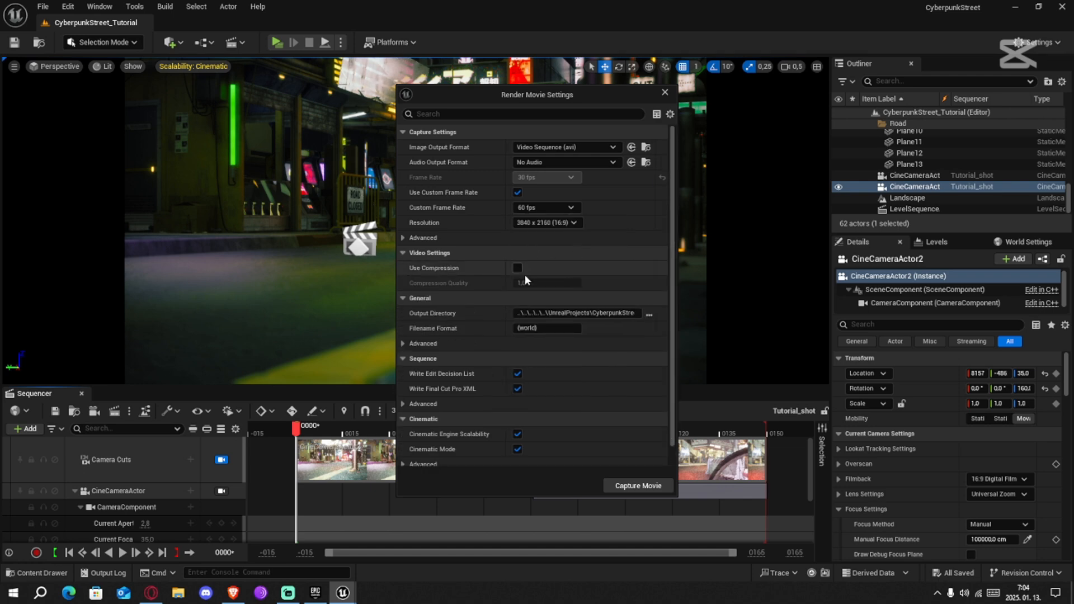
# Try Custom Render Passes as the image output format, browse its render passes, and restore Video Sequence (avi)
pyautogui.click(545, 149)
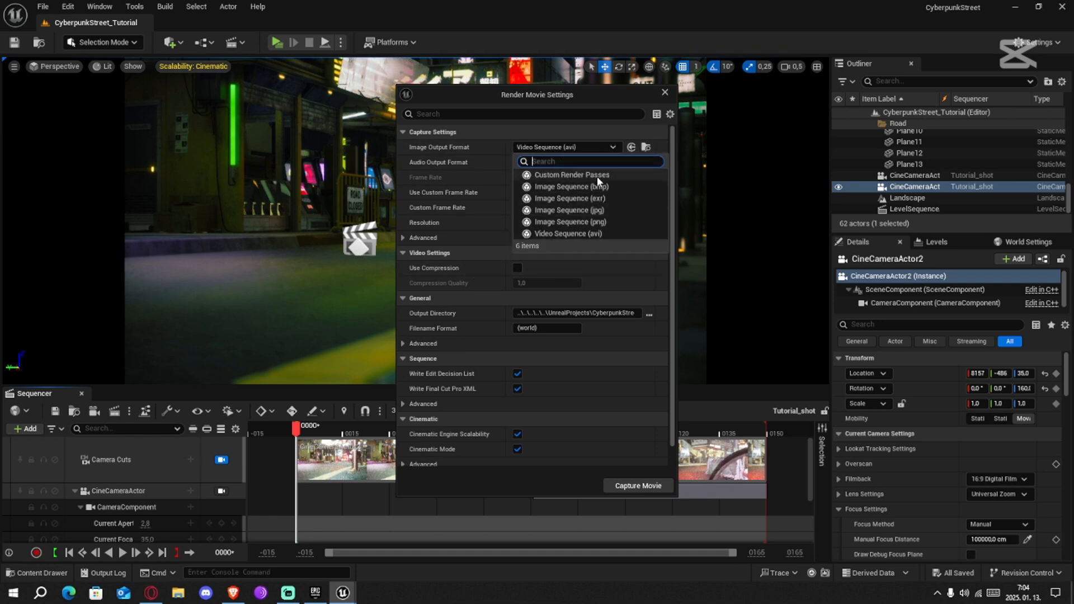
pyautogui.click(594, 175)
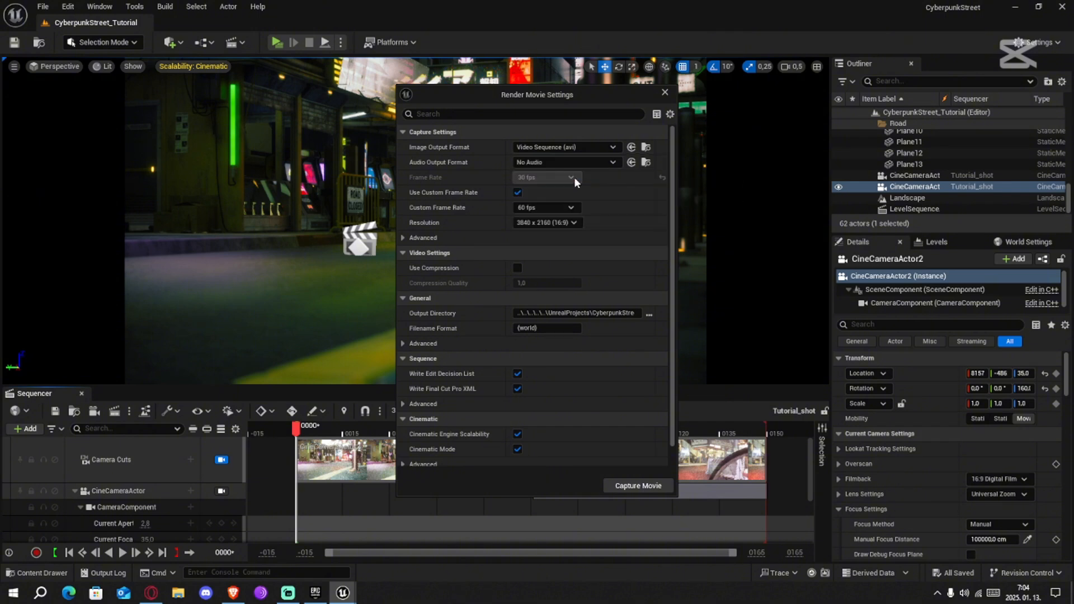
pyautogui.click(572, 268)
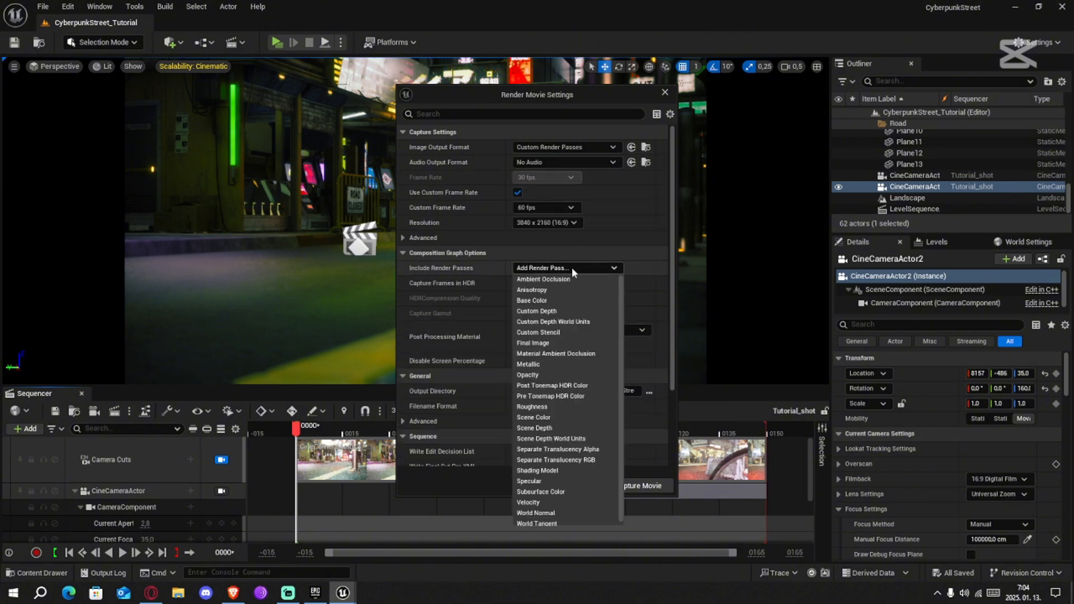
pyautogui.click(568, 269)
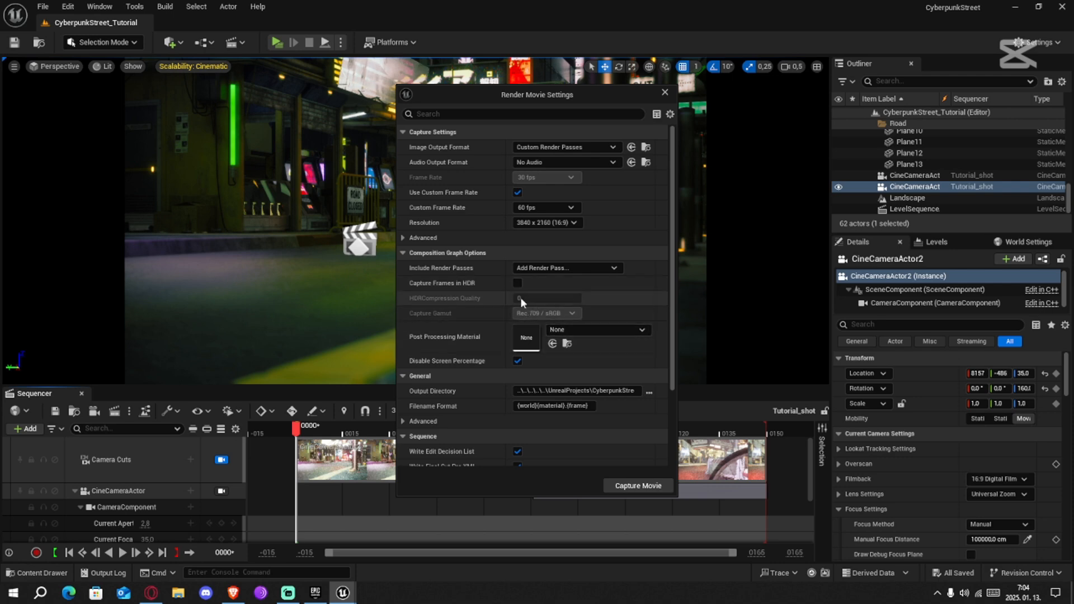
pyautogui.click(536, 268)
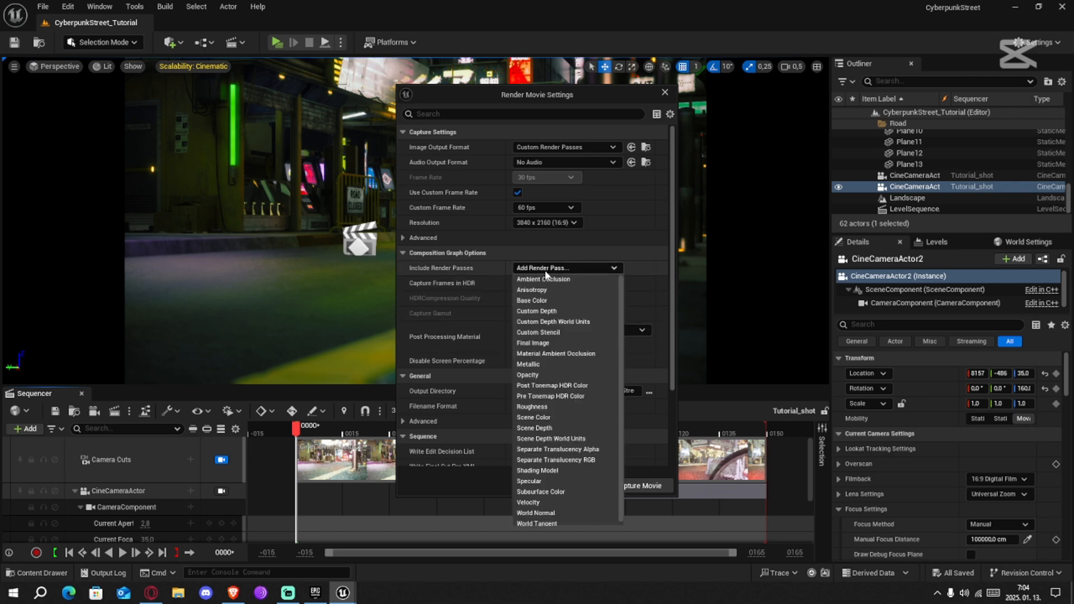
pyautogui.click(446, 291)
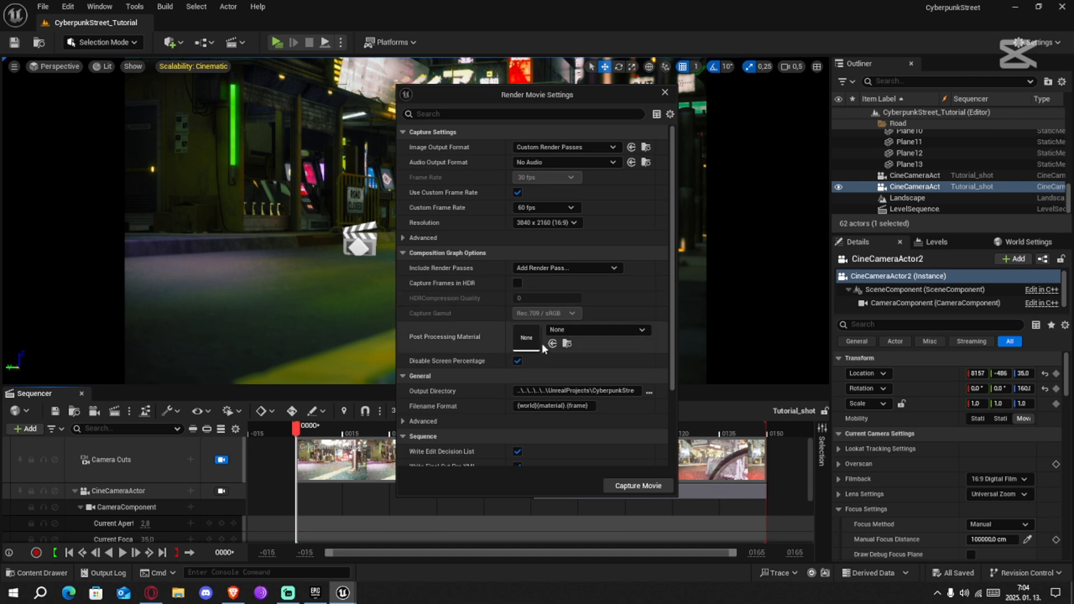
pyautogui.click(563, 147)
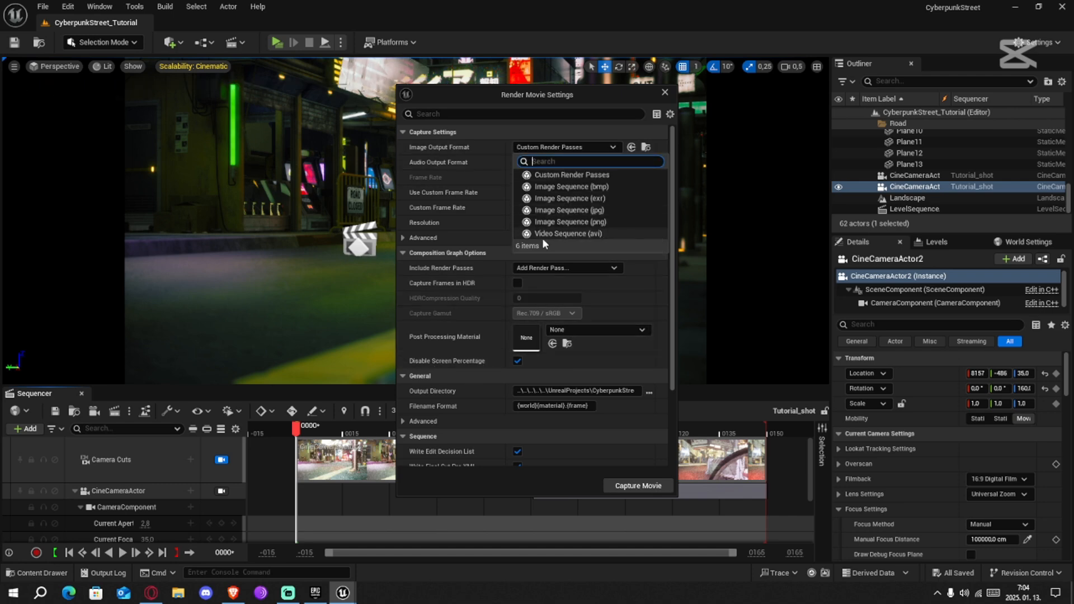
pyautogui.click(593, 233)
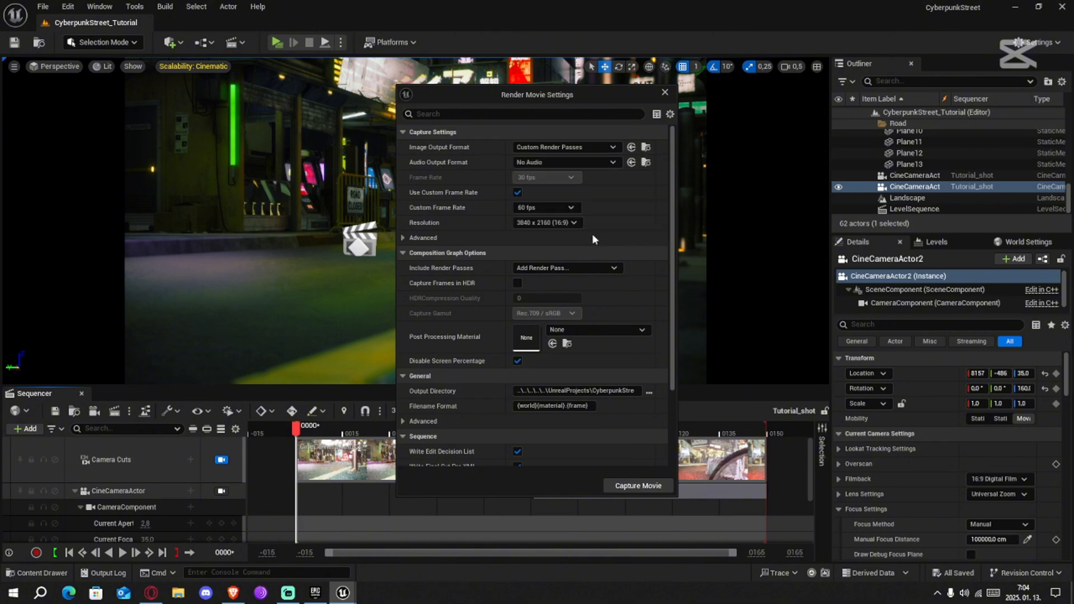
# Review the audio output formats and the burn-in options in the render settings
pyautogui.click(562, 163)
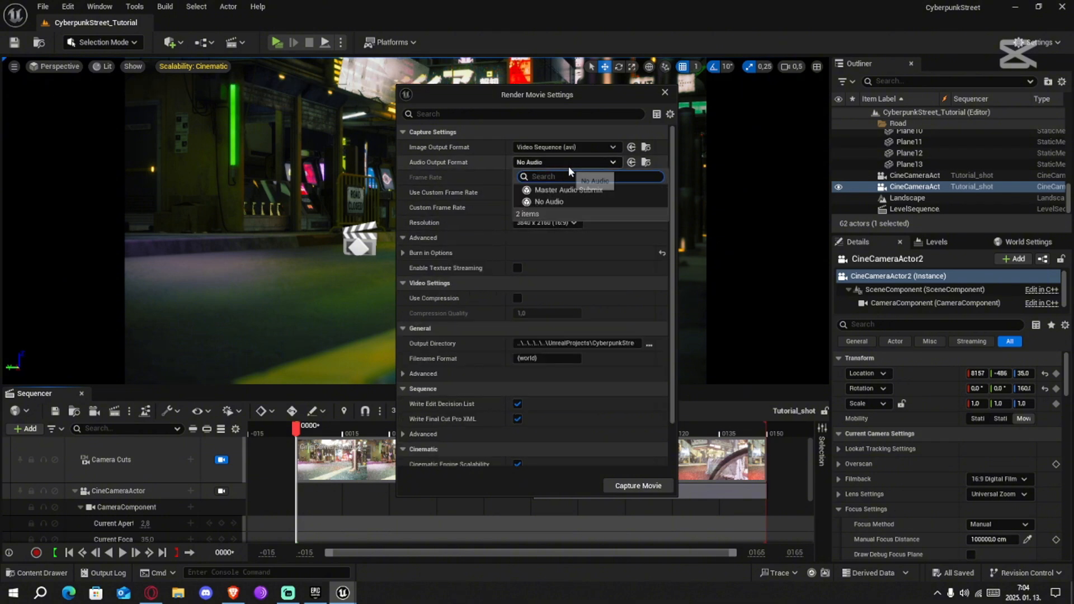
pyautogui.click(563, 163)
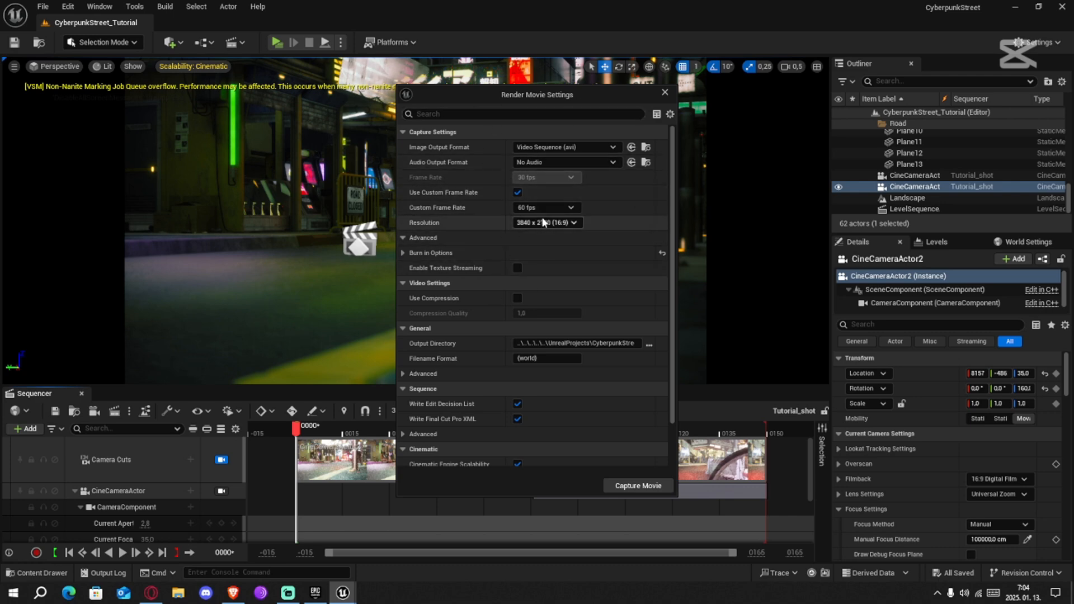
pyautogui.click(404, 253)
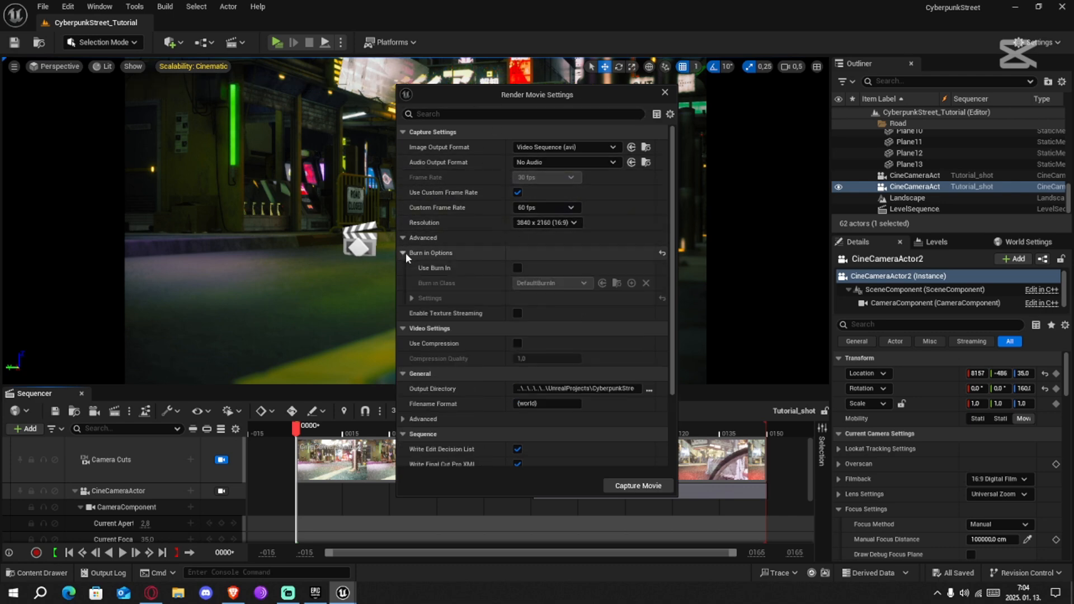
pyautogui.click(405, 253)
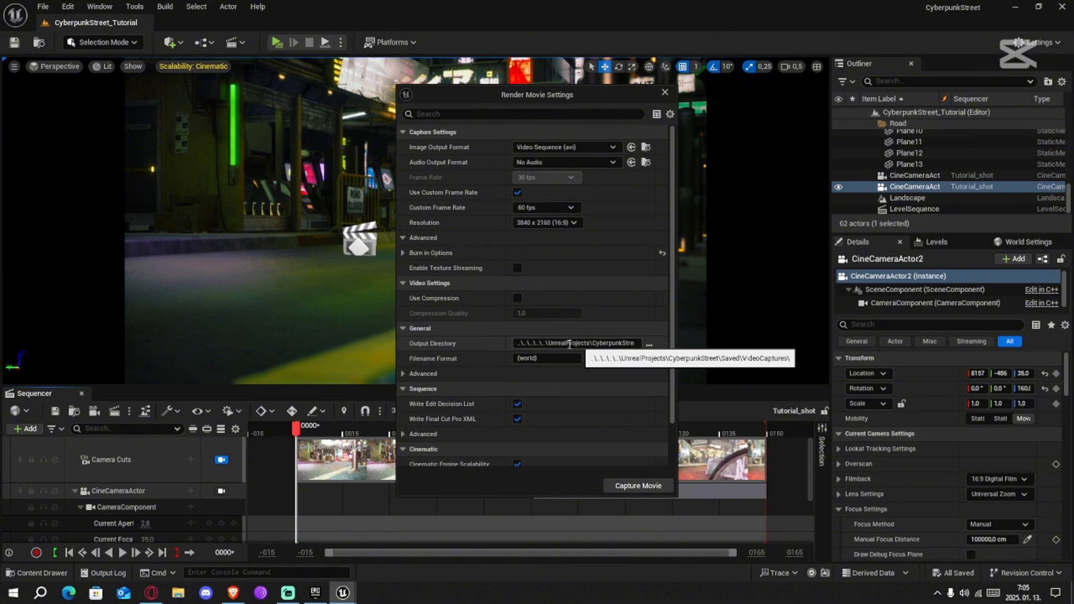
# Examine the output directory's advanced options and the sequence, cinematic and animation settings for the render
pyautogui.click(413, 375)
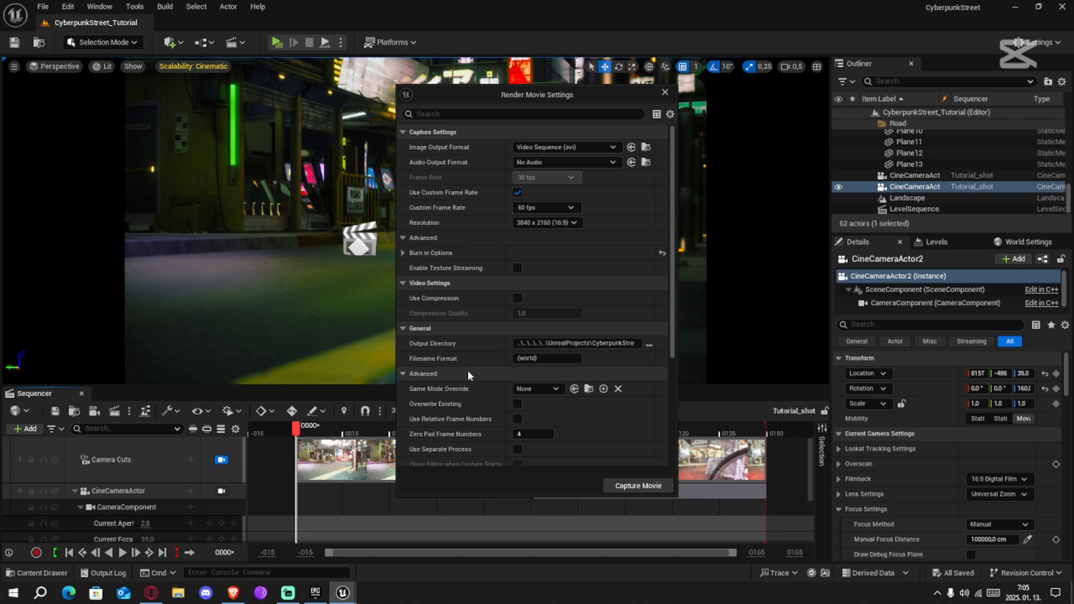
pyautogui.scroll(-2, 467, 371)
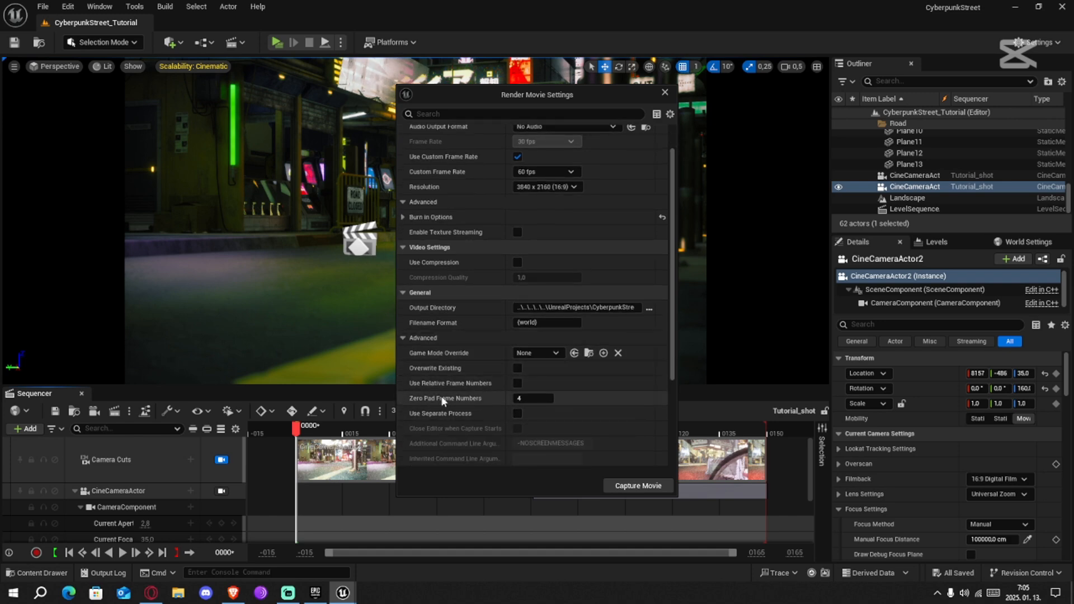
pyautogui.click(404, 338)
pyautogui.scroll(-1, 482, 365)
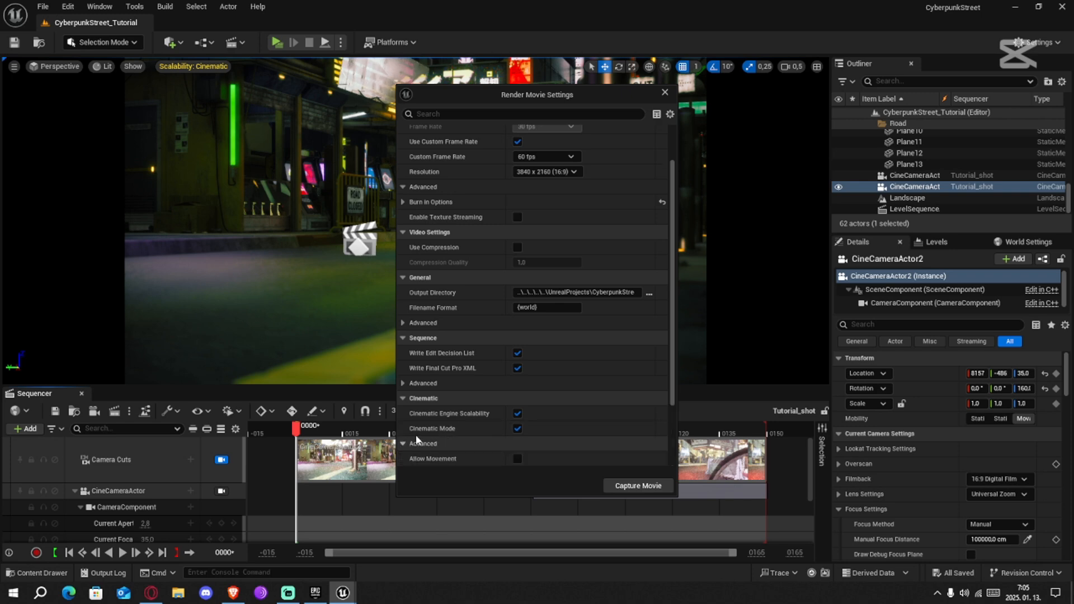
pyautogui.scroll(-5, 438, 432)
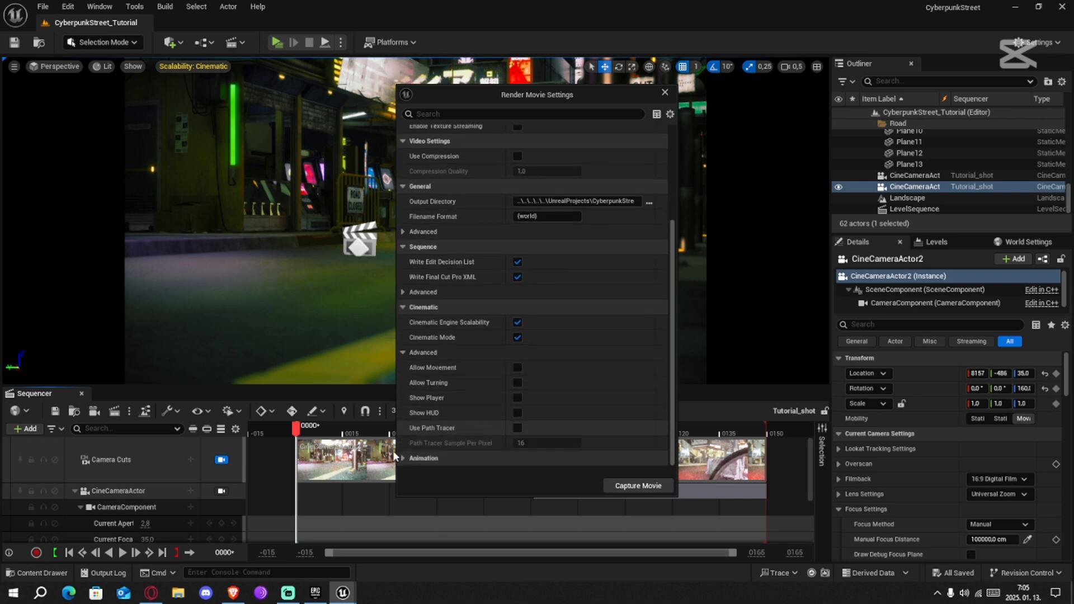
pyautogui.scroll(-7, 442, 427)
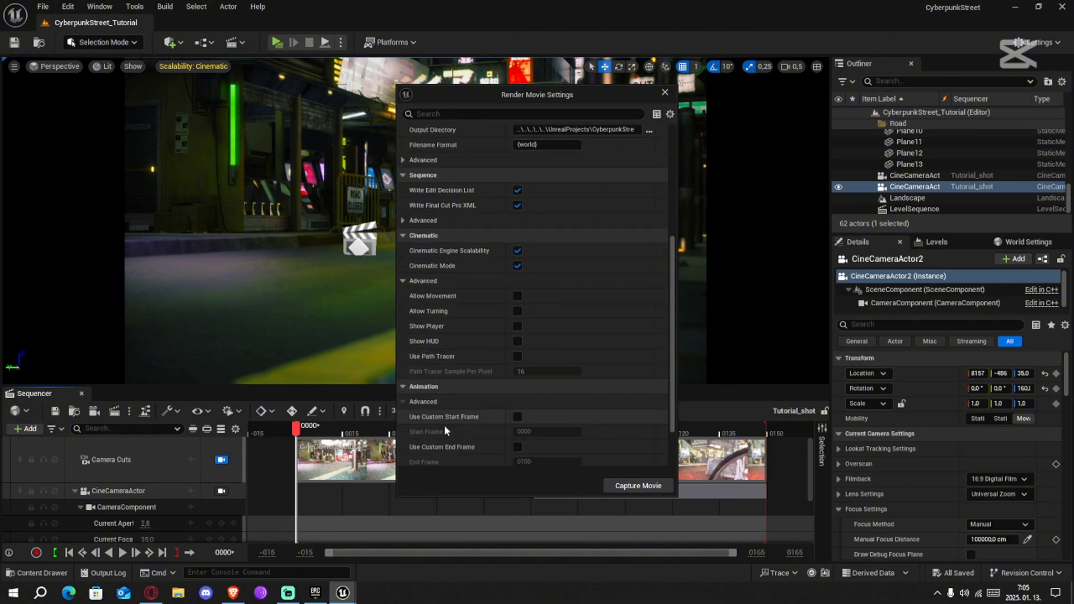
pyautogui.scroll(10, 452, 418)
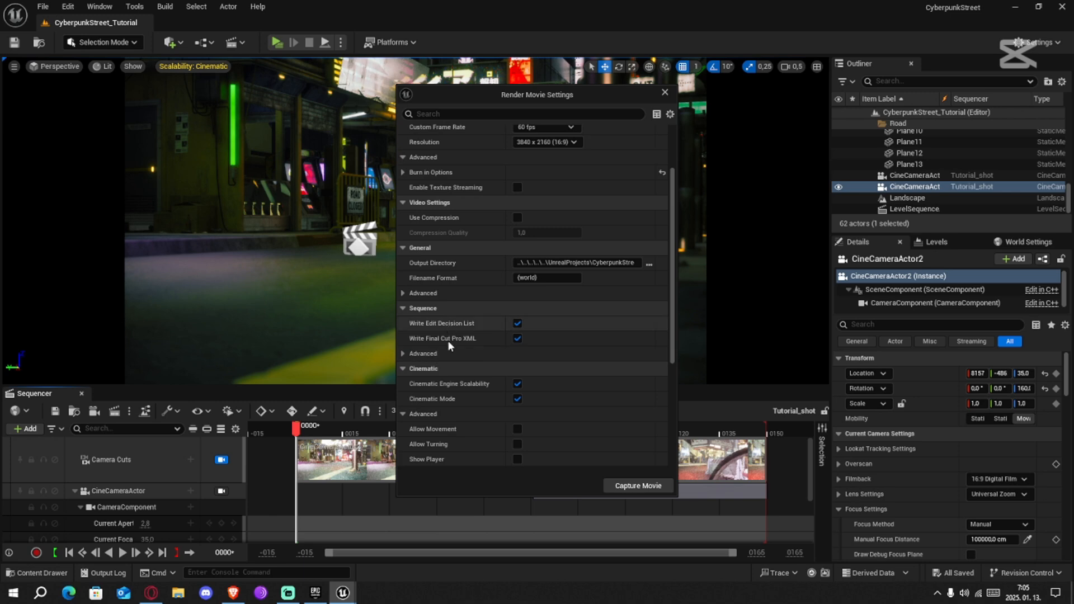
pyautogui.click(402, 354)
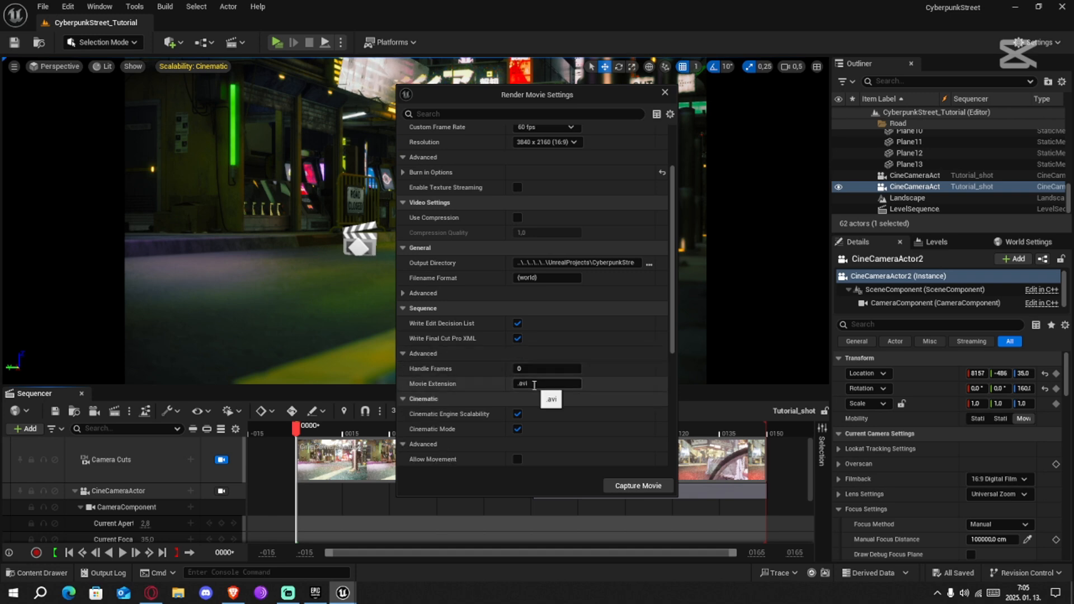
pyautogui.click(404, 353)
pyautogui.scroll(3, 437, 352)
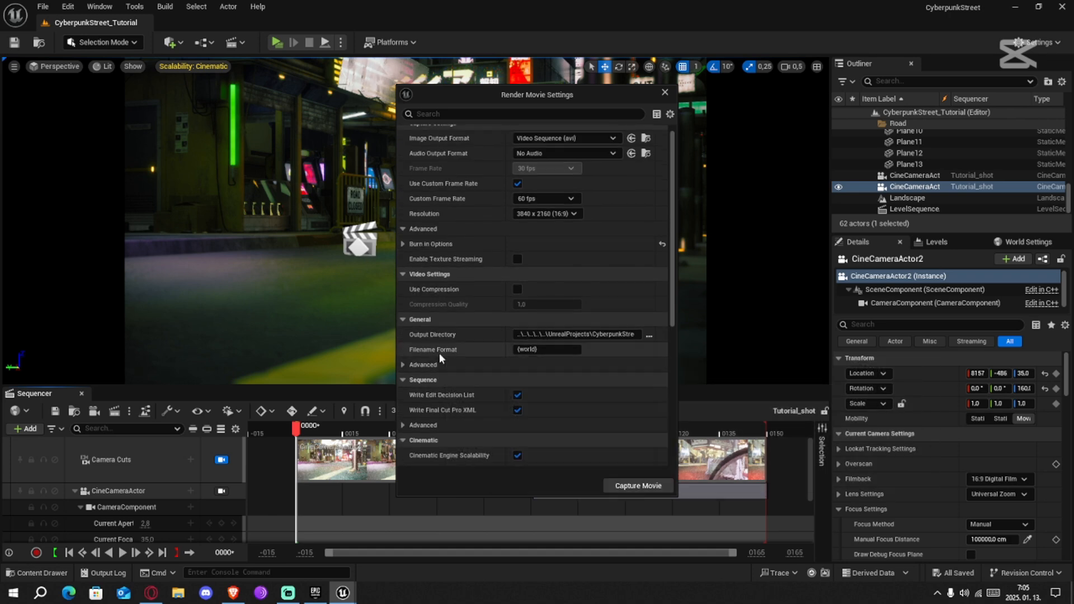
# Try compression for the video output, switch it back off, and close the render settings without capturing
pyautogui.click(516, 298)
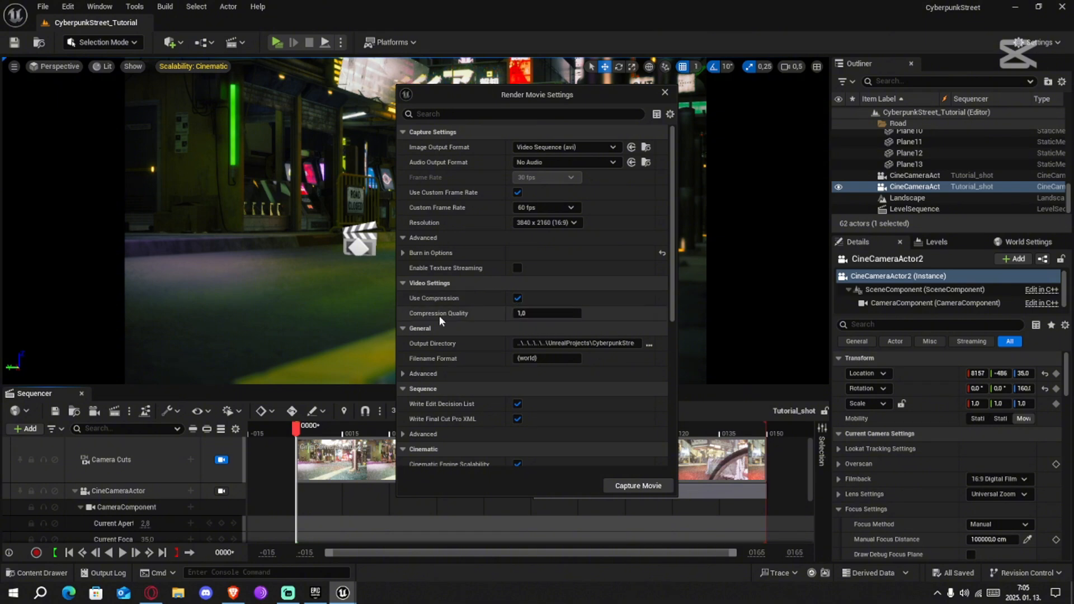
pyautogui.click(517, 298)
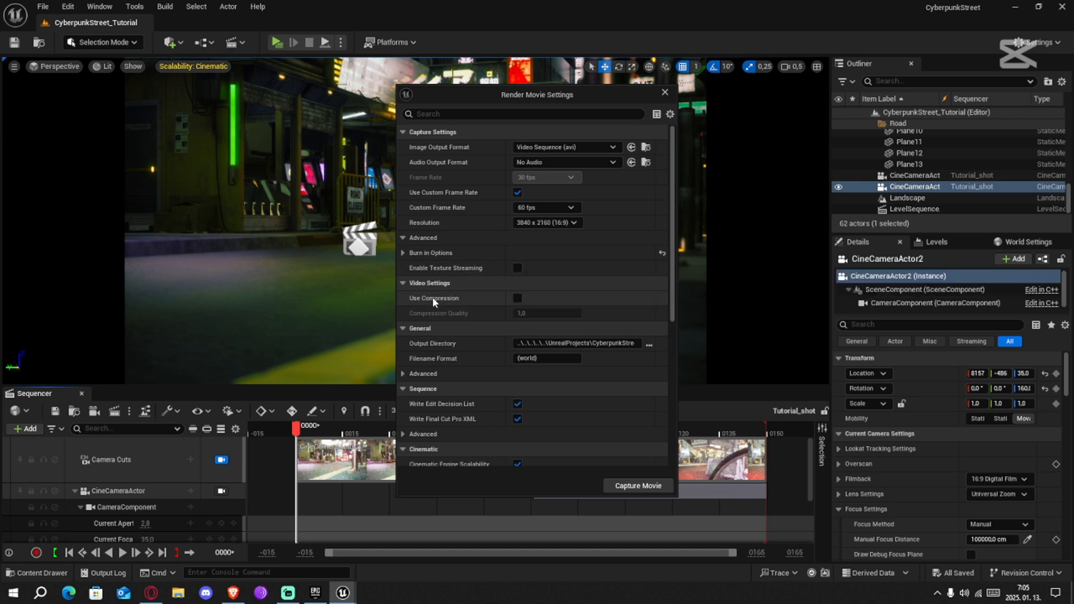
pyautogui.click(518, 192)
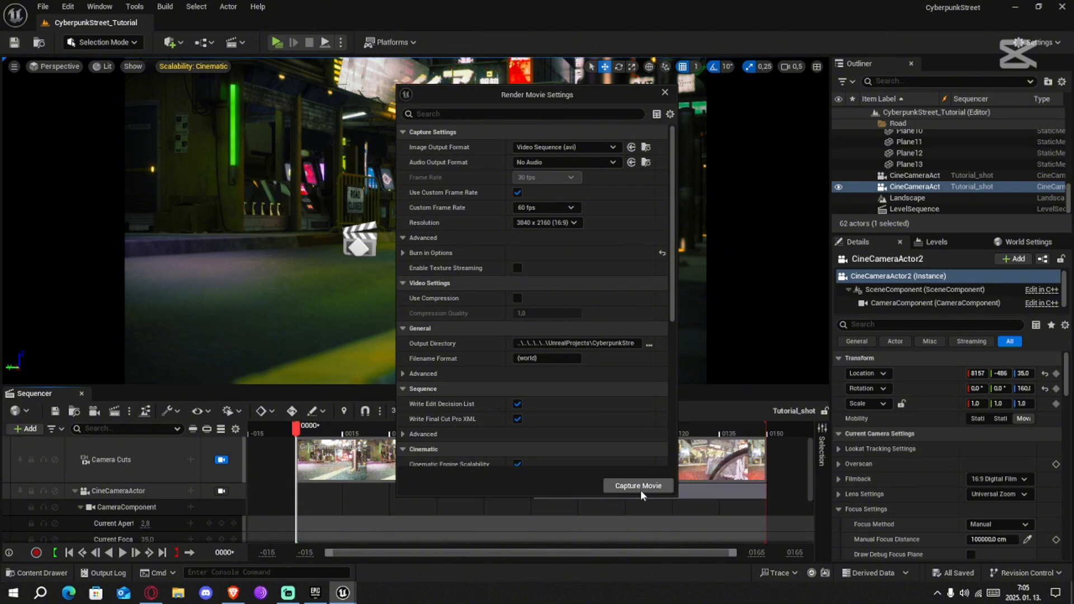
pyautogui.click(664, 93)
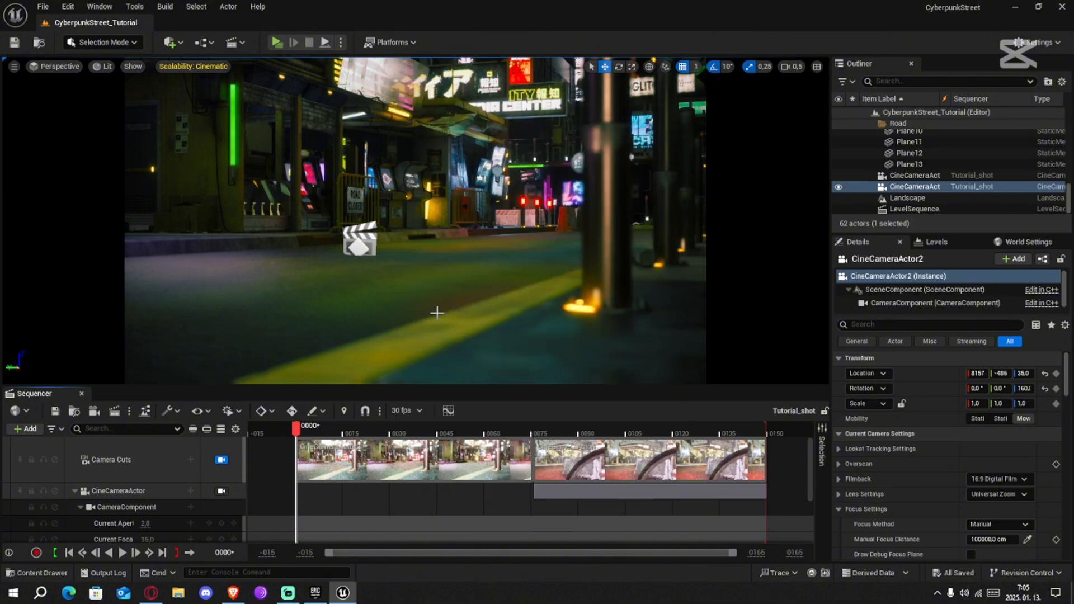